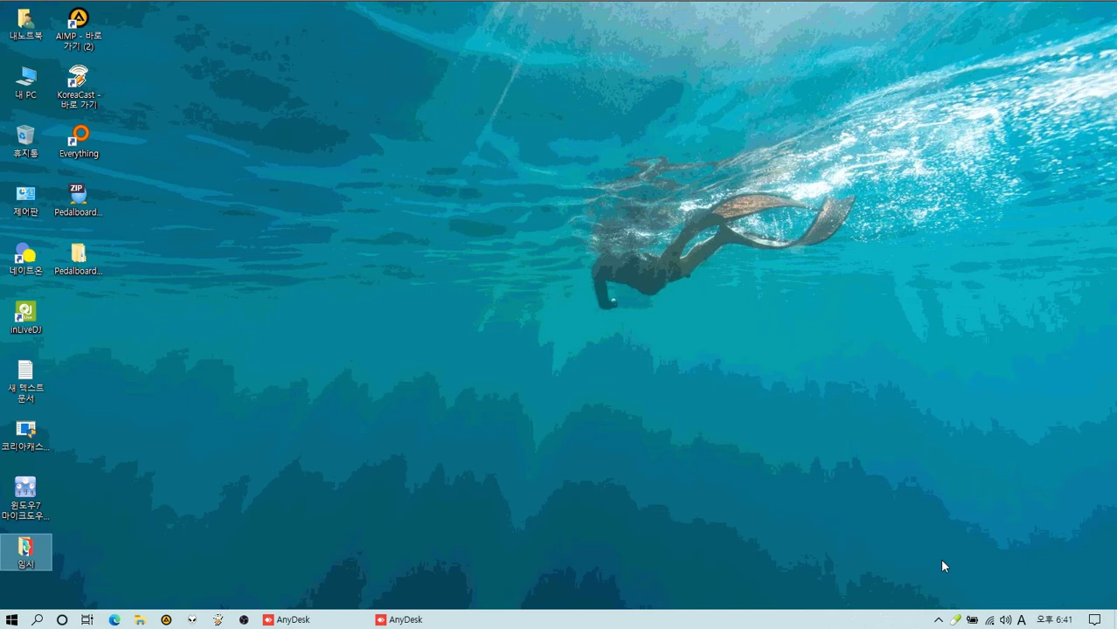
mouse_move(971, 620)
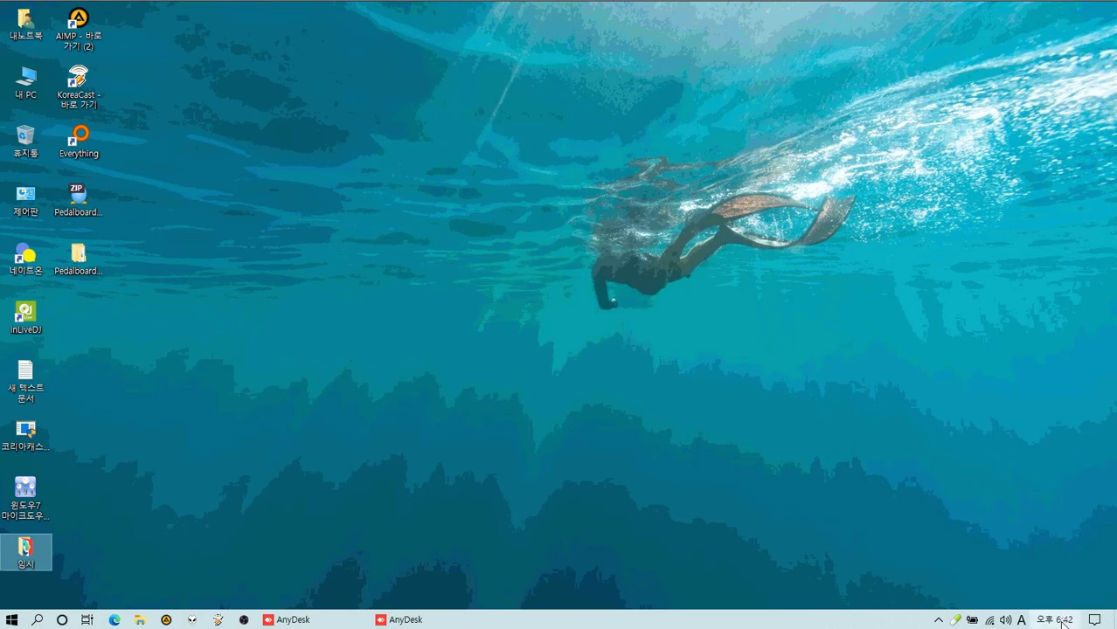
mouse_move(1055, 620)
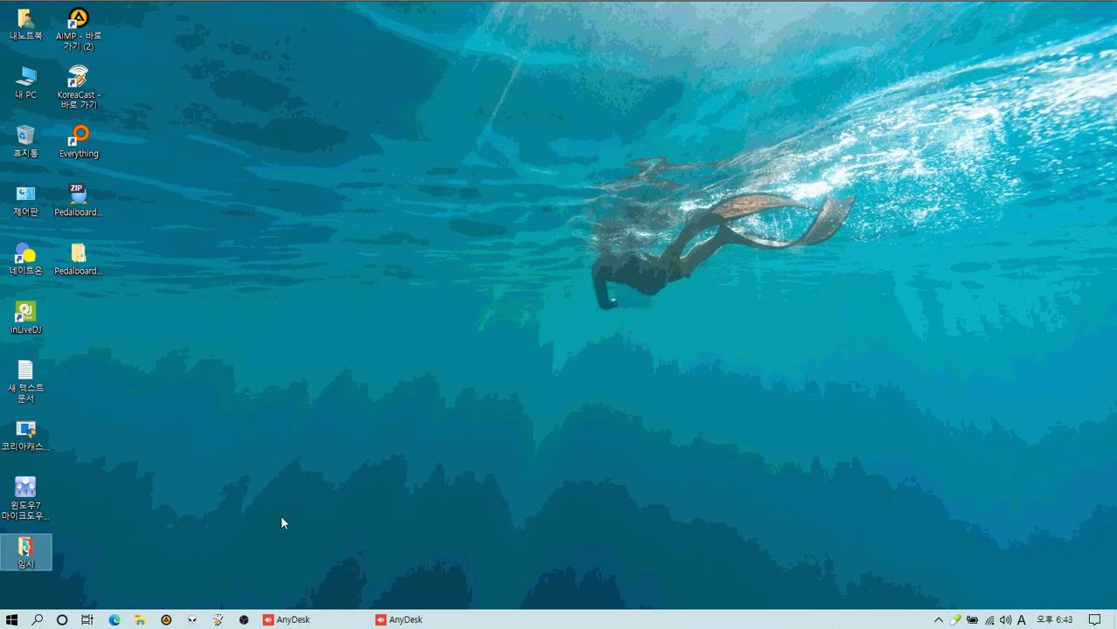
Open the Naver home page in the Edge browser and search for 보이스미터
left_click(114, 620)
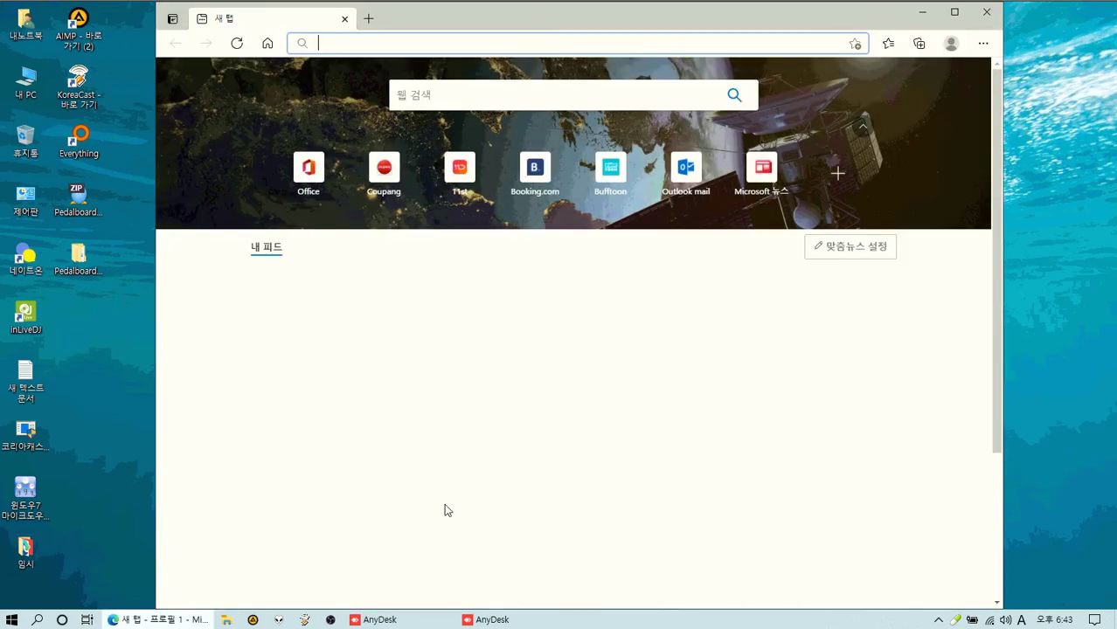
left_click(267, 43)
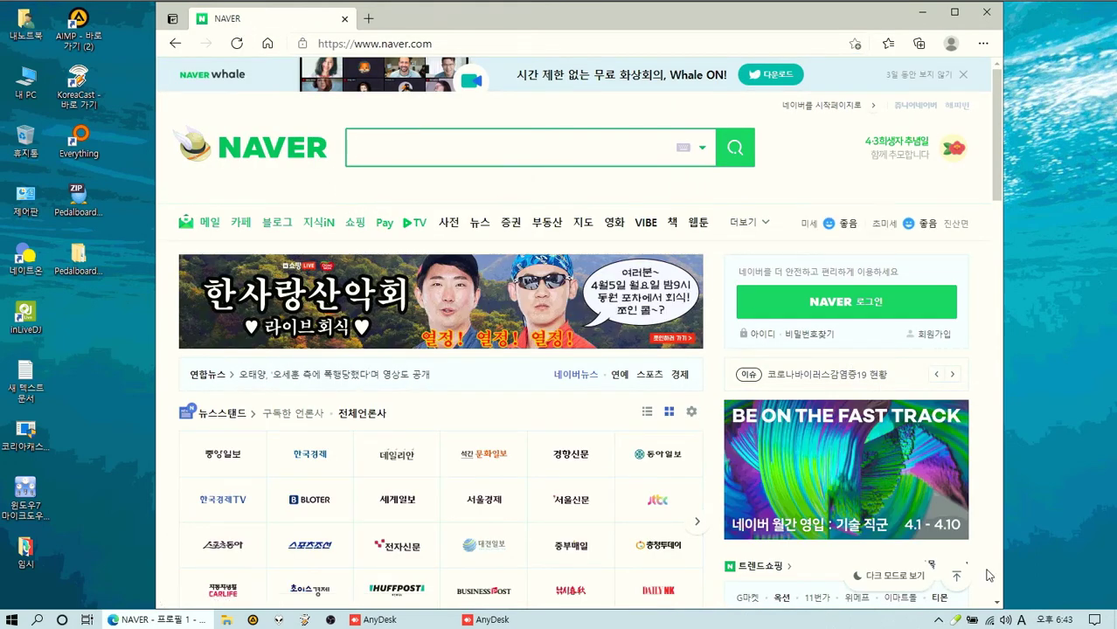
left_click(1021, 619)
left_click(398, 141)
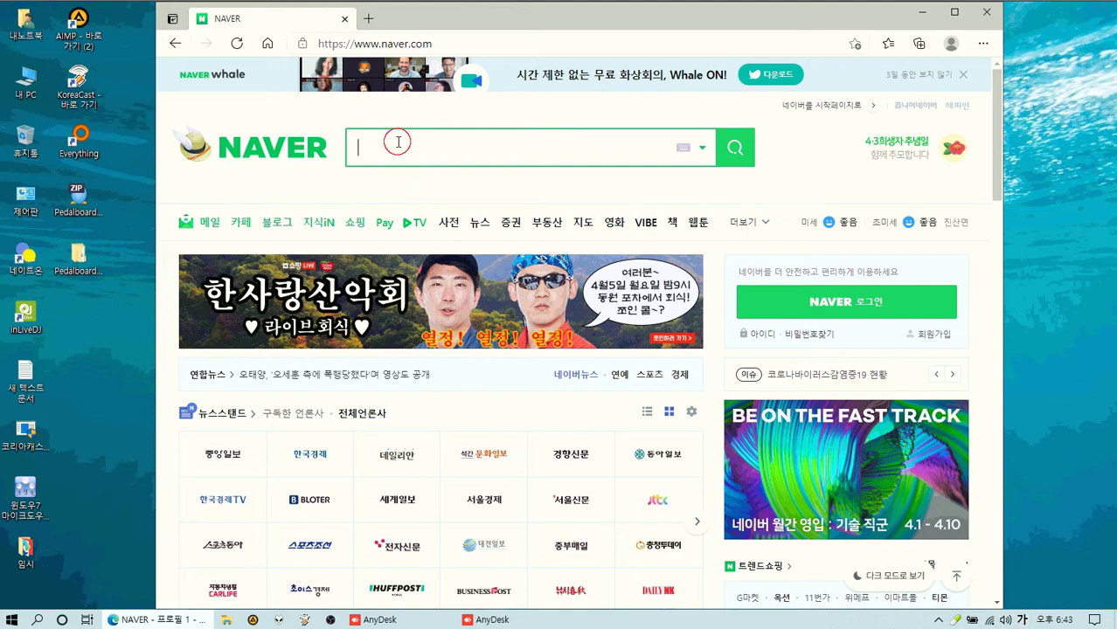
type("보이스")
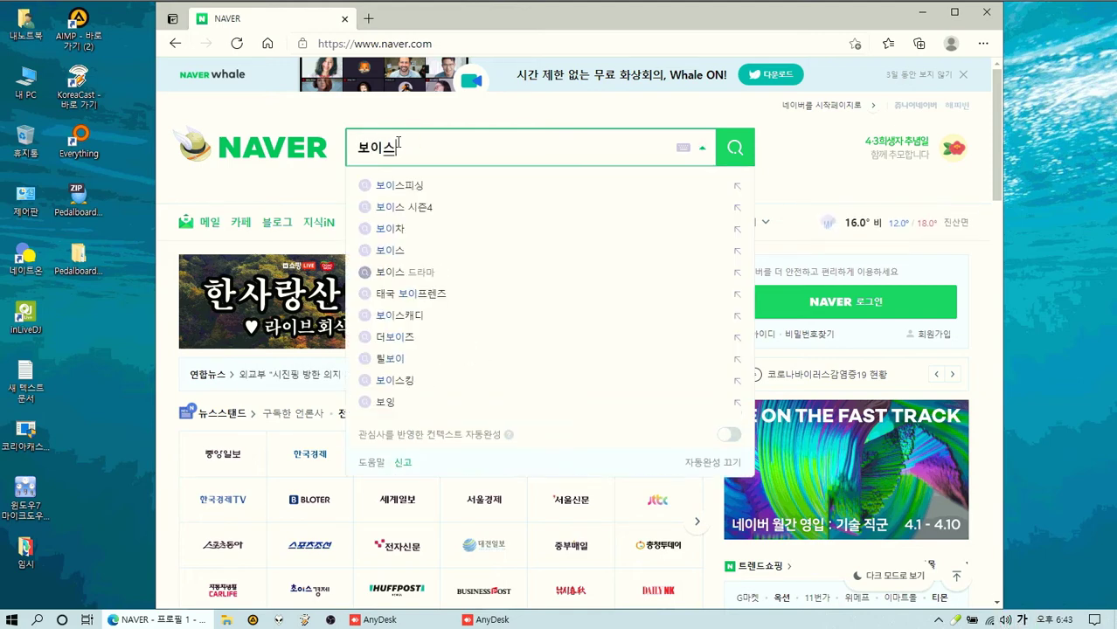
type("미터")
key("Return")
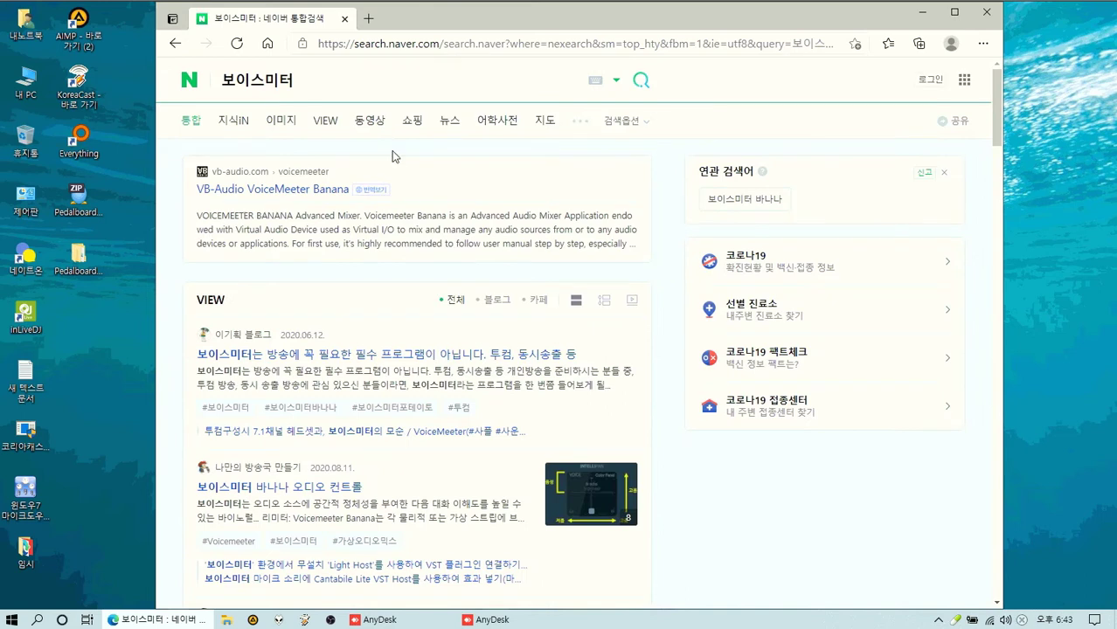
Open the VB-Audio VoiceMeeter Banana search result and dismiss the page translation offer
left_click(271, 189)
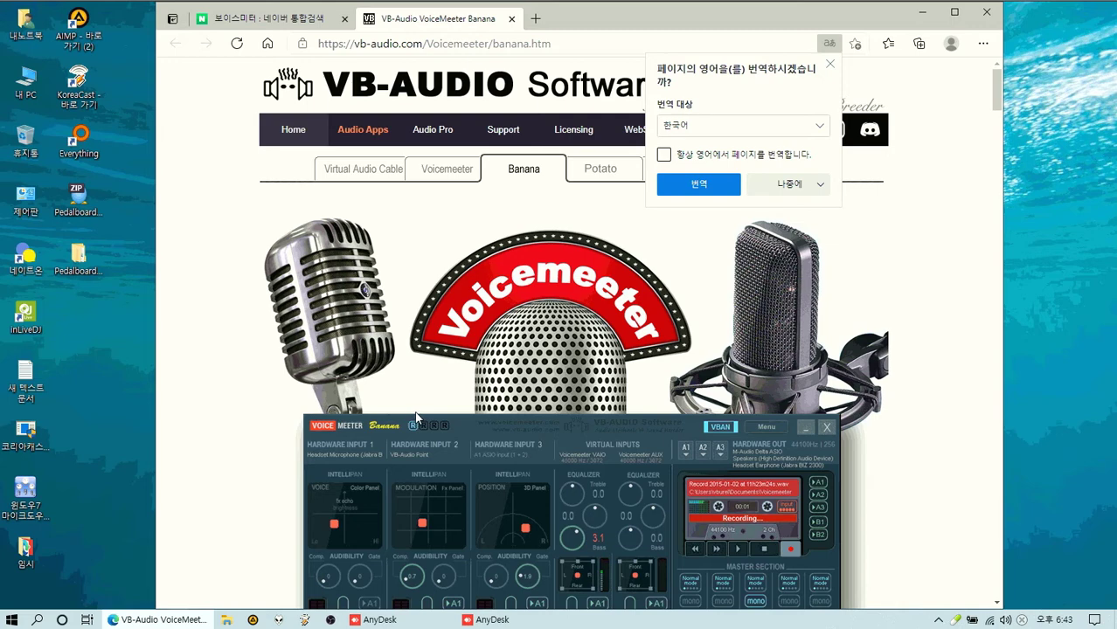
left_click(830, 65)
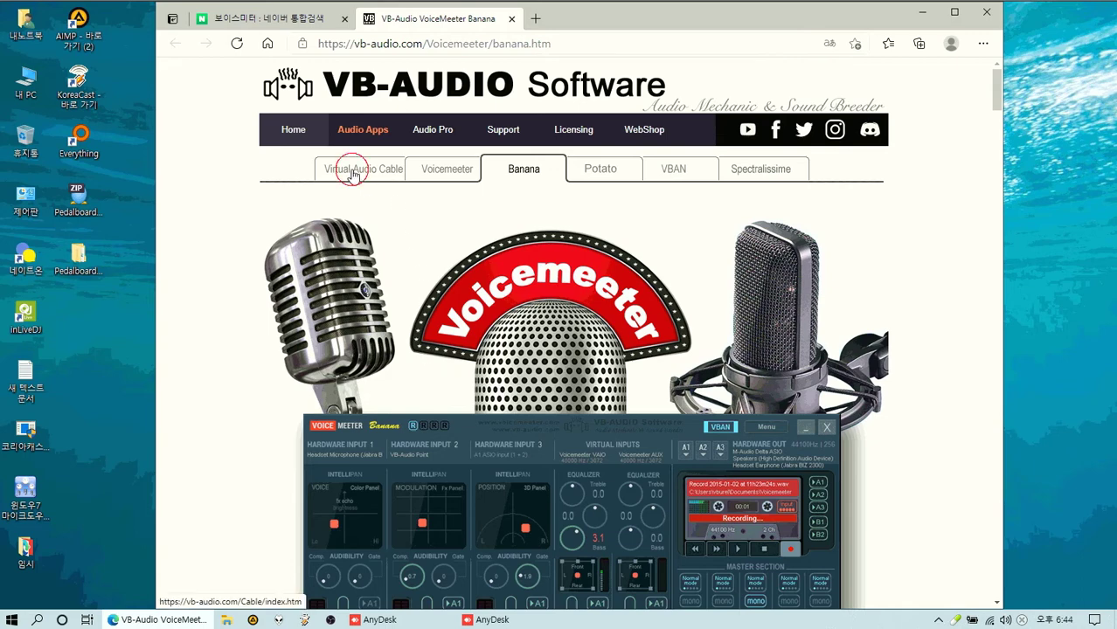
Open the Virtual Audio Cable page and examine the VB-CABLE Virtual Audio Device description and driver downloads
left_click(352, 170)
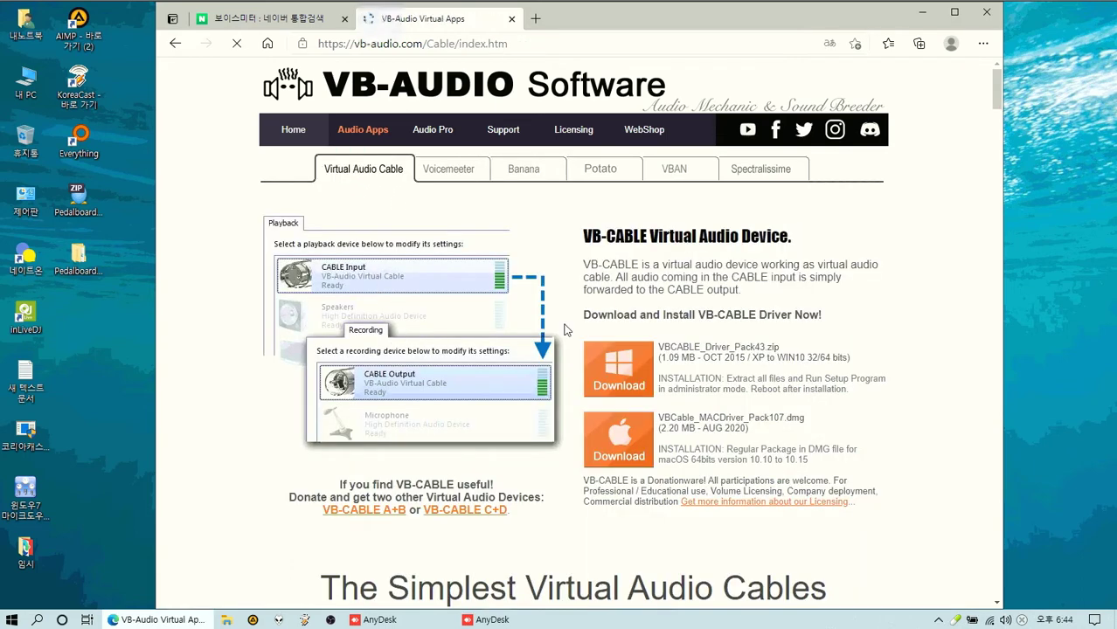
left_click_drag(589, 236, 817, 238)
left_click(877, 382)
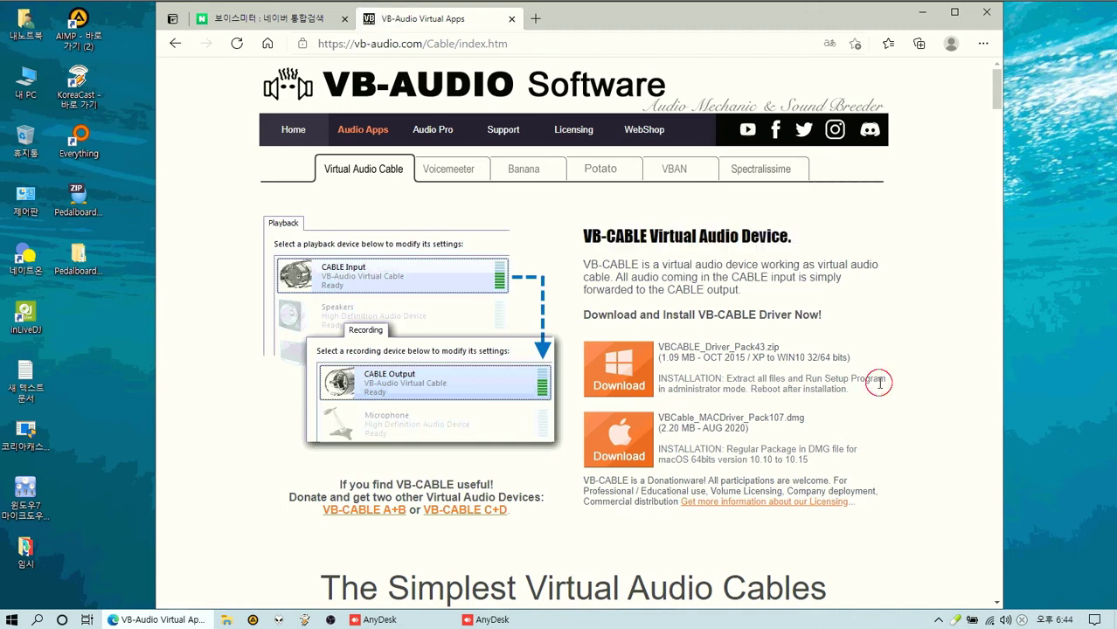
mouse_move(601, 237)
left_mouse_down()
mouse_move(576, 214)
mouse_move(794, 238)
mouse_move(587, 238)
left_mouse_up()
left_click(819, 252)
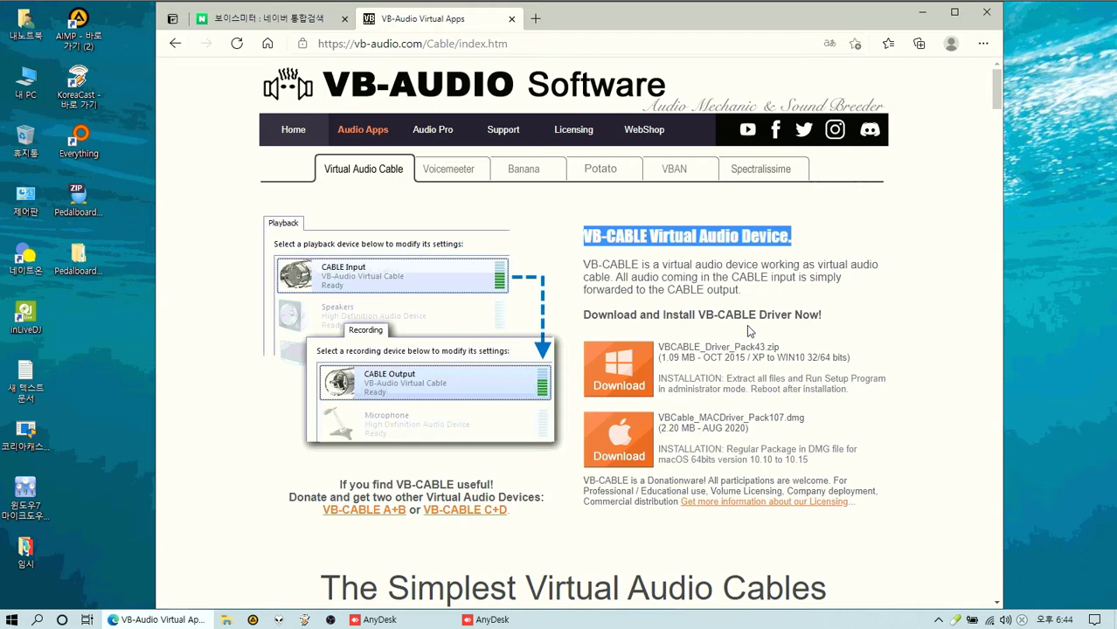
left_click(635, 265)
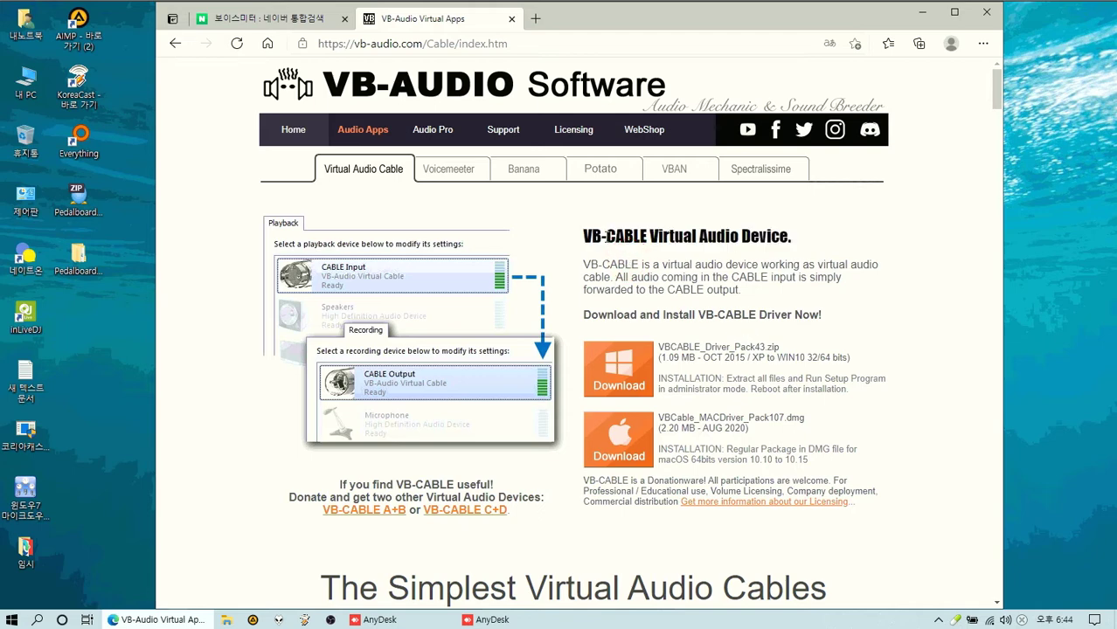
left_click_drag(606, 236, 882, 505)
left_click_drag(909, 392, 862, 531)
left_click(861, 323)
left_click(893, 535)
scroll(765, 437, "down", 1)
scroll(729, 449, "down", 1)
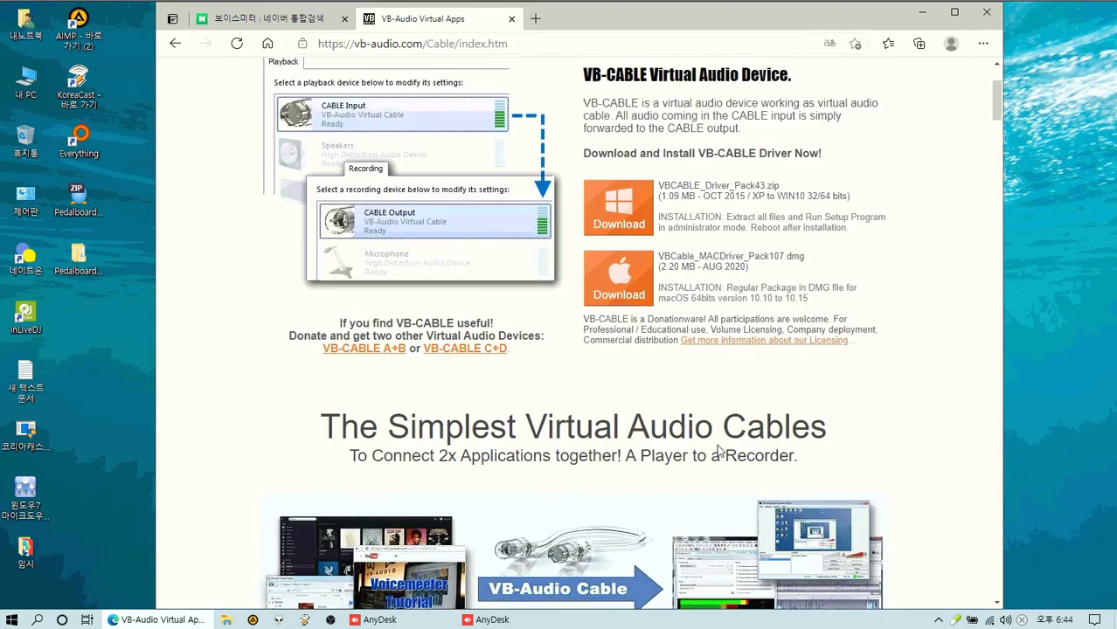
scroll(717, 448, "up", 2)
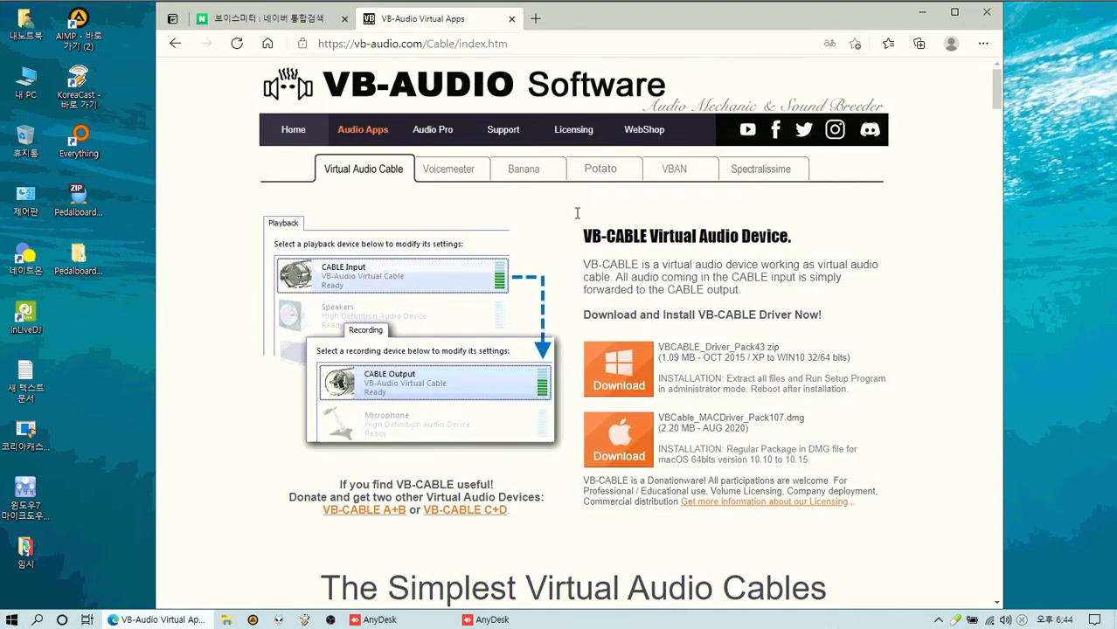
Return to the Banana page and look over the Voicemeeter Banana mixer image
left_click(511, 172)
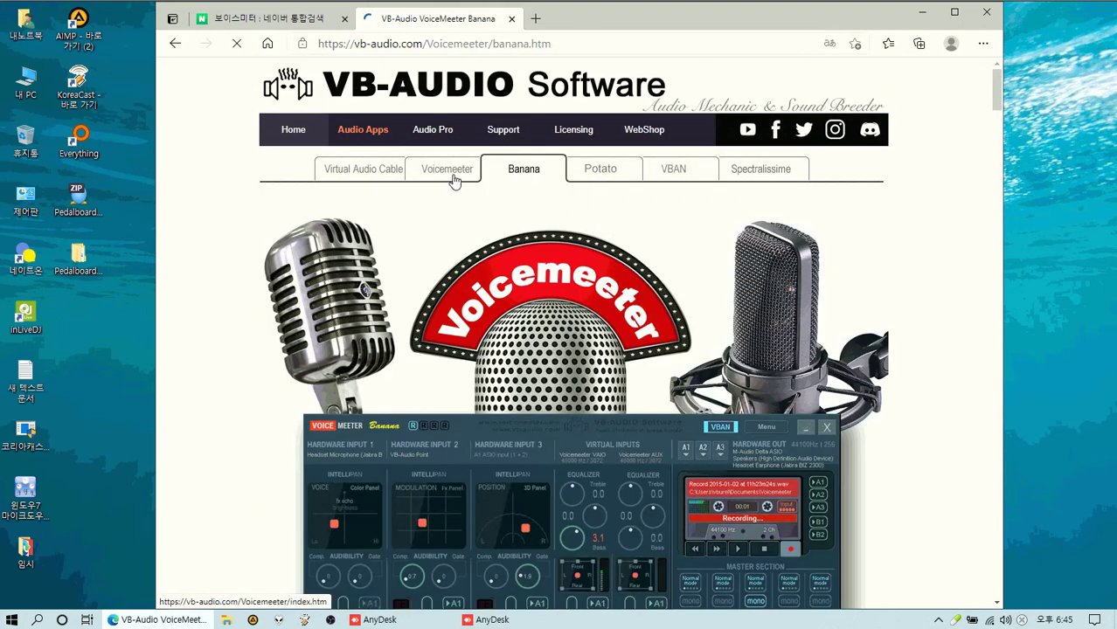
scroll(519, 425, "down", 2)
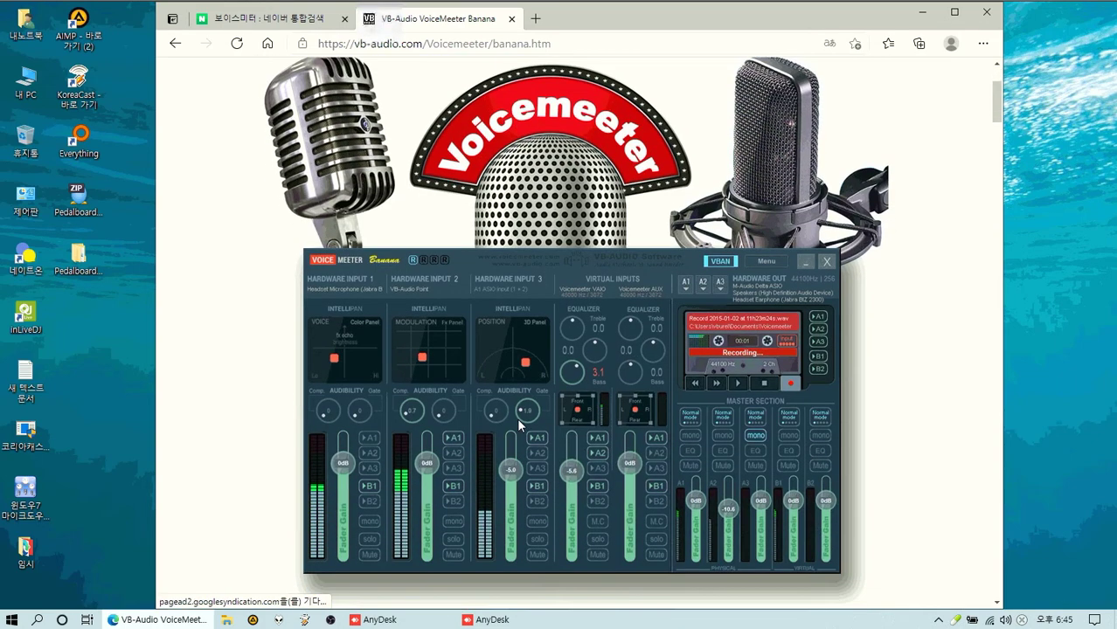
scroll(519, 426, "down", 2)
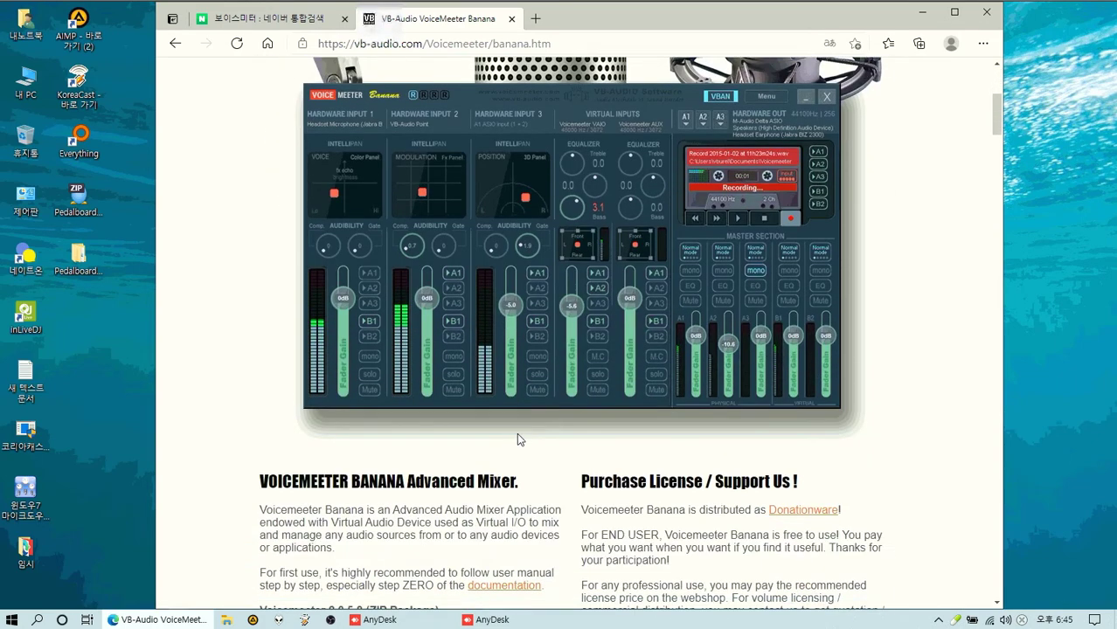
scroll(516, 433, "up", 2)
scroll(517, 433, "up", 2)
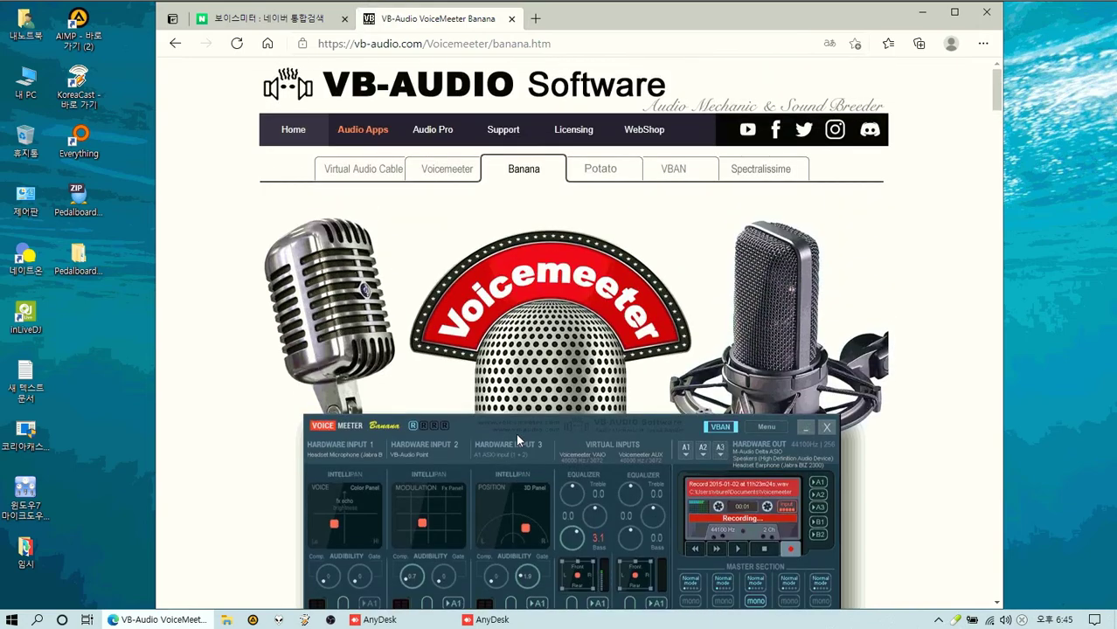
Compare the basic Voicemeeter, Banana and Potato editions by switching between their product pages
left_click(455, 173)
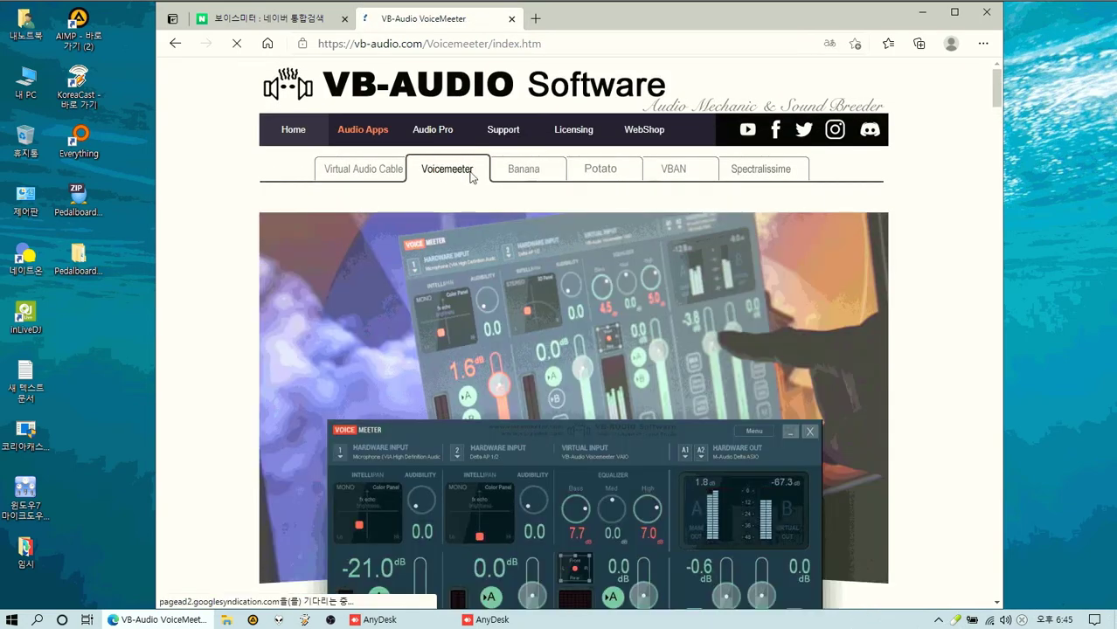
left_click(514, 169)
left_click(600, 173)
left_click(447, 175)
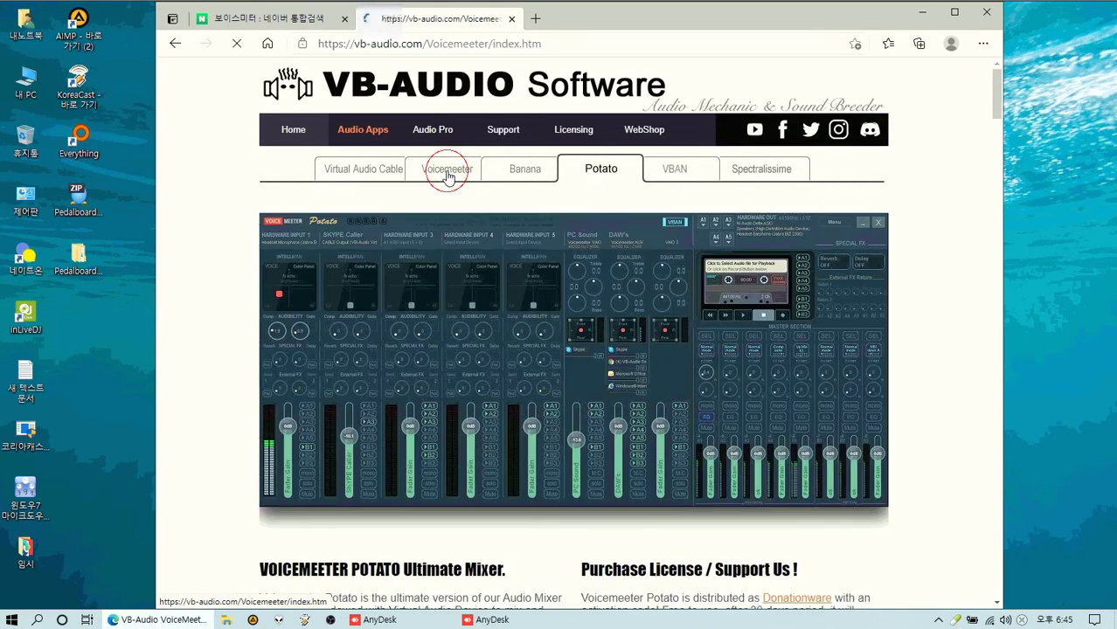
scroll(459, 431, "down", 2)
scroll(507, 363, "up", 2)
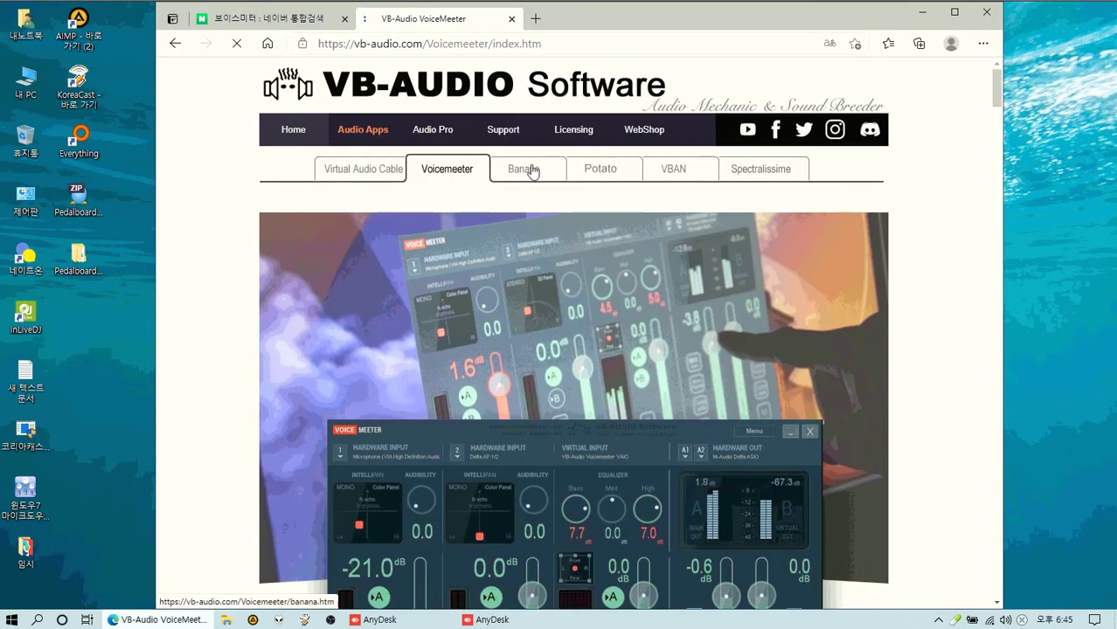
left_click(529, 170)
Open the Potato page and review its mixer image, download packages and license information
left_click(599, 170)
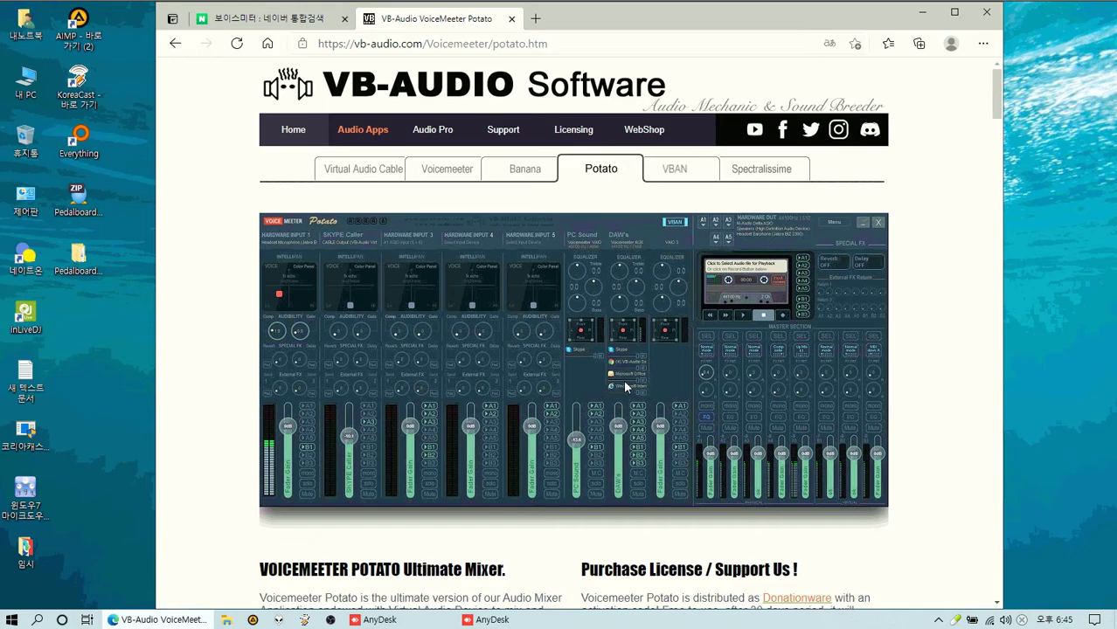
scroll(610, 454, "down", 5)
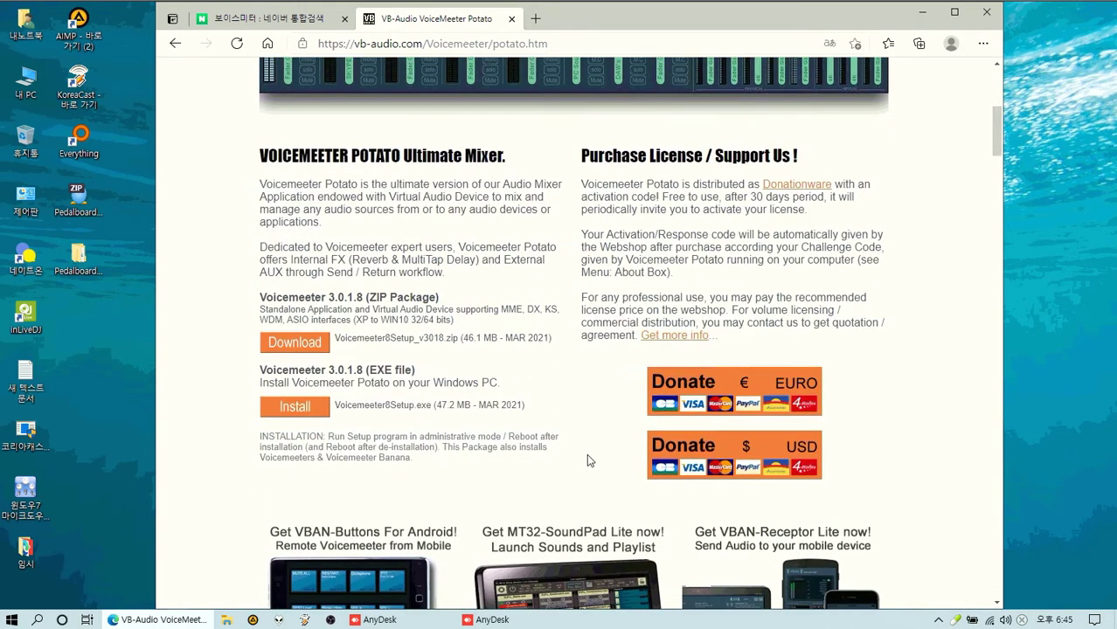
scroll(561, 472, "down", 1)
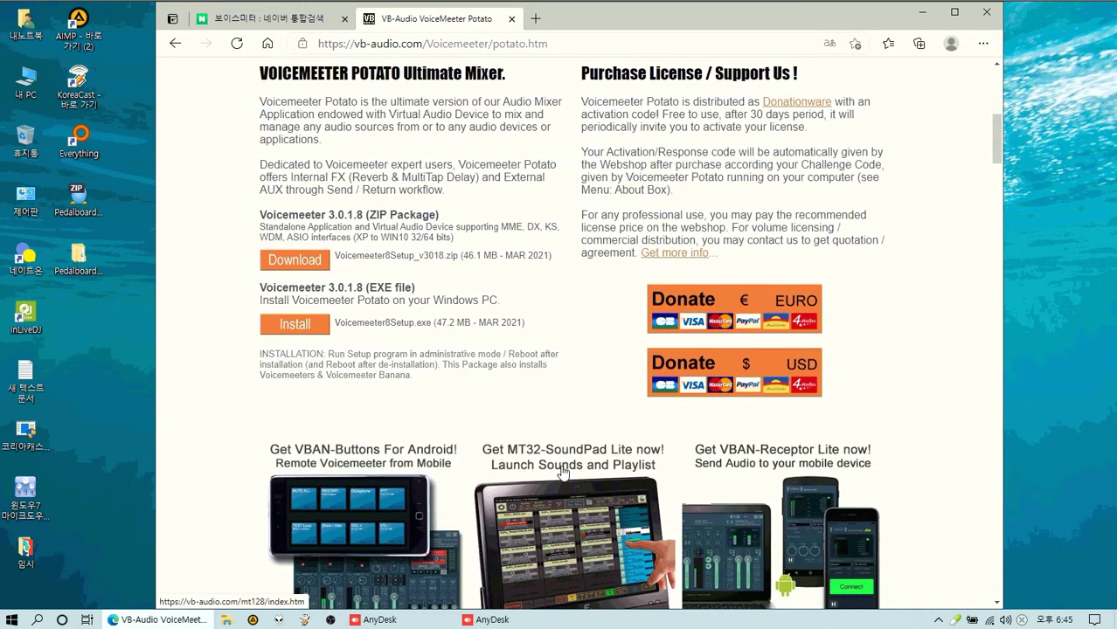
scroll(563, 473, "up", 4)
scroll(586, 475, "down", 2)
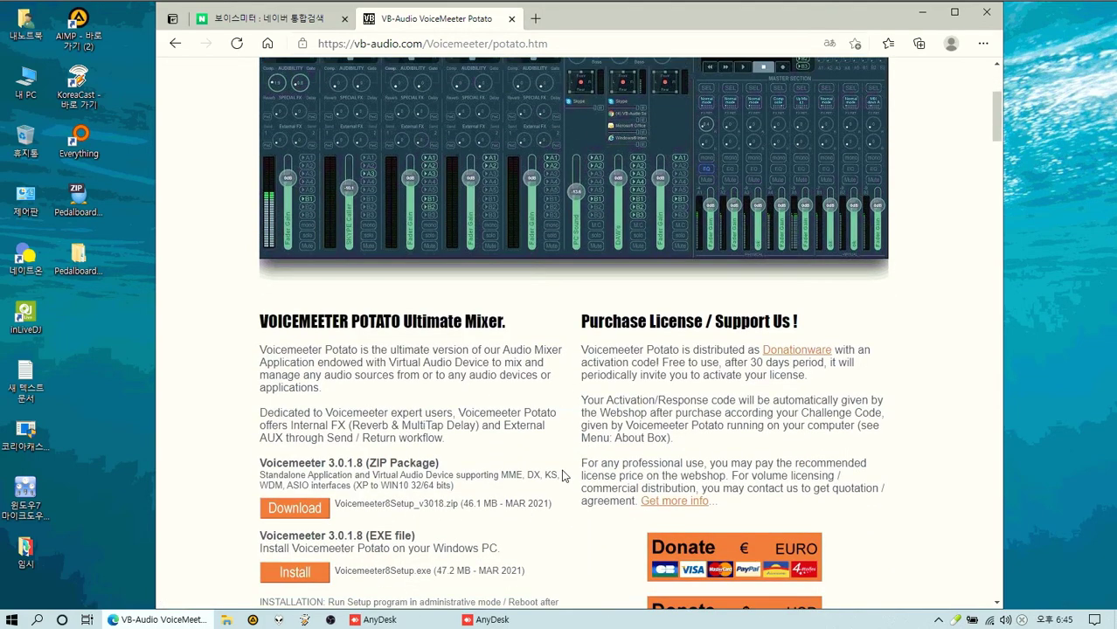
scroll(562, 474, "down", 1)
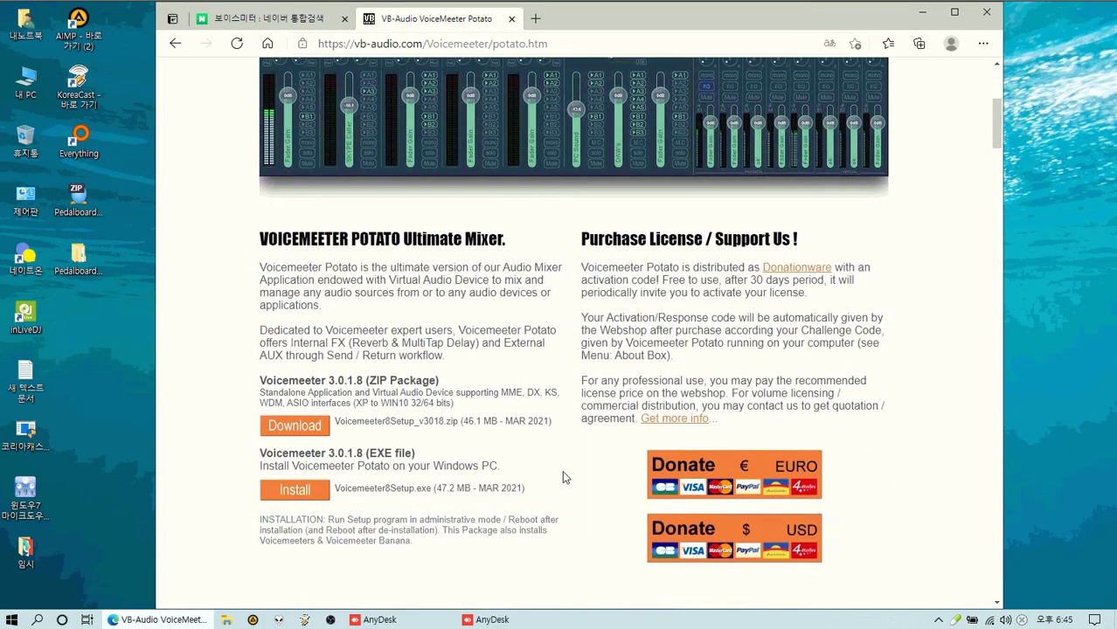
scroll(564, 472, "up", 4)
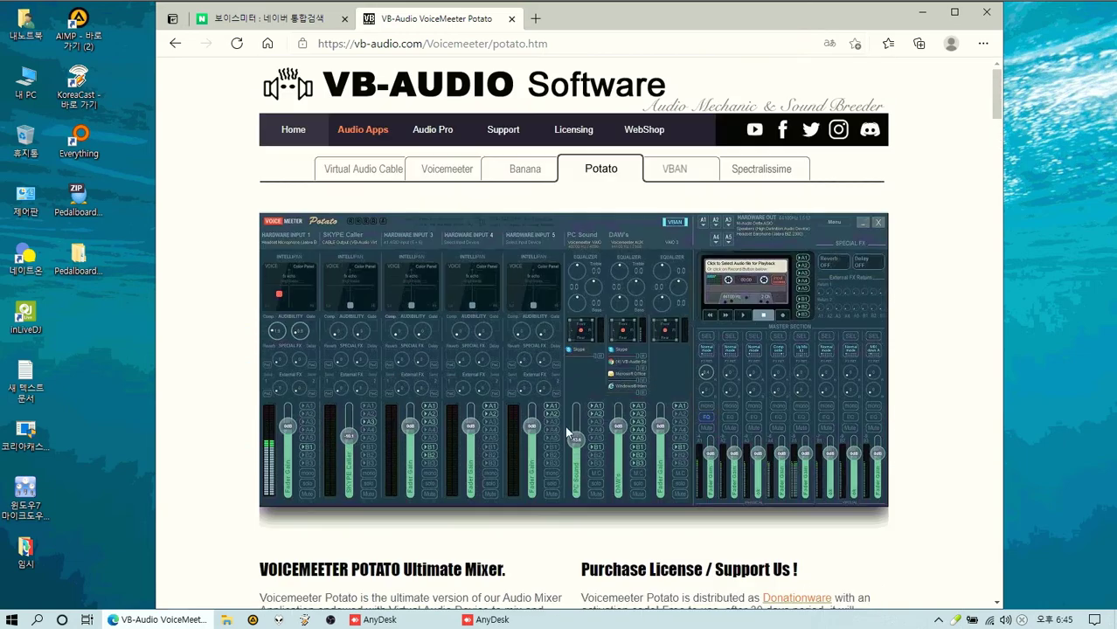
Go from the Potato page to the Banana page and examine its full mixer layout
left_click(529, 179)
scroll(548, 429, "down", 3)
scroll(548, 429, "down", 2)
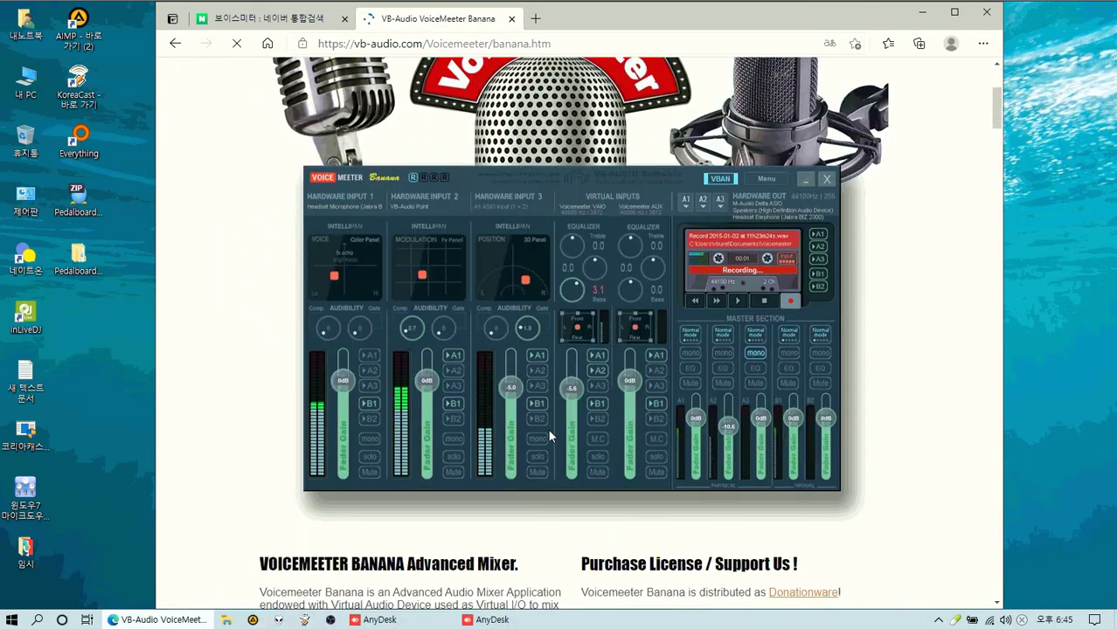
scroll(537, 431, "up", 4)
scroll(530, 431, "up", 1)
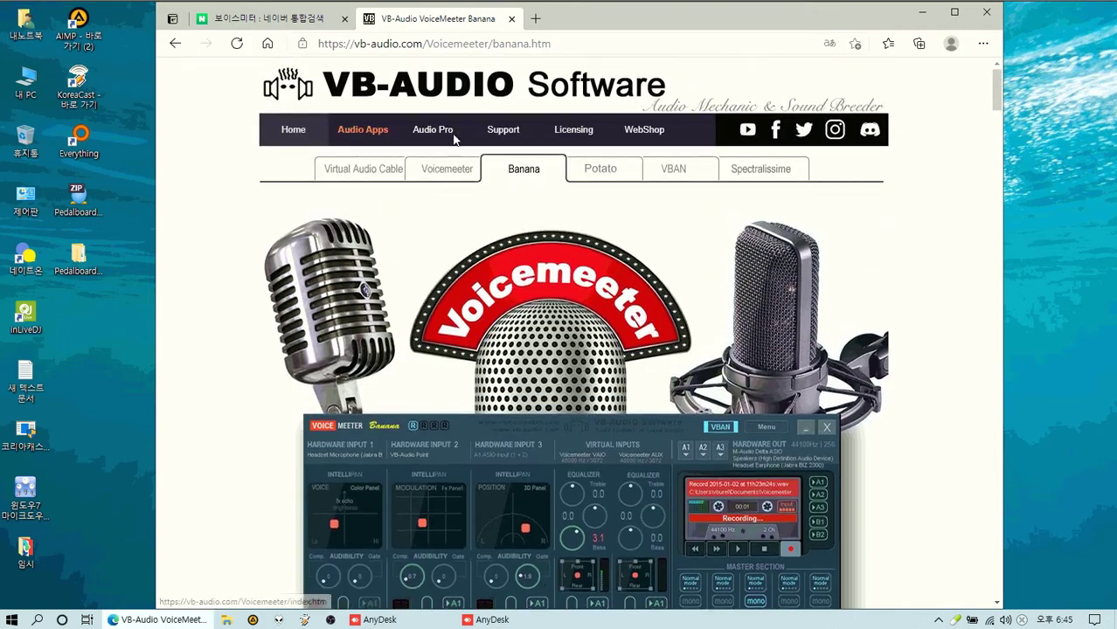
Alternate between the basic Voicemeeter and Banana pages to compare their mixer layouts, ending on Banana's mixer image
left_click(448, 171)
left_click(521, 175)
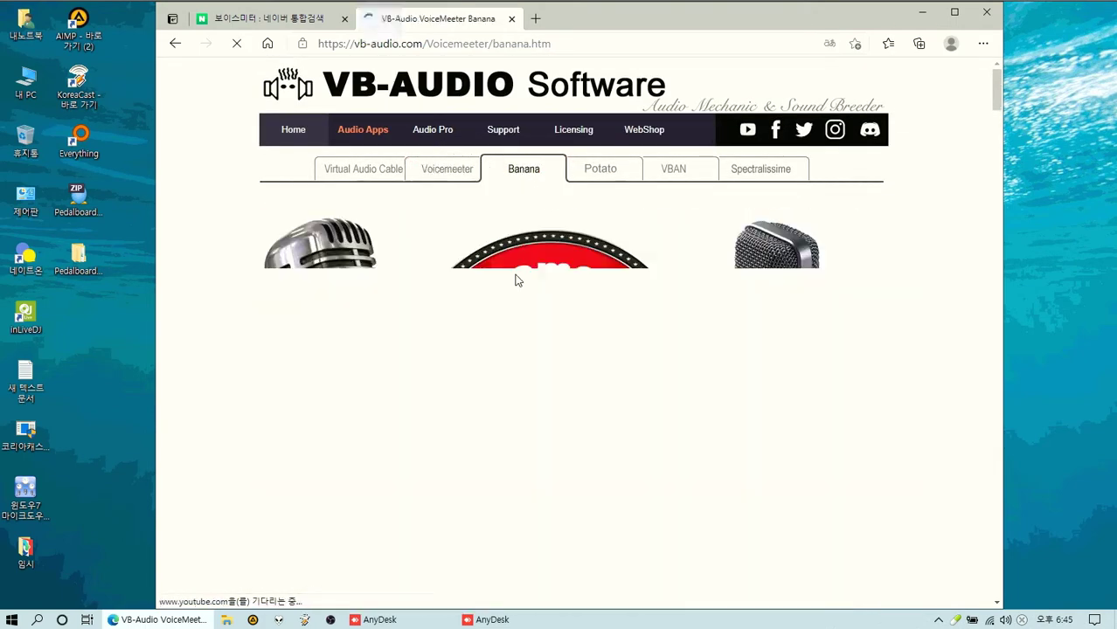
scroll(502, 411, "down", 4)
scroll(499, 412, "up", 5)
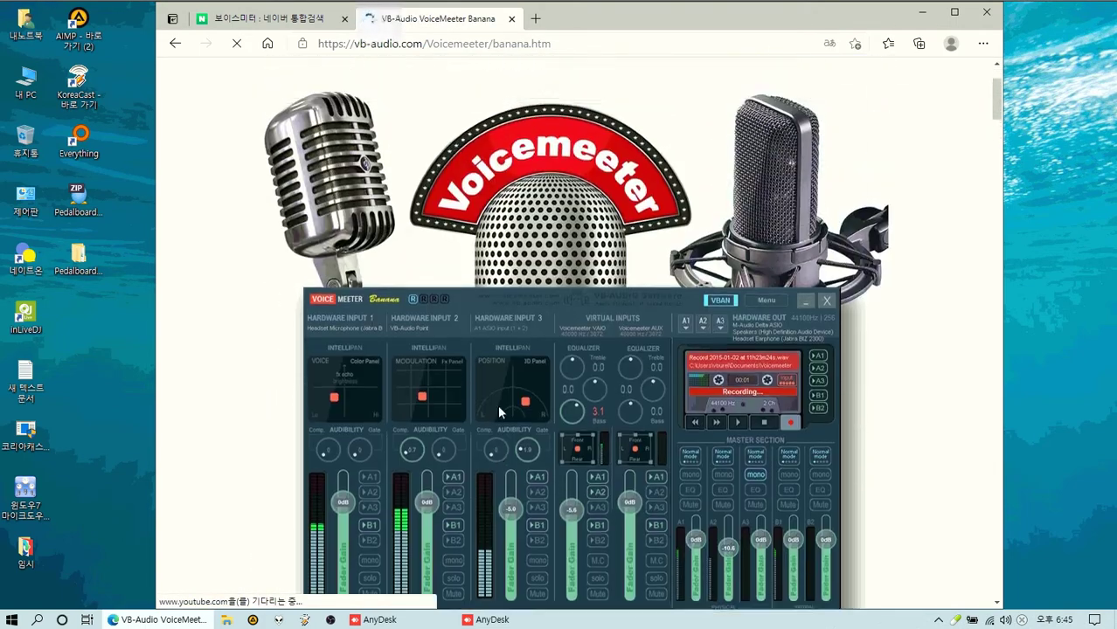
left_click(451, 170)
scroll(500, 412, "down", 3)
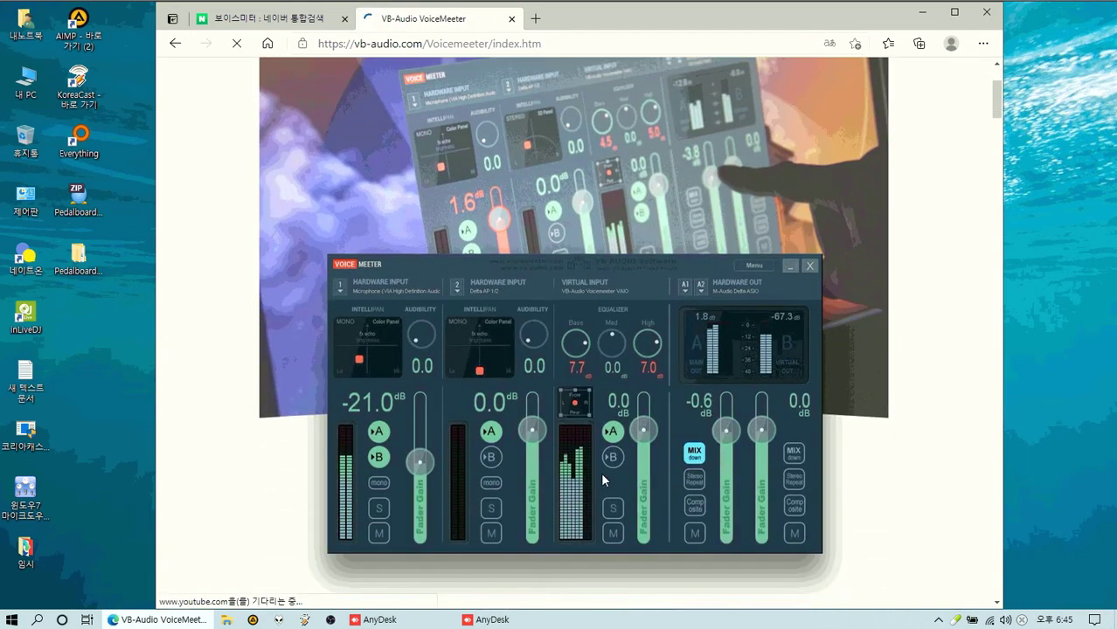
scroll(572, 454, "up", 3)
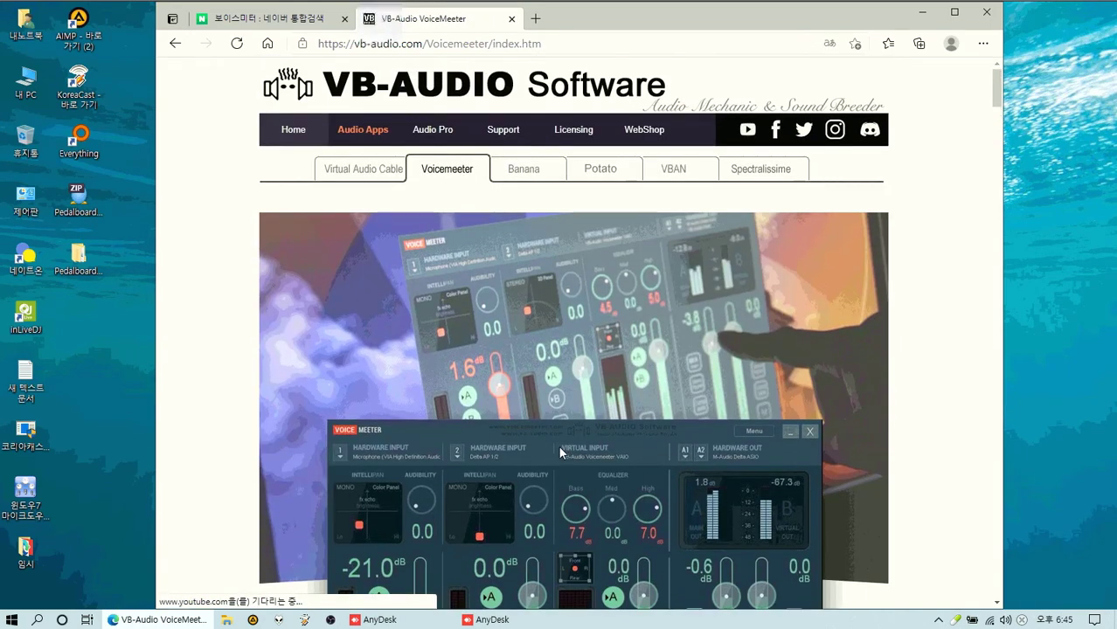
left_click(528, 173)
scroll(542, 405, "down", 3)
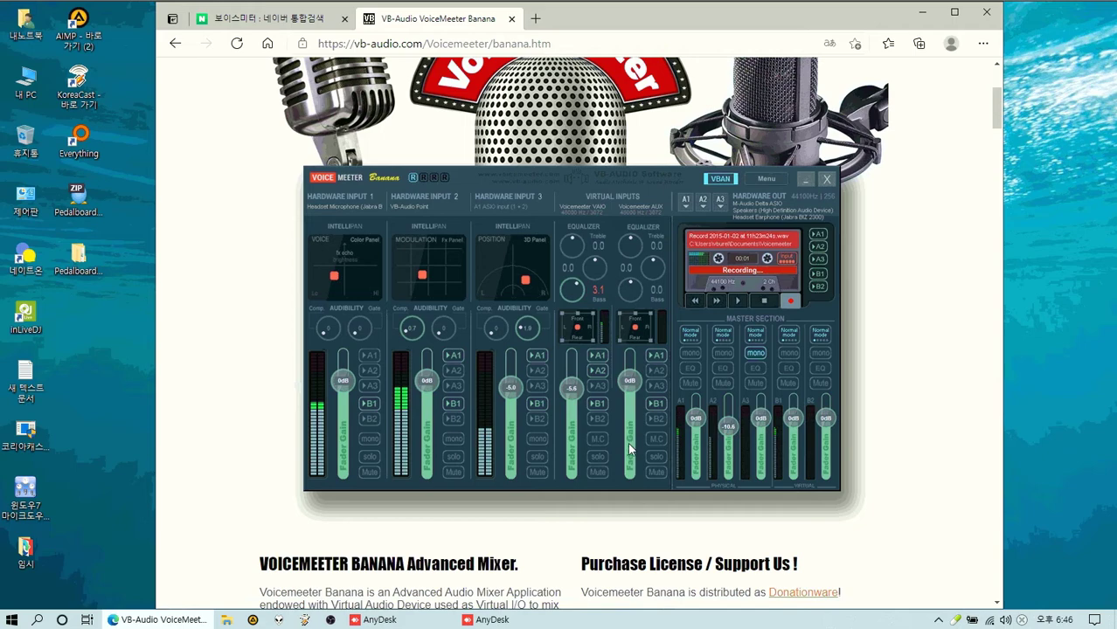
Review the Voicemeeter Banana 2.0.5.8 ZIP and EXE package descriptions below the mixer image
scroll(629, 448, "up", 3)
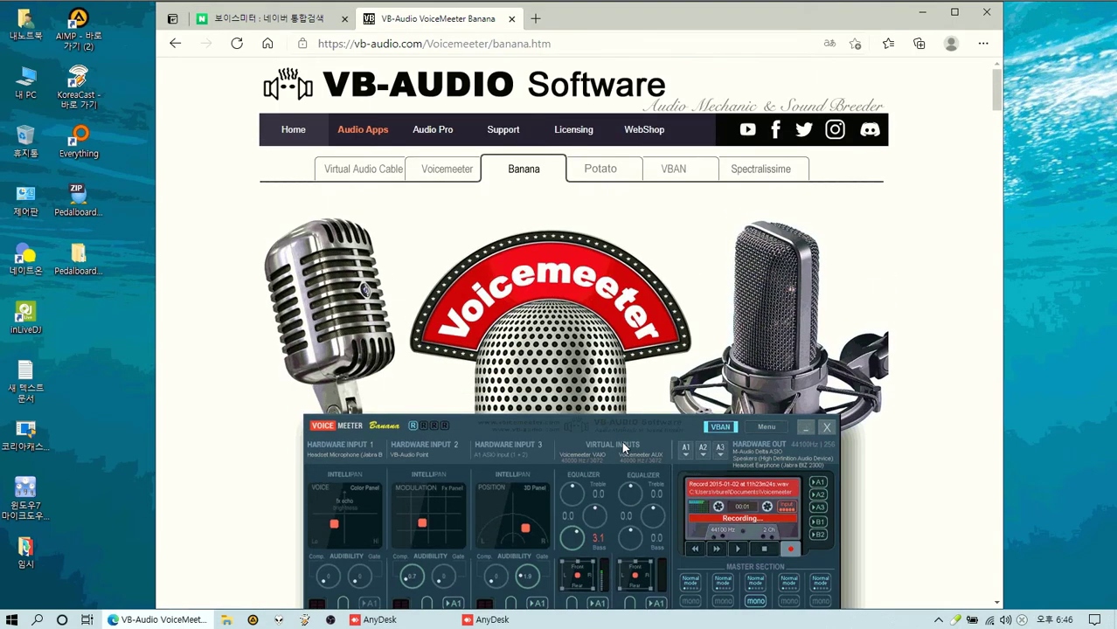
scroll(622, 441, "down", 5)
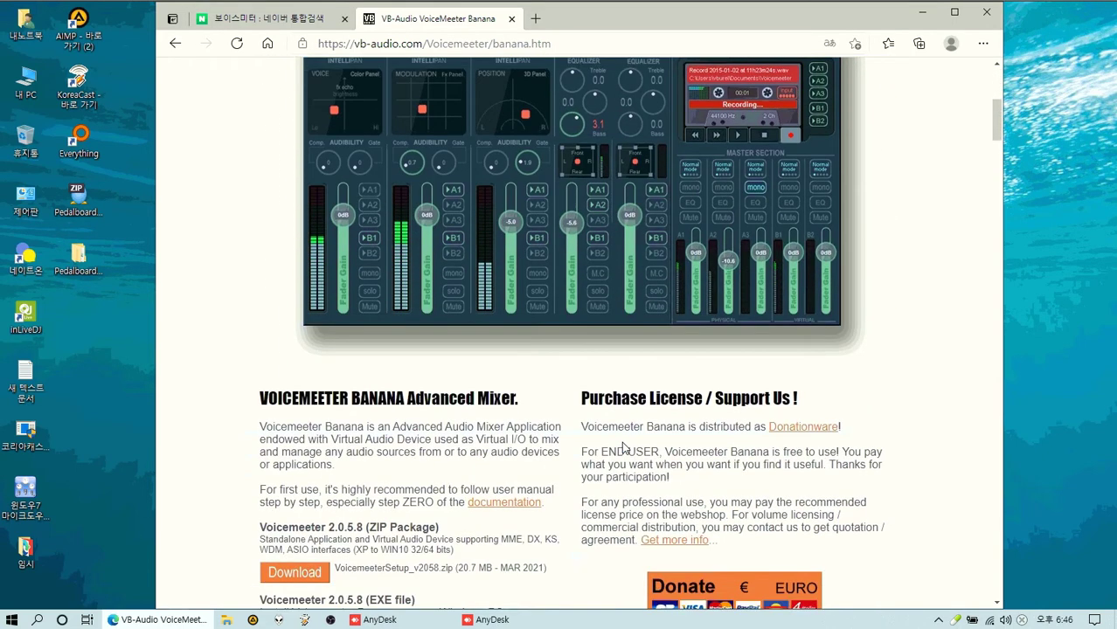
scroll(539, 465, "down", 2)
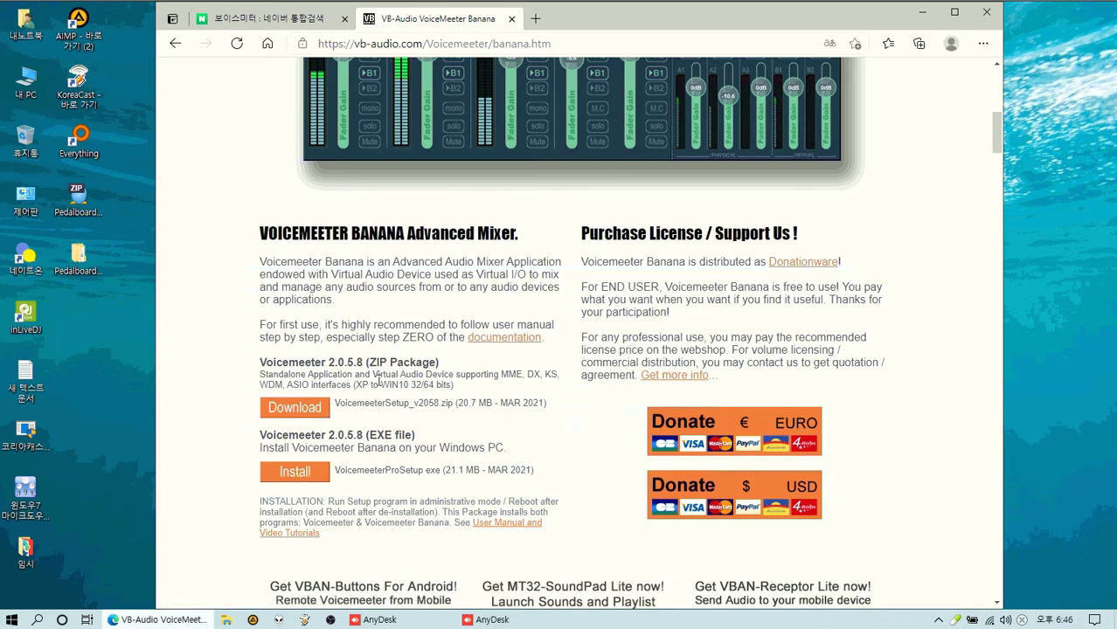
left_click_drag(444, 364, 261, 362)
left_click_drag(489, 437, 272, 435)
left_click(559, 466)
scroll(438, 467, "down", 1)
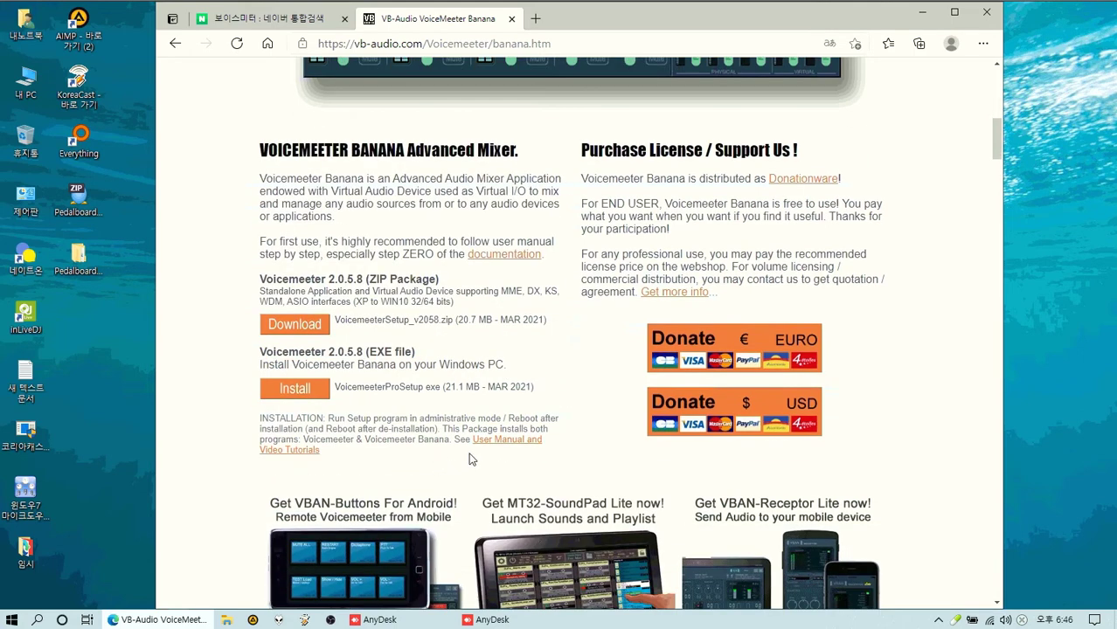
scroll(472, 459, "up", 1)
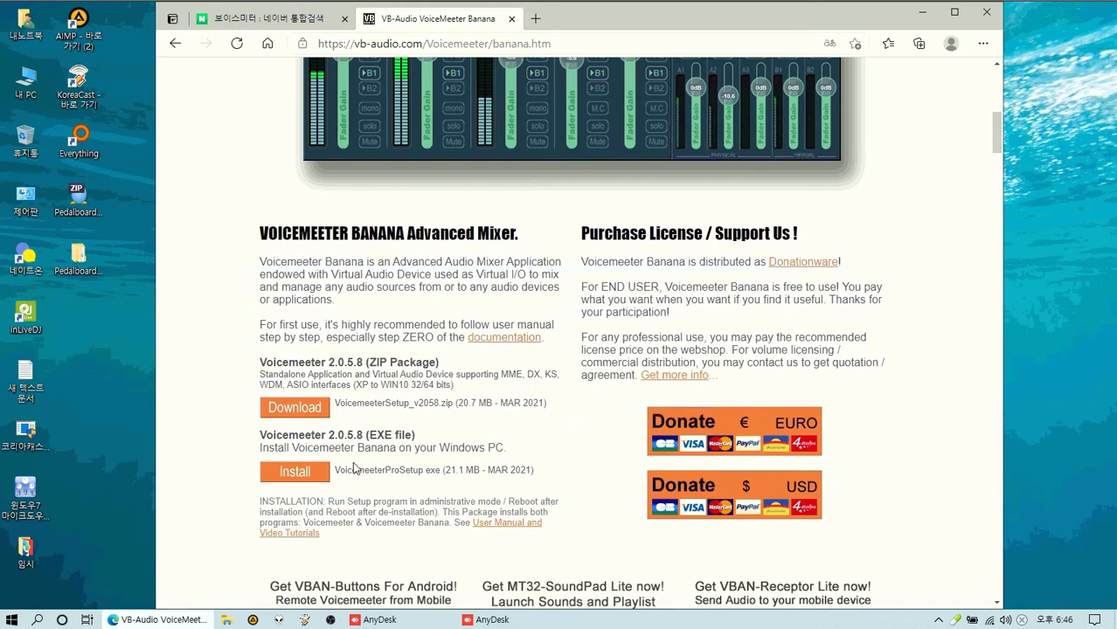
Download the Banana EXE installer, save it to the desktop as VoicemeeterProSetup, and dismiss the download bar
left_click(297, 474)
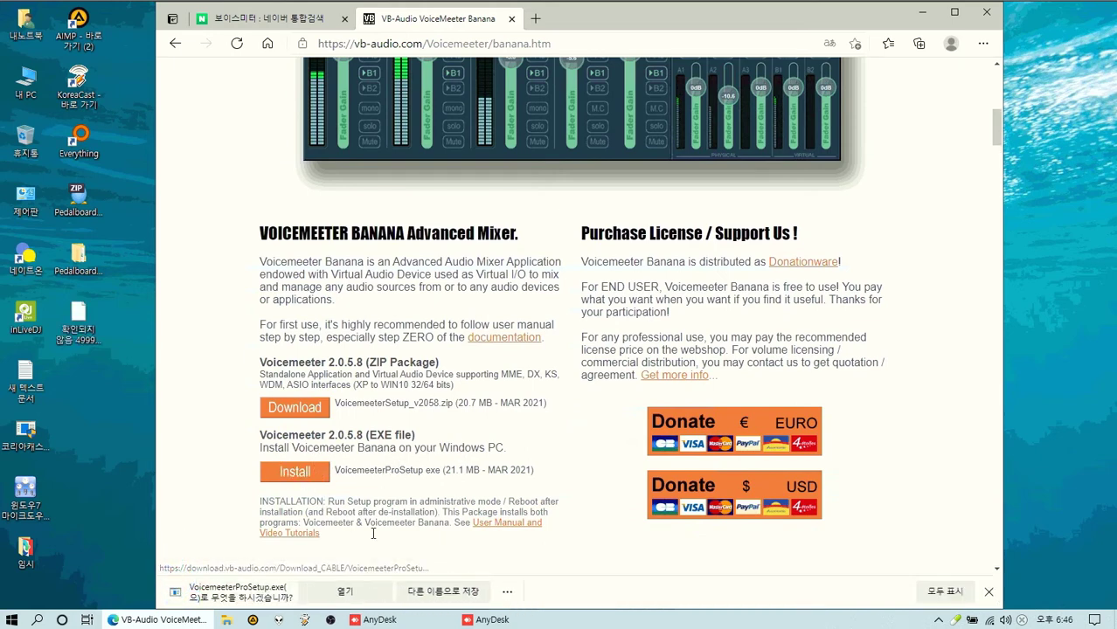
left_click(459, 592)
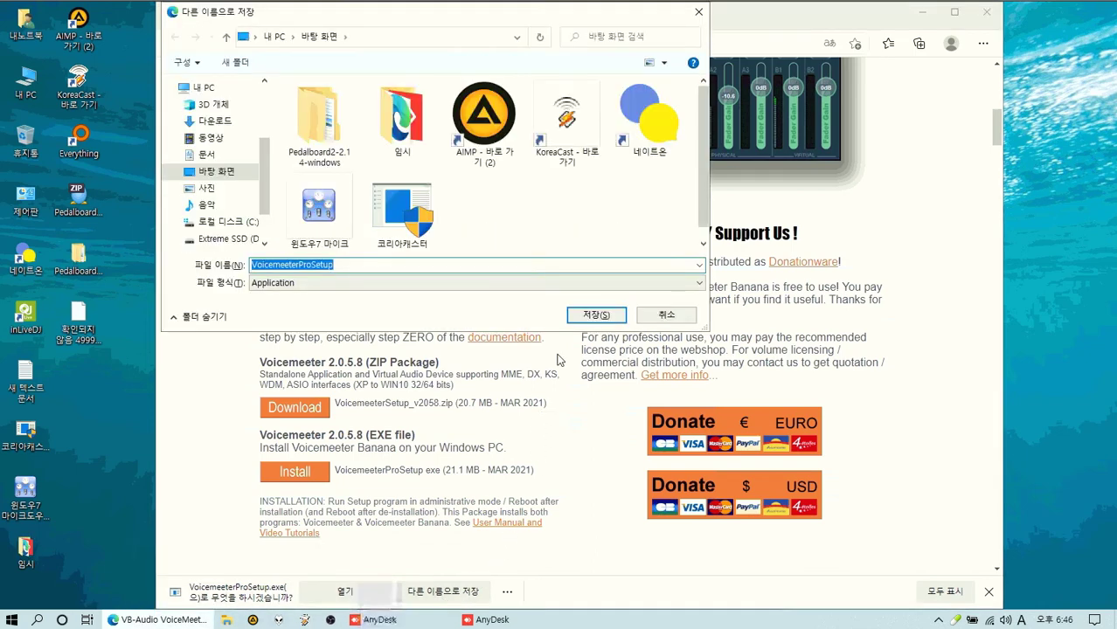
left_click(588, 315)
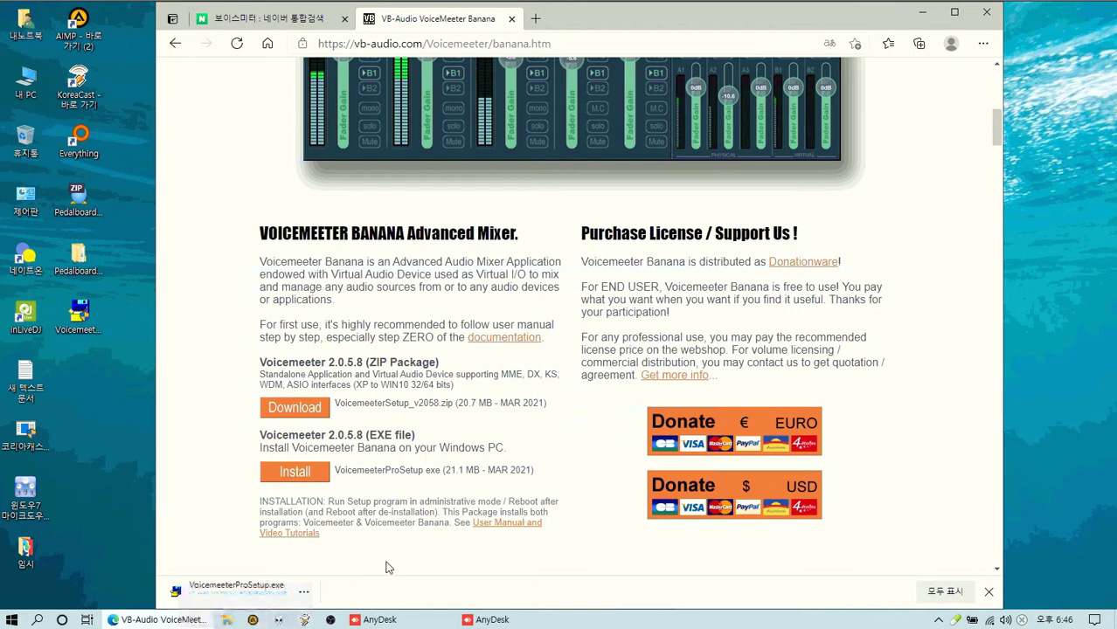
left_click(988, 591)
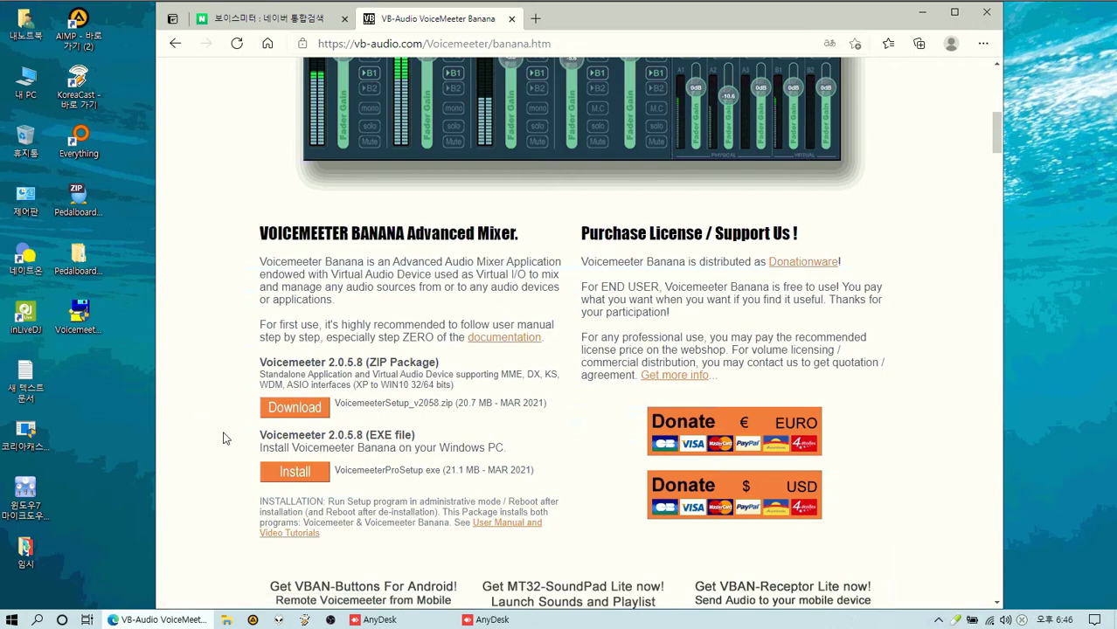
Examine the Voicemeeter 2.0.5.8 EXE file entry and its surrounding installation and license notes
scroll(223, 438, "down", 1)
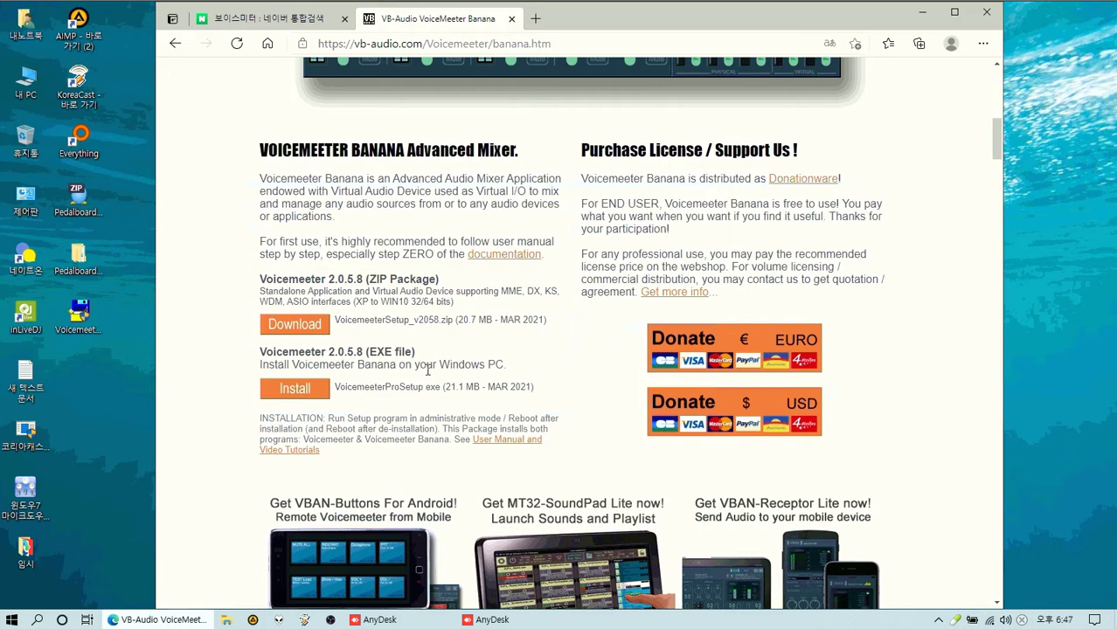
left_click(252, 352)
mouse_move(254, 353)
left_mouse_down()
mouse_move(524, 358)
mouse_move(259, 352)
left_mouse_up()
left_click(525, 359)
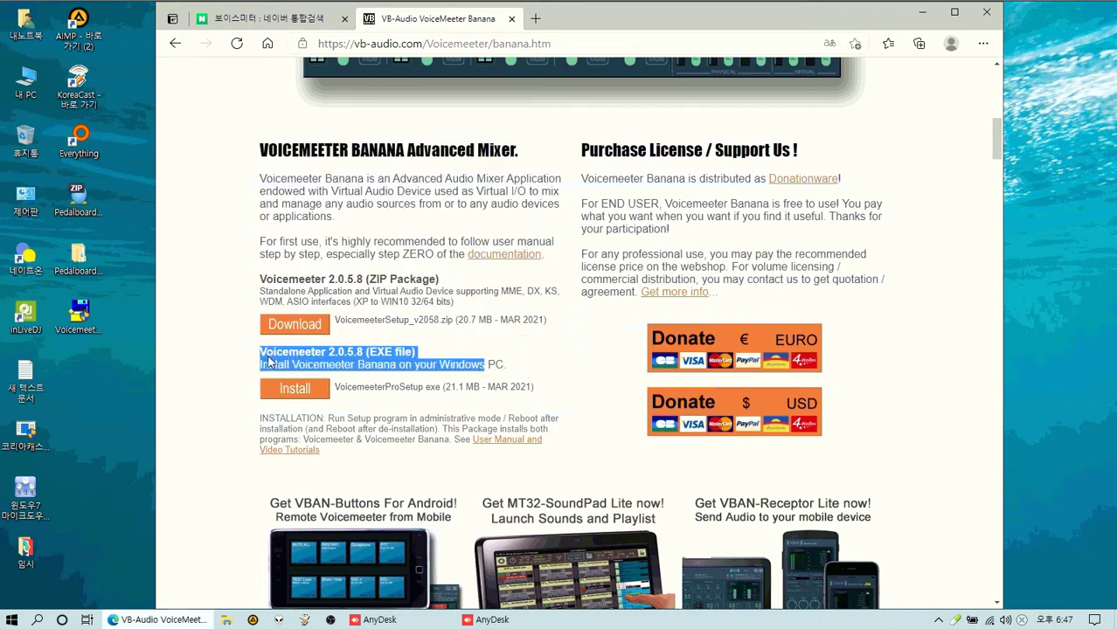
left_click_drag(558, 396, 257, 362)
left_click(593, 389)
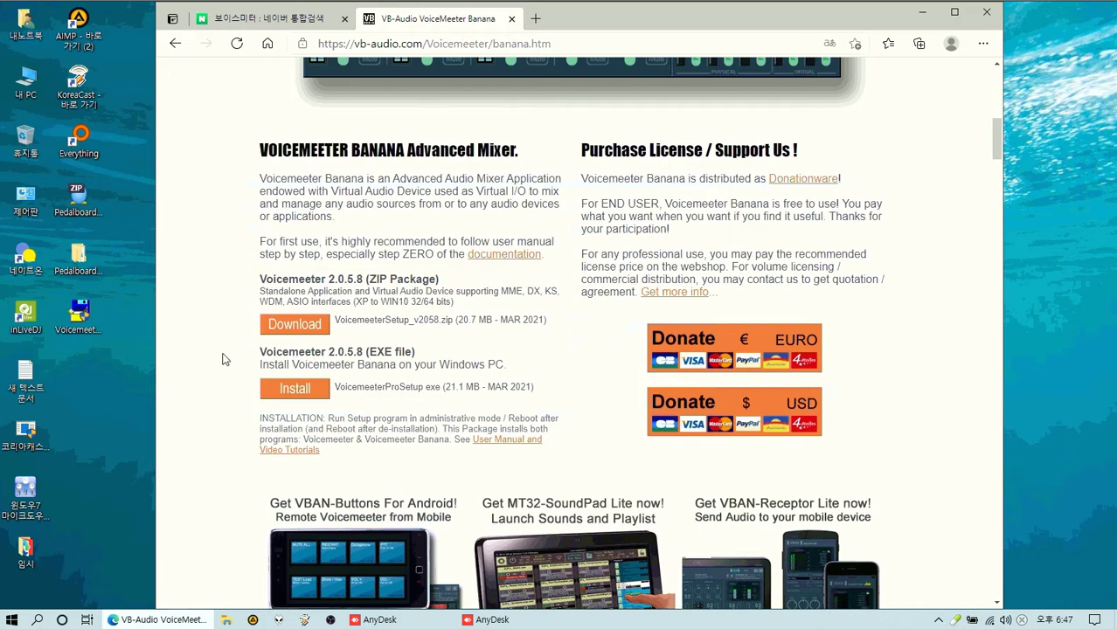
scroll(228, 340, "up", 1)
scroll(228, 340, "down", 1)
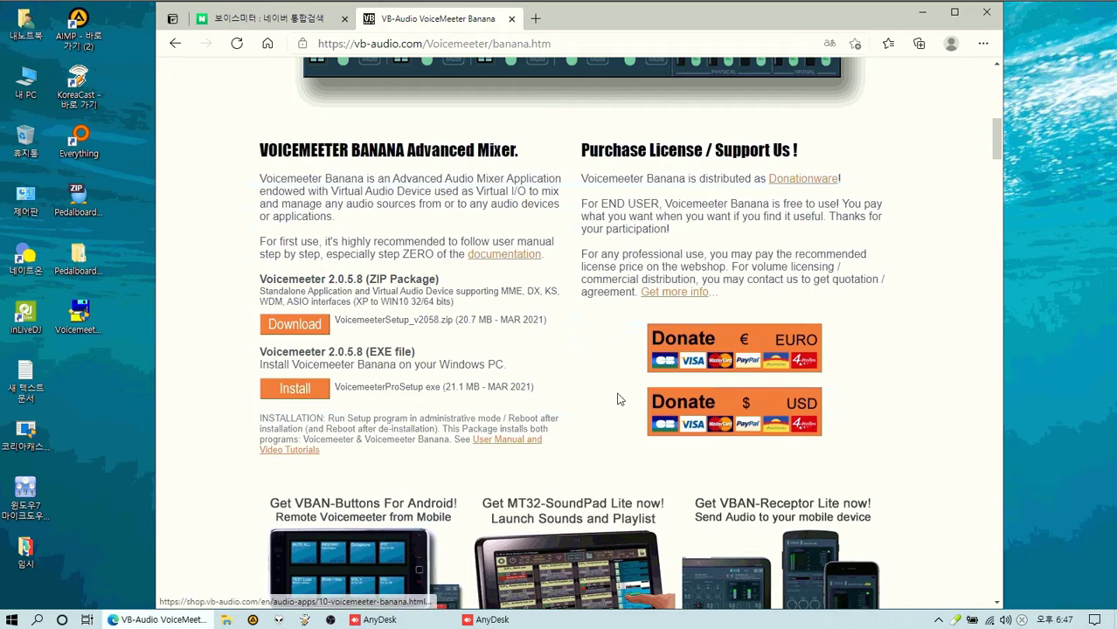
Go back and forth between Banana's mixer image and its download and license sections to review both
scroll(542, 402, "up", 1)
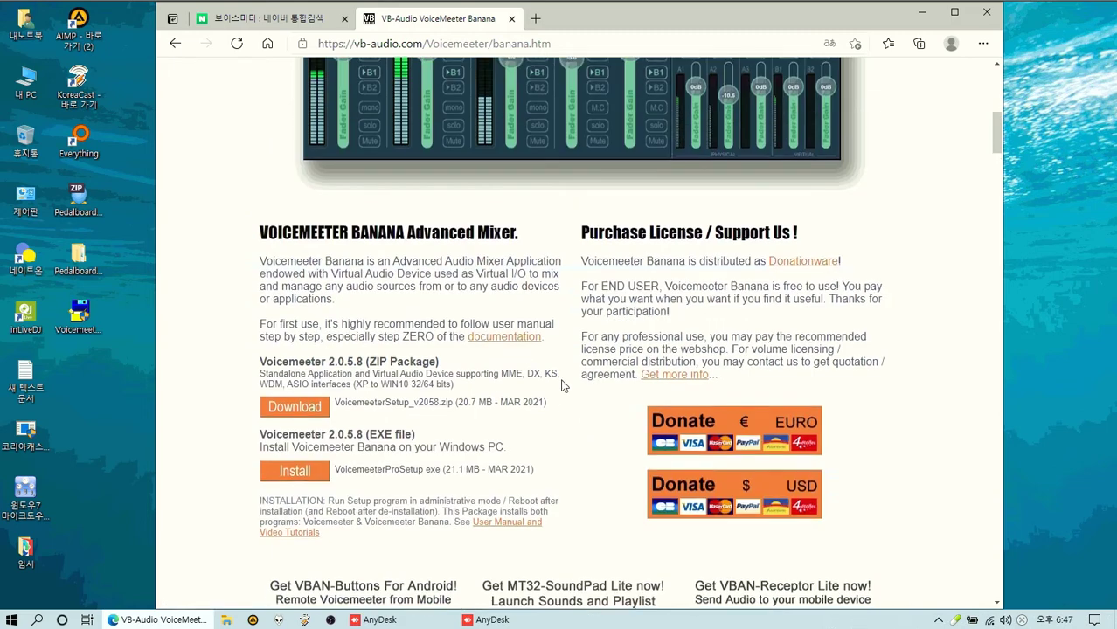
scroll(806, 390, "up", 1)
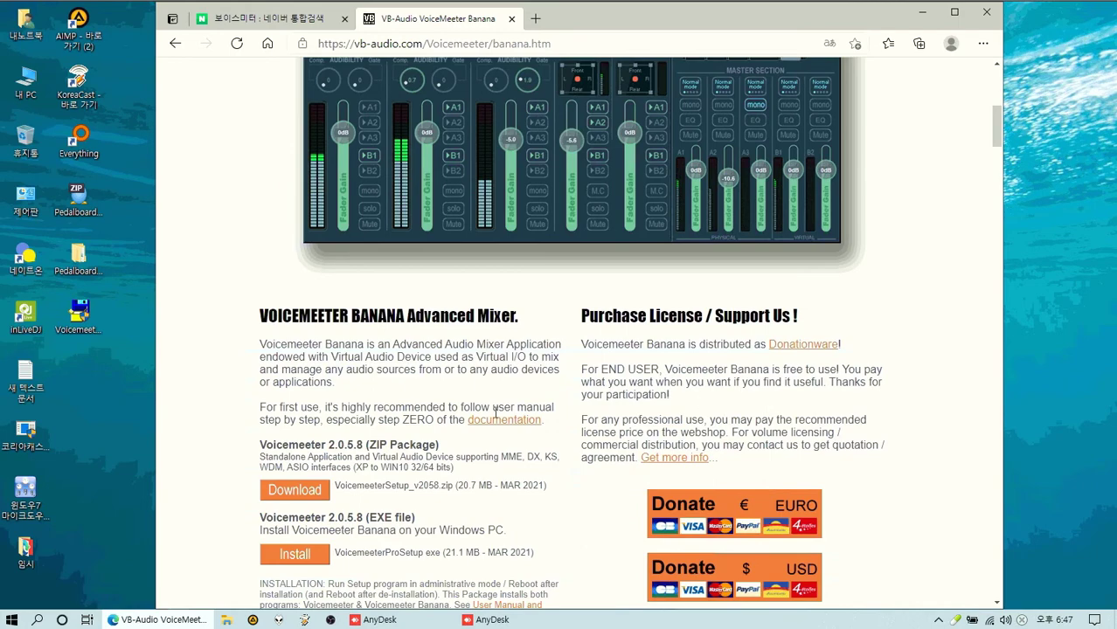
scroll(498, 409, "down", 1)
scroll(566, 427, "up", 5)
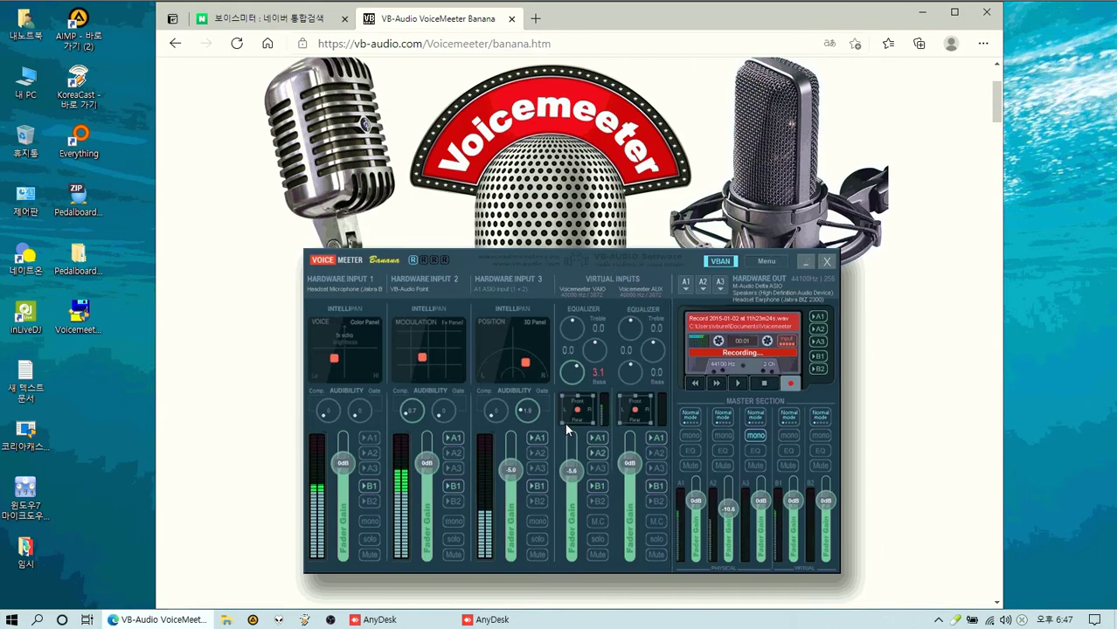
scroll(565, 423, "down", 4)
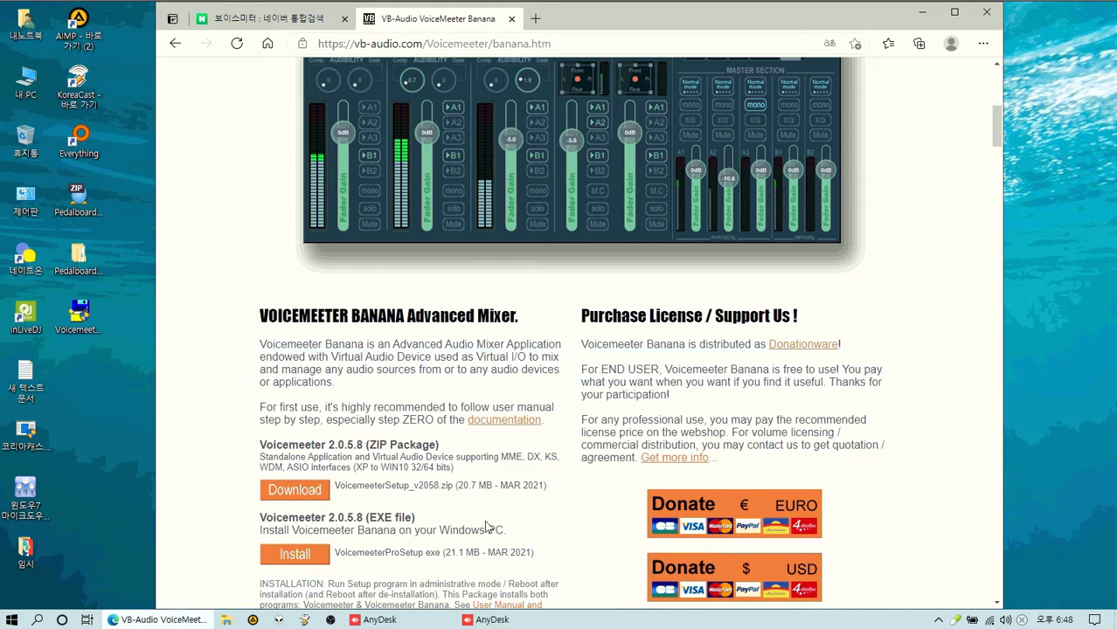
scroll(487, 526, "up", 1)
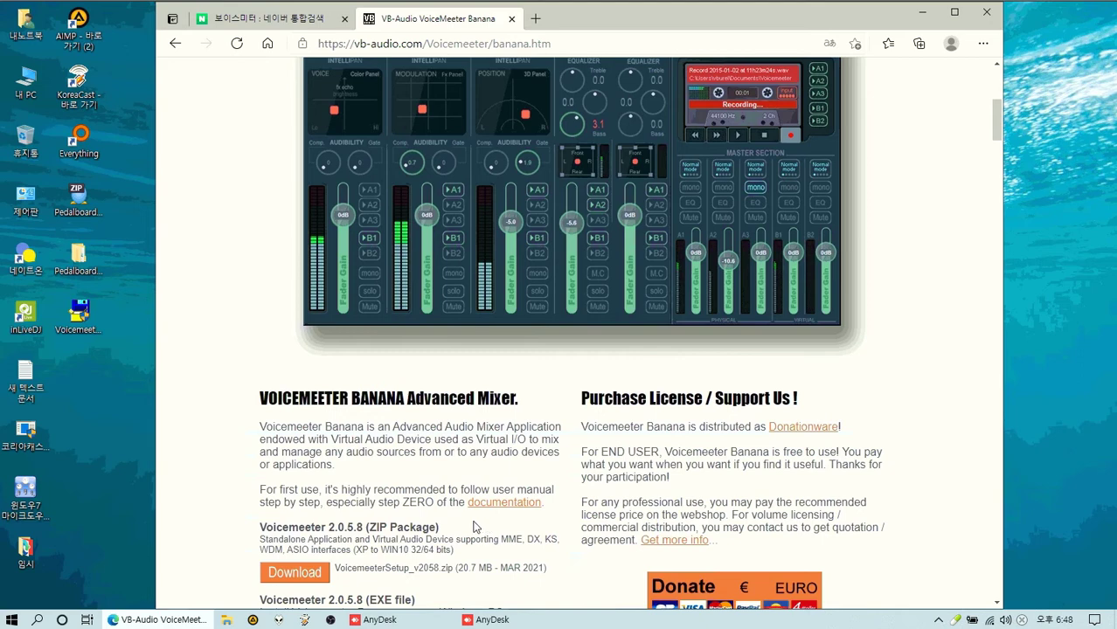
scroll(464, 517, "up", 2)
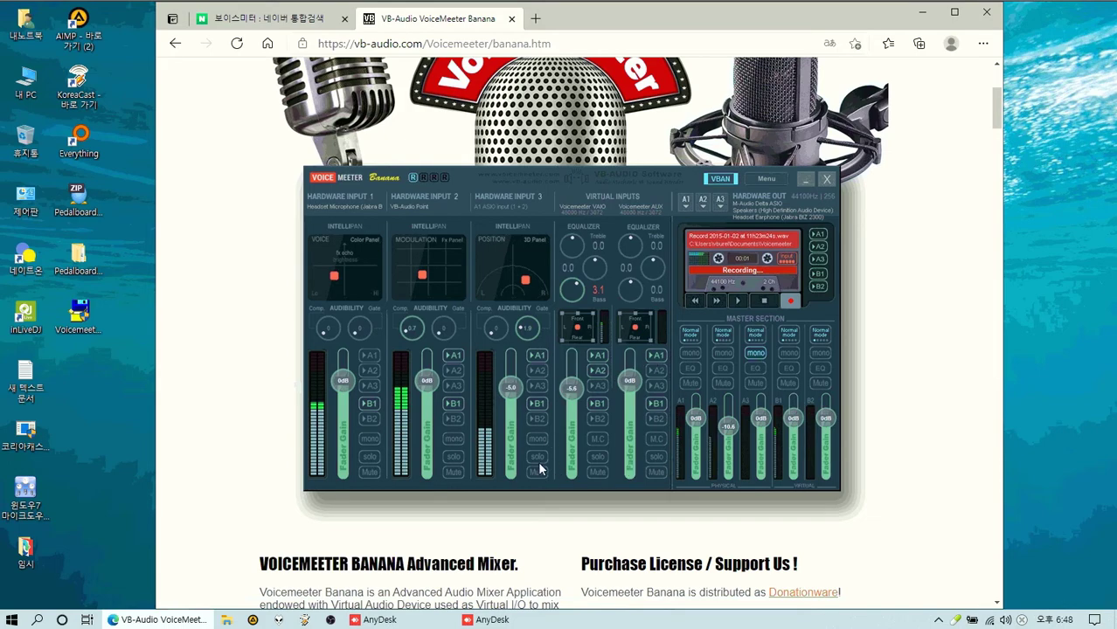
scroll(577, 476, "down", 3)
scroll(545, 481, "down", 1)
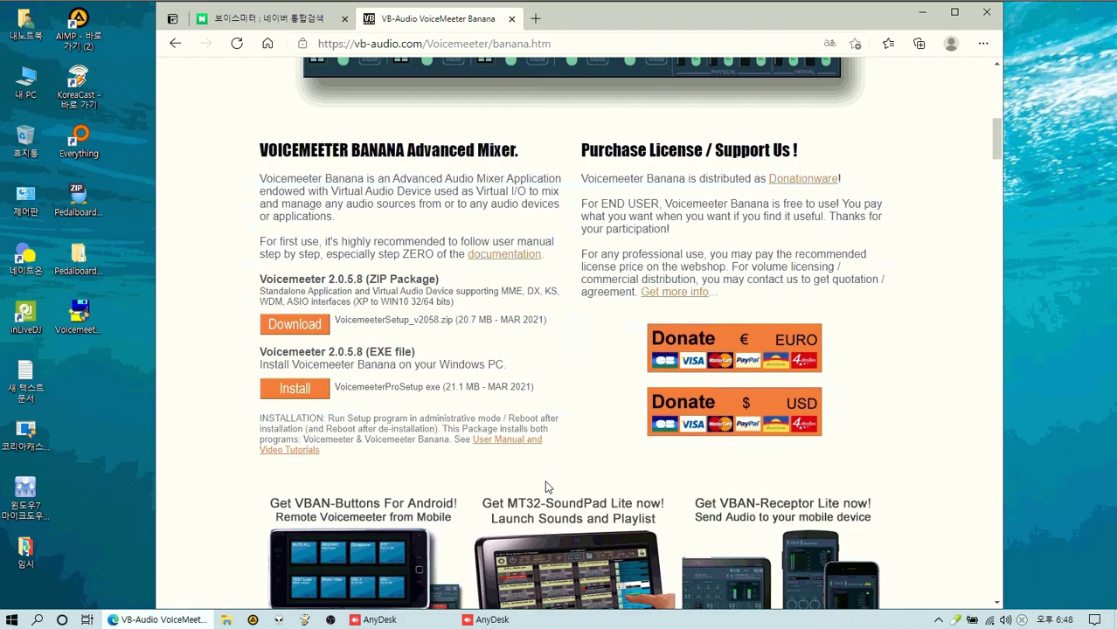
scroll(545, 487, "up", 3)
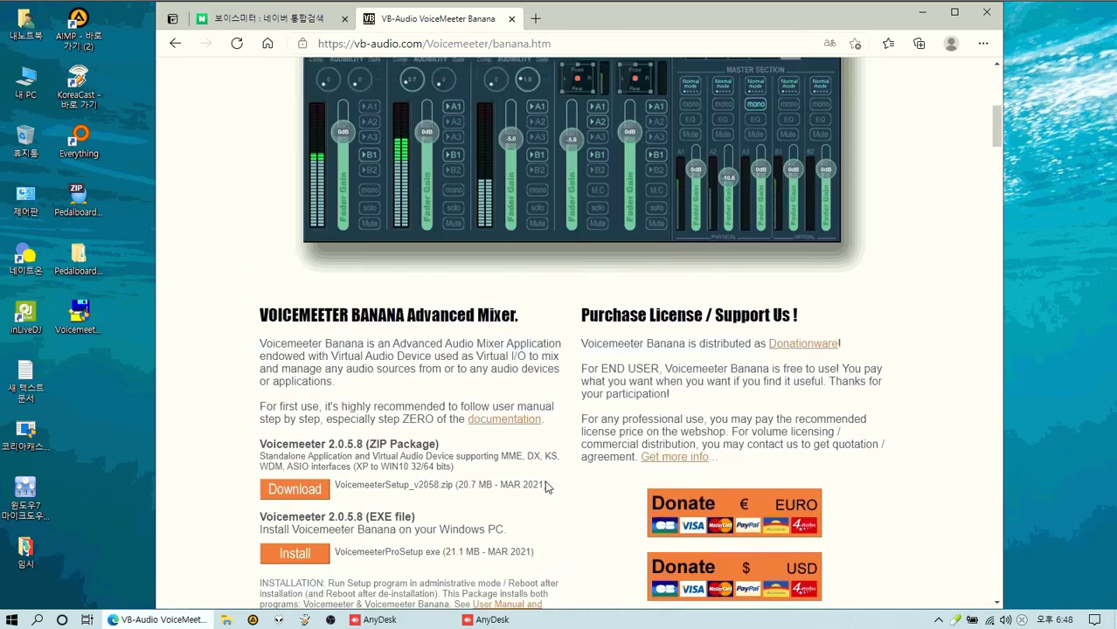
scroll(545, 487, "up", 1)
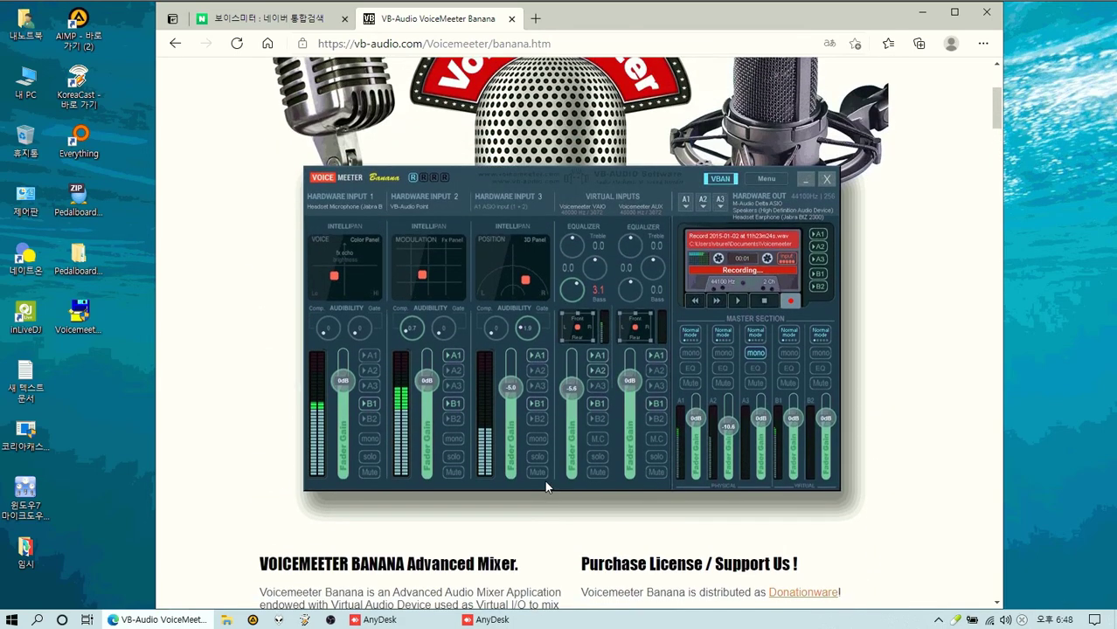
scroll(545, 487, "up", 1)
scroll(546, 487, "up", 2)
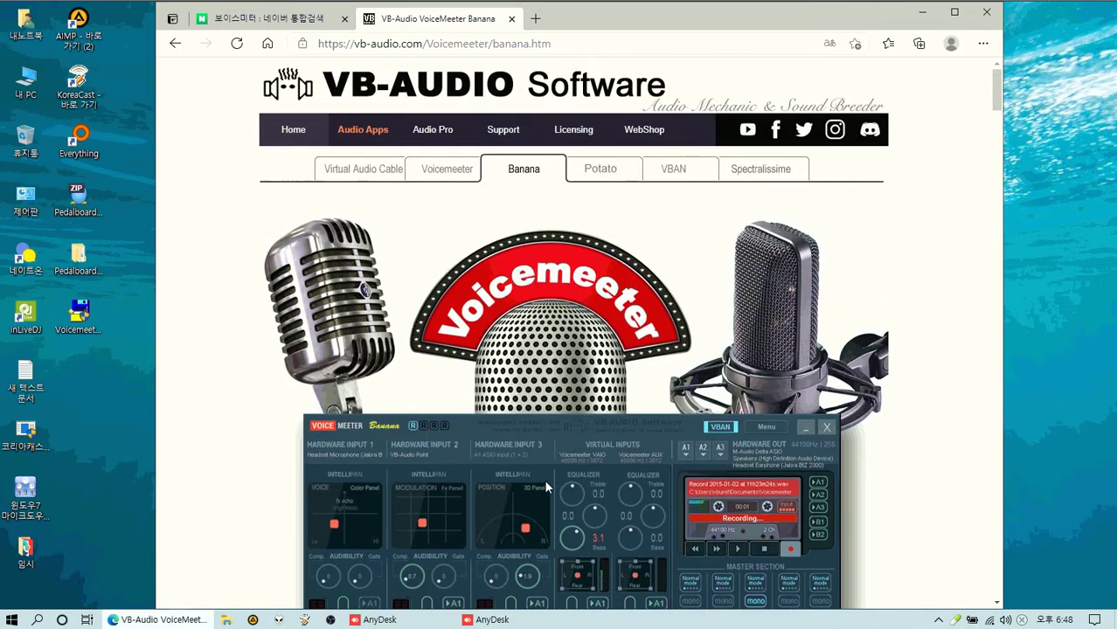
scroll(545, 487, "down", 6)
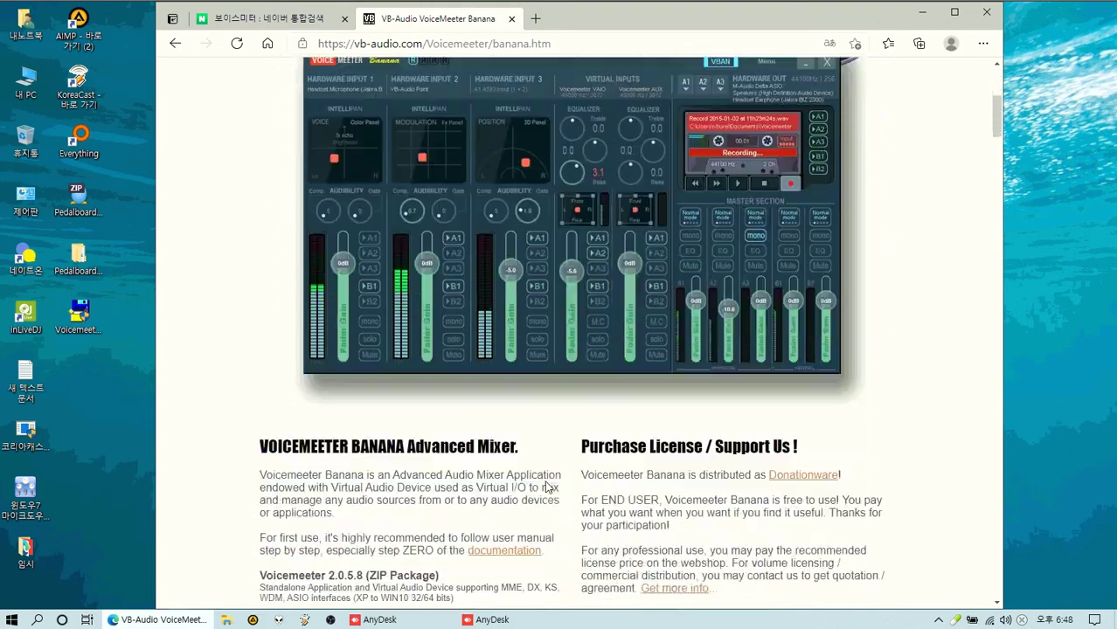
scroll(546, 487, "down", 2)
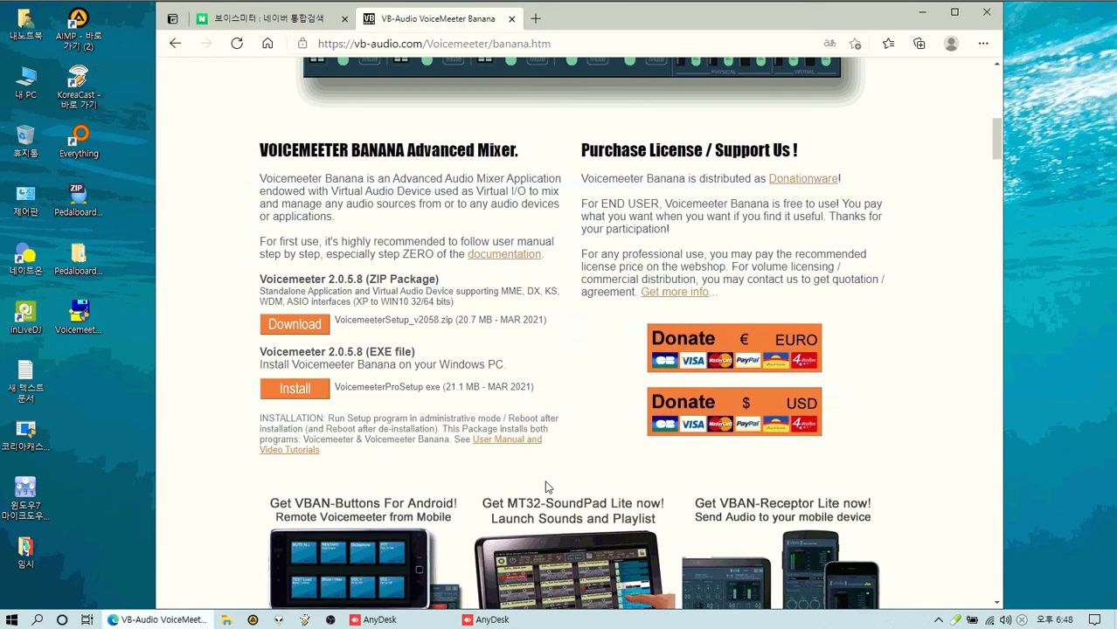
Highlight Banana's package and installation text for reading, and return to the mixer image
left_click(409, 465)
left_click_drag(409, 465, 247, 327)
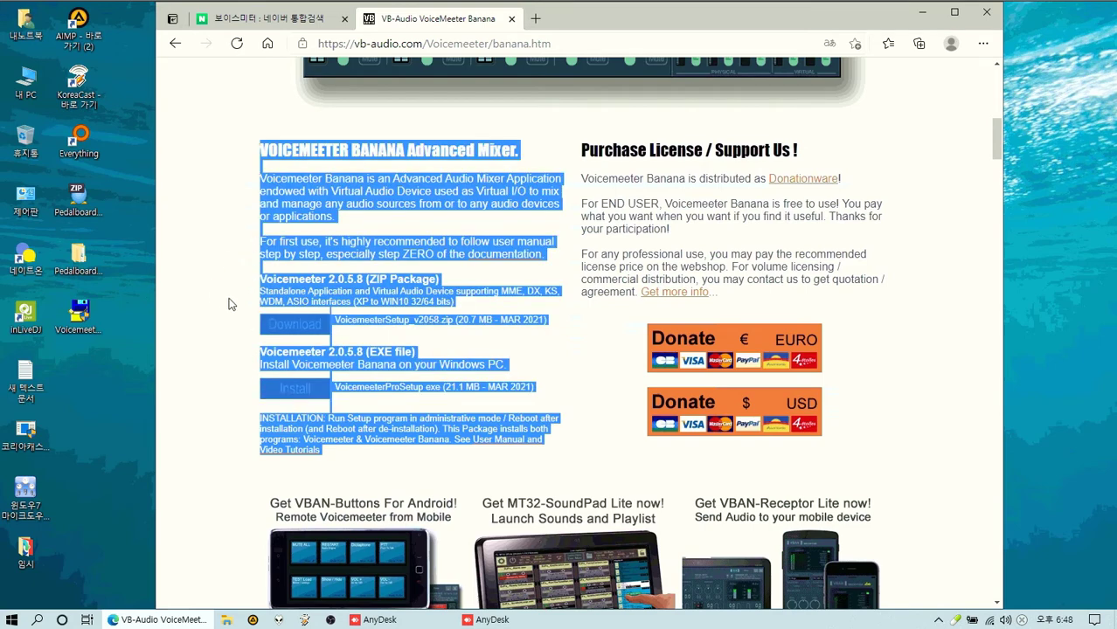
left_click(225, 302)
left_click_drag(369, 451, 246, 353)
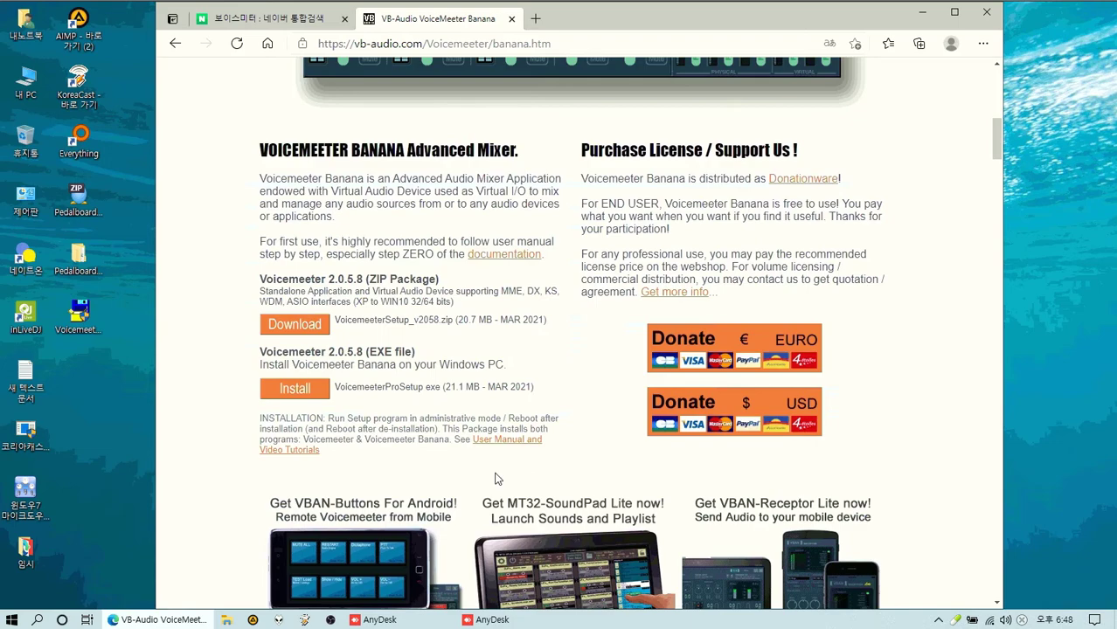
scroll(494, 477, "up", 3)
scroll(491, 478, "up", 2)
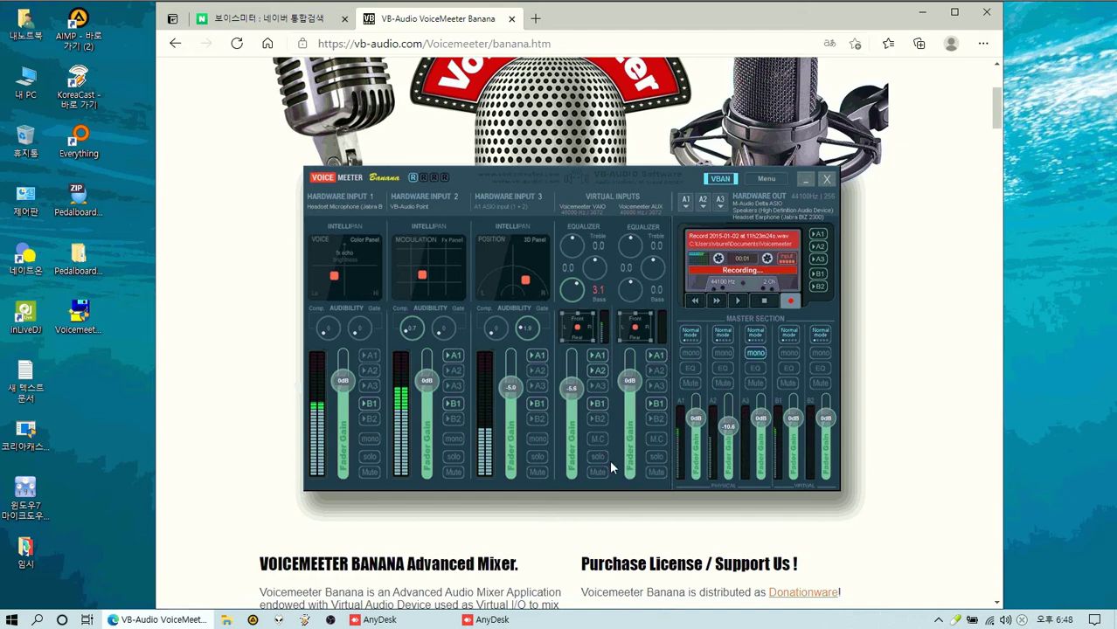
scroll(391, 492, "up", 2)
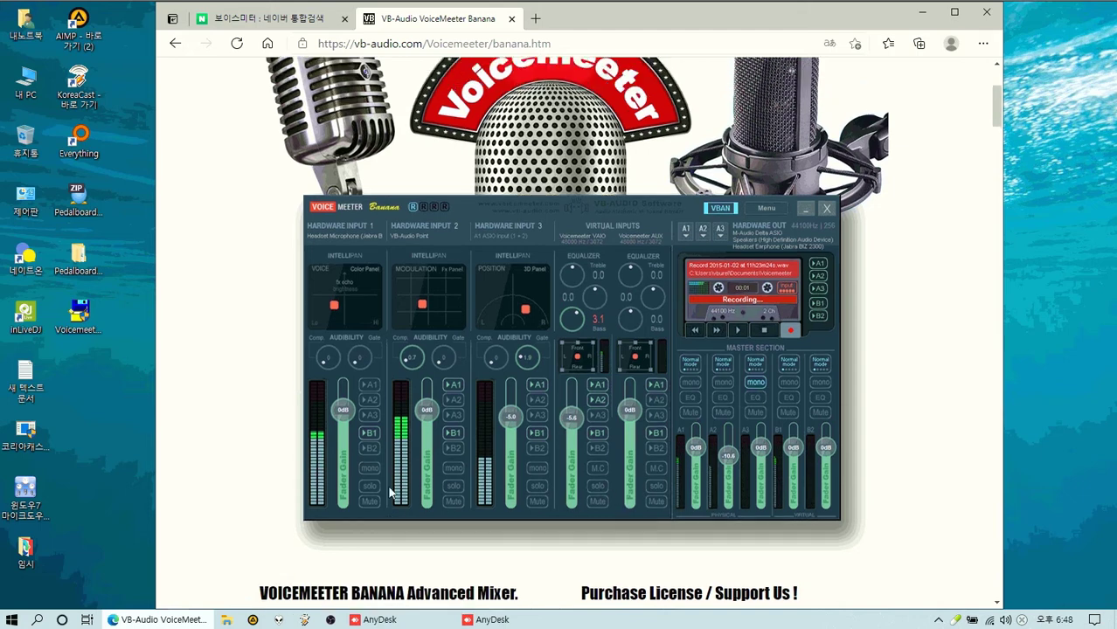
Select the VoicemeeterProSetup file on the desktop and close the Voicemeeter Banana page
left_click(96, 337)
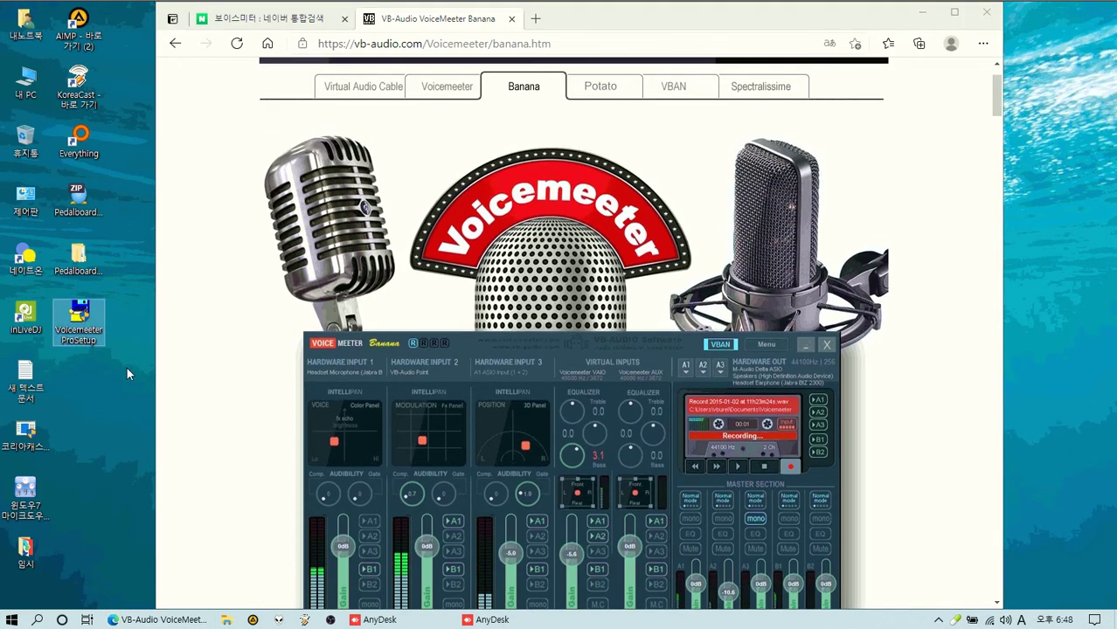
left_click(512, 23)
left_click(512, 23)
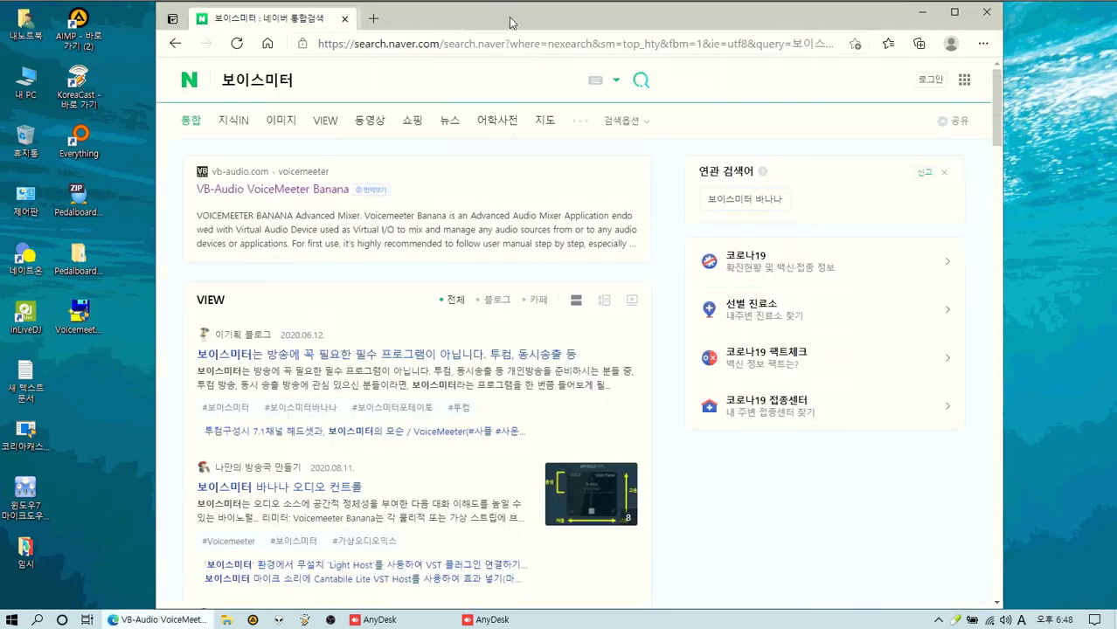
Replace the Naver search query with the suggested term asio4all and run the search
left_click_drag(318, 80, 227, 87)
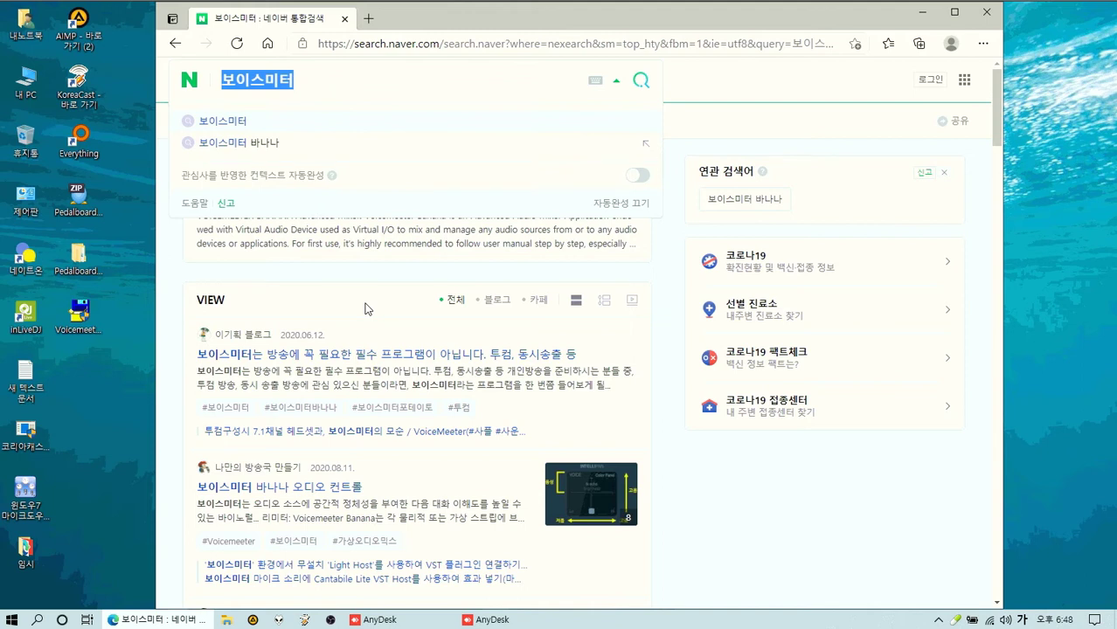
left_click(1021, 618)
type("a")
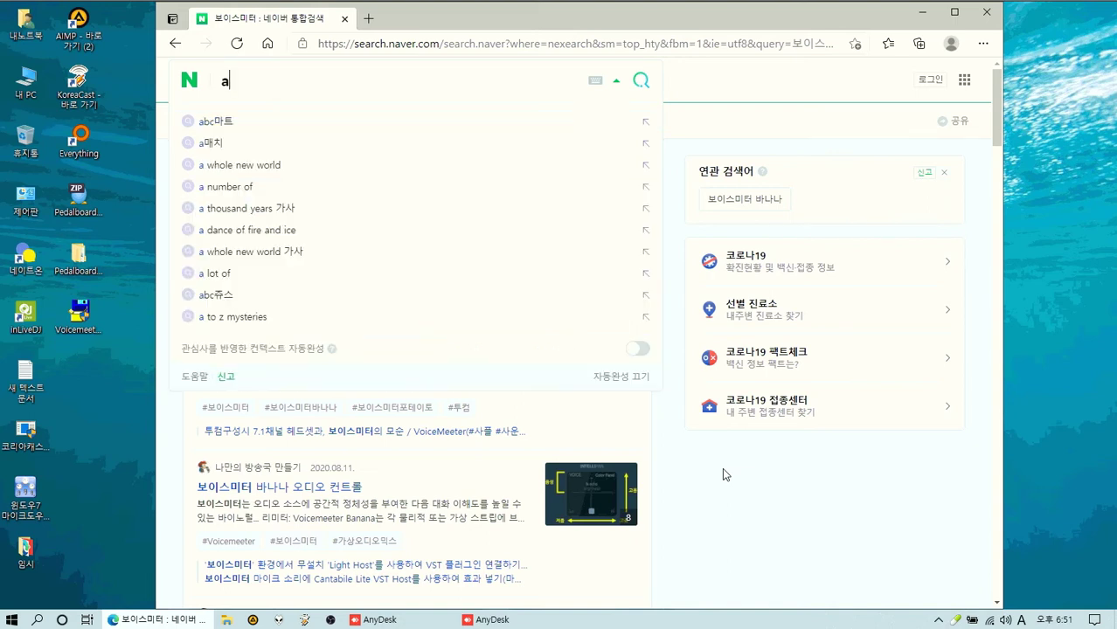
type("sio")
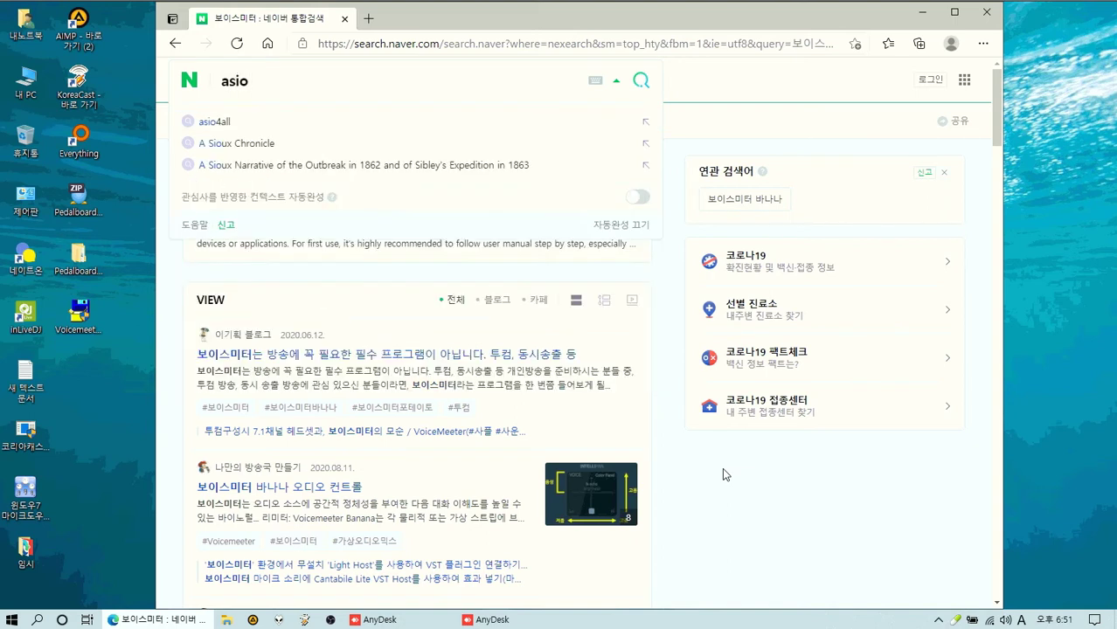
left_click(217, 122)
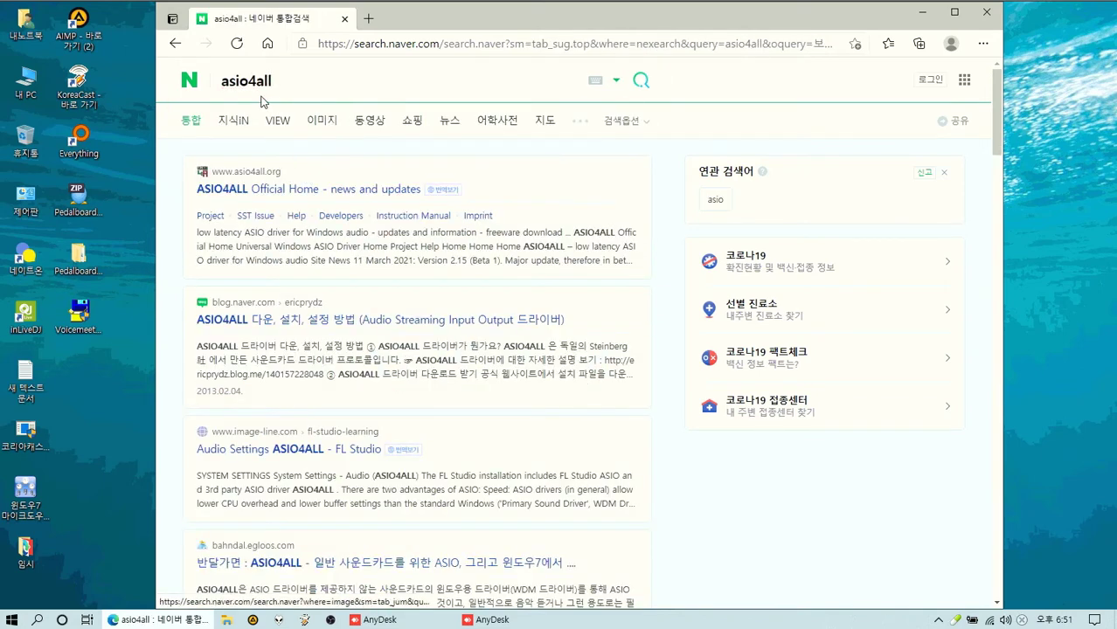
Open the ASIO4ALL Official Home search result and highlight the 11 March 2021 version 2.15 (Beta 1) heading for reading
left_click(291, 190)
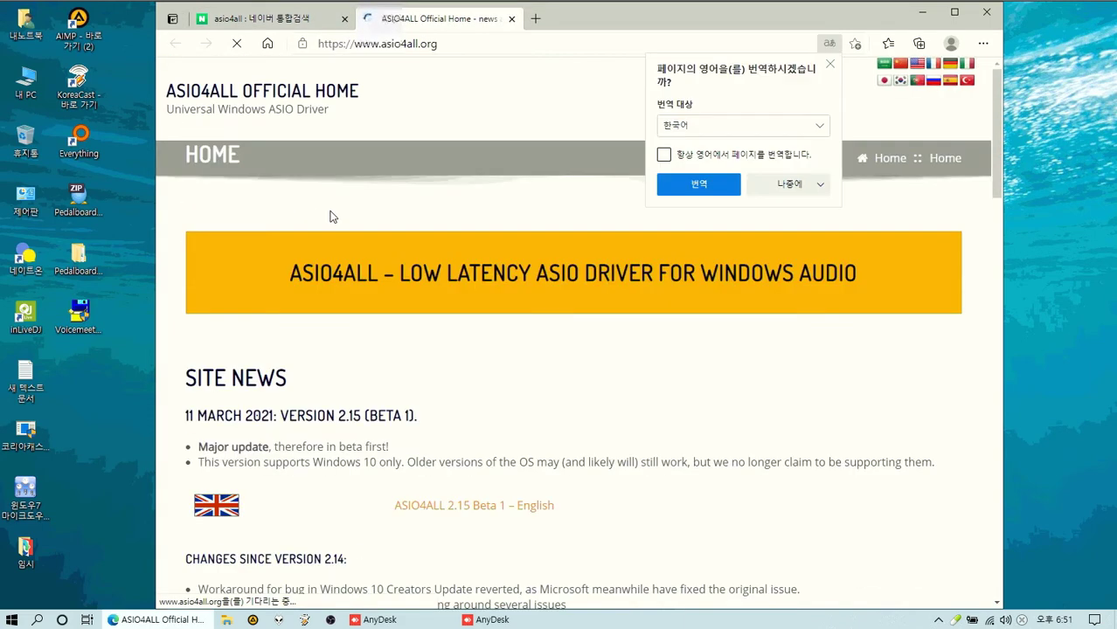
scroll(360, 217, "down", 3)
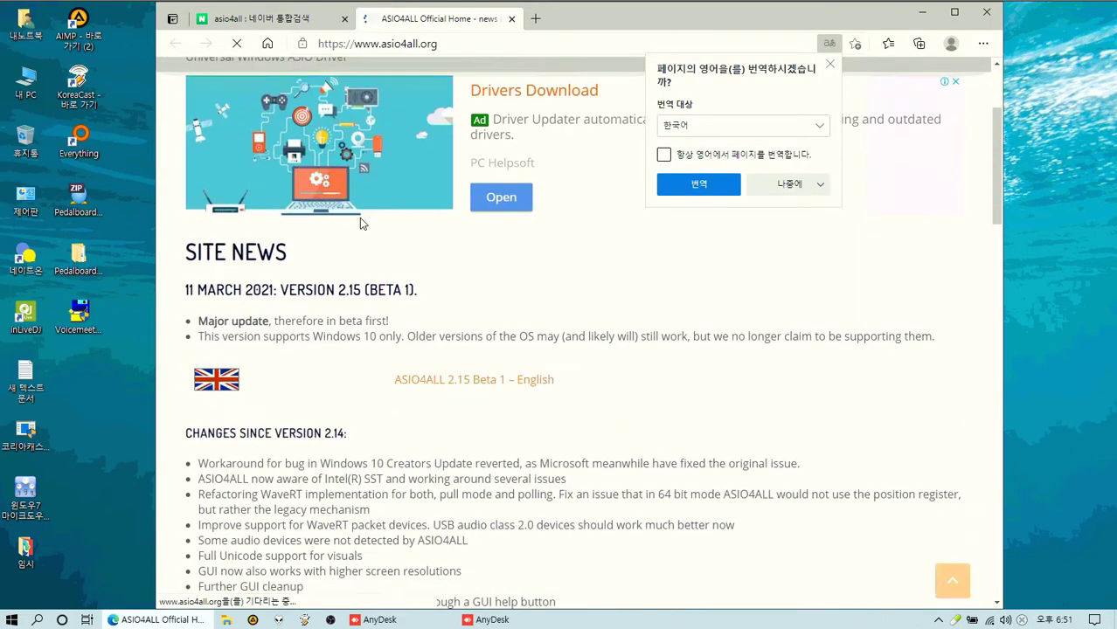
left_click_drag(418, 225, 189, 225)
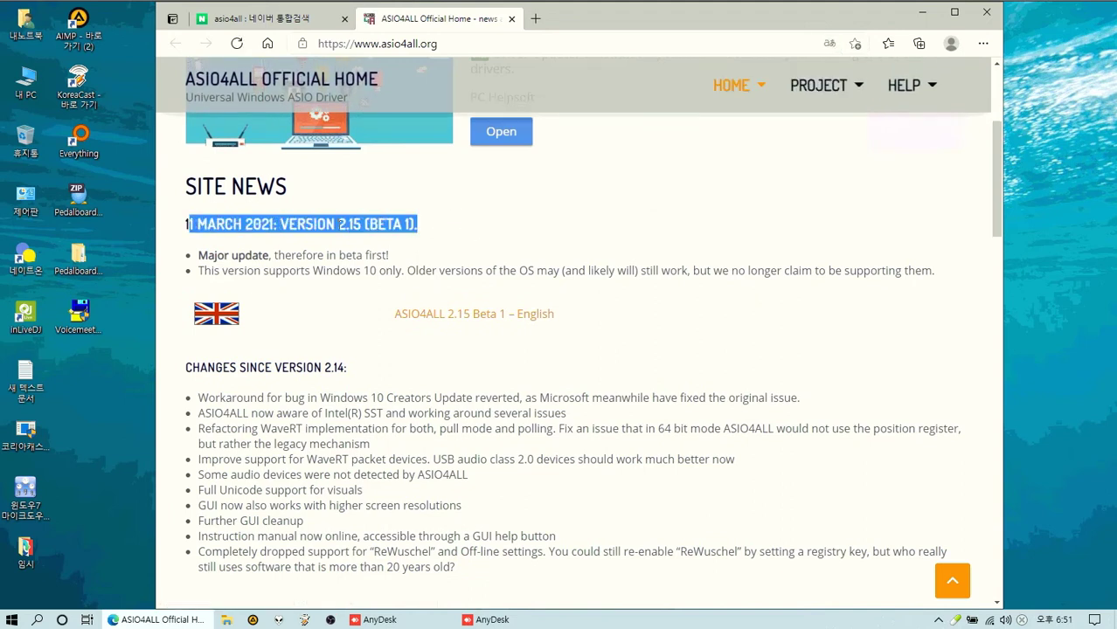
left_click(457, 226)
left_click_drag(366, 224, 204, 221)
left_click(488, 226)
left_click(423, 227)
left_click_drag(423, 227, 381, 251)
Compare the ASIO4ALL 2.15 Beta 1, 2.14 and 2.13 release entries and their English download links
scroll(474, 284, "down", 5)
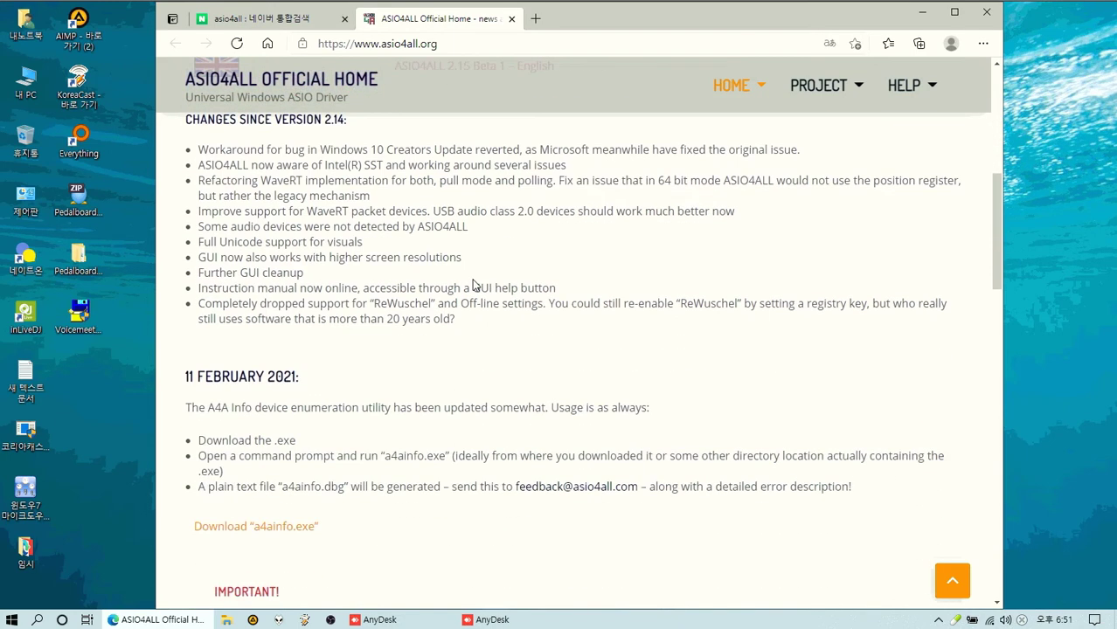
scroll(474, 285, "down", 8)
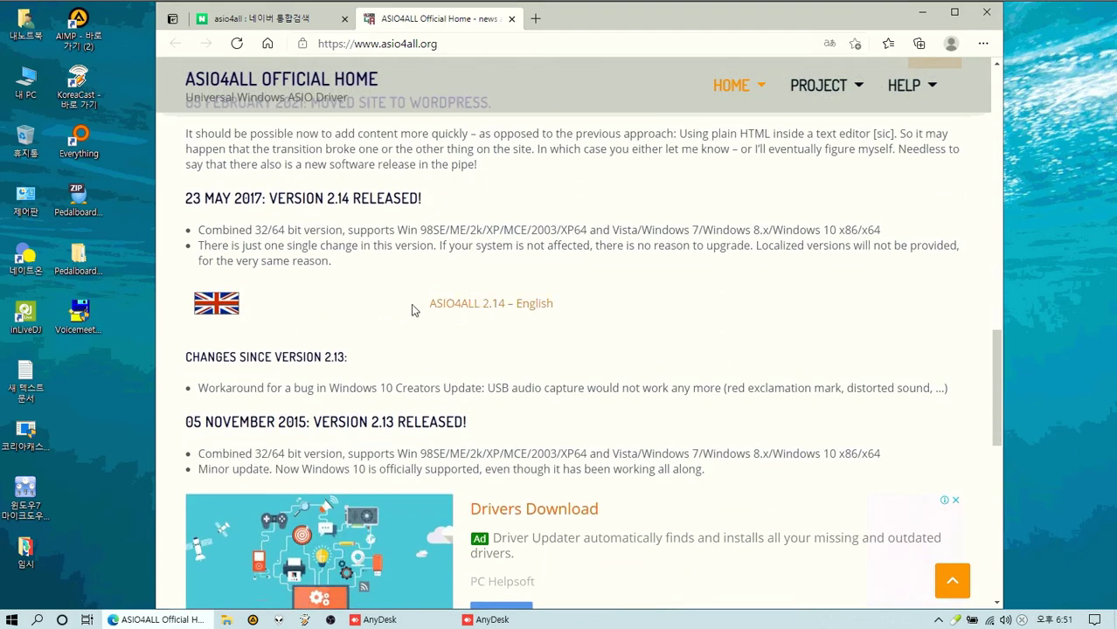
left_click(496, 314)
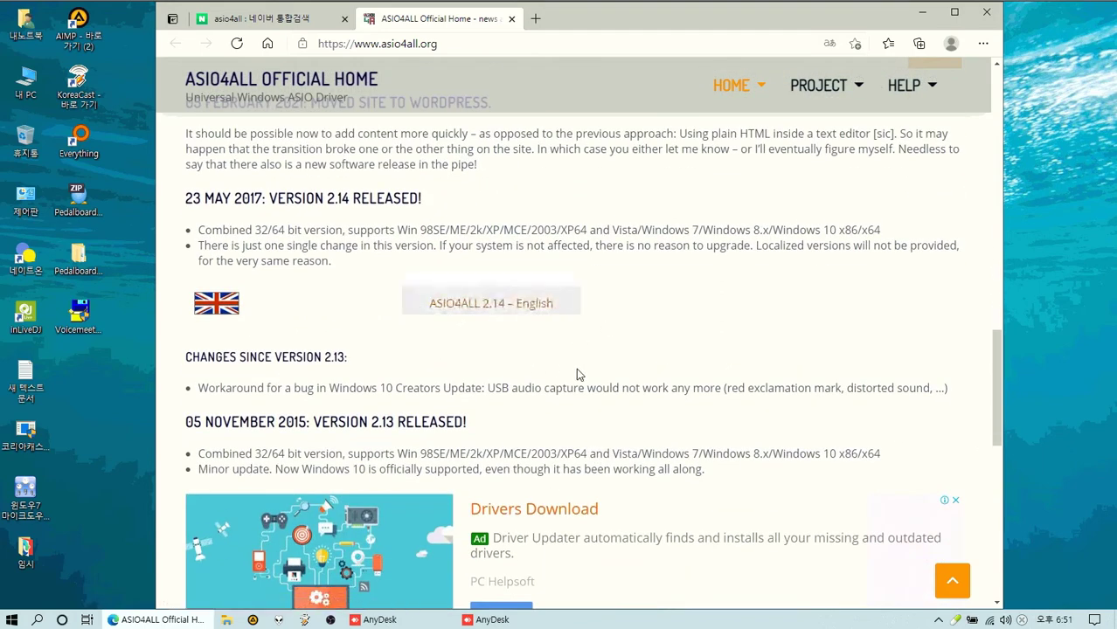
scroll(576, 368, "down", 1)
scroll(555, 342, "up", 12)
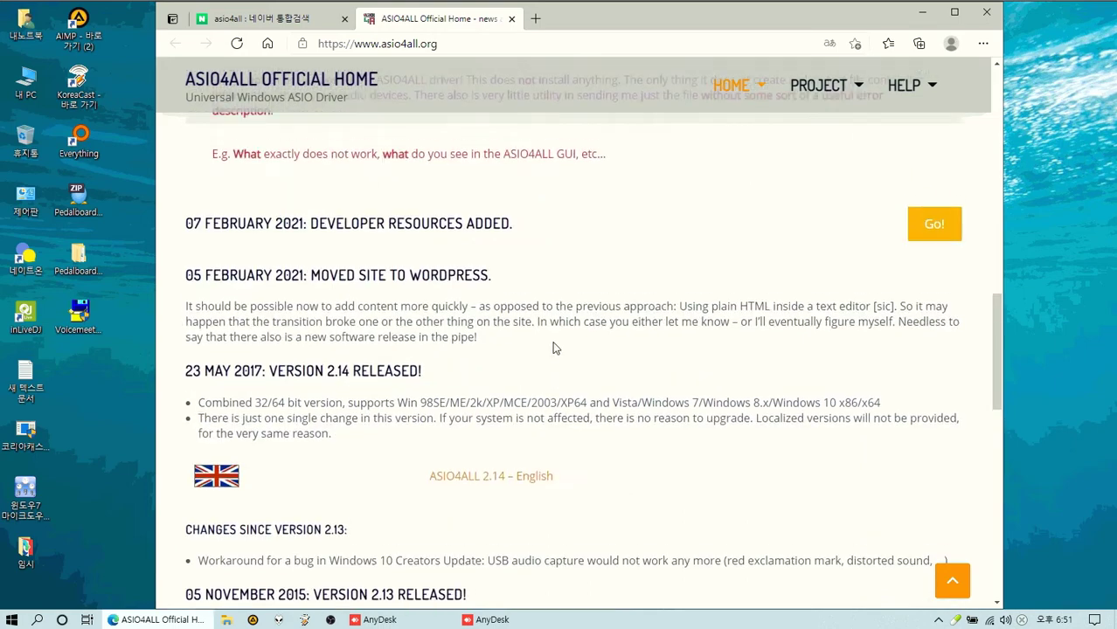
scroll(541, 347, "up", 1)
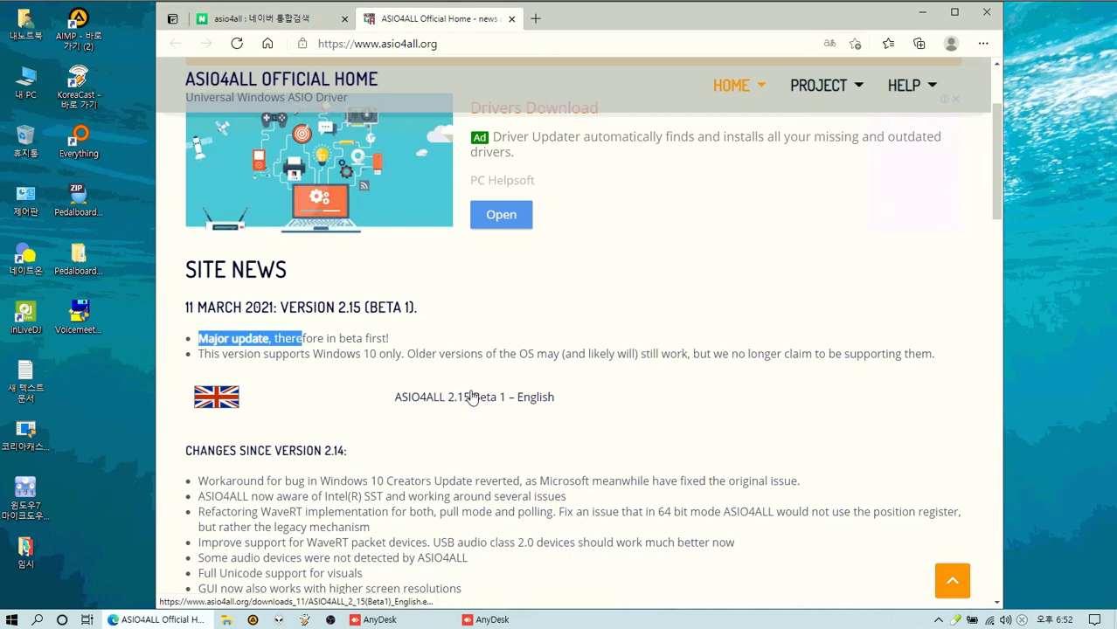
scroll(478, 404, "down", 5)
scroll(475, 403, "down", 9)
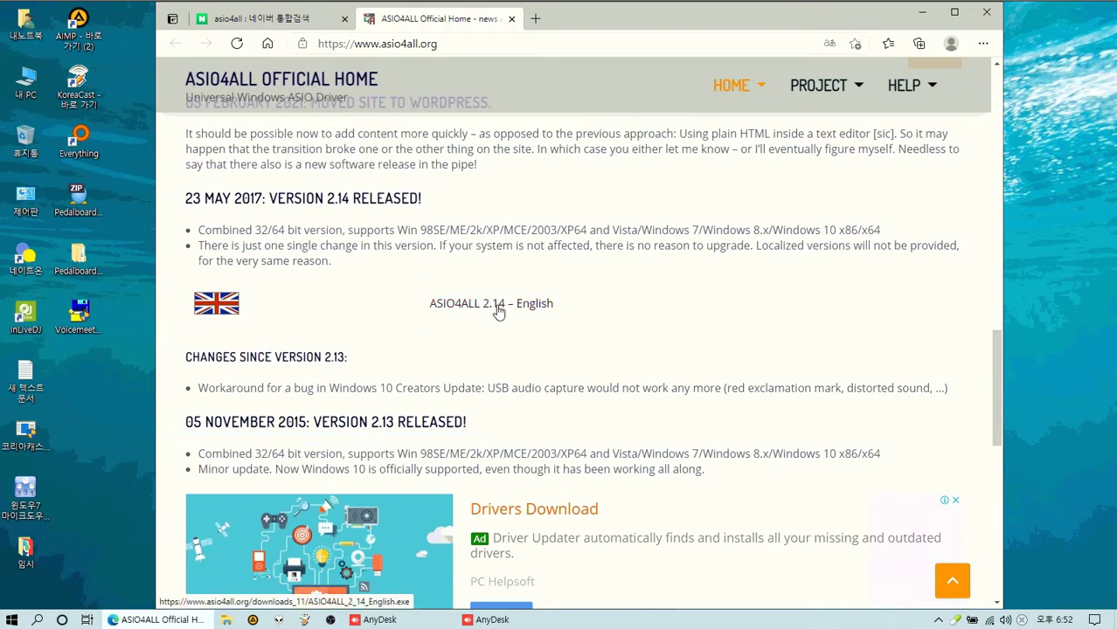
scroll(498, 312, "up", 1)
scroll(489, 398, "down", 3)
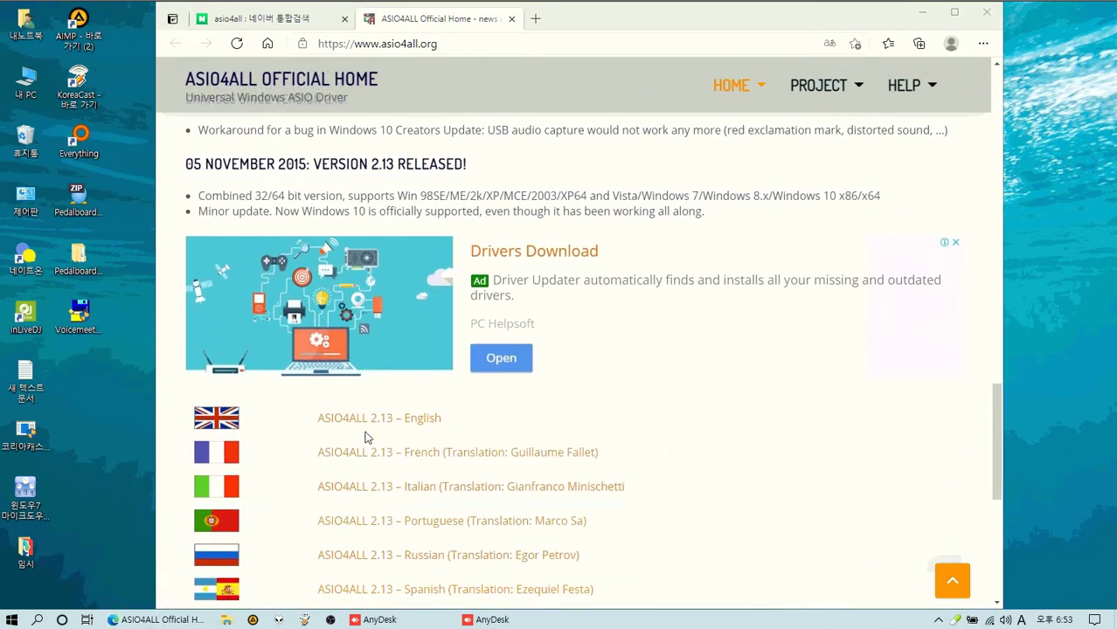
scroll(386, 436, "up", 3)
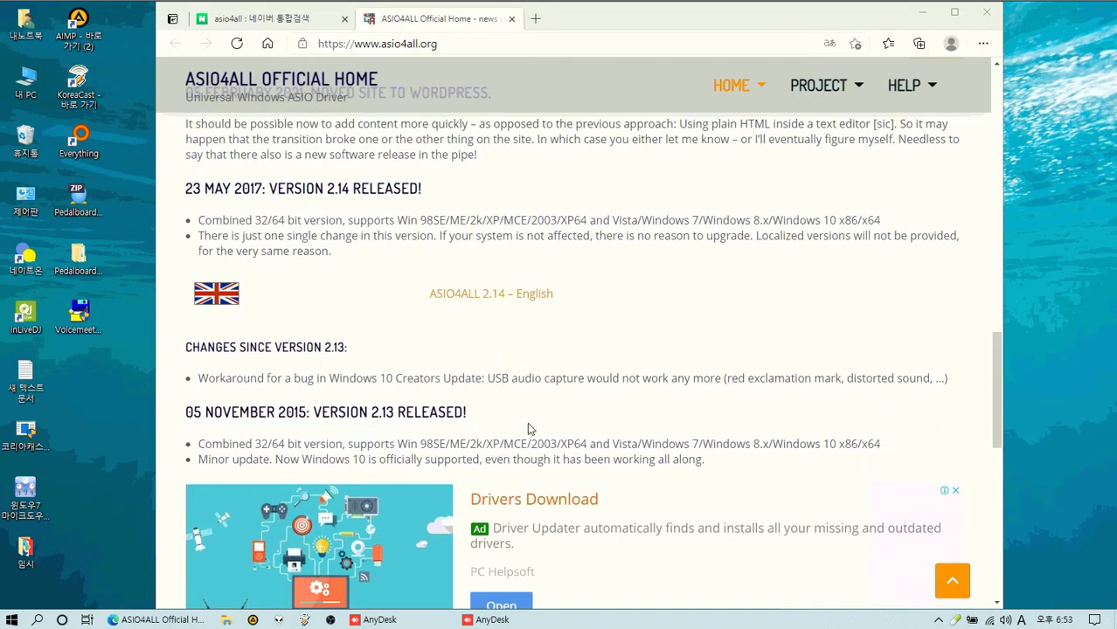
scroll(528, 428, "up", 9)
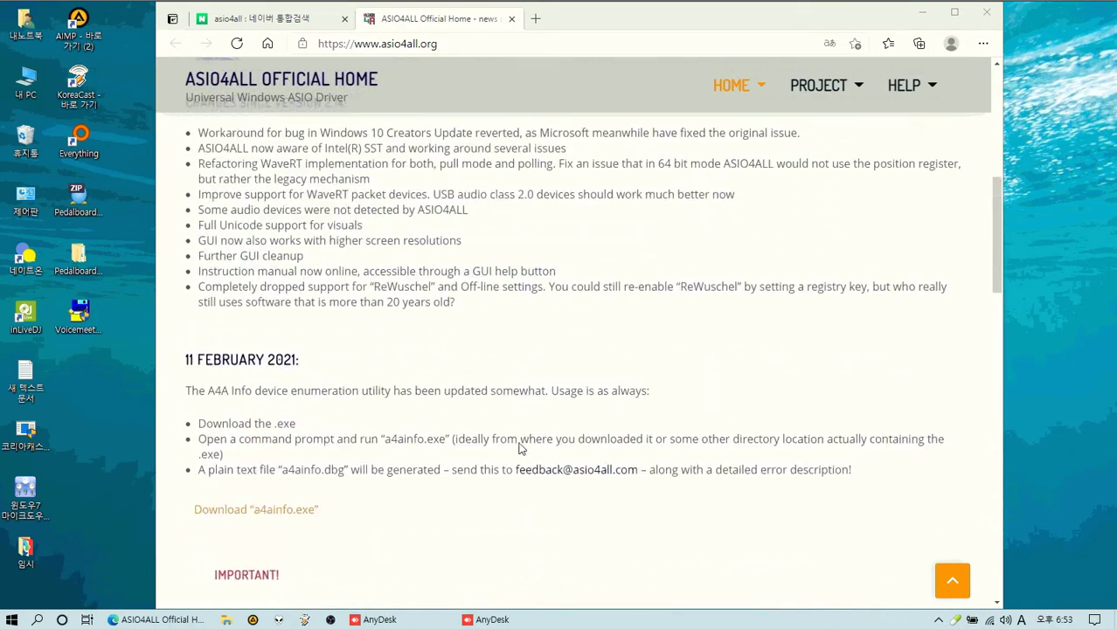
scroll(520, 448, "down", 5)
scroll(518, 451, "up", 2)
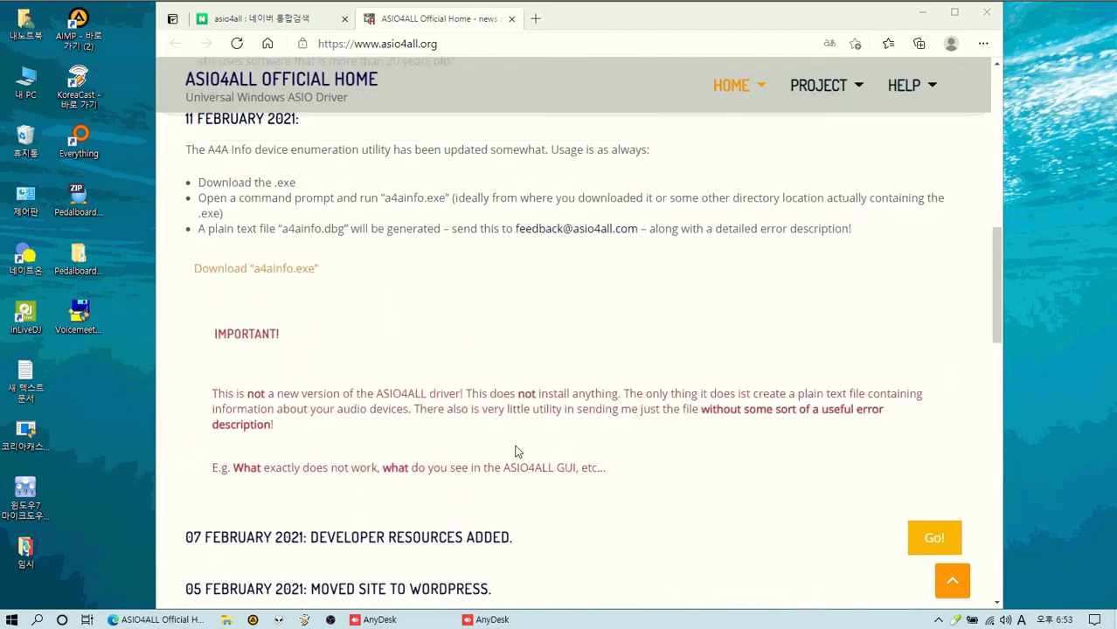
Download ASIO4ALL 2.14 – English, save it to the desktop as ASIO4ALL_2_14_English, and close the browser
scroll(515, 451, "down", 5)
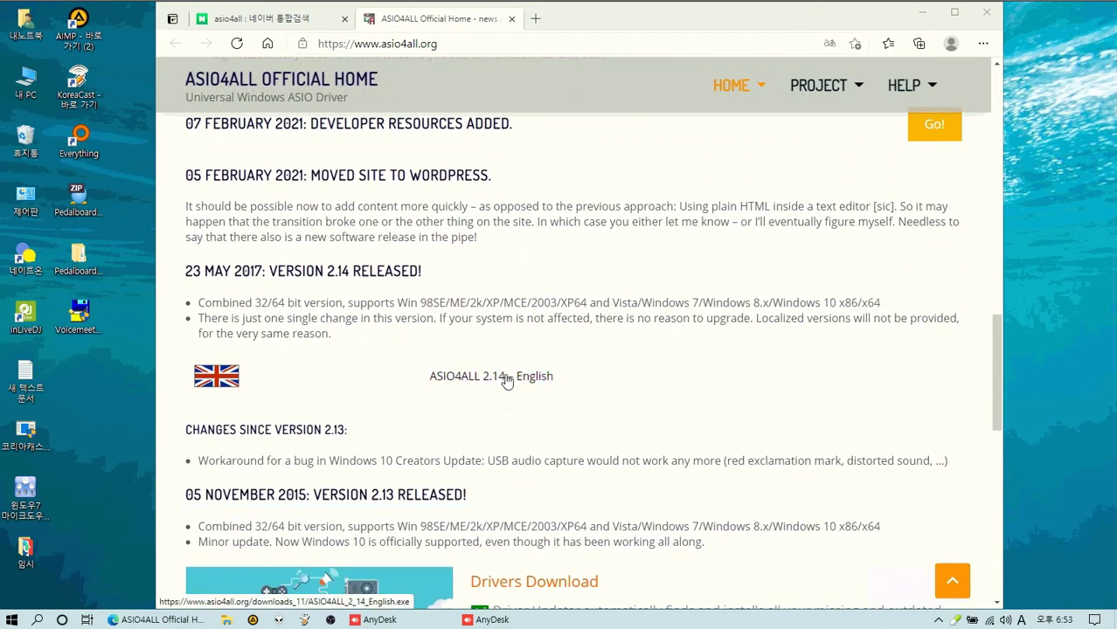
left_click(501, 382)
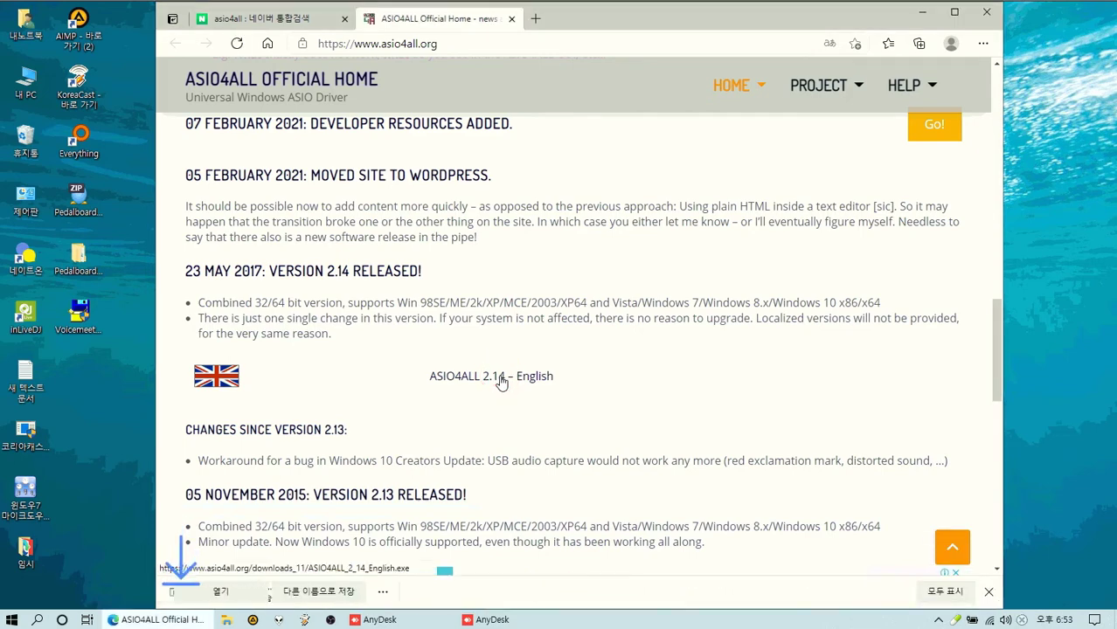
left_click(444, 590)
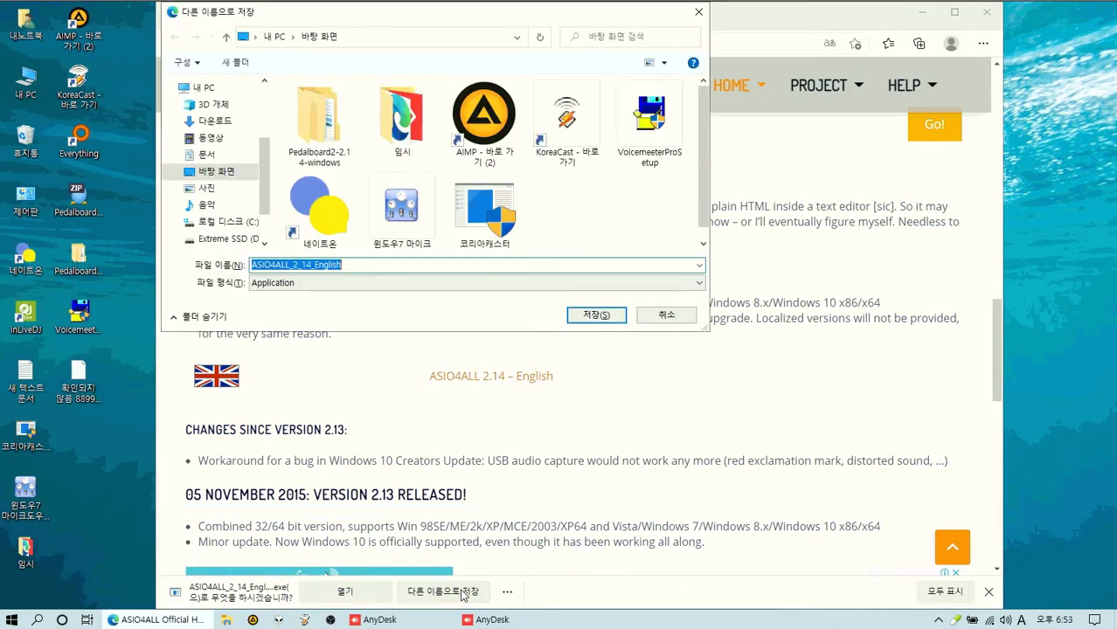
left_click(592, 316)
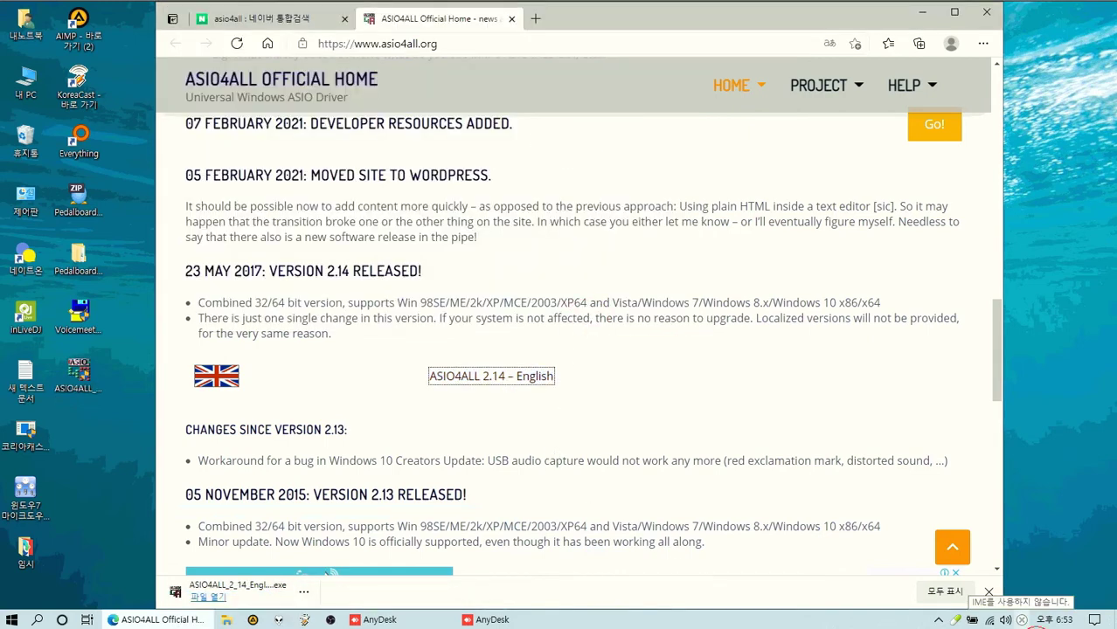
left_click(989, 593)
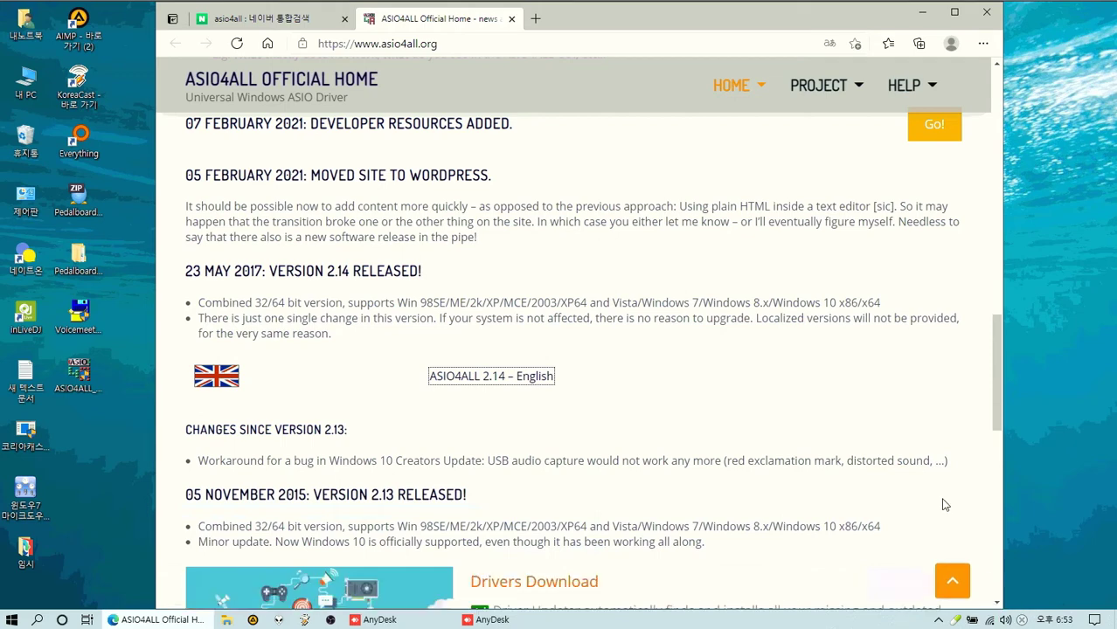
left_click(989, 12)
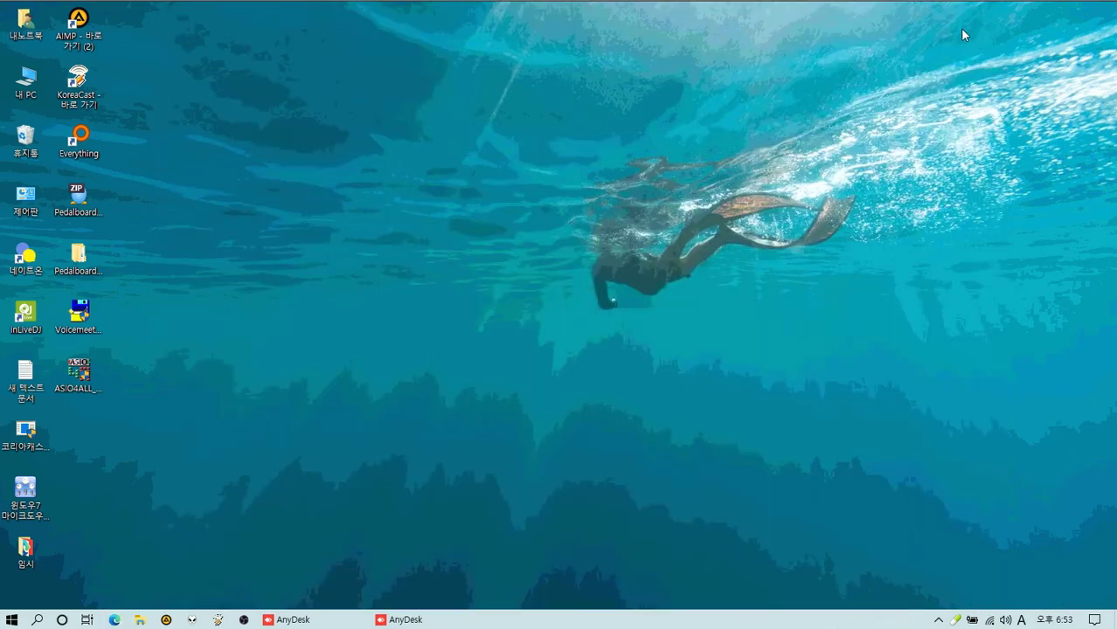
Run the VoicemeeterProSetup file from the desktop, install Voicemeeter Banana and acknowledge the reboot notice
left_click(101, 330)
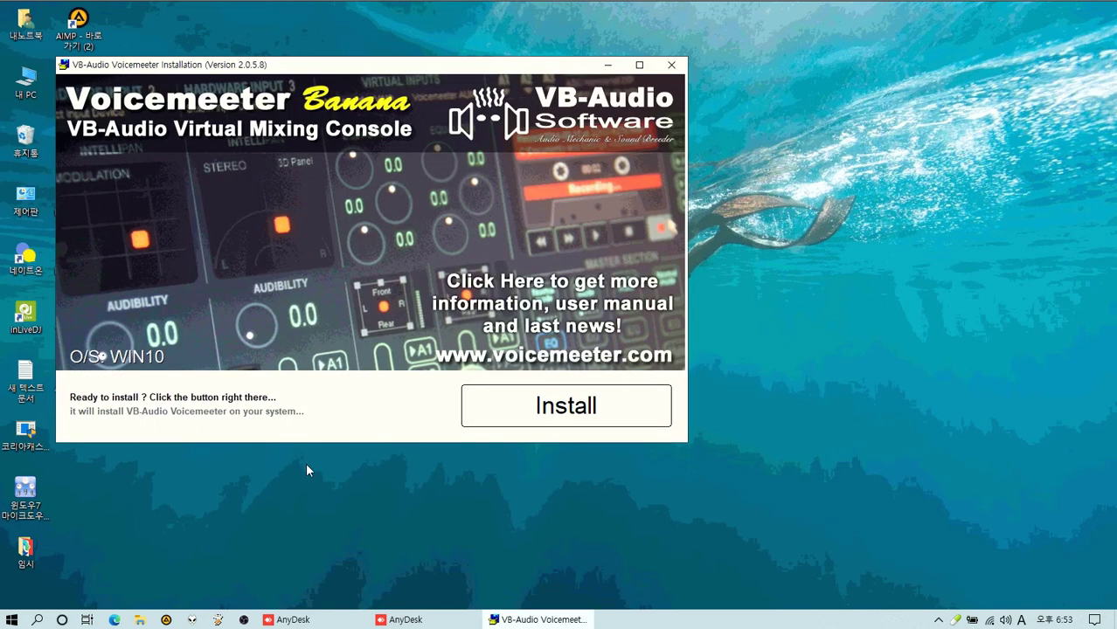
left_click(537, 408)
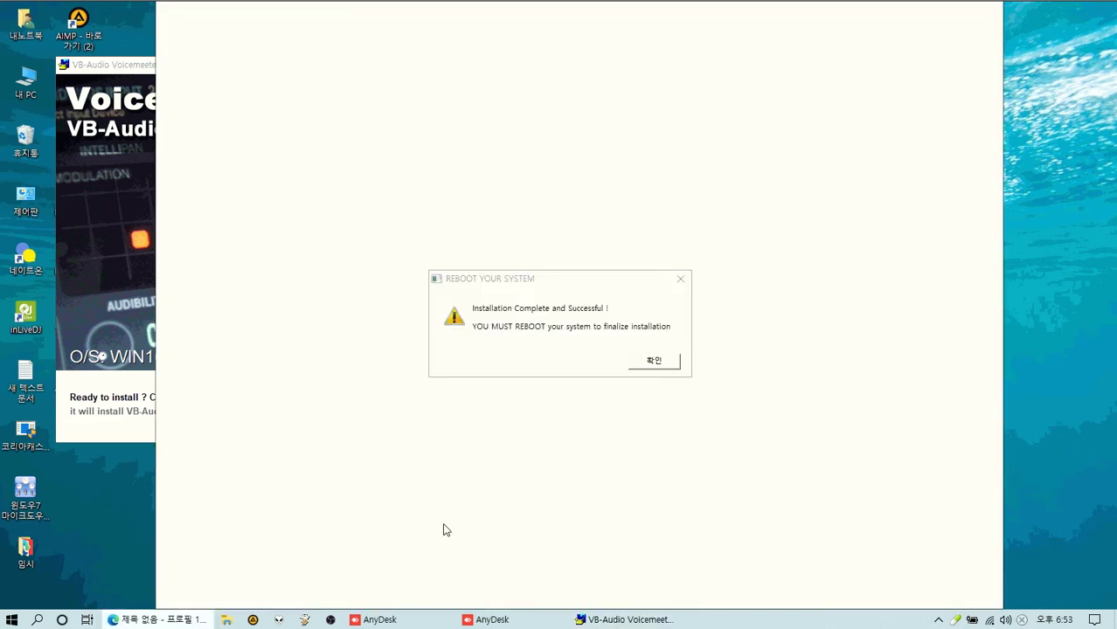
left_click(654, 361)
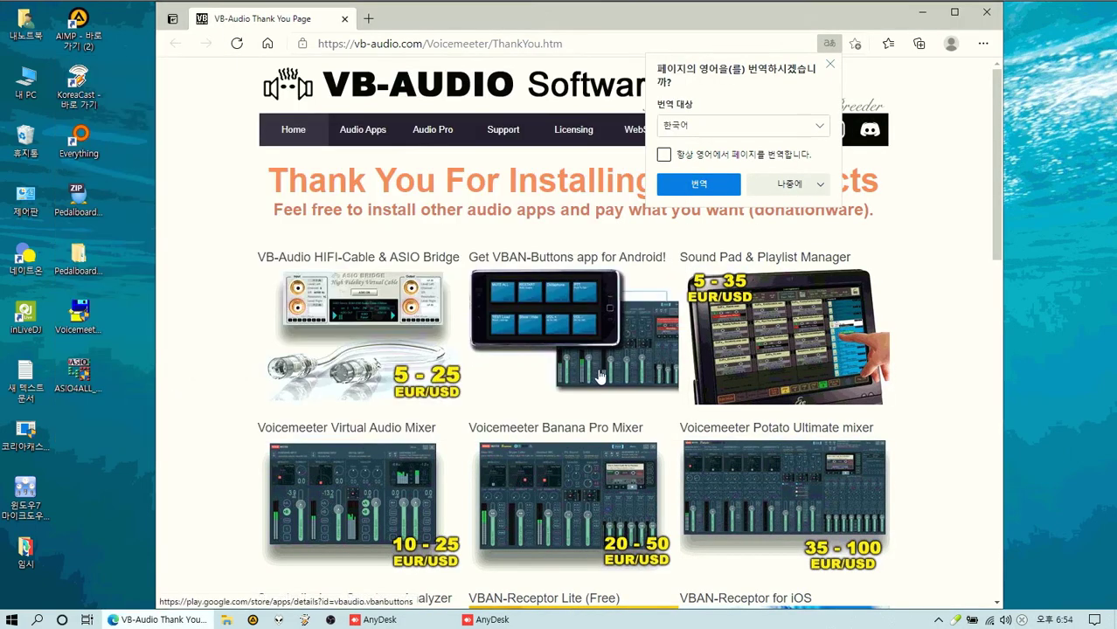
Look through the products on VB-Audio's thank-you page and close the browser
scroll(488, 389, "down", 4)
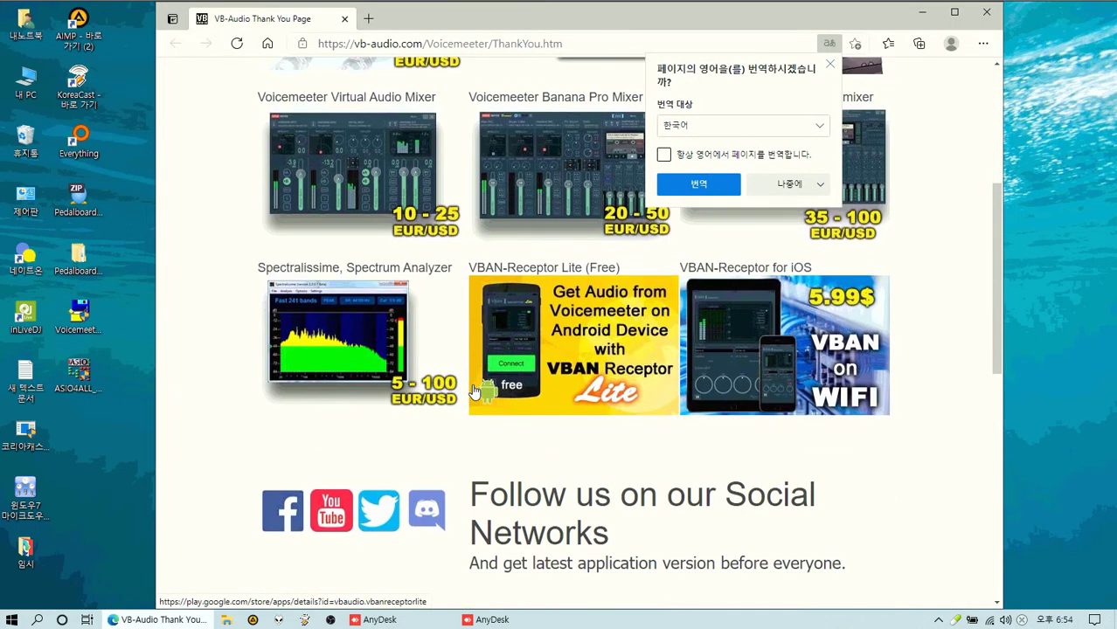
scroll(472, 389, "down", 3)
scroll(474, 388, "up", 2)
scroll(474, 388, "up", 4)
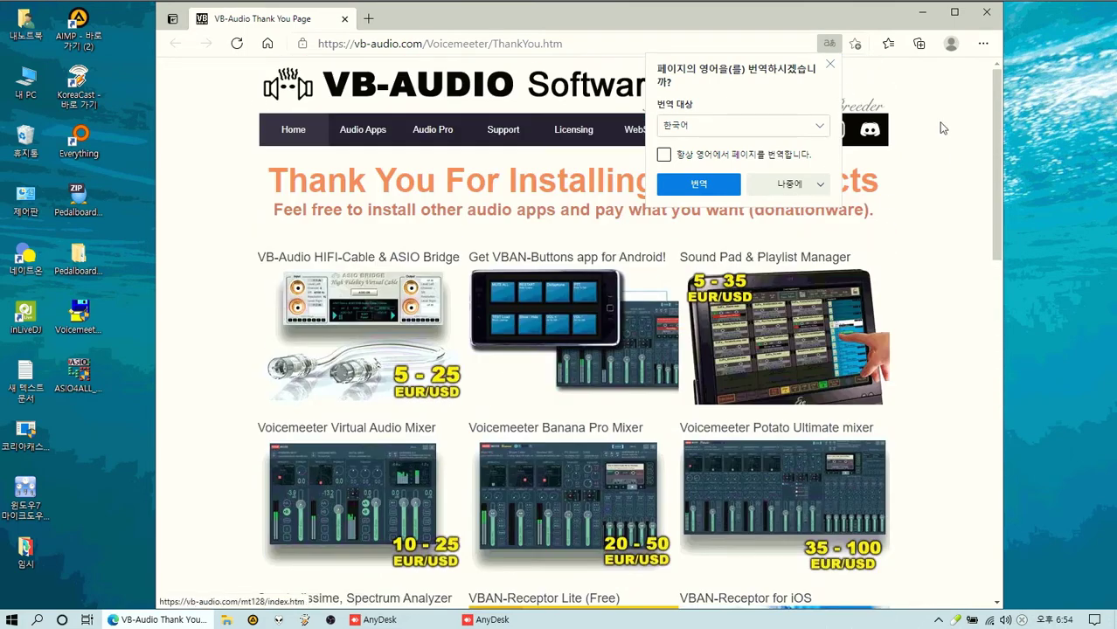
left_click(988, 13)
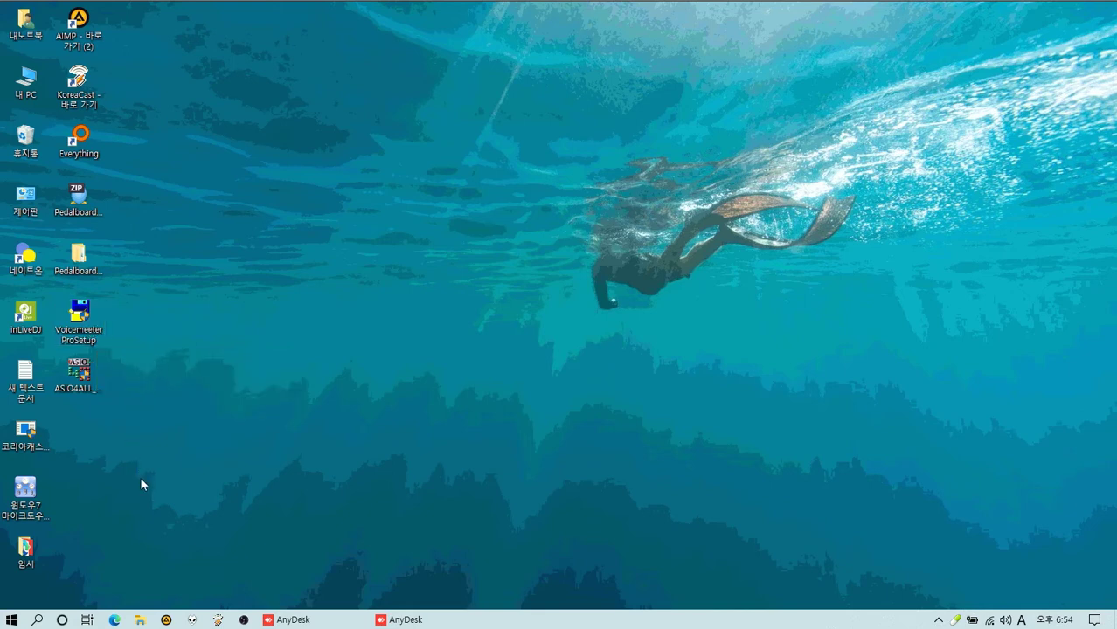
left_click(595, 437)
left_click(79, 376)
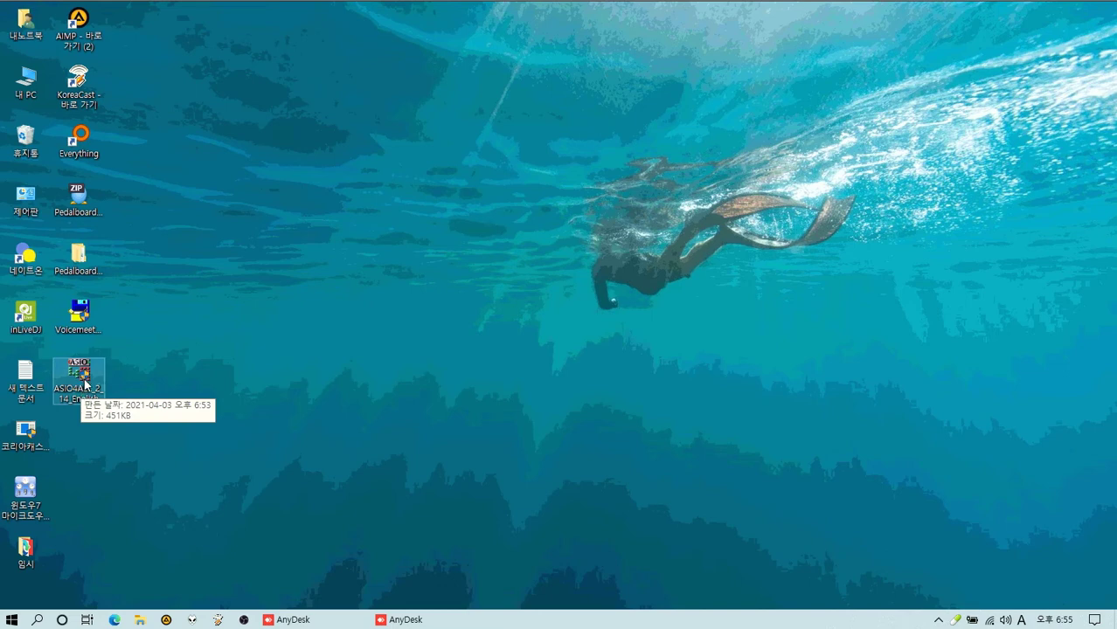
left_click(127, 410)
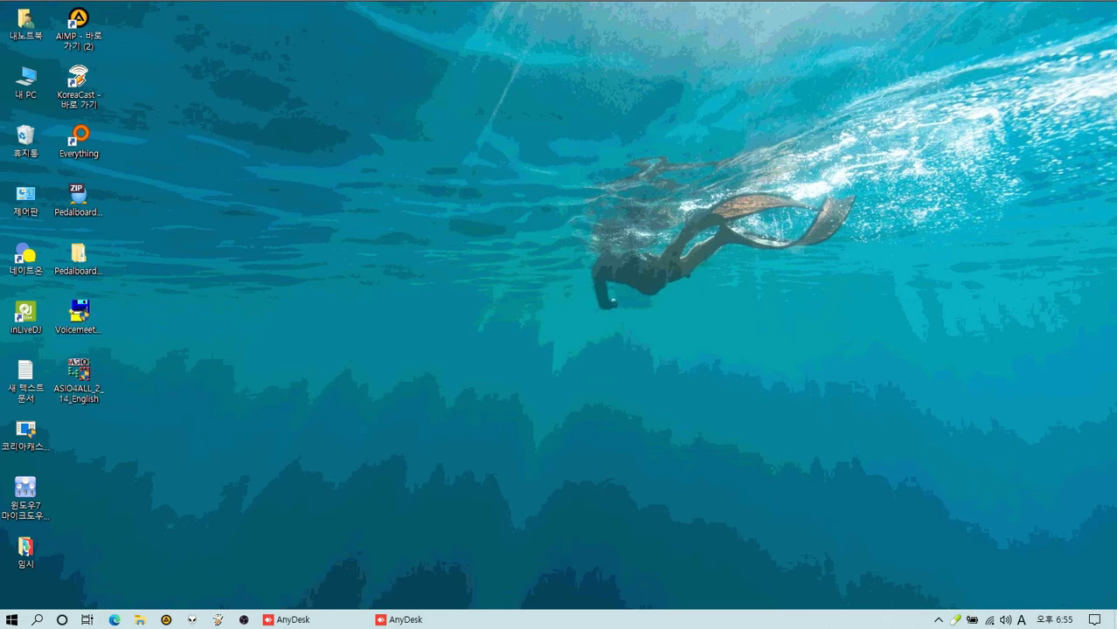
right_click(1005, 621)
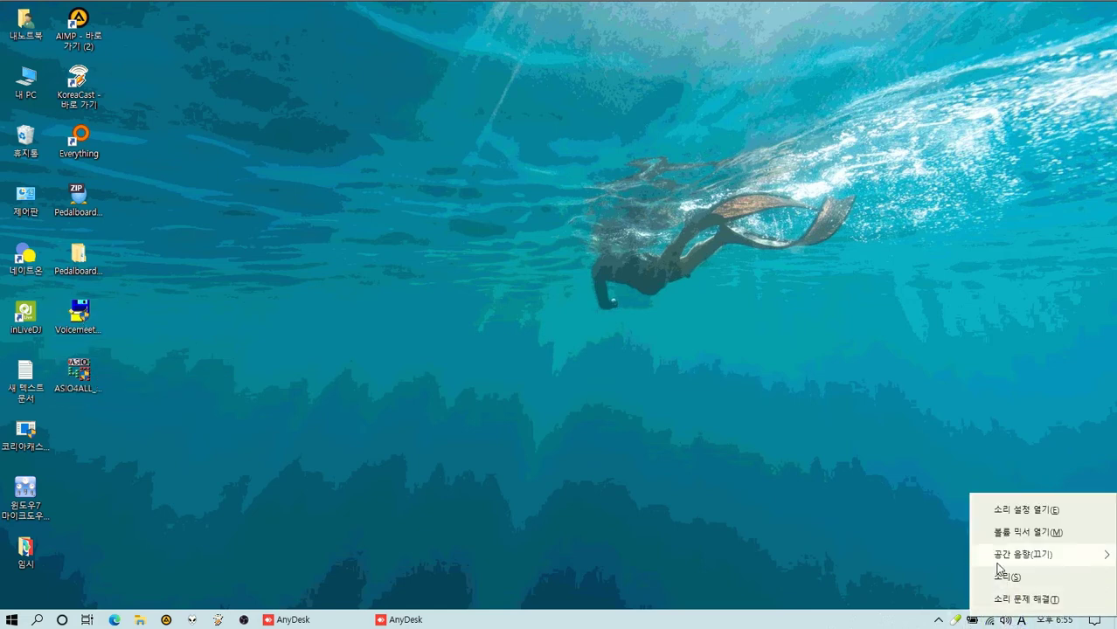
mouse_move(1014, 554)
left_click(1030, 389)
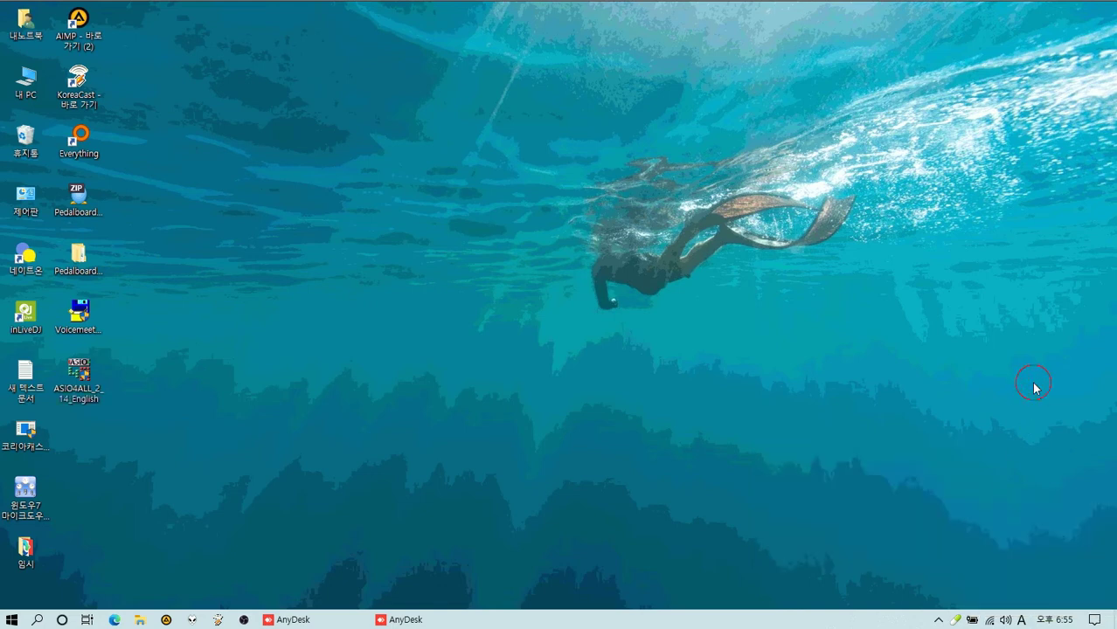
Open the Windows Sound settings, review the recording and playback device lists, and close the dialog
right_click(1006, 621)
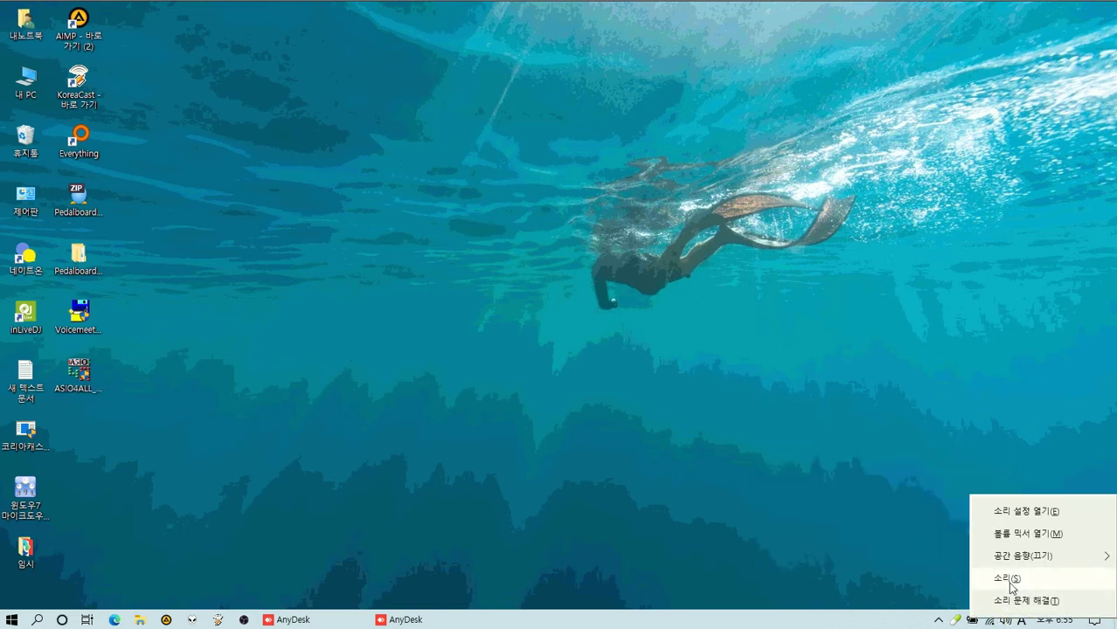
left_click(627, 492)
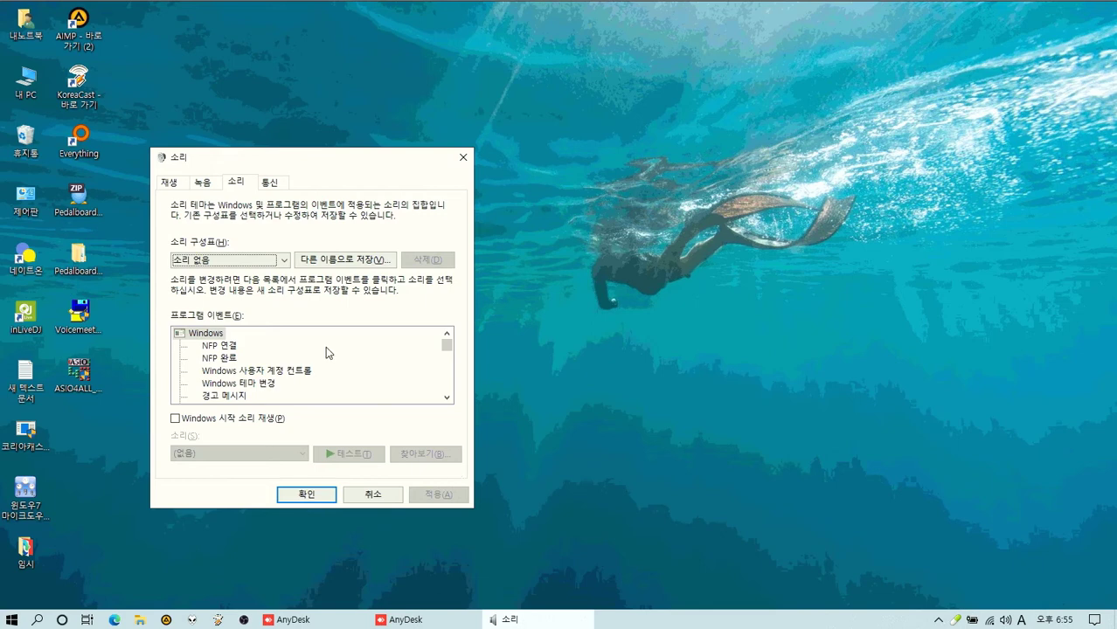
left_click(211, 183)
left_click_drag(339, 163, 503, 172)
left_click(333, 192)
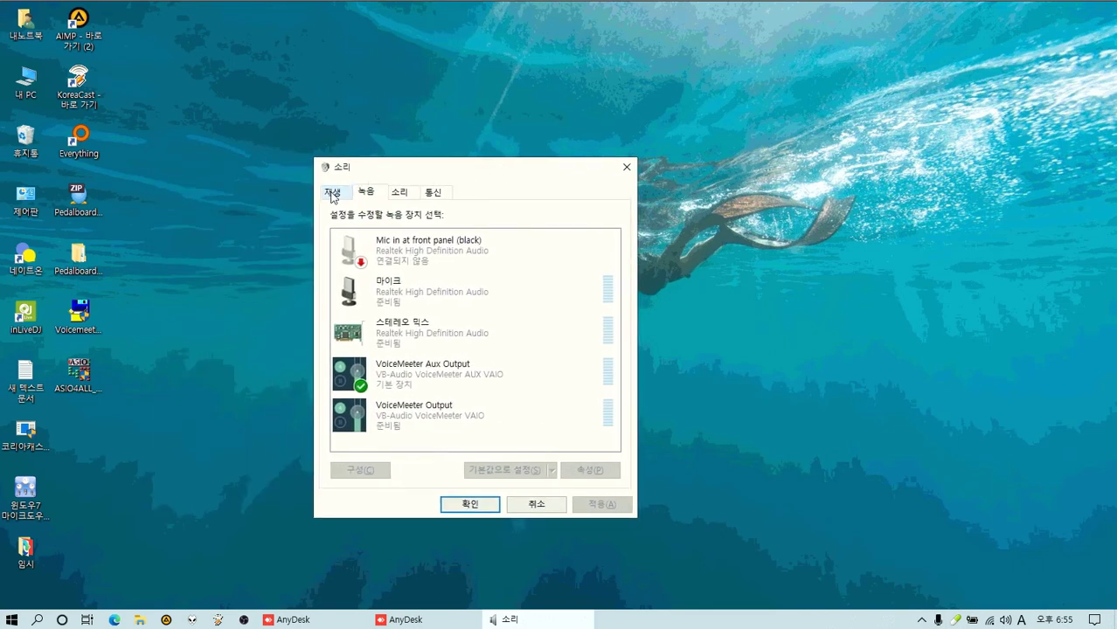
left_click(380, 196)
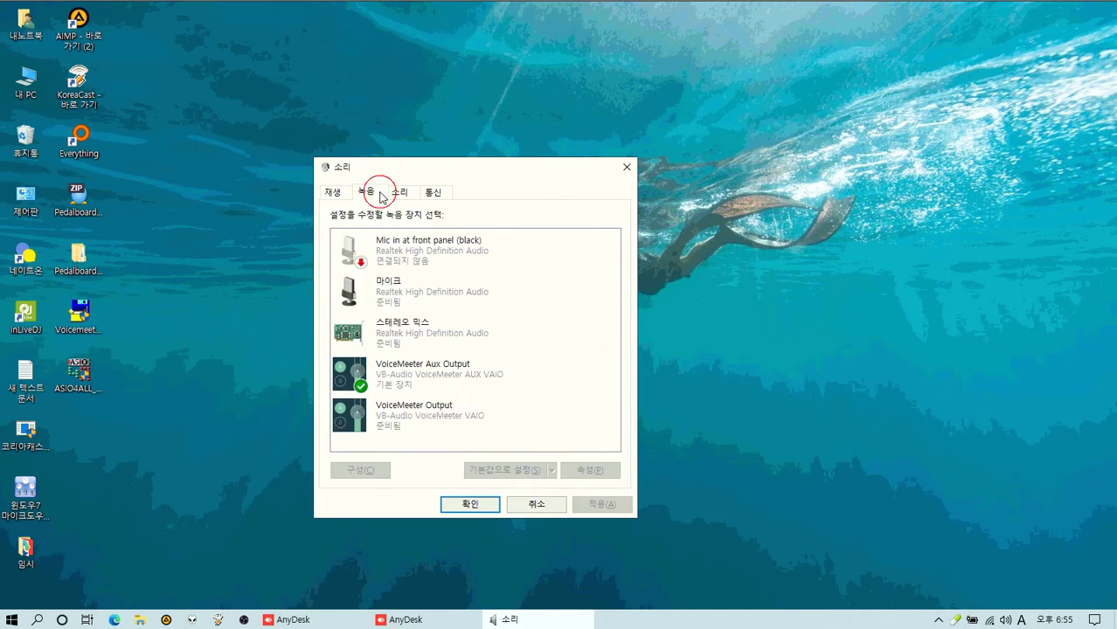
left_click(333, 192)
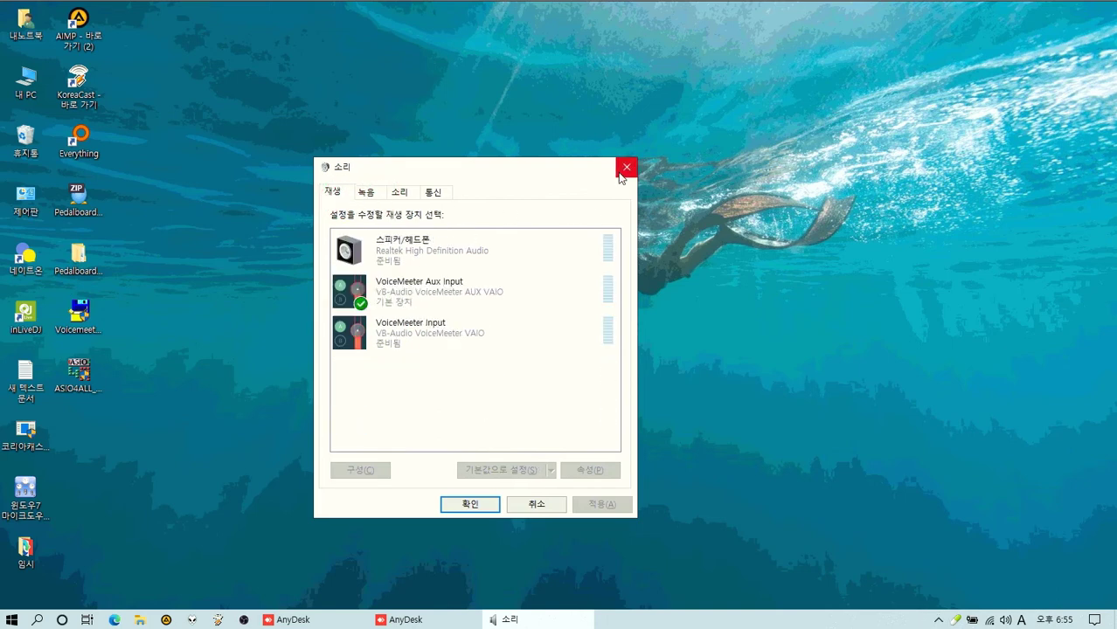
left_click(626, 167)
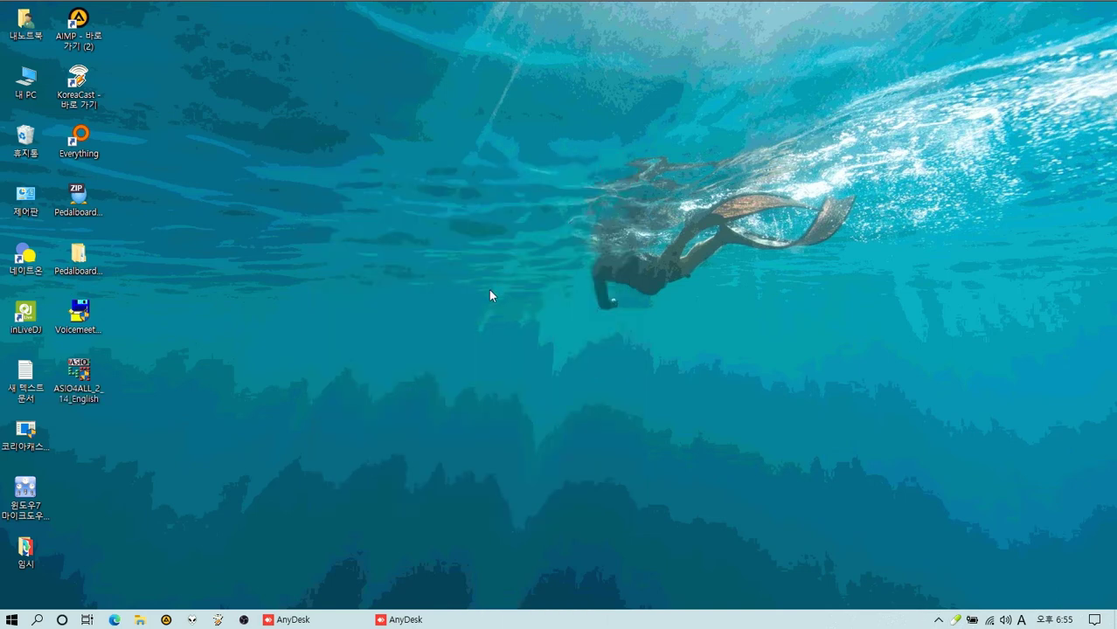
Start the ASIO4ALL_2_14_English installer from the desktop and accept its license agreement
double_click(79, 377)
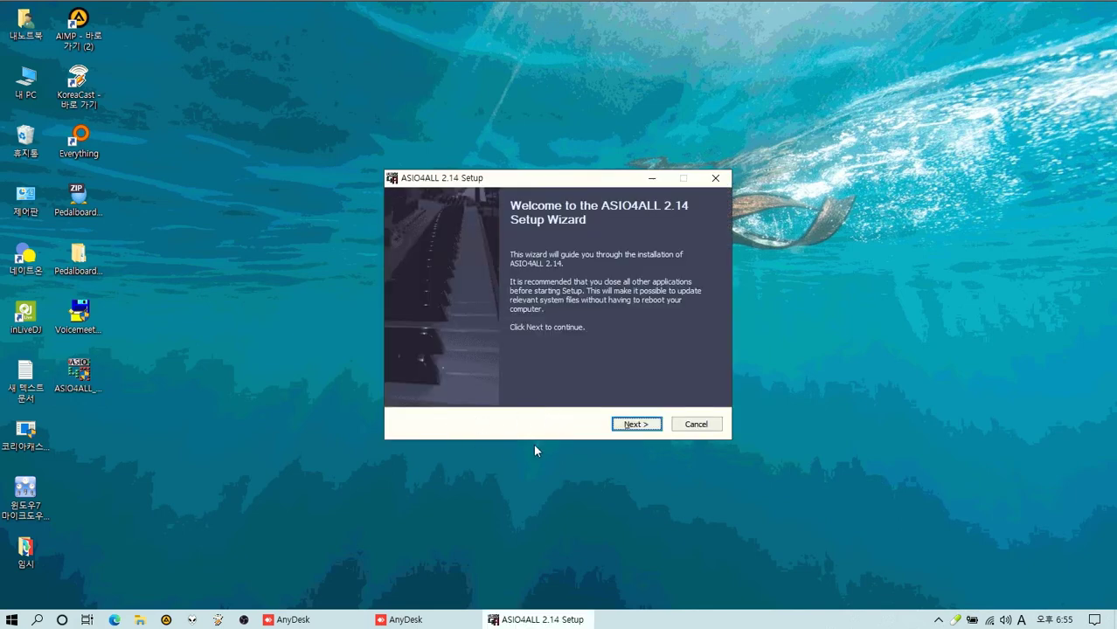
left_click(636, 424)
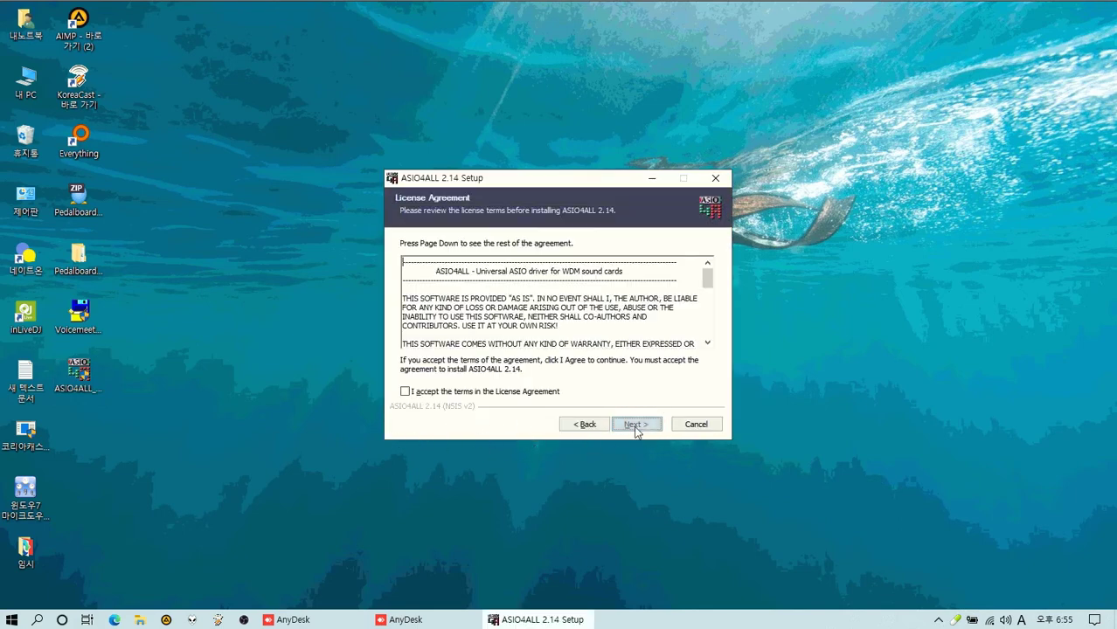
left_click(425, 391)
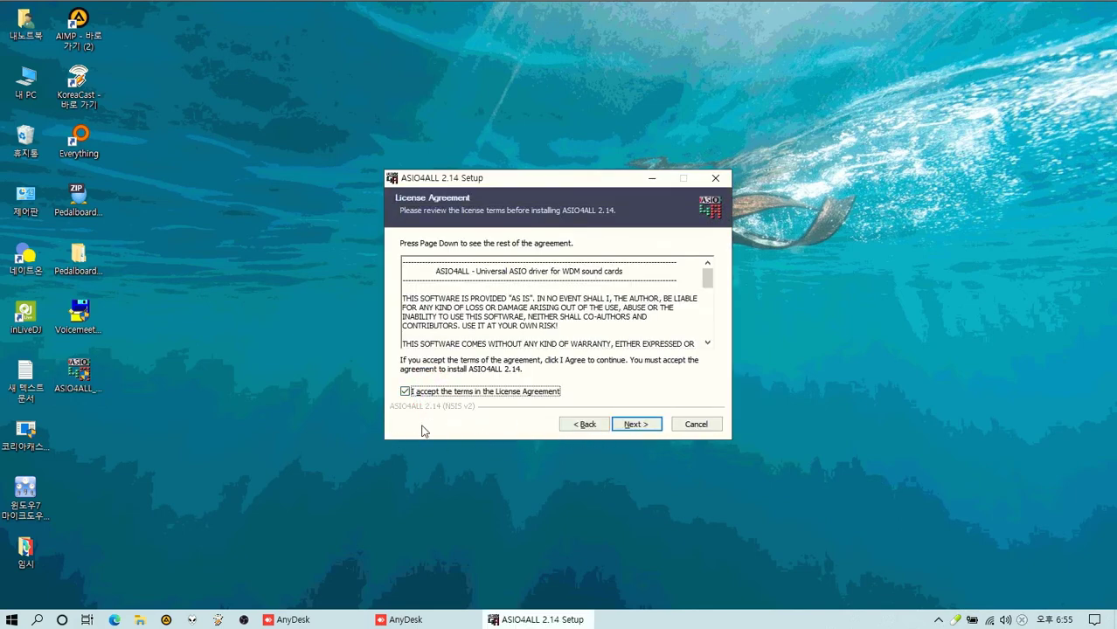
left_click(645, 424)
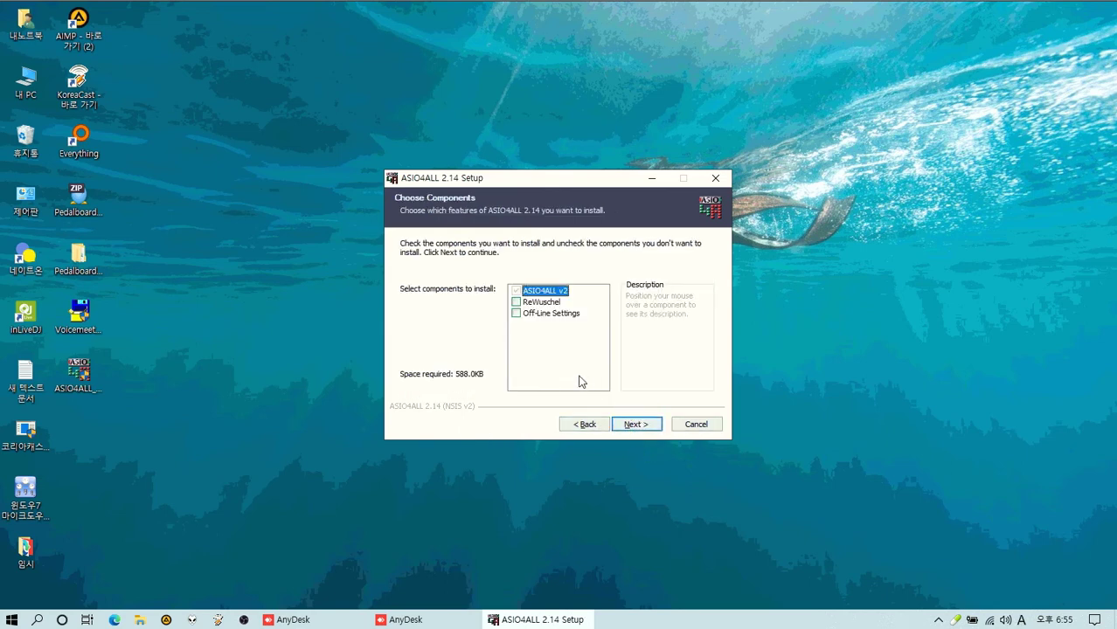
left_click(517, 314)
left_click(516, 303)
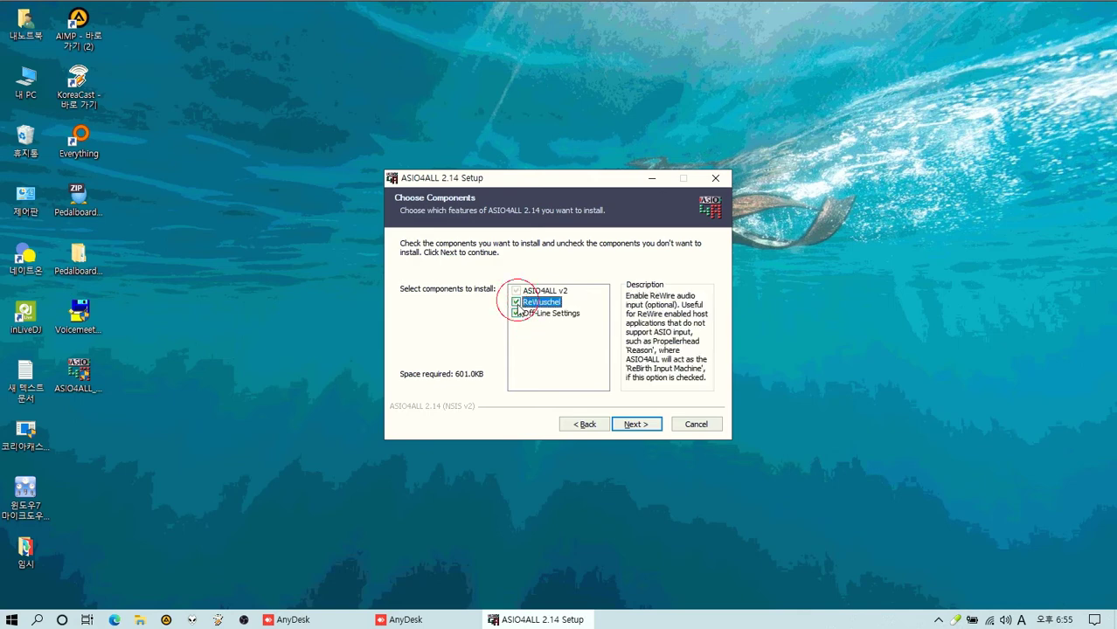
left_click(516, 302)
left_click(517, 314)
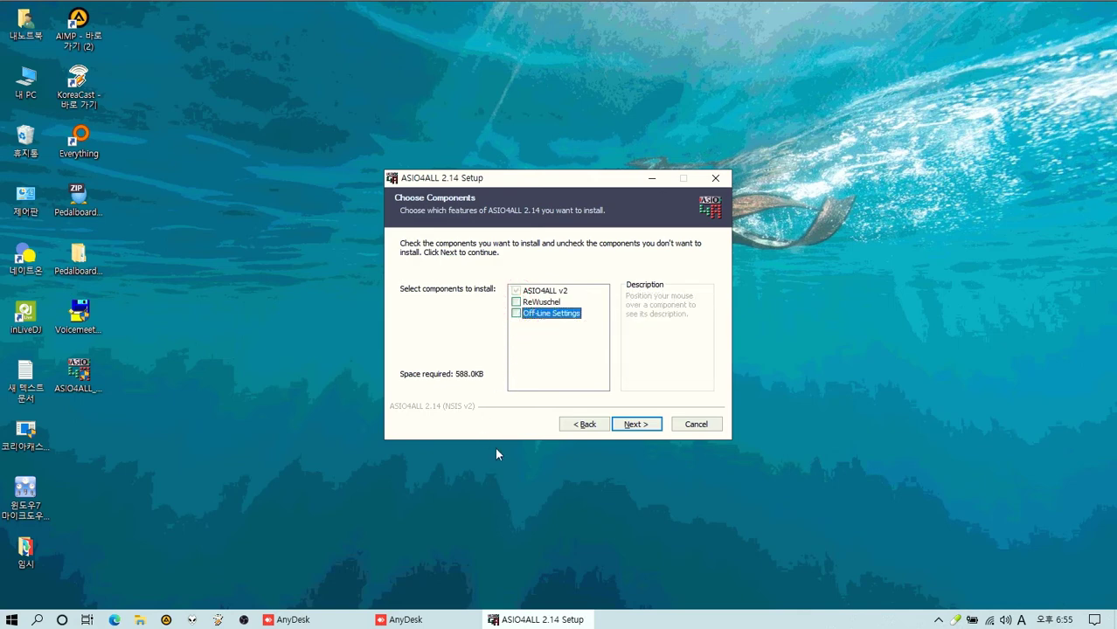
Install ASIO4ALL 2.14 with only the ASIO4ALL v2 component into the default Program Files (x86) folder and finish the setup
left_click(635, 425)
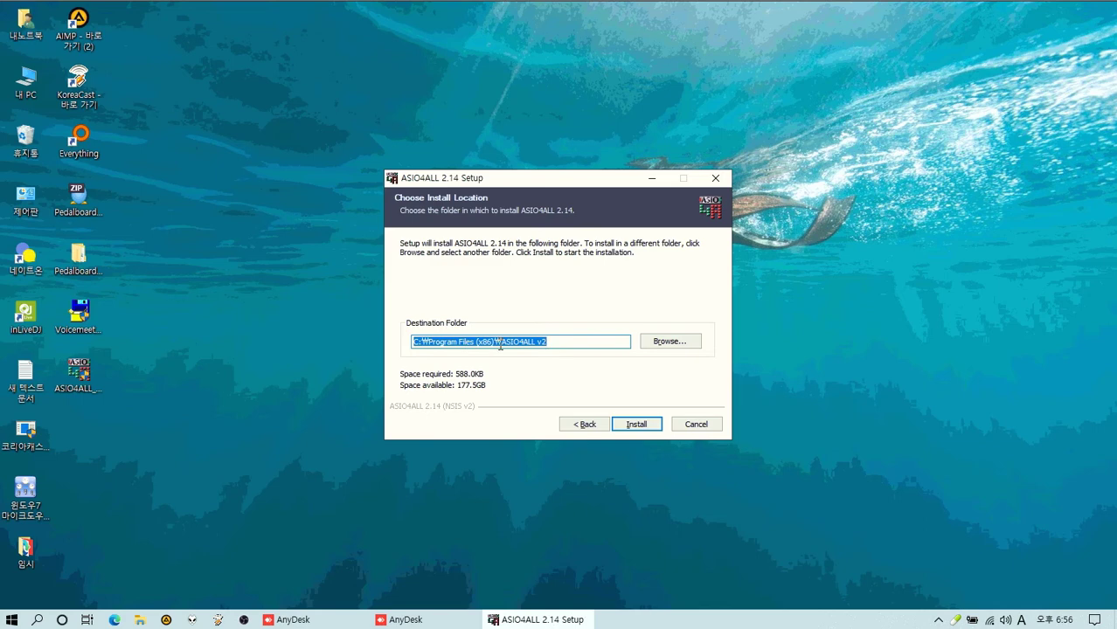
mouse_move(505, 346)
left_mouse_down()
mouse_move(564, 344)
mouse_move(501, 342)
left_mouse_up()
left_click(558, 346)
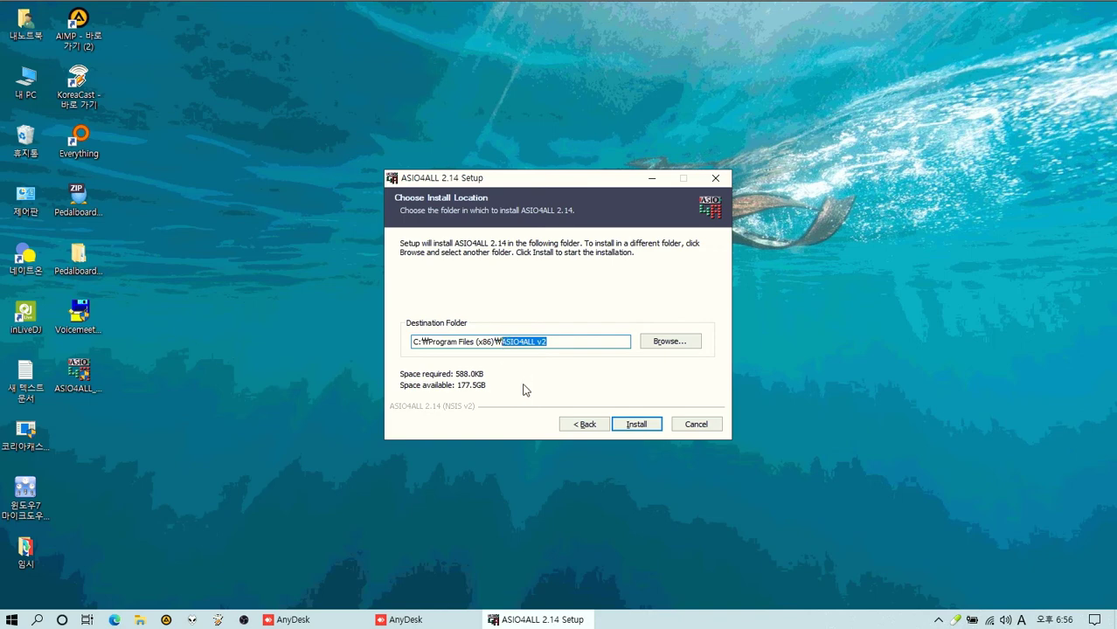
left_click(637, 424)
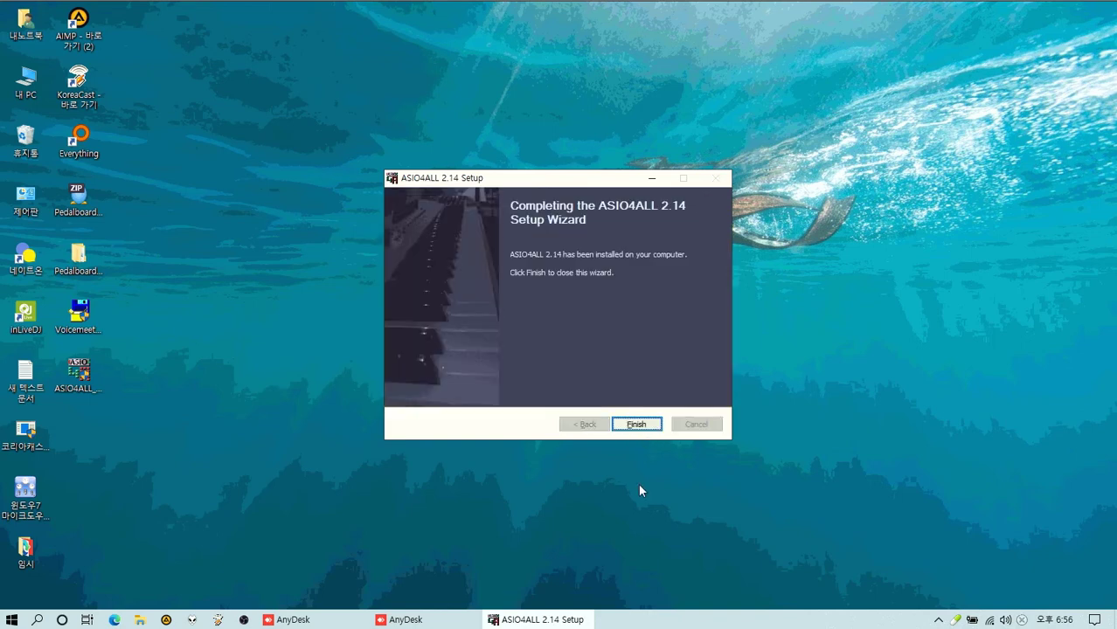
left_click(638, 424)
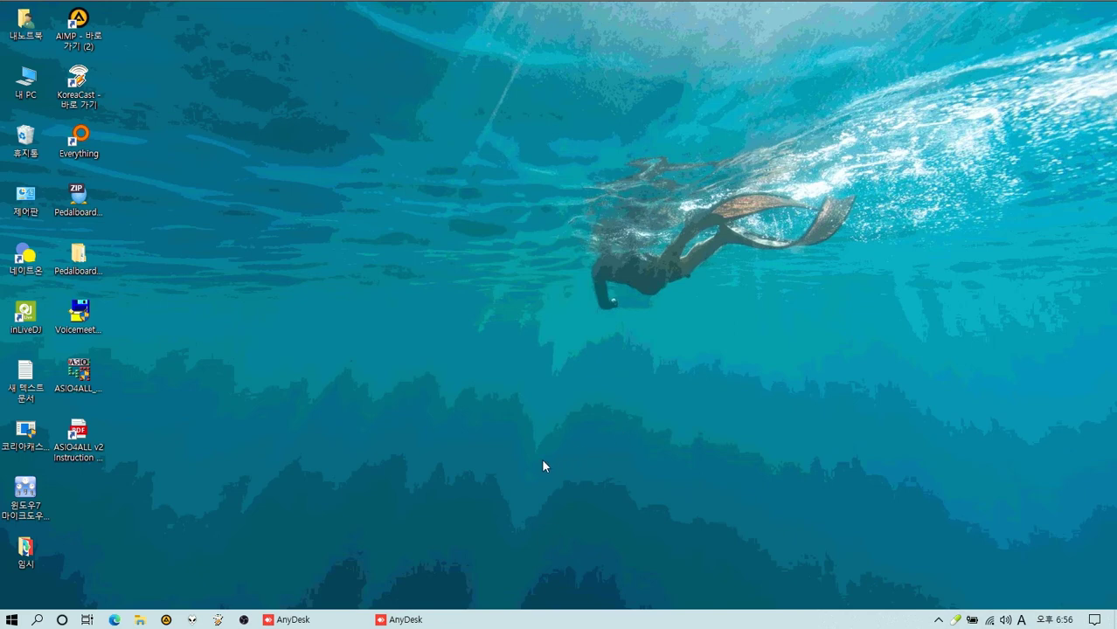
Delete the ASIO4ALL v2 Instruction Manual shortcut and the ASIO4ALL_2_14_English and VoicemeeterProSetup installers from the desktop
left_click(78, 437)
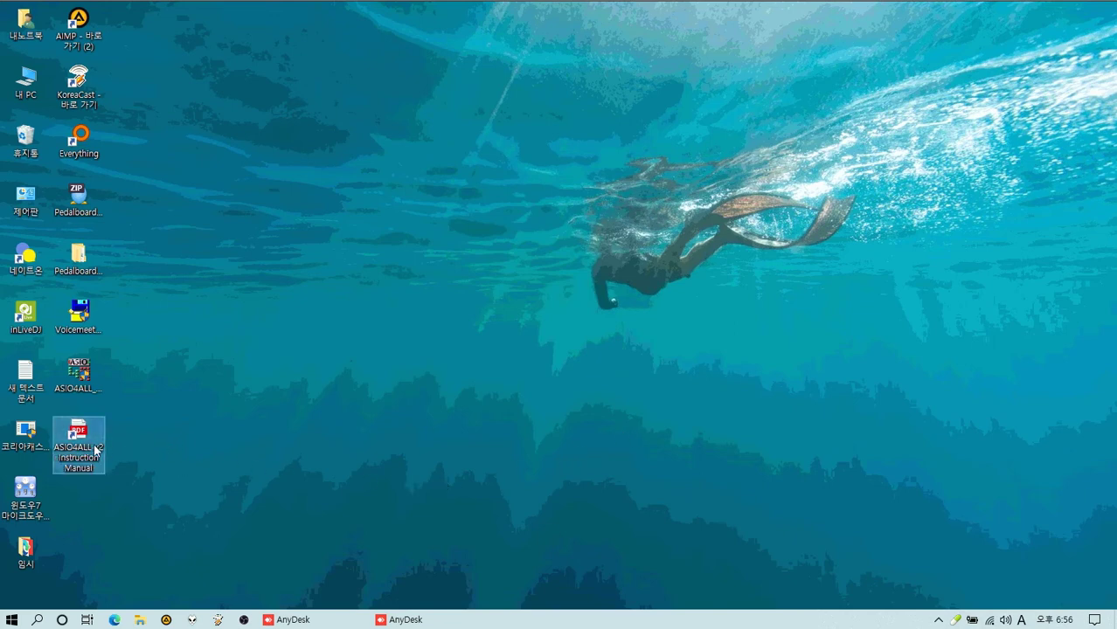
right_click(89, 444)
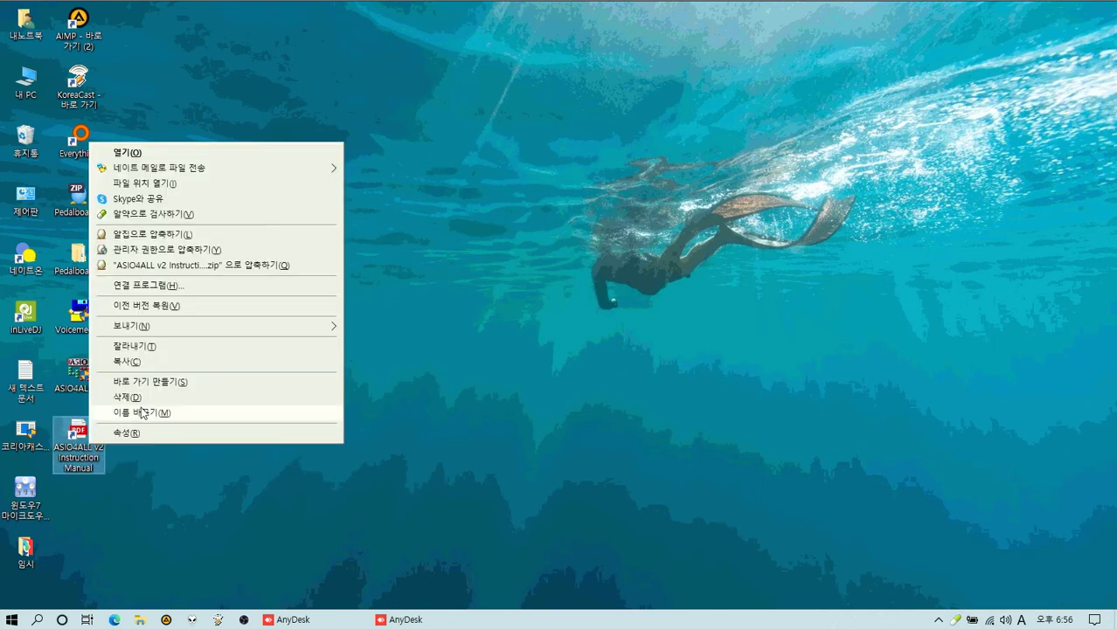
left_click(139, 397)
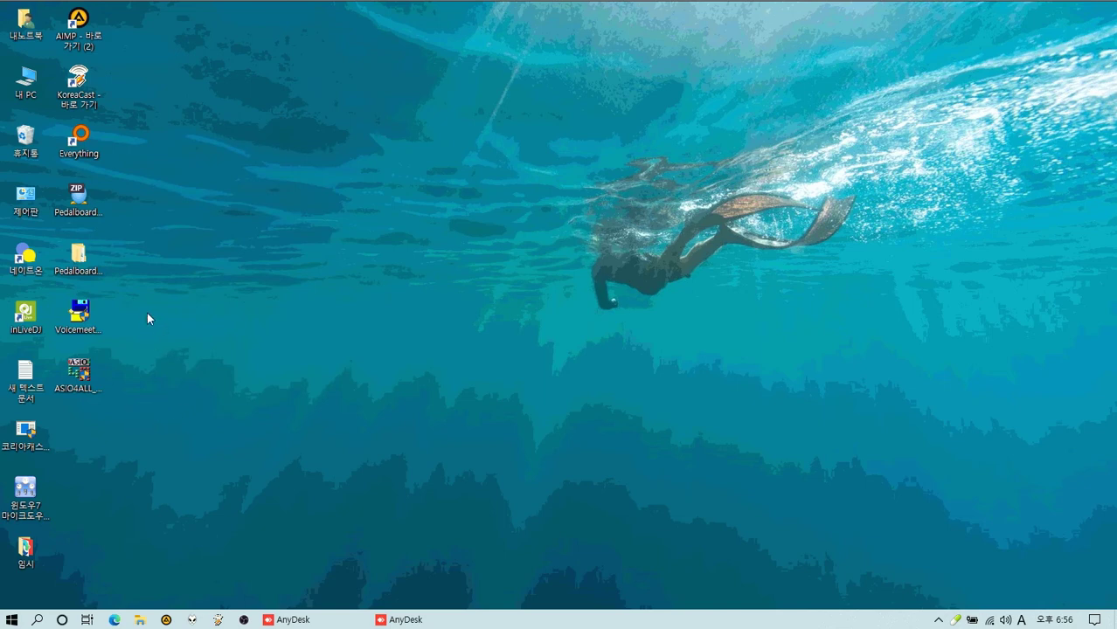
left_click(78, 385)
right_click(72, 377)
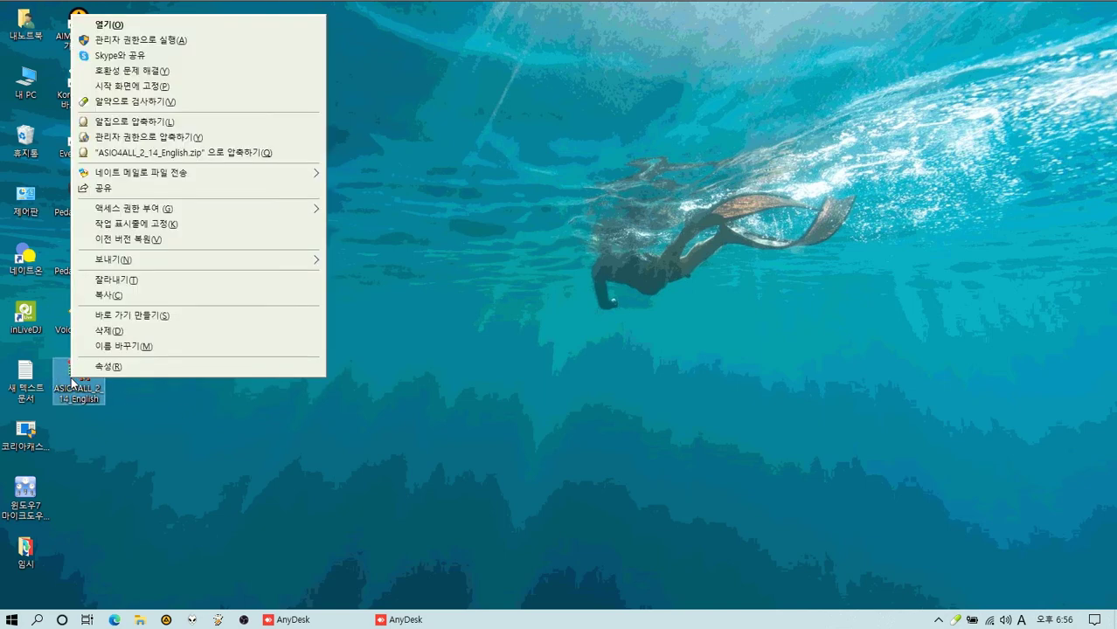
left_click(107, 334)
left_click(79, 316)
right_click(78, 330)
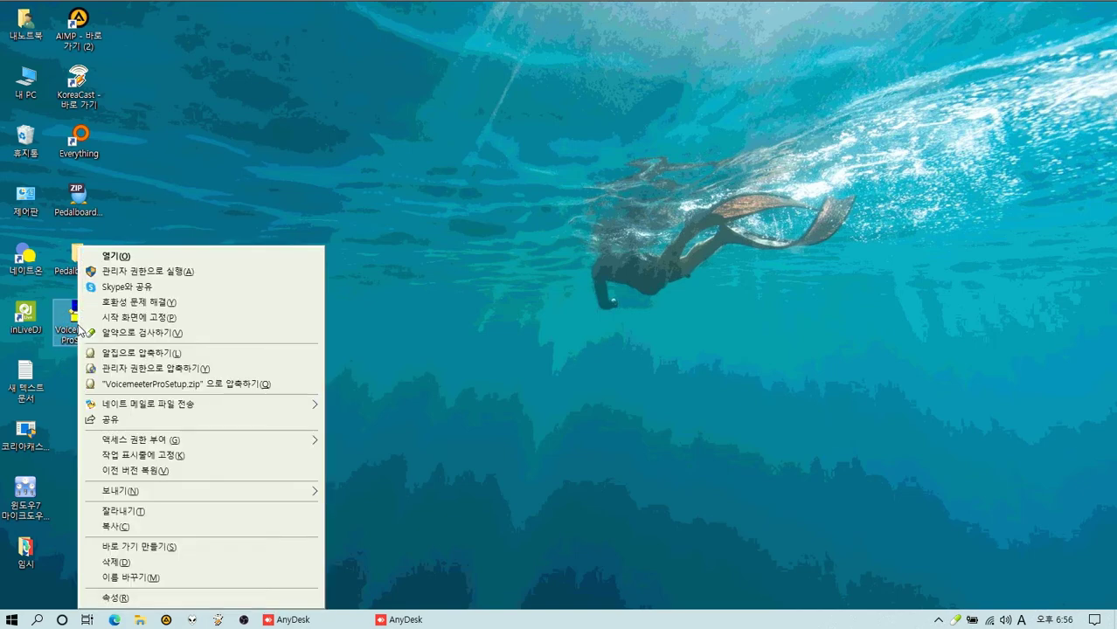
left_click(144, 563)
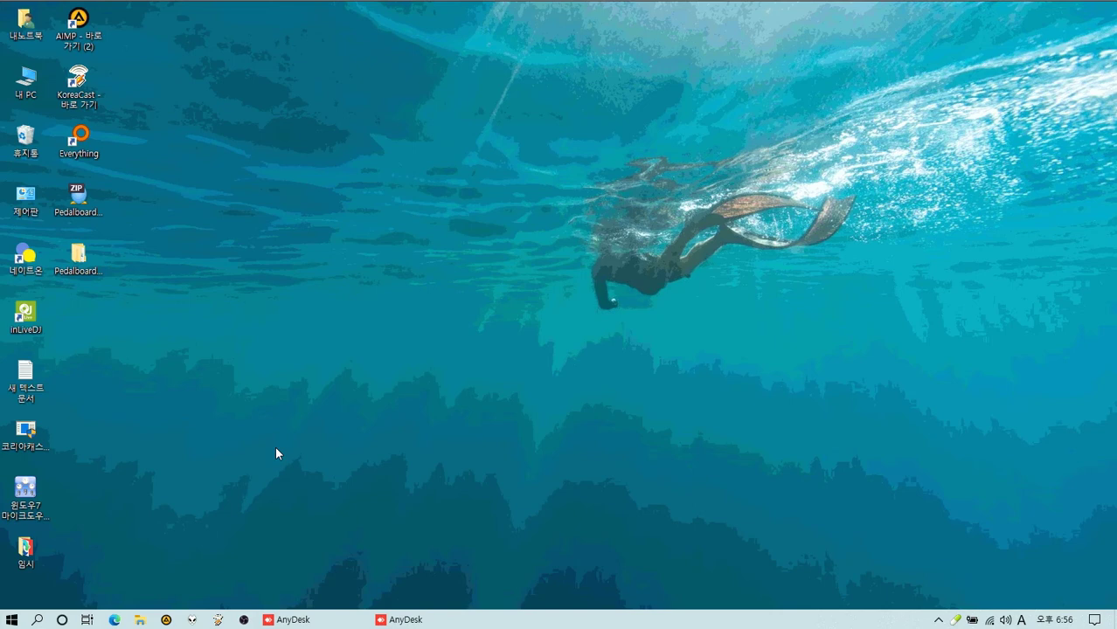
Restart the remote Windows computer and reconnect to its desktop through AnyDesk
right_click(10, 620)
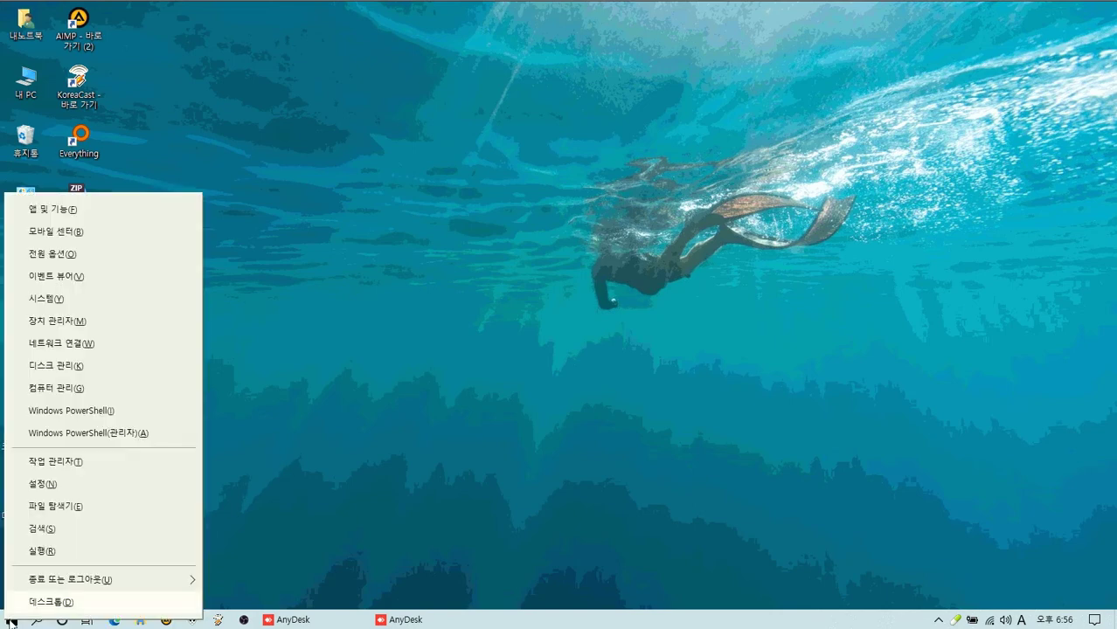
mouse_move(142, 587)
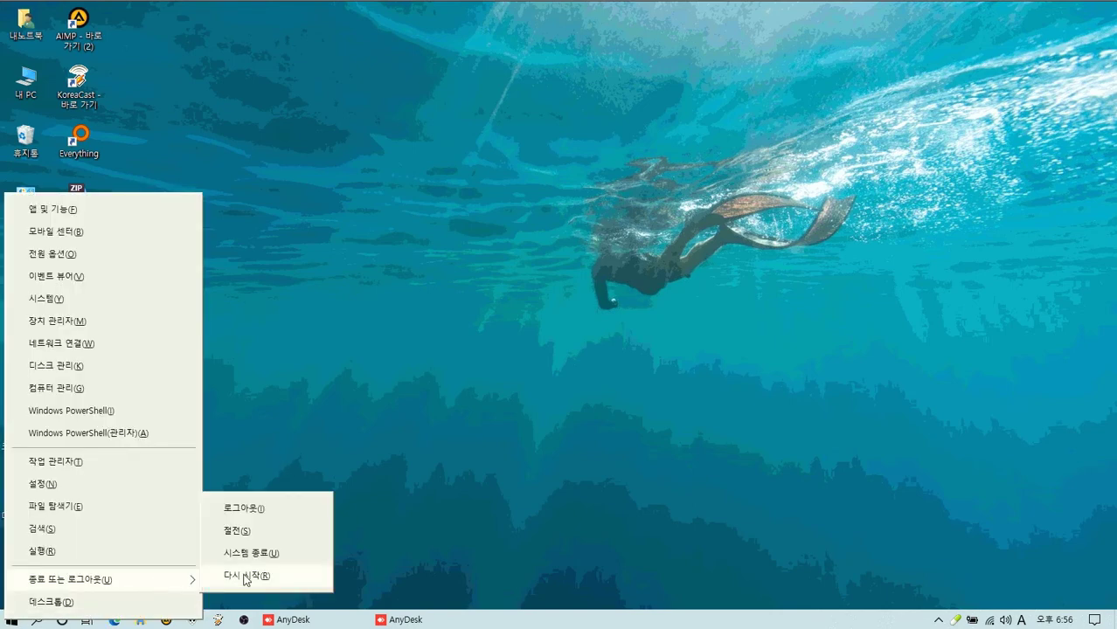
left_click(246, 577)
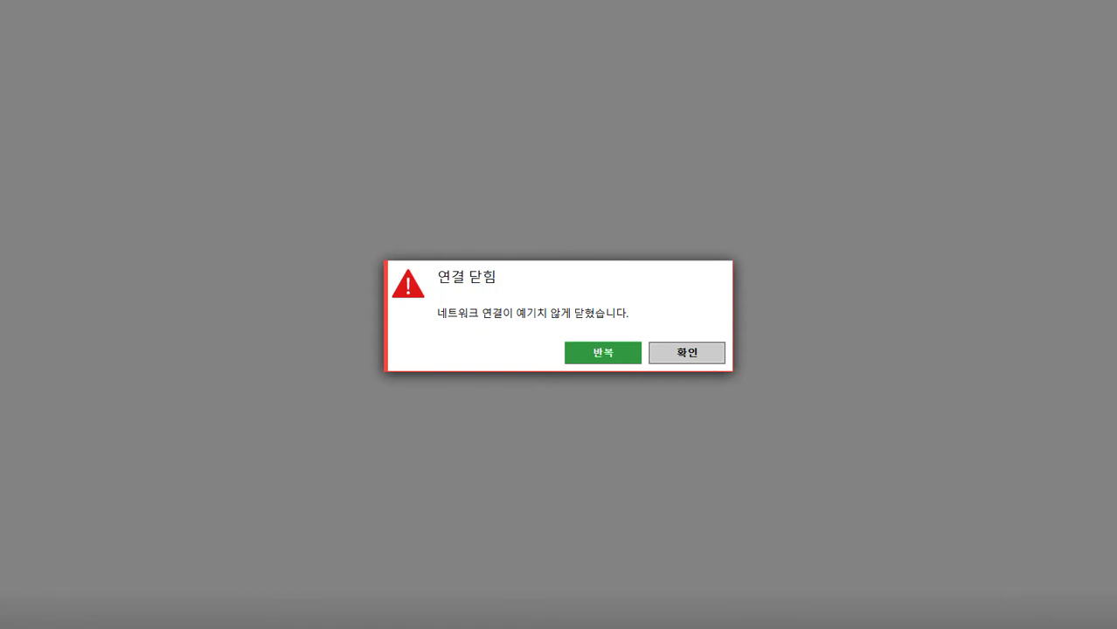
key("Return")
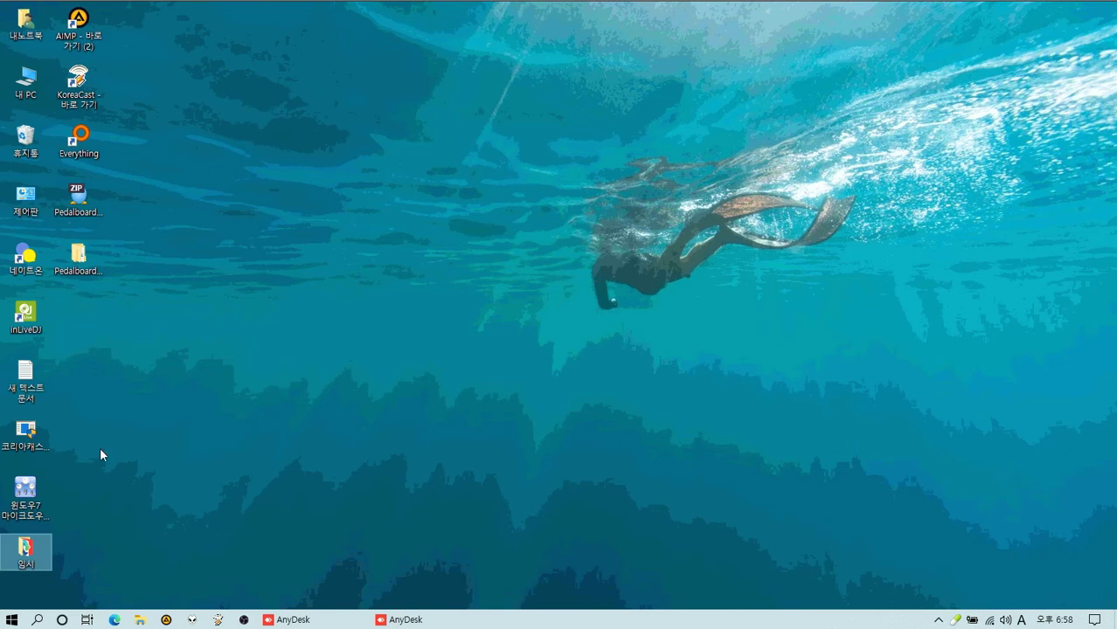
left_click_drag(66, 400, 69, 281)
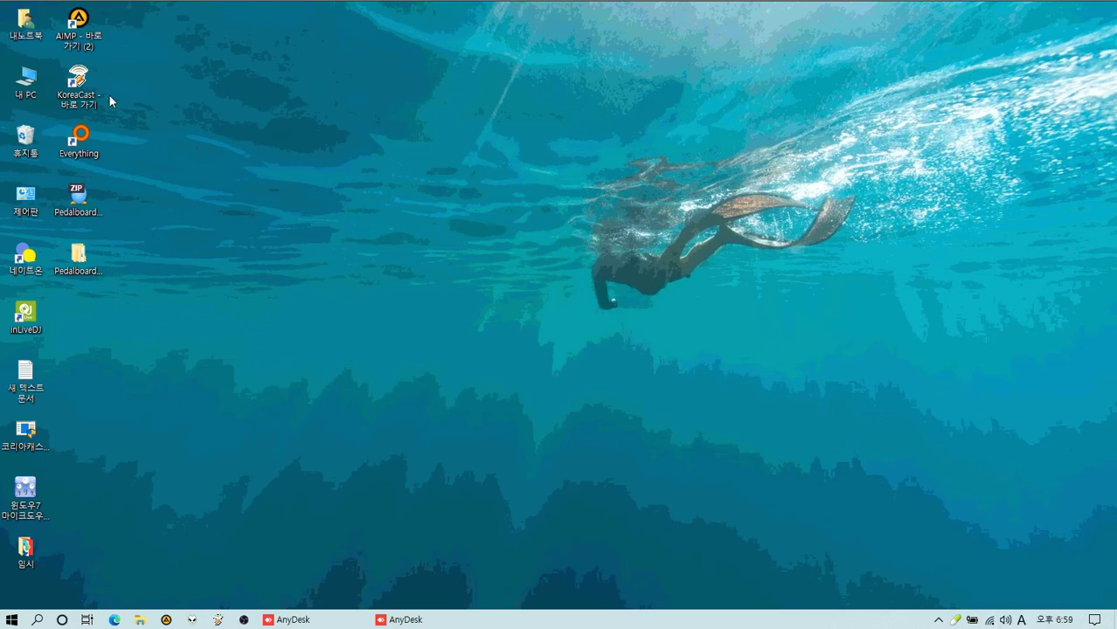
Open the Voicemeeter installation folder at C:\Program Files (x86)\VB\Voicemeeter
double_click(26, 85)
left_click(450, 481)
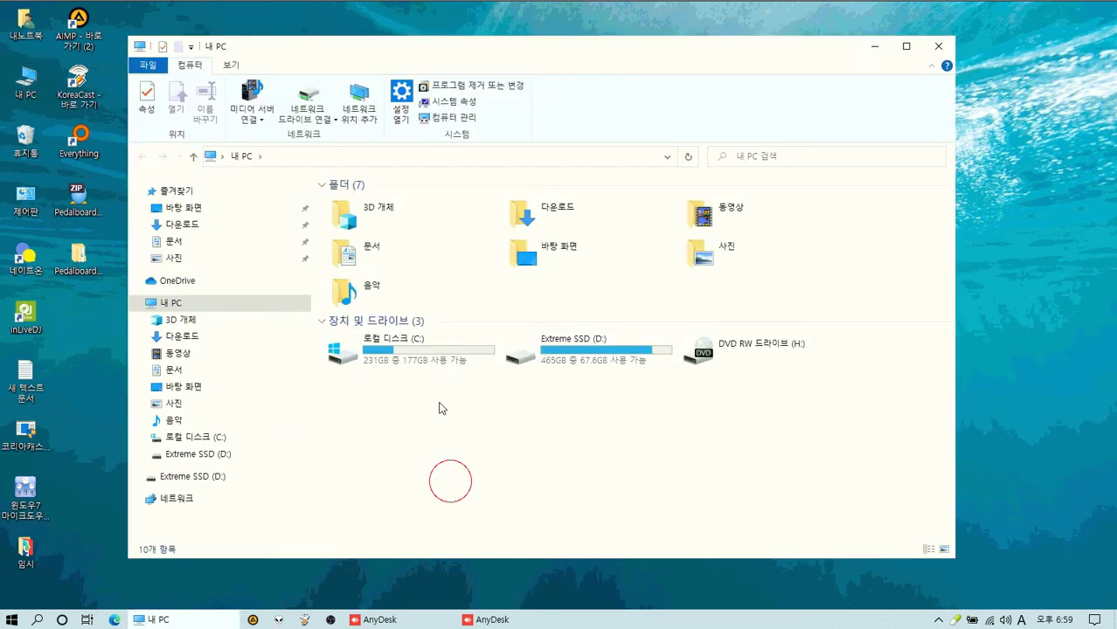
double_click(419, 354)
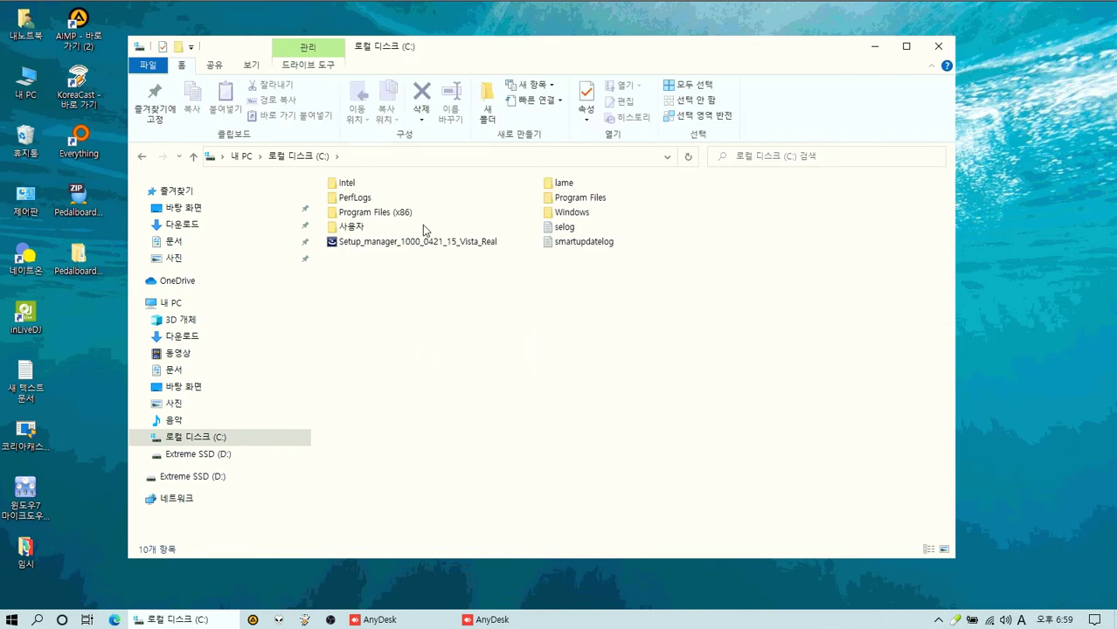
left_click(367, 216)
left_click(564, 199)
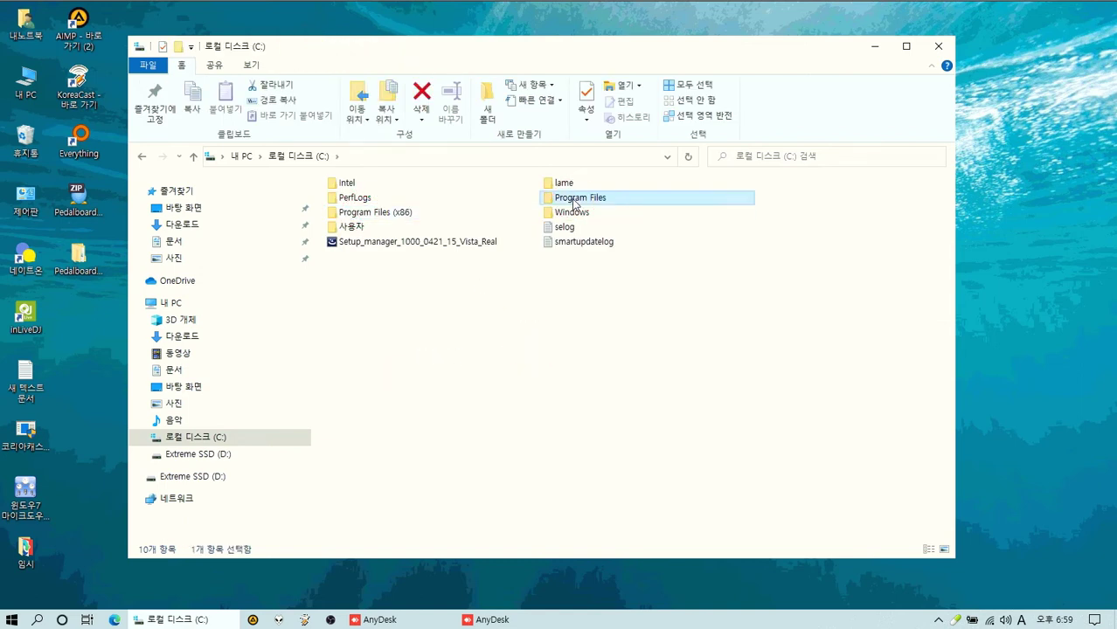
left_click(373, 216)
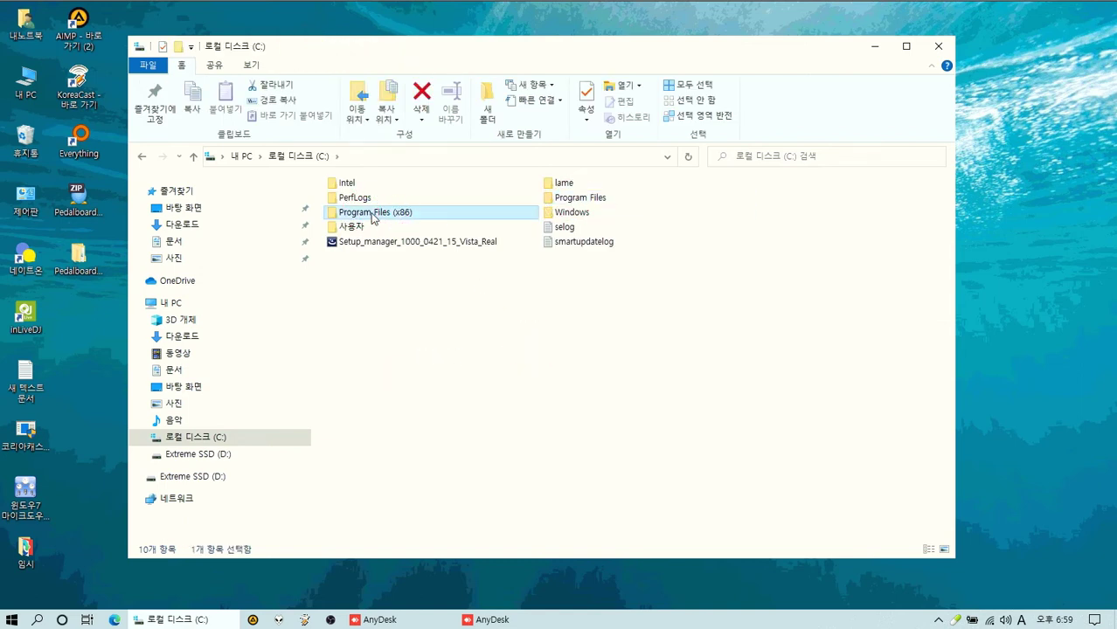
double_click(374, 217)
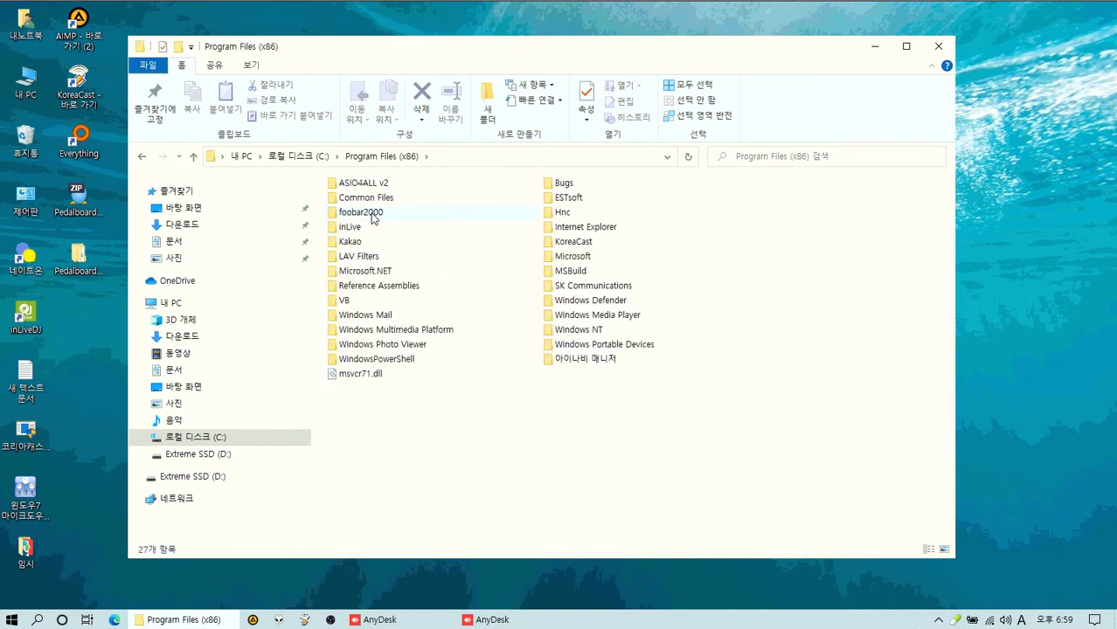
double_click(350, 300)
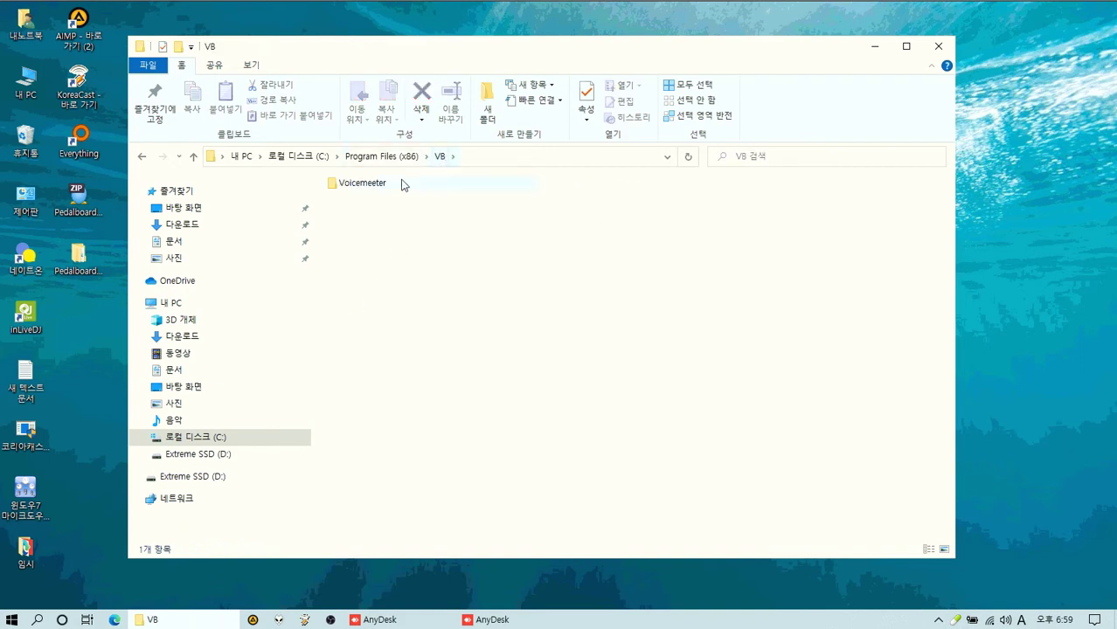
mouse_move(353, 187)
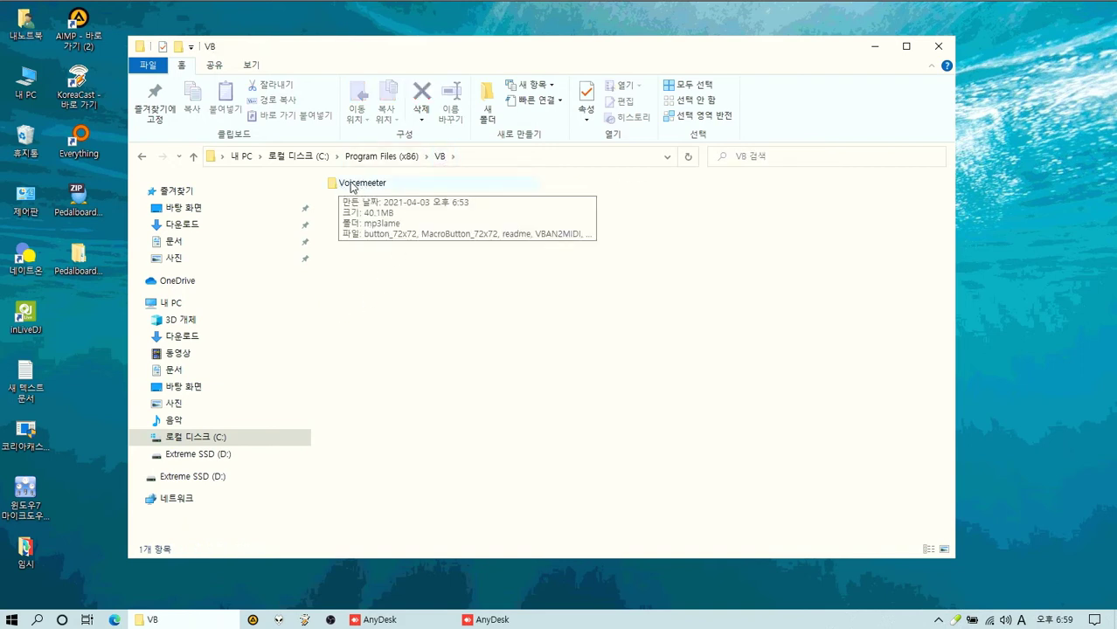
double_click(353, 186)
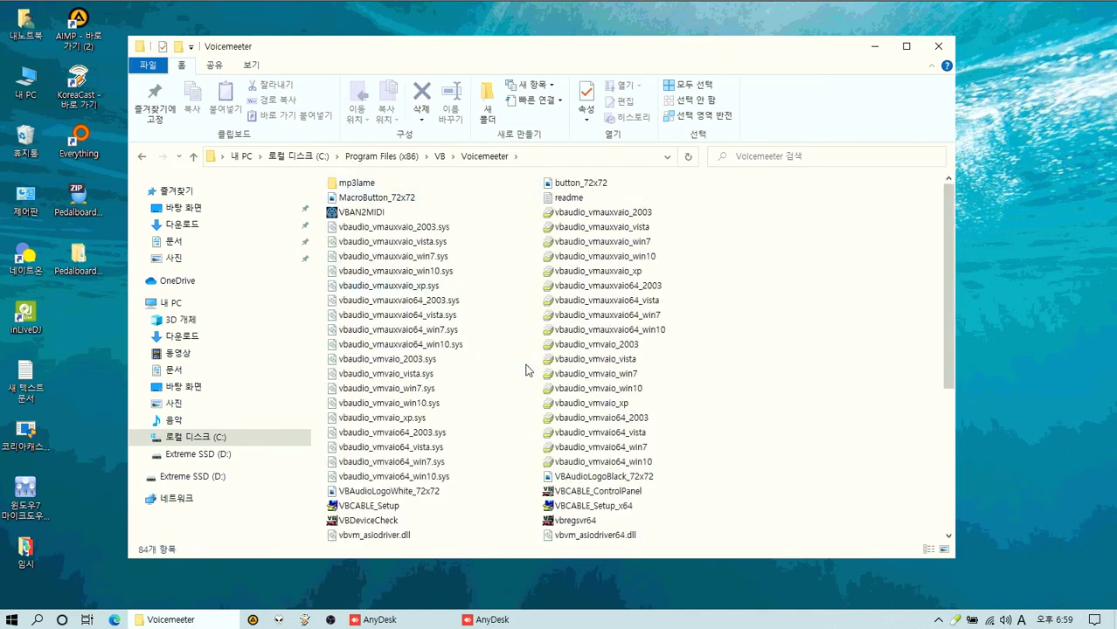
Create a desktop shortcut for the voicemeeterpro application in the Voicemeeter folder
scroll(657, 347, "down", 4)
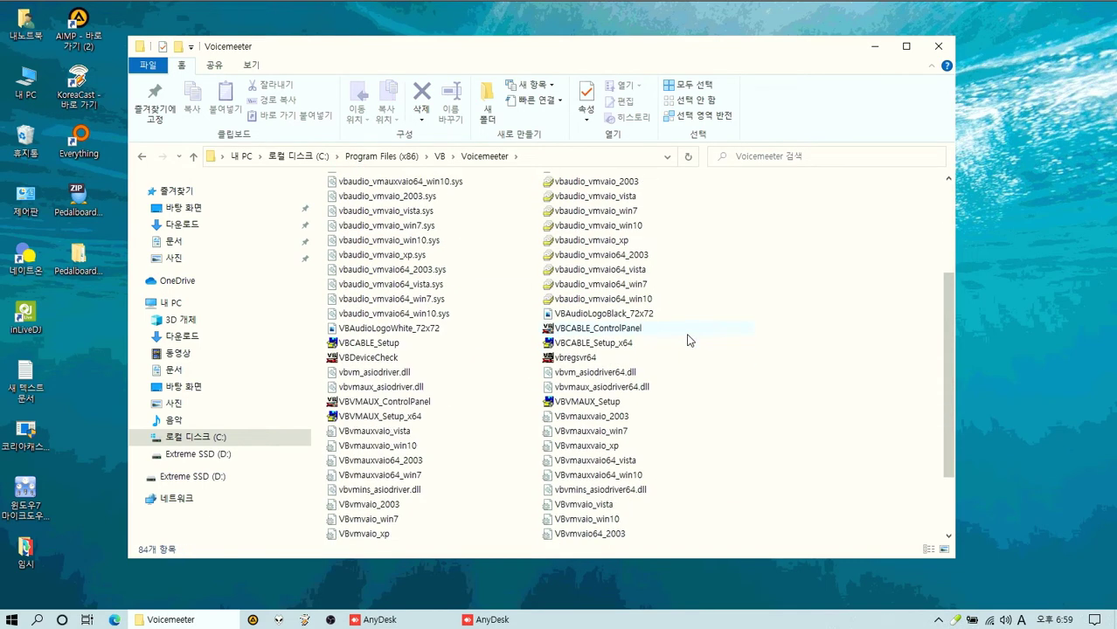
scroll(688, 340, "down", 2)
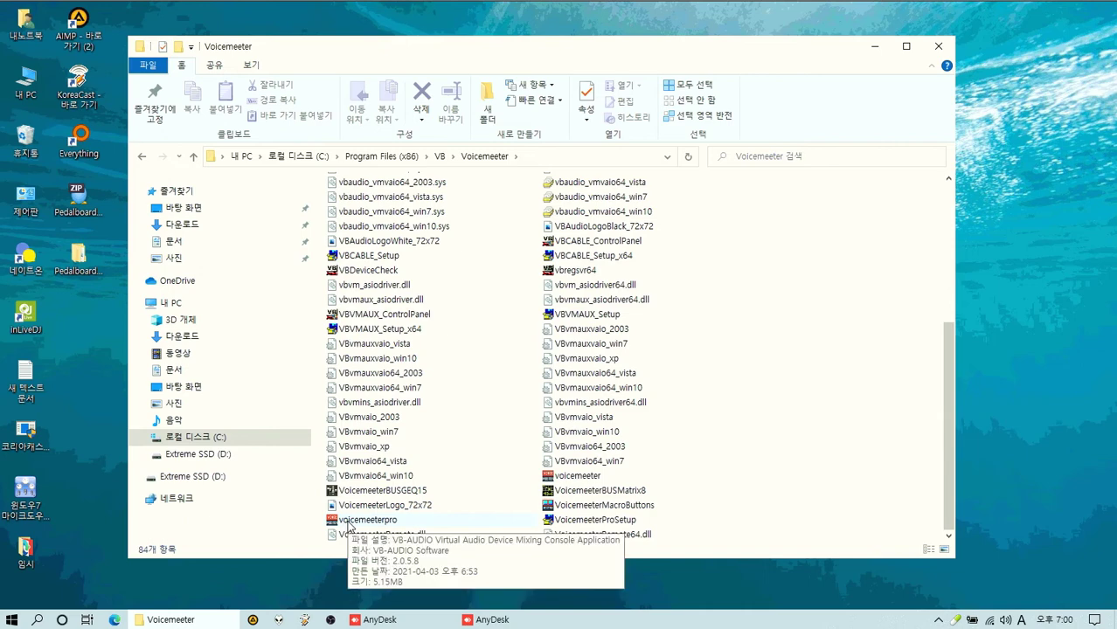
left_click(580, 479)
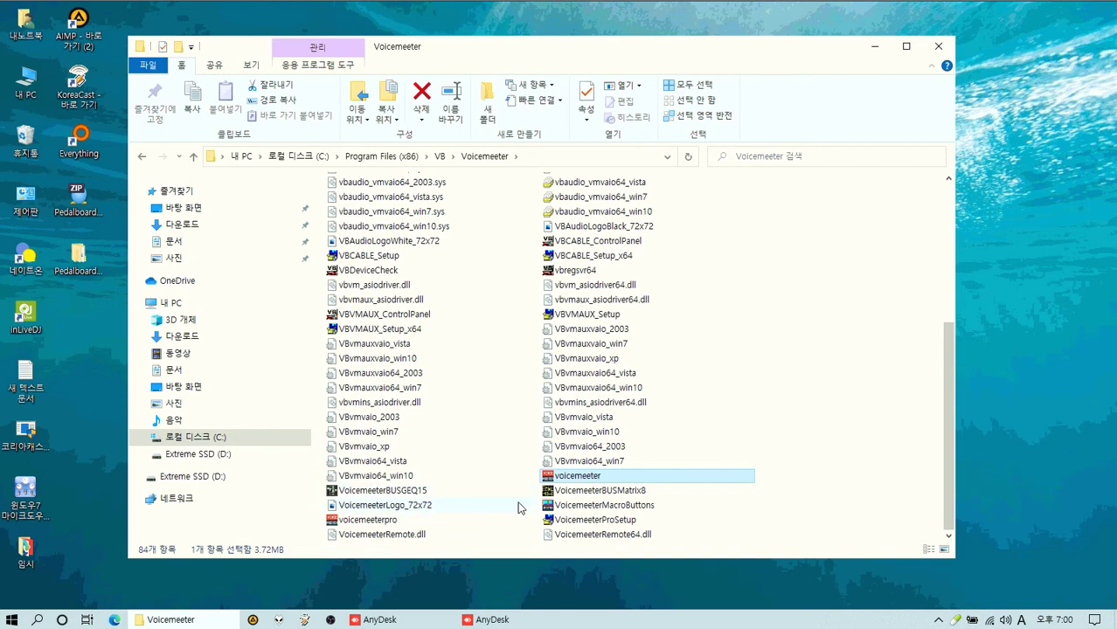
left_click(353, 520)
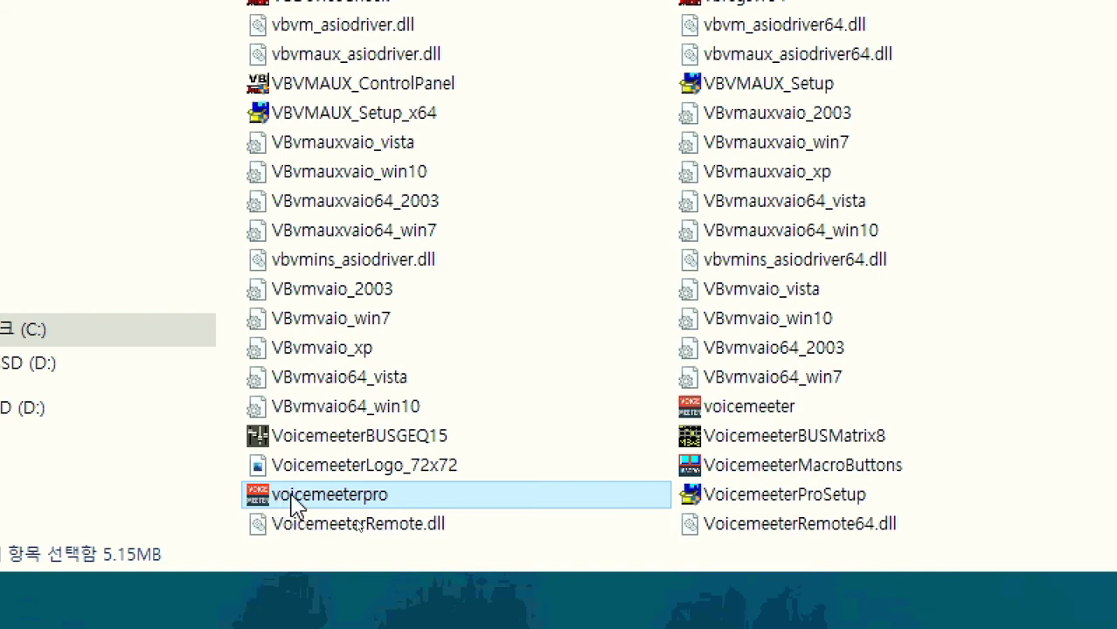
mouse_move(348, 500)
right_click(348, 506)
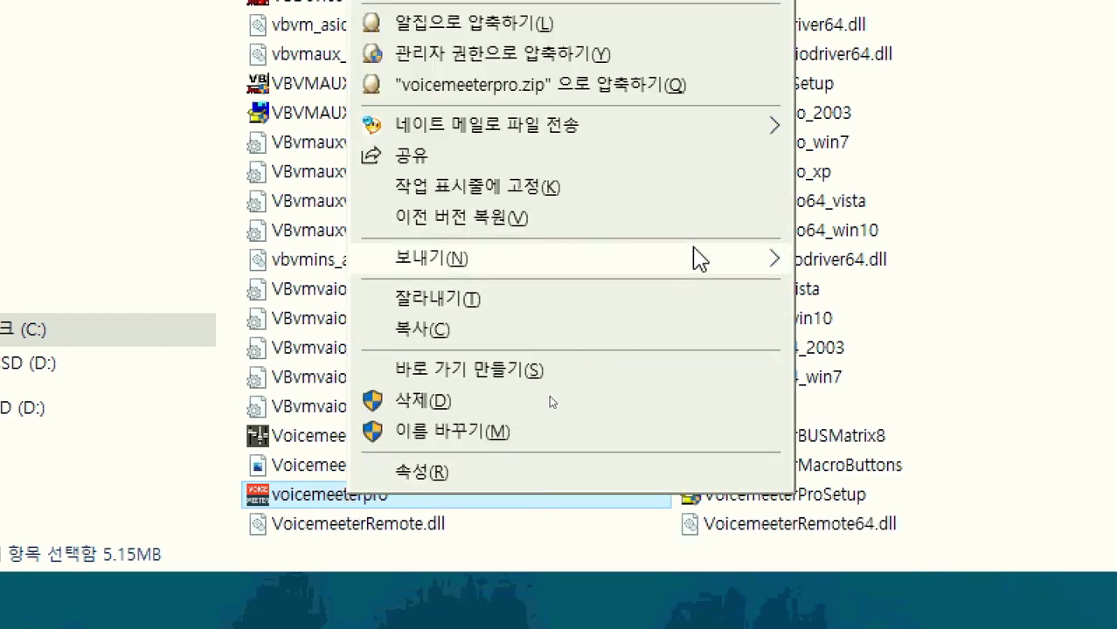
mouse_move(699, 258)
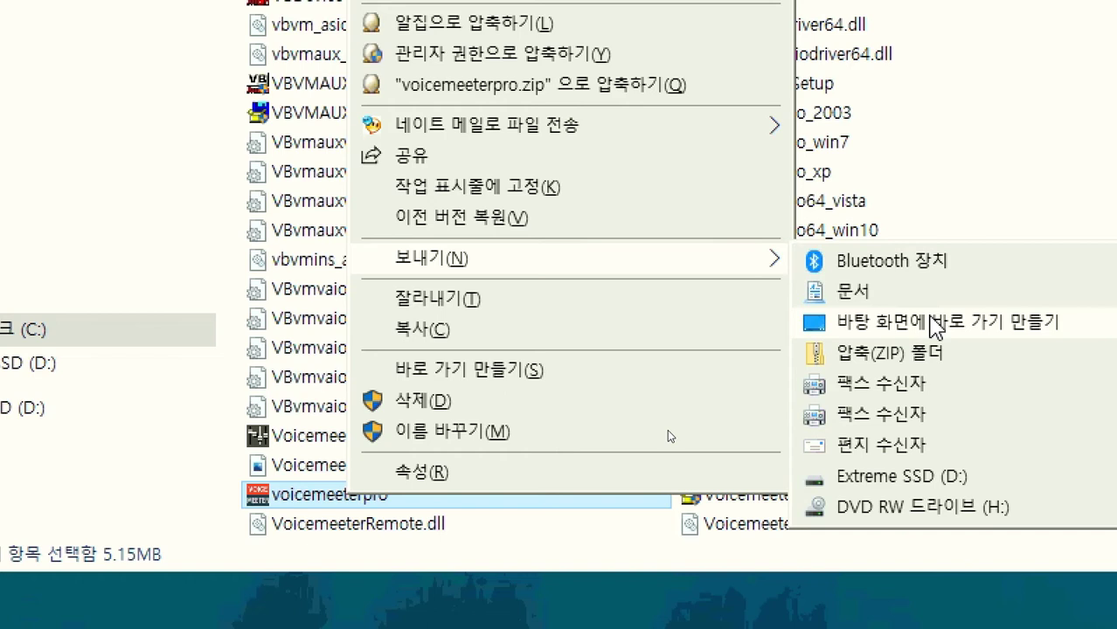
left_click(933, 326)
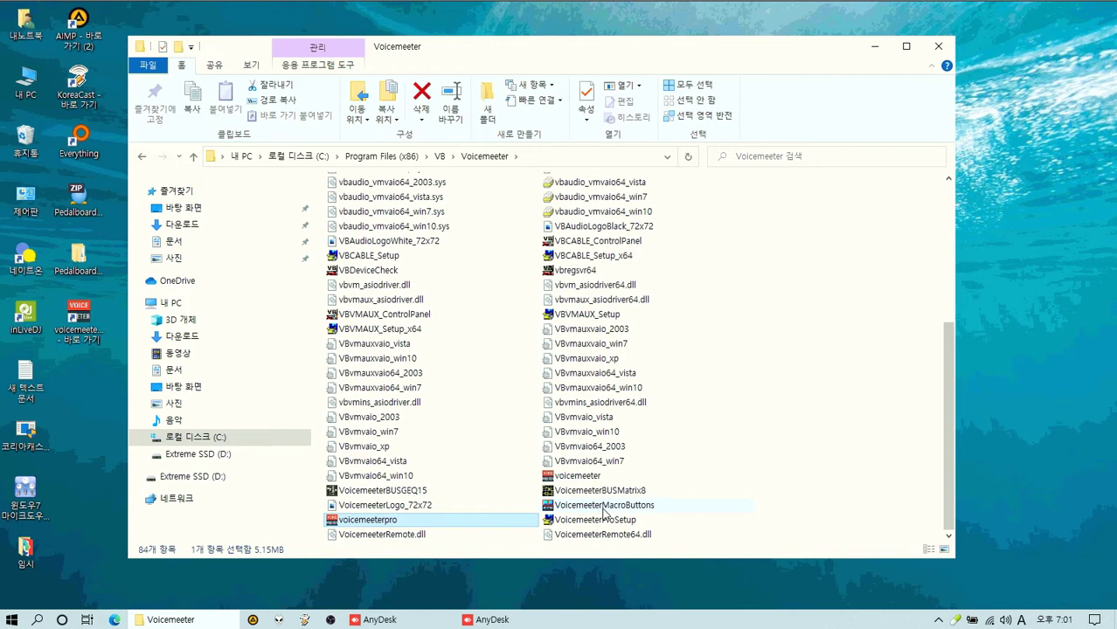
Create a desktop shortcut for VoicemeeterMacroButtons and close the Voicemeeter folder
mouse_move(602, 510)
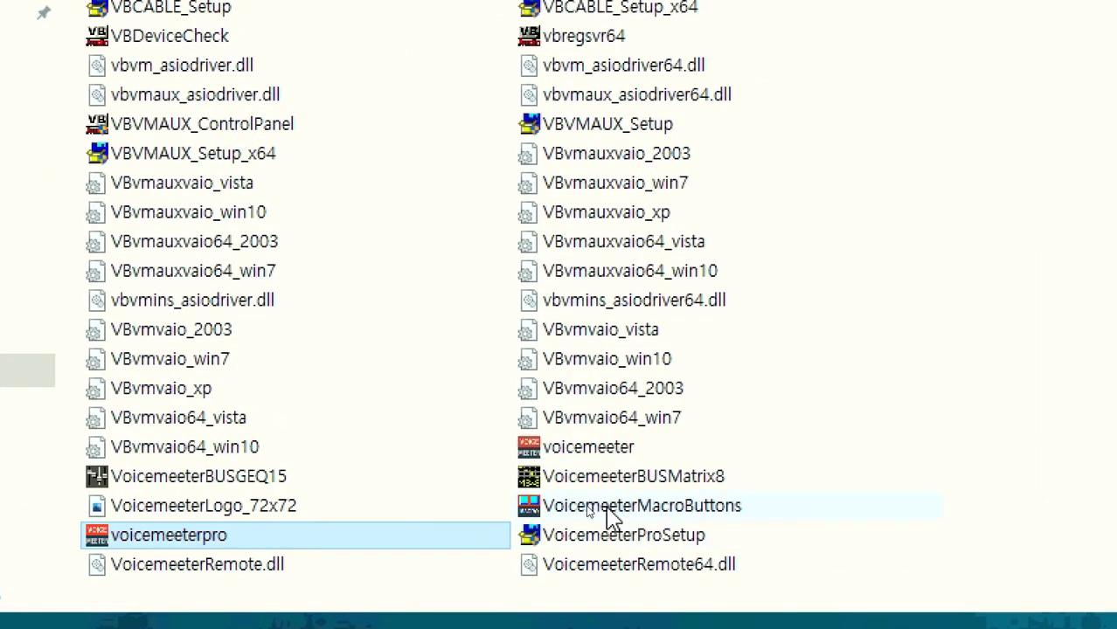
left_click(607, 515)
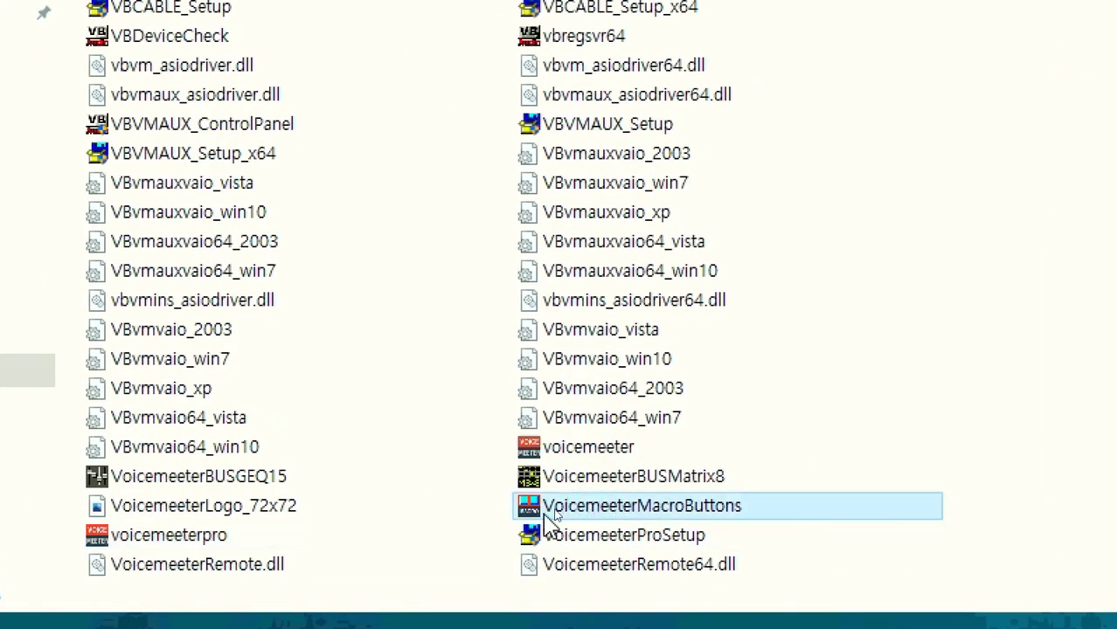
mouse_move(603, 515)
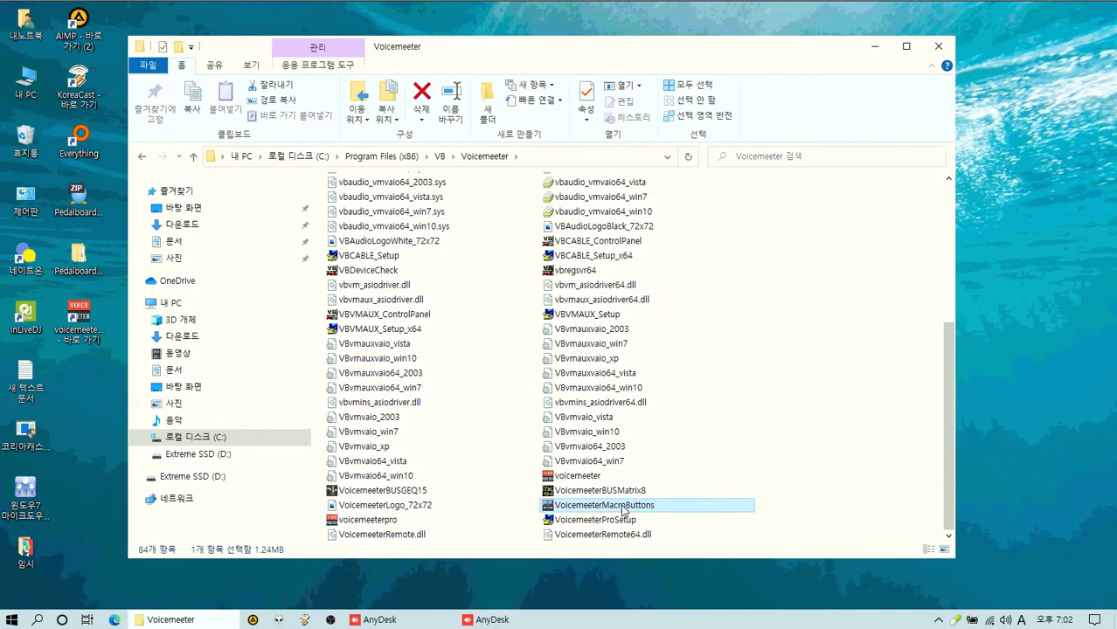
right_click(623, 511)
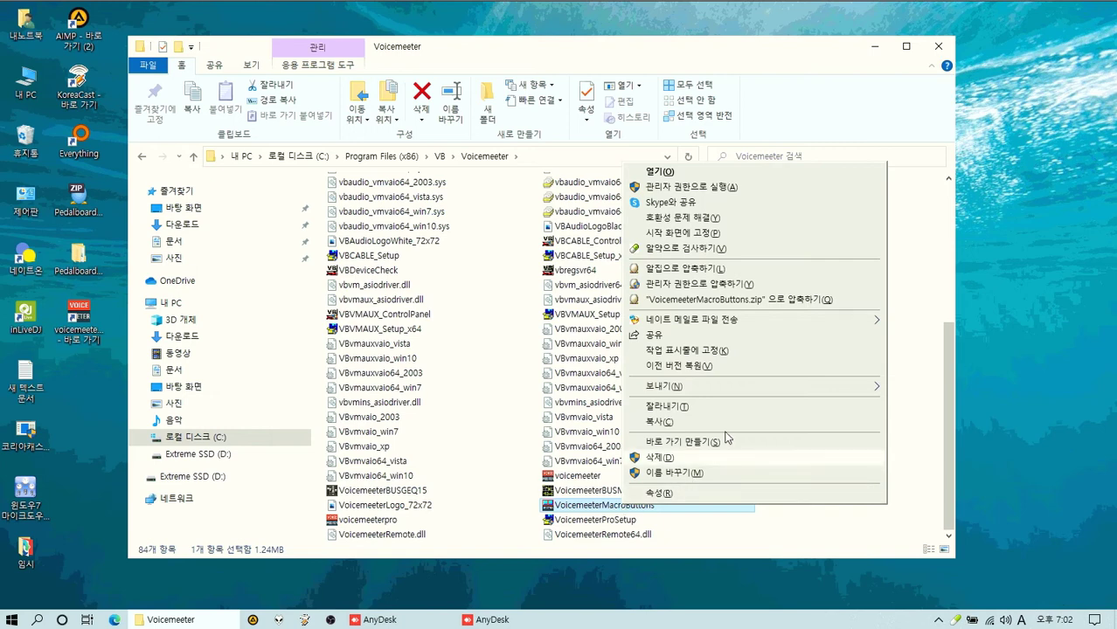
mouse_move(756, 393)
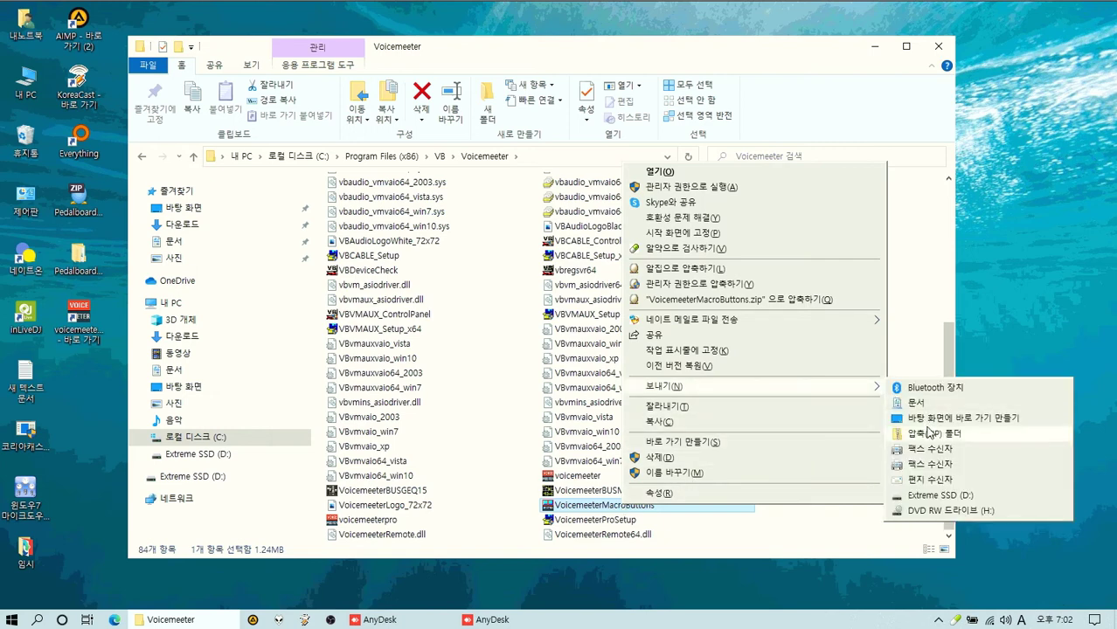
left_click(930, 418)
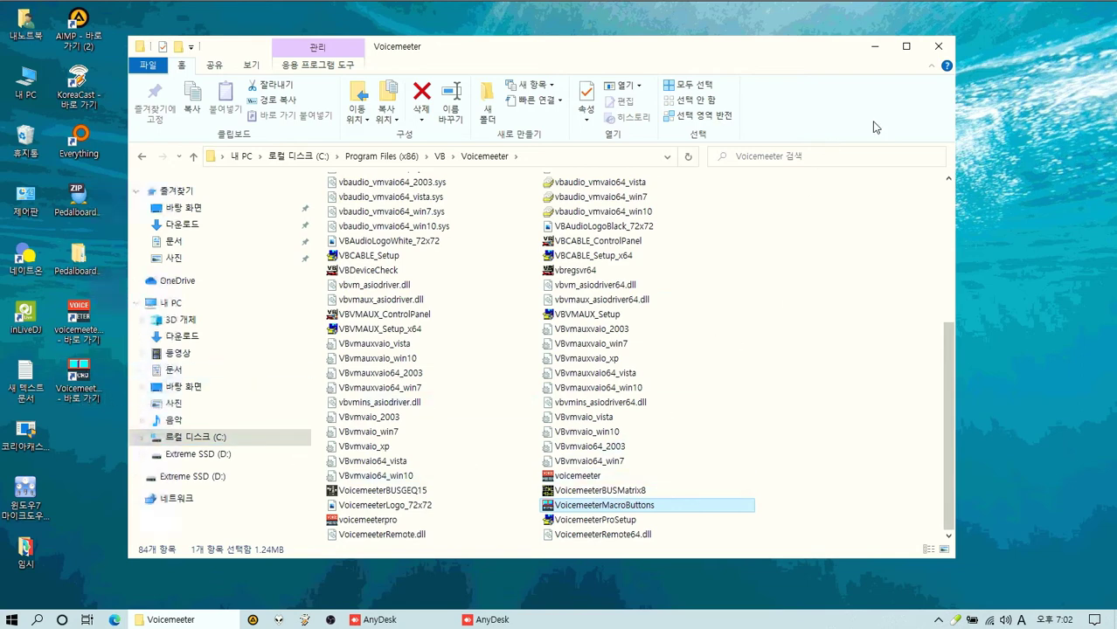
left_click(939, 48)
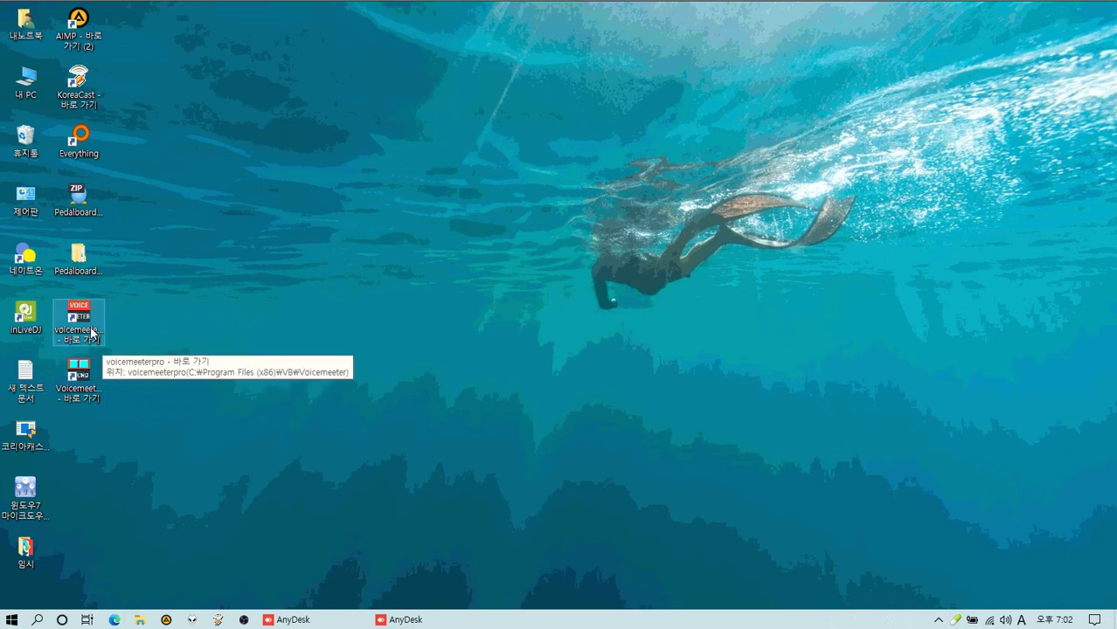
Open Voicemeeter MacroButtons from its desktop shortcut, try resizing its window, and close it
left_click(79, 381)
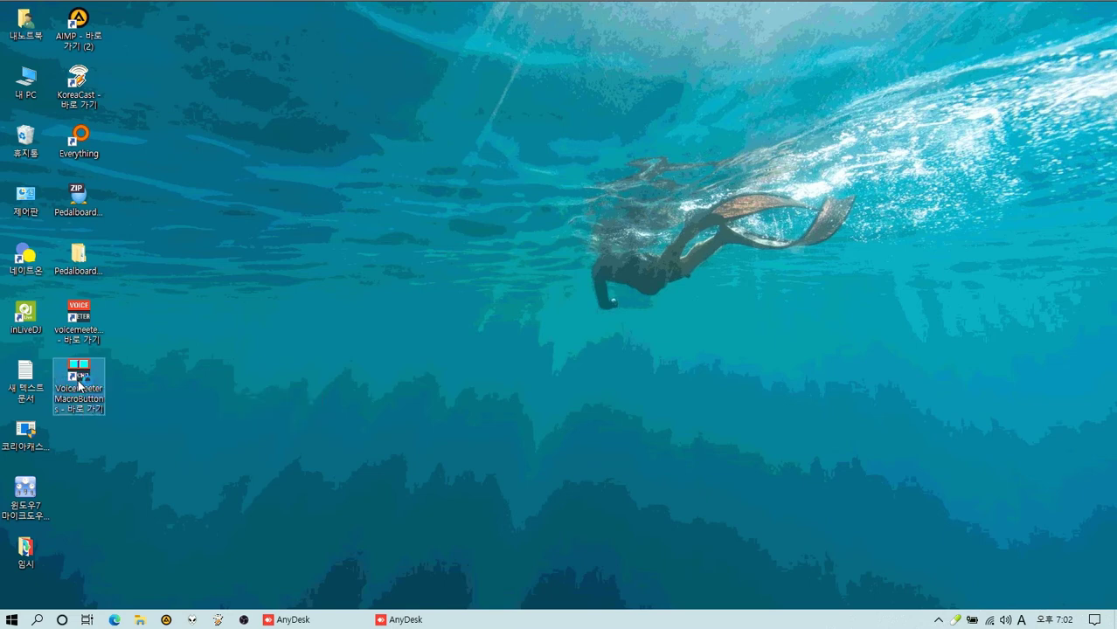
double_click(79, 381)
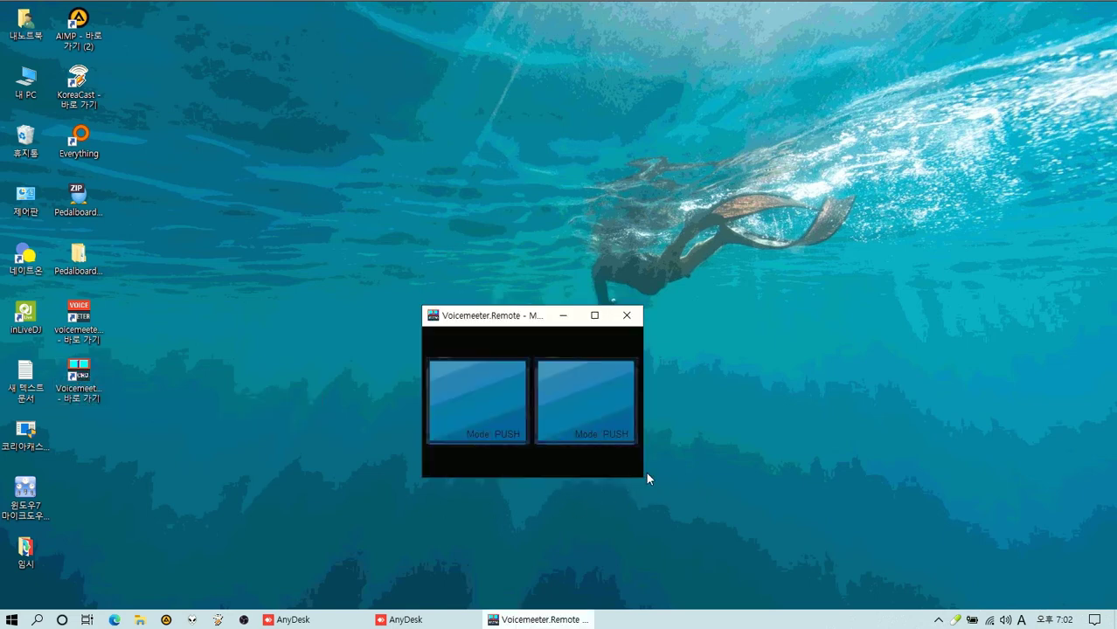
left_click_drag(642, 477, 605, 459)
left_click_drag(699, 518, 651, 473)
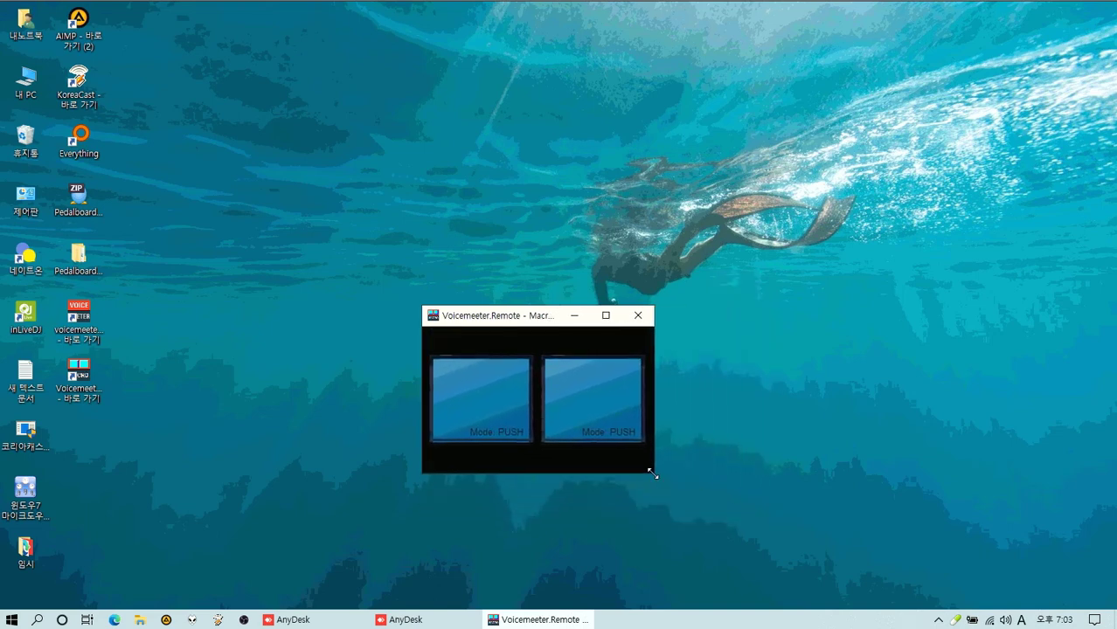
left_click(638, 318)
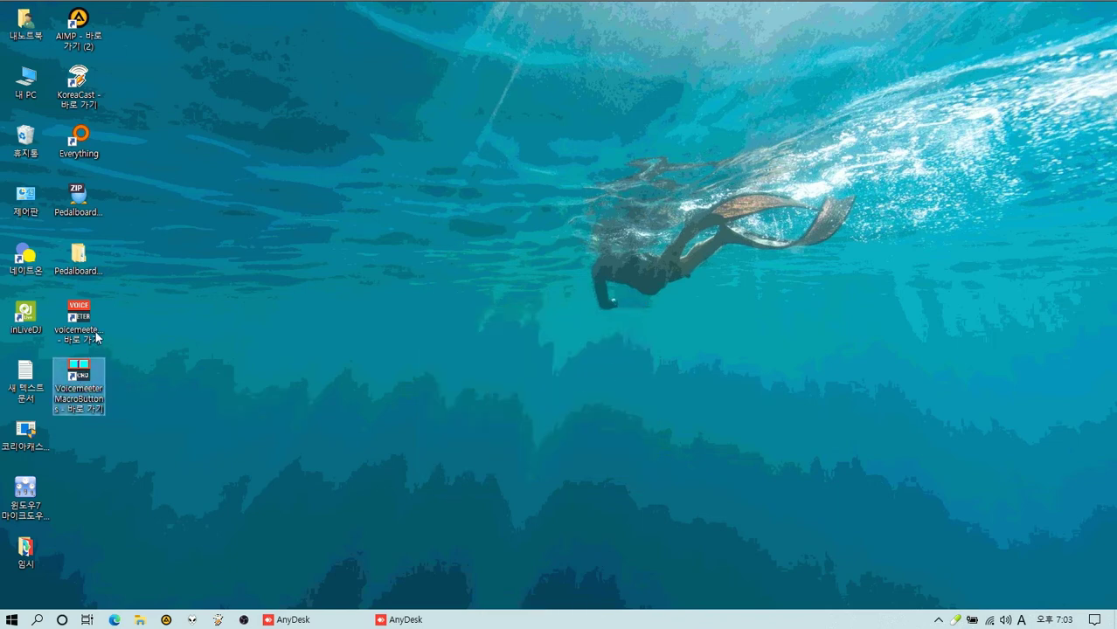
Launch Voicemeeter Banana from its desktop shortcut, dismiss the installation warning, and move the mixer window near the middle of the desktop
left_click(194, 351)
left_click(88, 339)
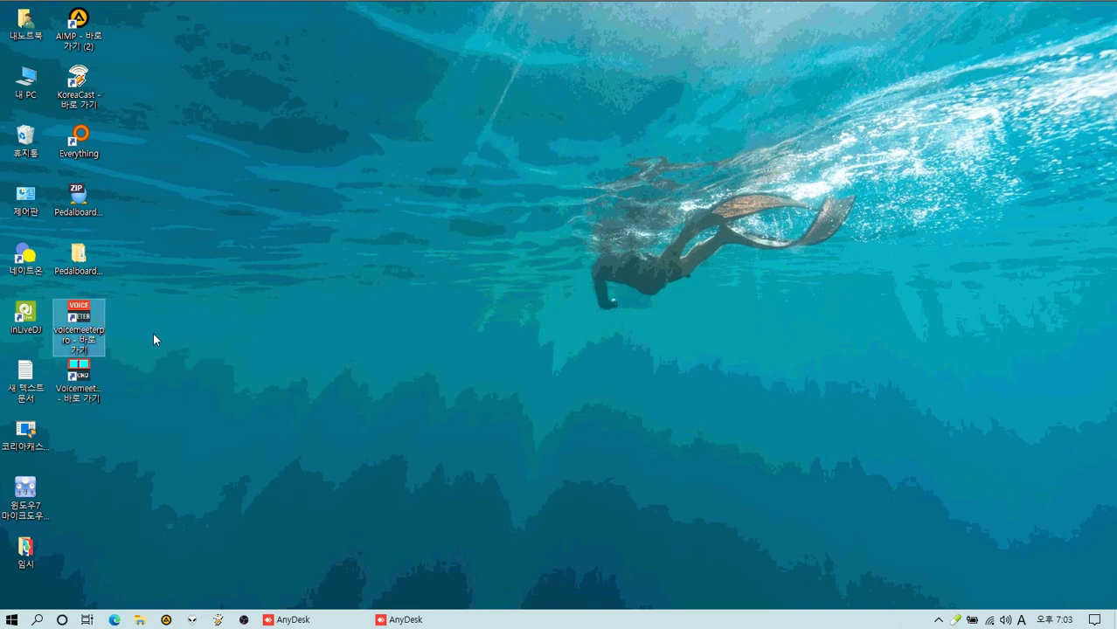
double_click(86, 333)
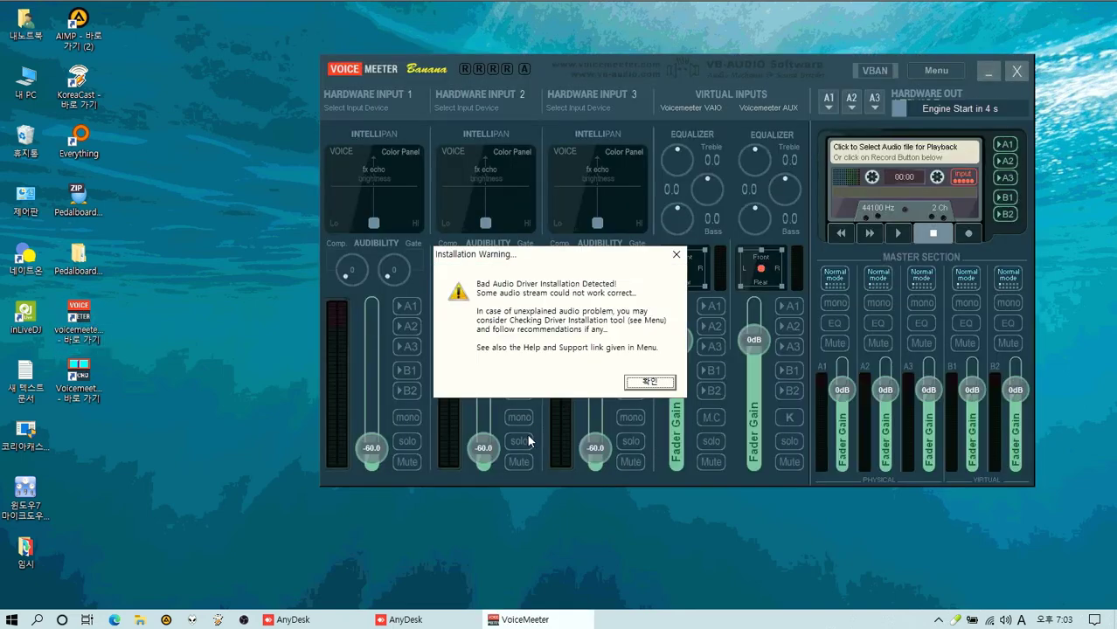
left_click(650, 382)
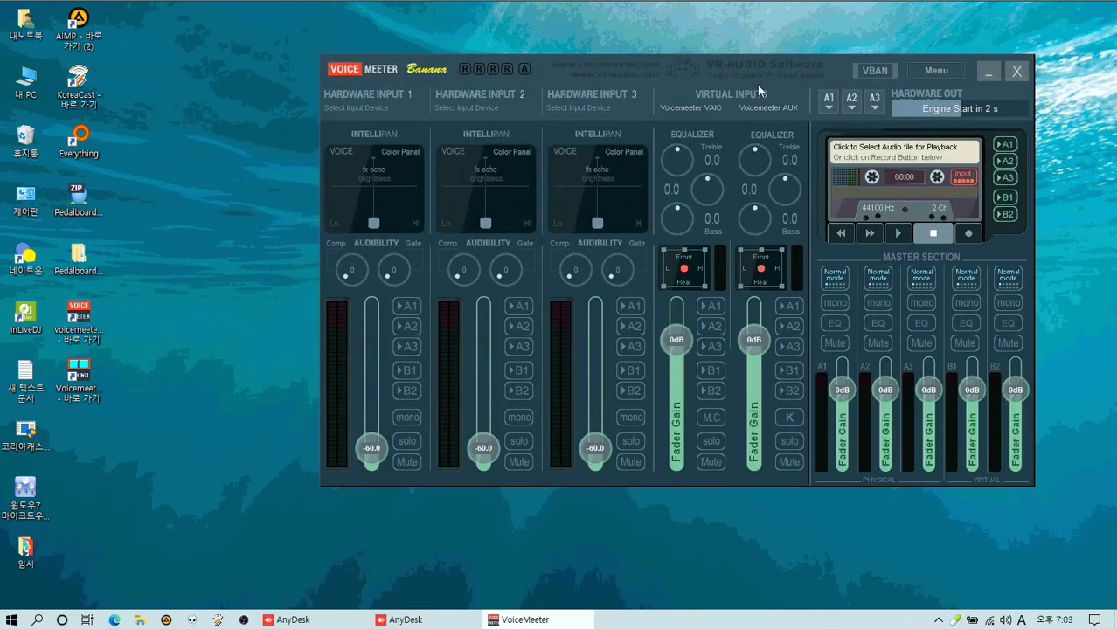
left_click_drag(798, 67, 705, 99)
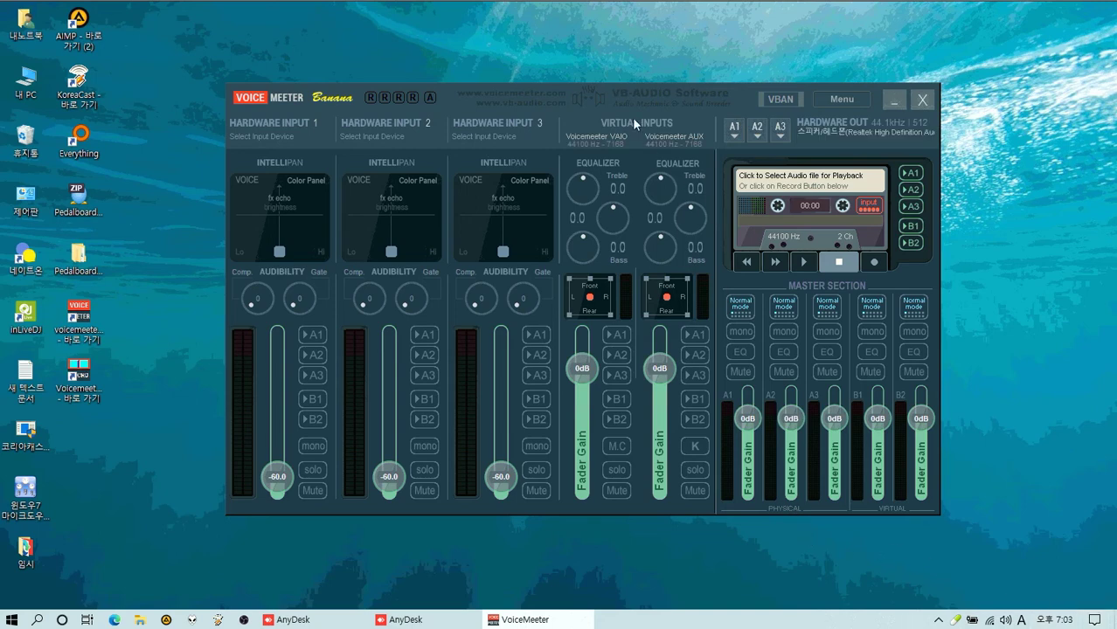
left_click_drag(639, 101, 658, 91)
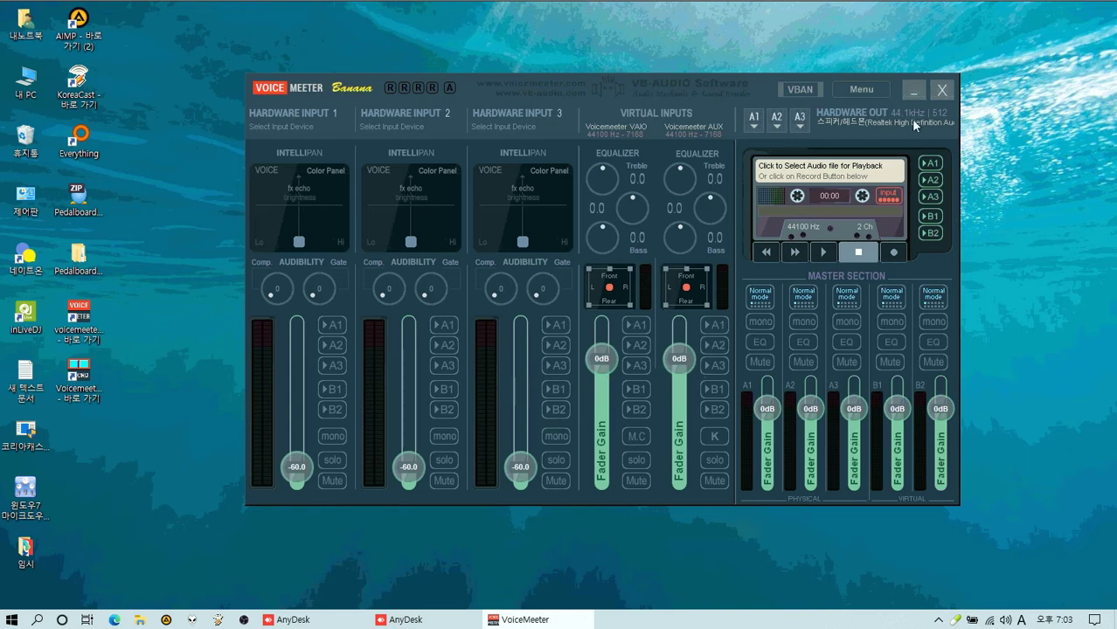
Switch Voicemeeter Banana's System Tray option on and back off, close the mixer, and check the hidden tray icons
left_click(863, 89)
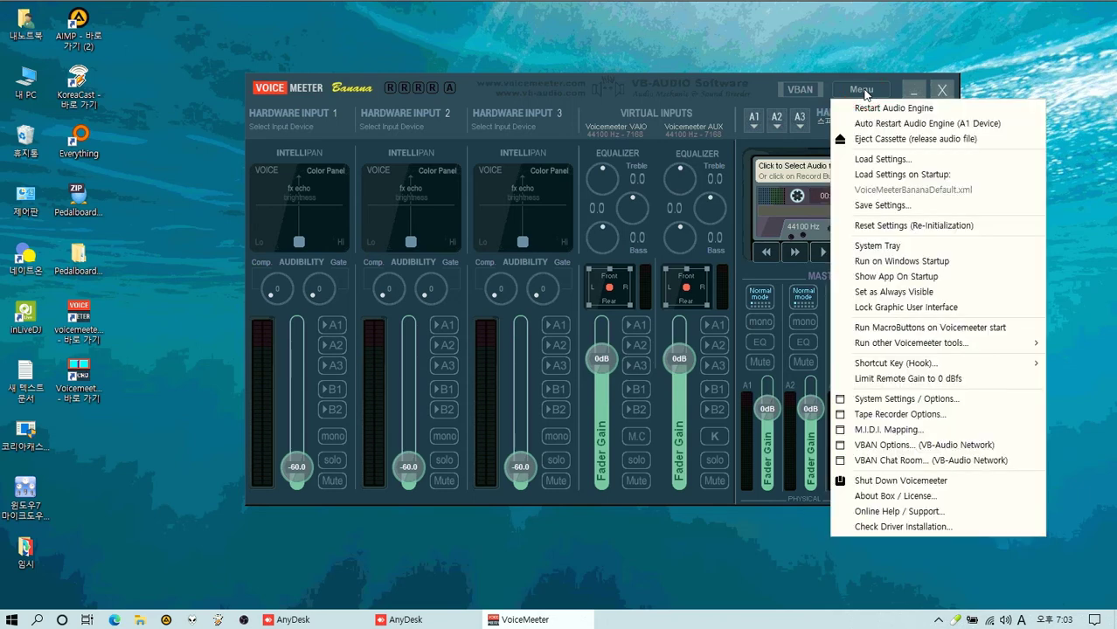
left_click(870, 248)
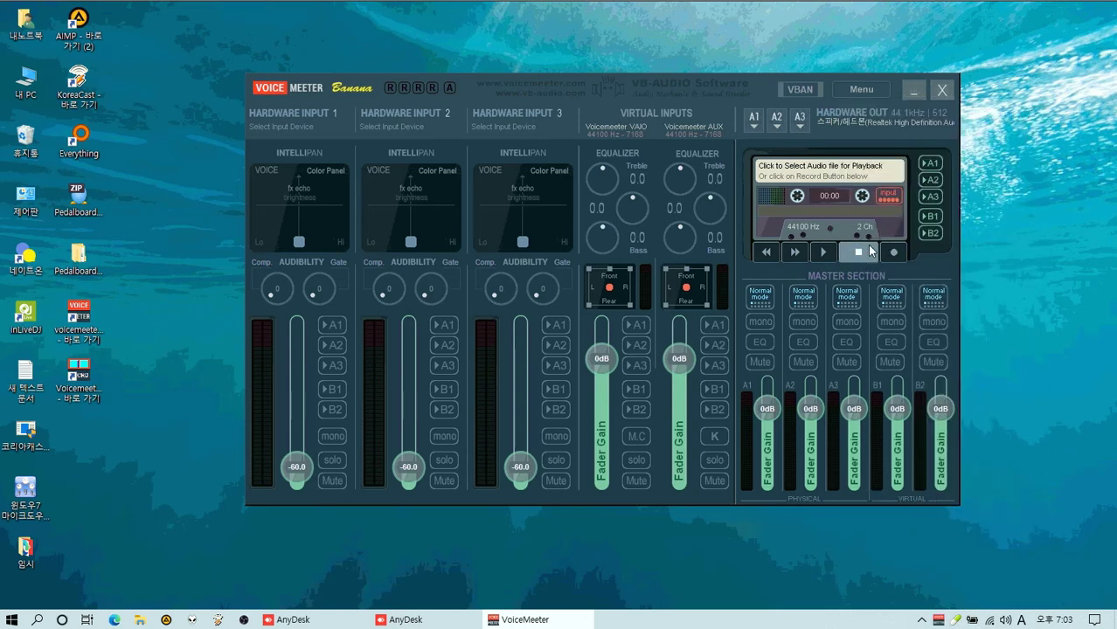
left_click(874, 91)
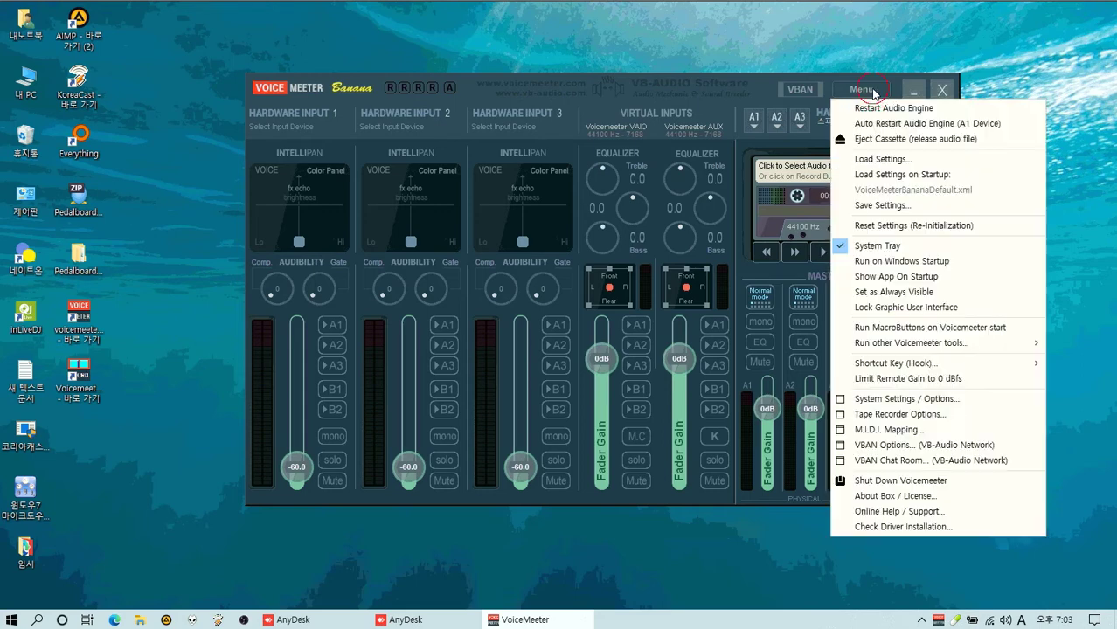
left_click(842, 248)
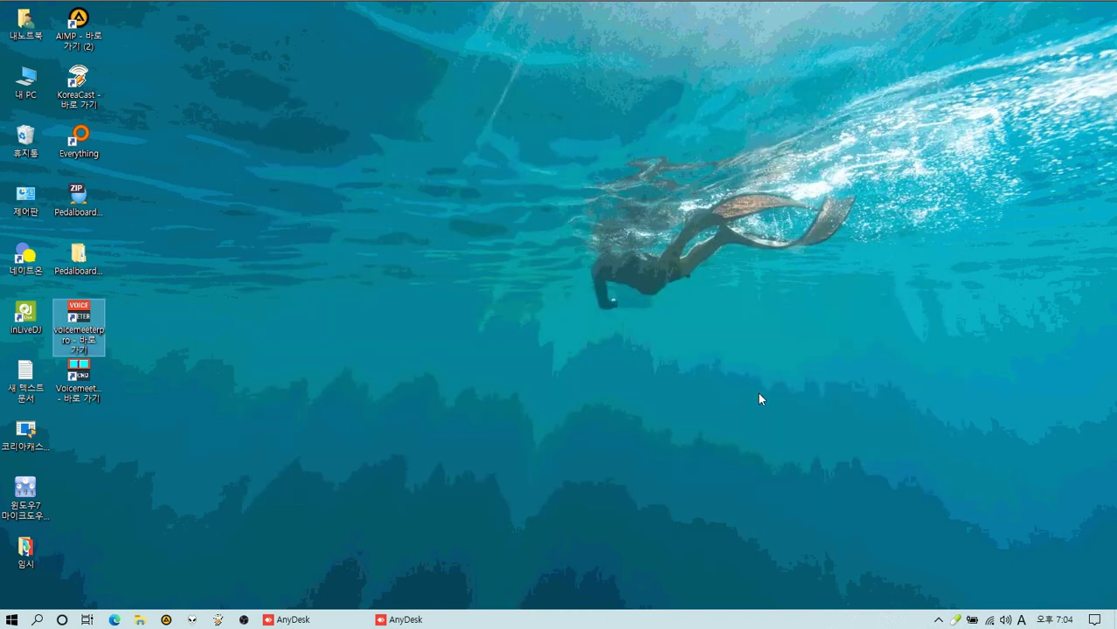
left_click(939, 619)
left_click(747, 544)
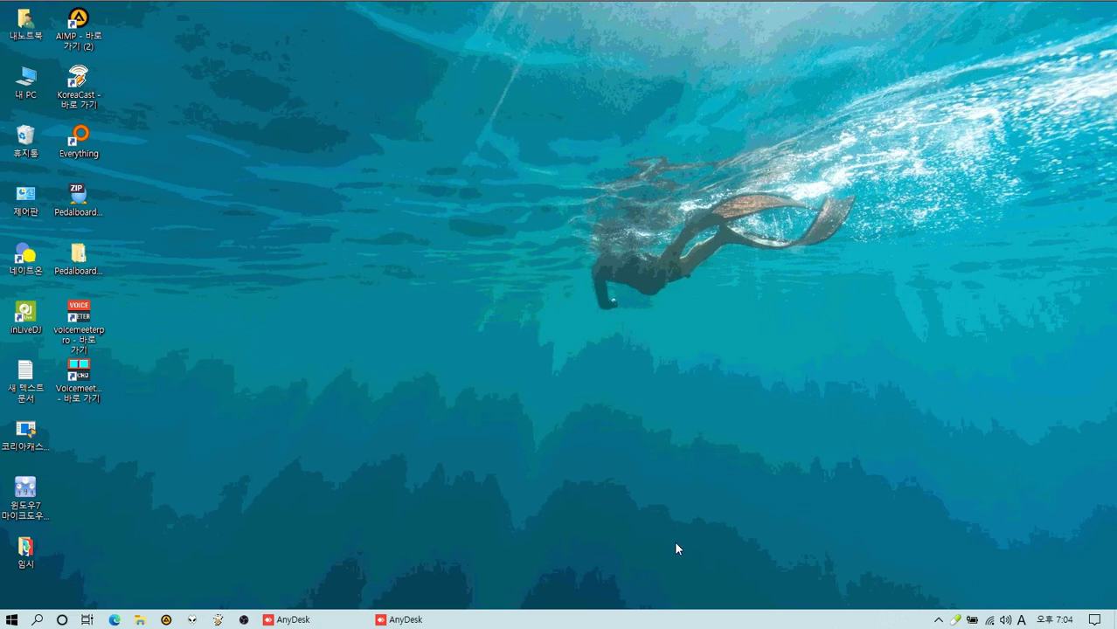
Relaunch Voicemeeter Banana from its desktop shortcut, dismiss the installation warning, and reposition the mixer window
double_click(98, 333)
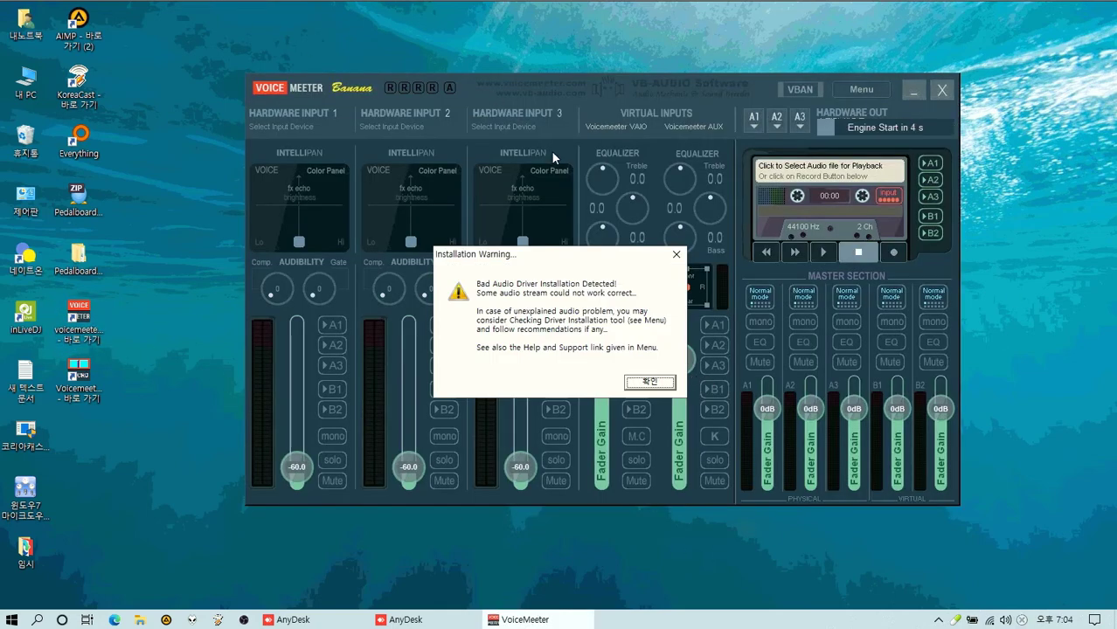
left_click(649, 382)
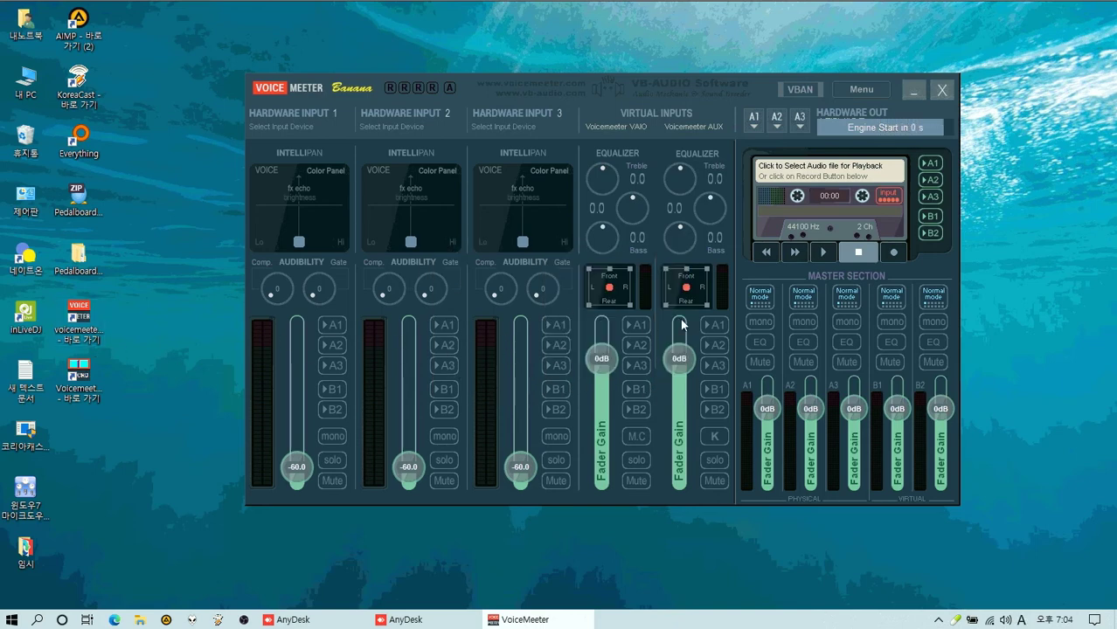
left_click_drag(663, 81, 716, 123)
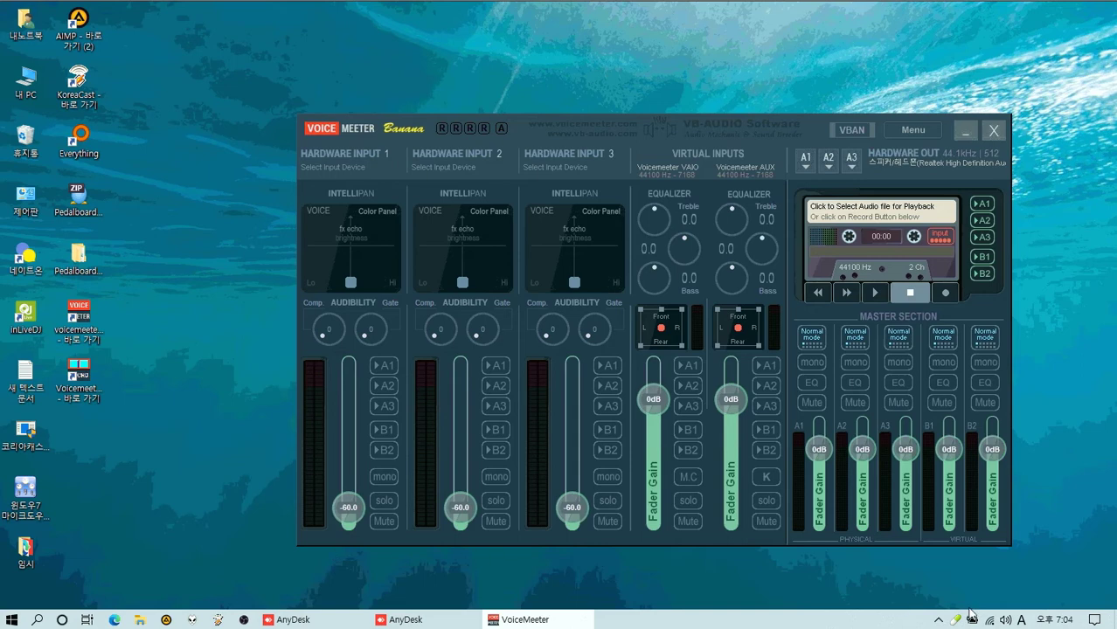
Enable Voicemeeter Banana's System Tray option, close the mixer window to the tray, and show the hidden tray icons
left_click(913, 131)
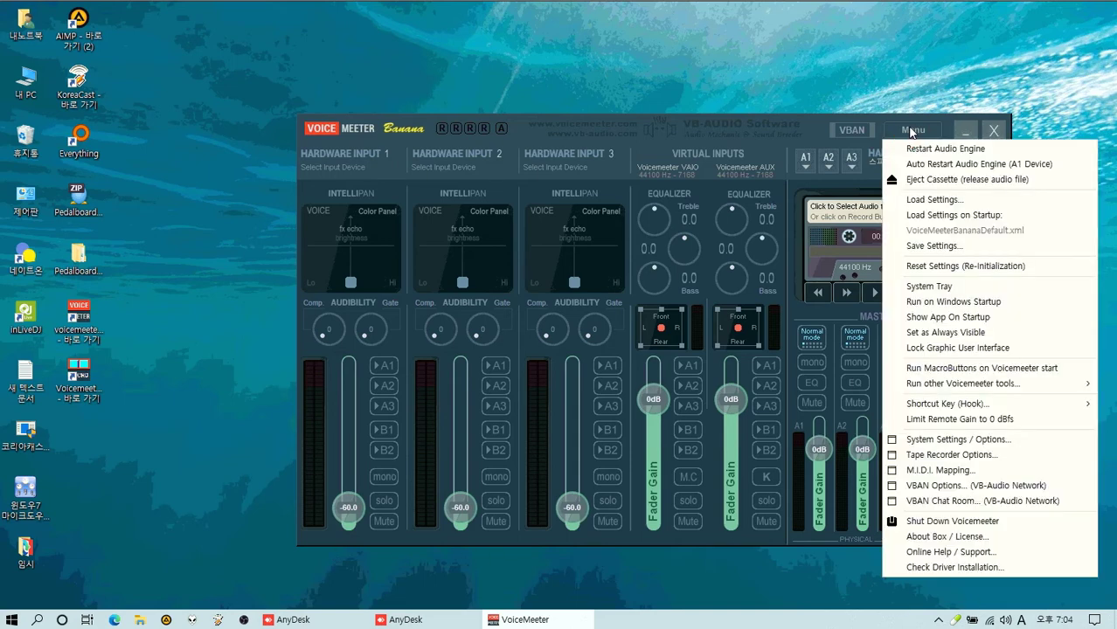
left_click(901, 288)
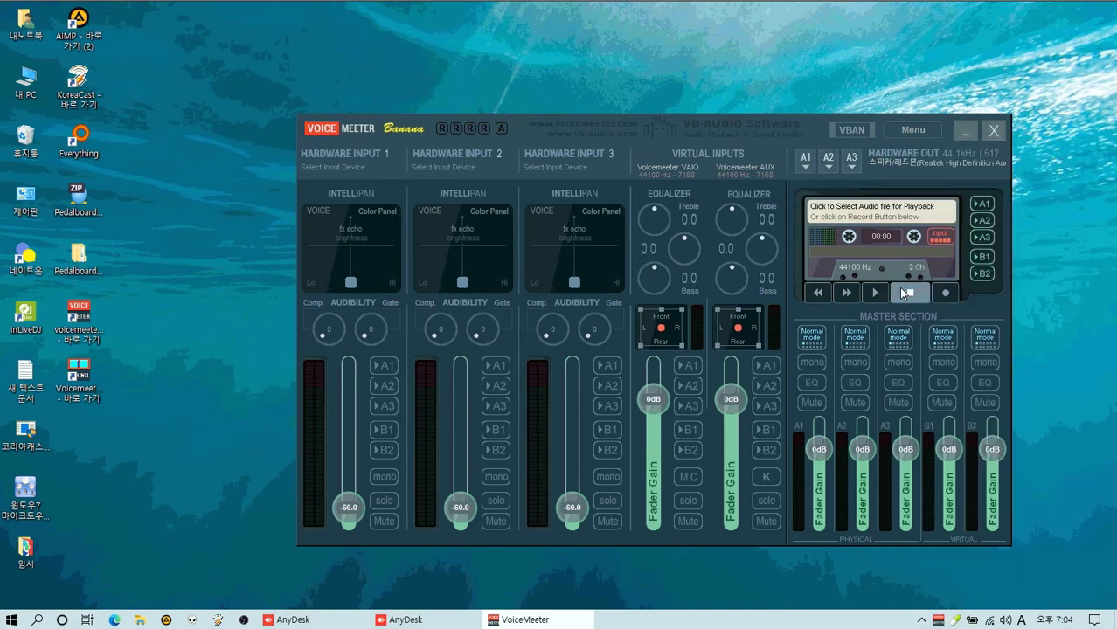
left_click(997, 130)
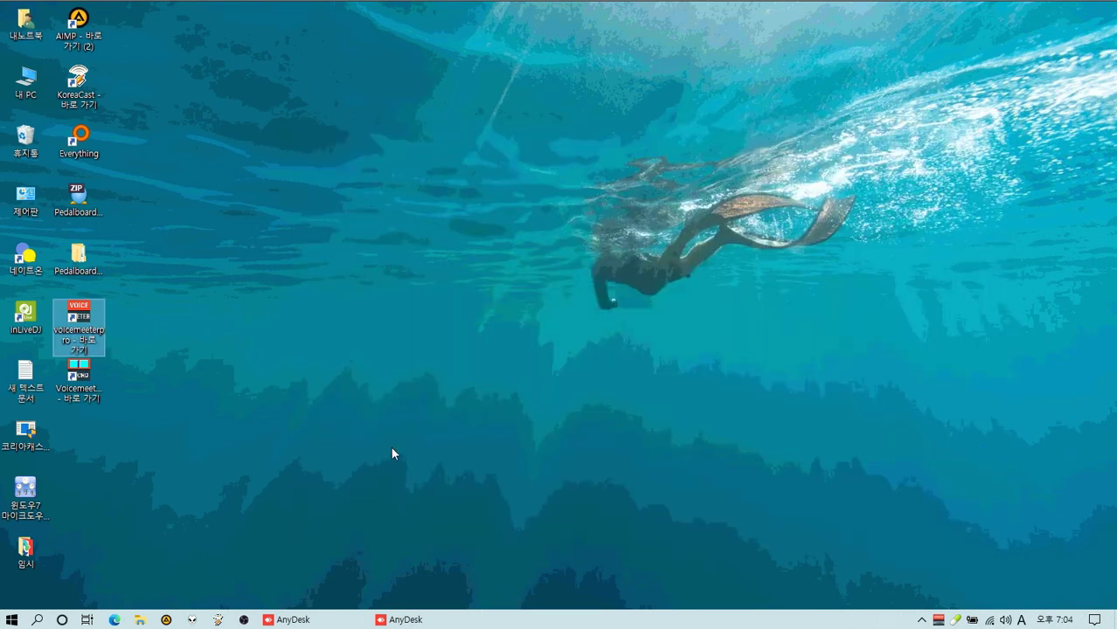
left_click(922, 621)
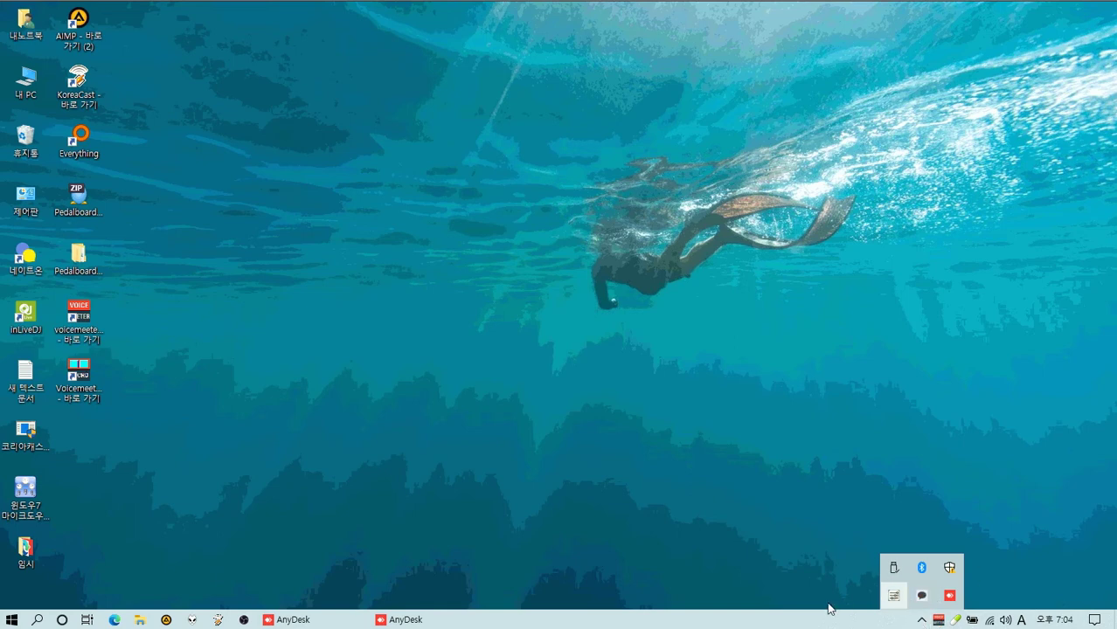
Open Windows' taskbar personalization settings and show the list of icons that appear in the notification area
left_click(792, 619)
right_click(791, 621)
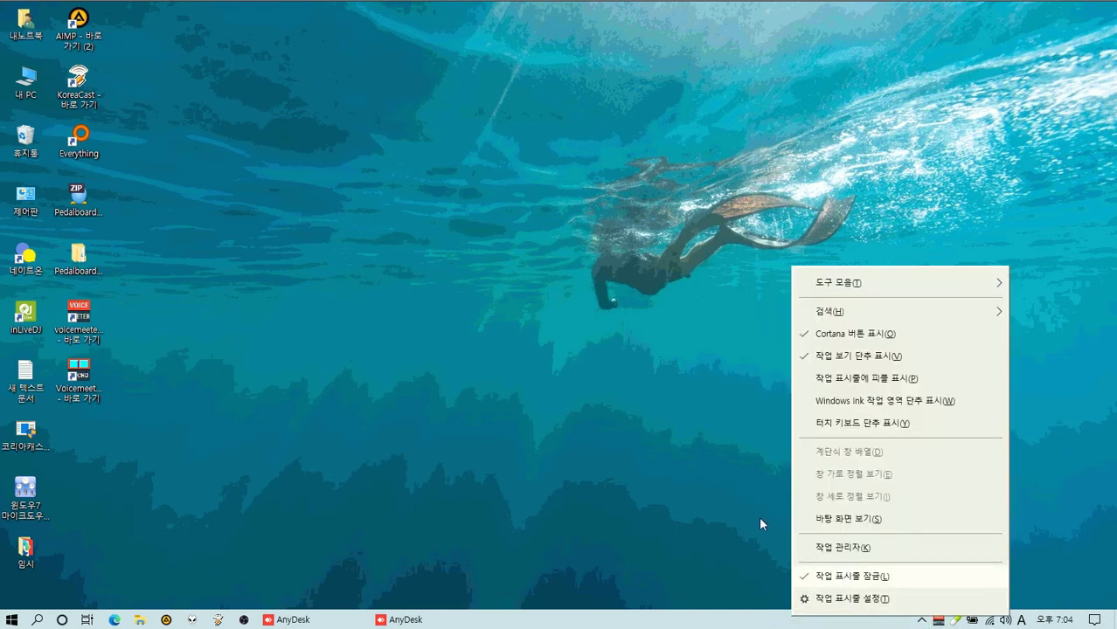
right_click(616, 469)
right_click(379, 368)
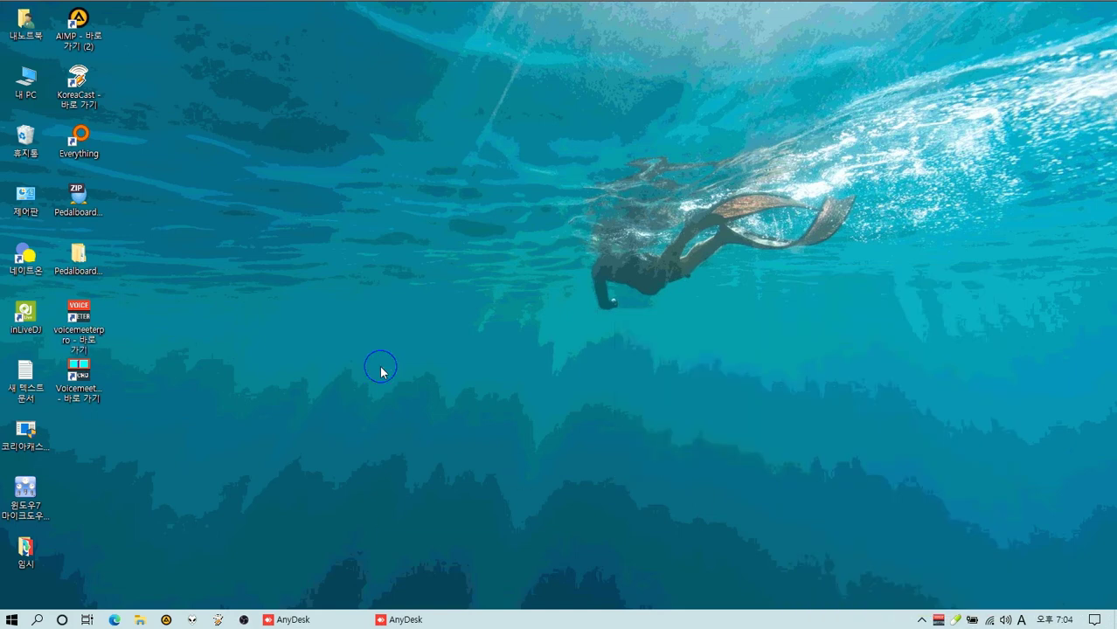
left_click(457, 518)
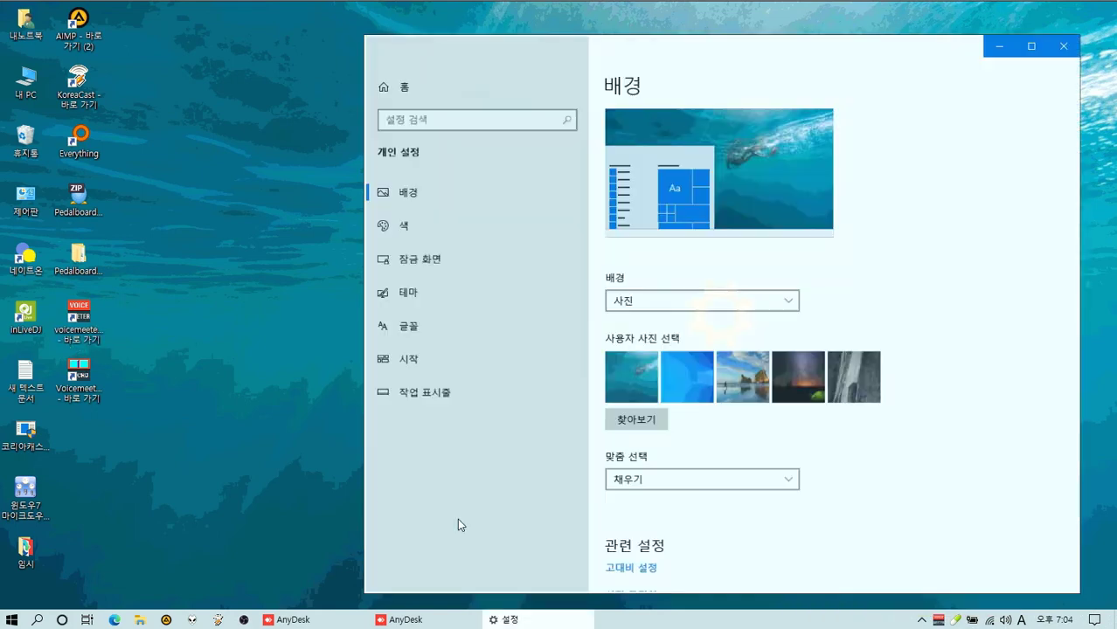
left_click(424, 394)
scroll(790, 437, "down", 10)
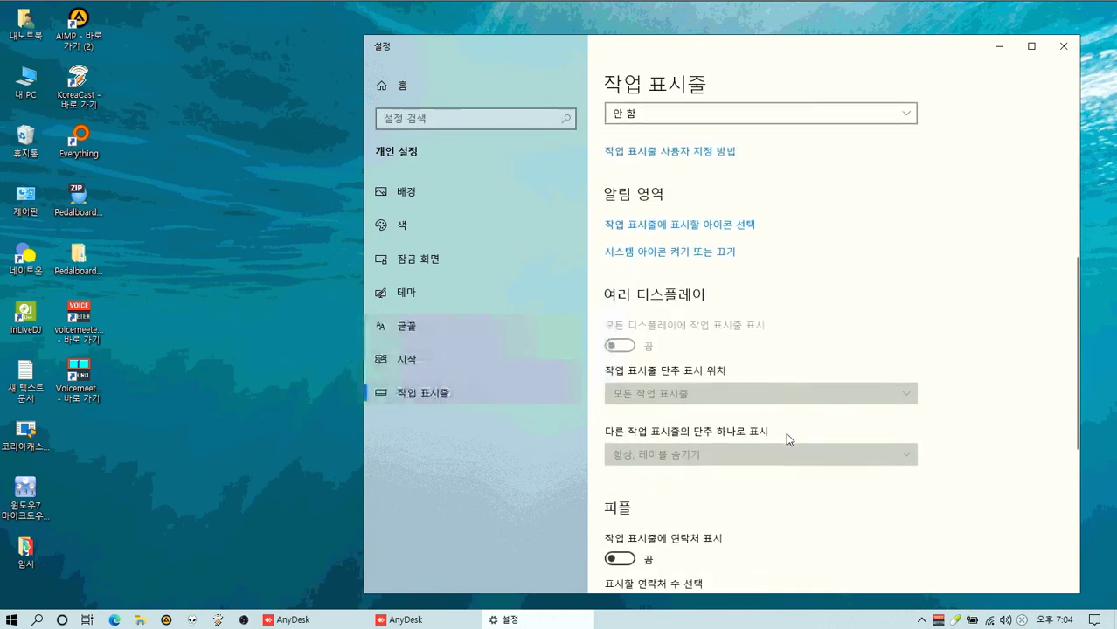
scroll(786, 434, "down", 3)
scroll(785, 437, "up", 7)
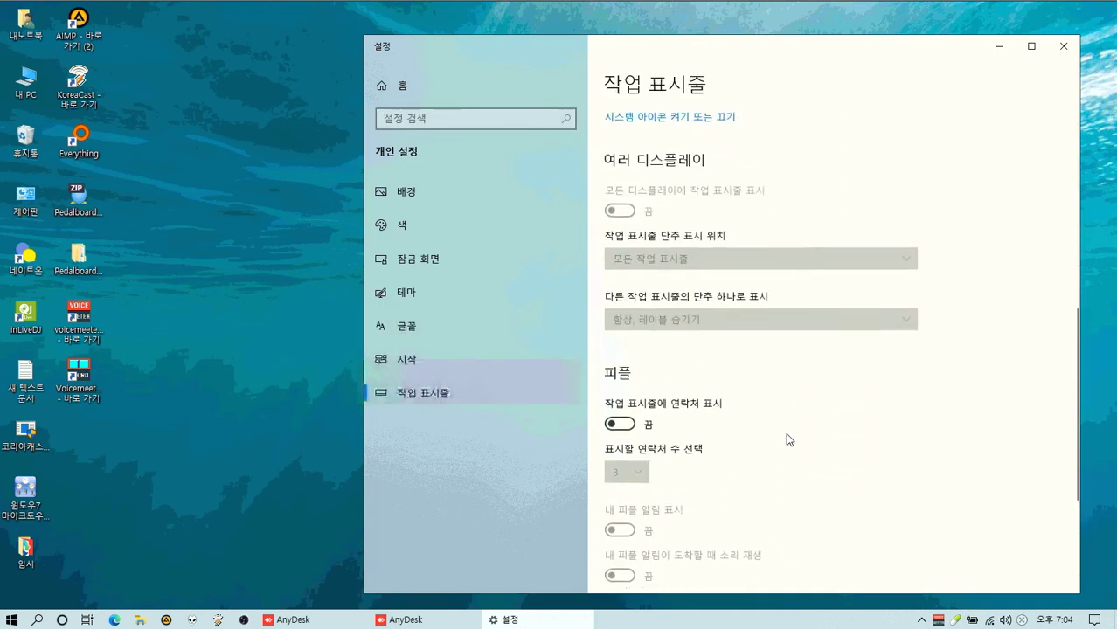
left_click(665, 355)
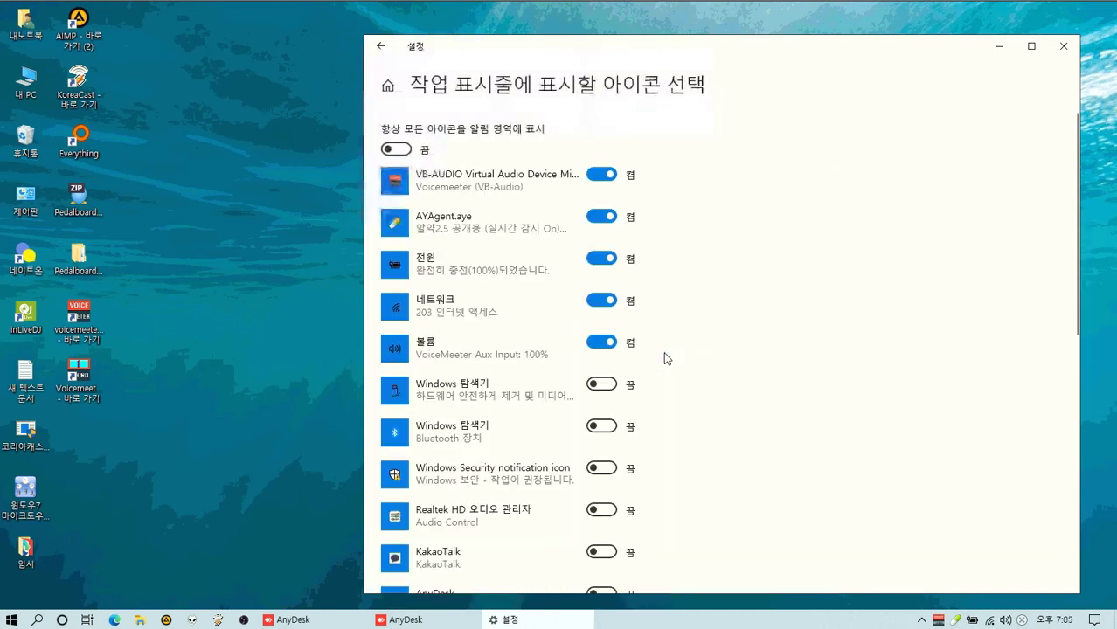
Try hiding the VB-AUDIO Virtual Audio Device Mixer taskbar icon, check the hidden icons, switch it back on, and close the settings
key("space")
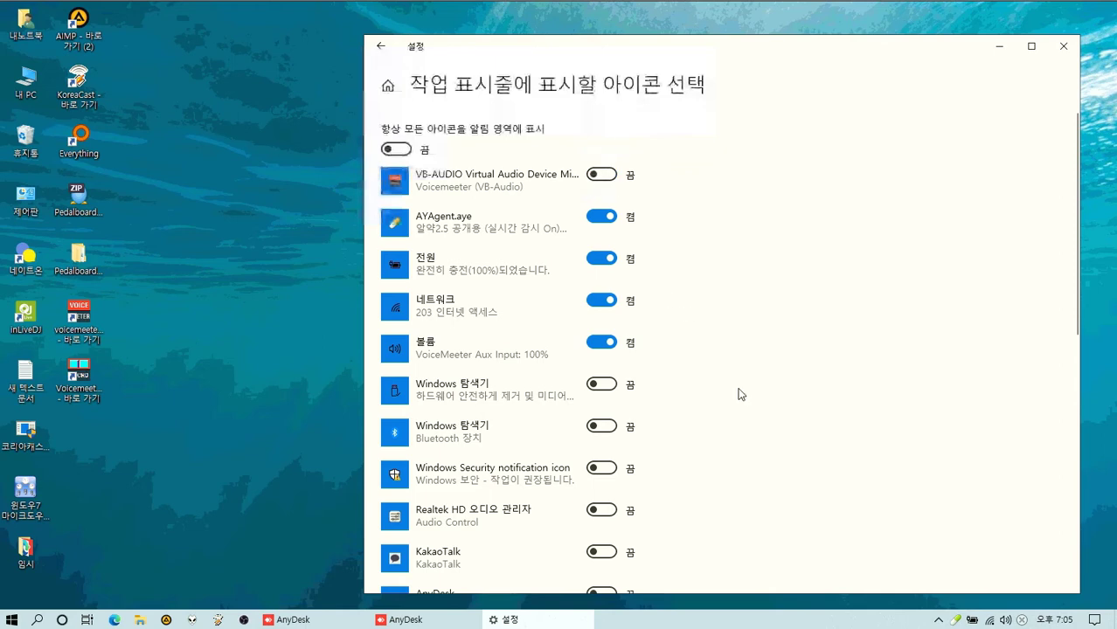
left_click(939, 620)
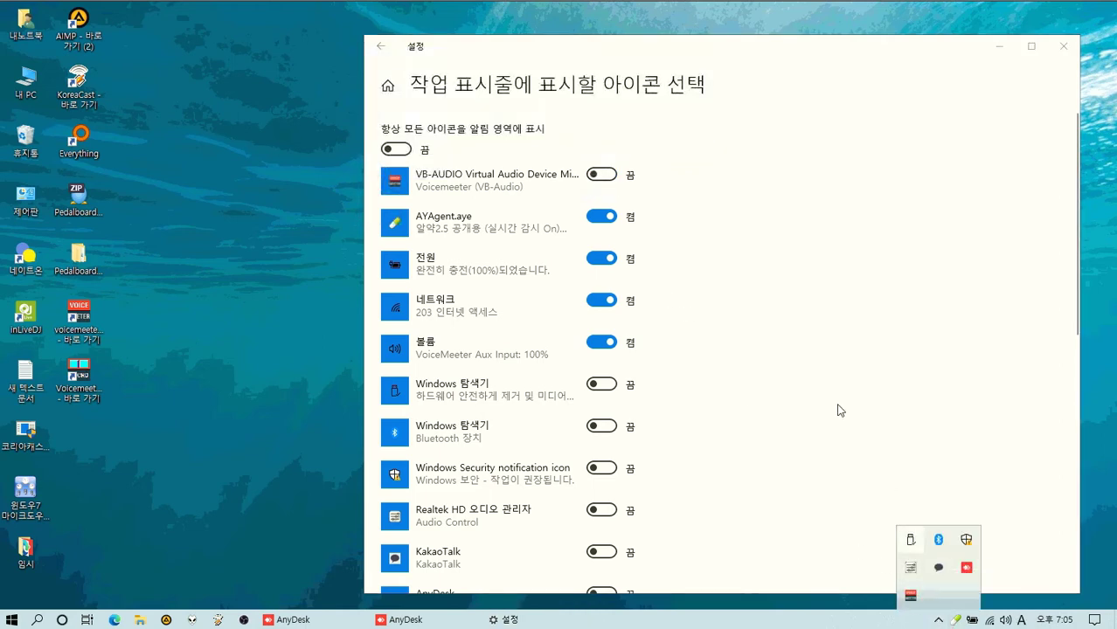
left_click(608, 177)
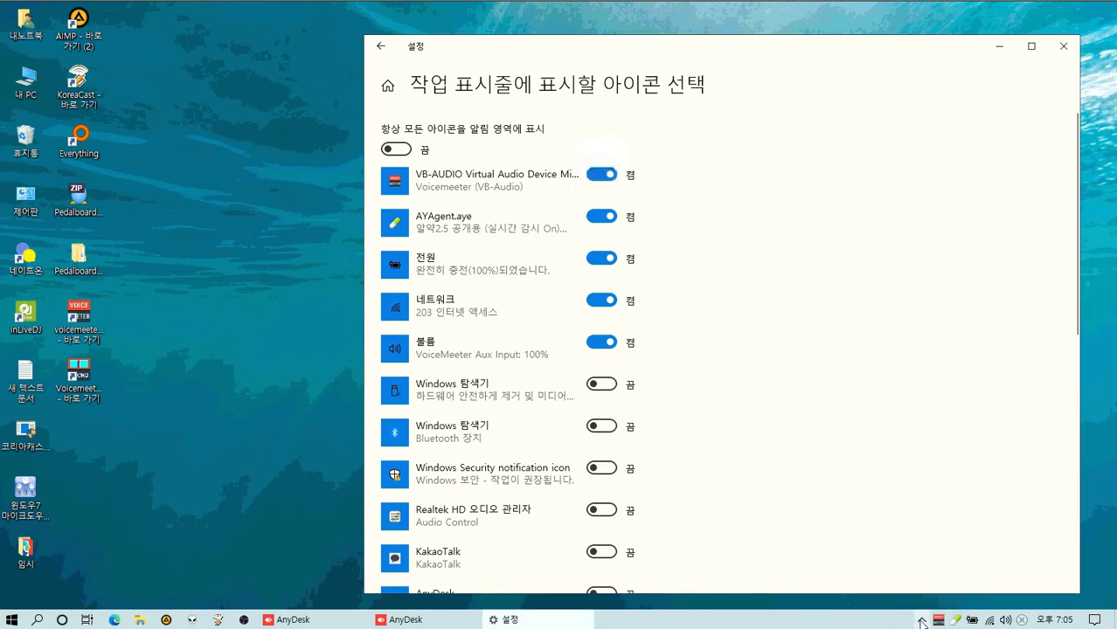
left_click(590, 181)
left_click(611, 176)
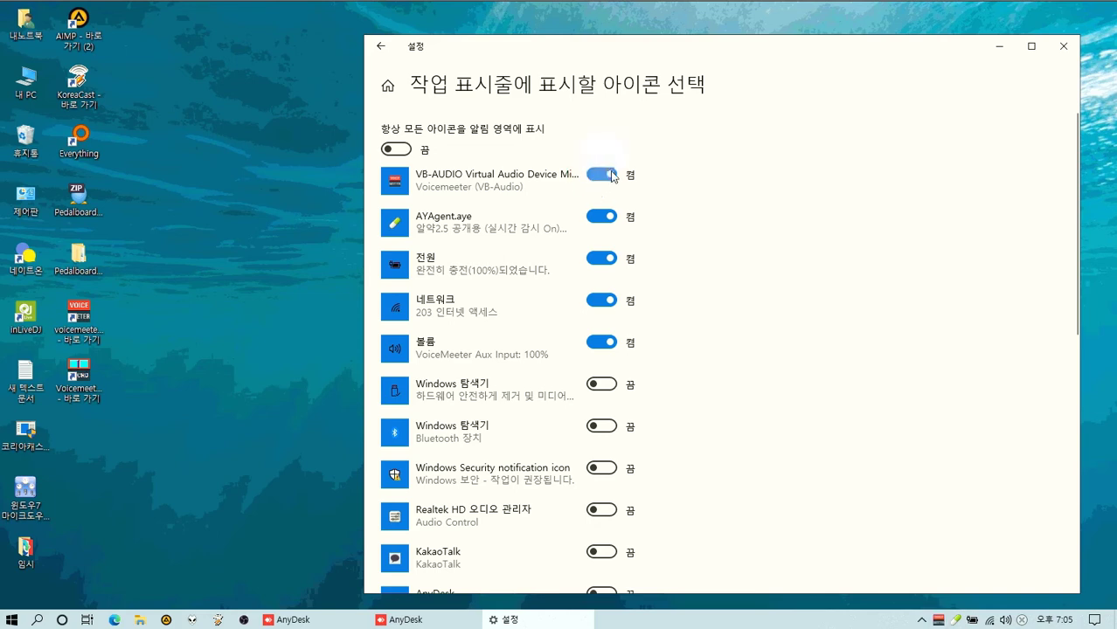
left_click(1064, 46)
Show the mixer from its taskbar tray icon and close it again twice, then shut down Voicemeeter from that icon
left_click(938, 620)
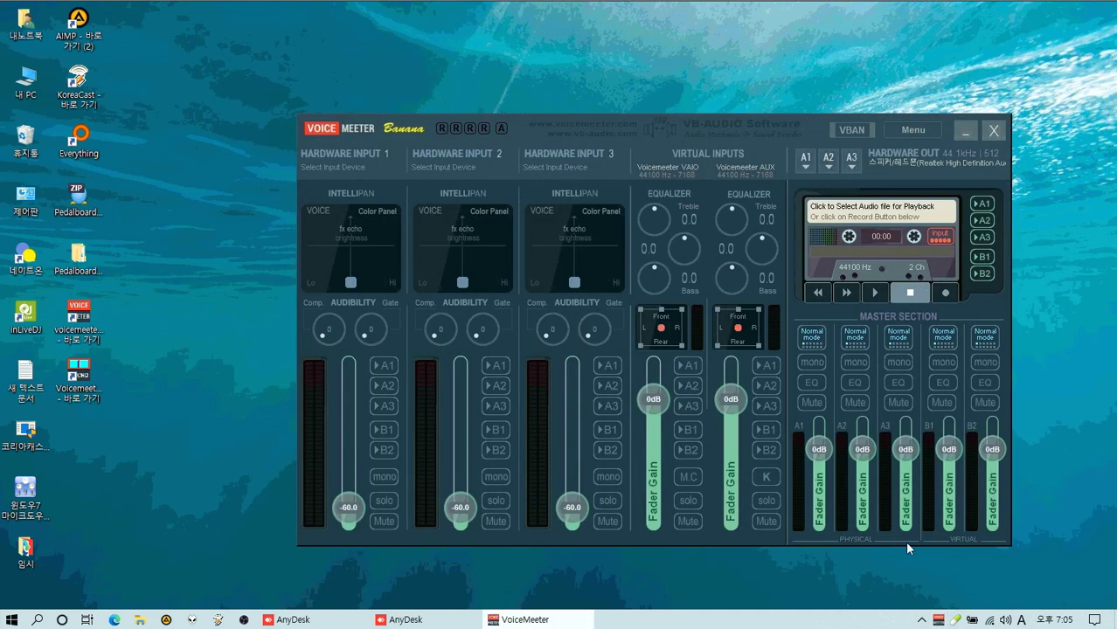
left_click(994, 130)
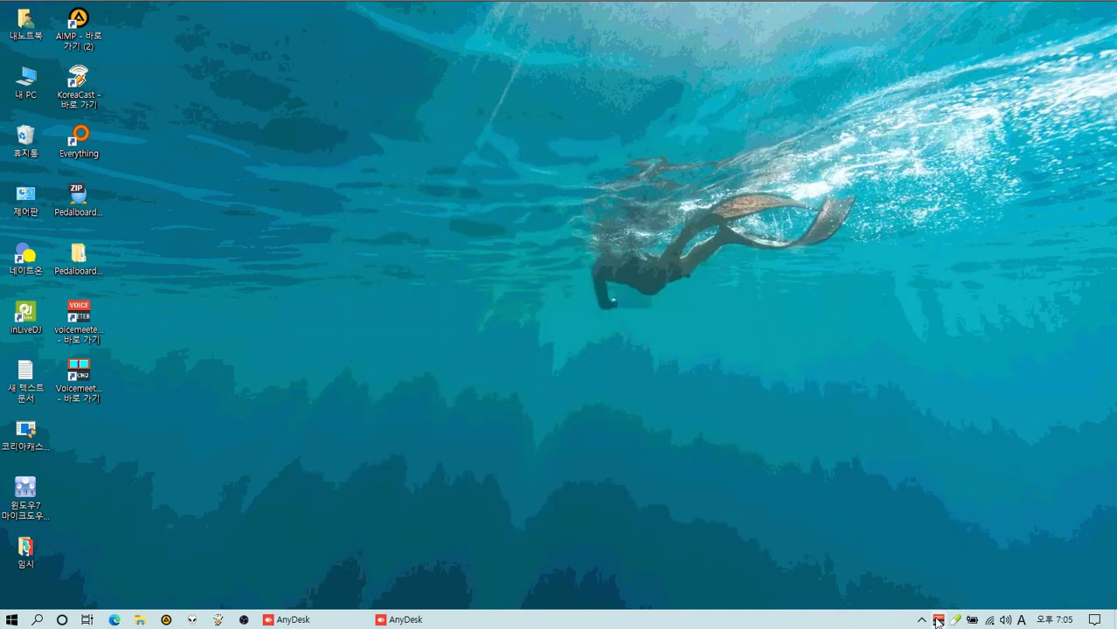
left_click(939, 620)
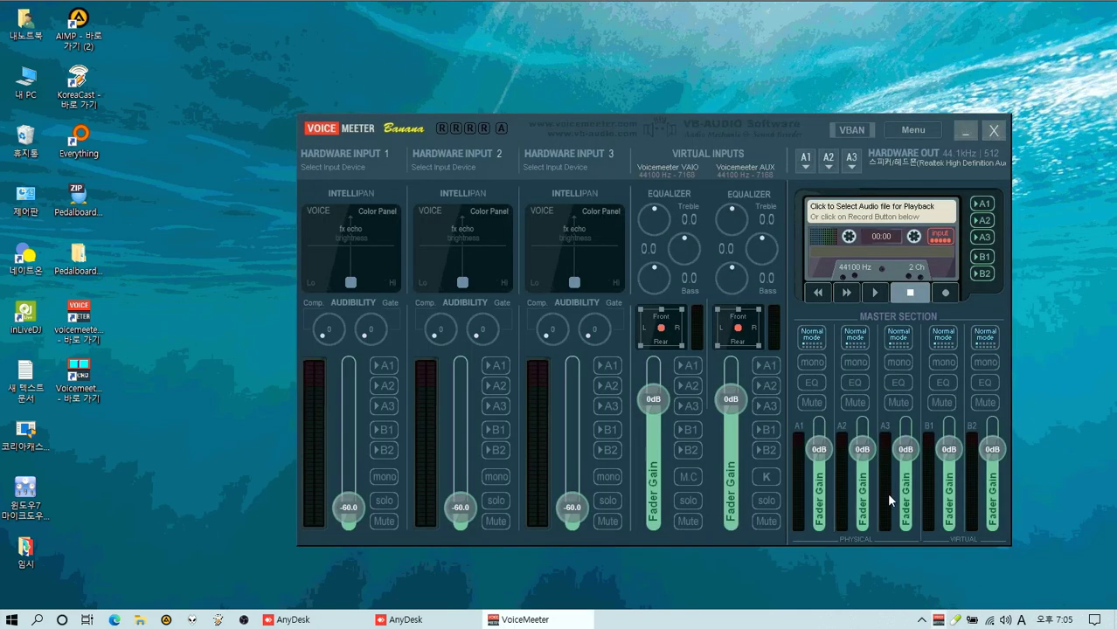
left_click(994, 131)
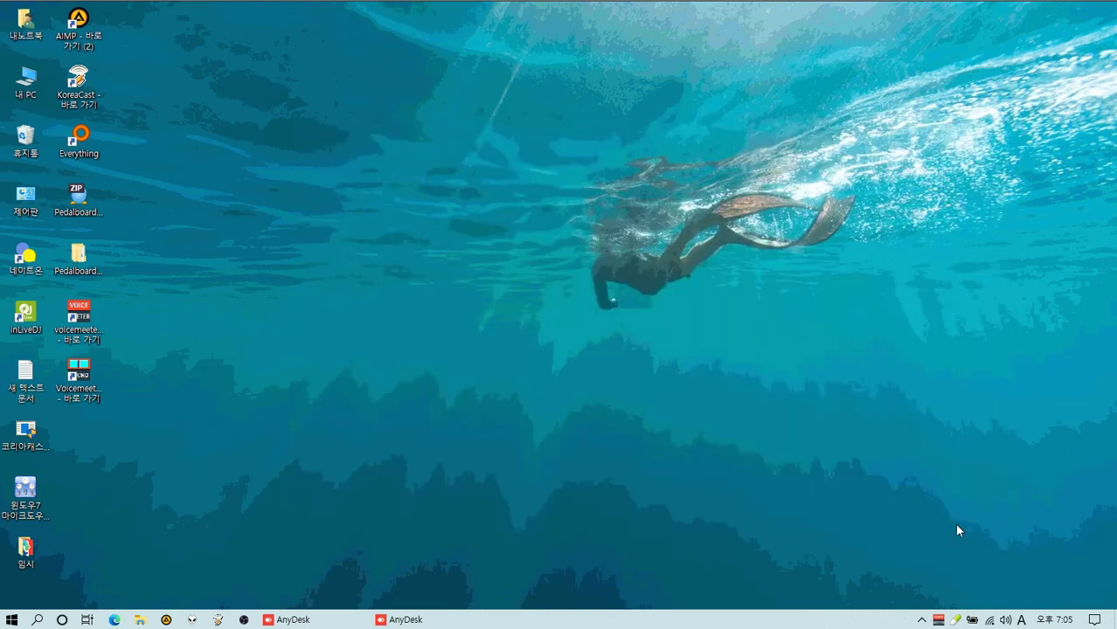
right_click(937, 619)
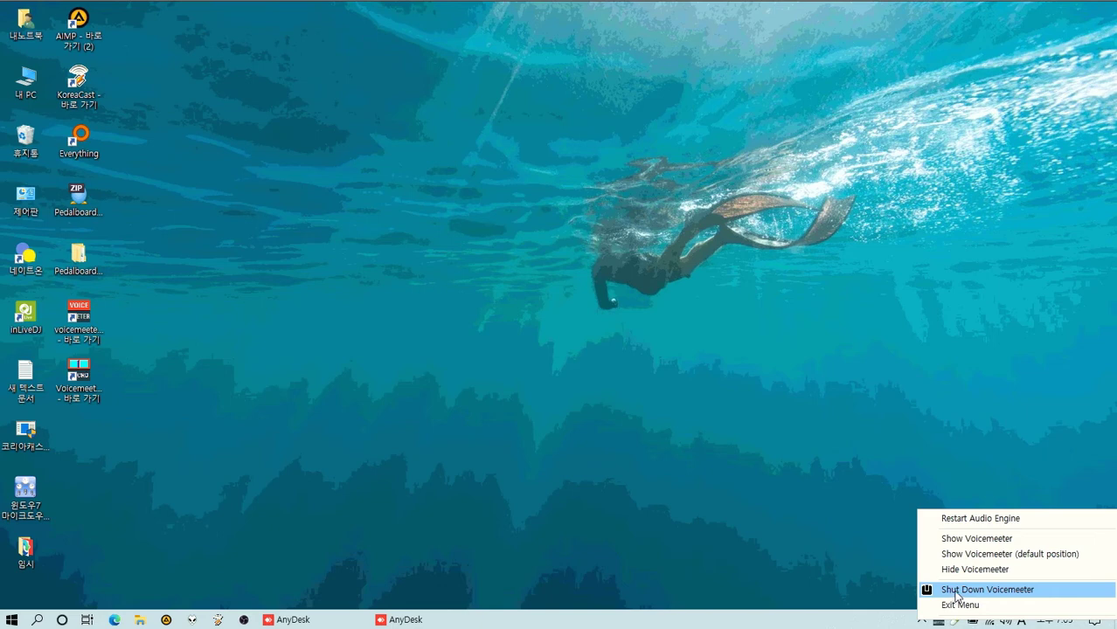
left_click(944, 591)
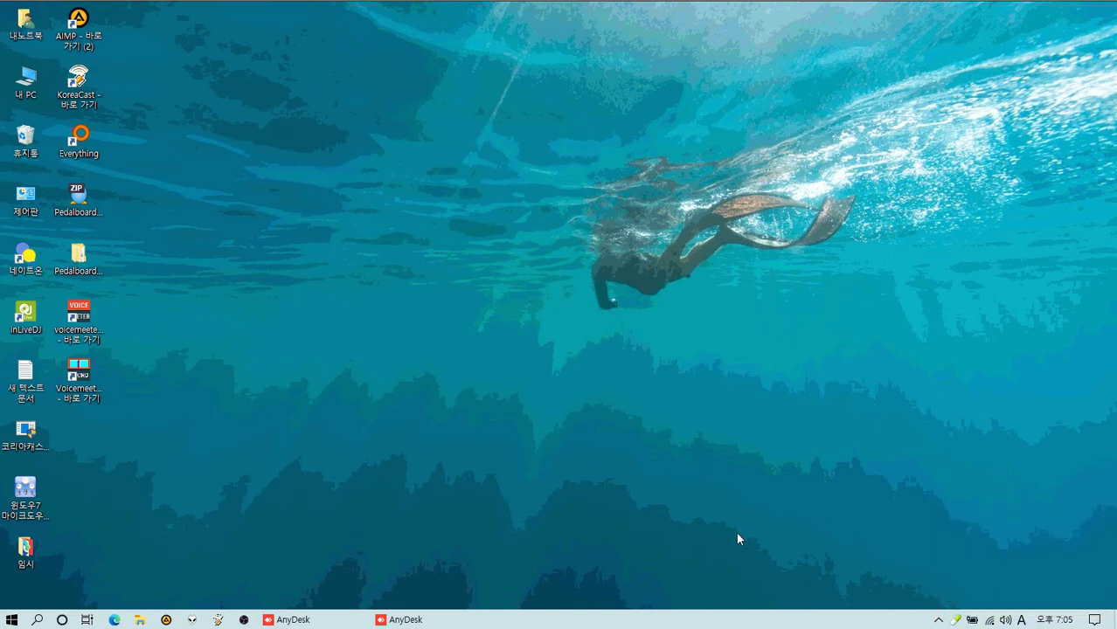
Relaunch Voicemeeter Banana from its desktop shortcut, show the mixer from the tray, and move its window higher on the desktop
double_click(84, 319)
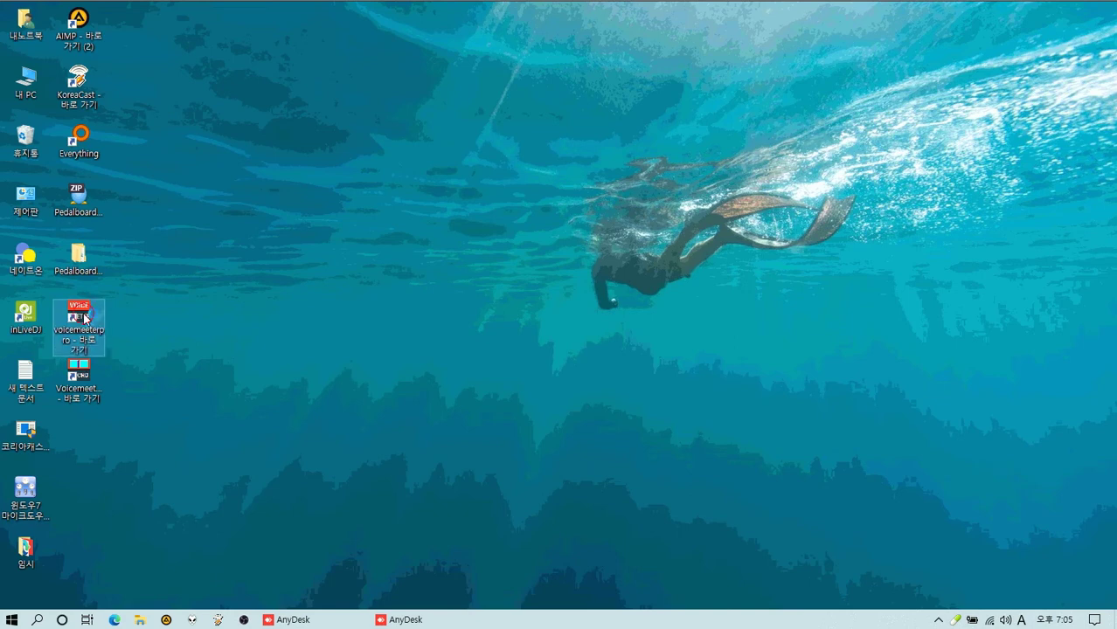
left_click(649, 383)
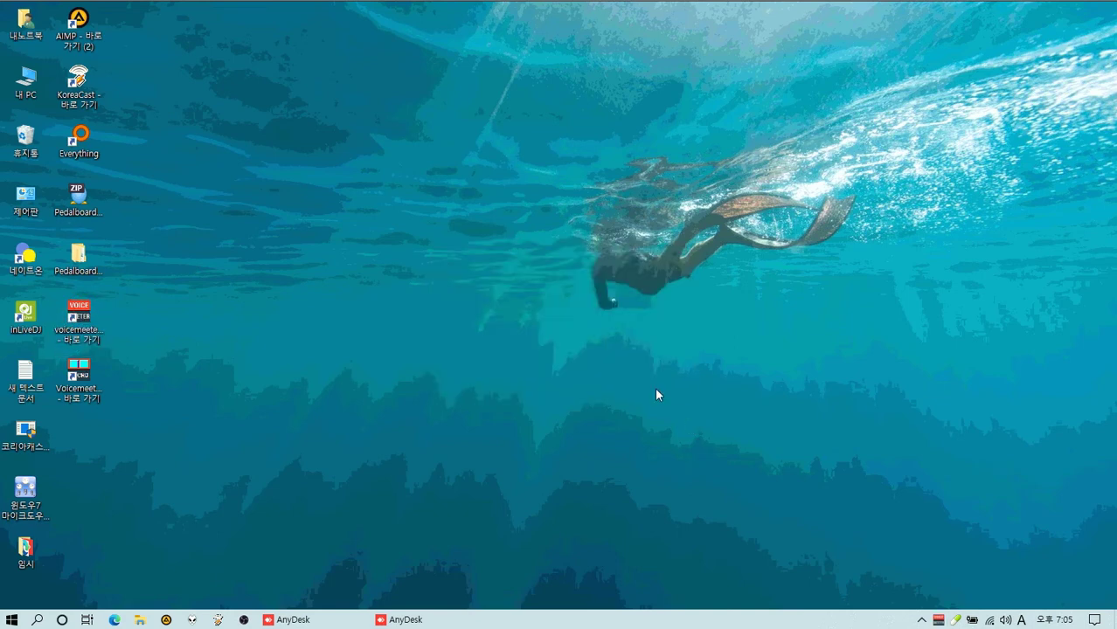
left_click(938, 619)
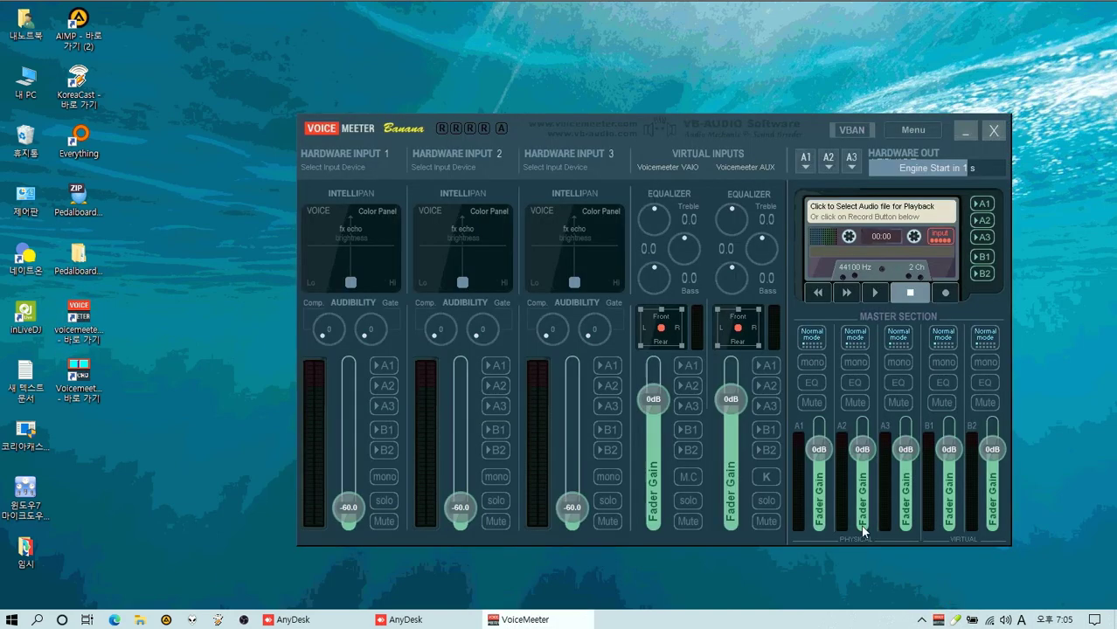
left_click_drag(723, 118, 666, 59)
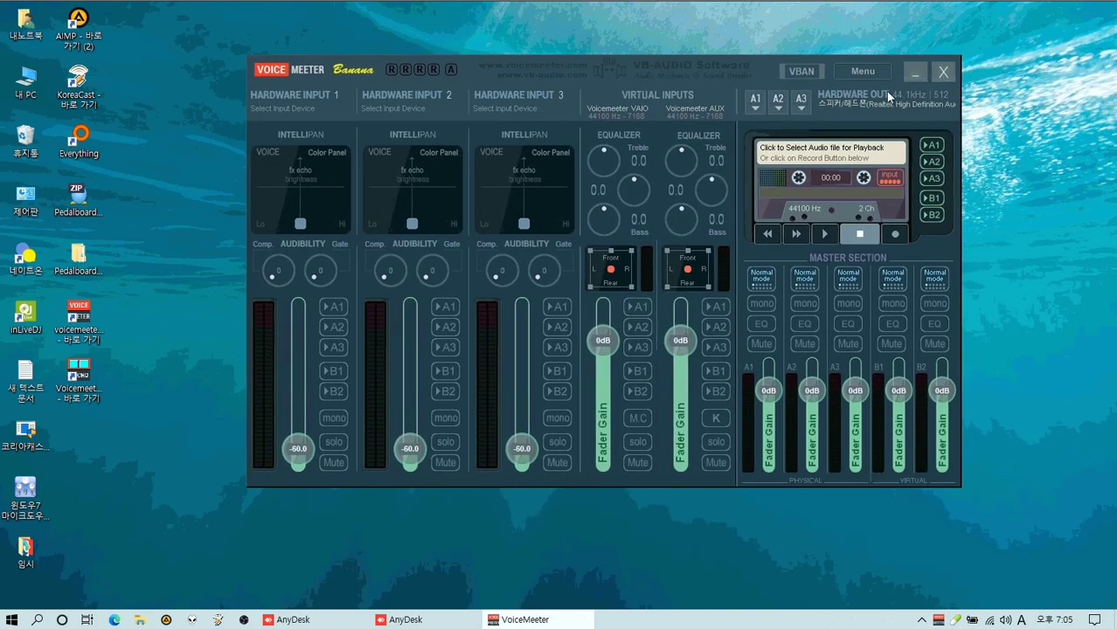
Try Voicemeeter's Run on Windows Startup option, check its state, and disable it again
left_click(868, 74)
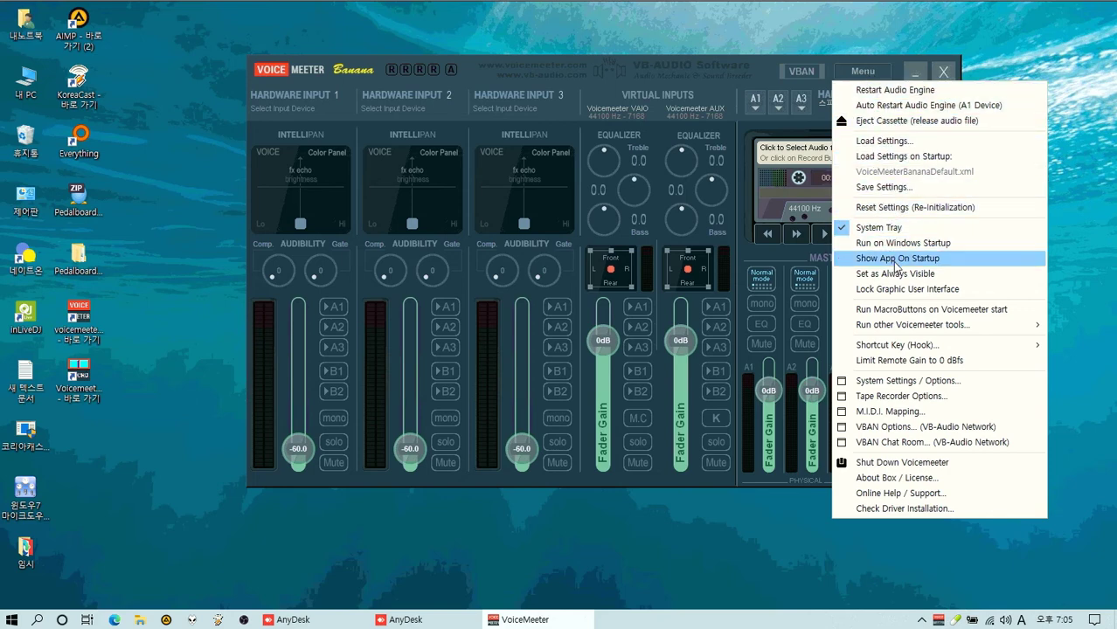
mouse_move(878, 326)
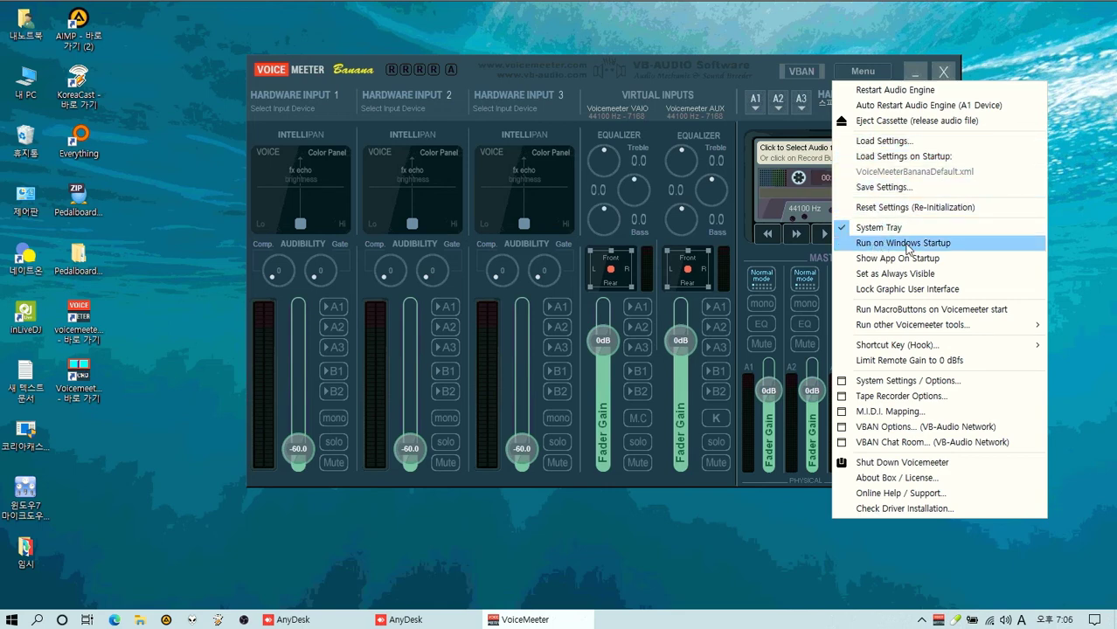
left_click(839, 246)
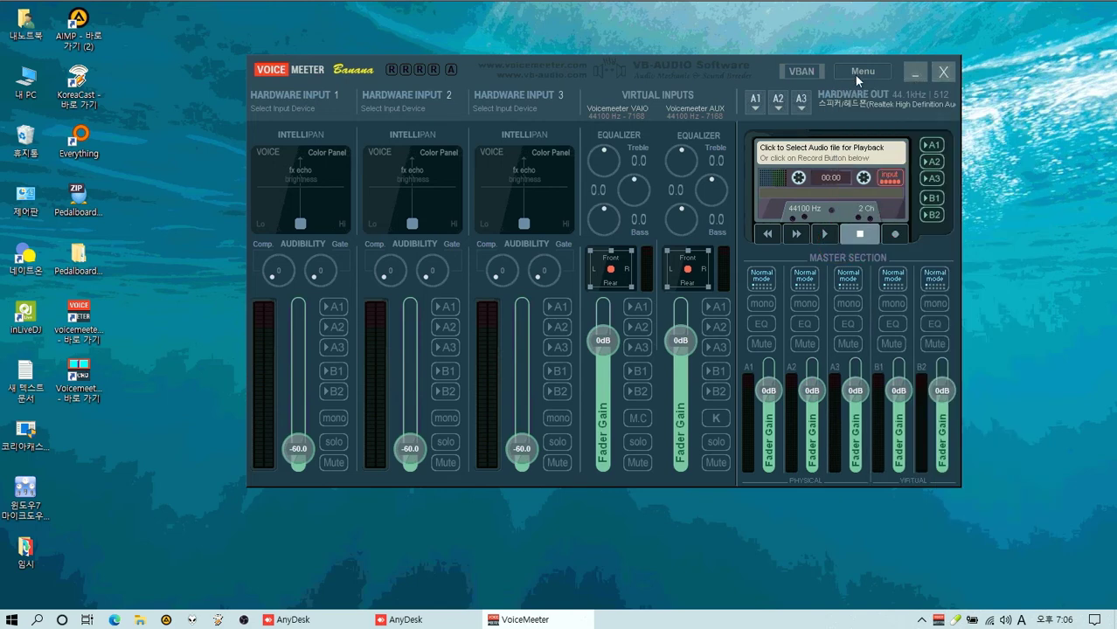
left_click(859, 73)
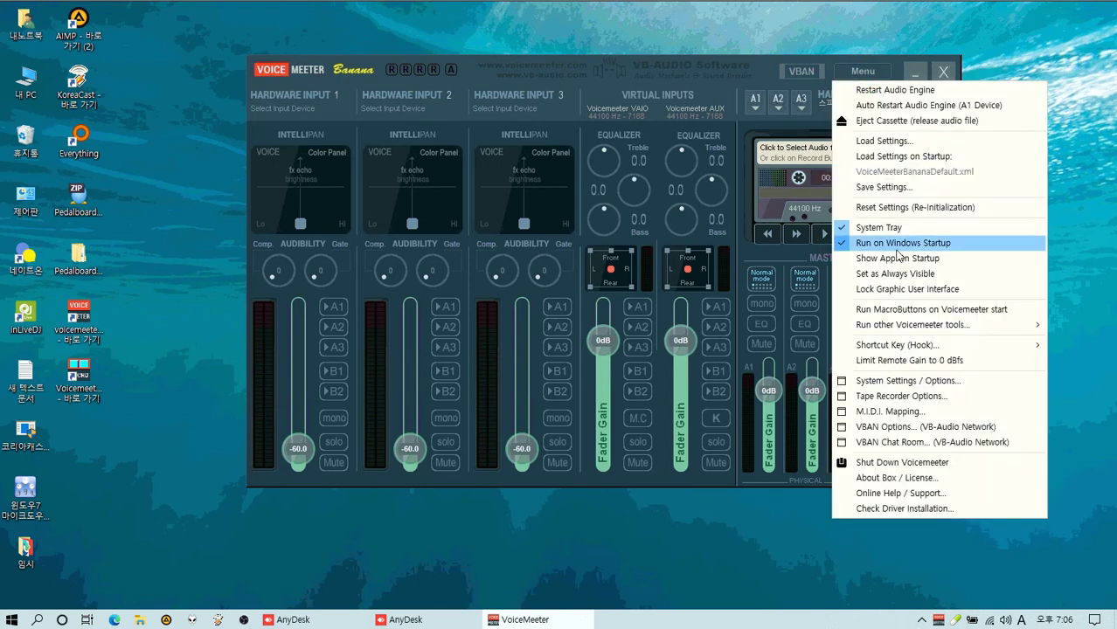
left_click(842, 247)
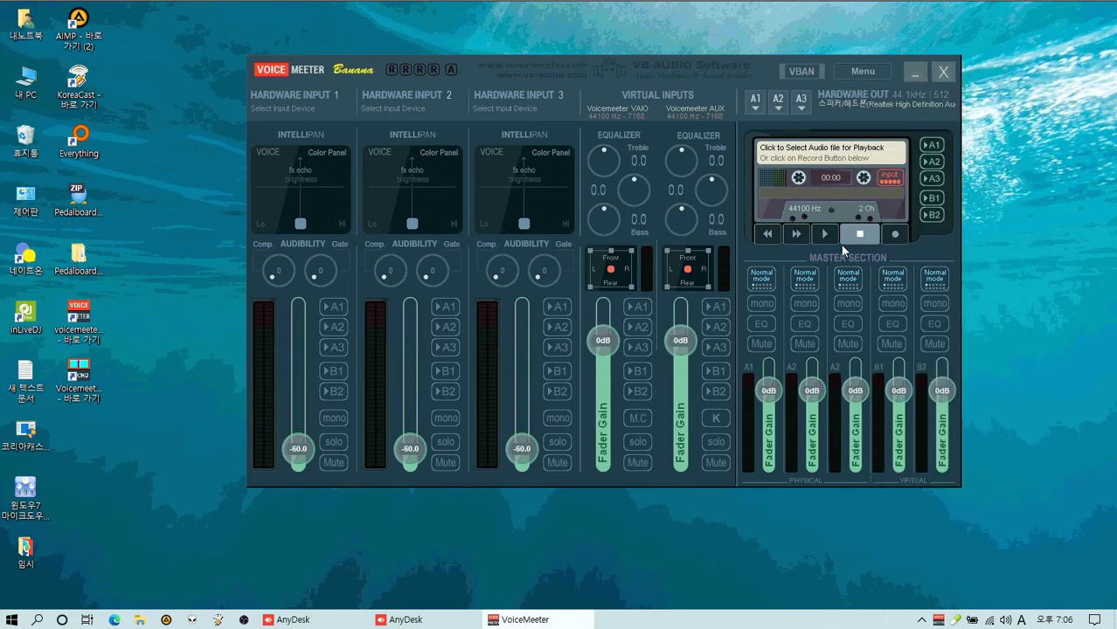
left_click(865, 74)
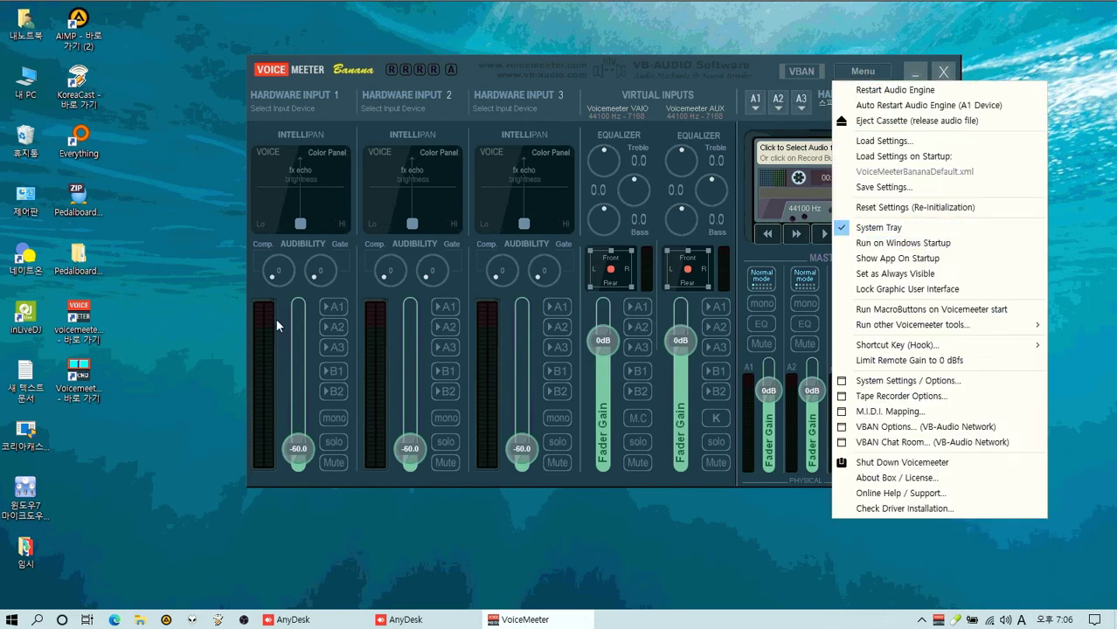
left_click(169, 369)
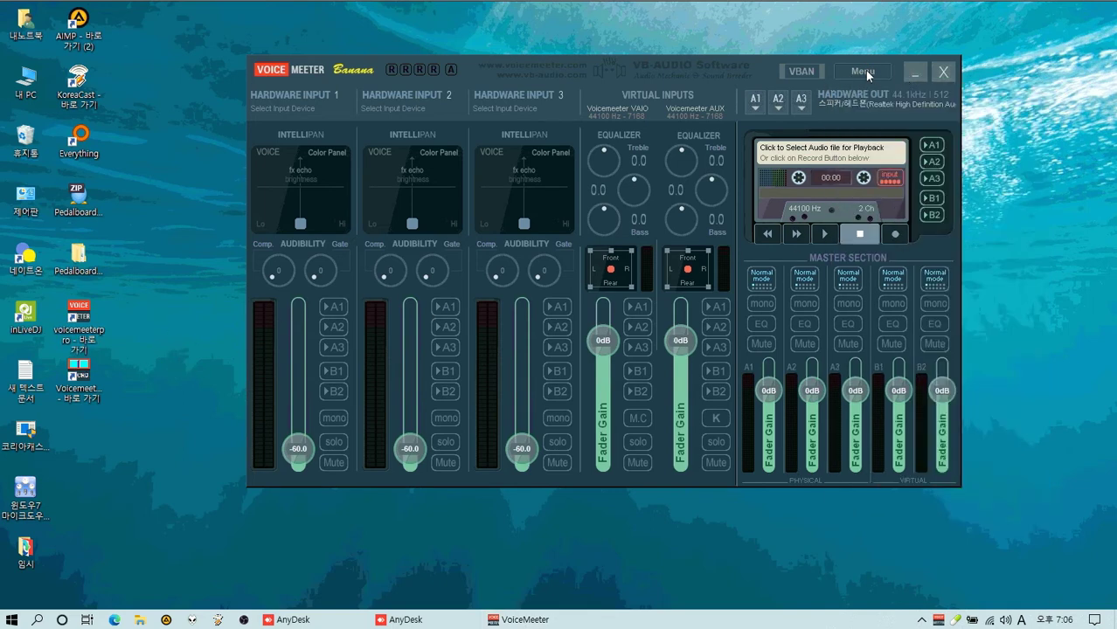
Switch Run on Windows Startup on and back off once more, select the Voicemeeter desktop shortcut, and recheck the startup options
left_click(865, 70)
left_click(848, 246)
left_click(863, 71)
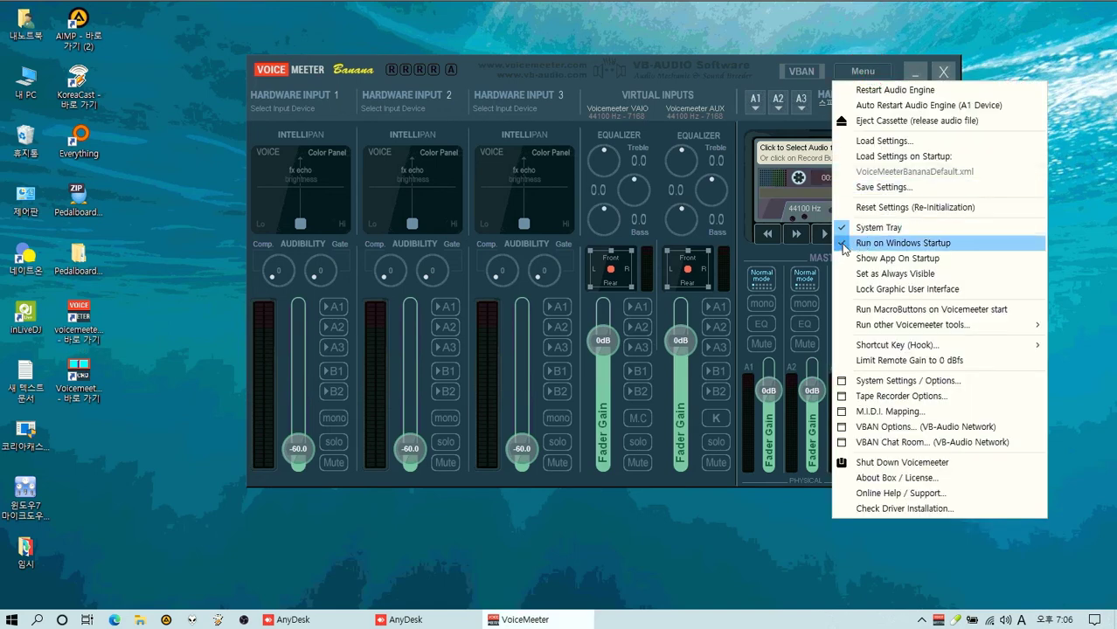
left_click(844, 248)
left_click(866, 70)
left_click(79, 325)
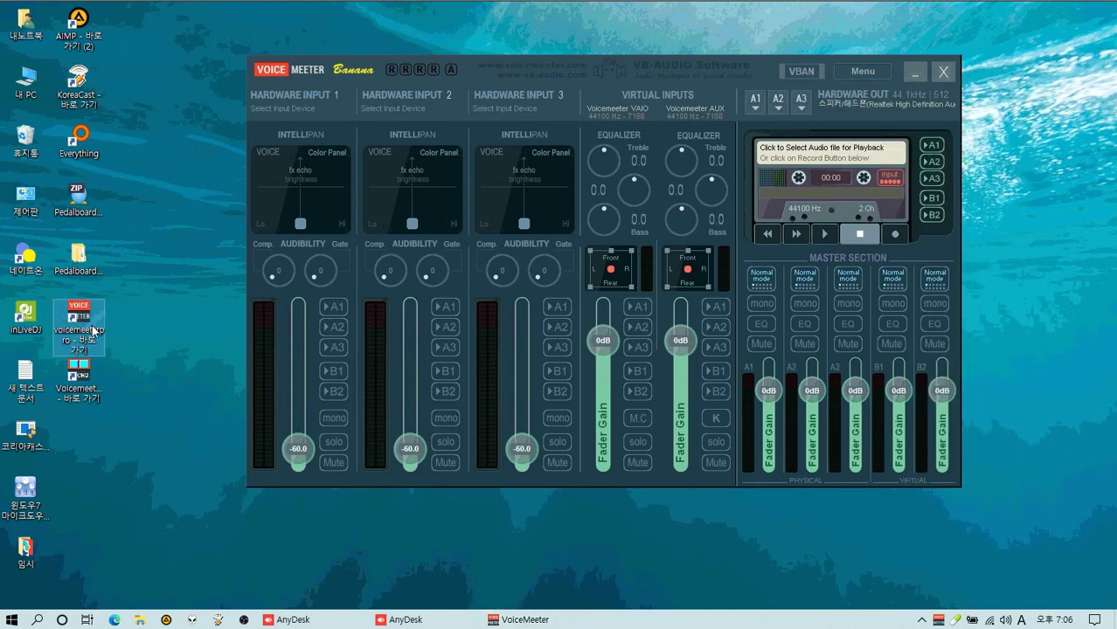
left_click(78, 325)
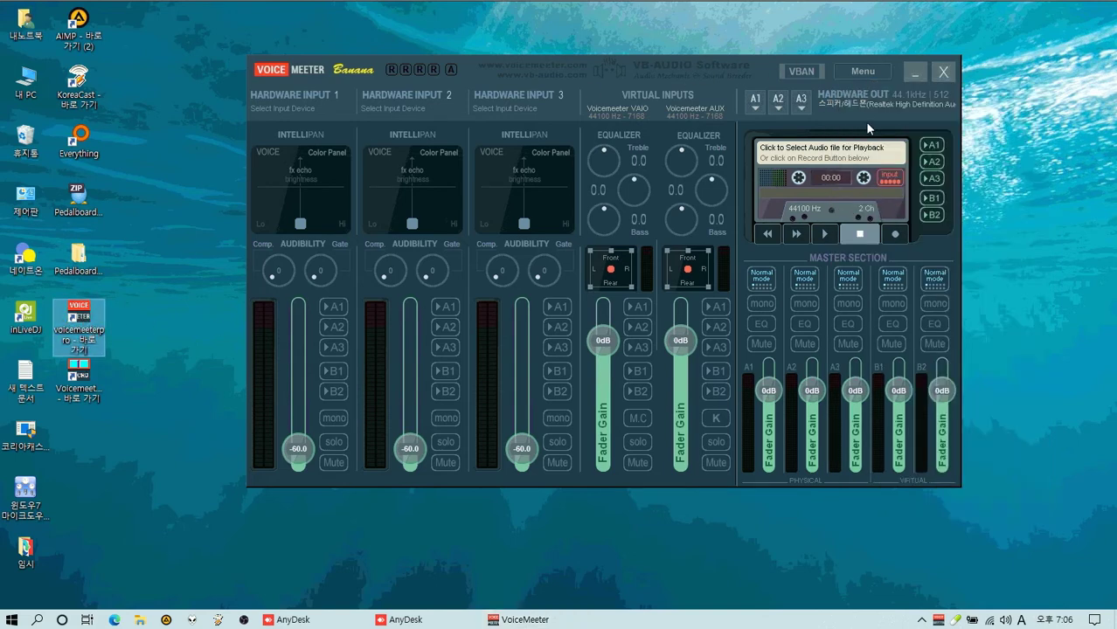
left_click(859, 72)
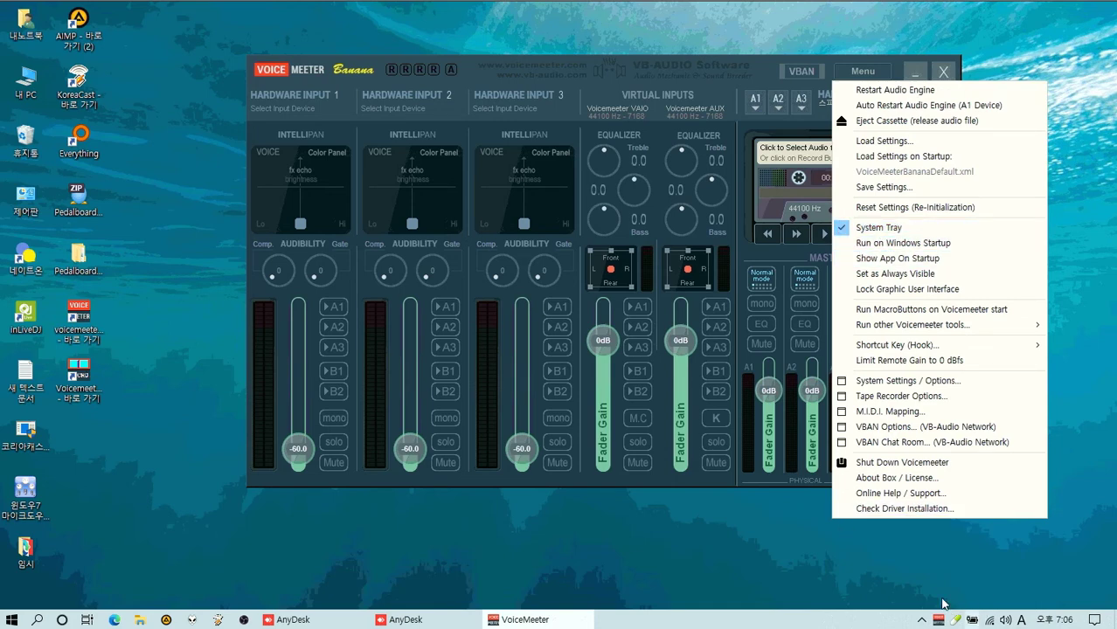
left_click(846, 539)
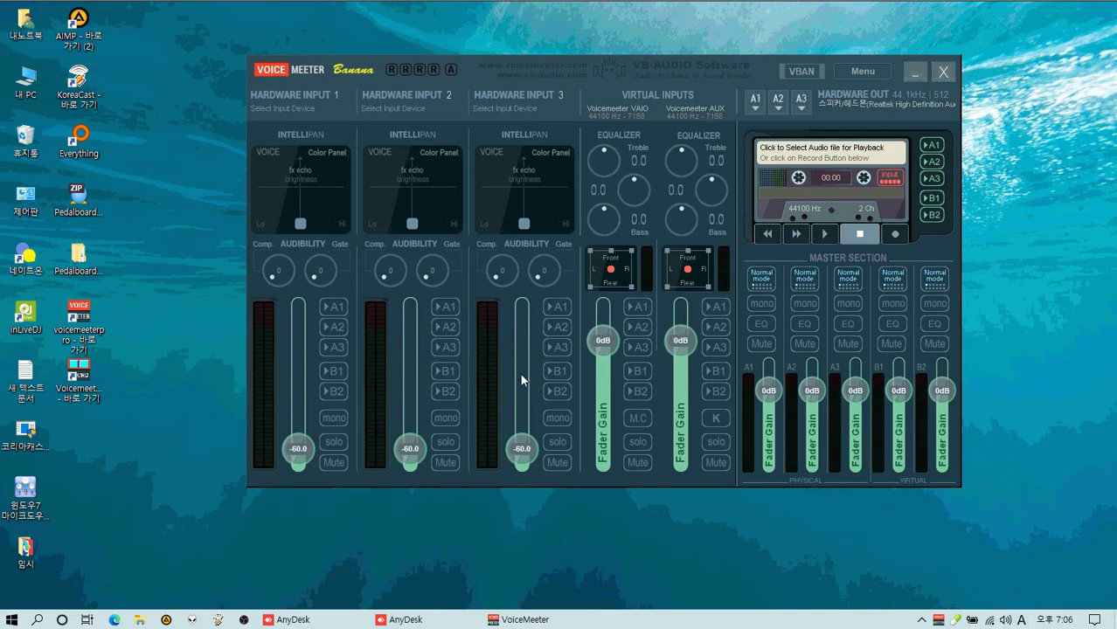
Move the mixer window slightly lower, then try adjusting the A1 master fader and reset it to 0 dB
mouse_move(690, 73)
left_mouse_down()
mouse_move(673, 70)
mouse_move(688, 95)
mouse_move(720, 83)
mouse_move(691, 87)
left_mouse_up()
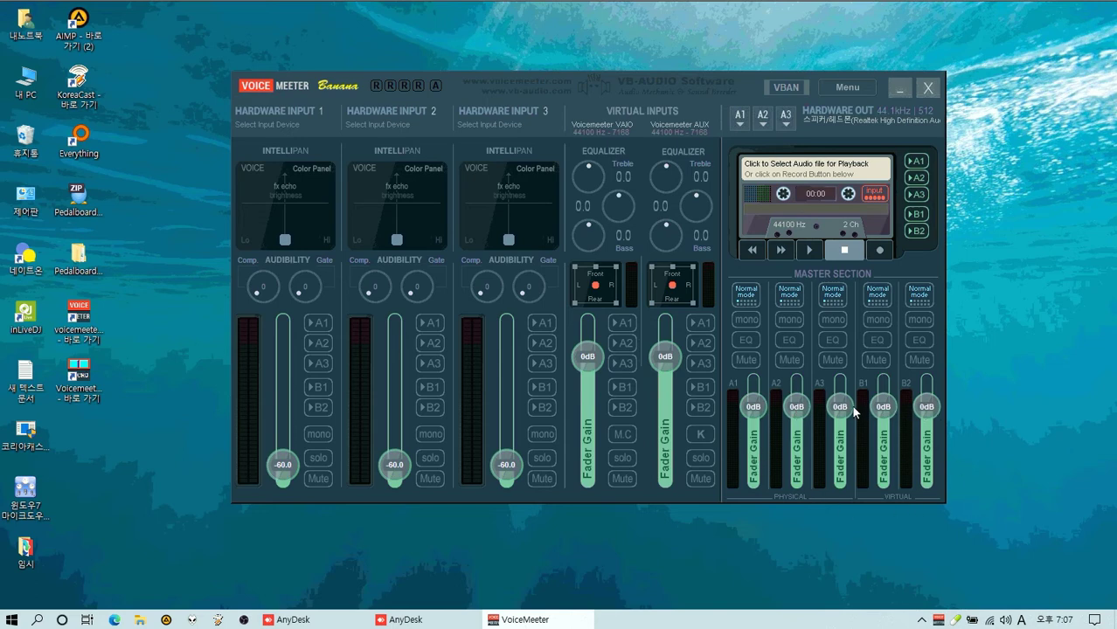
mouse_move(759, 417)
left_mouse_down()
mouse_move(761, 523)
mouse_move(757, 398)
left_mouse_up()
double_click(757, 398)
Switch to foobar2000 and move the Voicemeeter mixer window beside its playlist so both are visible
left_click(191, 619)
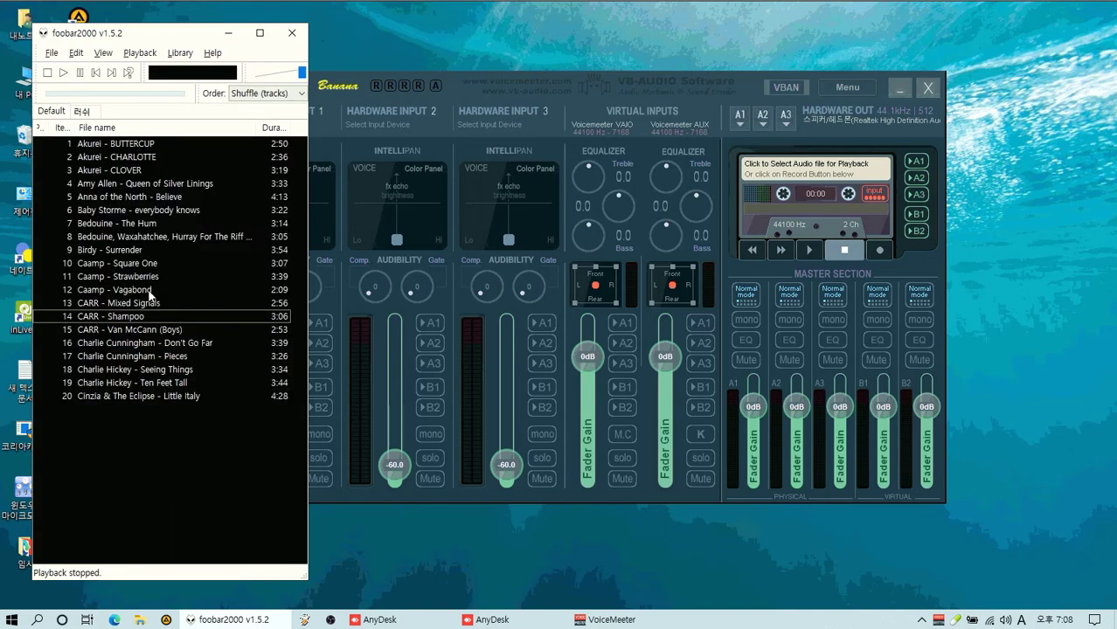
left_click_drag(584, 82, 693, 89)
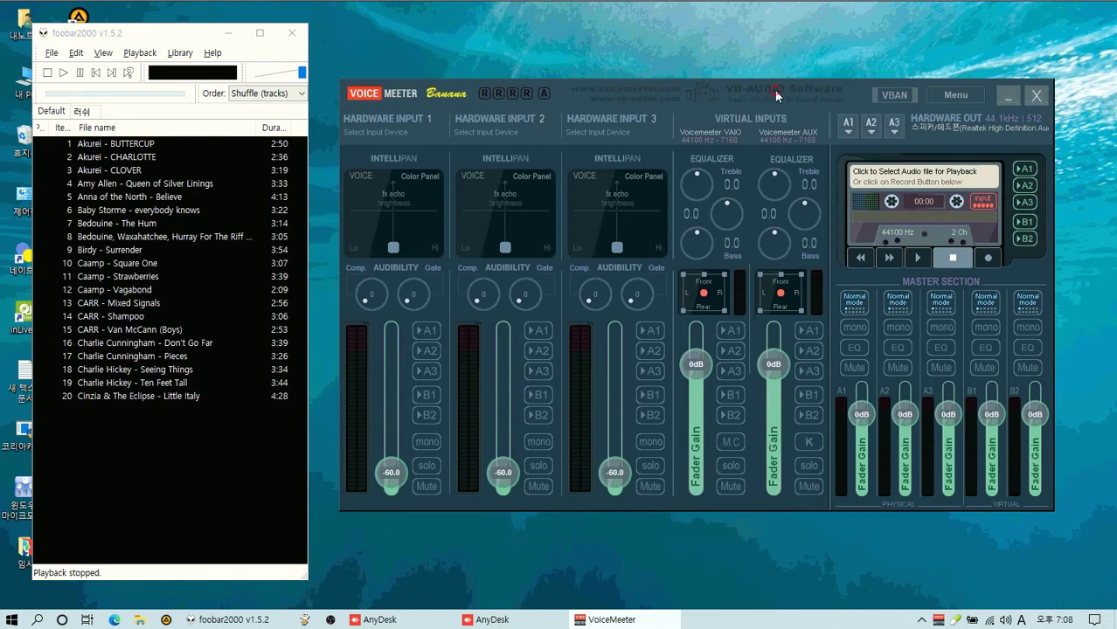
Set foobar2000's output device to DS : VoiceMeeter Aux Input (VB-Audio VoiceMeeter AUX VAIO) and test it by briefly playing CARR - Mixed Signals
left_click_drag(774, 90, 740, 82)
left_click(51, 53)
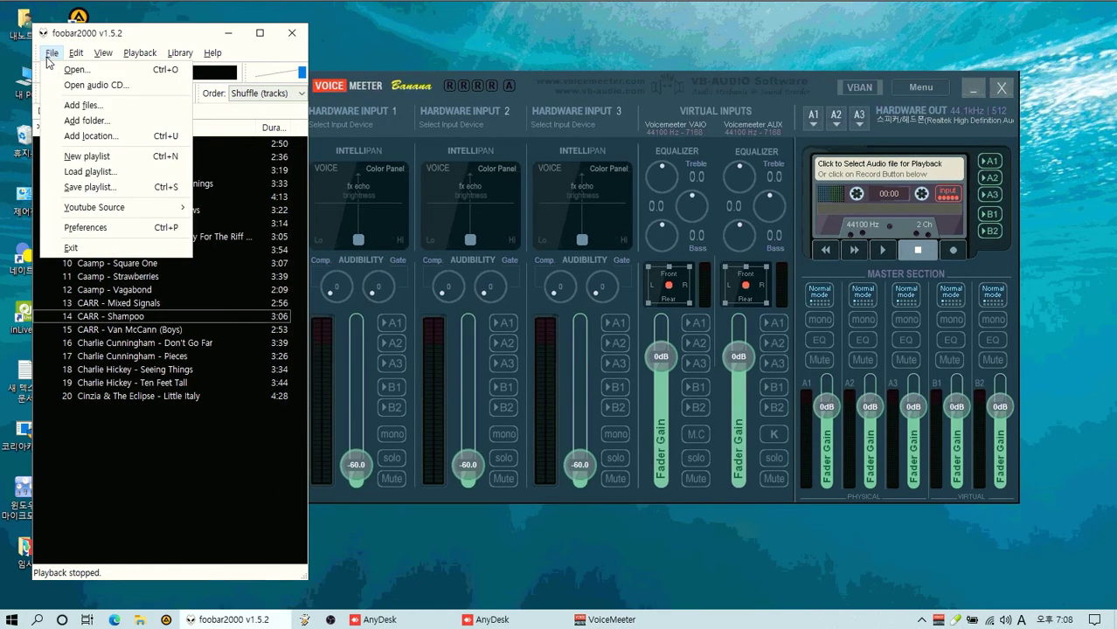
left_click(75, 228)
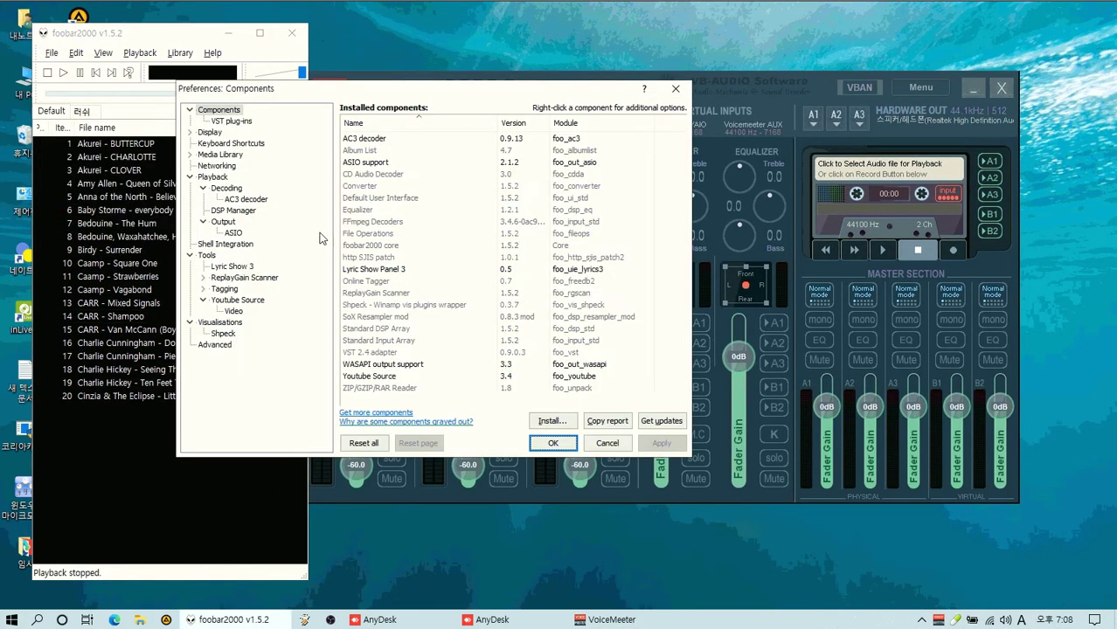
left_click(222, 221)
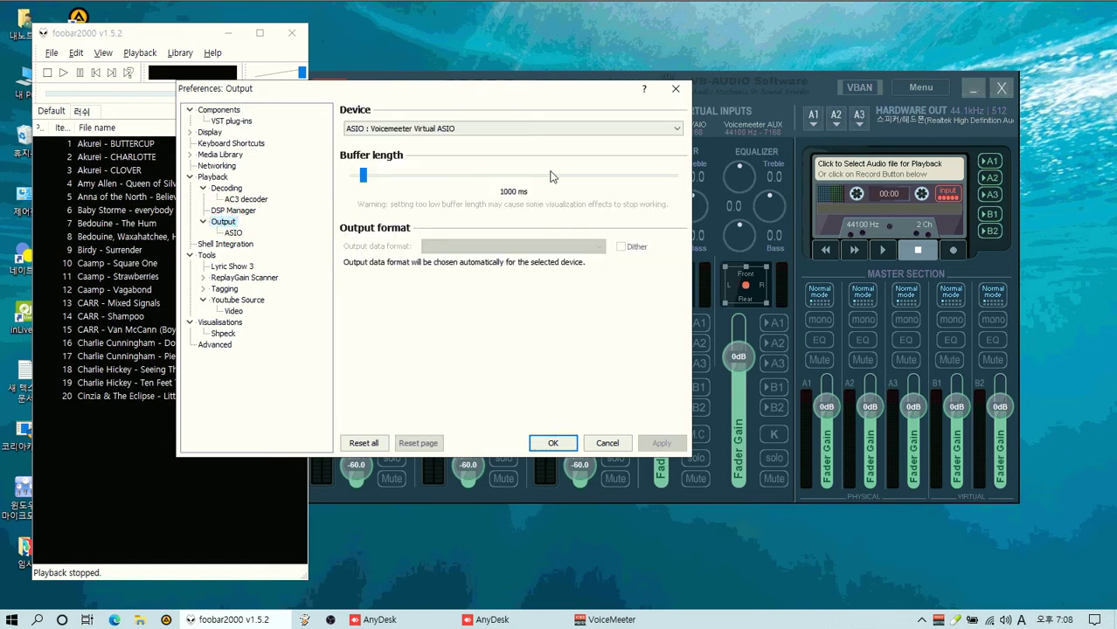
left_click(609, 129)
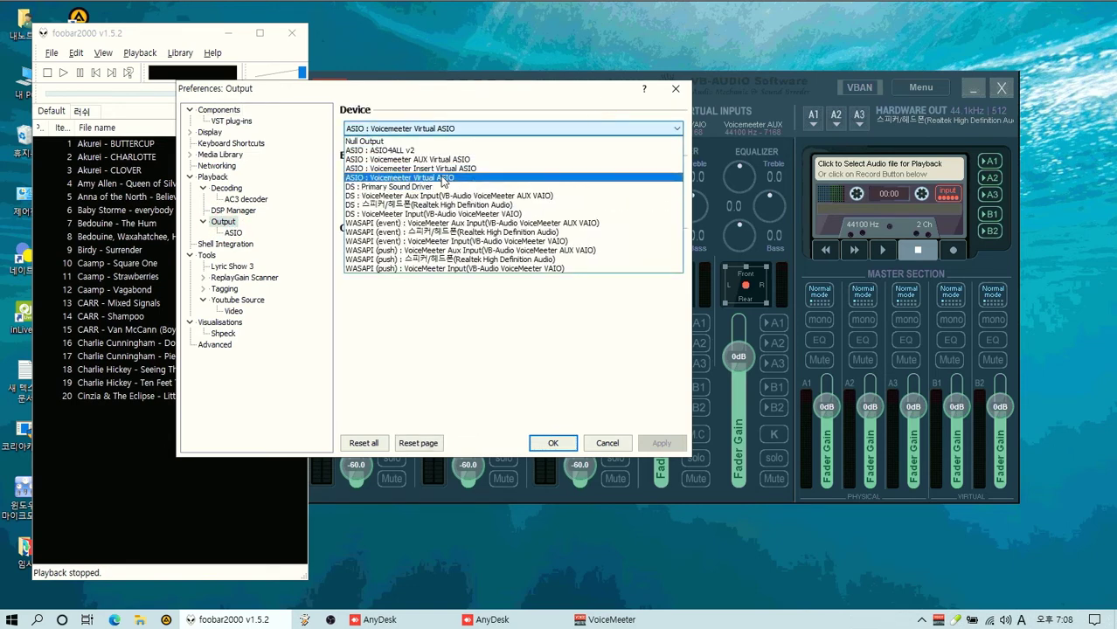
left_click(416, 196)
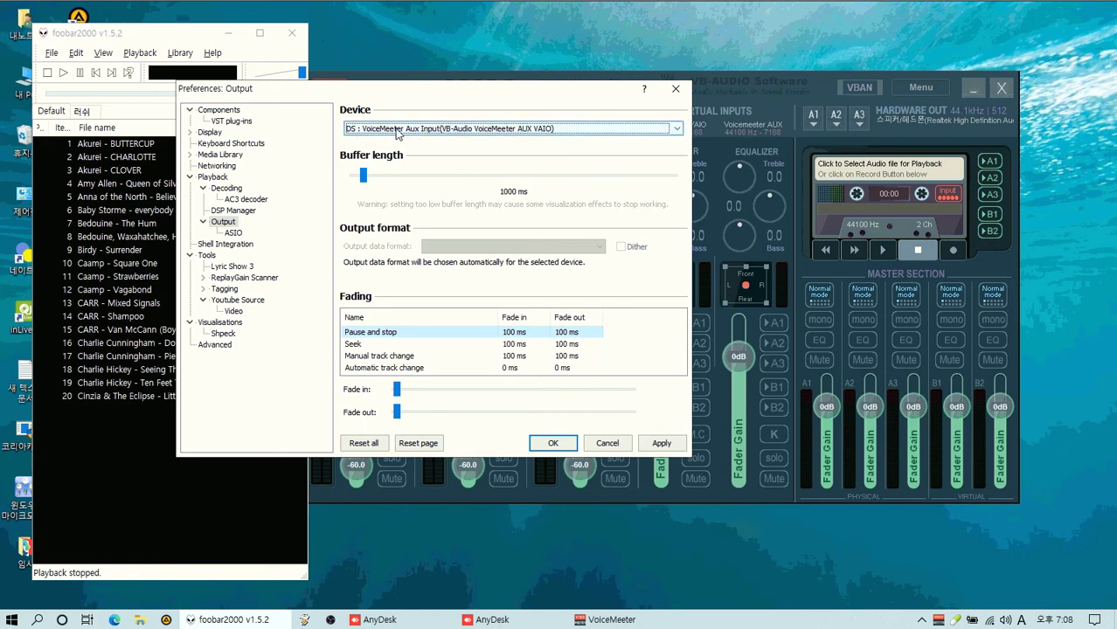
left_click(661, 443)
left_click(554, 444)
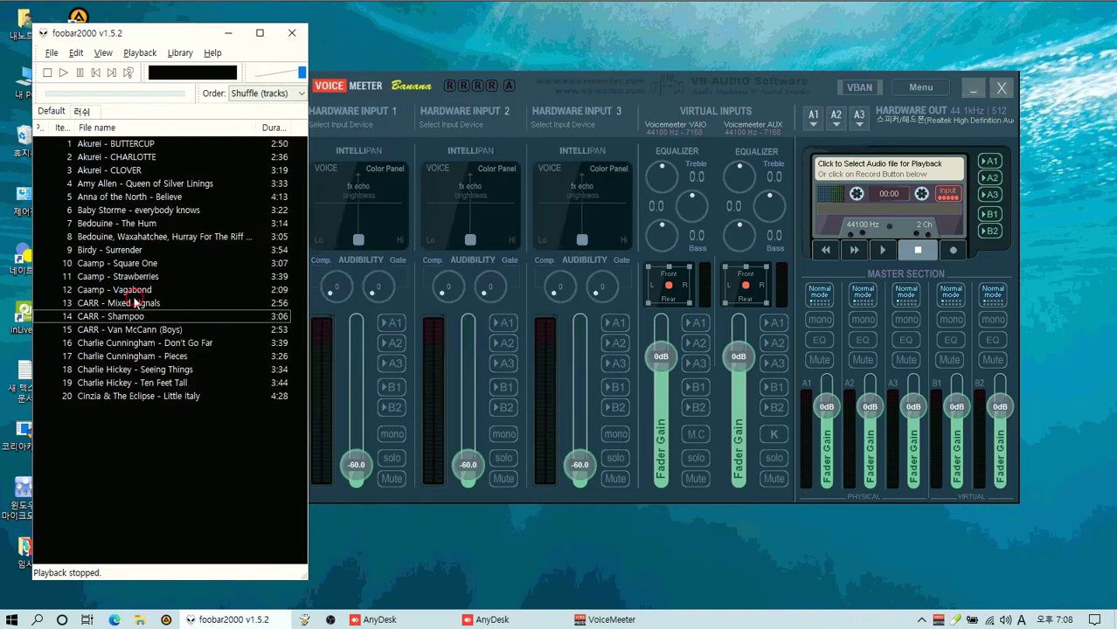
double_click(197, 304)
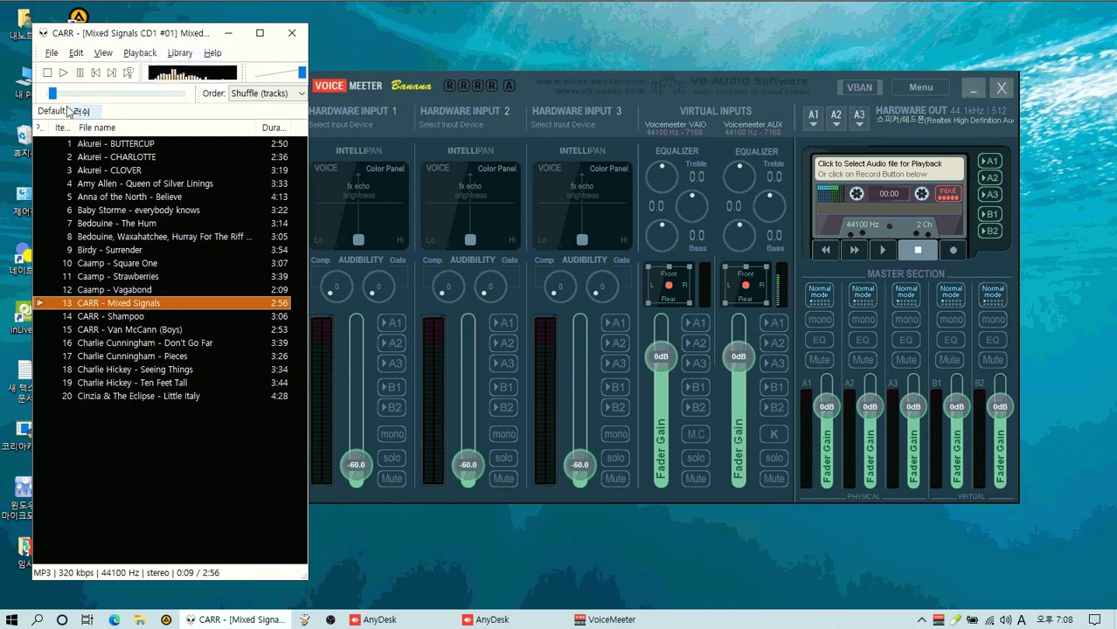
left_click(47, 73)
Change foobar2000's output device to DS : VoiceMeeter Input (VB-Audio VoiceMeeter VAIO) and apply the preference
left_click(52, 53)
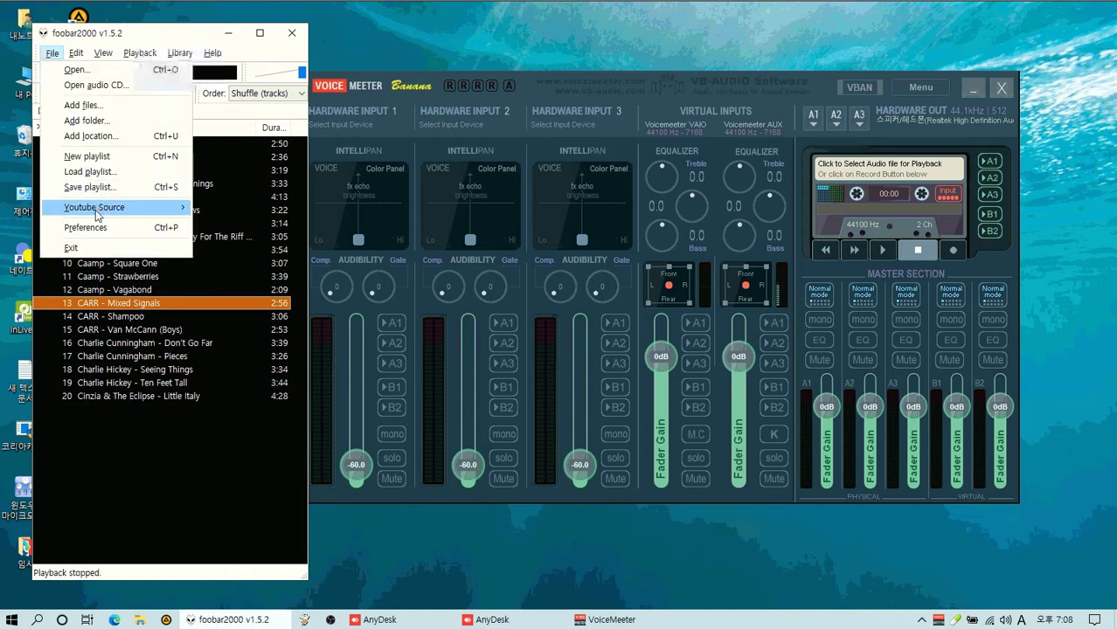
left_click(85, 228)
left_click(652, 128)
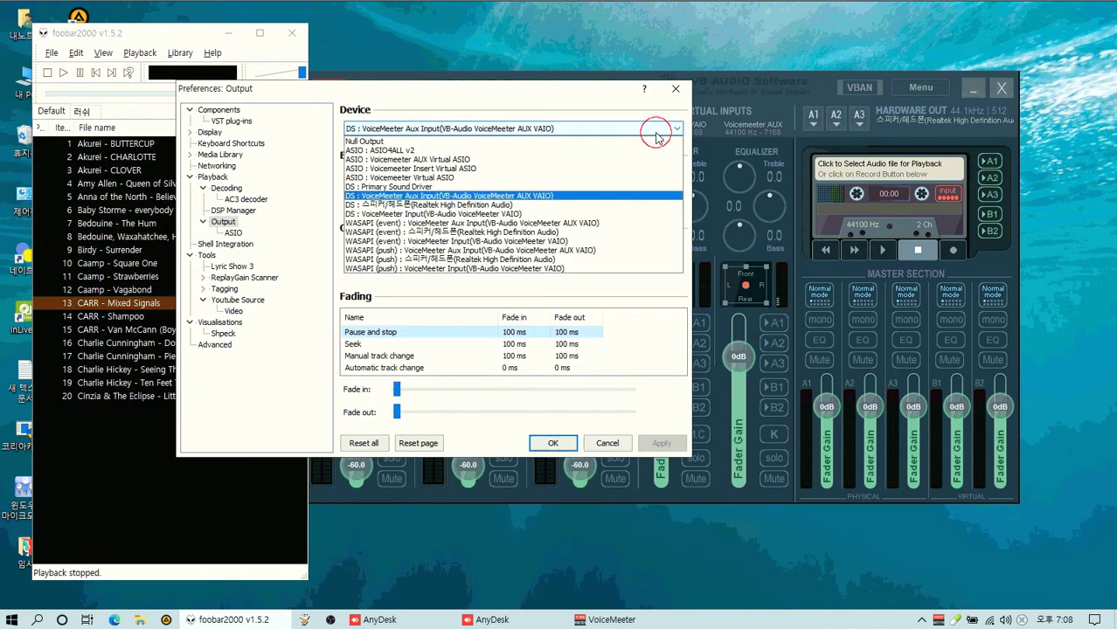
left_click(546, 214)
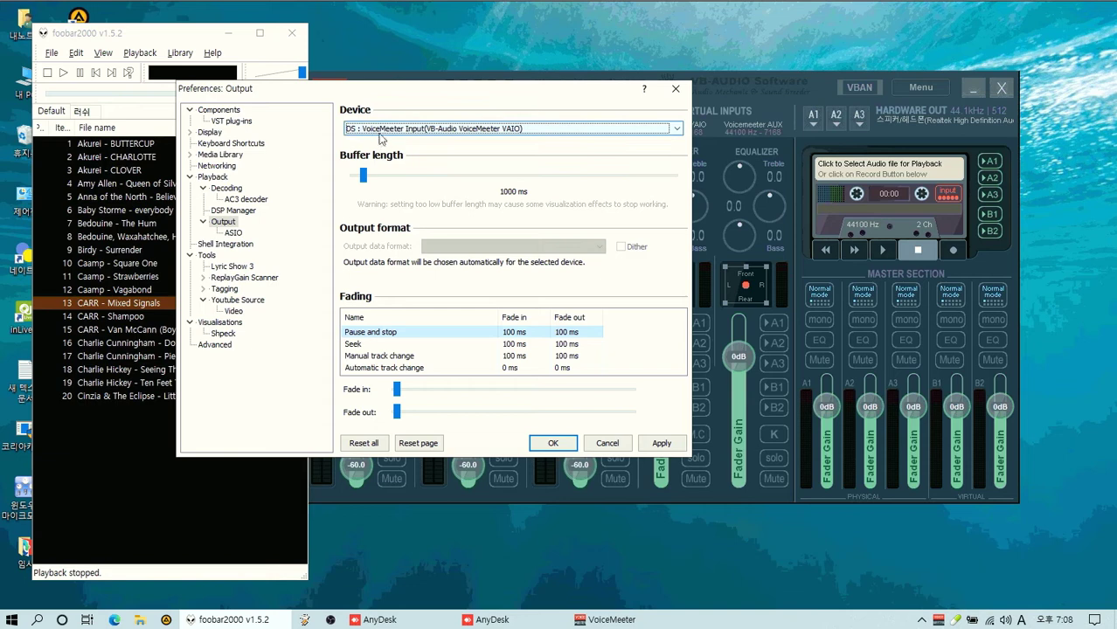
left_click(662, 444)
left_click(553, 443)
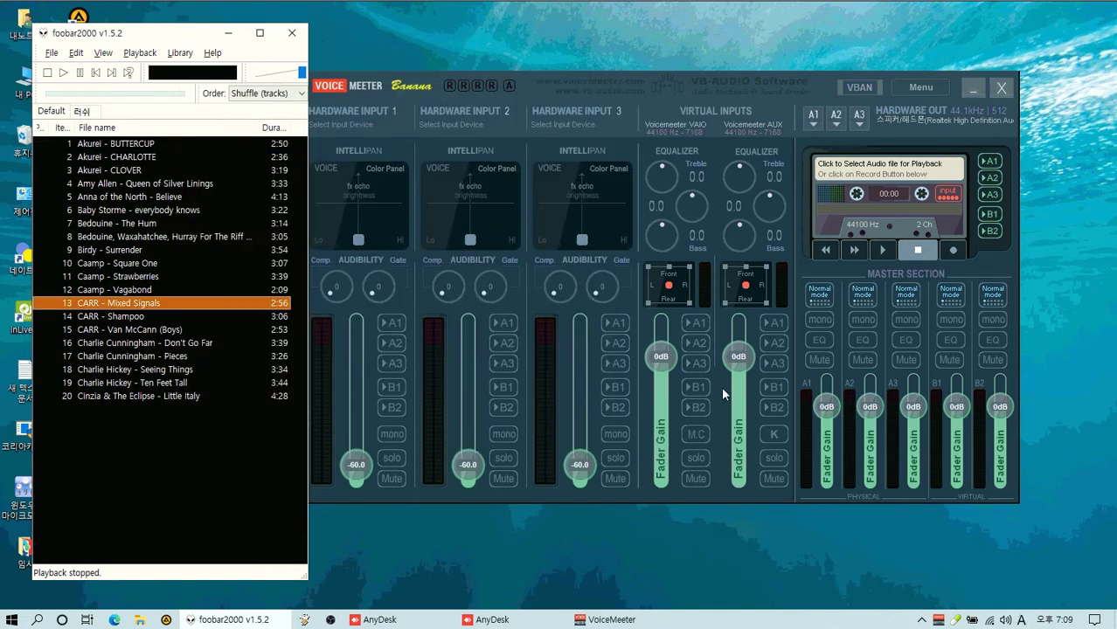
Test-play CARR - Mixed Signals with the mixer moved clear of the playlist, and close foobar2000 when done
double_click(112, 306)
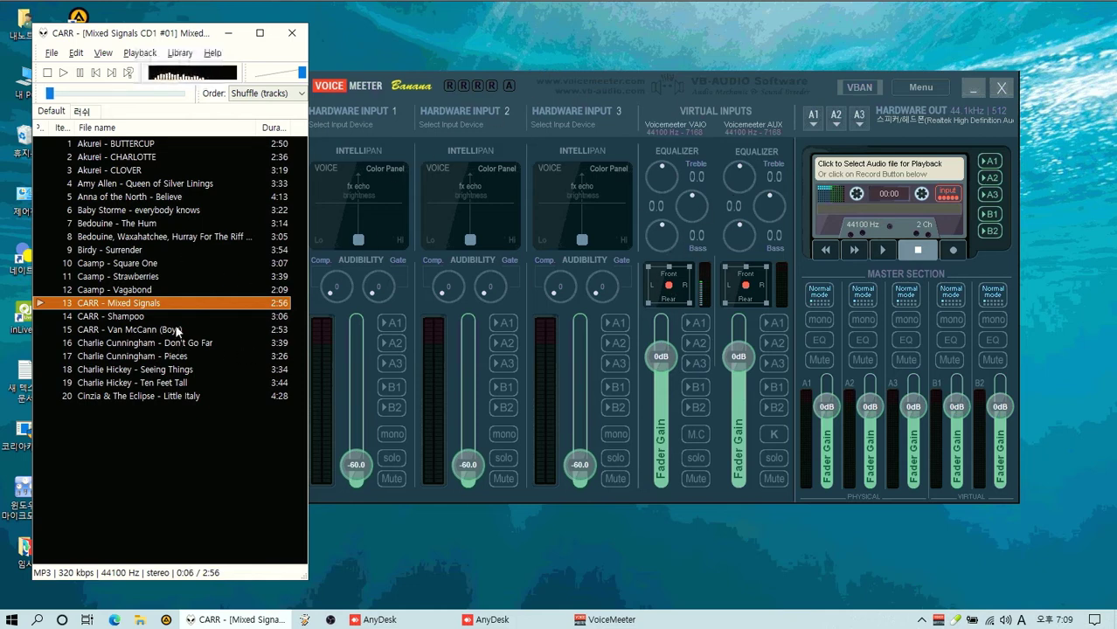
left_click_drag(746, 86, 776, 87)
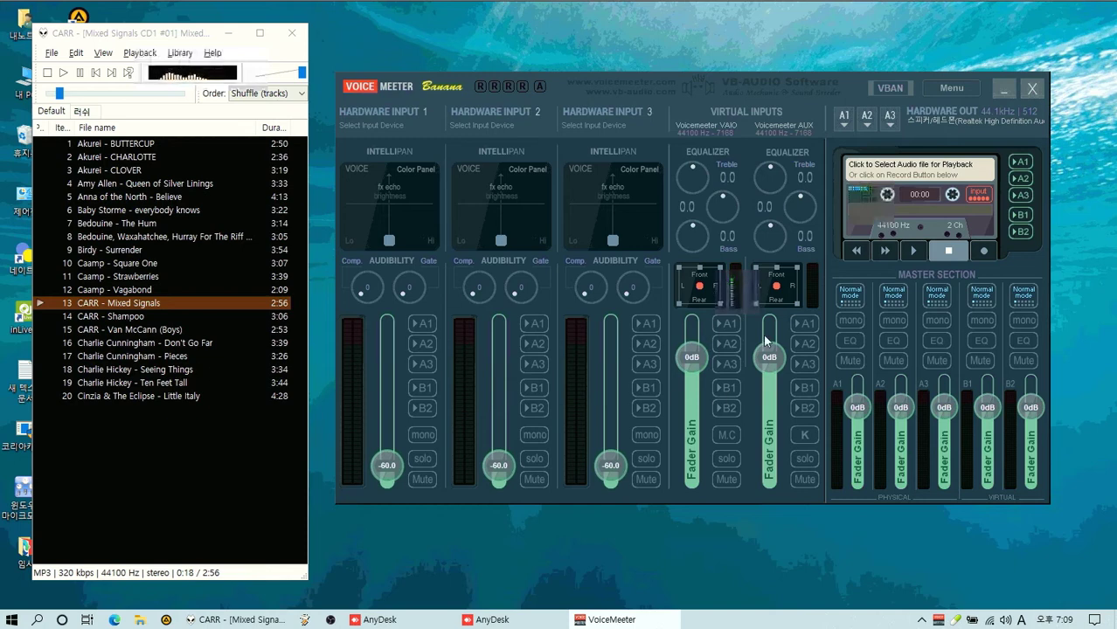
left_click(48, 74)
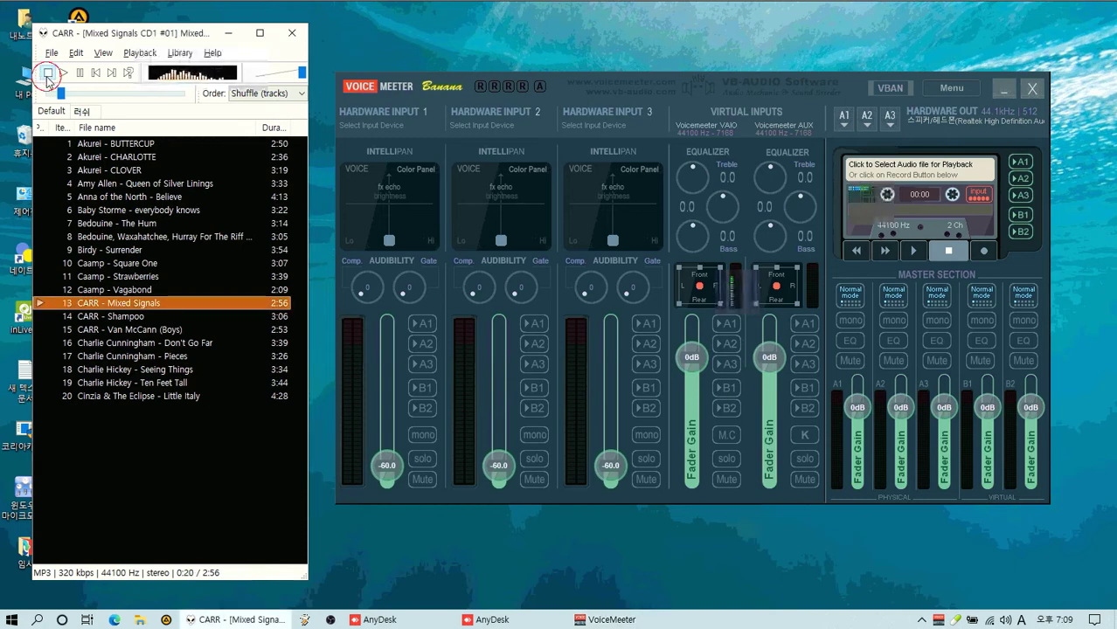
left_click(292, 33)
Move the mixer window to mid-screen and set hardware output A1 to MME: 스피커/헤드폰(Realtek High Definition
left_click_drag(834, 83, 667, 104)
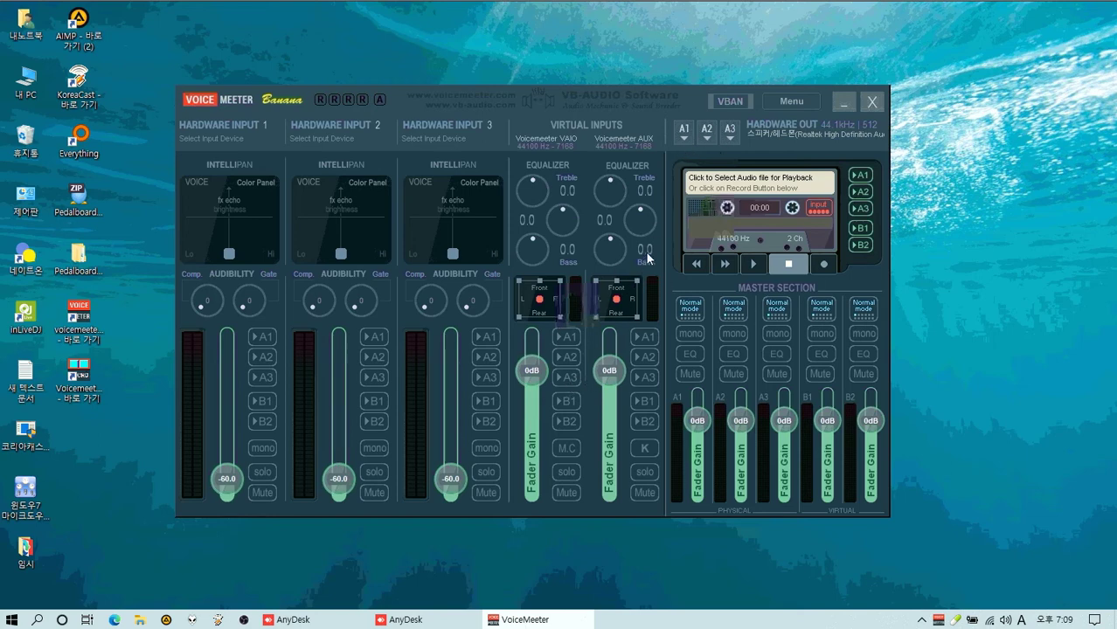
left_click(685, 133)
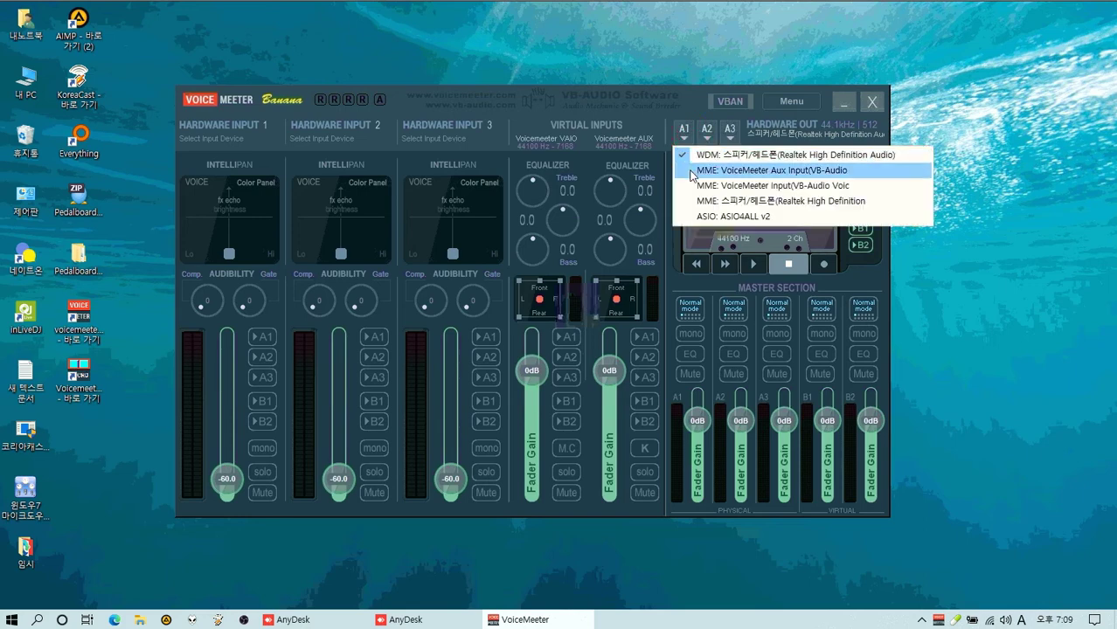
left_click(708, 207)
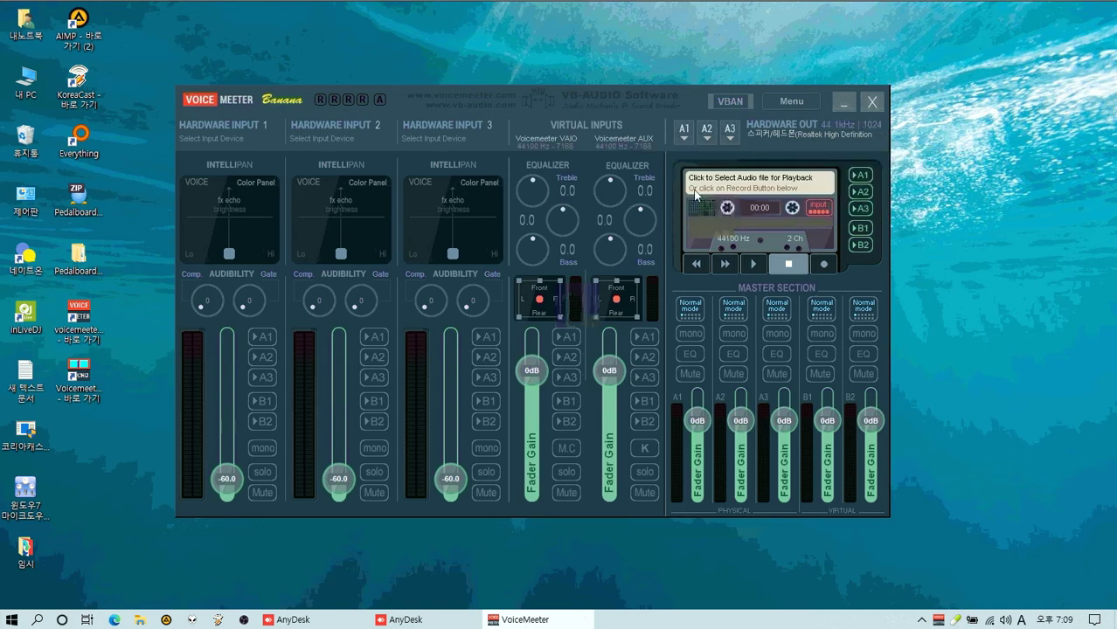
Review the devices available for hardware output A1, reselecting the MME Realtek speaker/headphone device
left_click(684, 133)
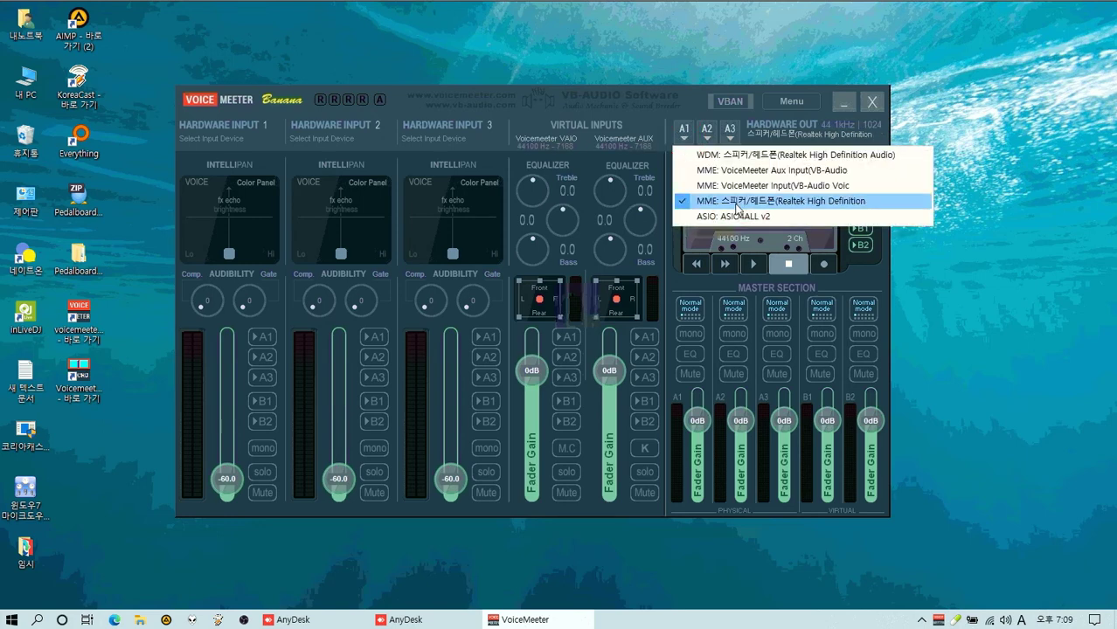
left_click(736, 203)
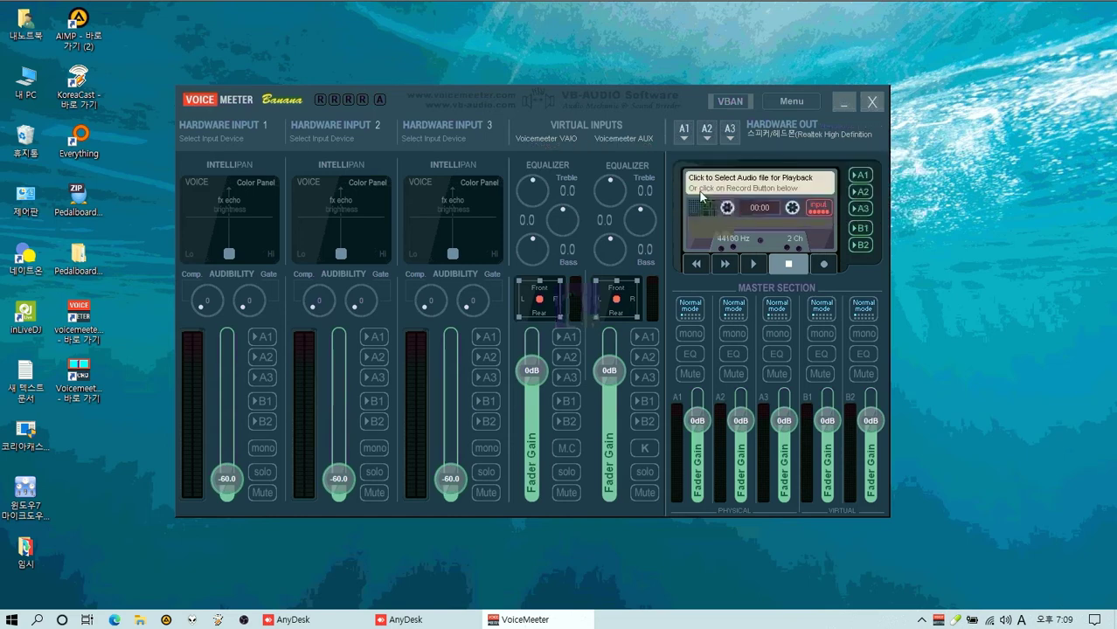
left_click(686, 132)
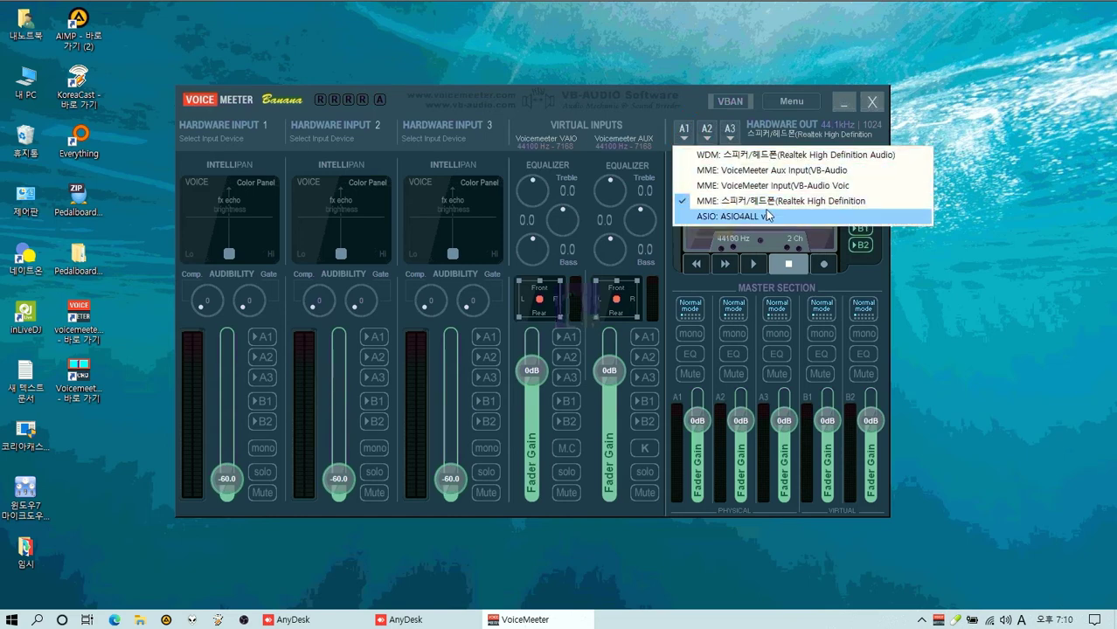
left_click(664, 103)
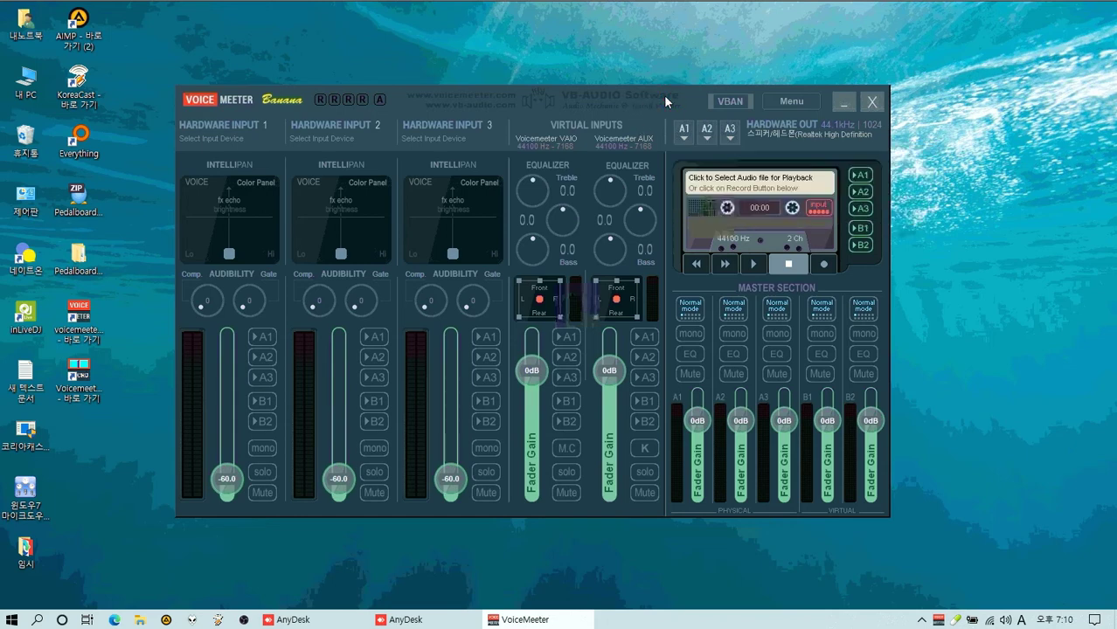
left_click(685, 136)
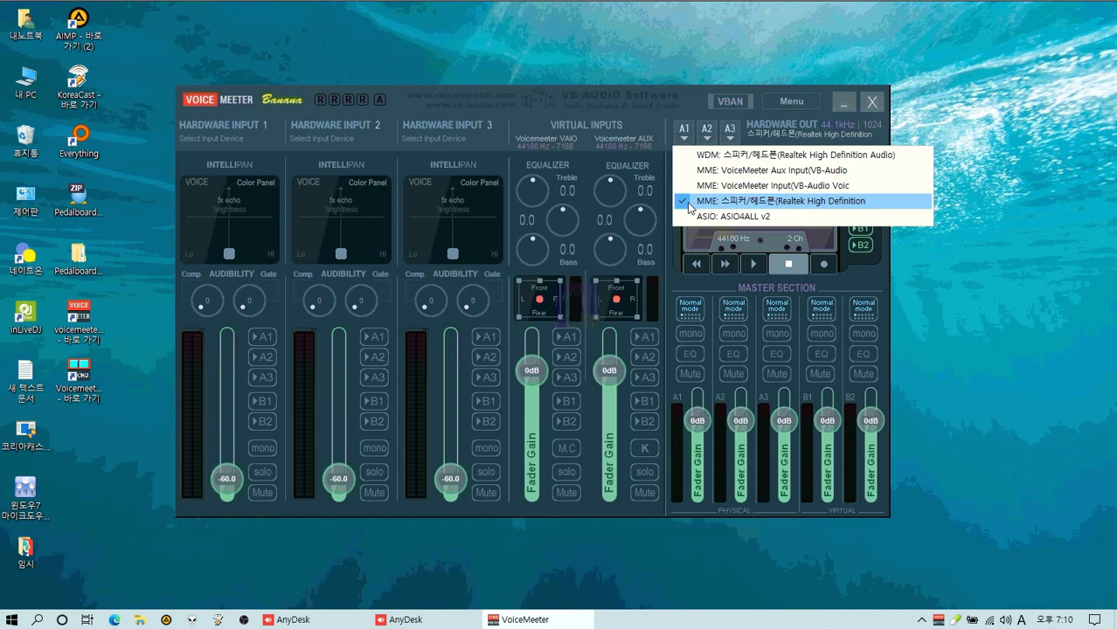
left_click(689, 207)
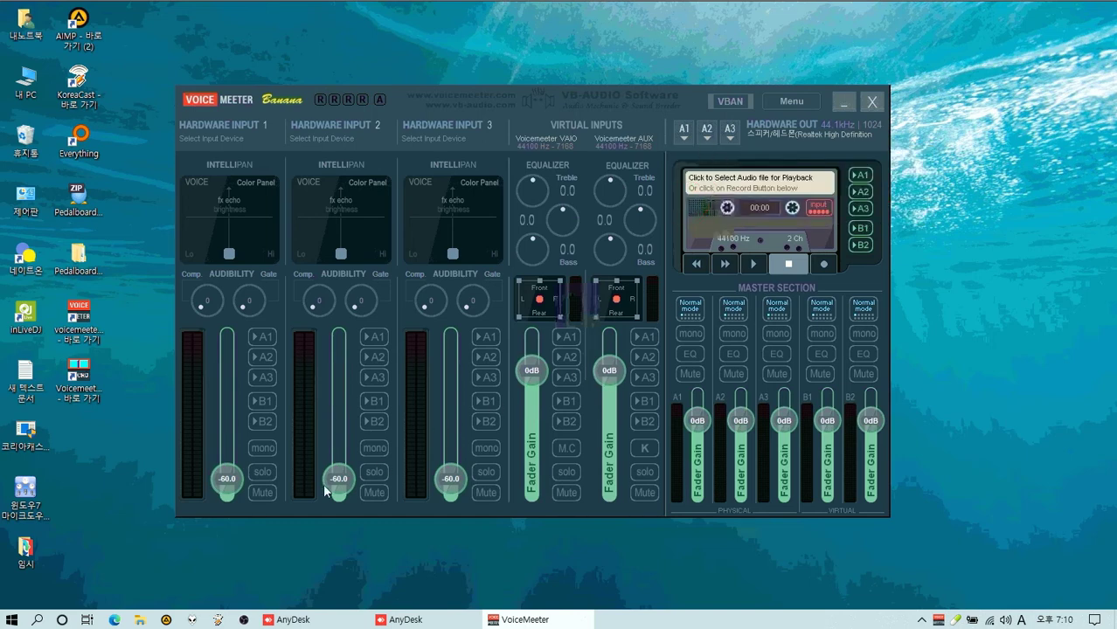
Reopen foobar2000, play Birdy - Surrender, and try the Voicemeeter VAIO input's A1 routing on and off
left_click(191, 620)
double_click(93, 252)
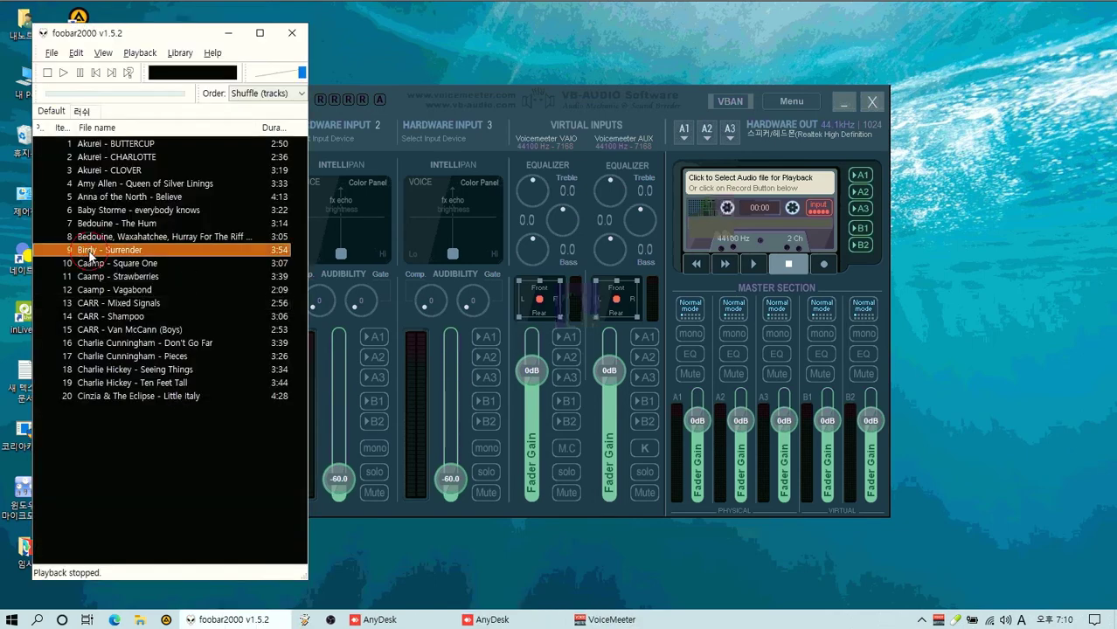
left_click(569, 343)
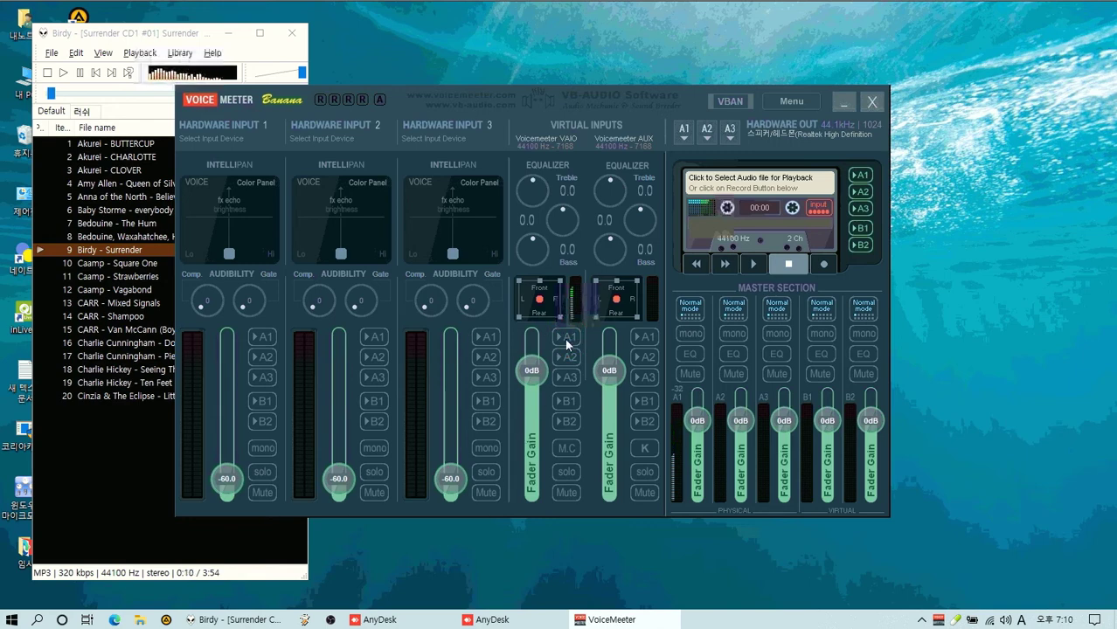
left_click(569, 340)
left_click(569, 340)
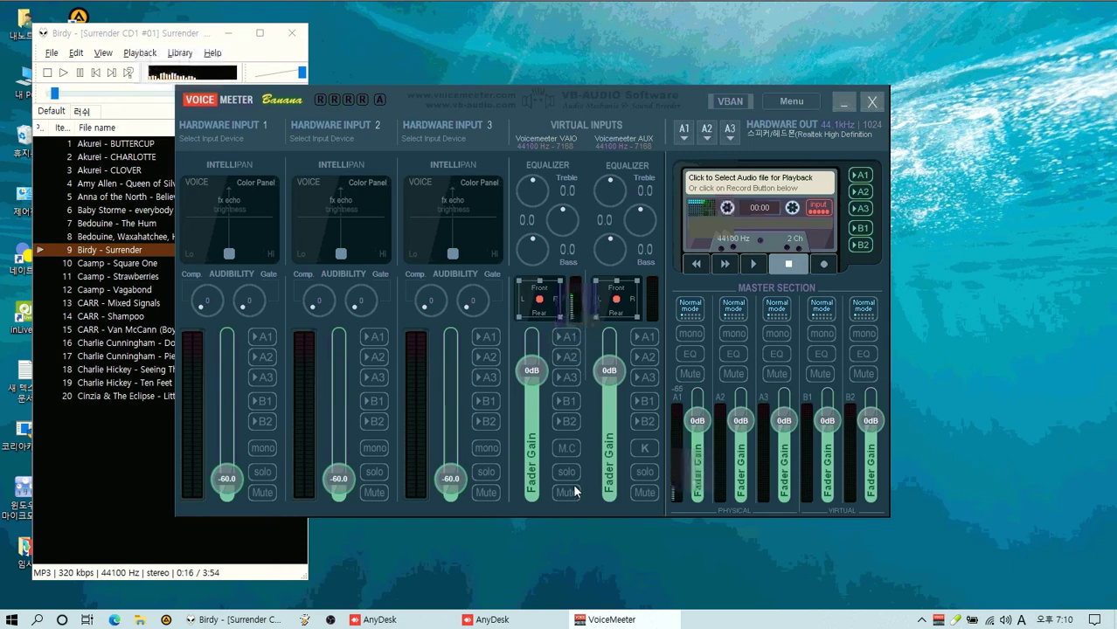
Try the Voicemeeter VAIO input's B1 and B2 virtual output routing, leaving both switched off
left_click(572, 403)
left_click(567, 422)
left_click(567, 401)
left_click(570, 422)
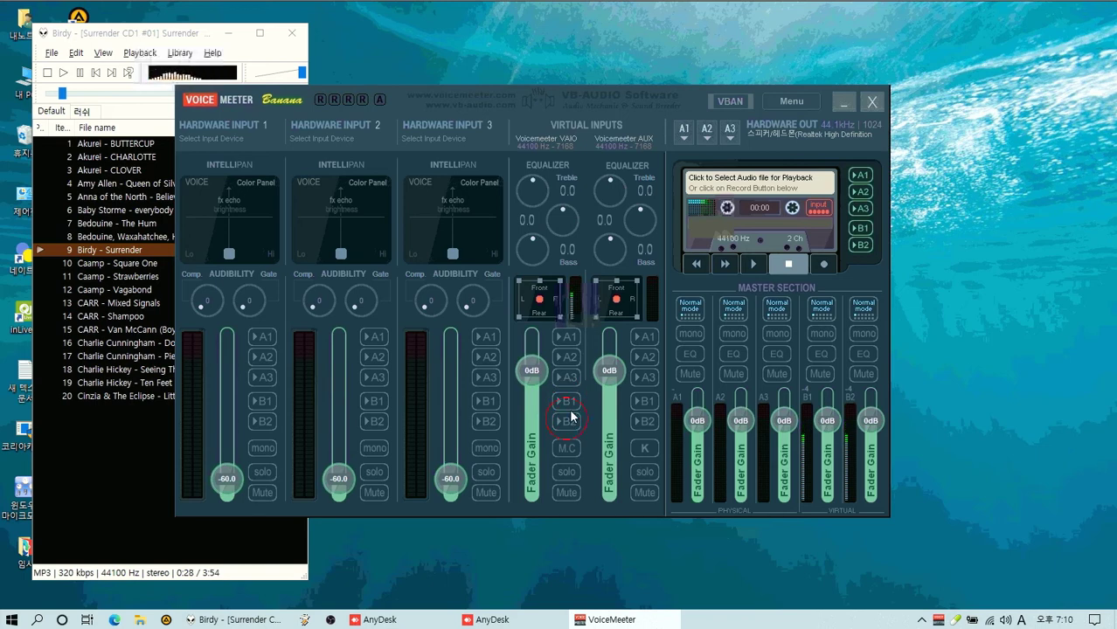
left_click(567, 423)
left_click(570, 404)
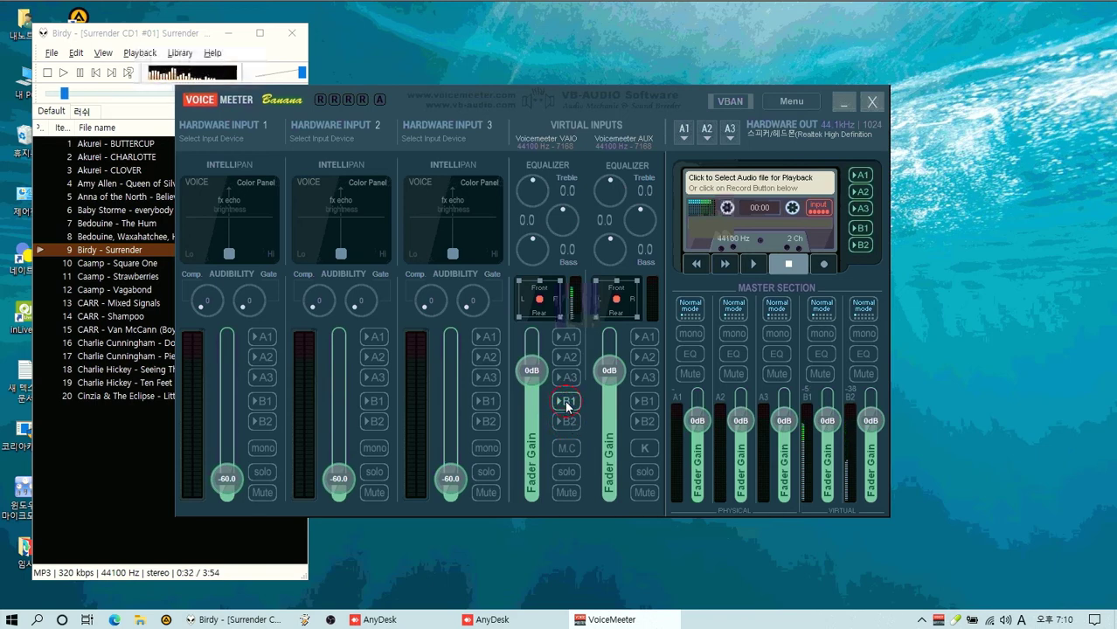
left_click(566, 402)
Check hardware output A1's device list and toggle the Voicemeeter VAIO input's B1 and B2 routing on and off again
left_click(685, 133)
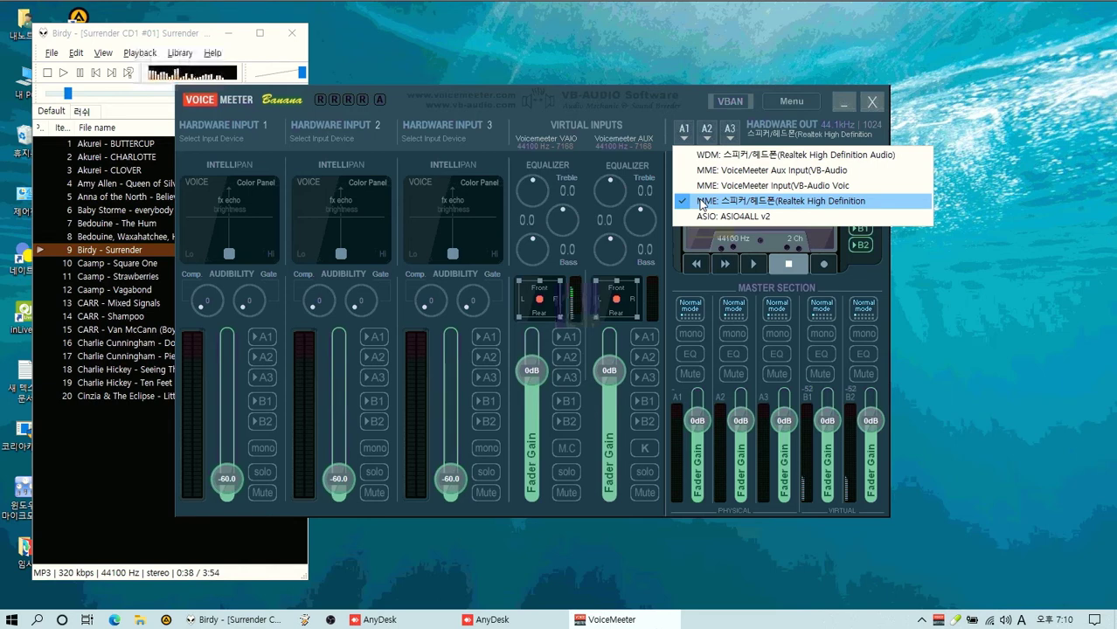
left_click(624, 91)
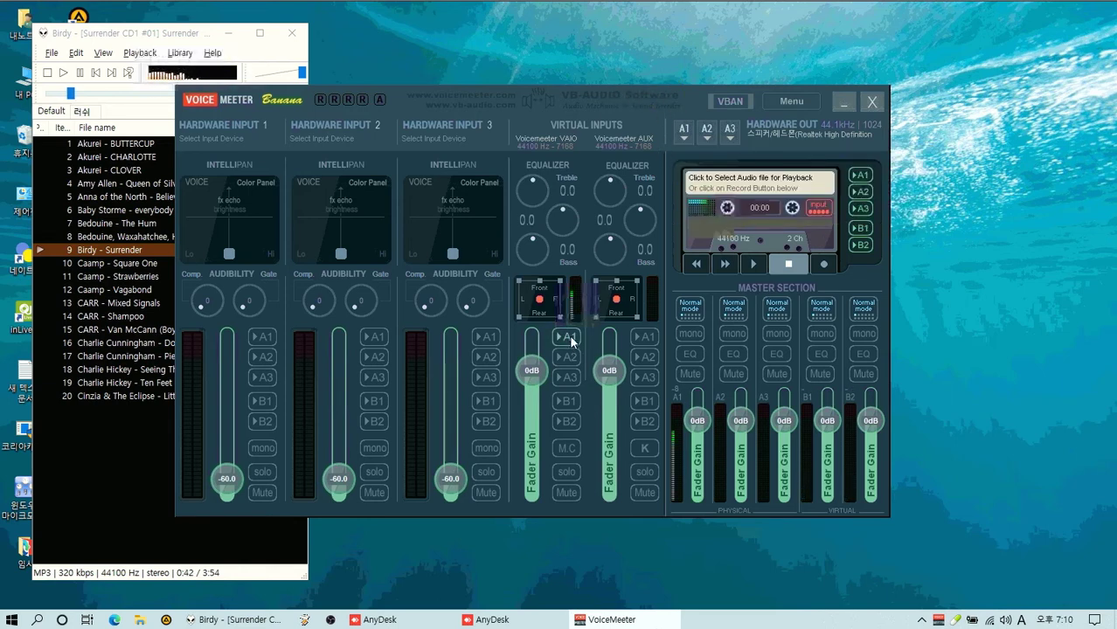
left_click(571, 404)
left_click(575, 421)
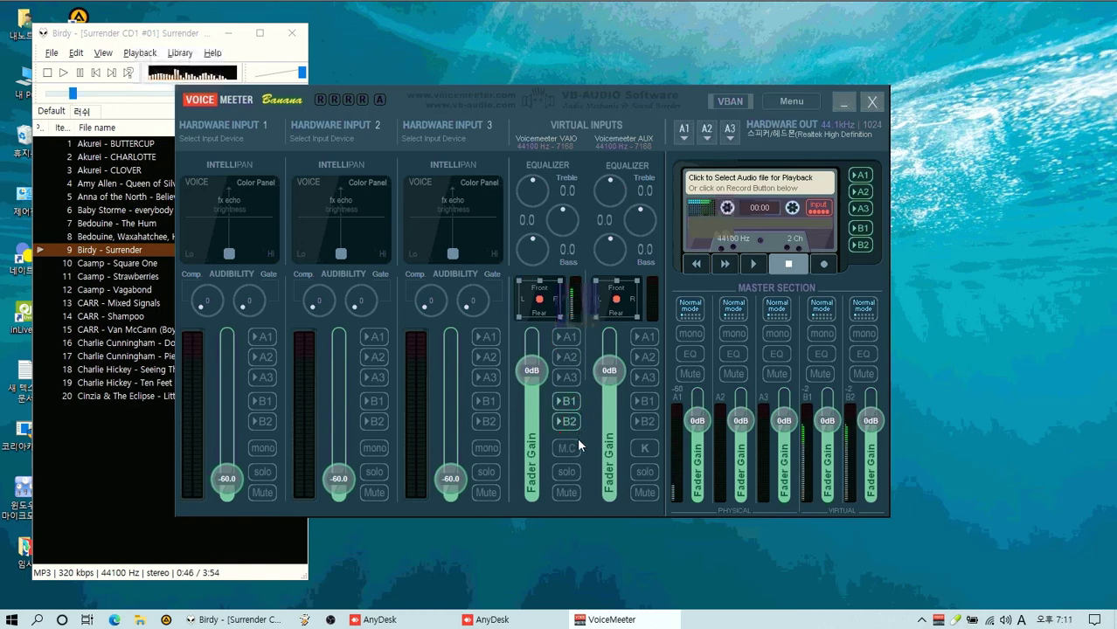
left_click(571, 421)
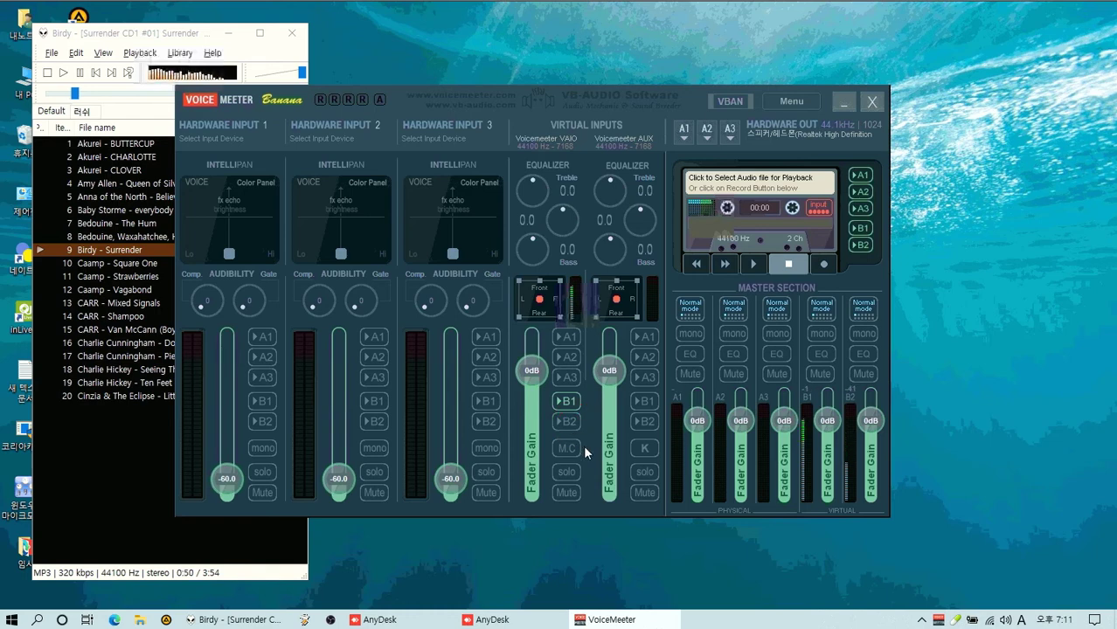
left_click(569, 422)
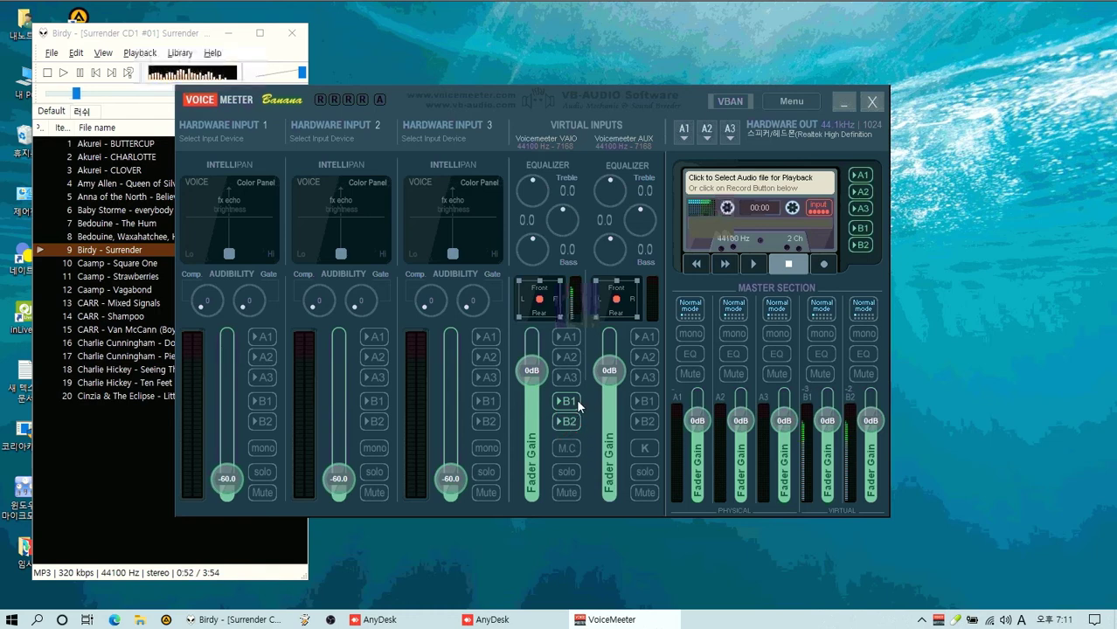
left_click(565, 401)
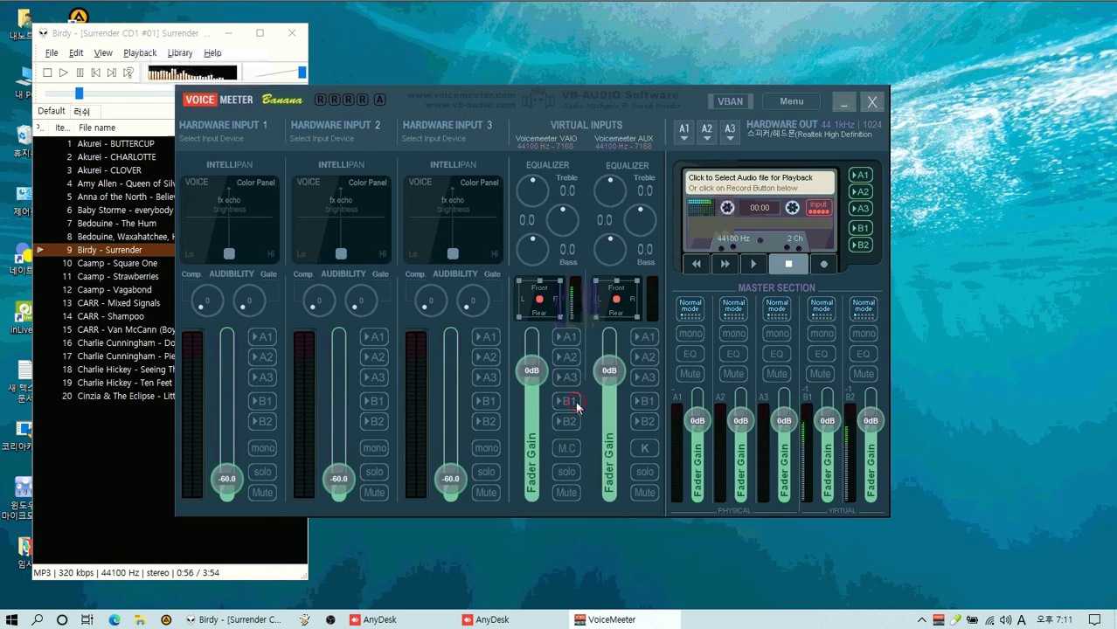
left_click(578, 408)
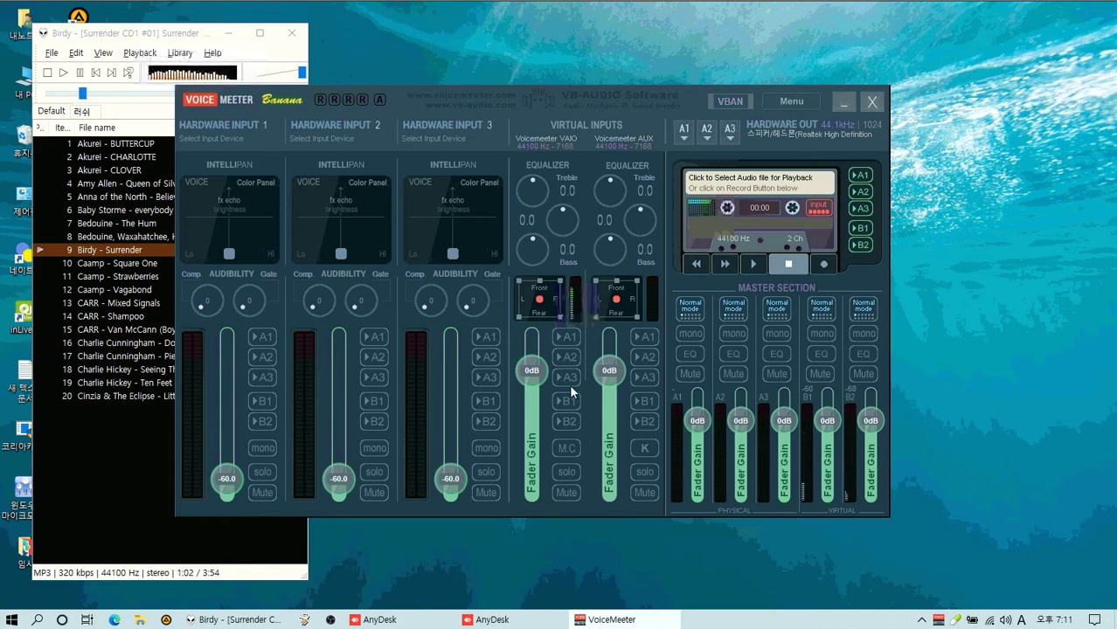
Check the devices available for hardware outputs A1 and A2, and assign the WDM Realtek speaker/headphone device to A2
left_click(685, 132)
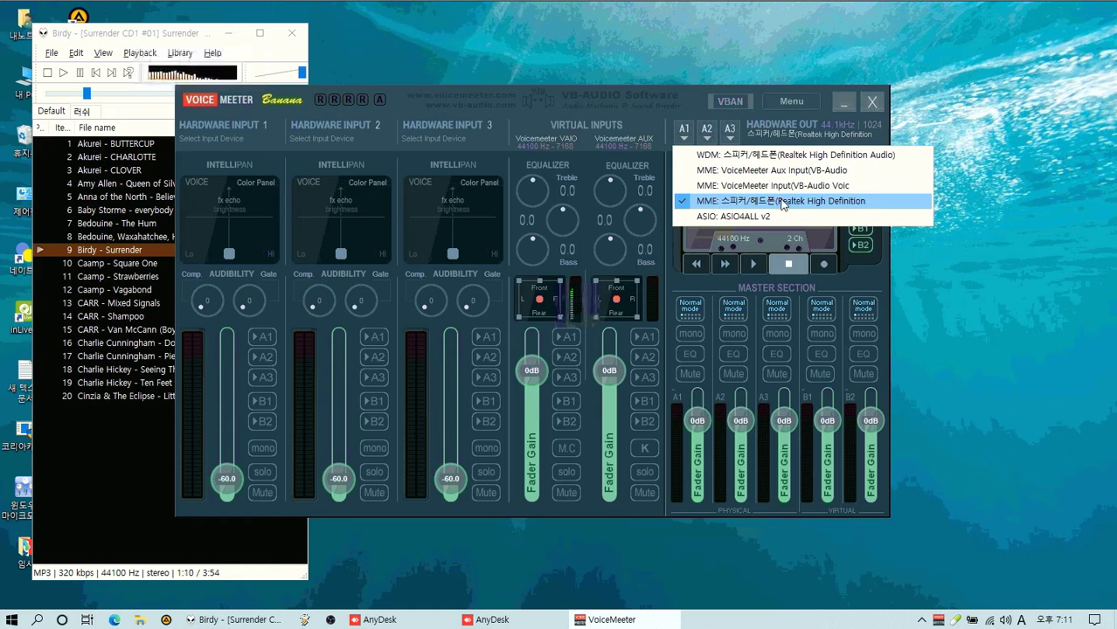
left_click(708, 42)
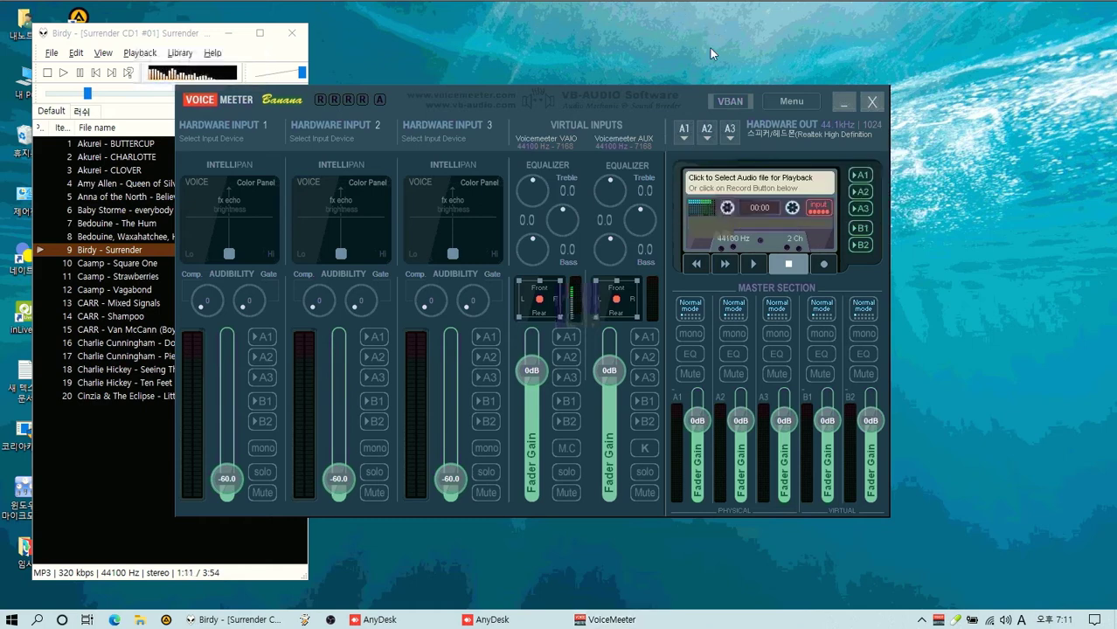
left_click(708, 132)
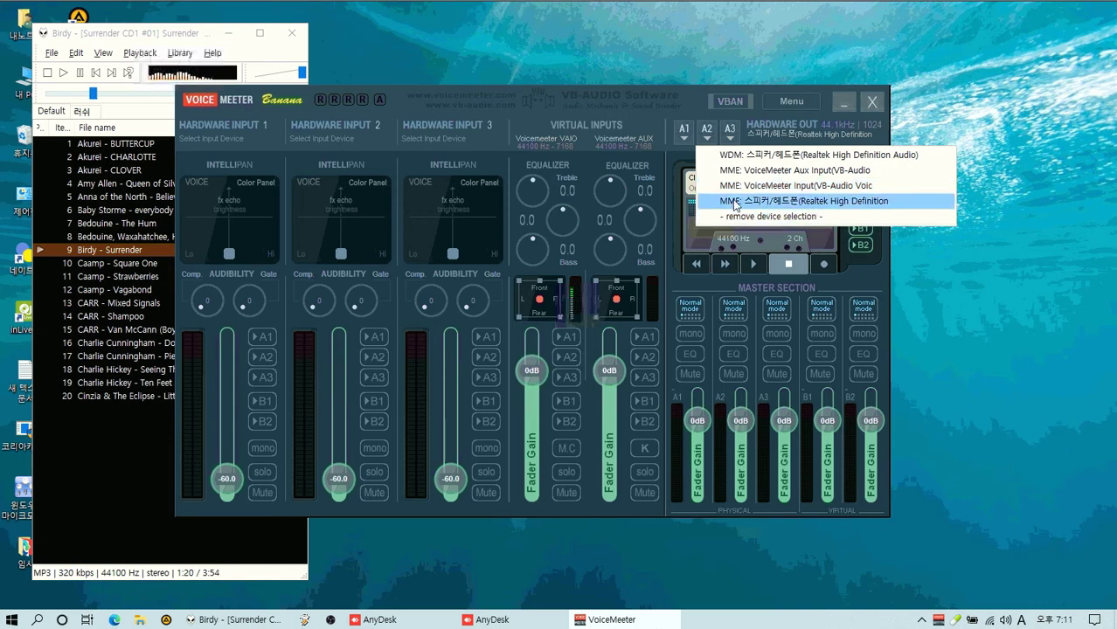
left_click(715, 42)
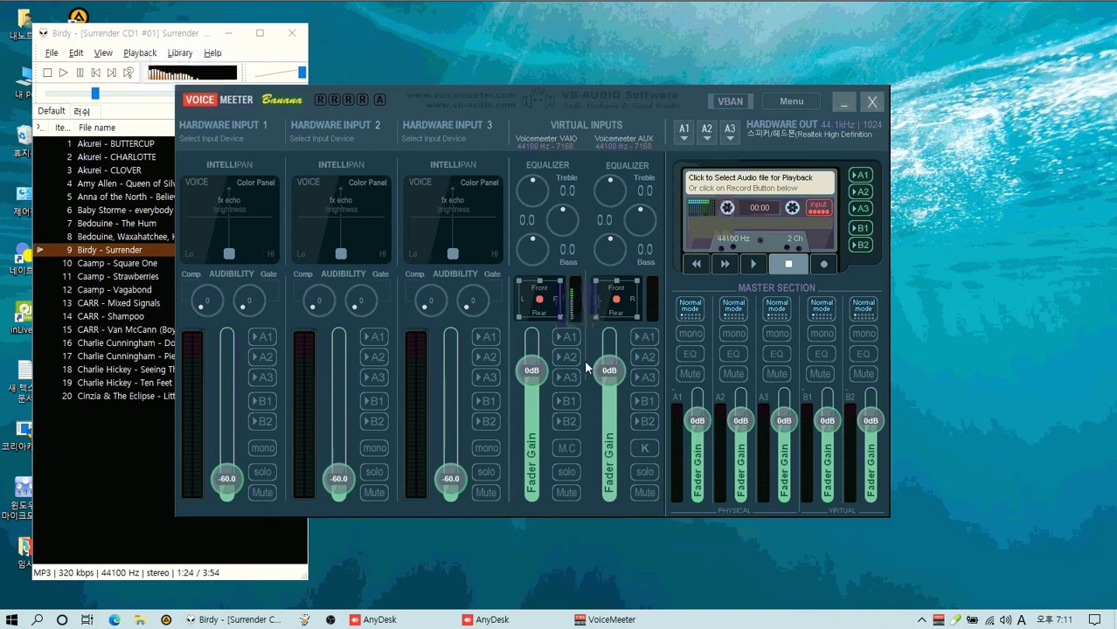
left_click(705, 132)
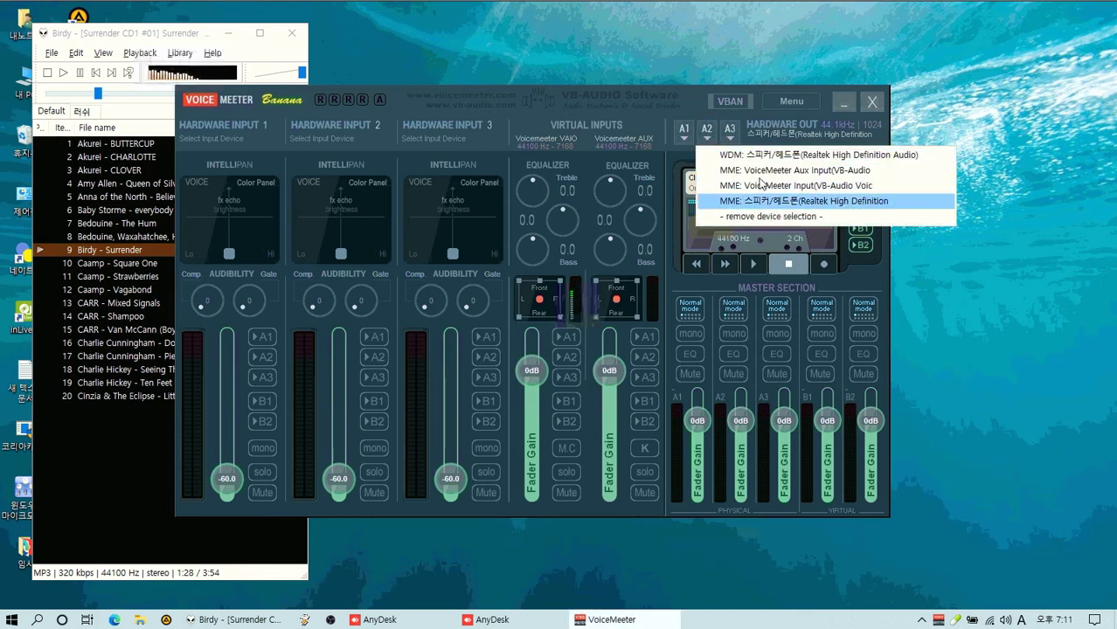
left_click(786, 155)
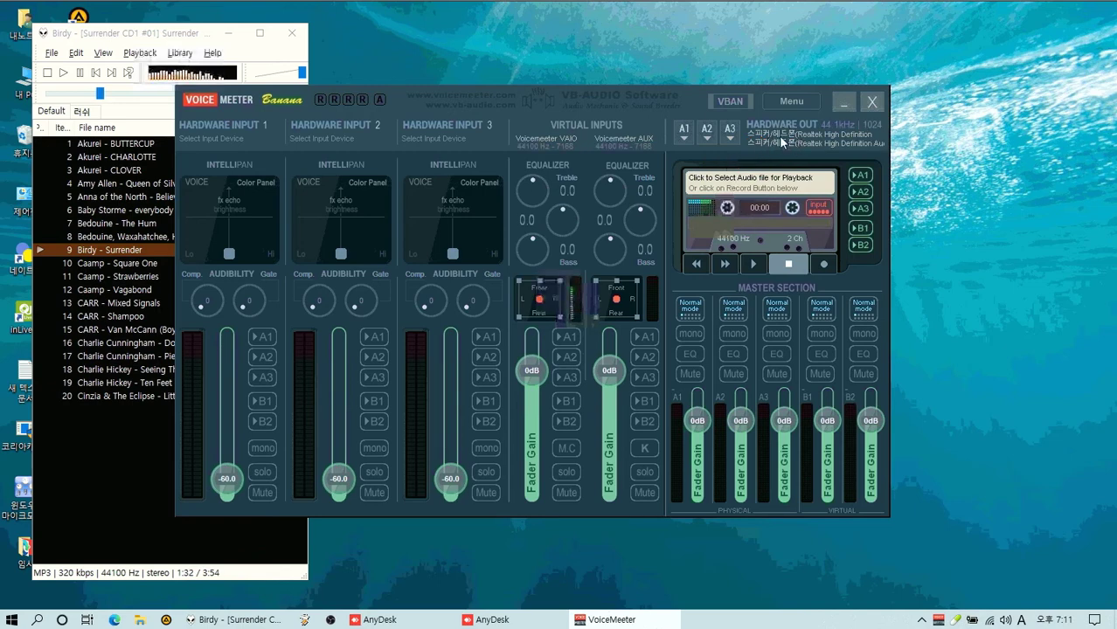
Review which devices are selected for hardware outputs A1 and A2
left_click(687, 134)
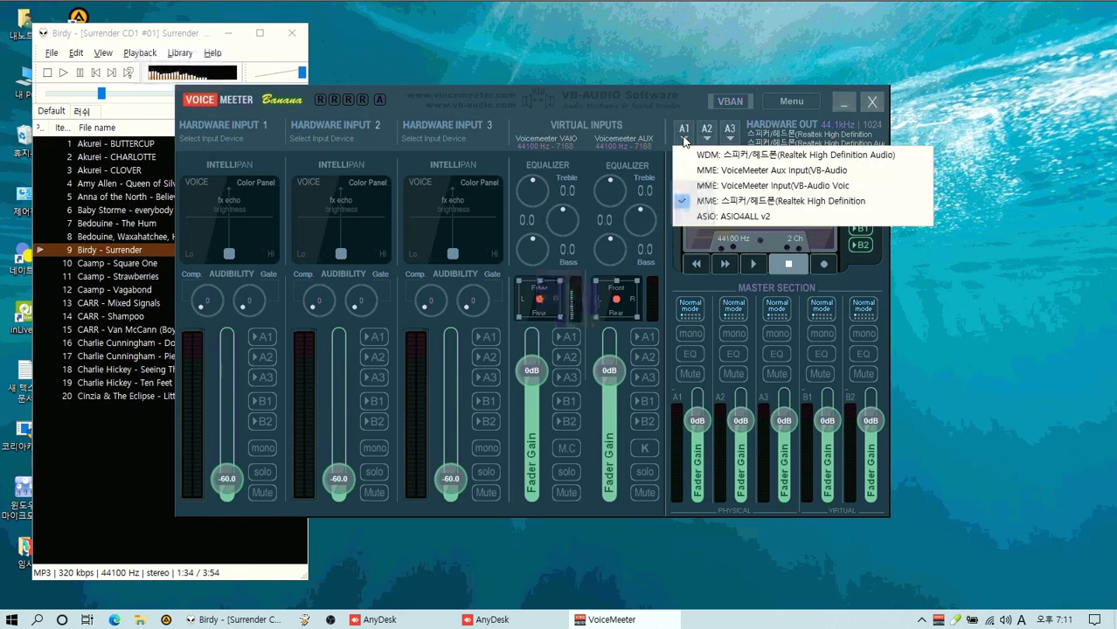
left_click(706, 132)
left_click(705, 131)
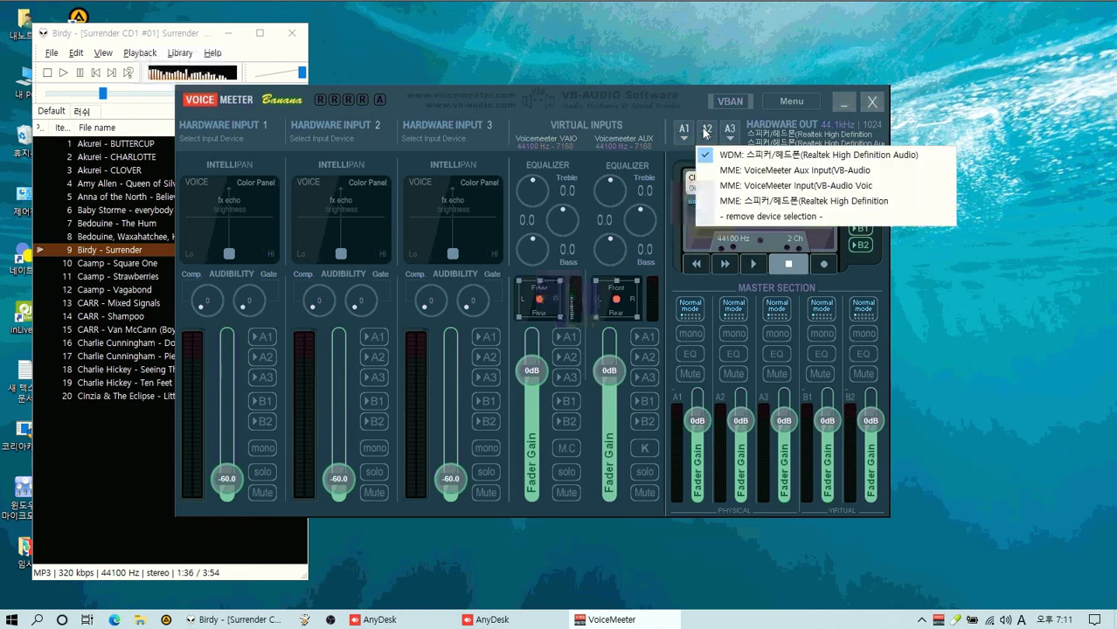
left_click(675, 55)
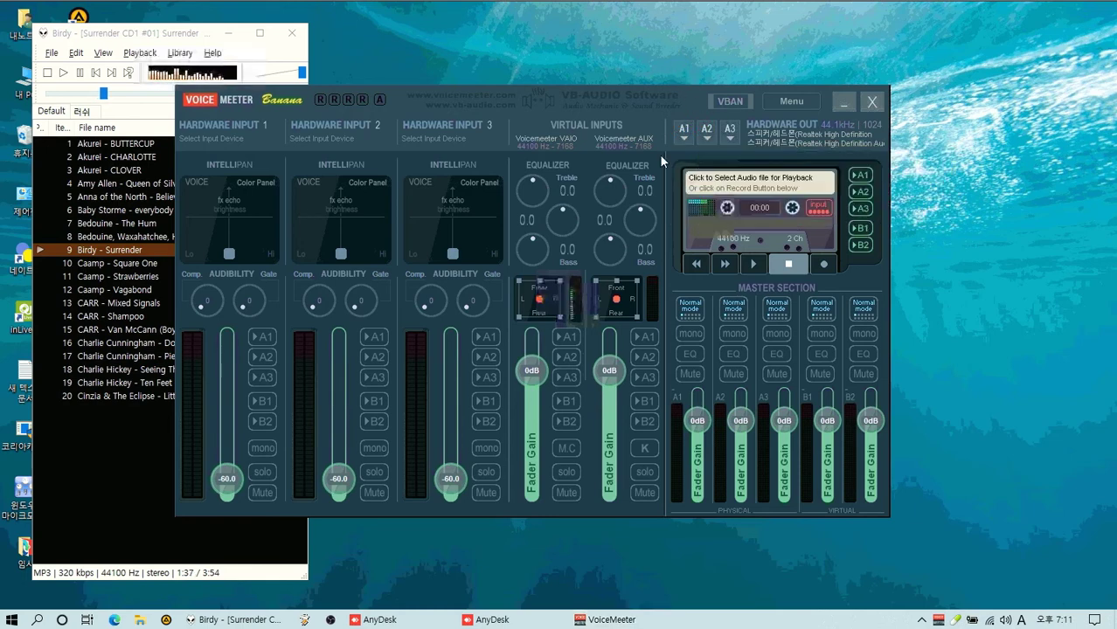
Try the Voicemeeter VAIO input's A1 and A2 hardware output routing, alone and combined, leaving both switched off
left_click(570, 342)
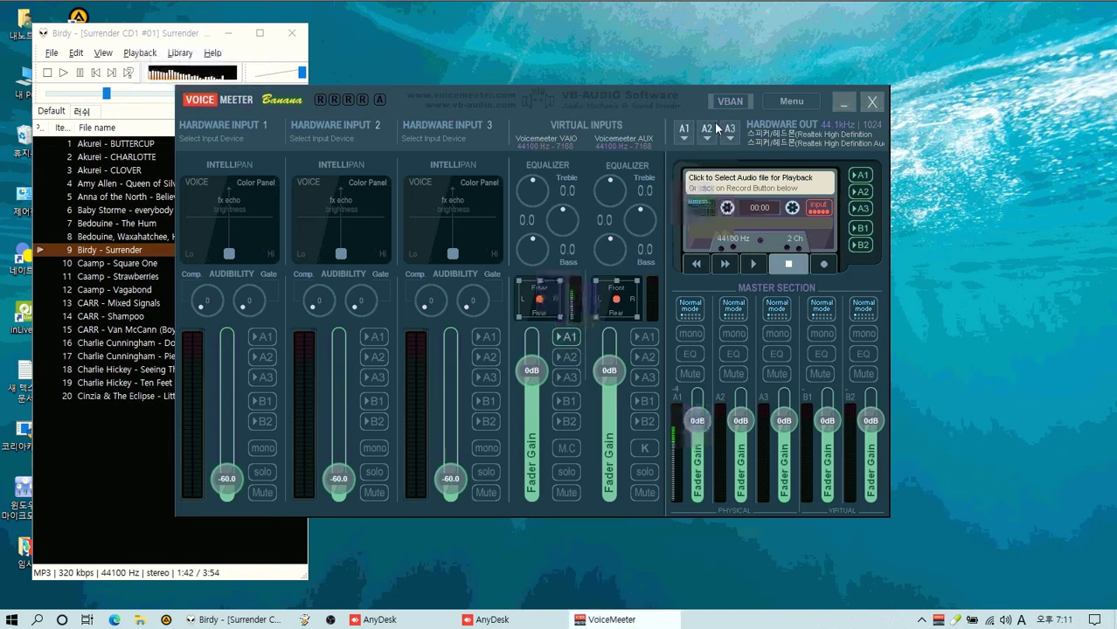
left_click(570, 358)
left_click(568, 338)
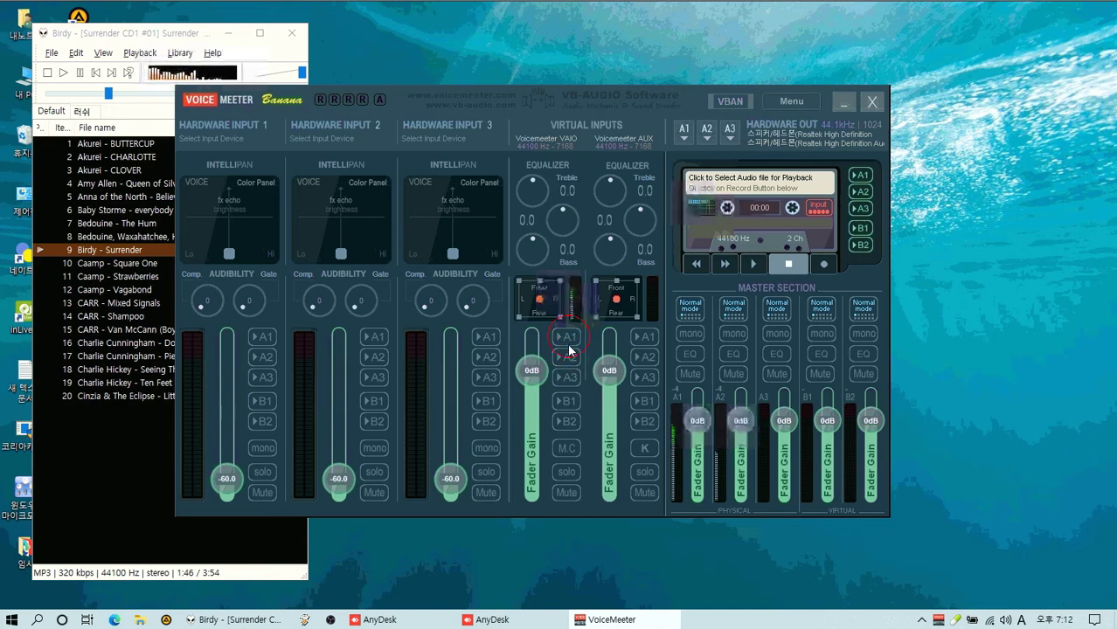
left_click(565, 360)
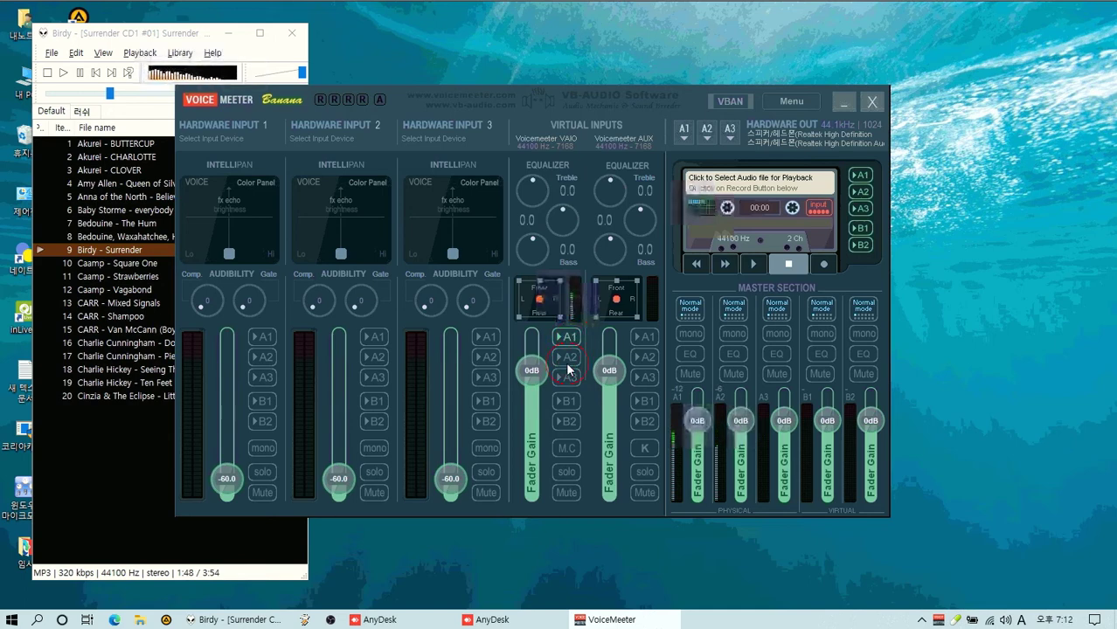
left_click(568, 337)
Remove the device selection from hardware output A2 and recheck its device list
left_click(708, 128)
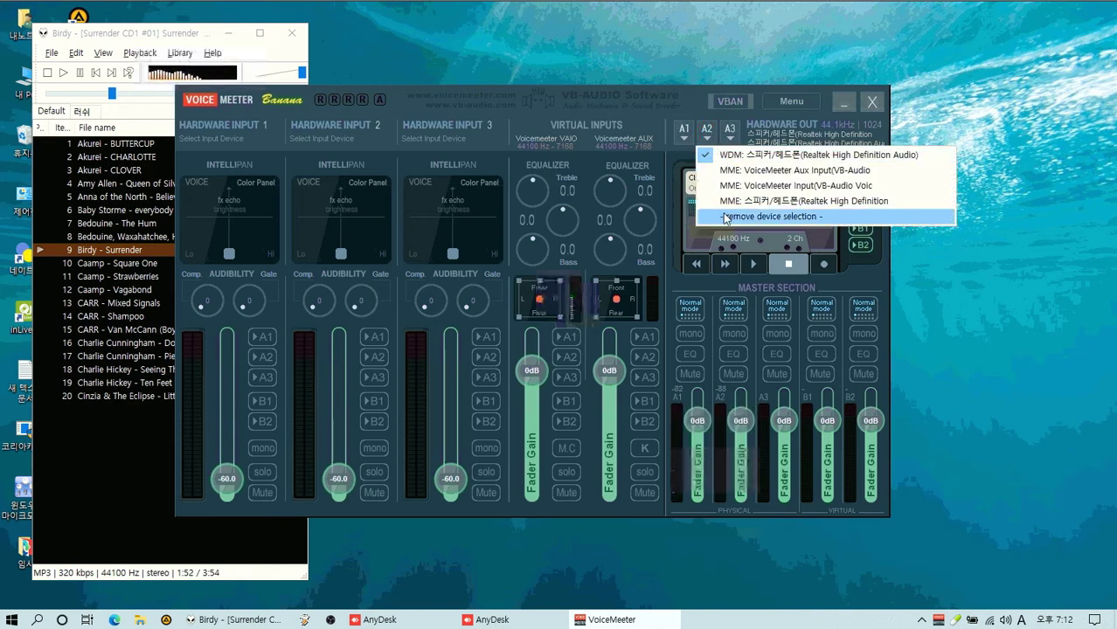
left_click(733, 136)
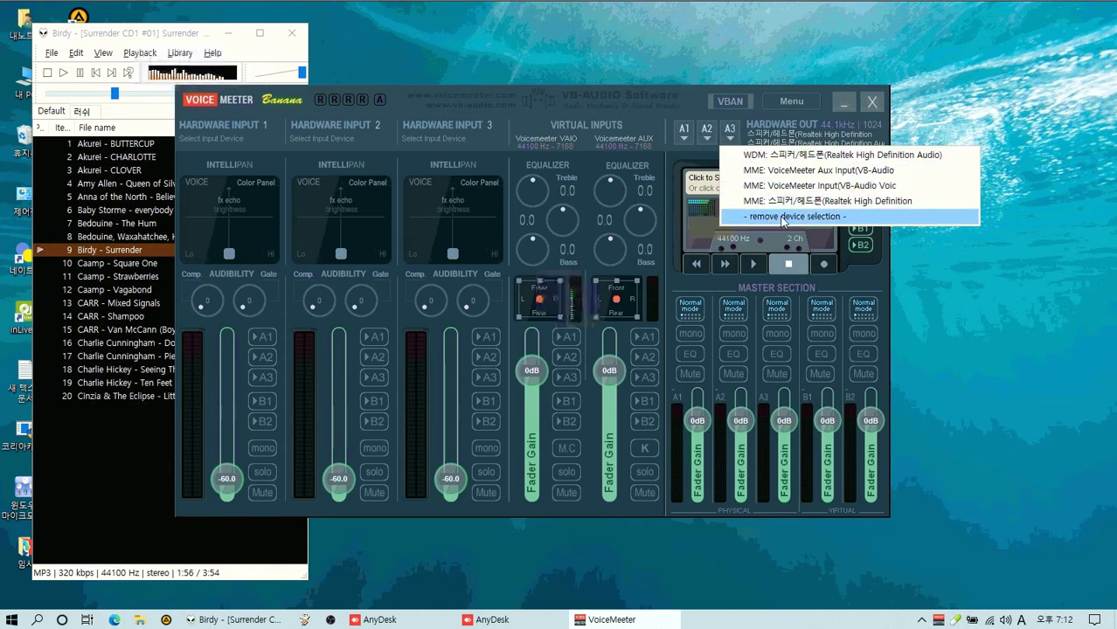
left_click(707, 131)
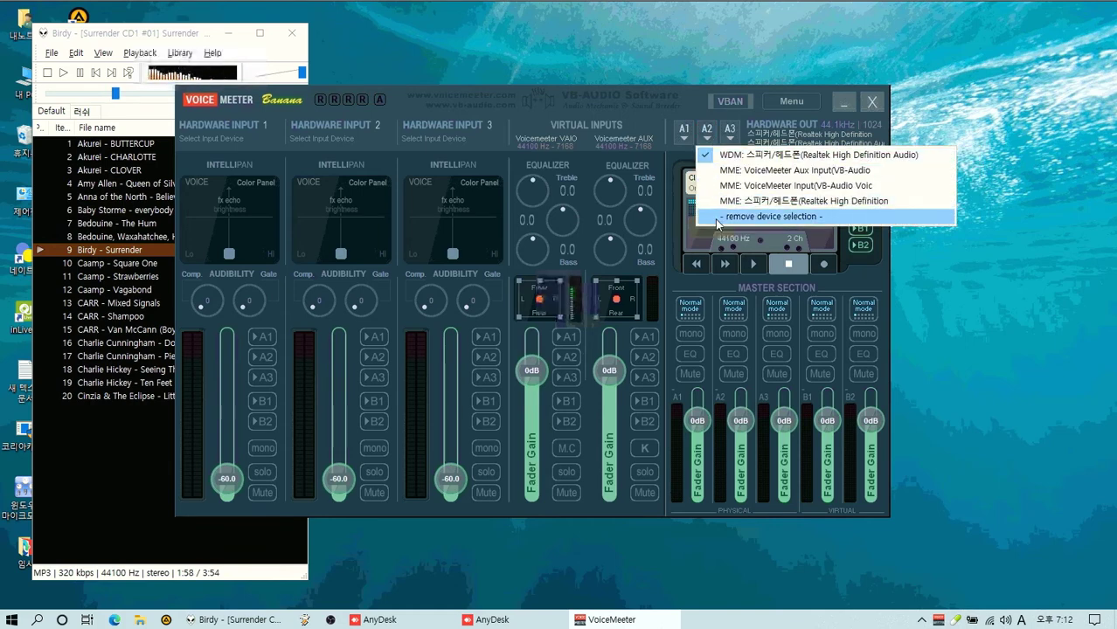
left_click(717, 217)
left_click(708, 130)
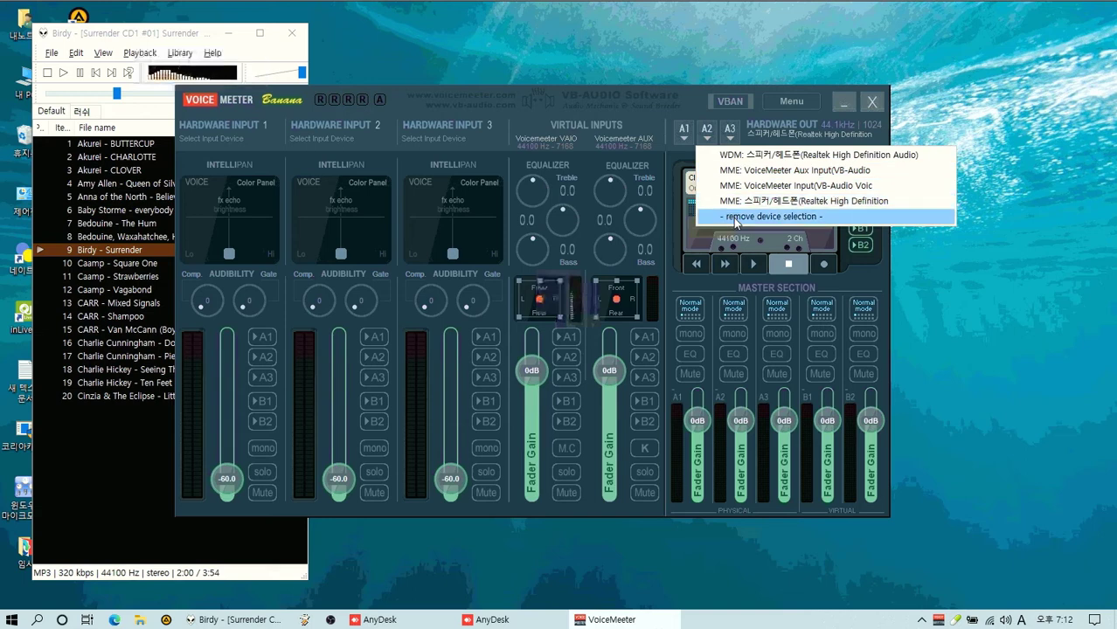
left_click(1024, 135)
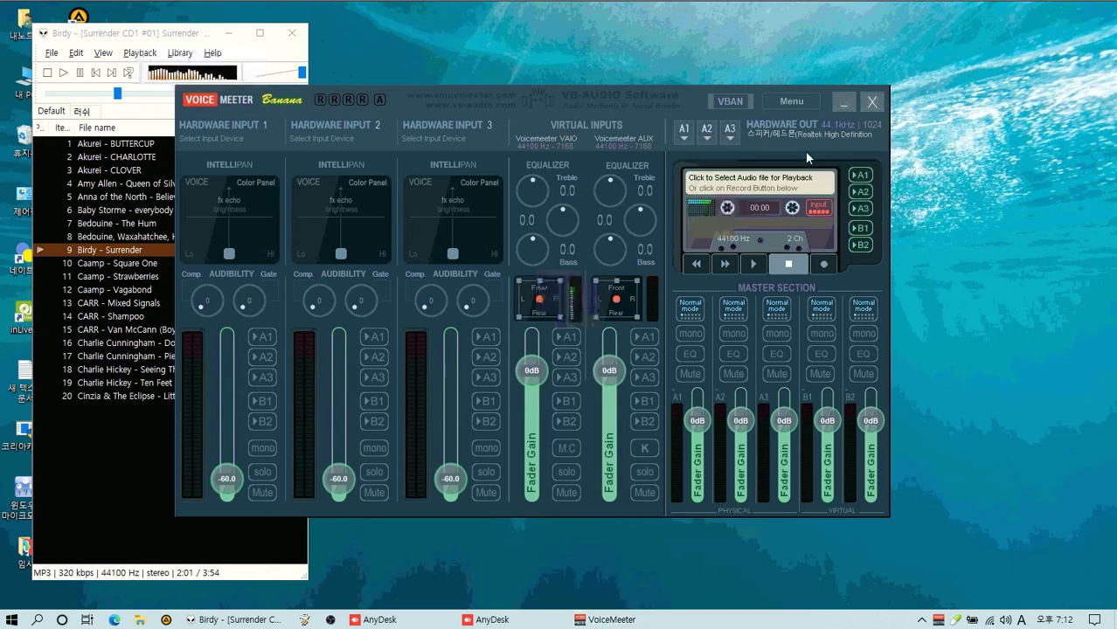
Examine the device lists of hardware outputs A1, A2 and A3, reselecting the MME Realtek speaker/headphone device for A1
left_click(691, 134)
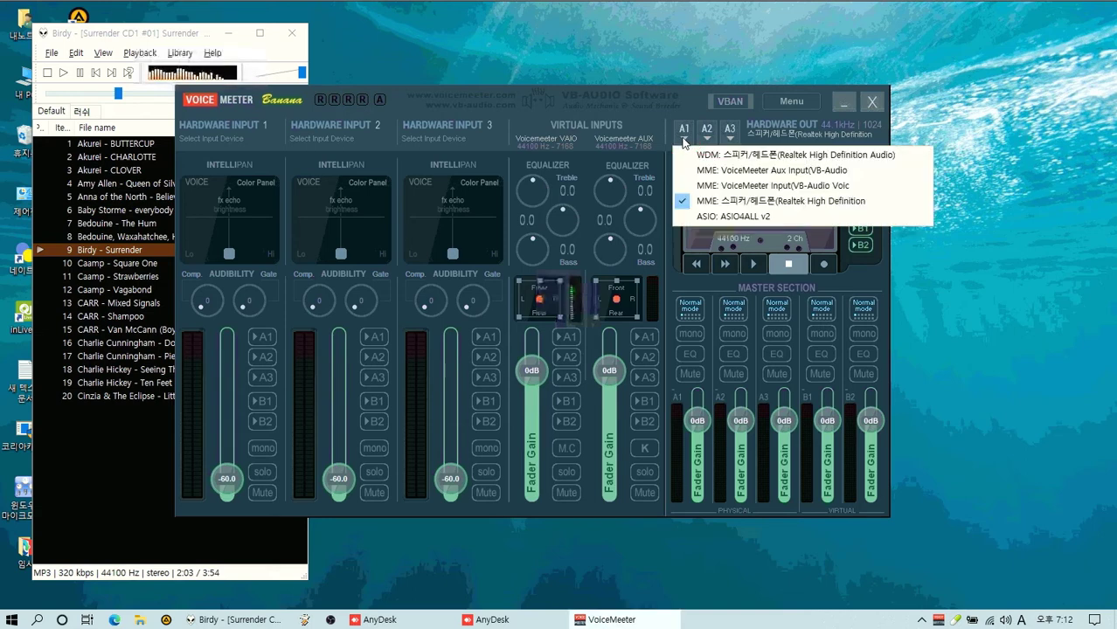
left_click(710, 69)
left_click(685, 131)
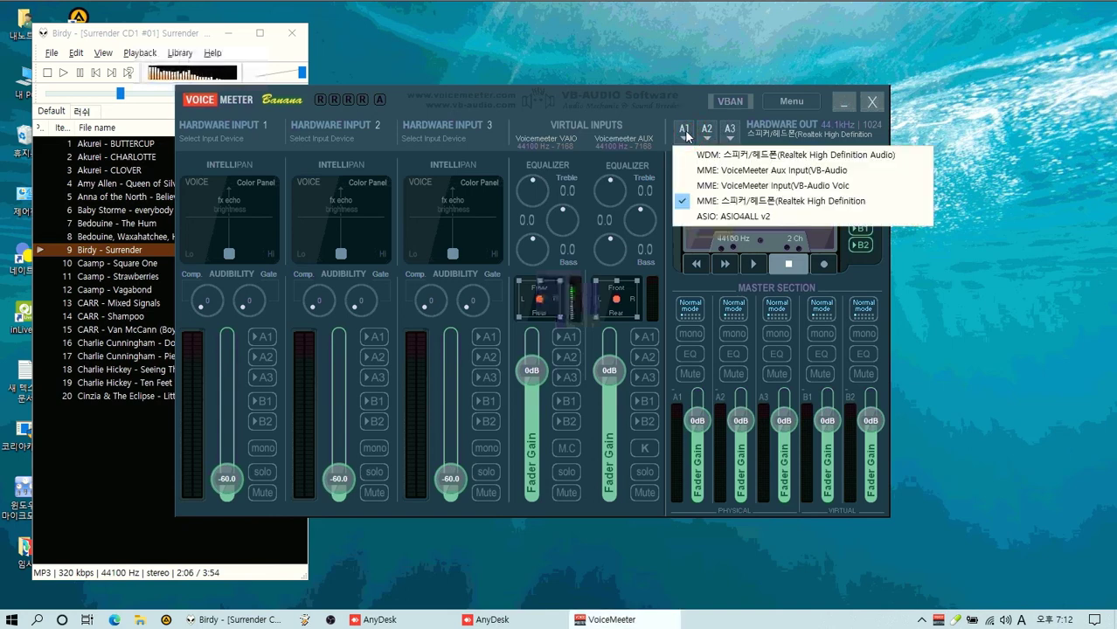
left_click(705, 202)
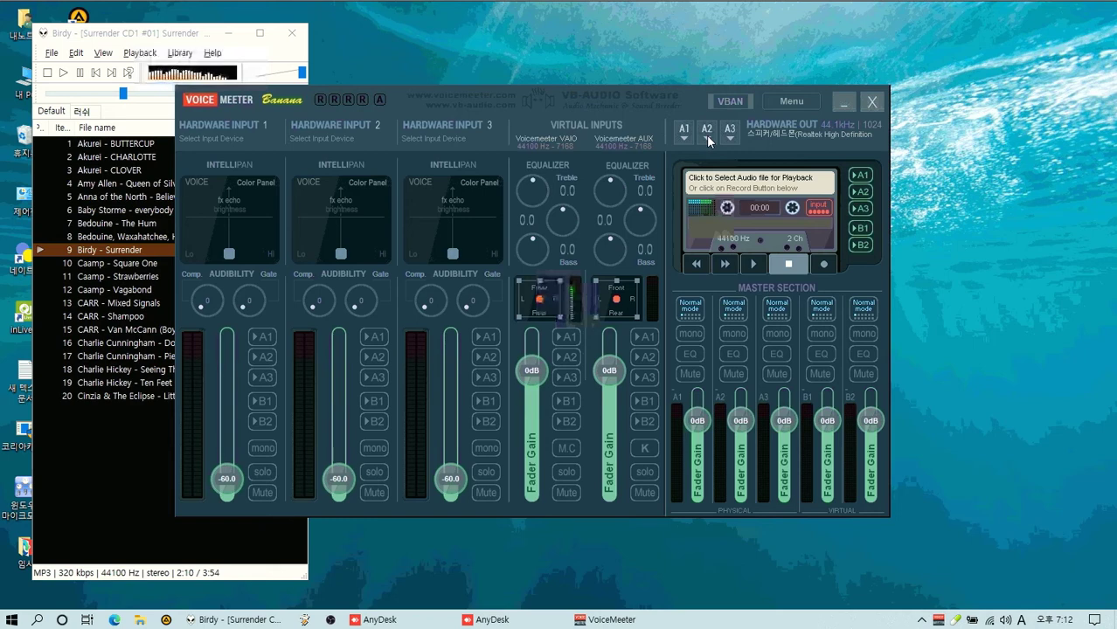
left_click(708, 135)
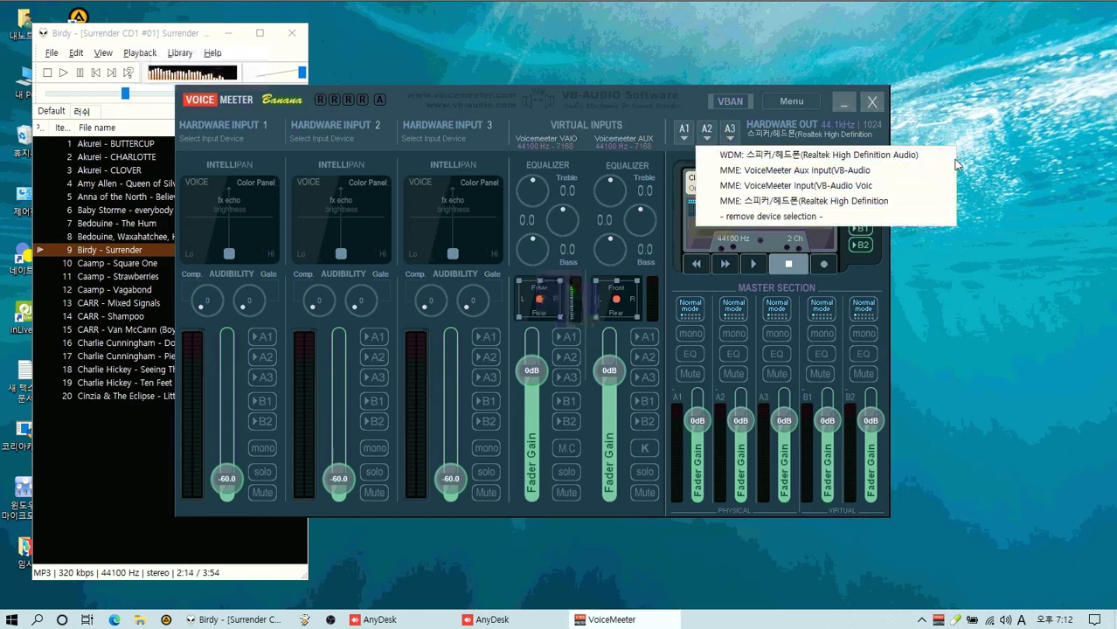
left_click(734, 131)
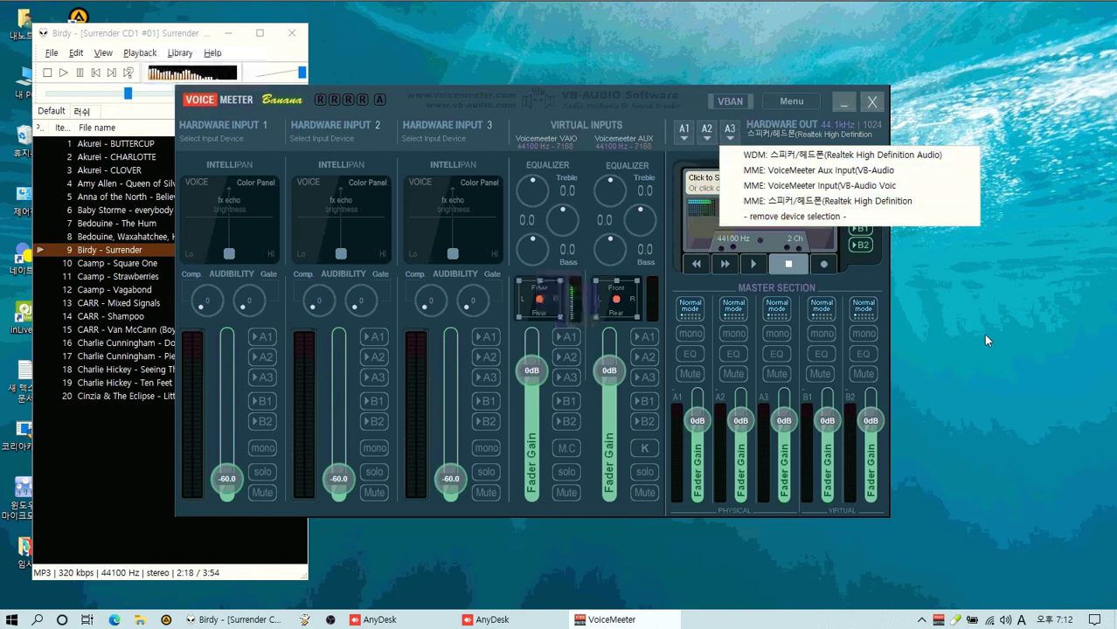
left_click(961, 316)
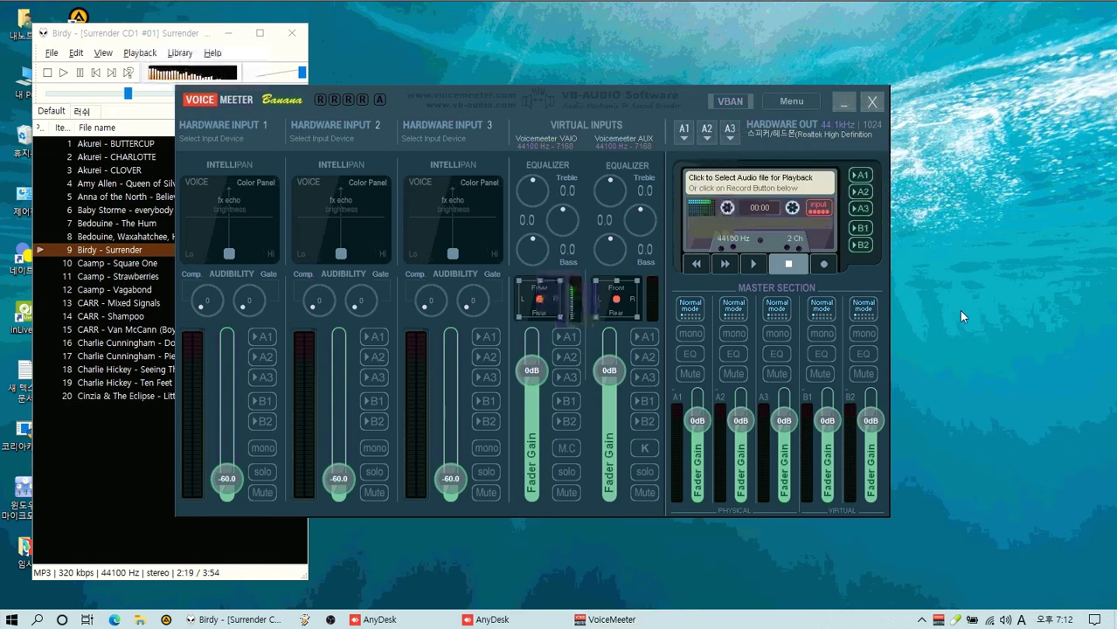
Toggle the Voicemeeter VAIO input's A2 and A1 routing on and off without a device on A2
left_click(568, 359)
left_click(572, 338)
left_click(573, 338)
left_click(568, 359)
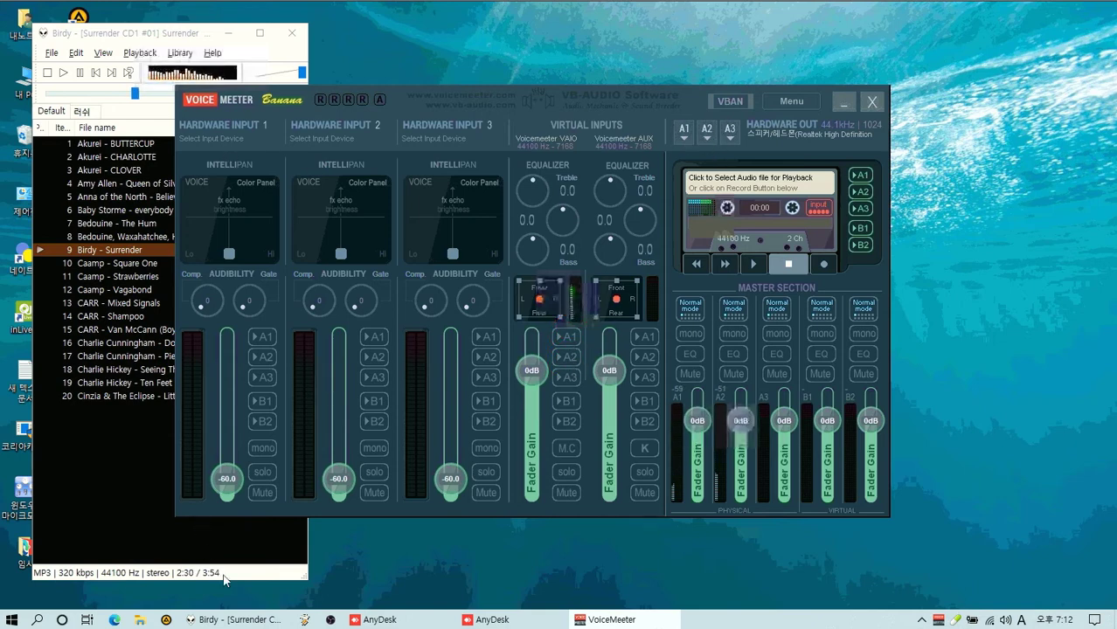
Open AIMP and place its window beside the mixer, clear of the foobar2000 playlist and the virtual inputs
left_click(166, 620)
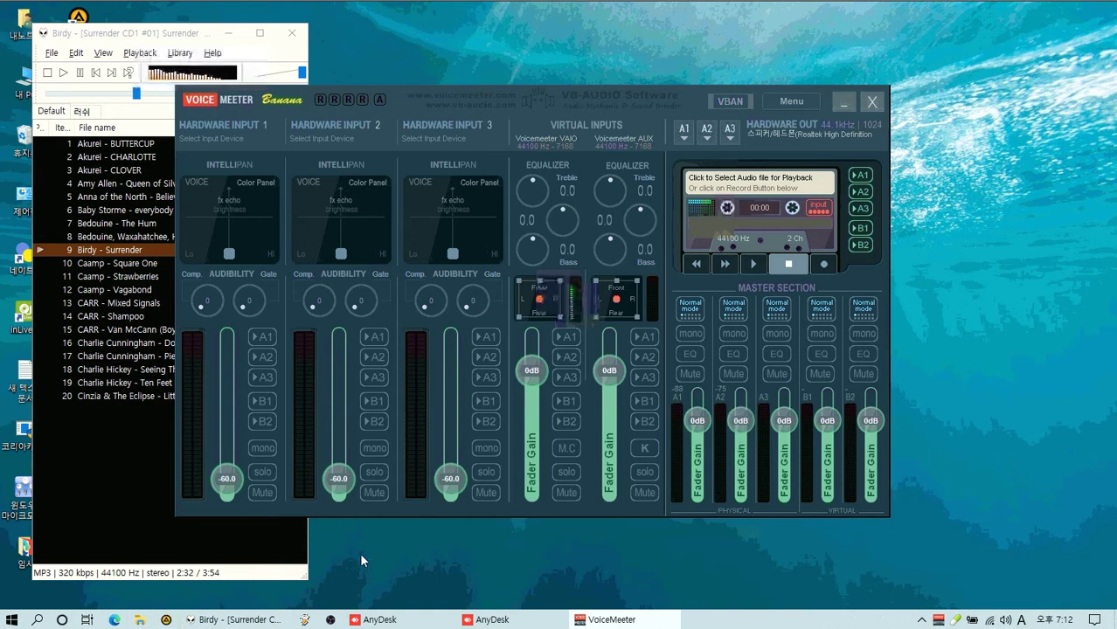
left_click(144, 37)
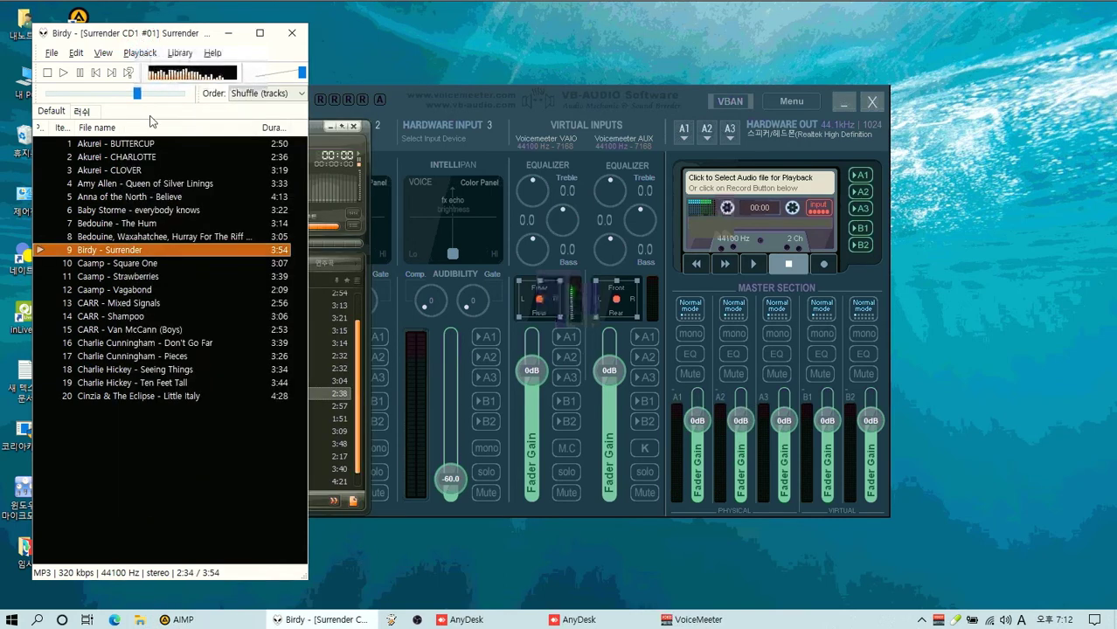
left_click(319, 127)
left_click_drag(284, 127, 911, 56)
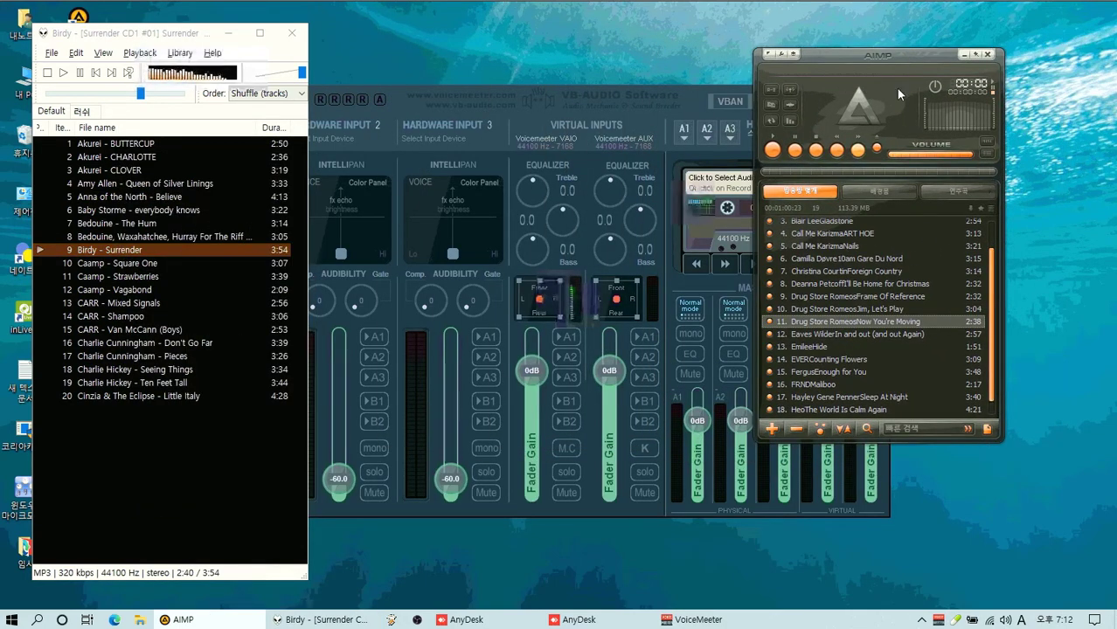
left_click_drag(887, 58, 959, 115)
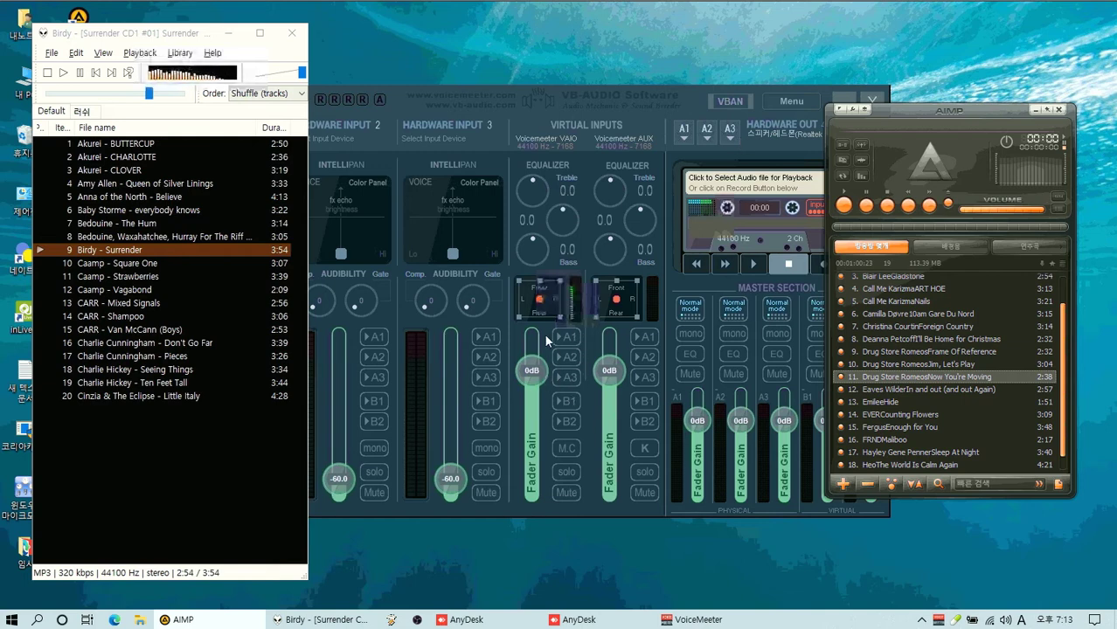
Route the Voicemeeter VAIO input to virtual output B1 and the Voicemeeter AUX input to virtual output B2
left_click(595, 420)
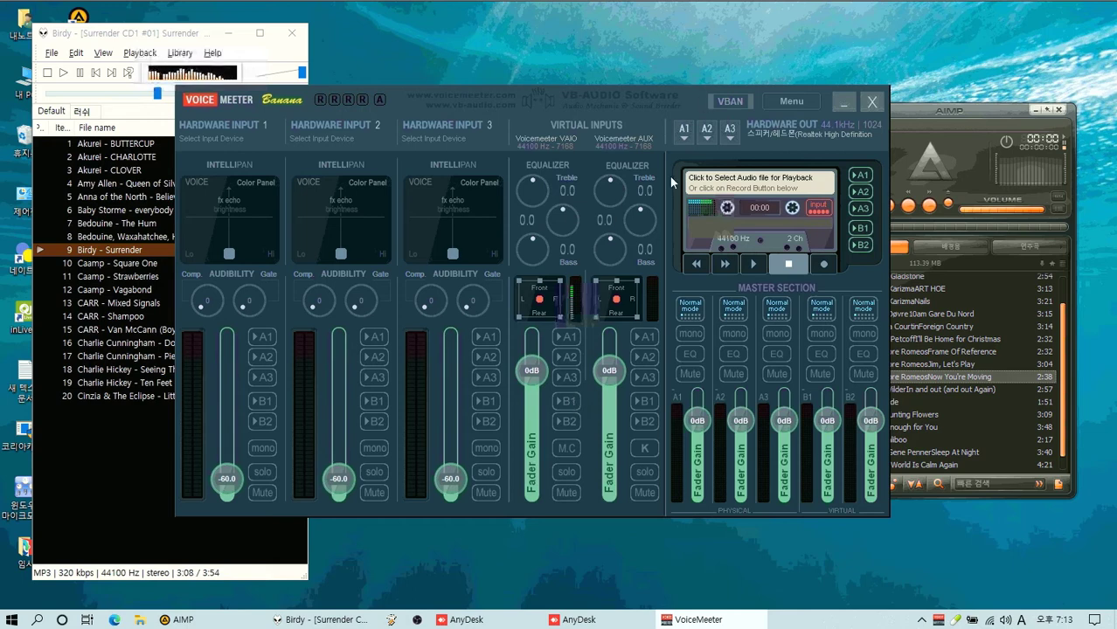
left_click(567, 405)
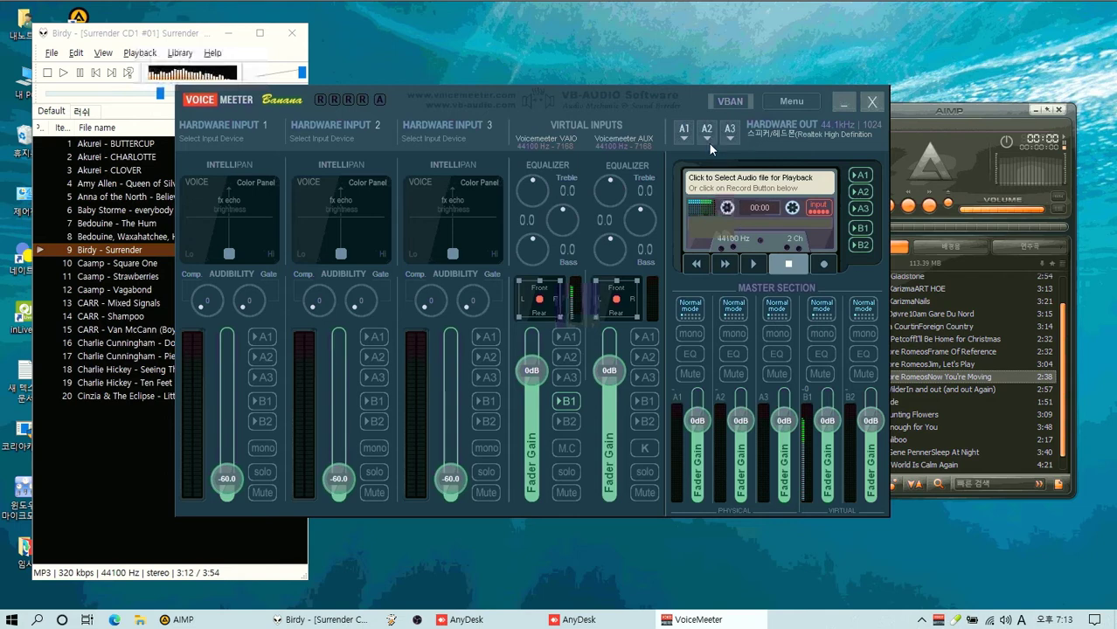
left_click(643, 422)
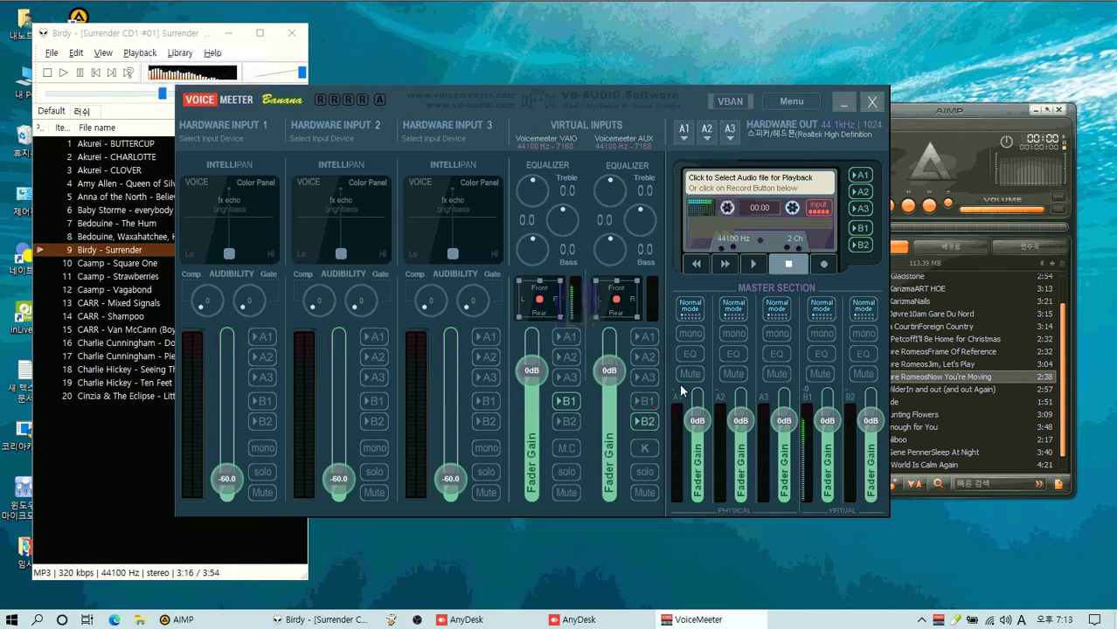
Play Drug Store Romeos - Frame Of Reference in AIMP and try the AUX input's A2 routing, keeping AUX on B2 and VAIO on B1
double_click(935, 352)
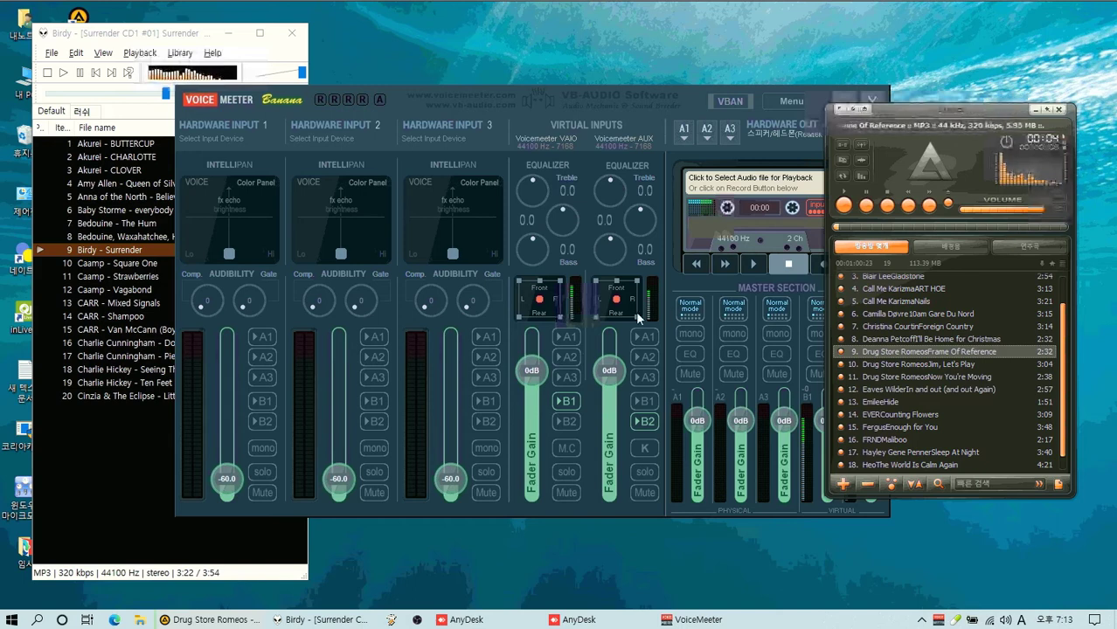
left_click(651, 359)
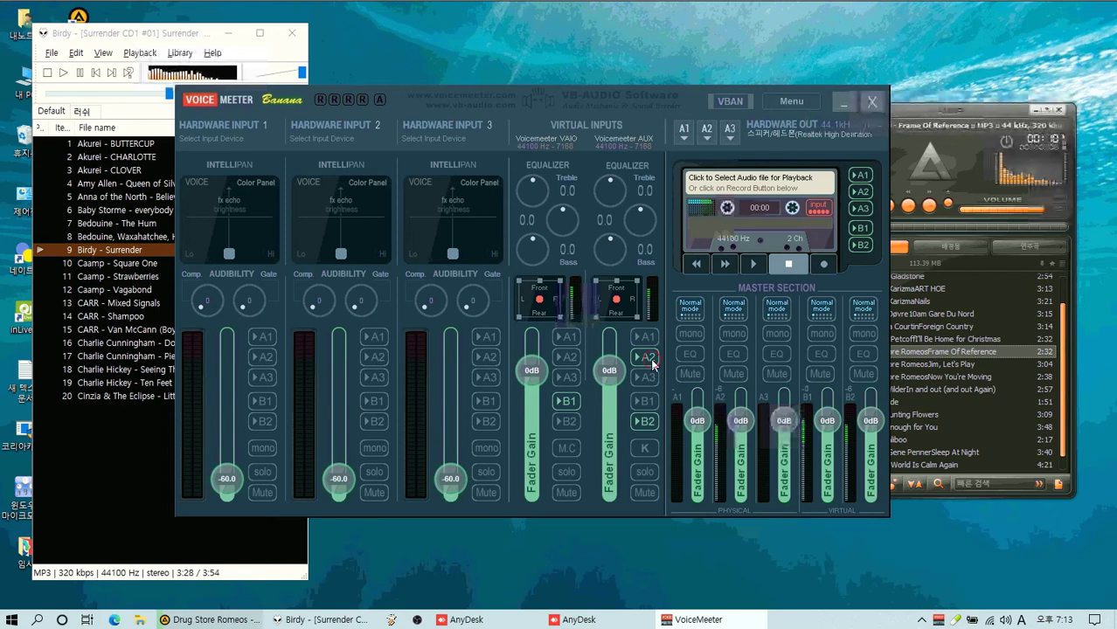
left_click(647, 421)
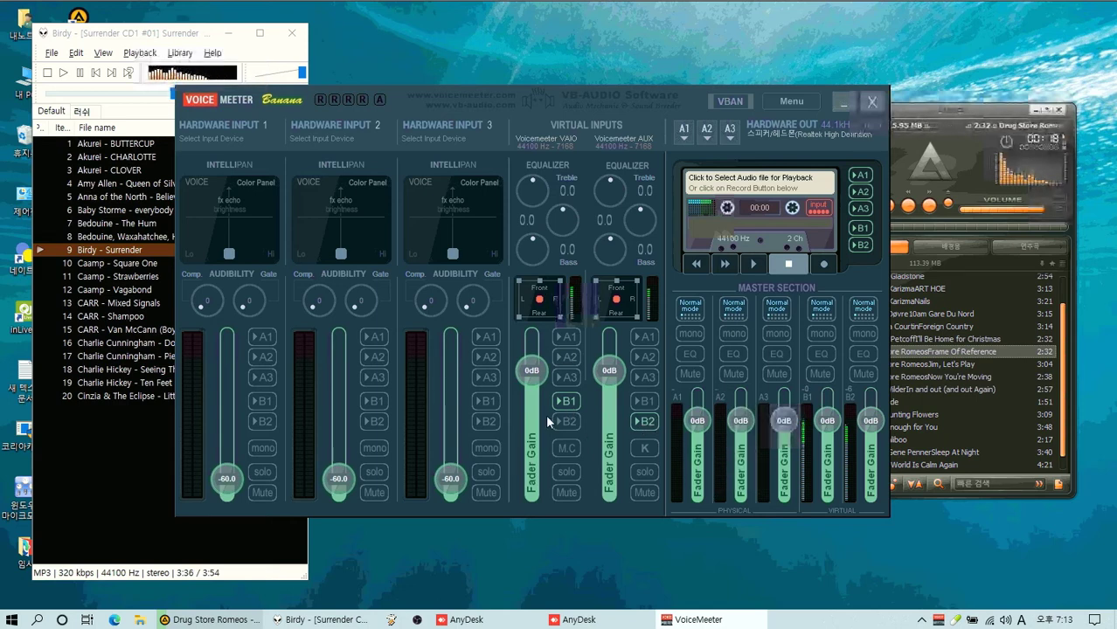
left_click(564, 402)
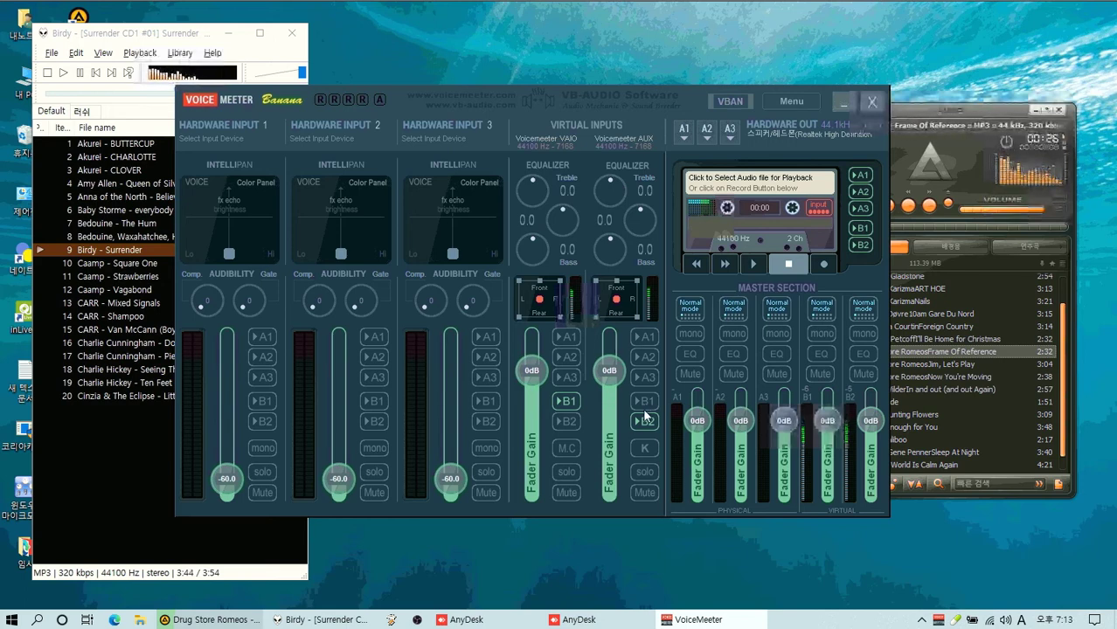
Turn off the Voicemeeter AUX input's B2 routing and close AIMP
left_click(646, 425)
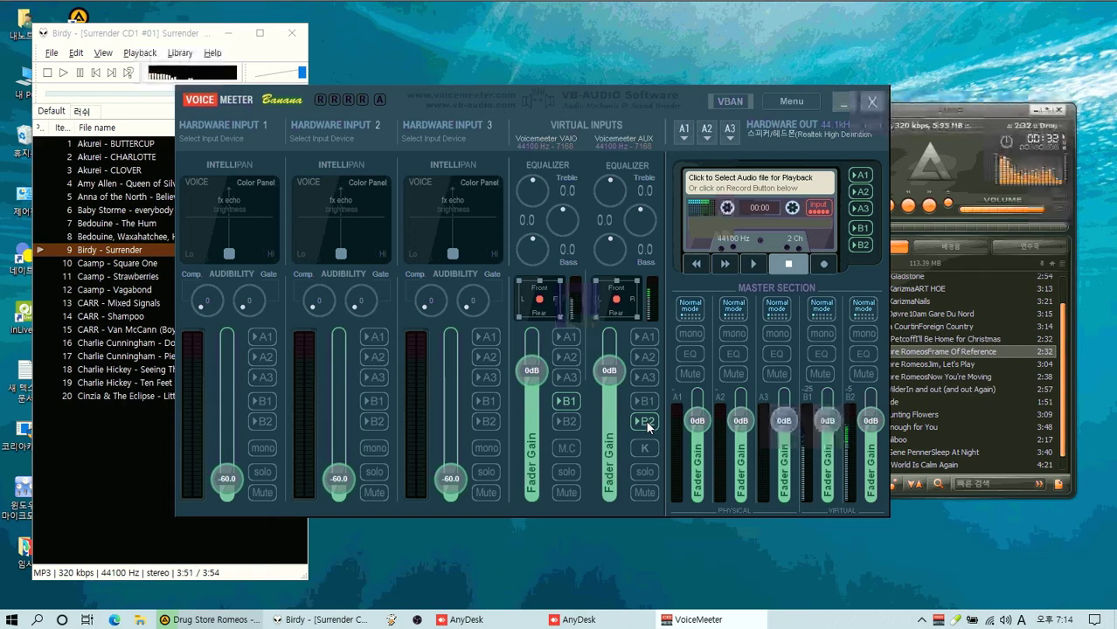
left_click(648, 424)
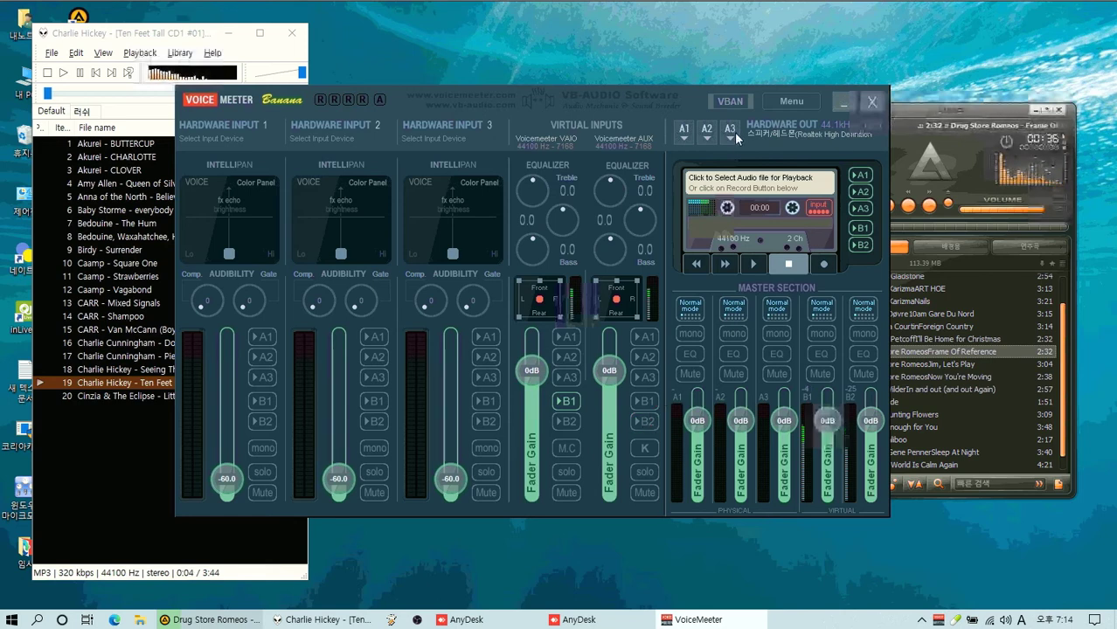
left_click(972, 115)
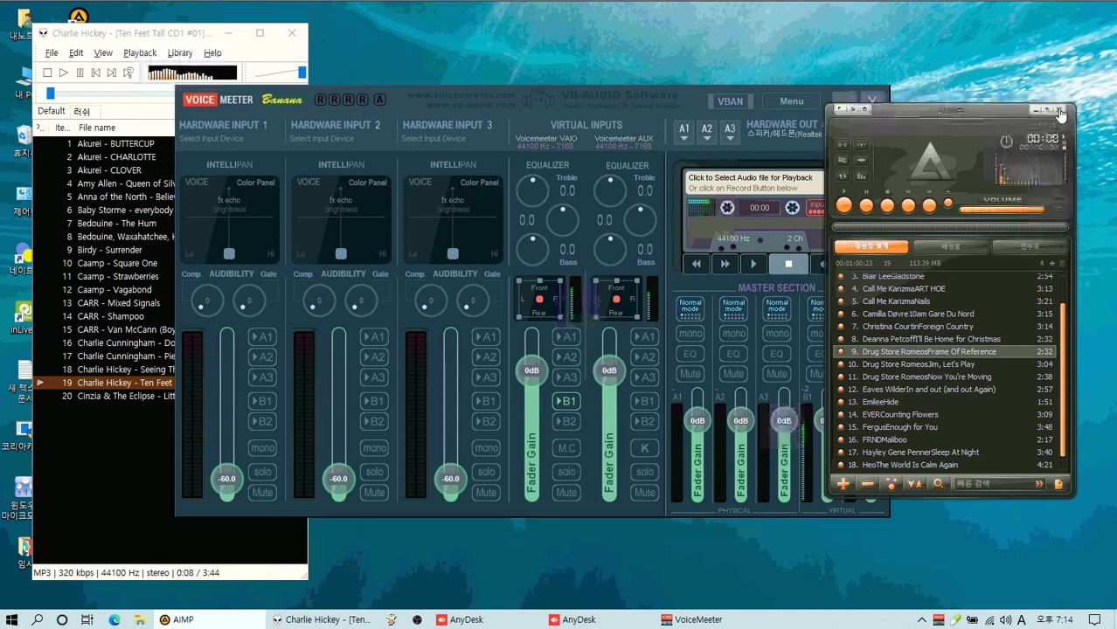
left_click(1057, 111)
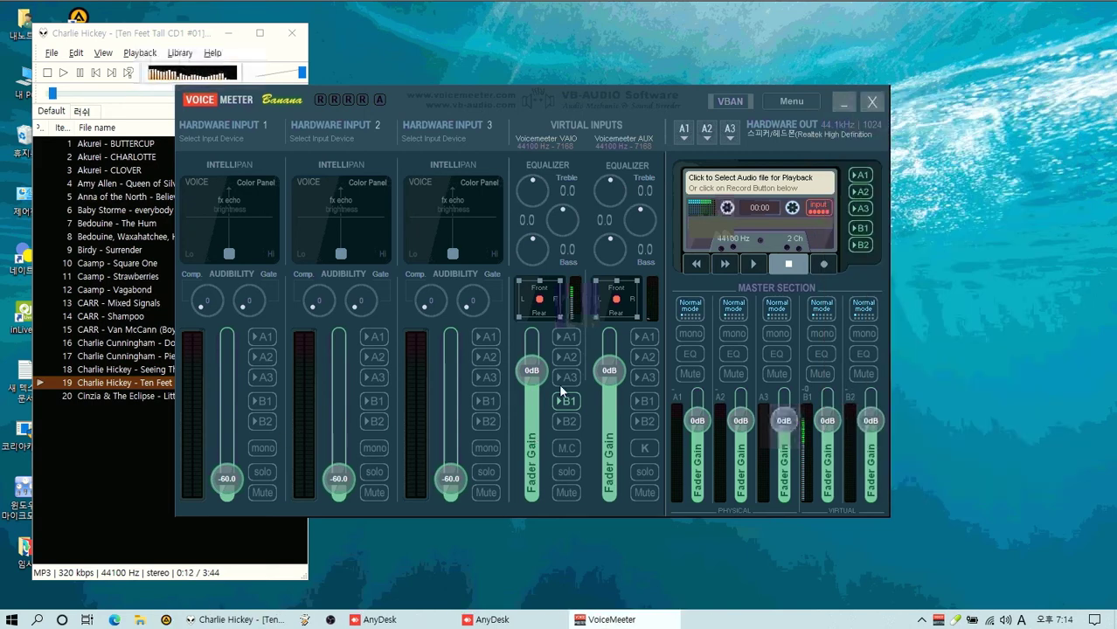
Examine the device lists of hardware outputs A1, A2 and A3 without changing any selection
left_click(709, 134)
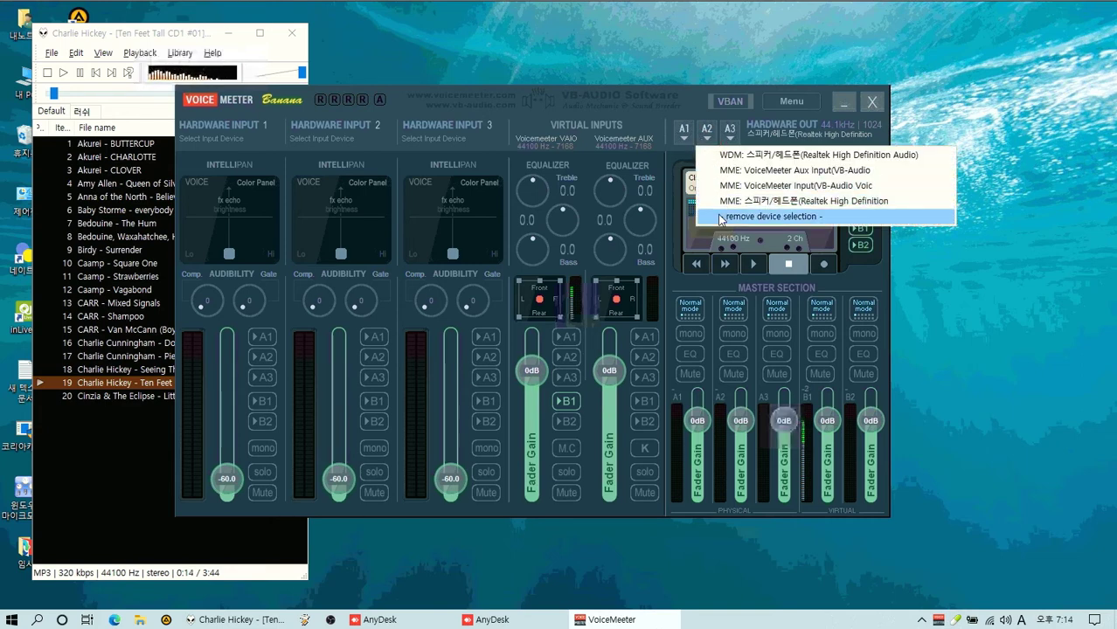
left_click(733, 131)
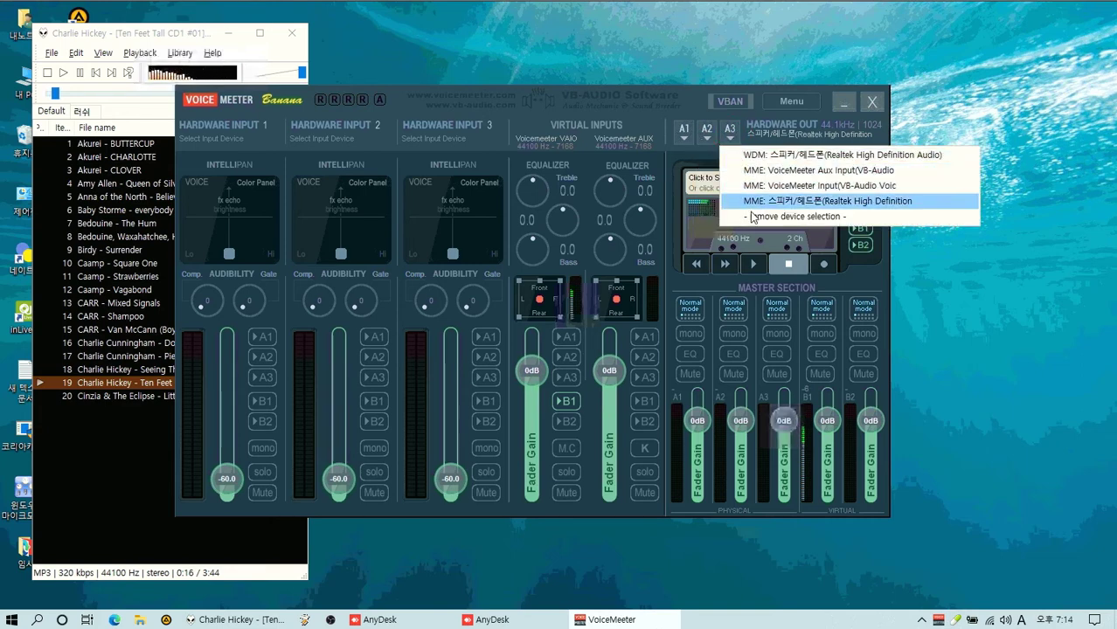
left_click(708, 132)
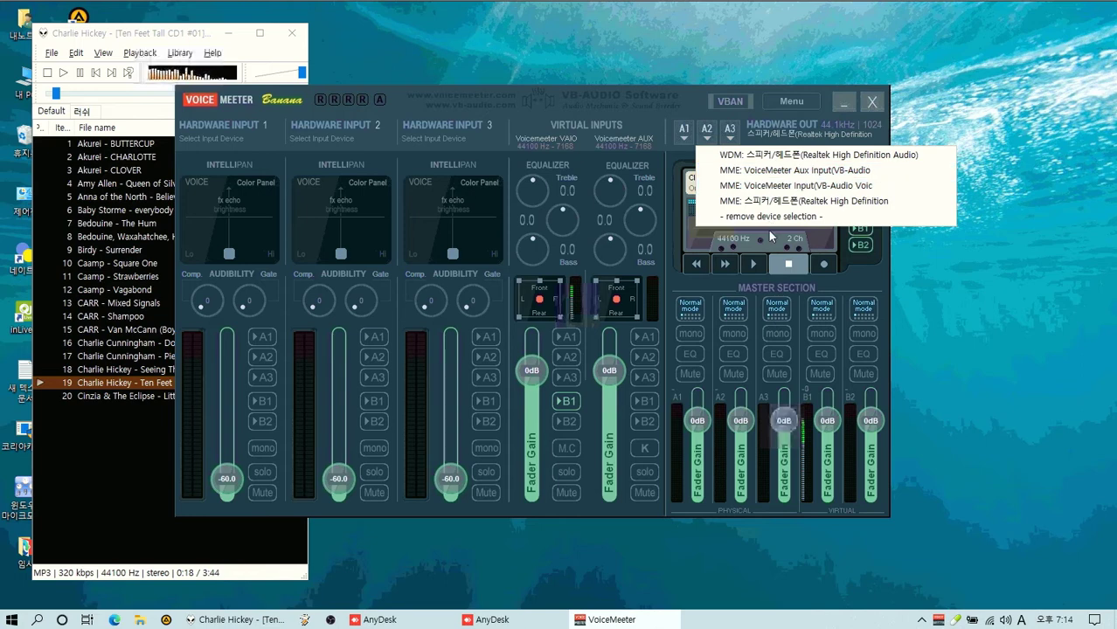
left_click(617, 542)
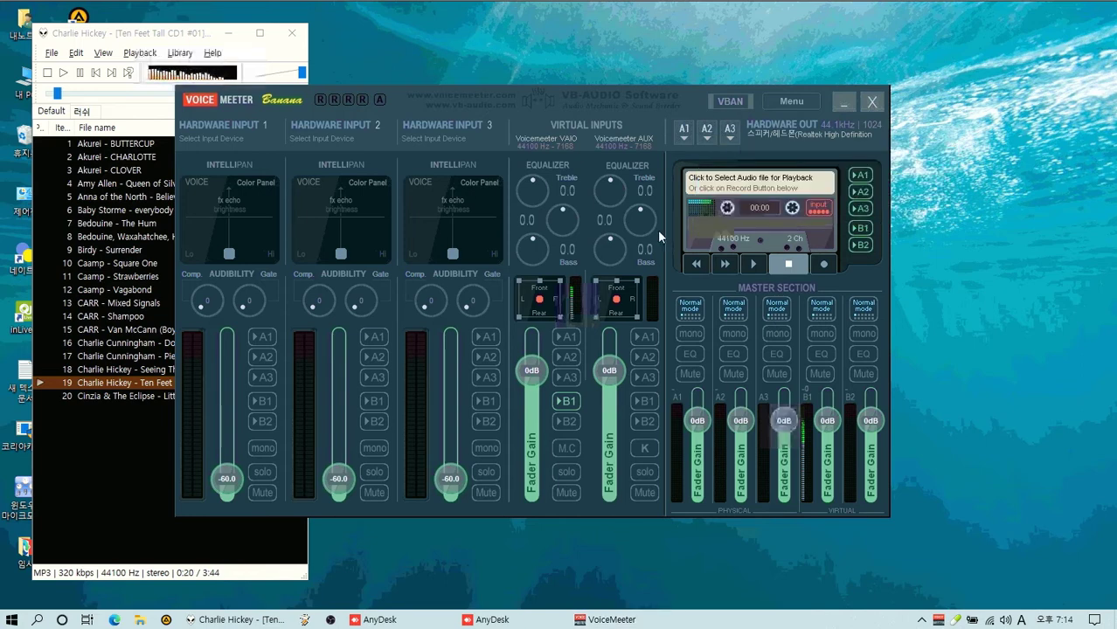
left_click(683, 131)
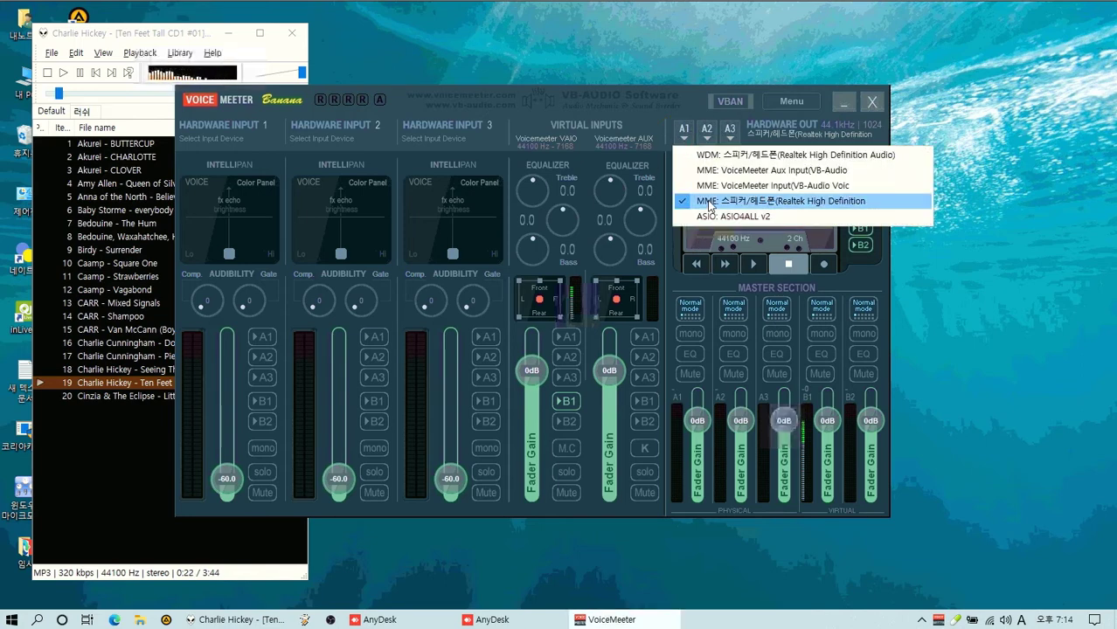
left_click(973, 320)
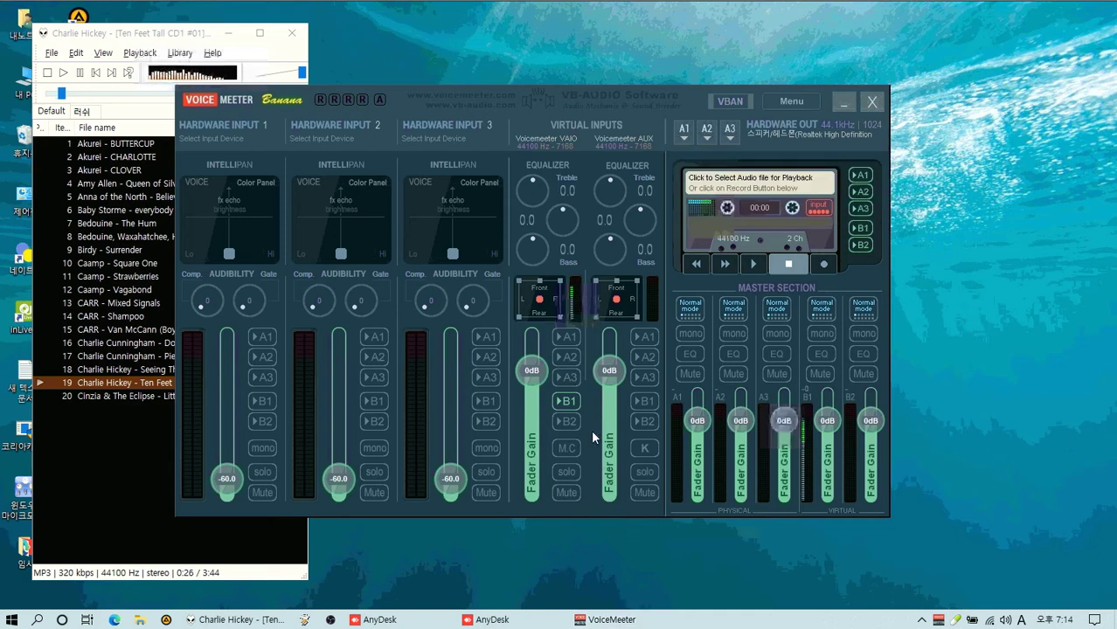
Toggle the Voicemeeter VAIO input's A1 routing on and off repeatedly, keeping B1 on
left_click(568, 338)
left_click(568, 337)
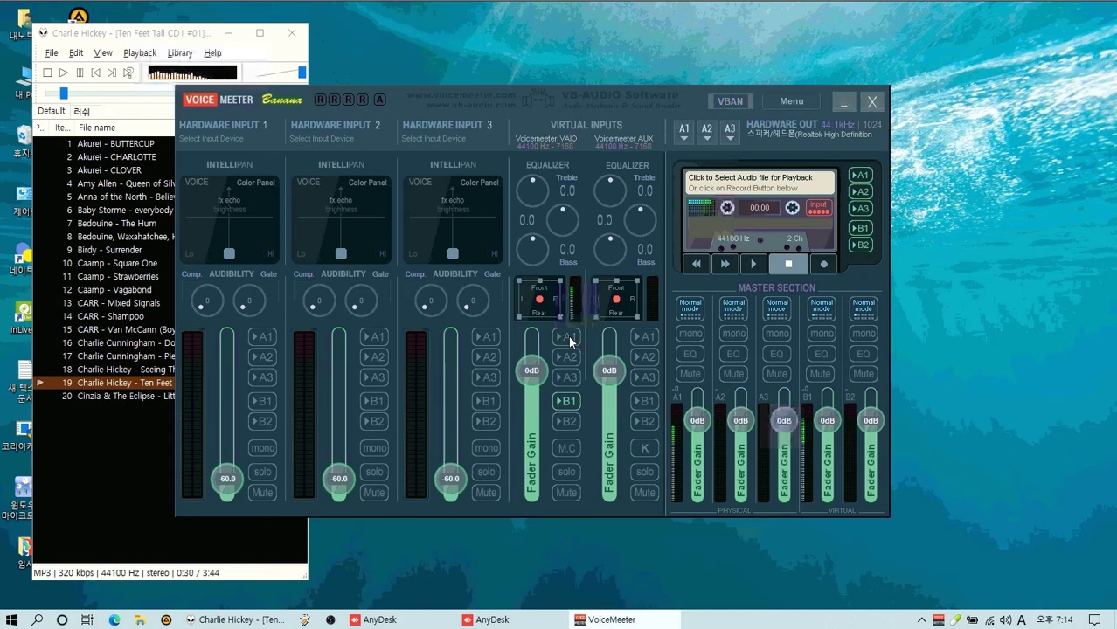
left_click(569, 338)
left_click(568, 337)
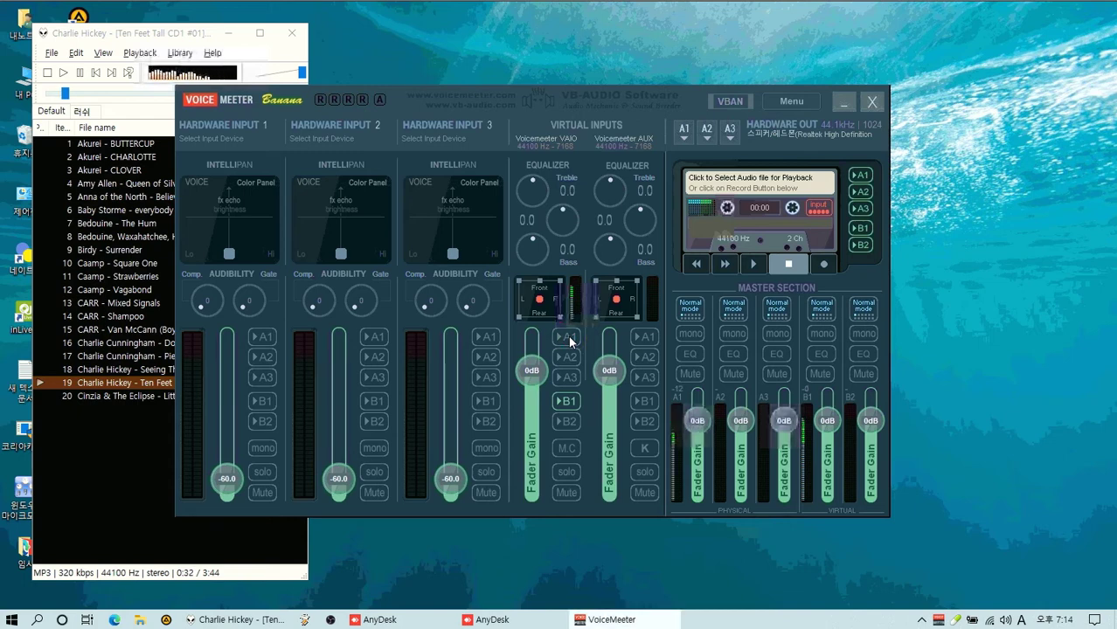
left_click(568, 338)
left_click(568, 337)
Lower the Voicemeeter VAIO fader to -15.5 dB and toggle its B1 routing, leaving B1 on
mouse_move(537, 396)
left_mouse_down()
mouse_move(535, 471)
mouse_move(542, 332)
mouse_move(527, 499)
mouse_move(531, 312)
mouse_move(531, 399)
left_mouse_up()
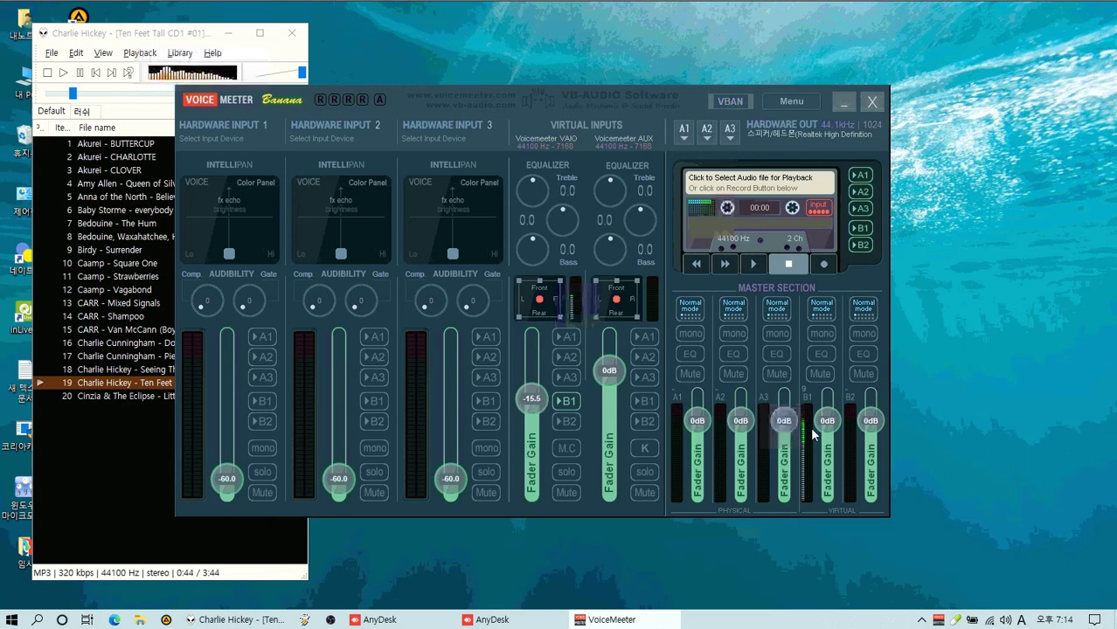
left_click(567, 402)
left_click(564, 402)
left_click(567, 400)
Try the B1 master fader at 12.0 dB, and return both it and the Voicemeeter VAIO fader to 0 dB
left_click_drag(827, 426, 838, 383)
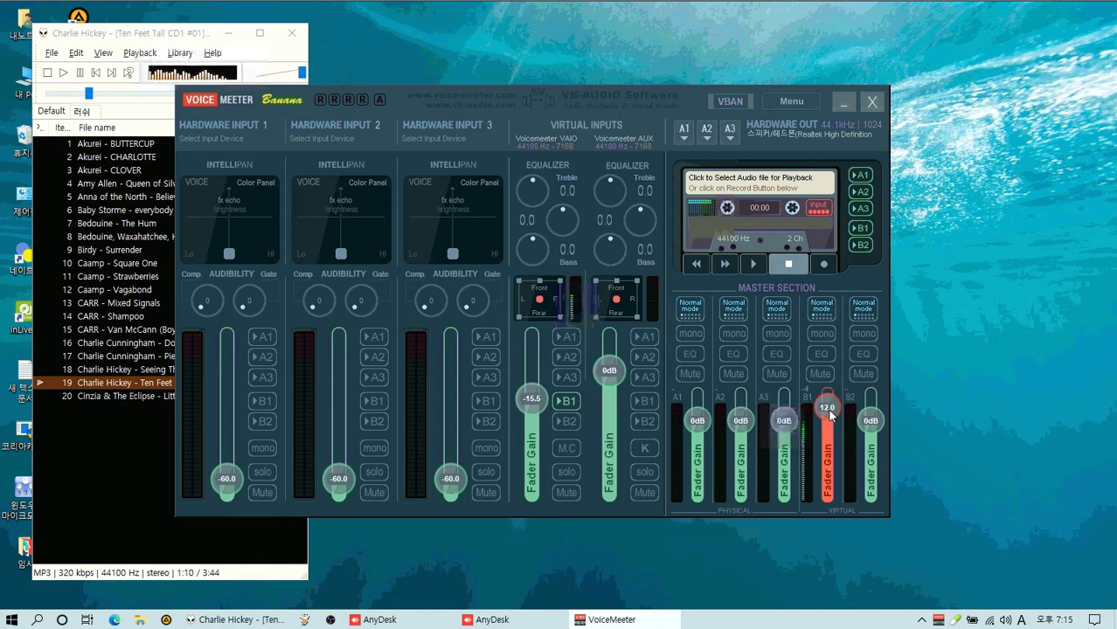
mouse_move(828, 409)
left_mouse_down()
mouse_move(837, 486)
mouse_move(834, 410)
left_mouse_up()
double_click(835, 410)
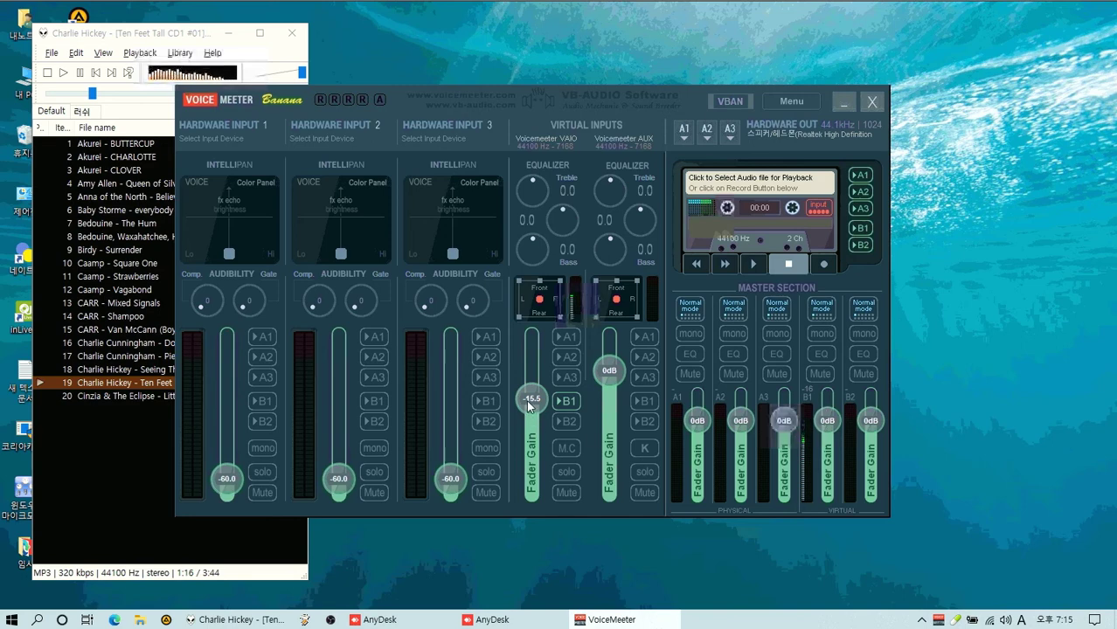
left_click_drag(527, 400, 531, 370)
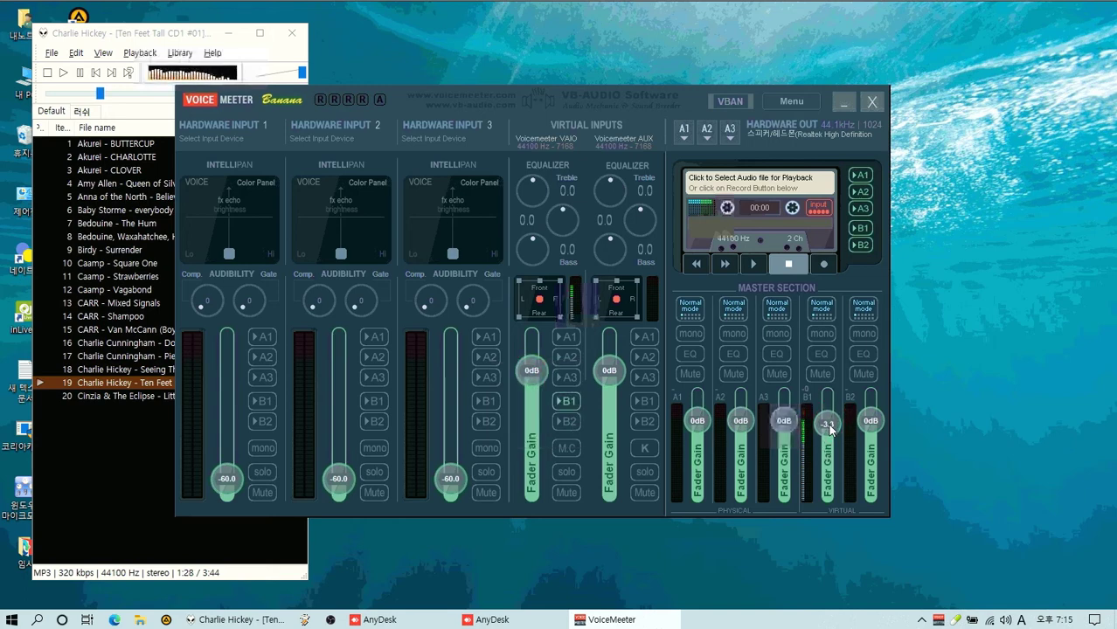
Try small gain changes on the B1 master fader and reset it to 0 dB
left_click_drag(830, 426, 831, 423)
double_click(830, 421)
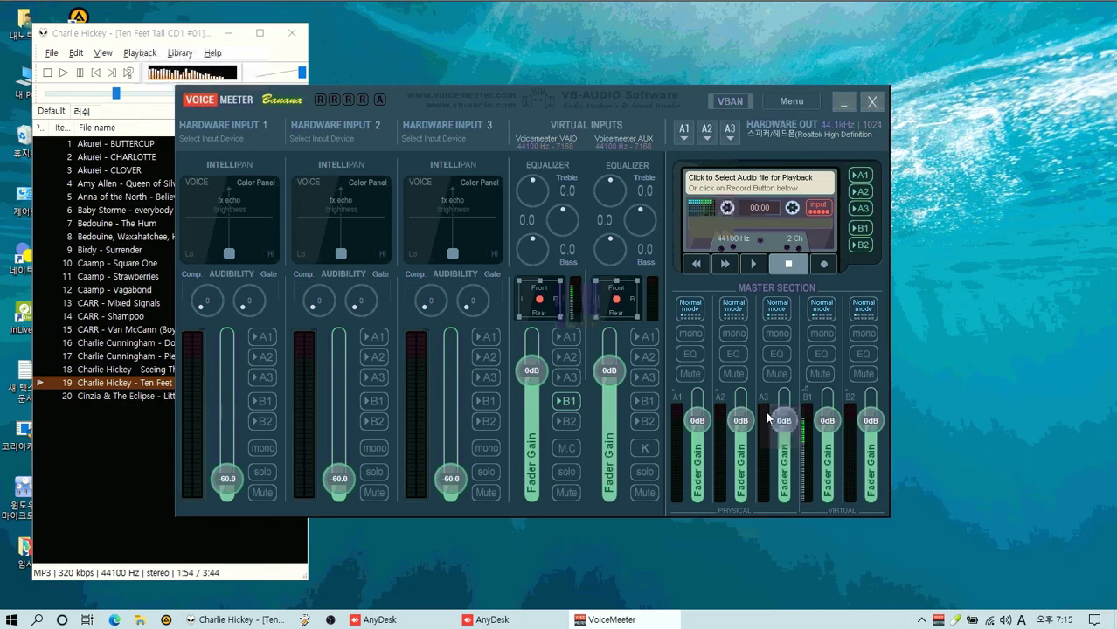
left_click_drag(826, 425, 827, 419)
double_click(826, 420)
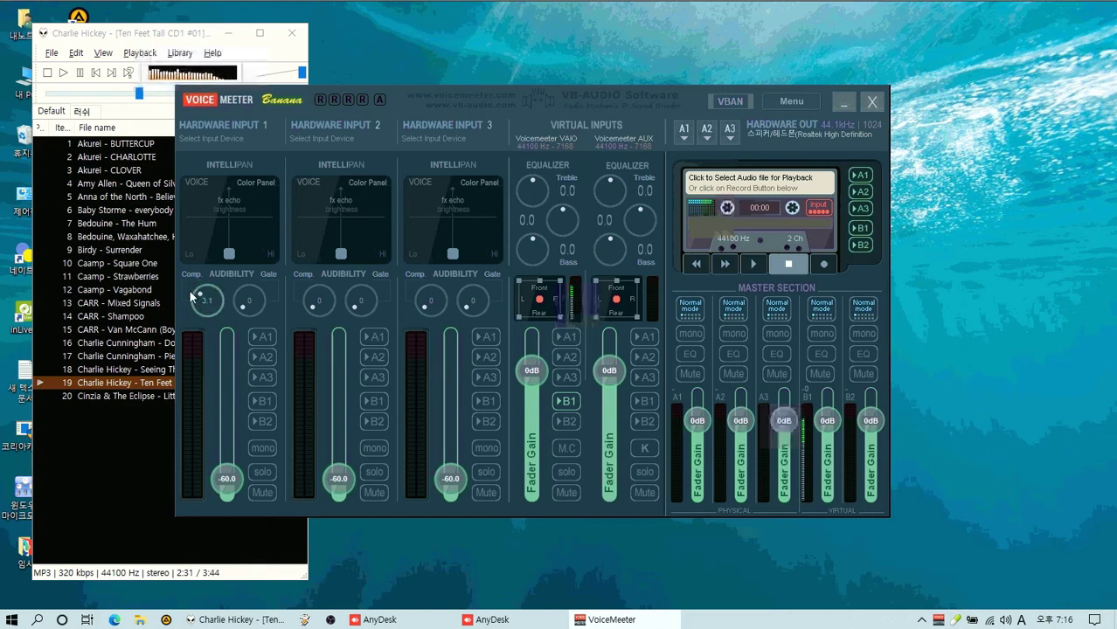
Move the mixer clear of the playlist and try Hardware Input 1's compressor and its gate at 5.9, returning both to 0
left_click_drag(246, 310, 231, 283)
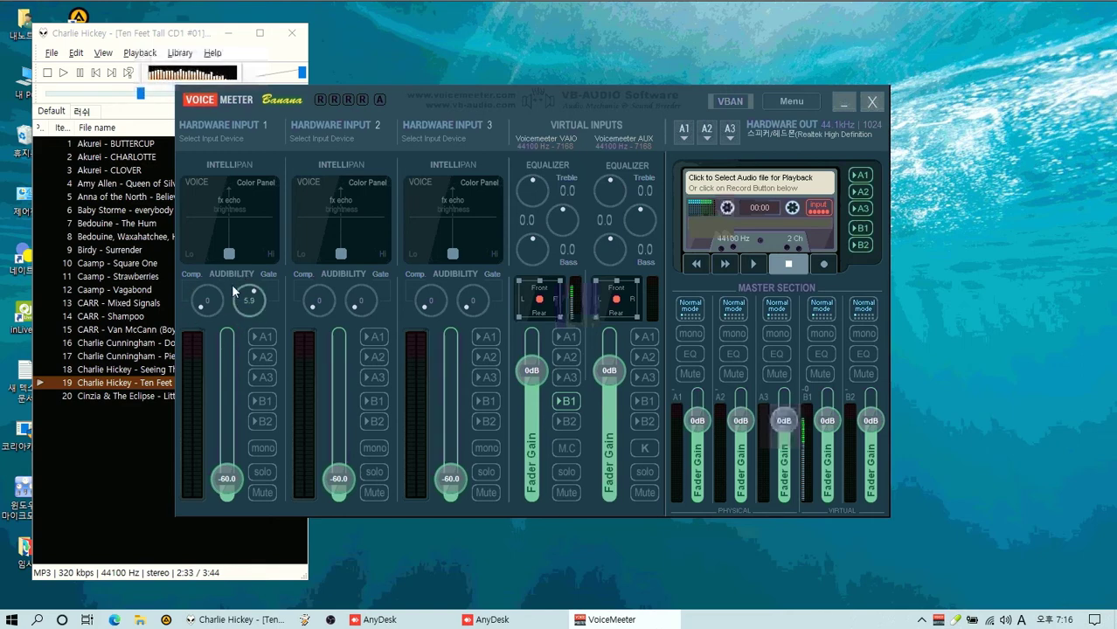
left_click_drag(617, 107, 740, 82)
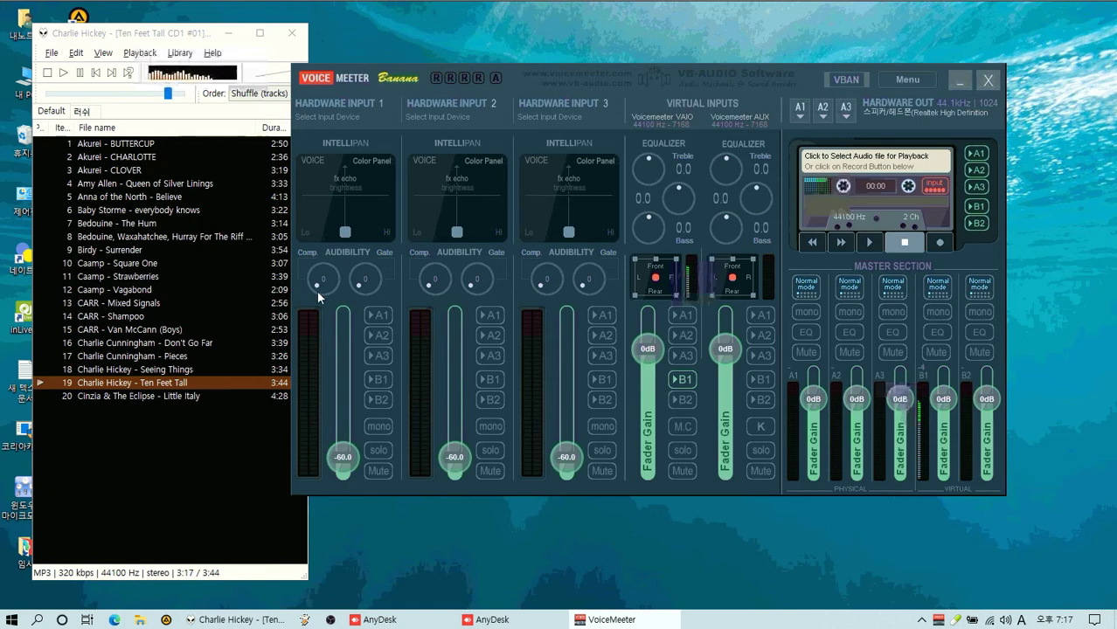
left_click_drag(318, 296, 319, 272)
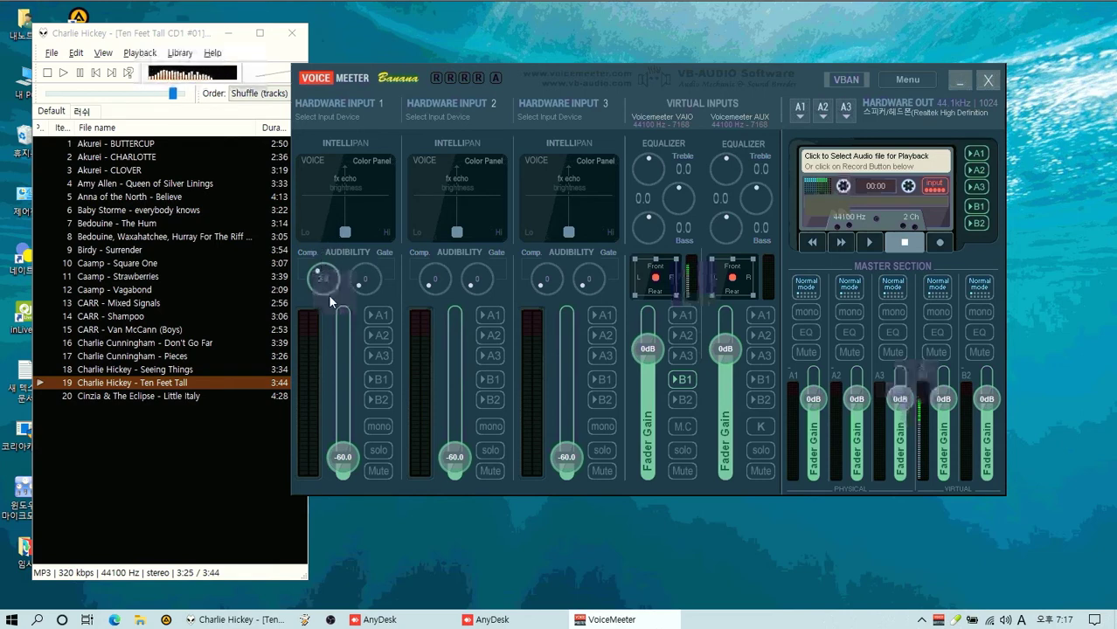
left_click(313, 278)
left_click_drag(313, 278, 344, 322)
scroll(316, 274, "up", 1)
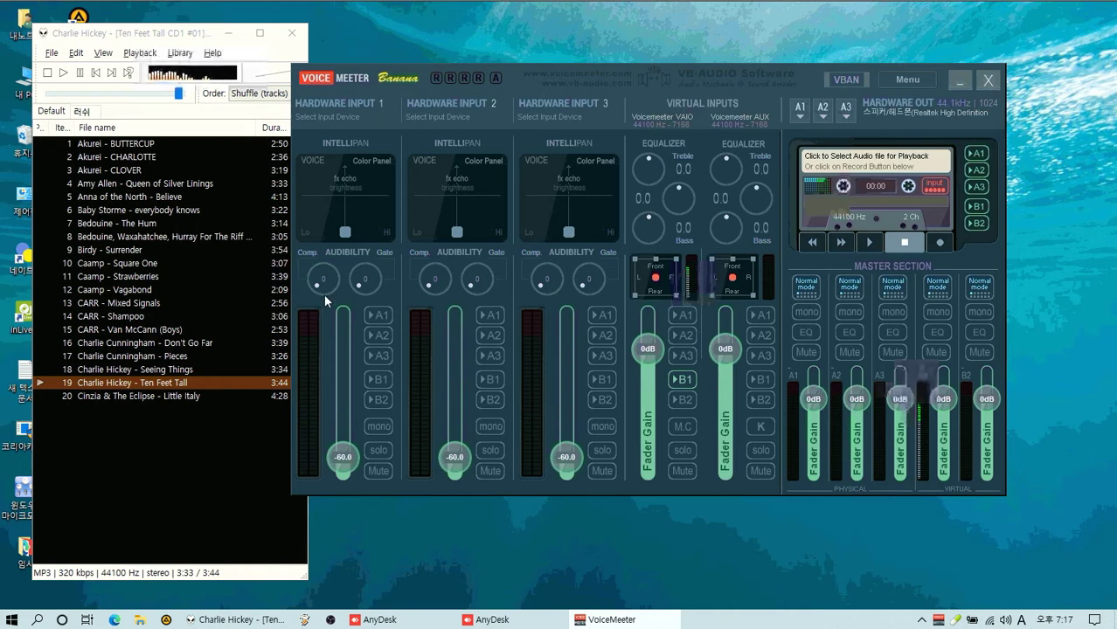
left_click_drag(315, 286, 337, 333)
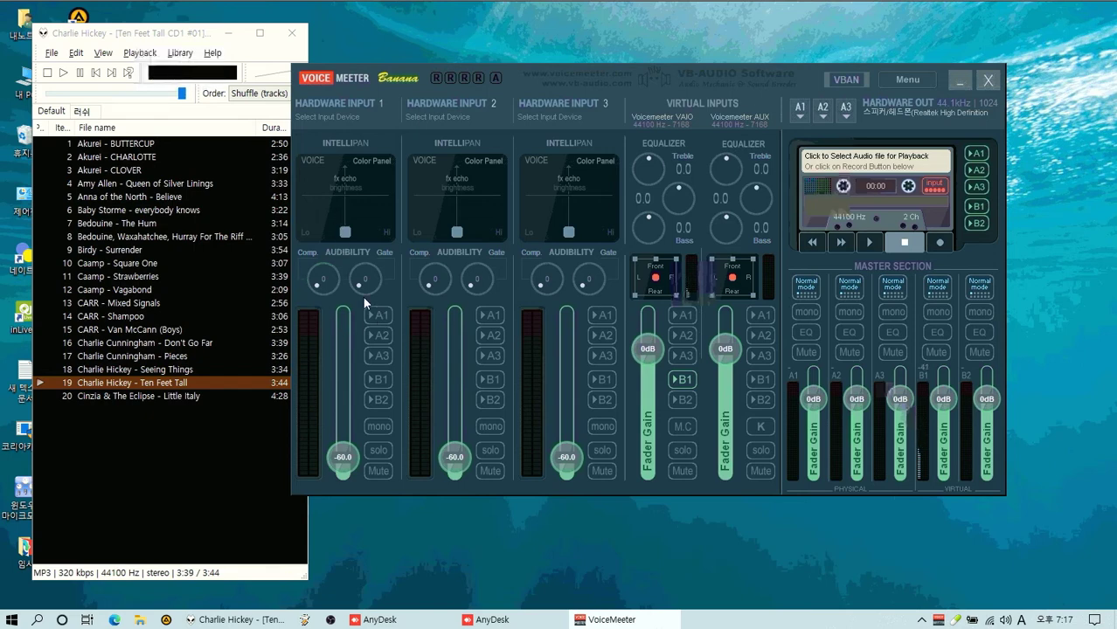
scroll(357, 286, "up", 1)
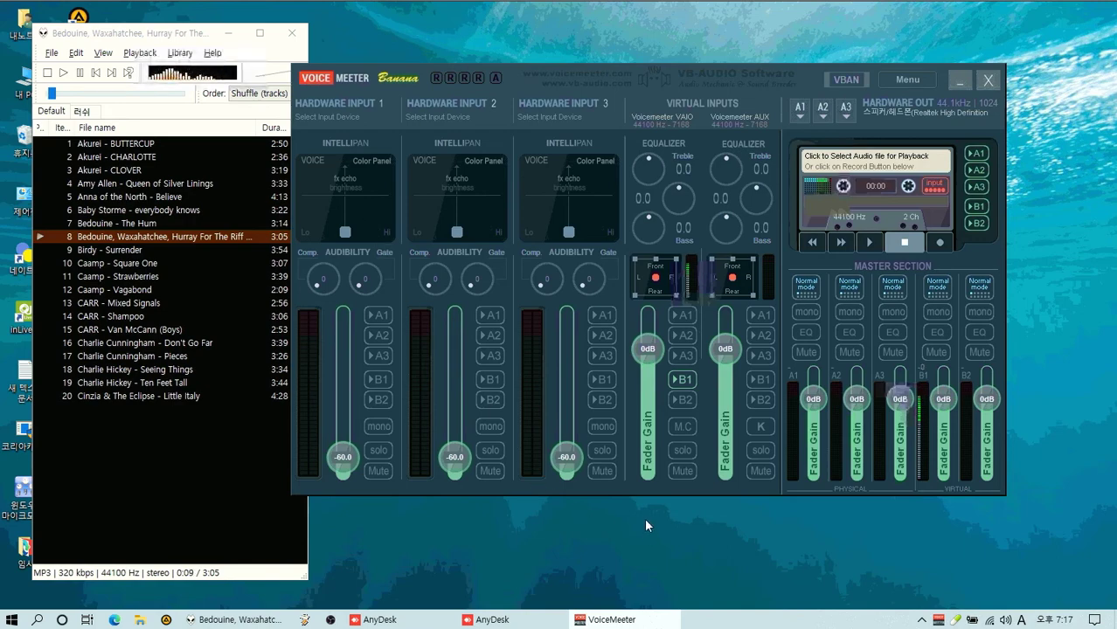
Reposition the mixer beside the playlist and try Hardware Input 1's compressor and its gate at 2.2, returning both to 0
left_click_drag(746, 74, 683, 52)
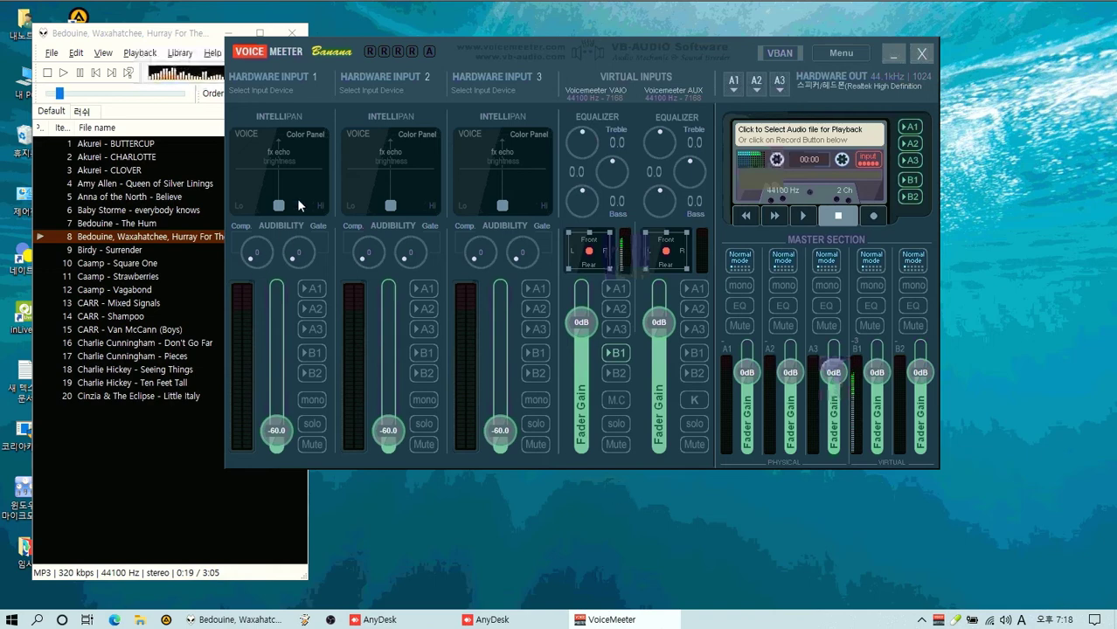
left_click_drag(578, 43, 636, 87)
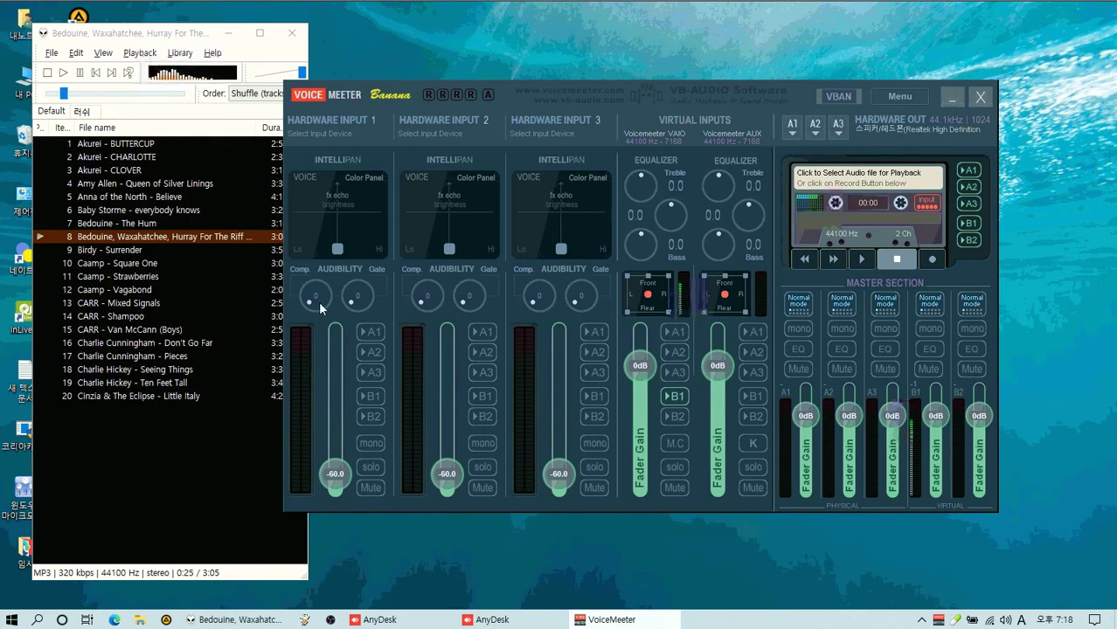
mouse_move(304, 301)
left_mouse_down()
mouse_move(301, 288)
mouse_move(352, 303)
mouse_move(349, 280)
mouse_move(317, 291)
left_mouse_up()
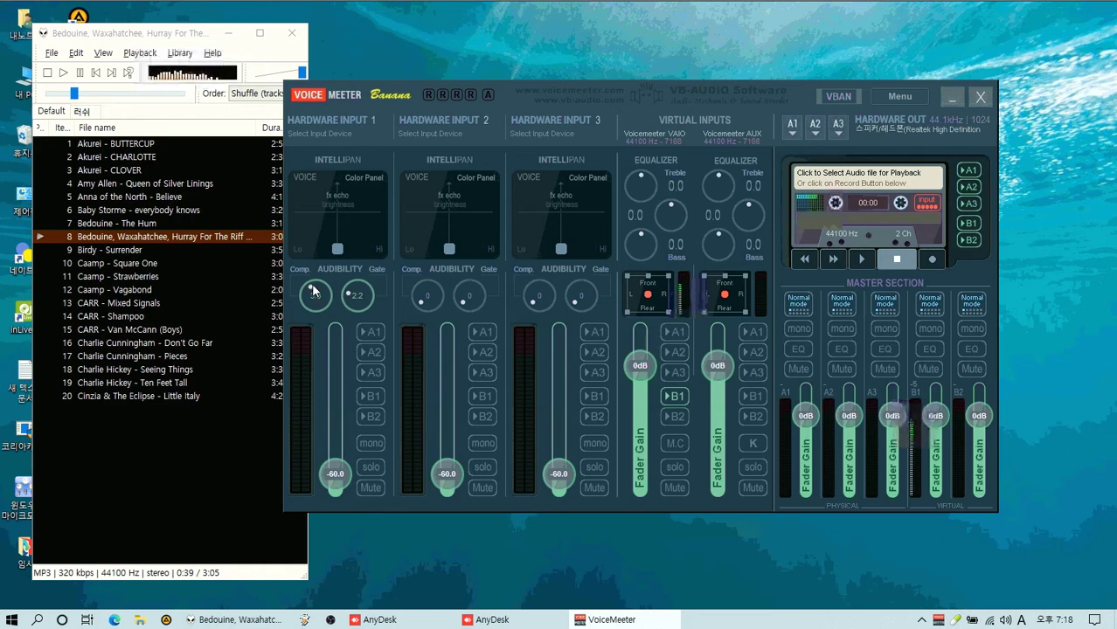
left_click_drag(318, 295, 333, 330)
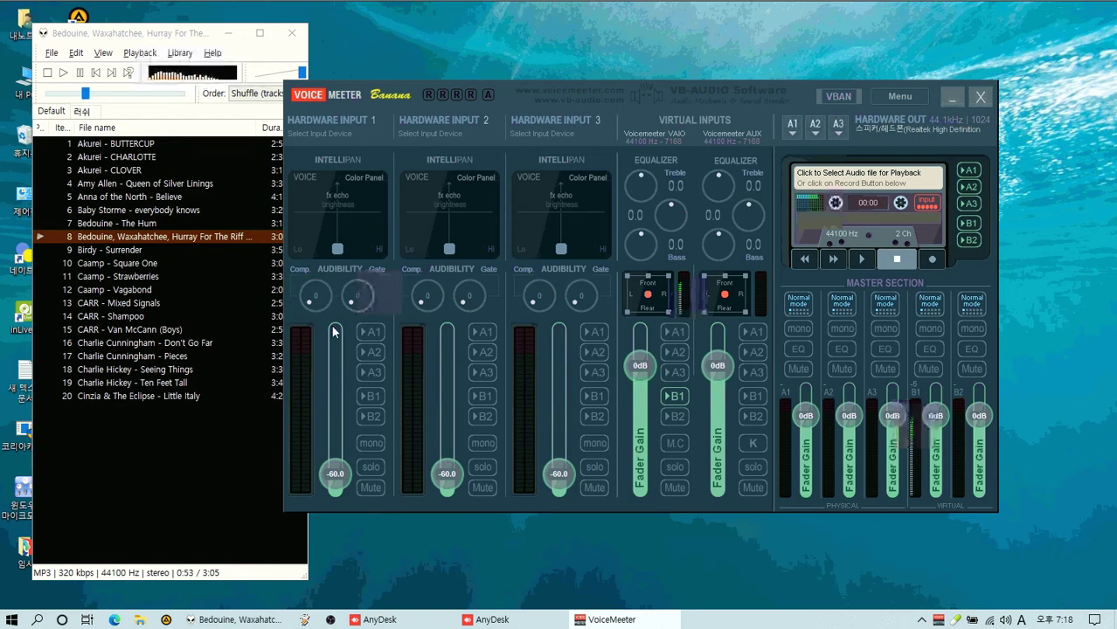
Cycle Hardware Input 1's Intellipan through the 3D Panel and back to the Color Panel
right_click(334, 200)
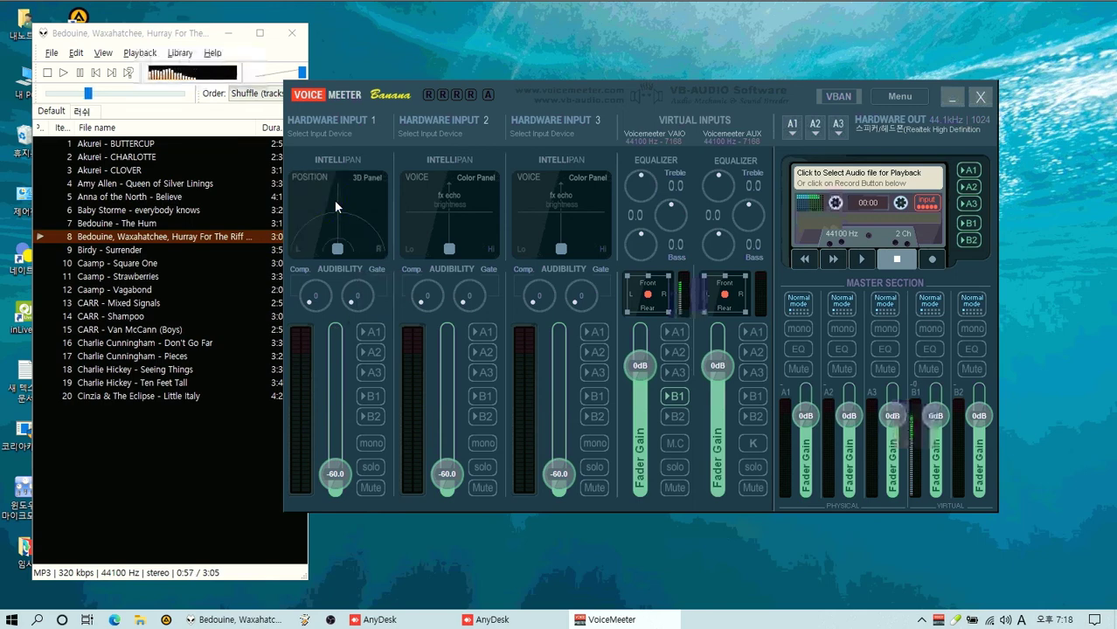
right_click(338, 219)
right_click(344, 222)
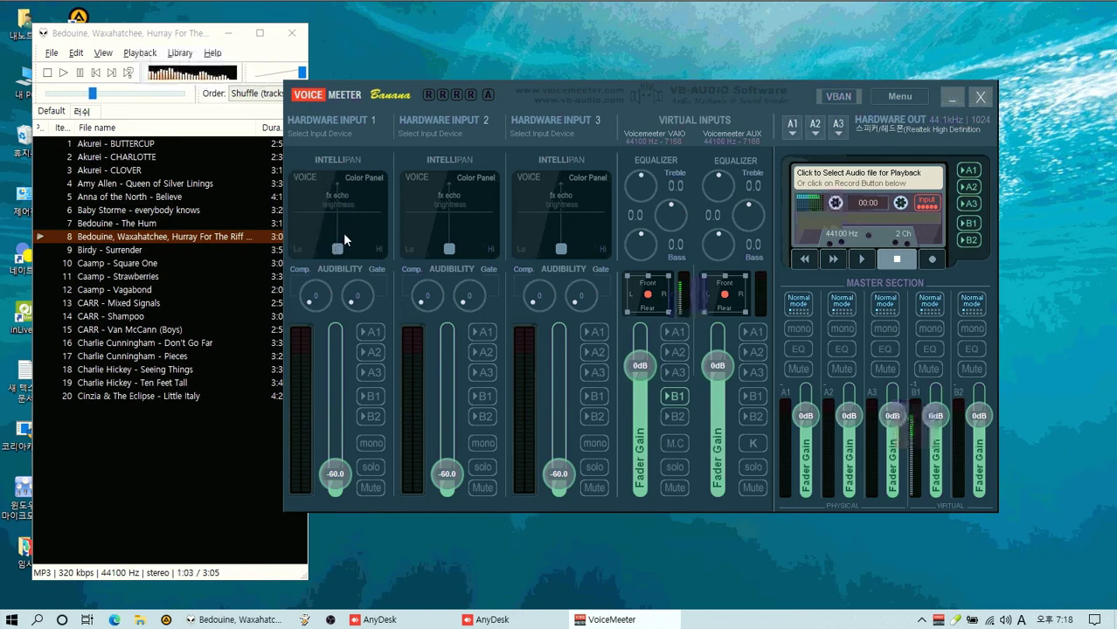
Try moving Hardware Input 1's voice color point, switch Intellipan to the 3D Panel, and move and reset its position point
left_click_drag(339, 254, 361, 230)
right_click(340, 221)
right_click(325, 215)
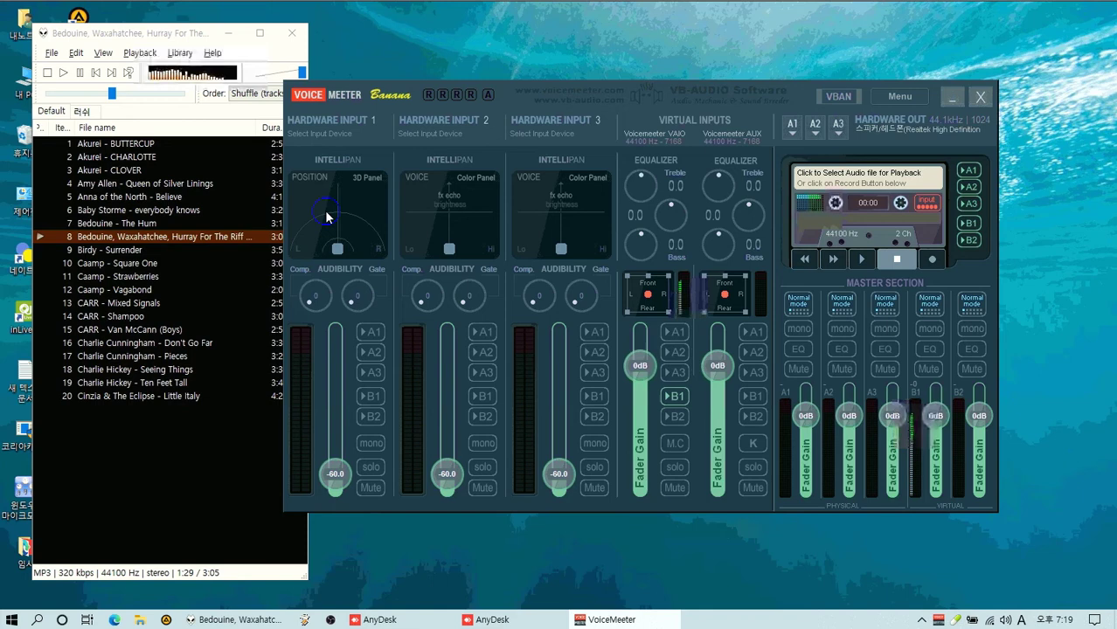
left_click_drag(337, 249, 352, 221)
double_click(352, 218)
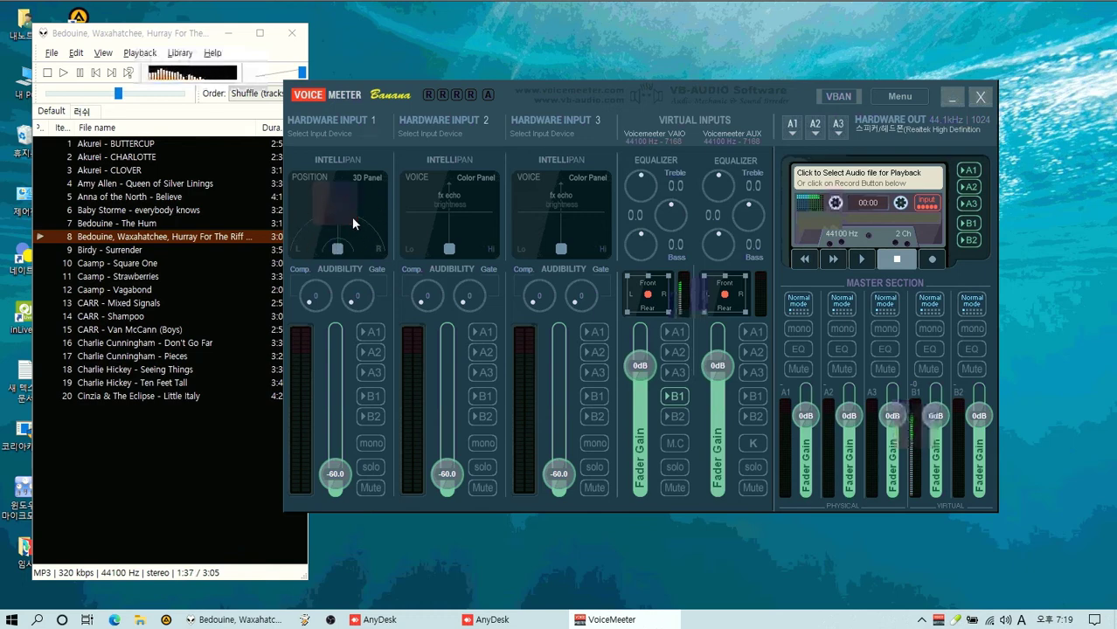
Try the Color Panel's voice point on Hardware Input 1 and switch its Intellipan to the modulation Fx Panel
right_click(338, 209)
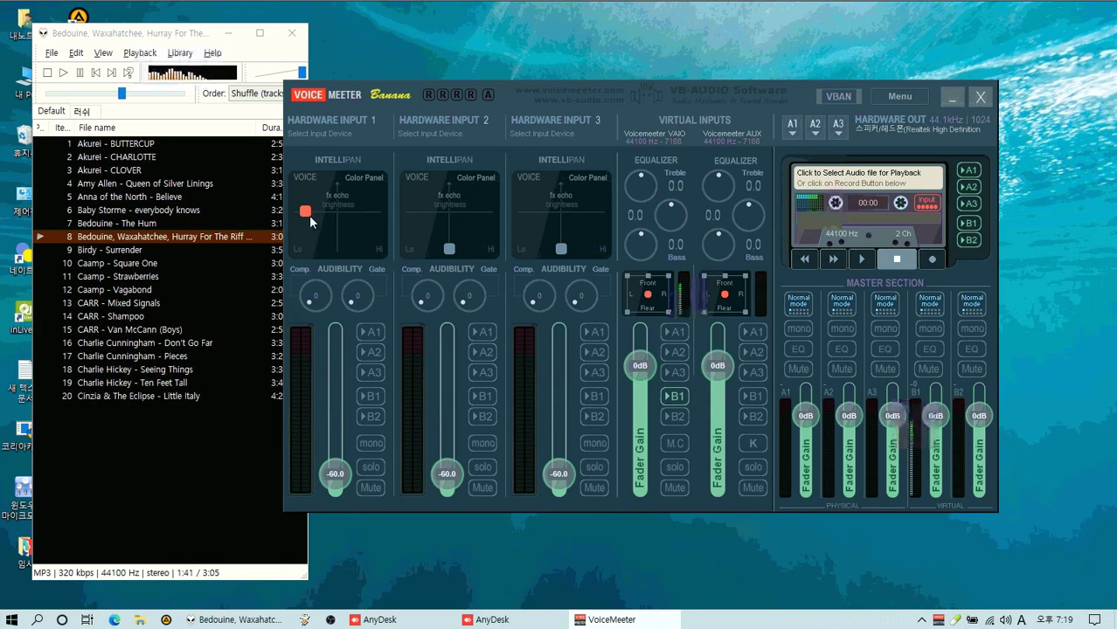
left_click_drag(310, 215, 342, 238)
right_click(341, 238)
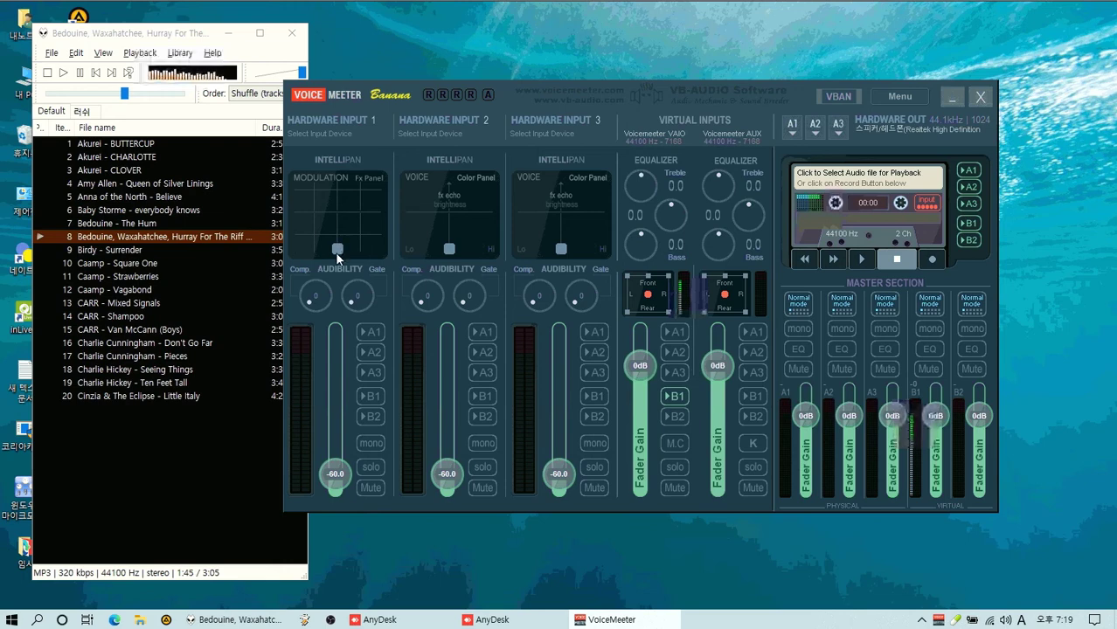
Try the modulation point on Hardware Input 1's IntelliPan, reset it, and cycle the panels round to the Color Panel
mouse_move(339, 251)
left_mouse_down()
mouse_move(345, 232)
mouse_move(318, 208)
mouse_move(338, 234)
left_mouse_up()
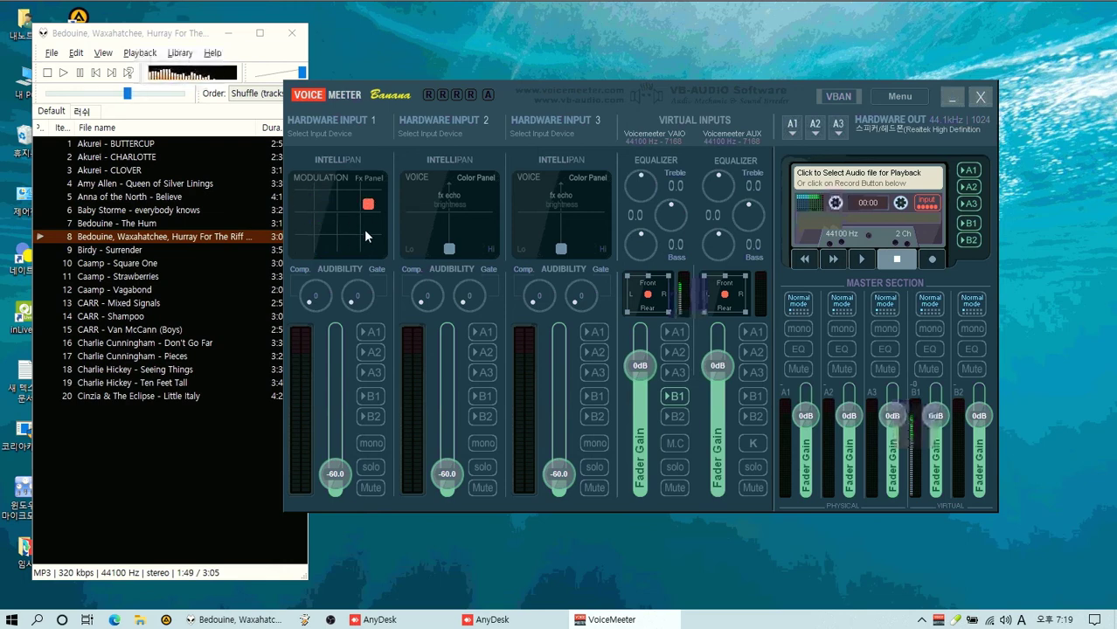
double_click(368, 208)
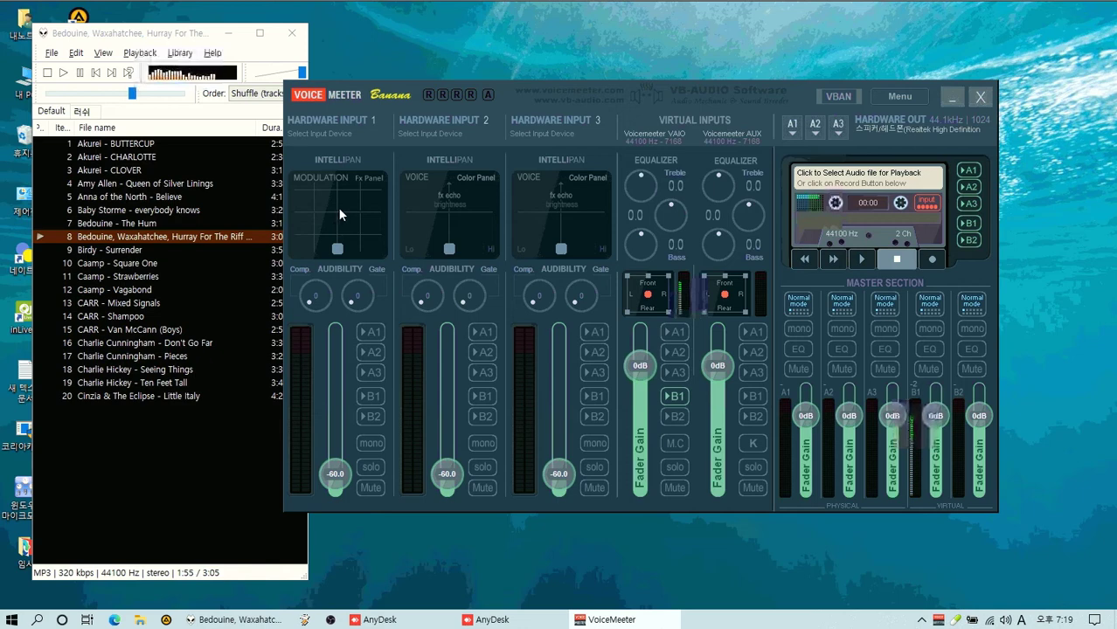
left_click(339, 209)
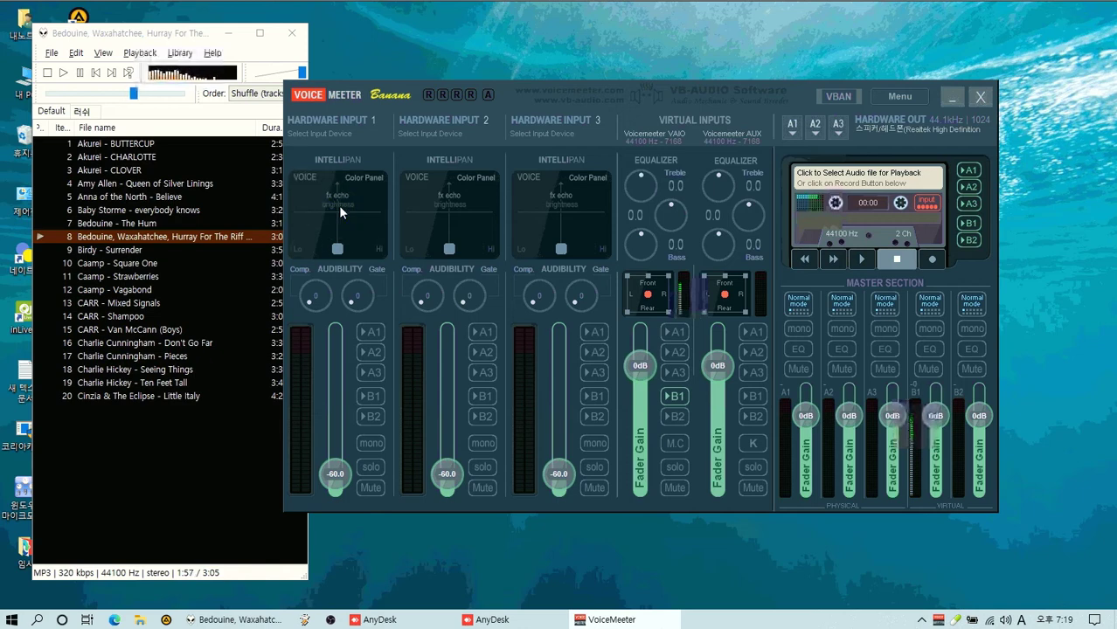
left_click(340, 211)
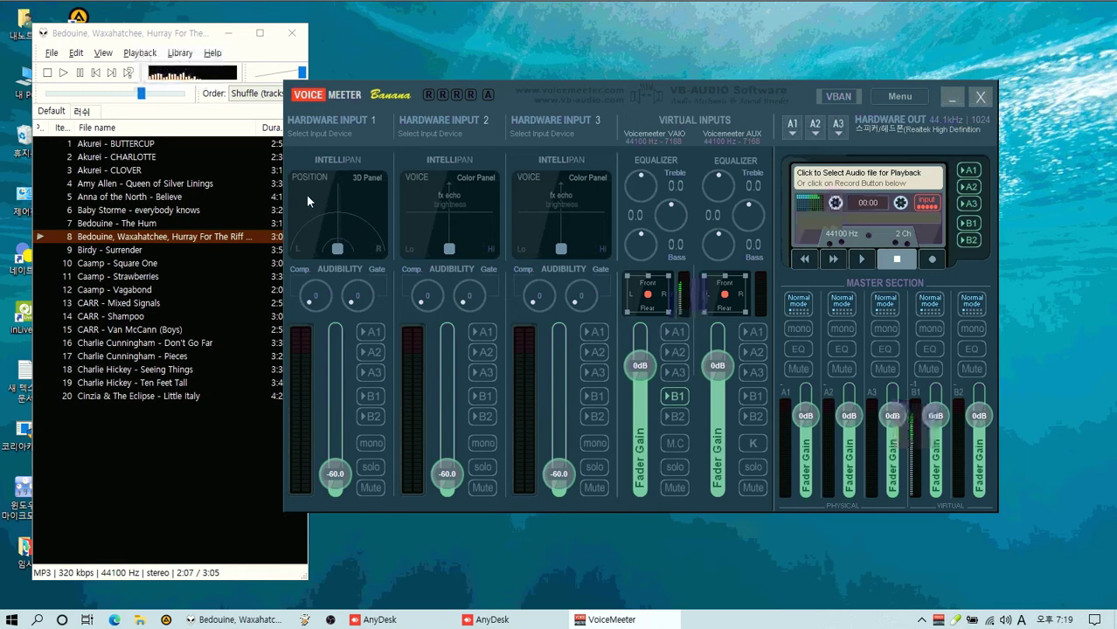
right_click(327, 214)
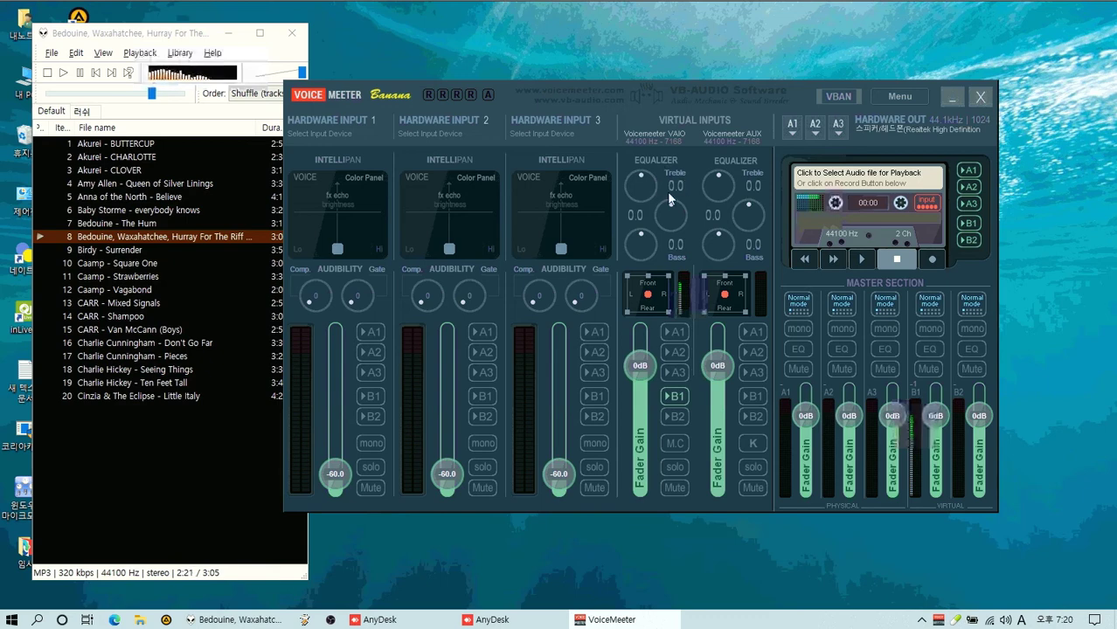
Try boosting the Voicemeeter VAIO equalizer's treble to 6.7 and mid band to 6.8, and reset the bands to 0.0
left_click_drag(638, 181, 646, 136)
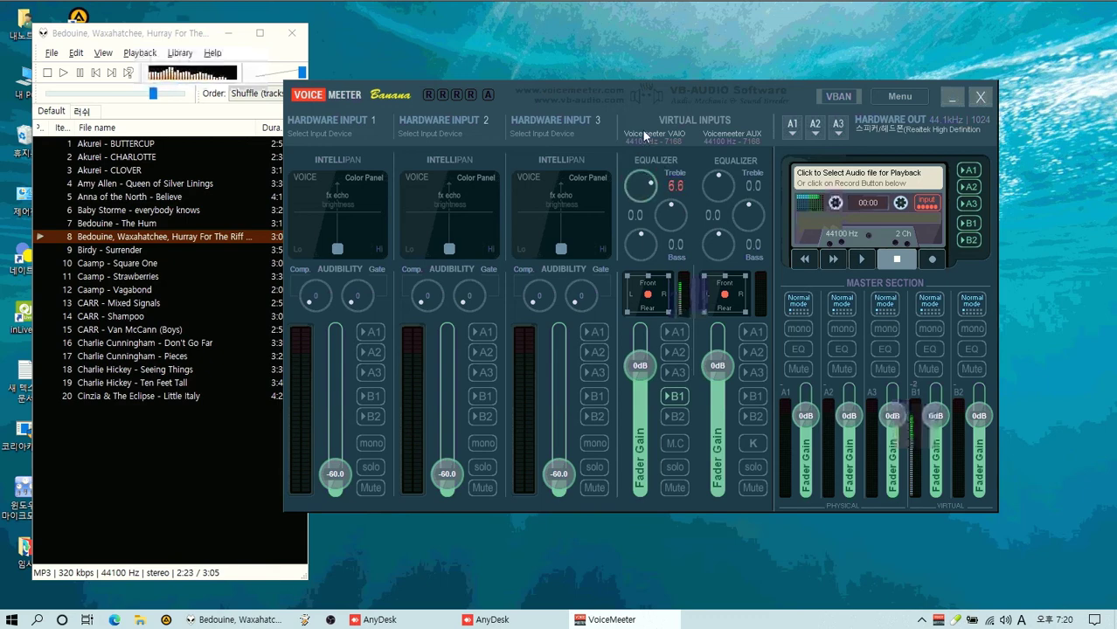
left_click_drag(677, 216, 685, 162)
left_click_drag(640, 246, 644, 175)
left_click_drag(641, 241, 646, 274)
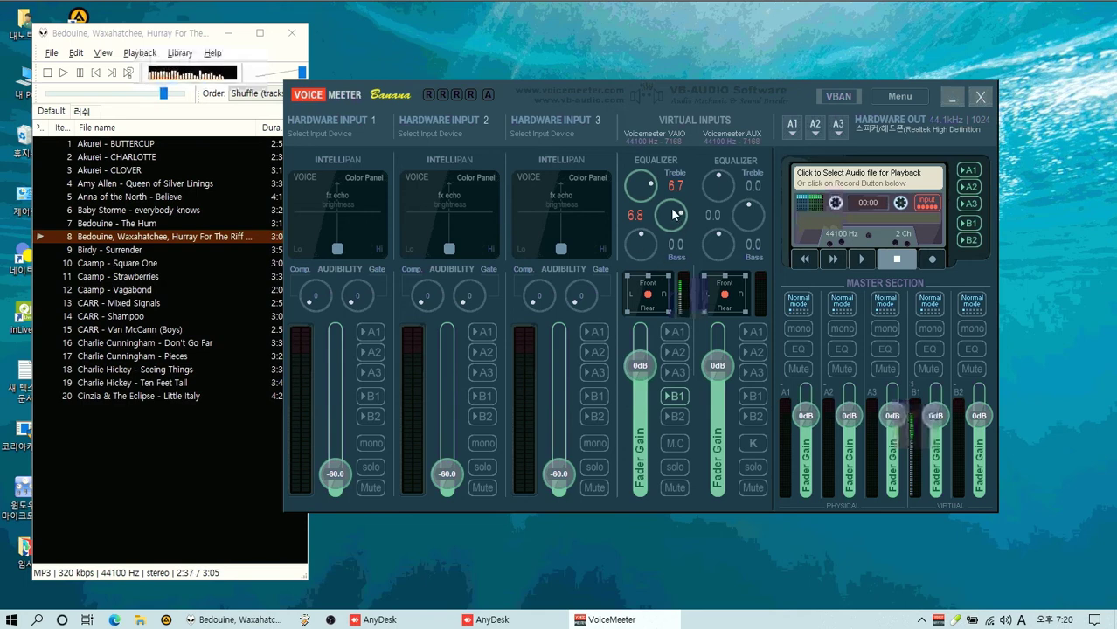
double_click(672, 216)
double_click(640, 185)
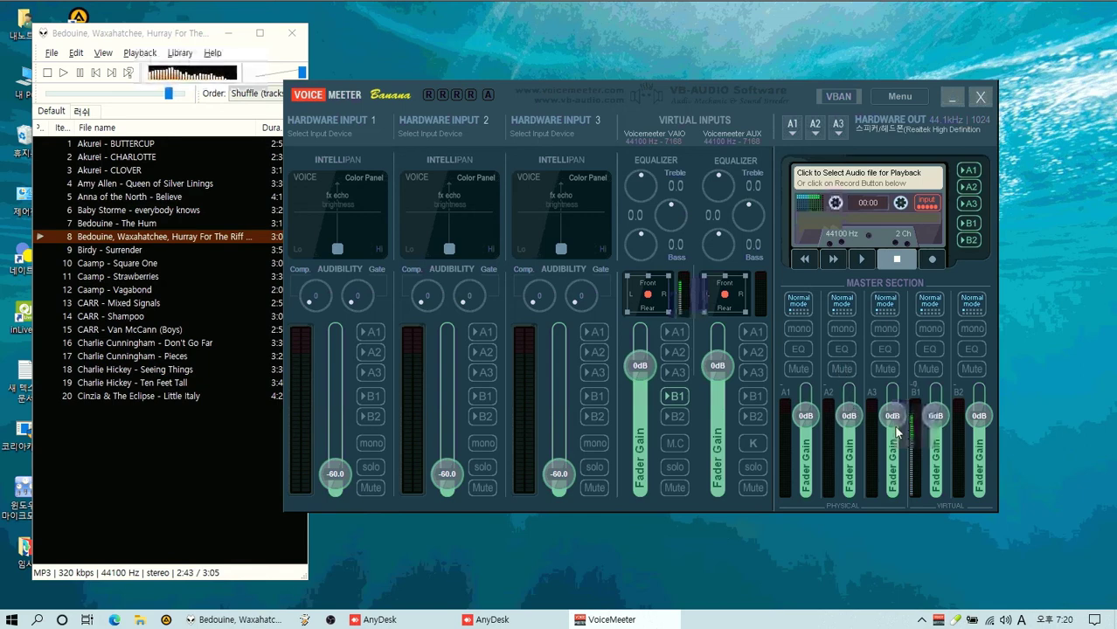
Try the Mute and EQ options of the B1 master bus, switching each one on and back off
left_click(928, 369)
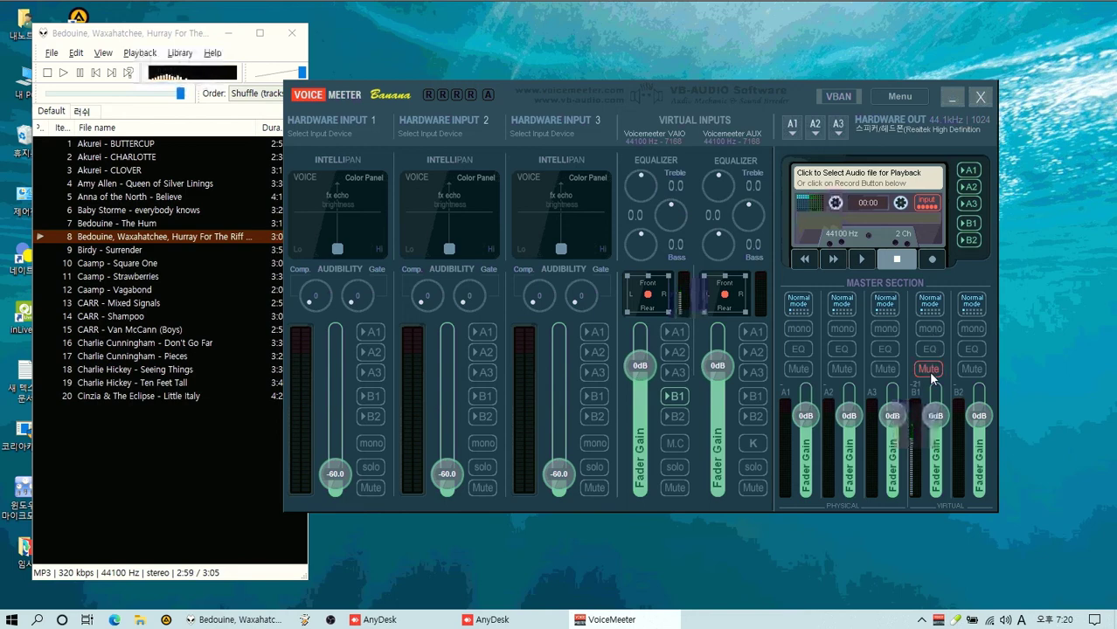
left_click(928, 369)
left_click(932, 349)
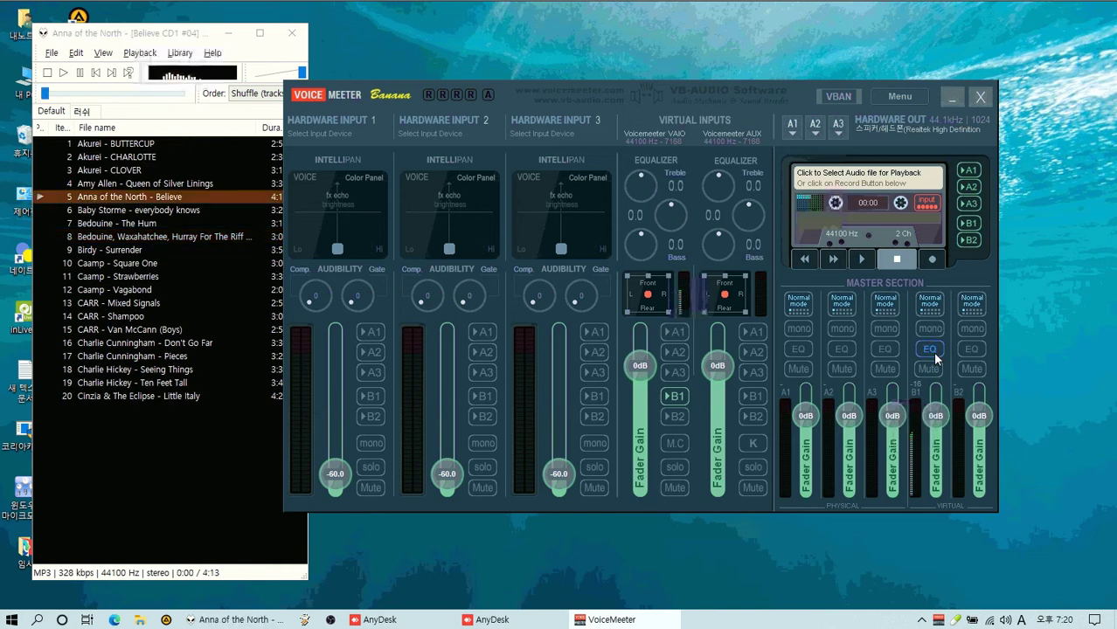
left_click(933, 351)
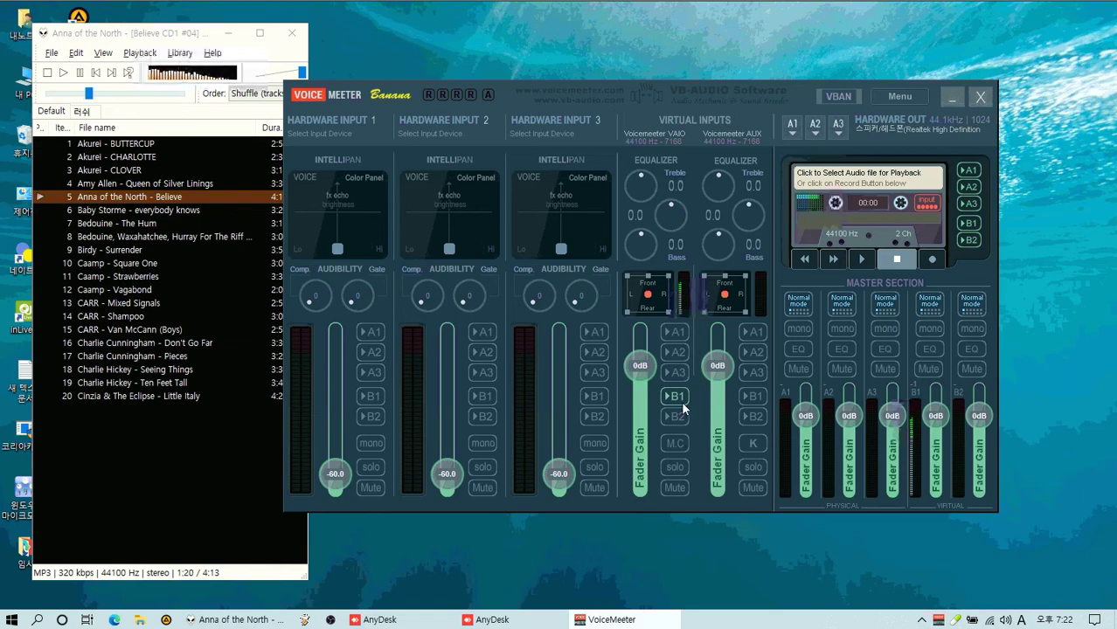
Reposition the mixer window and select MME: 스피커/헤드폰(Realtek High Definition) as the A1 hardware output
left_click_drag(781, 95, 827, 136)
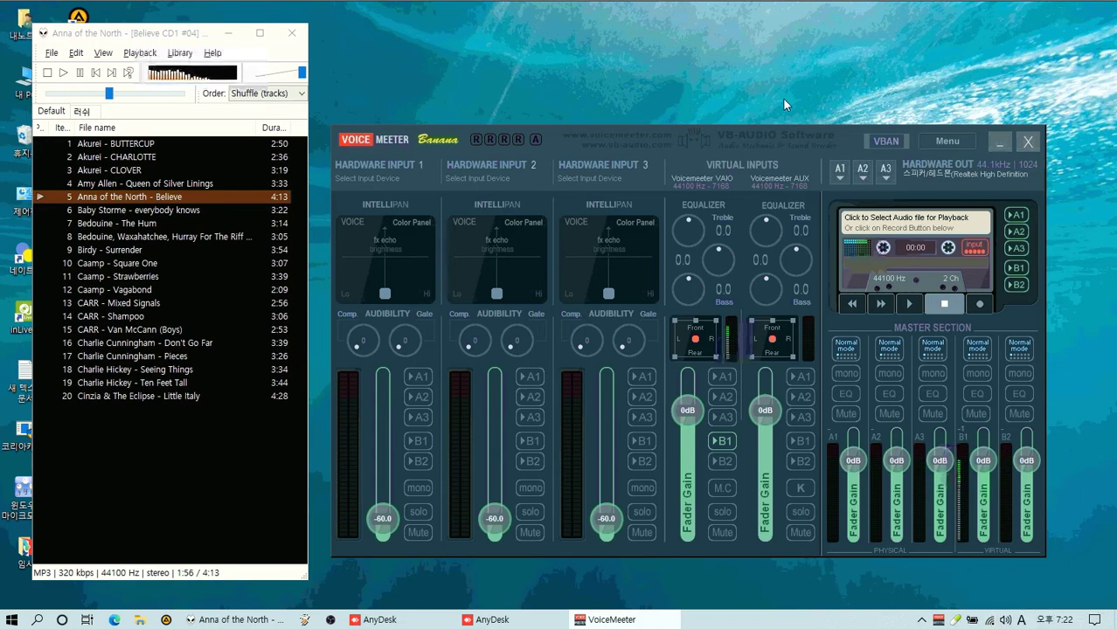
left_click_drag(781, 135, 670, 84)
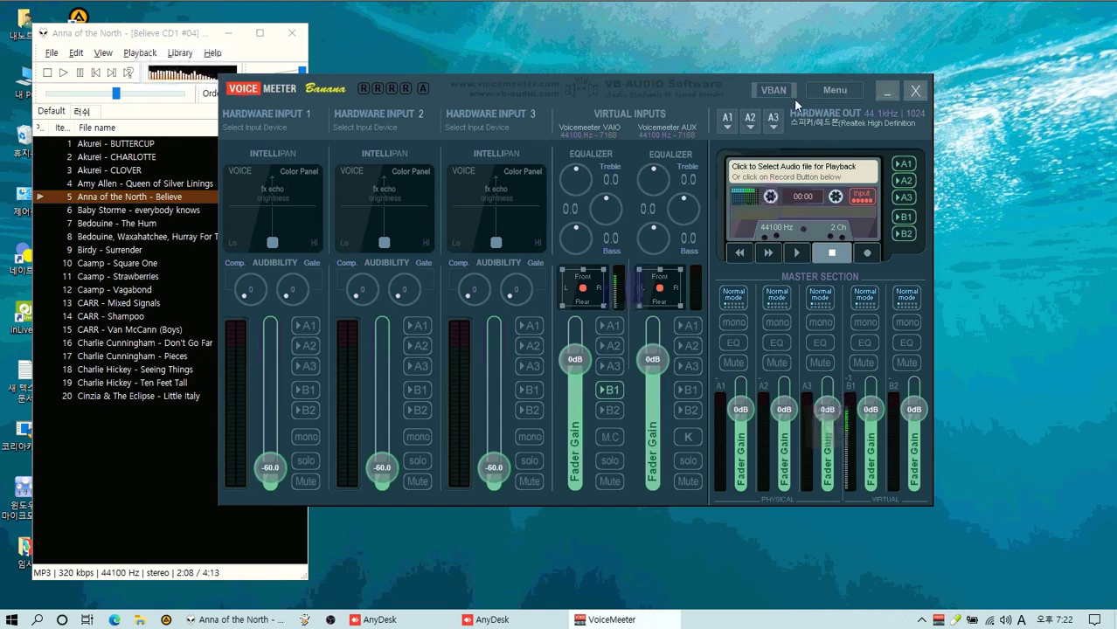
left_click(727, 126)
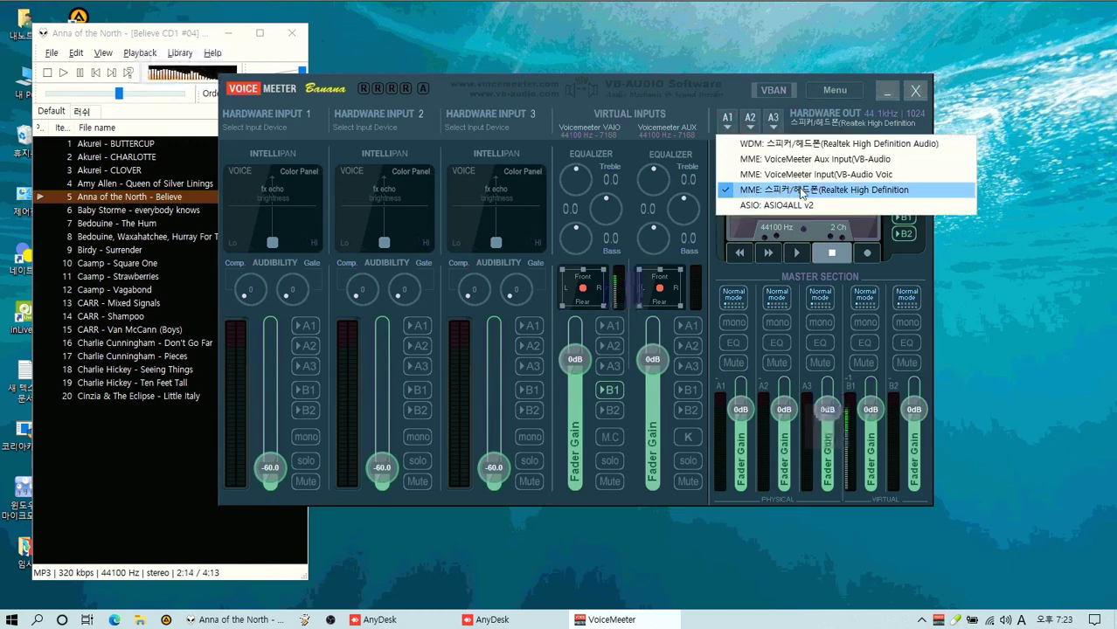
left_click(769, 190)
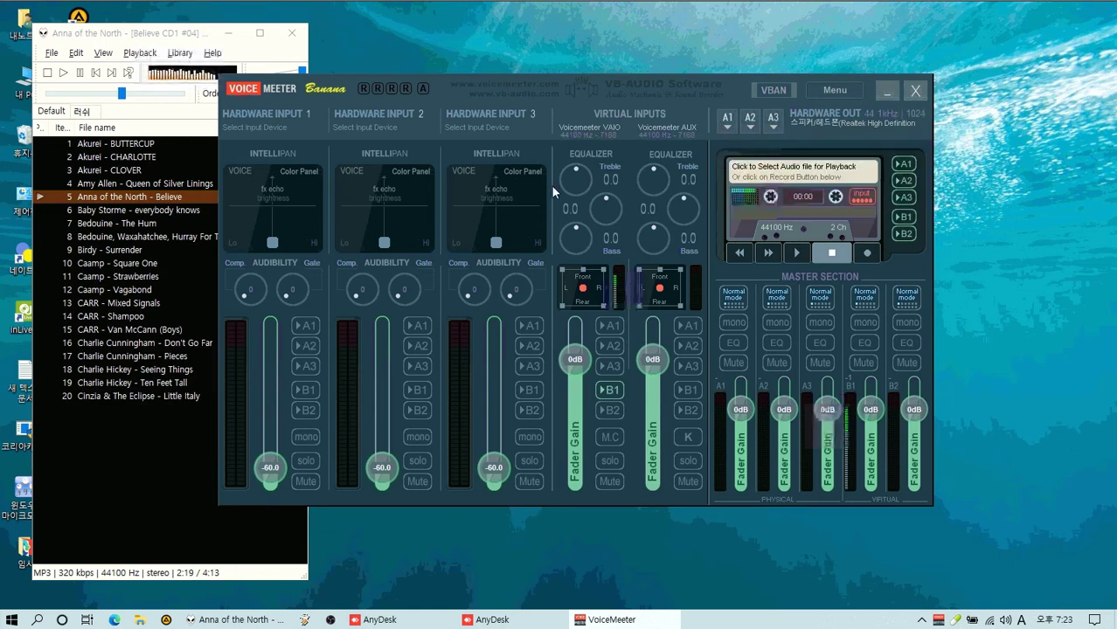
Assign MME: 마이크(Realtek High Definition Aud) to Hardware Input 1 and reset its fader gain to 0 dB
left_click(278, 127)
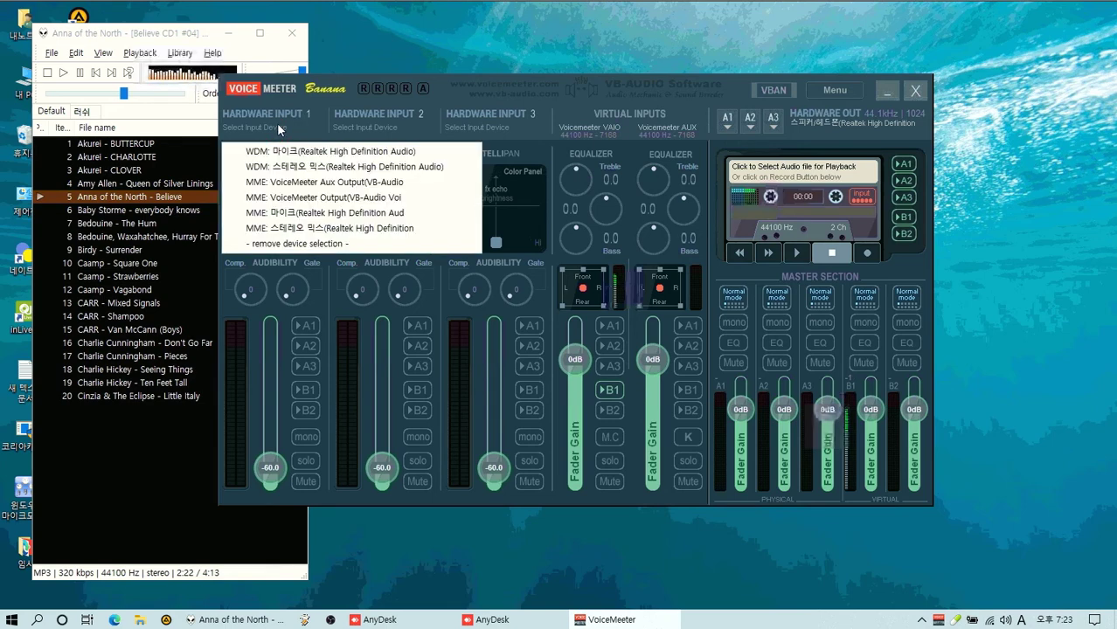
left_click(278, 215)
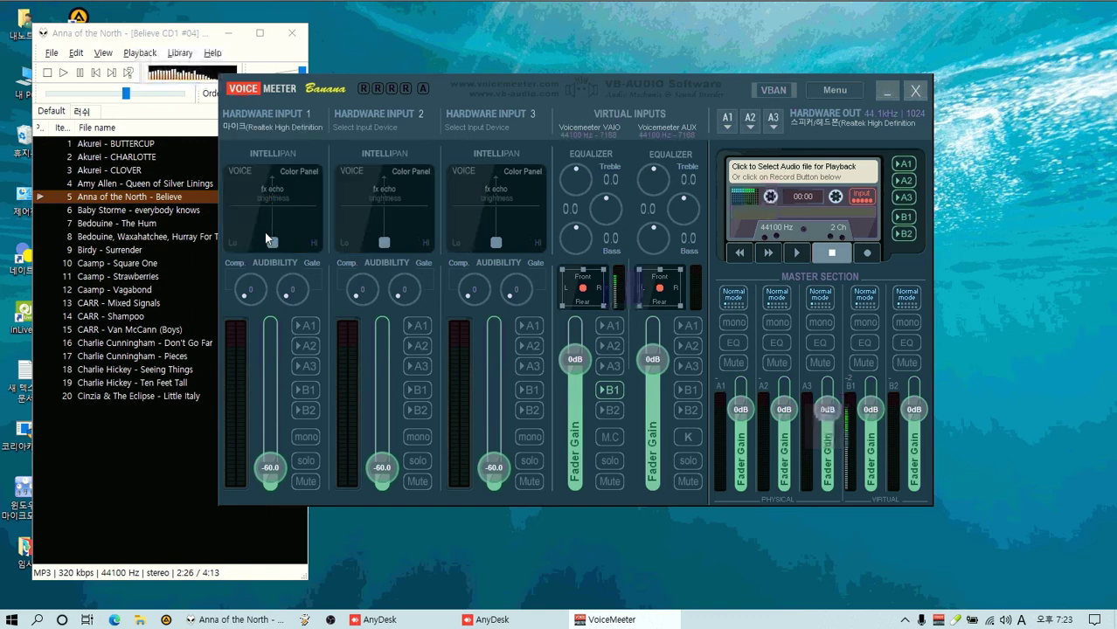
double_click(270, 468)
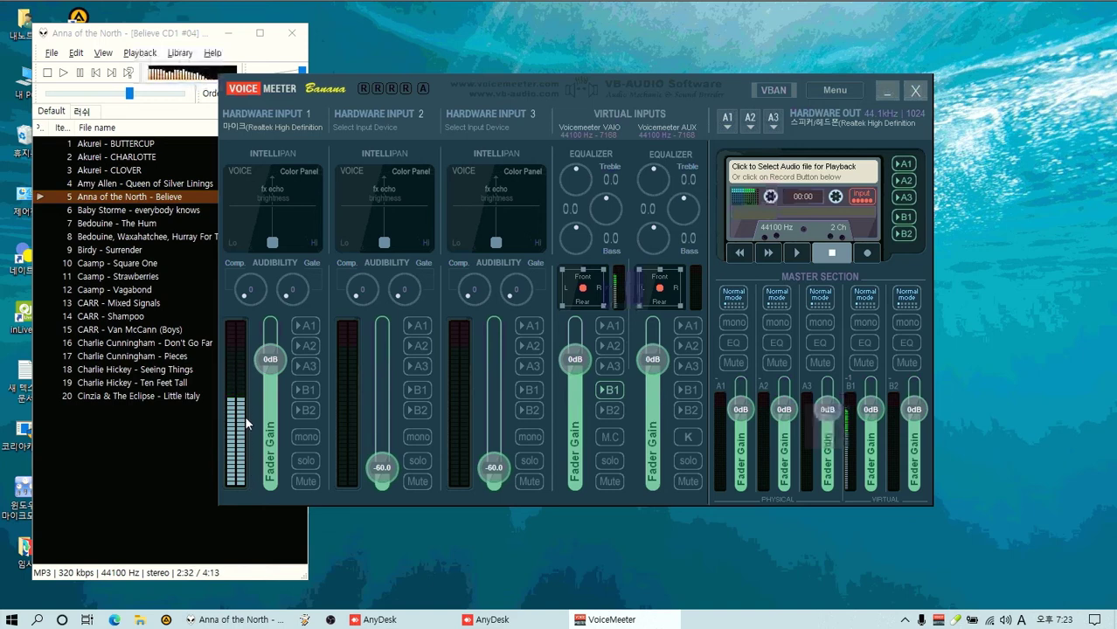
Mute Hardware Input 1 after trying its mute toggle, and route the channel to A1 and B1
left_click(311, 481)
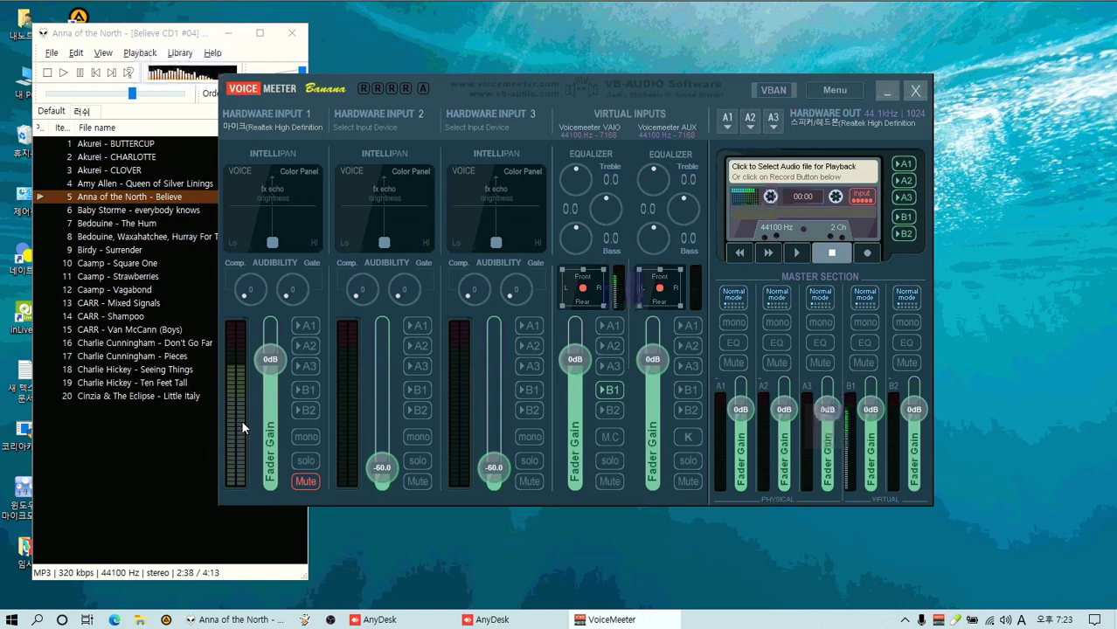
left_click(305, 481)
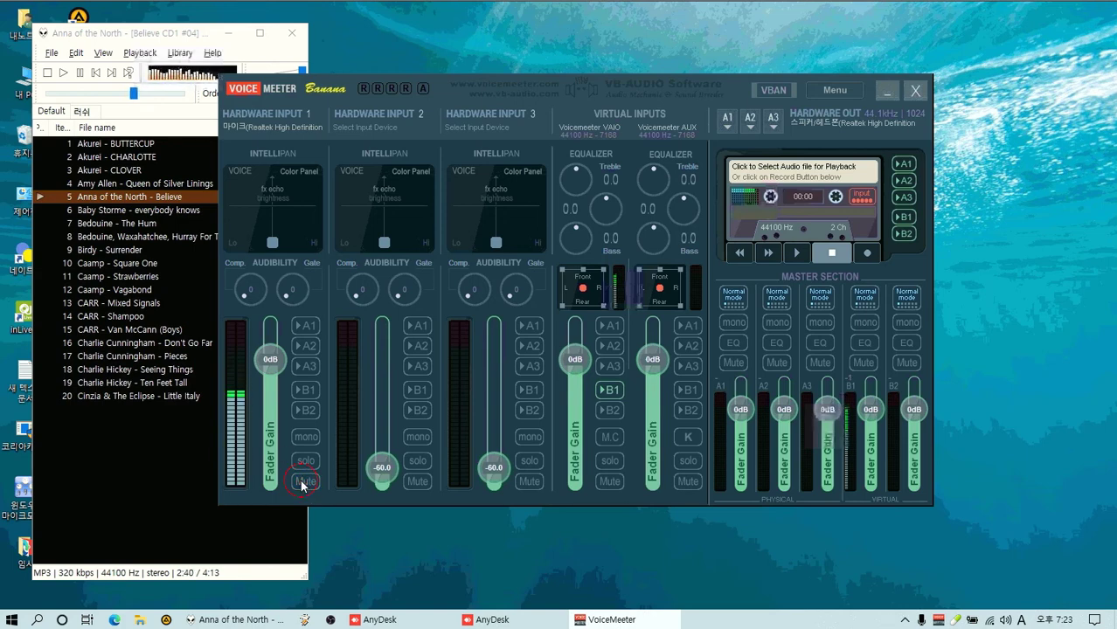
left_click(305, 482)
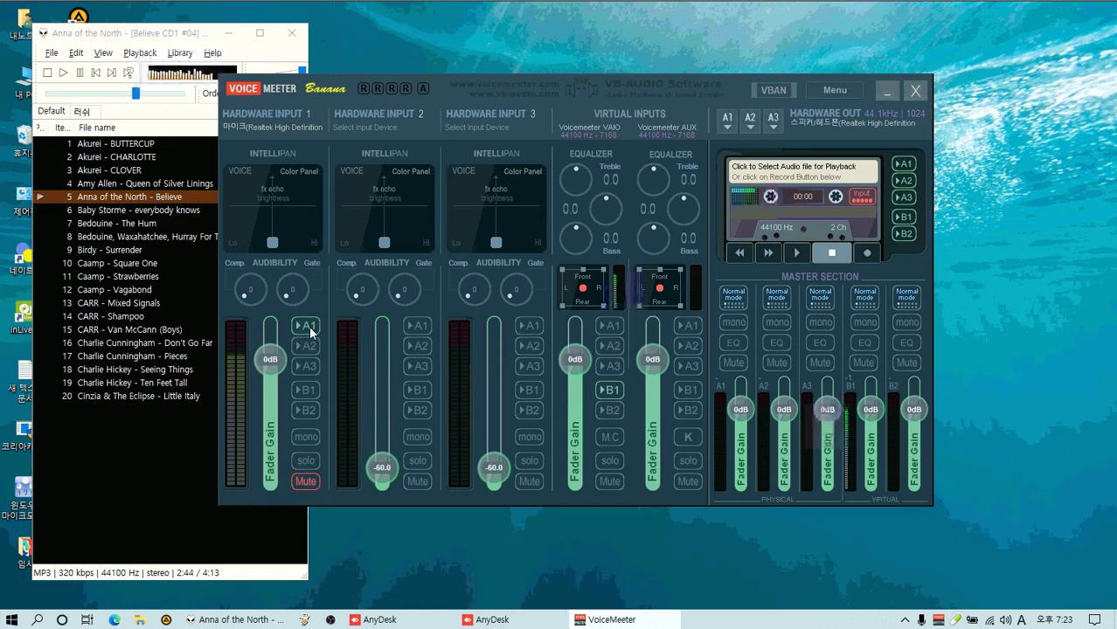
left_click(308, 390)
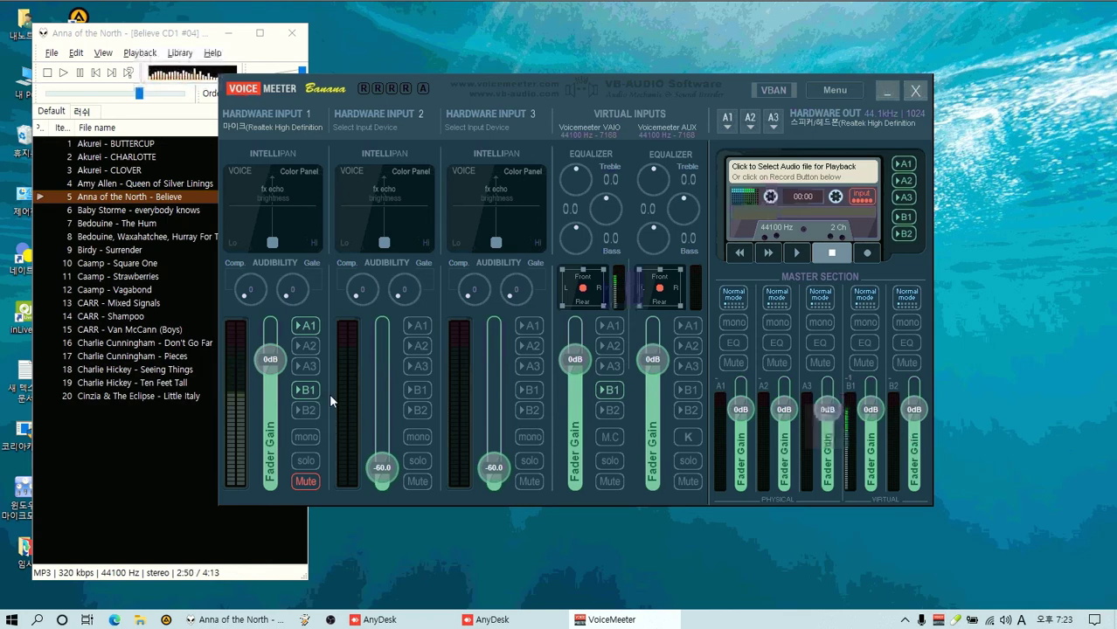
Unmute Hardware Input 1 for a microphone test, mute it again and lower its fader to -60 dB
left_click(305, 481)
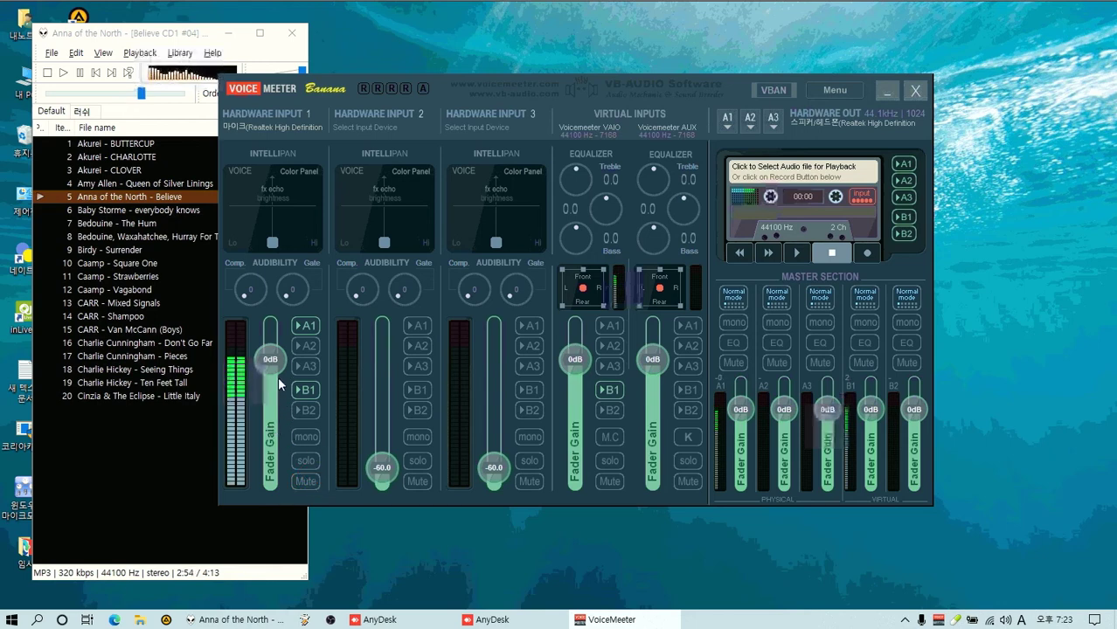
left_click(312, 482)
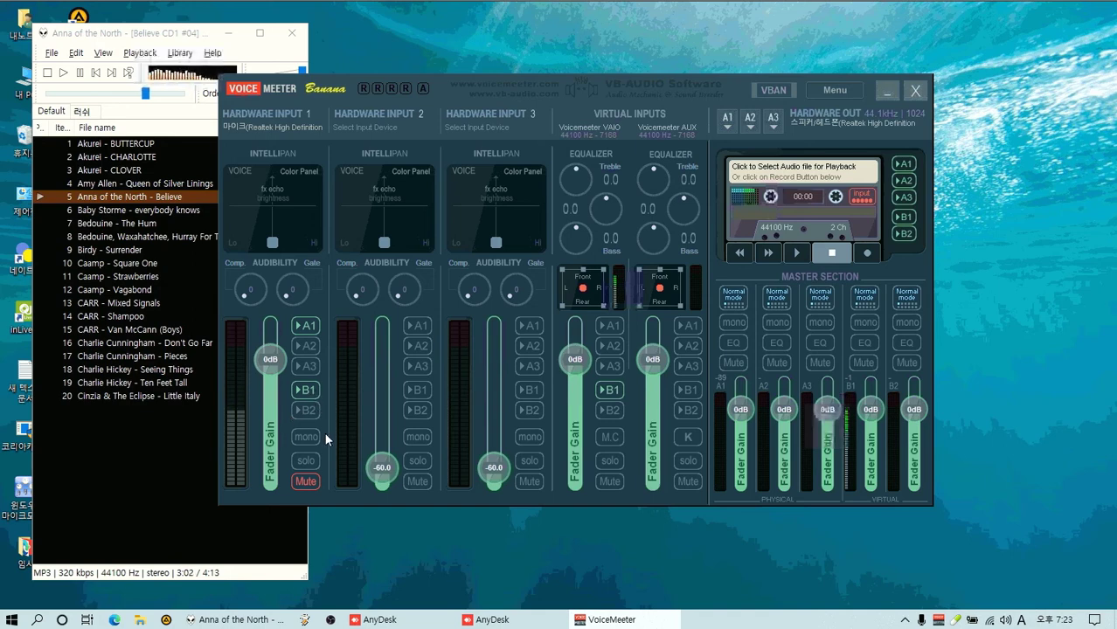
left_click_drag(271, 365, 295, 533)
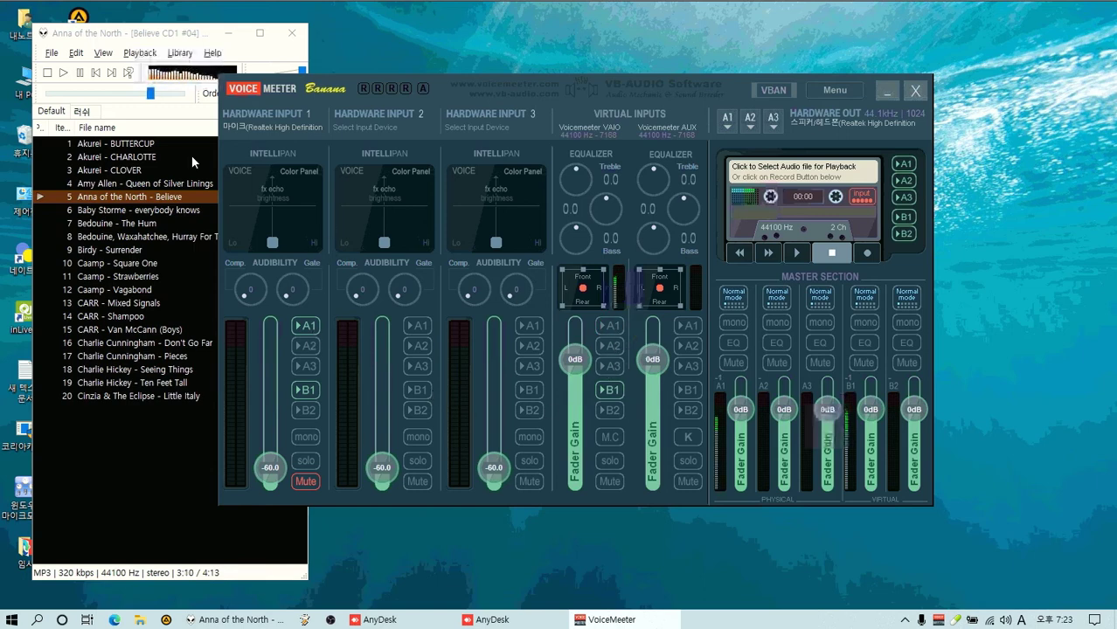
Stop foobar2000 playback, route Voicemeeter VAIO to A1, and test the routing by playing "Bedouine - The Hum" in foobar2000
left_click(48, 73)
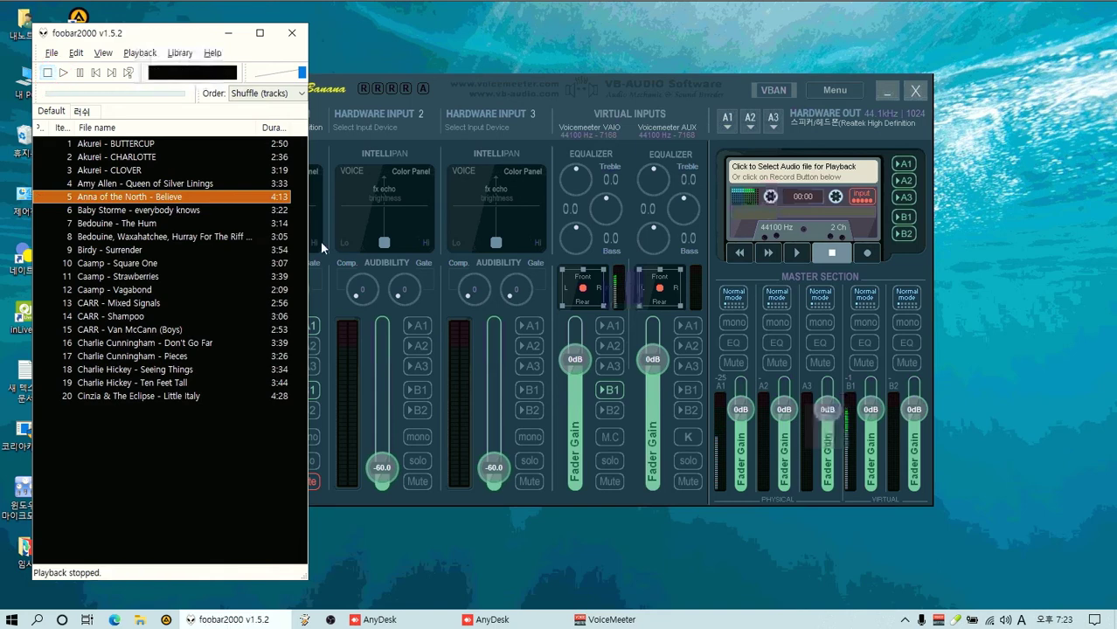
left_click(603, 328)
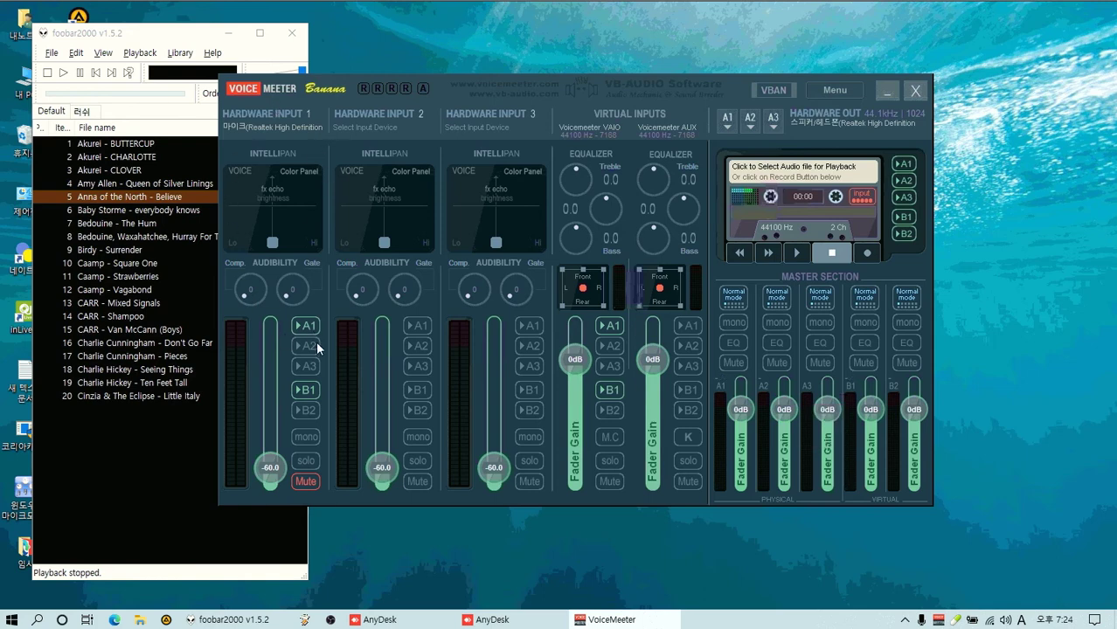
left_click(306, 391)
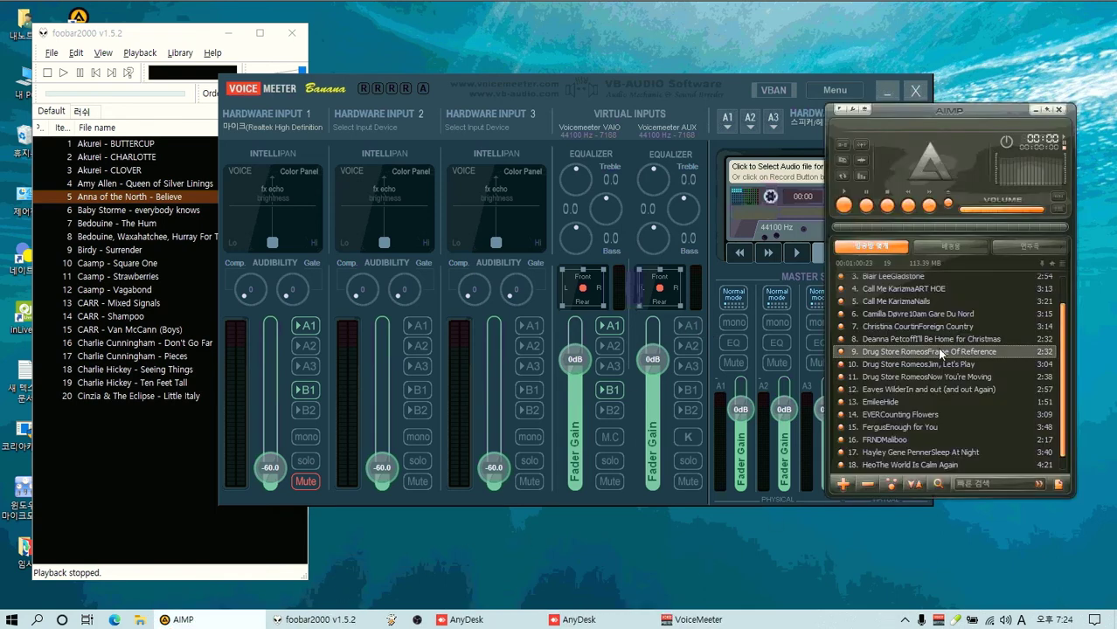
double_click(89, 223)
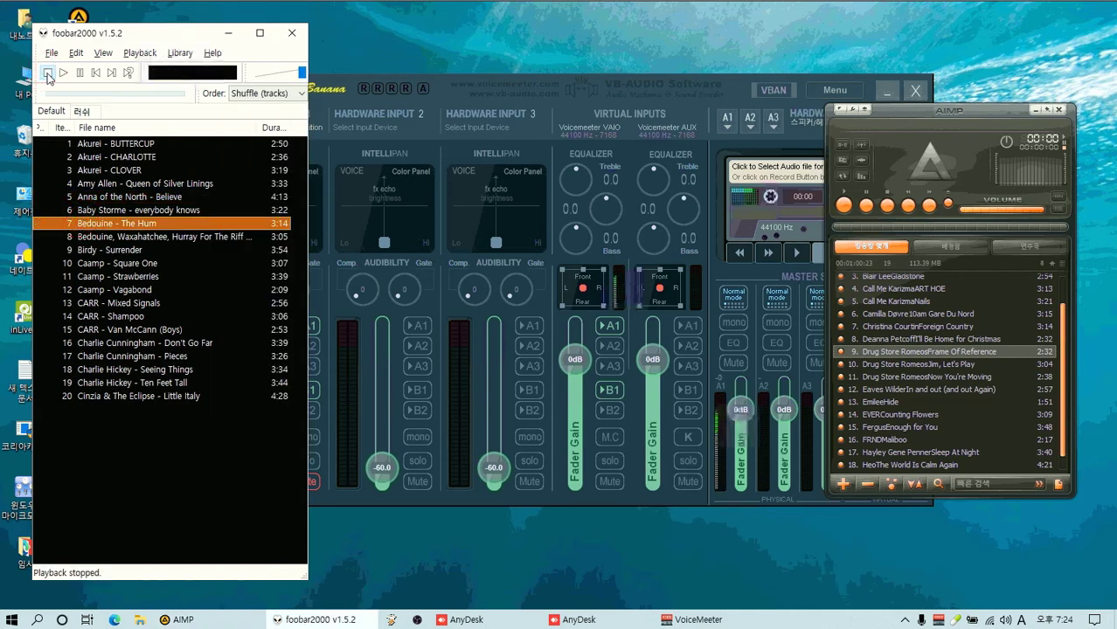
Switch to AIMP to play Christina Courtin's "Foreign Country", route Voicemeeter AUX to A1, and stop the AIMP playback
double_click(887, 323)
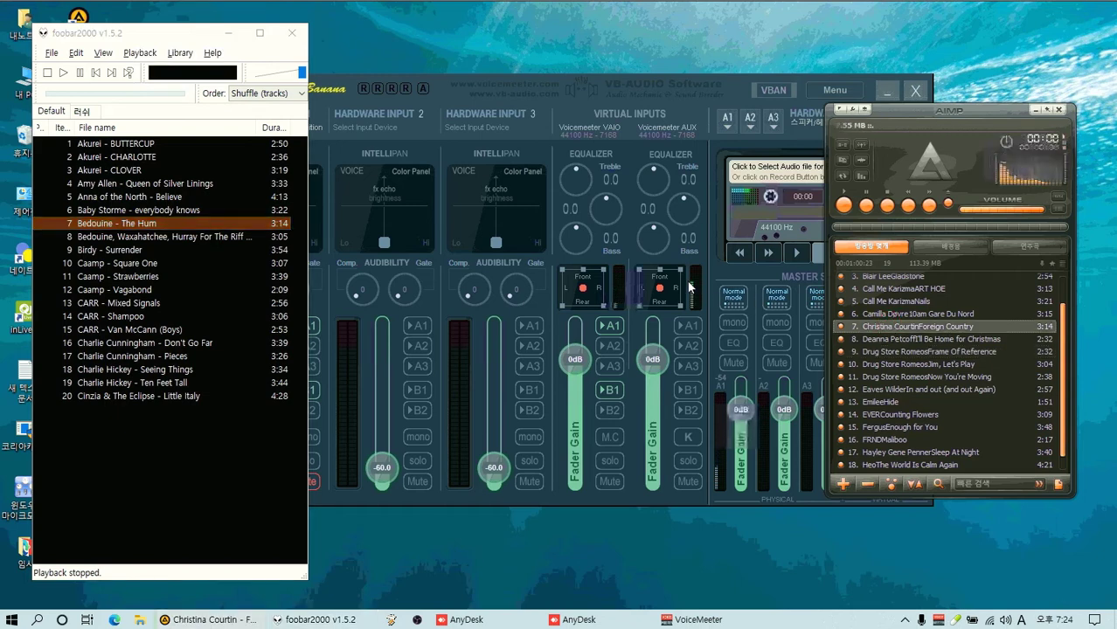
left_click(697, 322)
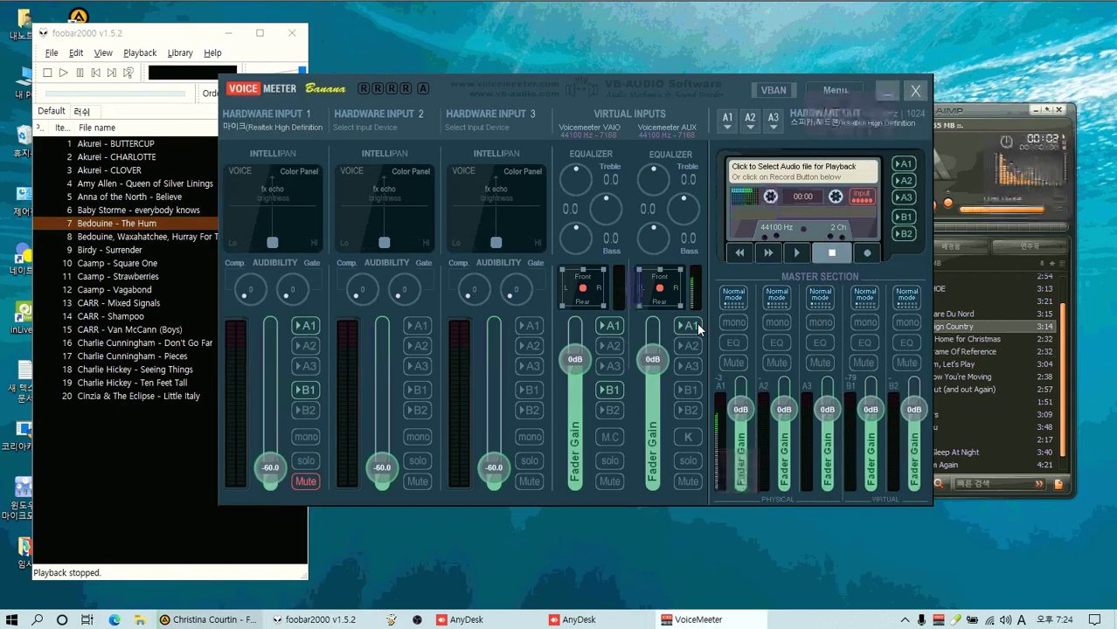
left_click(986, 118)
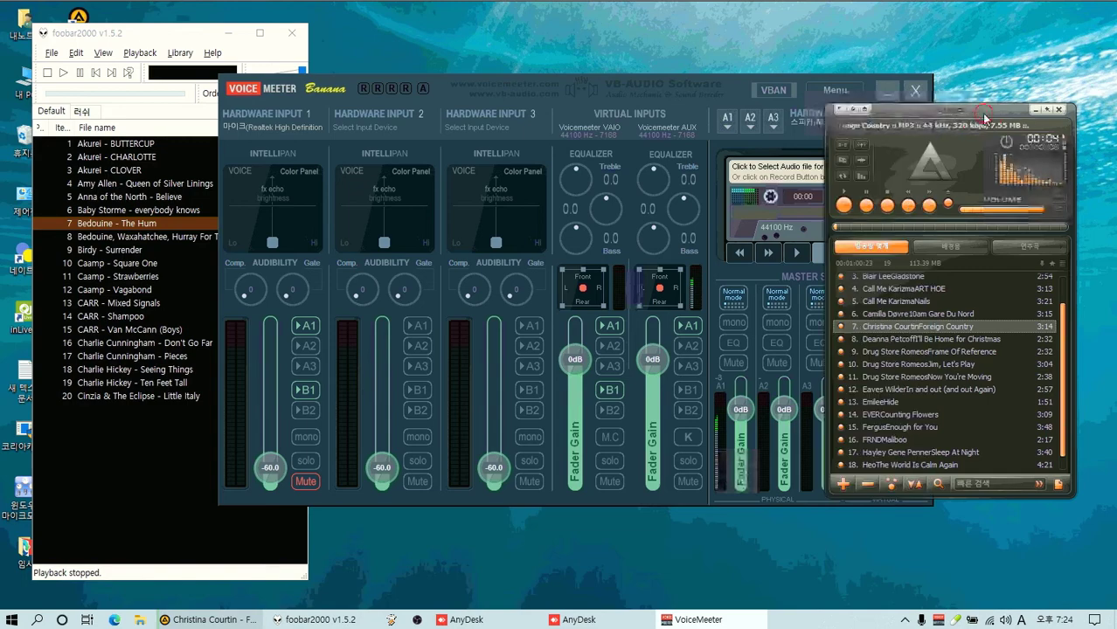
left_click(890, 210)
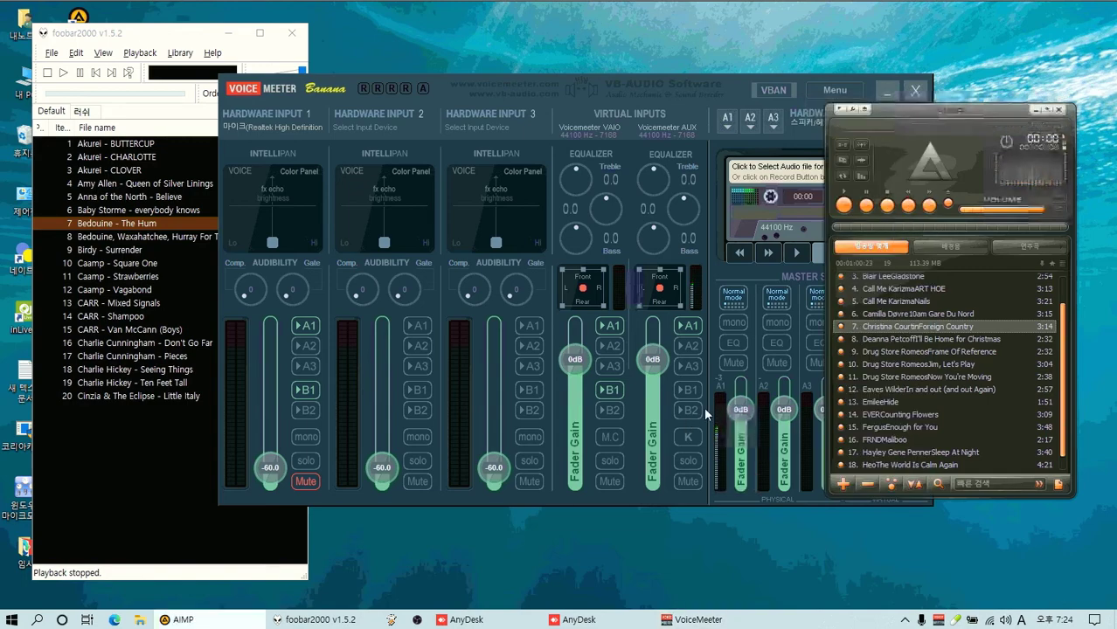
Move the mixer window to uncover more of AIMP and bring foobar2000 to the front
left_click_drag(671, 83, 588, 57)
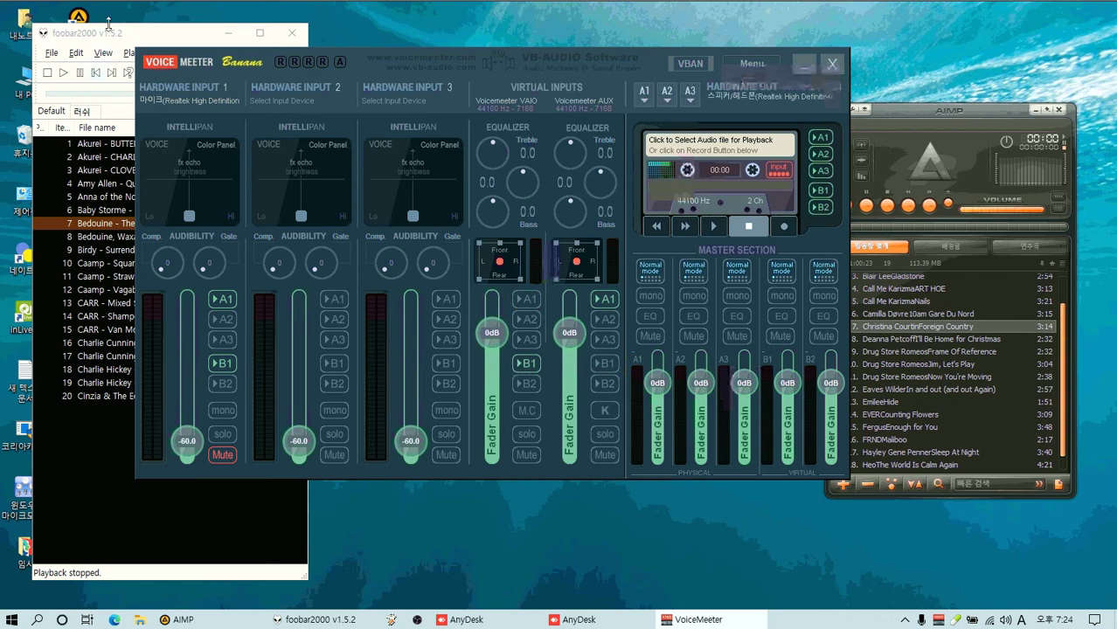
left_click(109, 32)
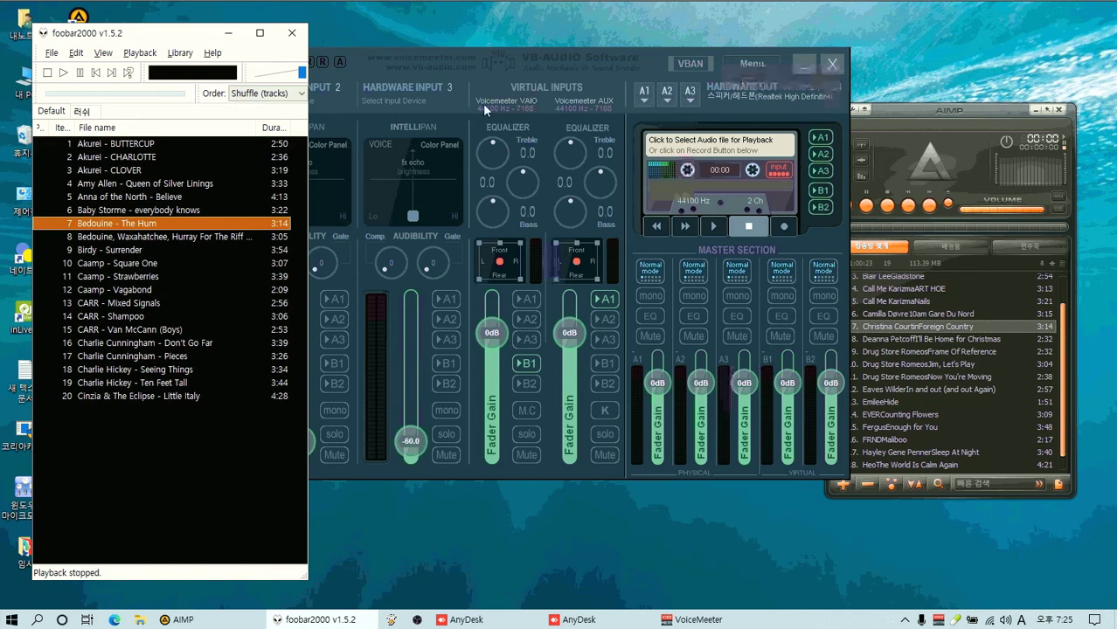
Play "Birdy - Surrender" in foobar2000, turn off Voicemeeter AUX's A1 routing and briefly test A1 on Voicemeeter VAIO
key("XF86AudioPlay")
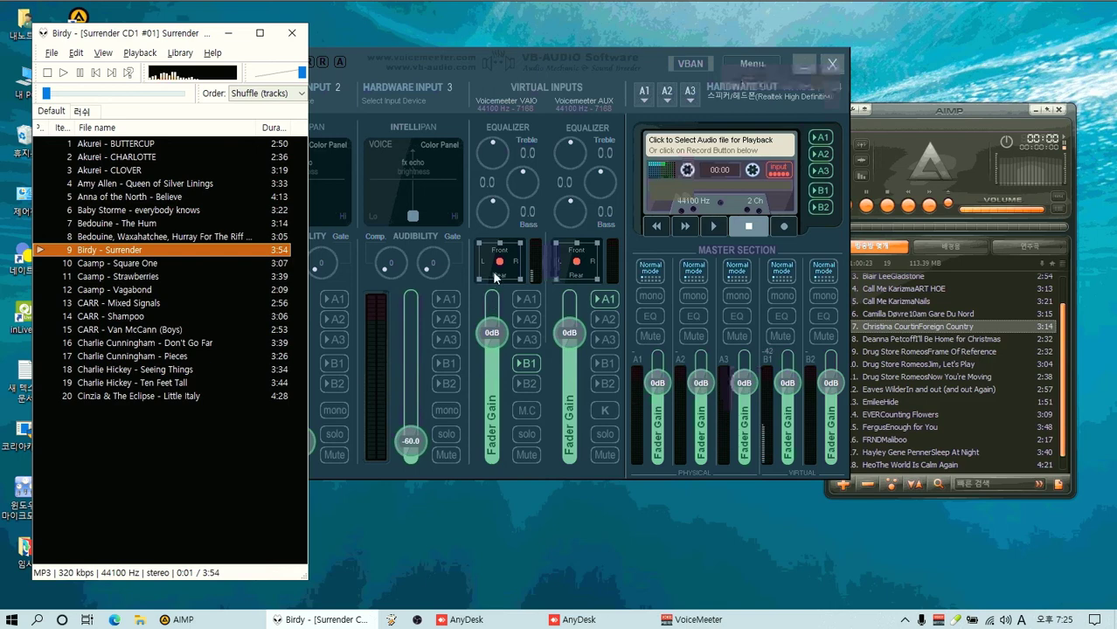
left_click(604, 300)
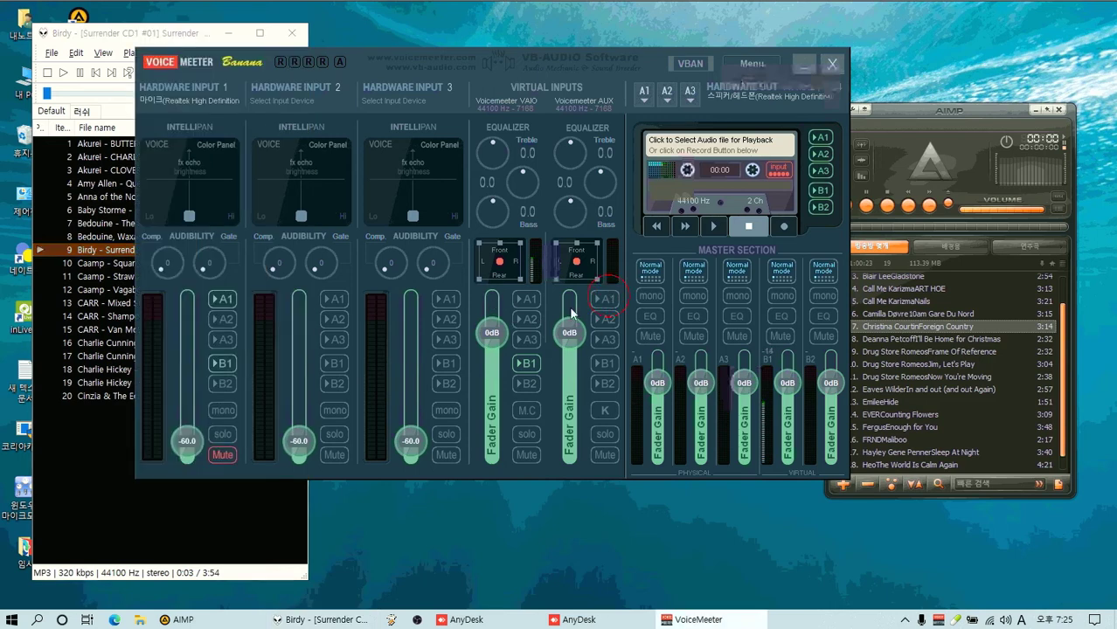
left_click(524, 300)
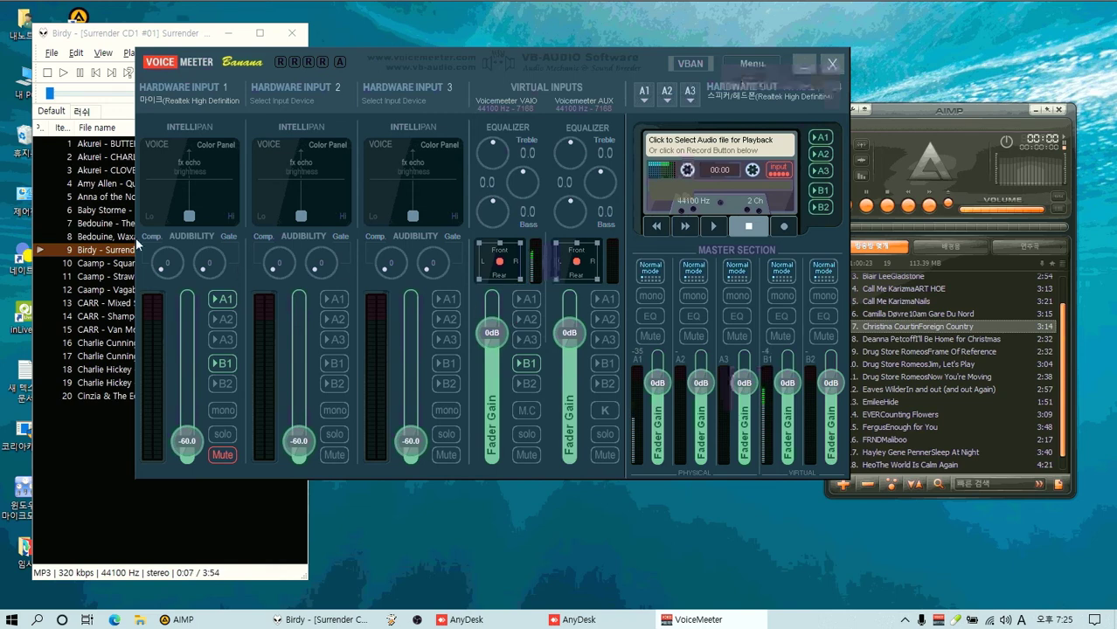
left_click(107, 278)
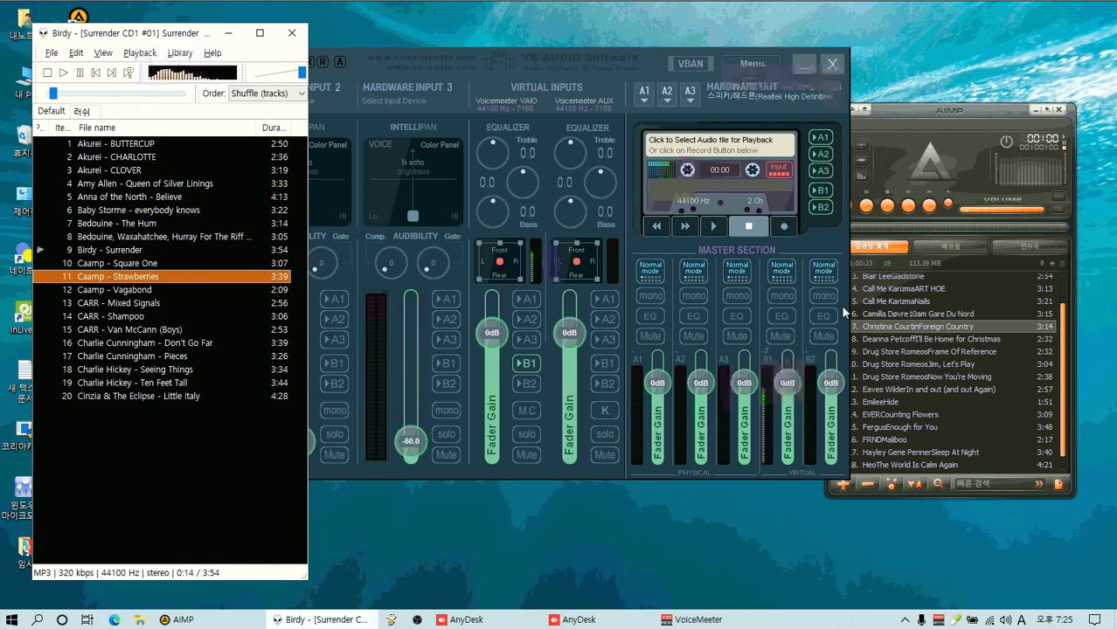
Play Christina Courtin's "Foreign Country" in AIMP to test Voicemeeter AUX's B1 and A1 routing, and stop AIMP
double_click(901, 324)
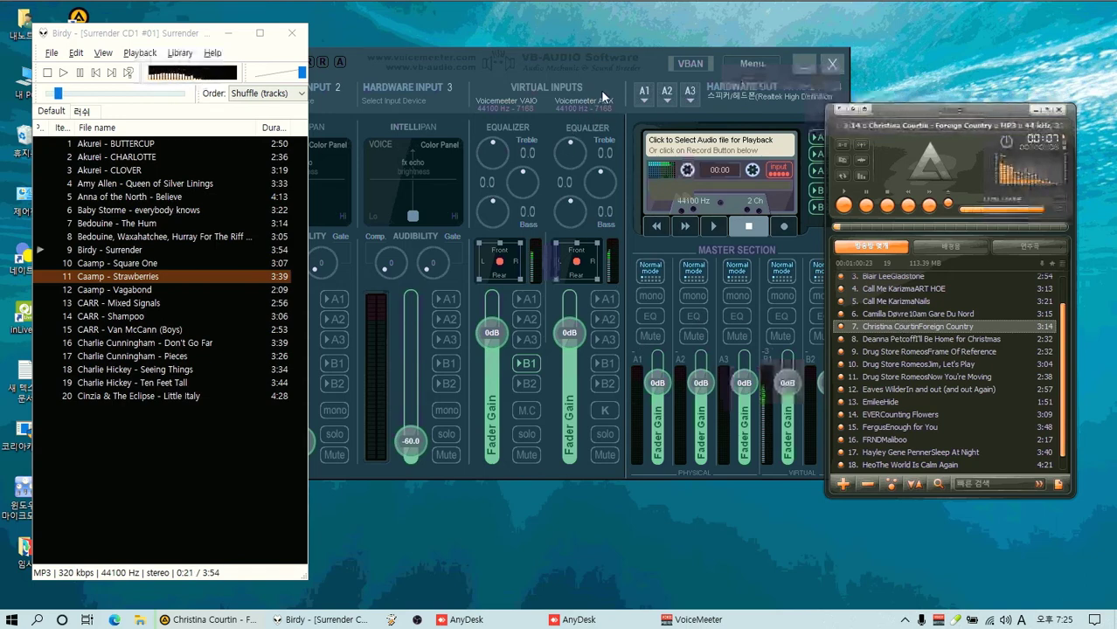
left_click(605, 365)
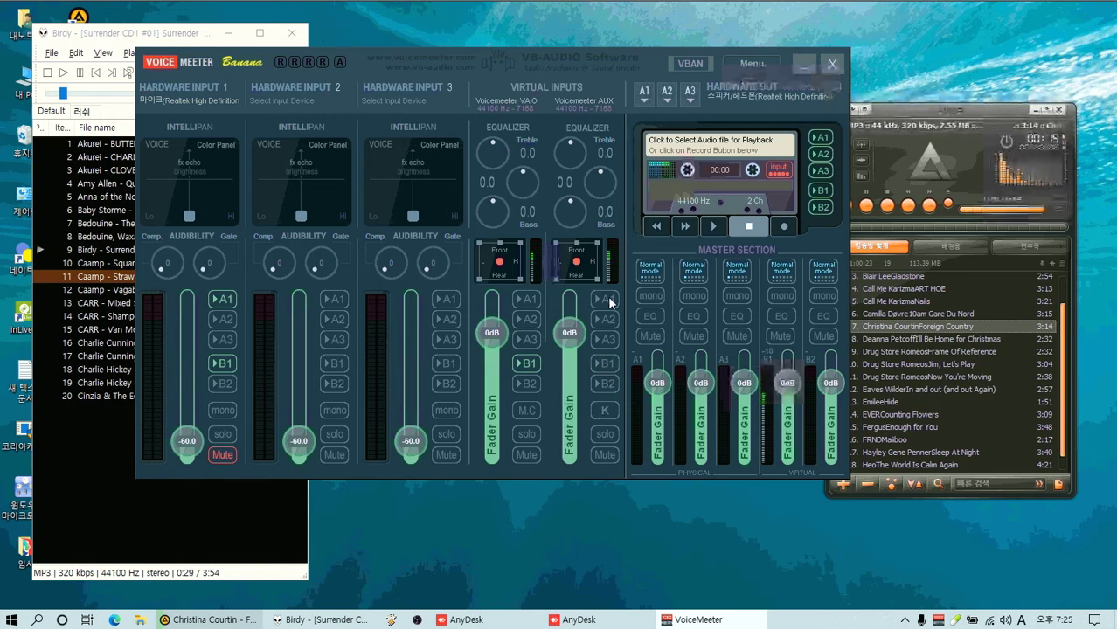
left_click(610, 301)
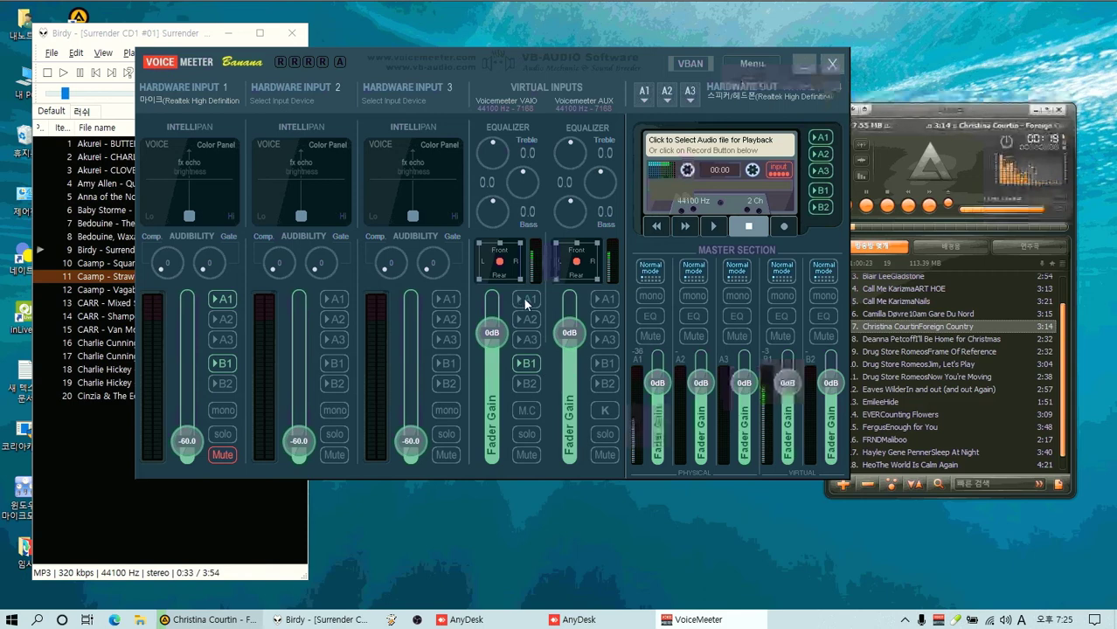
left_click(855, 289)
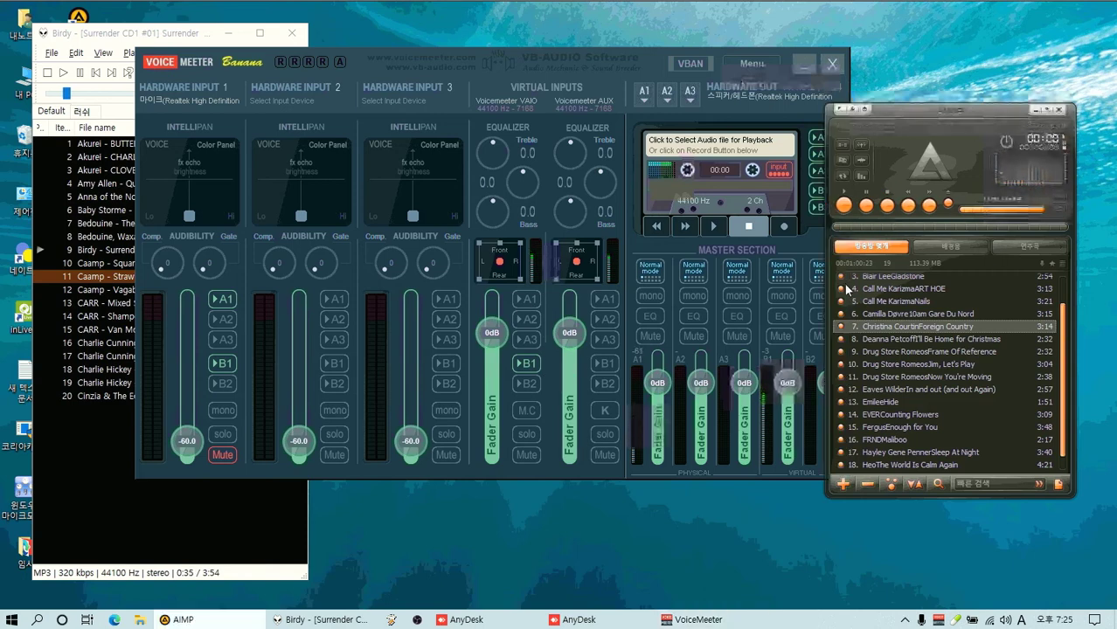
Play "CARR - Shampoo" in foobar2000 with A1 enabled on Voicemeeter VAIO, and turn that A1 routing off again
left_click(527, 299)
left_click(48, 73)
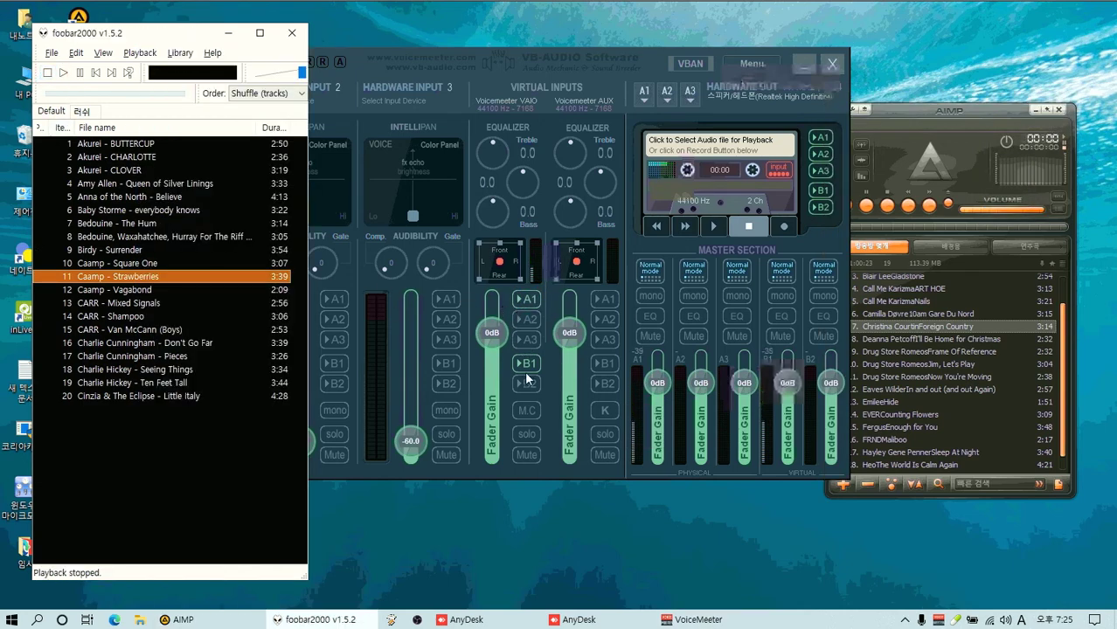
left_click(110, 319)
double_click(109, 322)
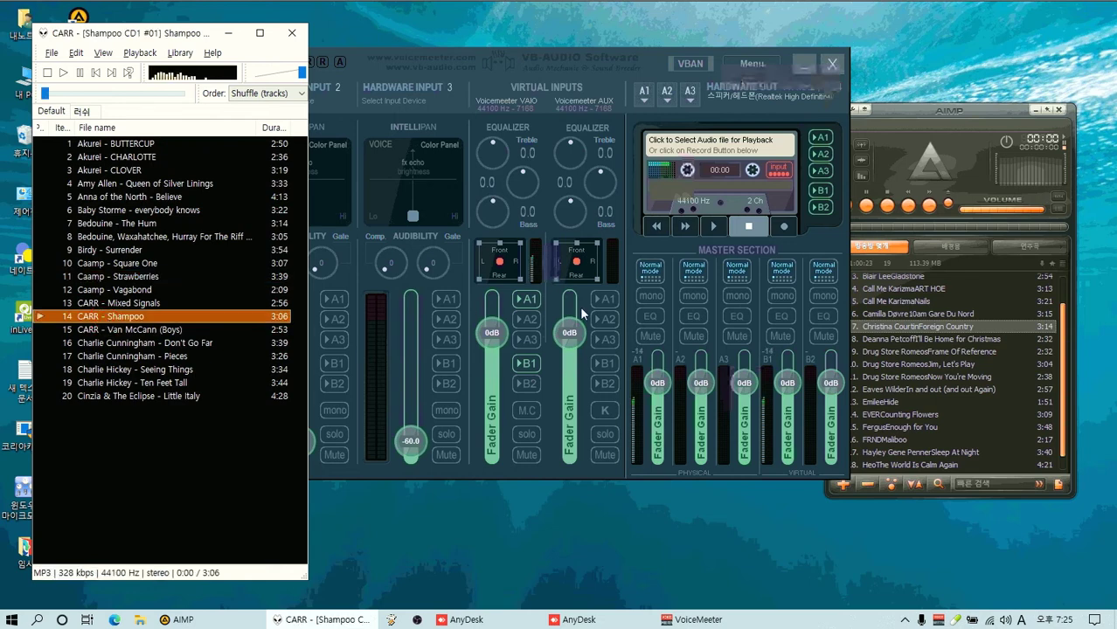
left_click(524, 300)
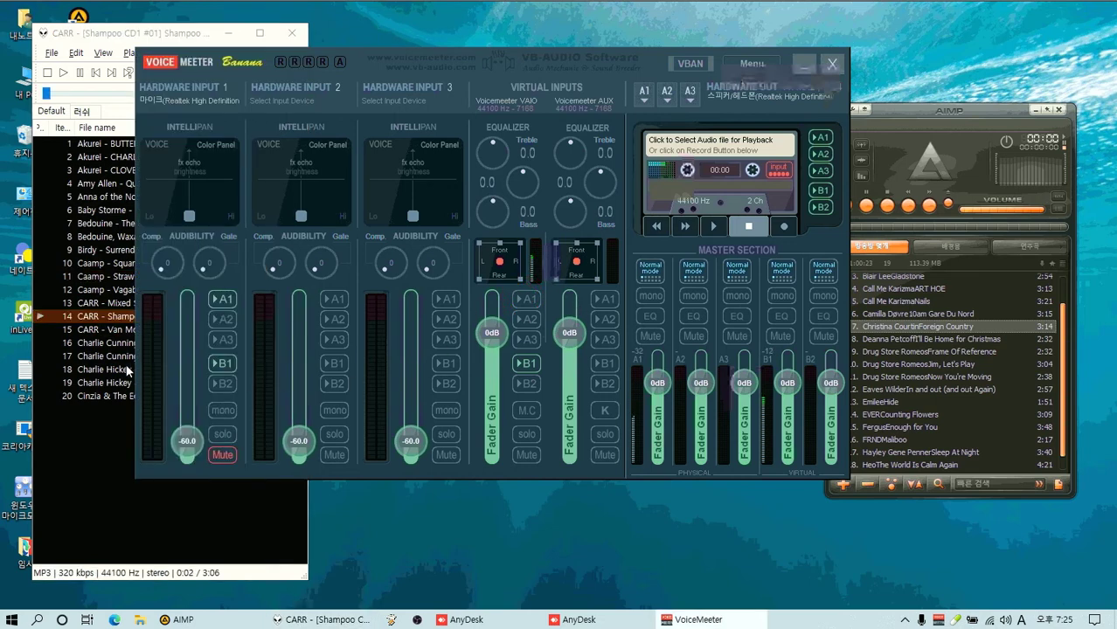
left_click(103, 343)
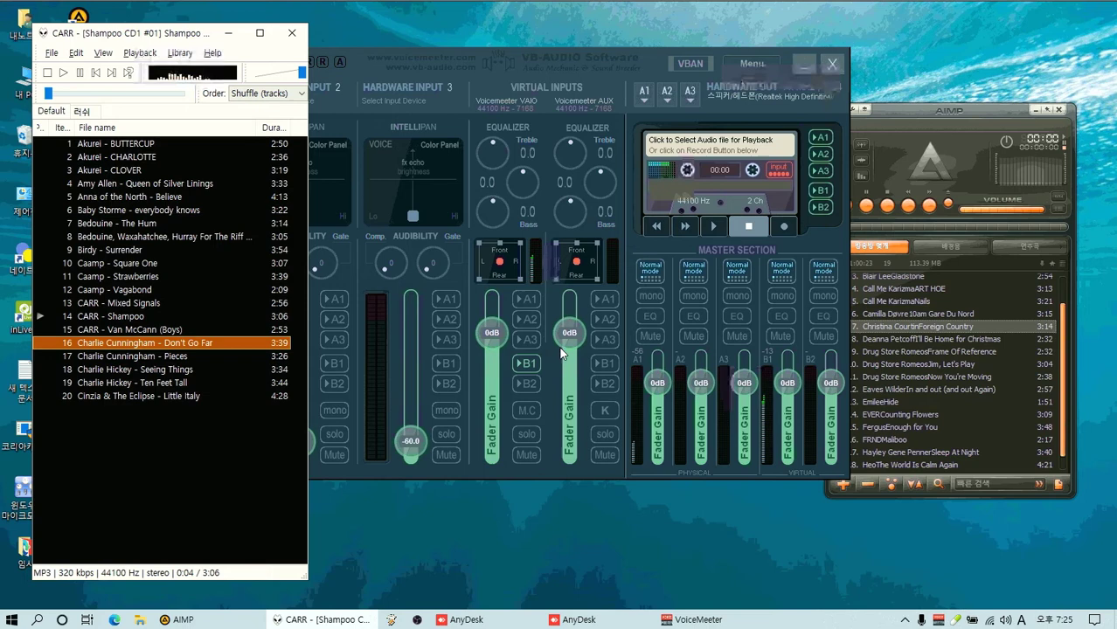
Play Drug Store Romeos' "Jim, Let's Play" in AIMP and briefly test the A1 routing of Voicemeeter AUX
double_click(918, 365)
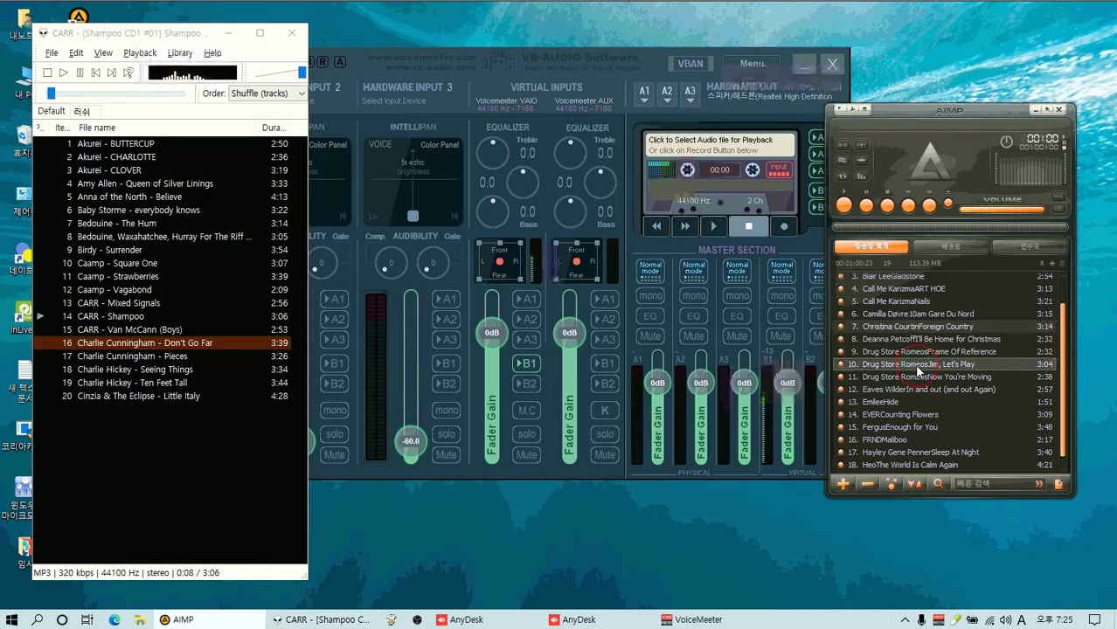
double_click(891, 402)
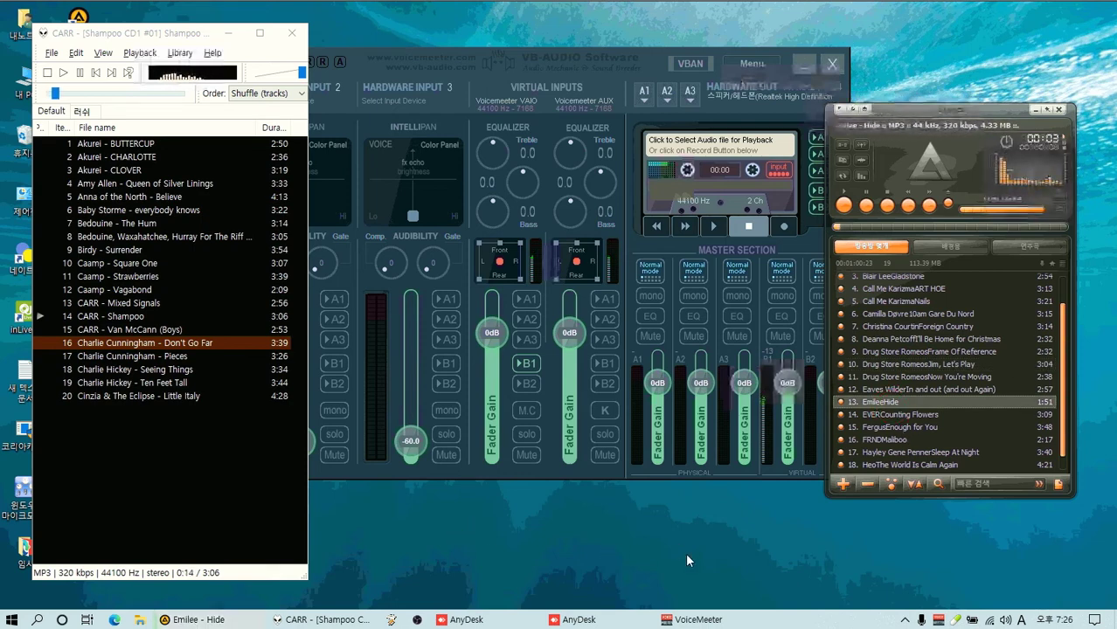
double_click(919, 365)
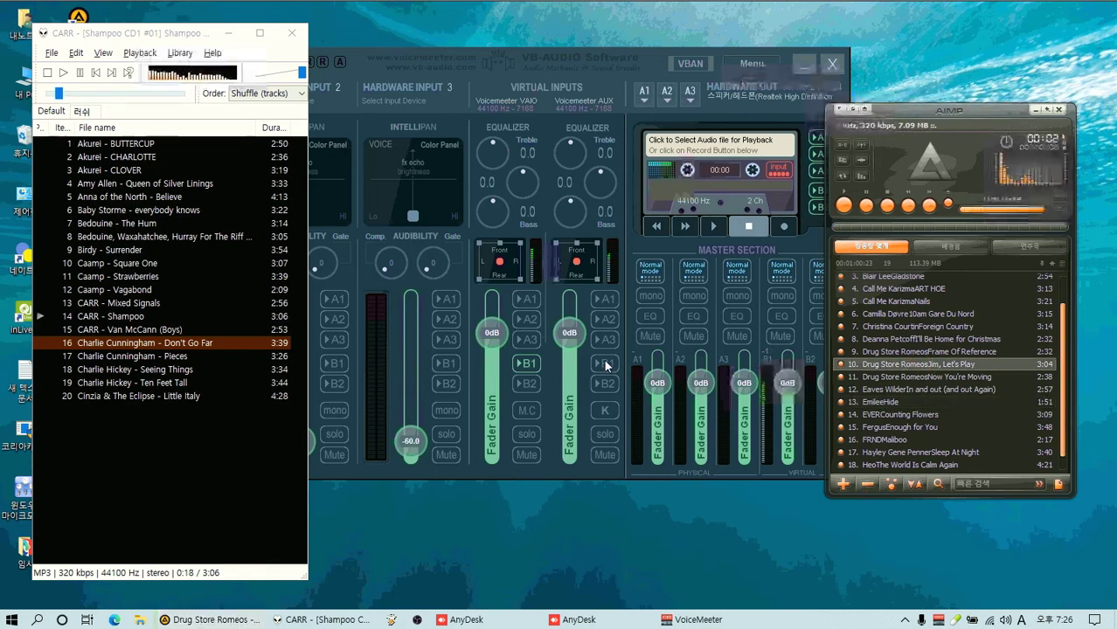
left_click(603, 301)
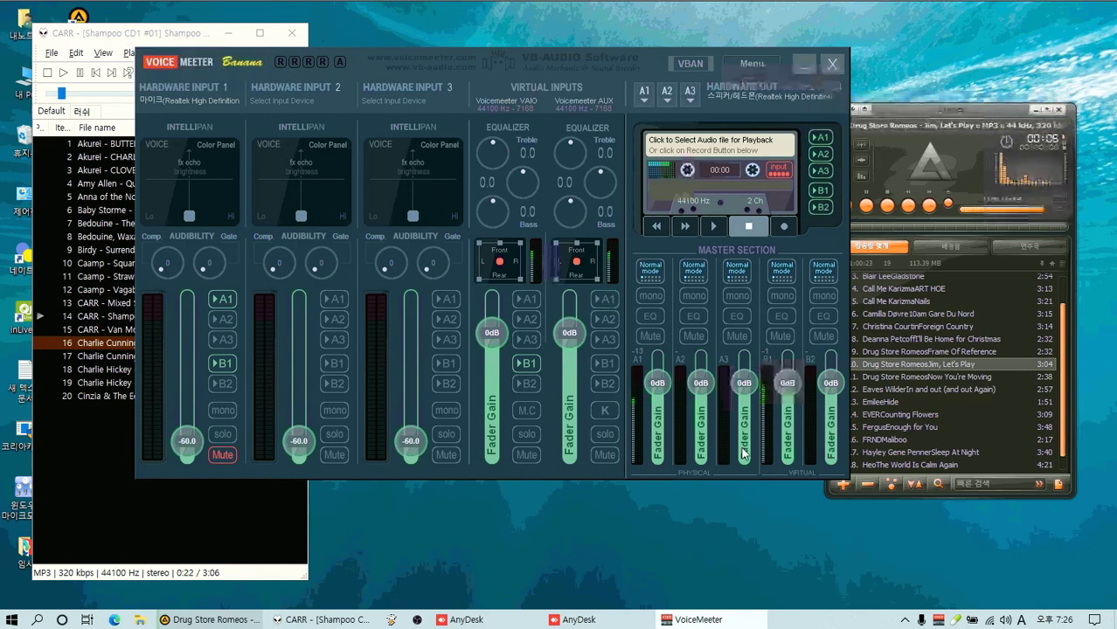
Add "Jim, Let's Play" and "Now You're Moving" from the AIMP playlist to foobar2000's playlist and move both windows back beside the mixer
left_click(972, 116)
left_click_drag(972, 116, 841, 168)
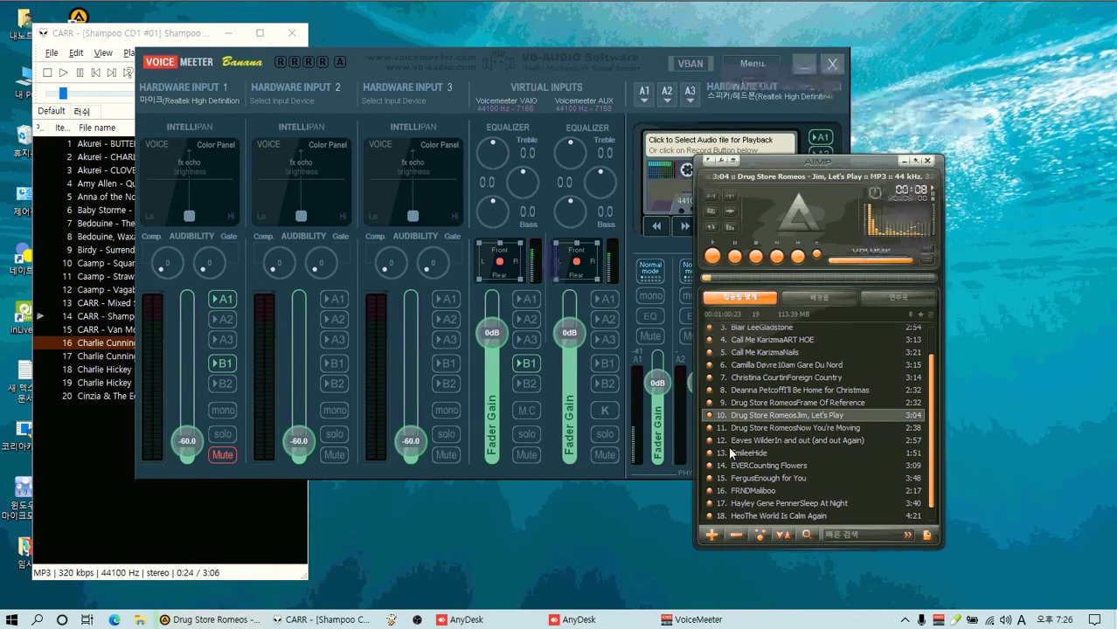
left_click_drag(613, 481, 174, 540)
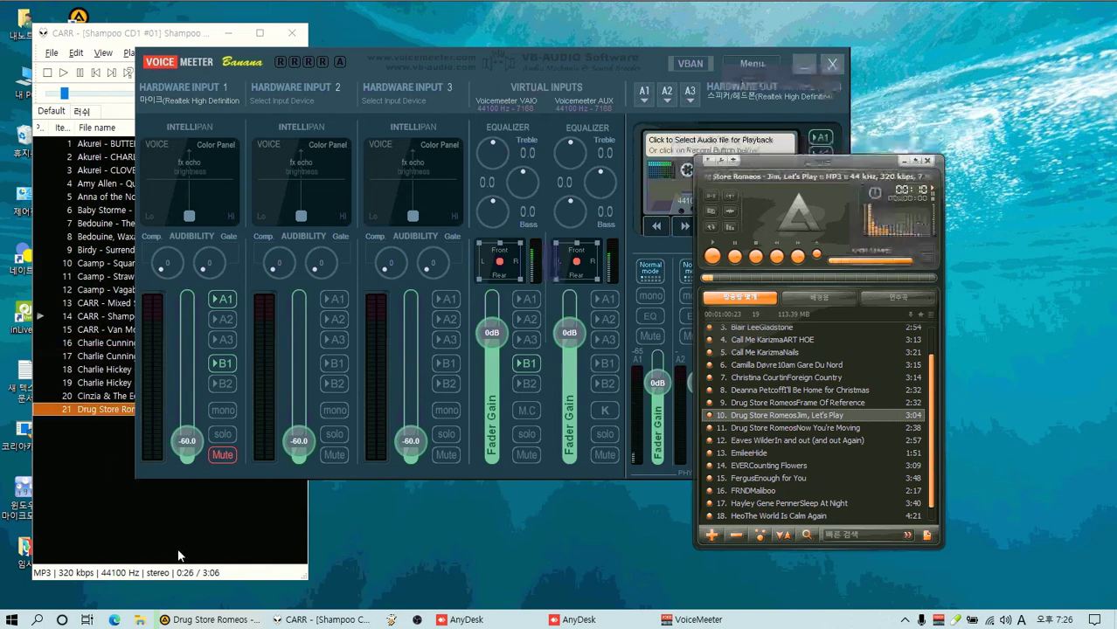
left_click_drag(173, 33, 328, 30)
left_click_drag(743, 428, 363, 449)
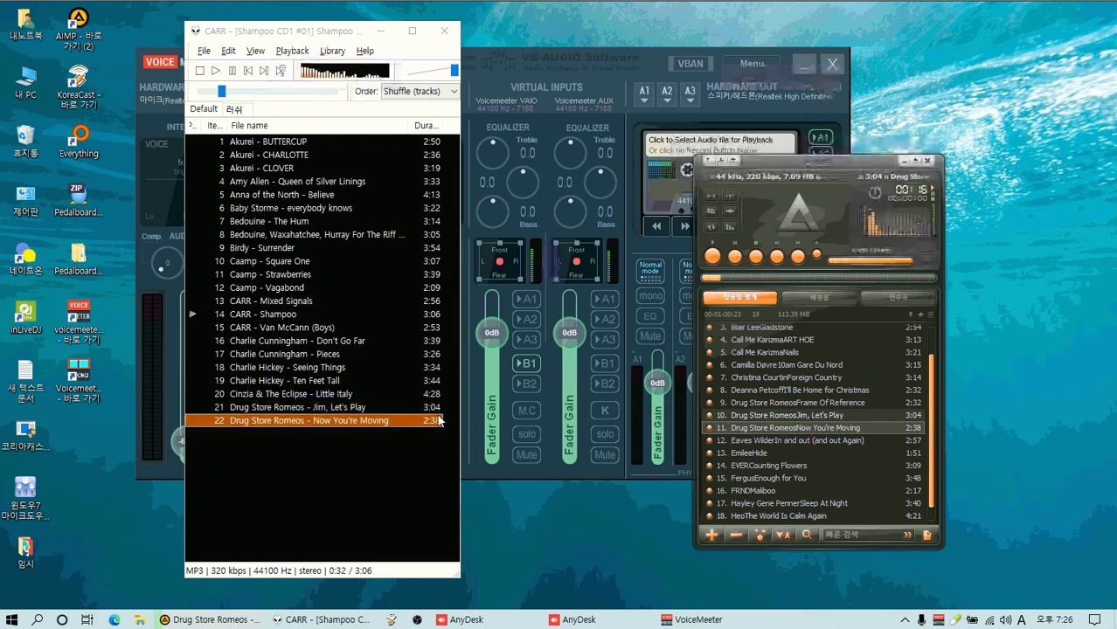
left_click_drag(303, 31, 132, 30)
left_click_drag(821, 159, 976, 107)
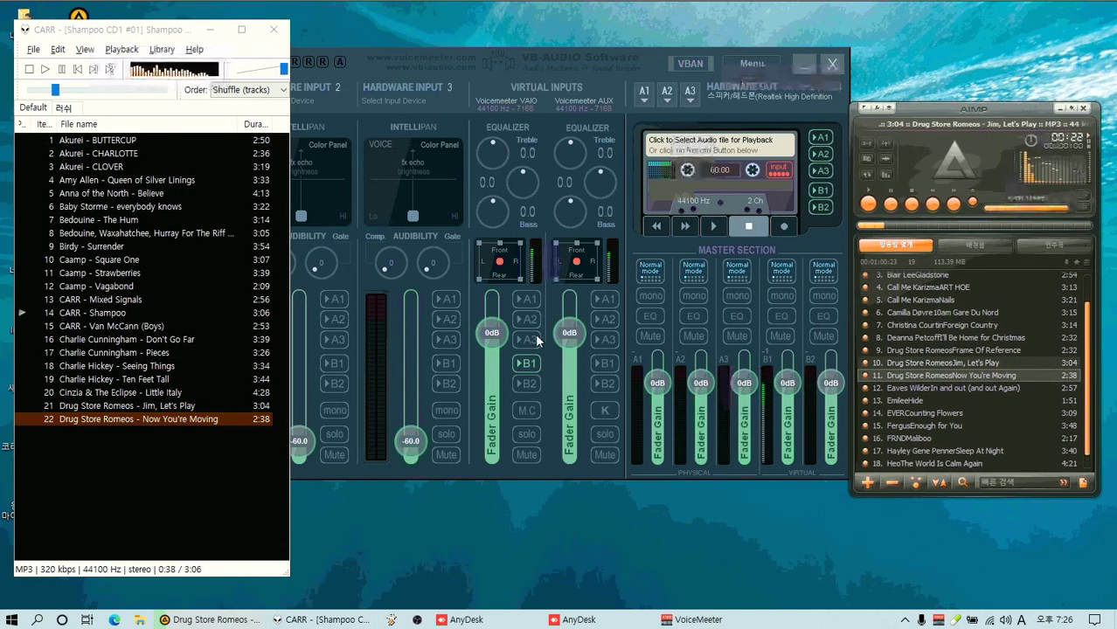
Switch the B1 routing from Voicemeeter VAIO to Voicemeeter AUX and back to Voicemeeter VAIO
left_click(588, 371)
left_click(604, 363)
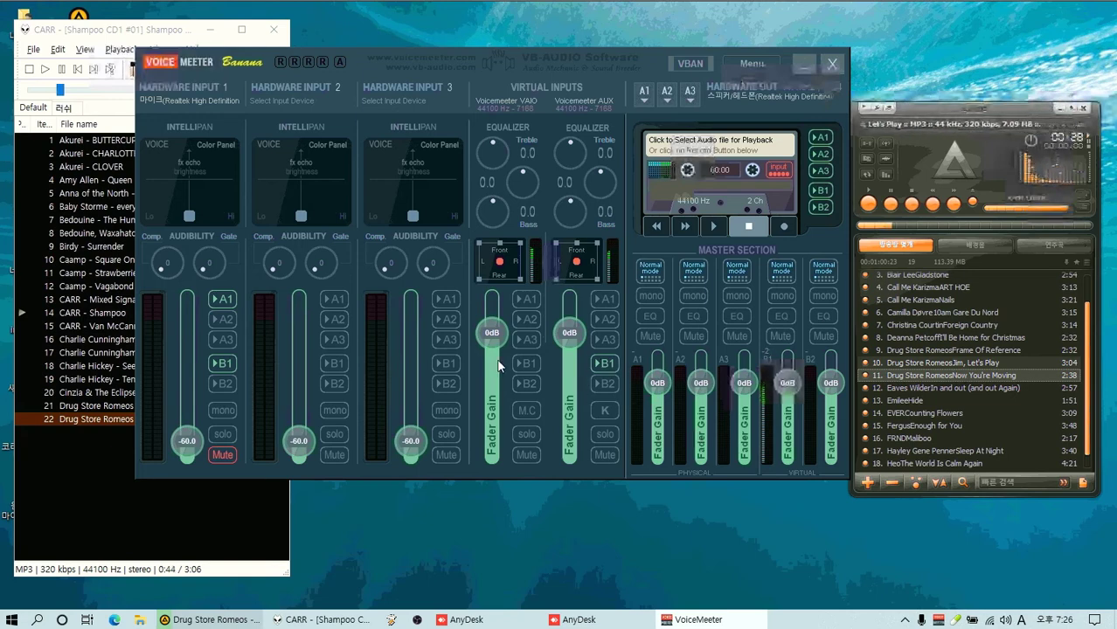
left_click(611, 363)
left_click(516, 361)
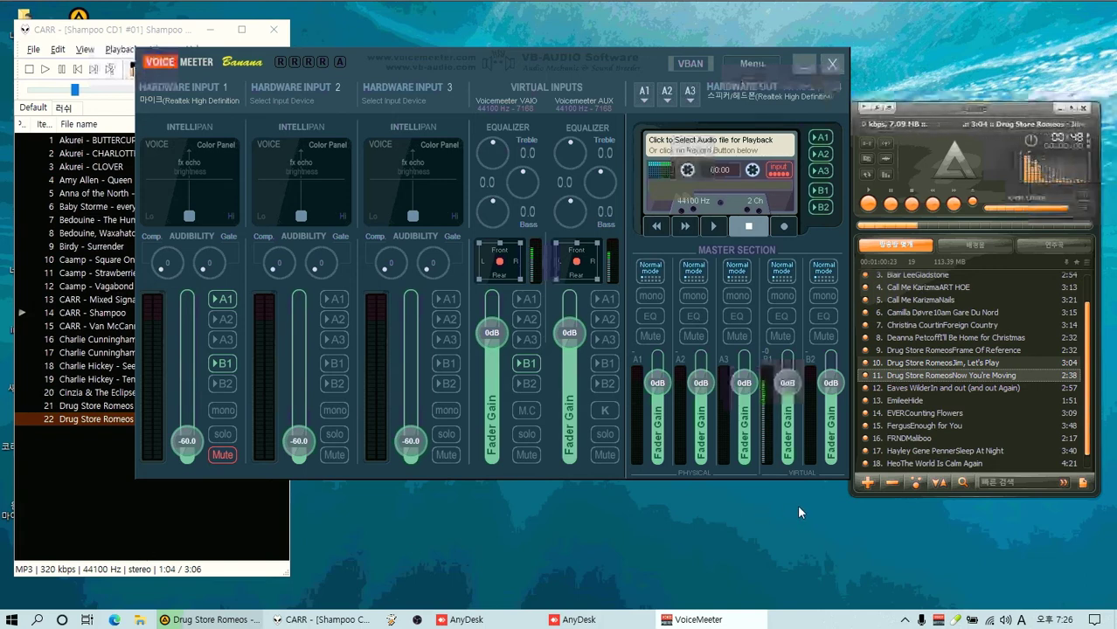
Close both music players, AIMP and foobar2000
left_click(1086, 110)
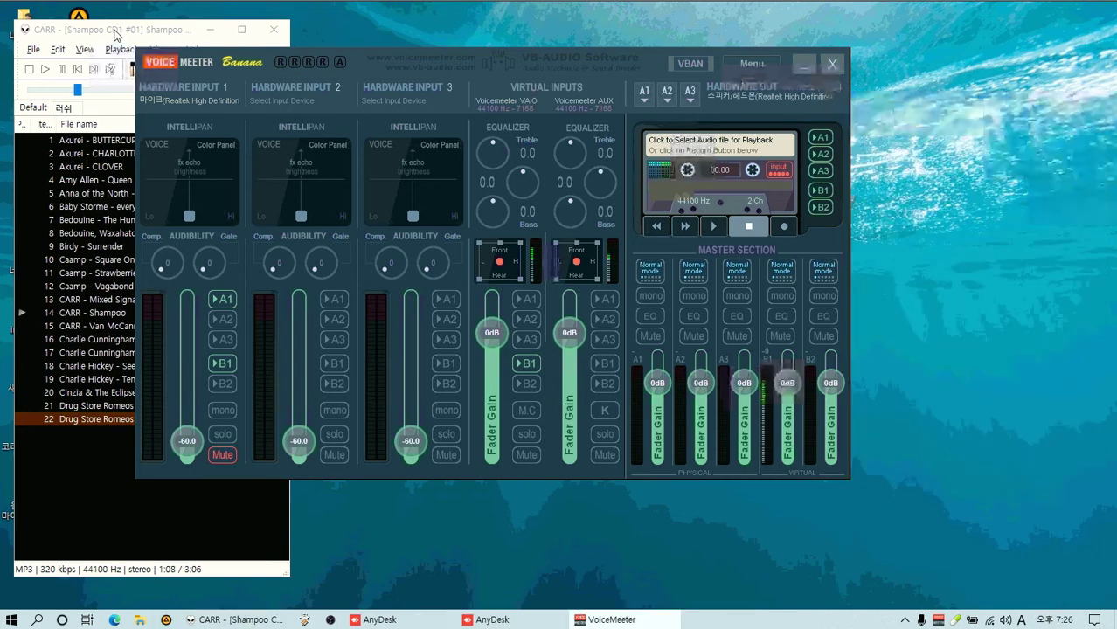
left_click(114, 33)
left_click(273, 30)
left_click(944, 517)
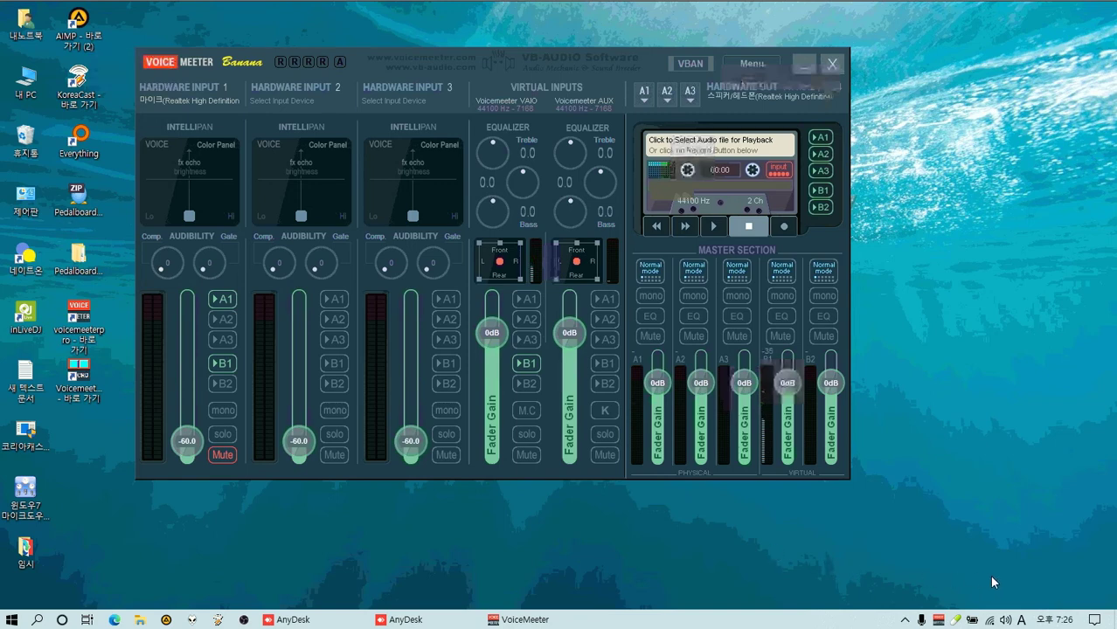
Open the Windows Sound dialog, show its communications activity options and move the dialog over the mixer's master section
right_click(1012, 619)
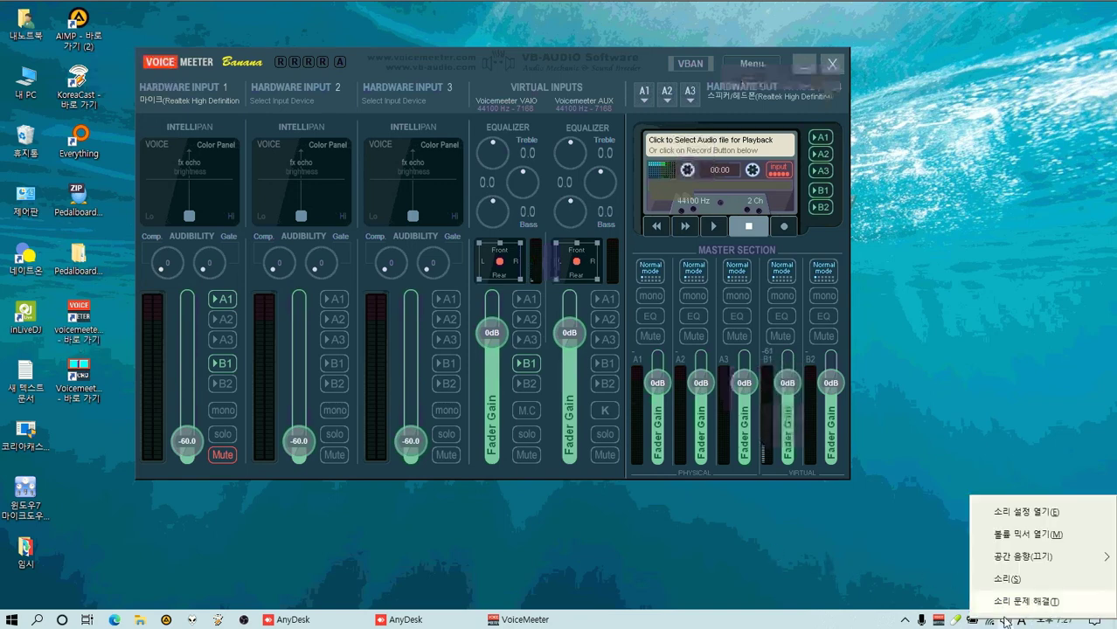
left_click(916, 549)
right_click(1003, 621)
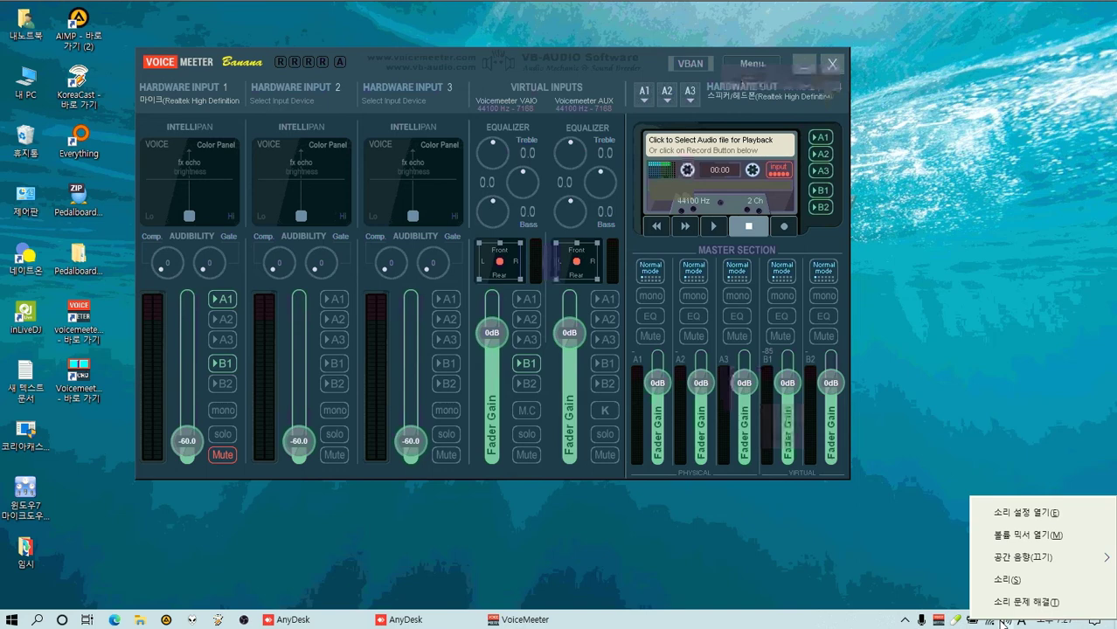
left_click(1007, 579)
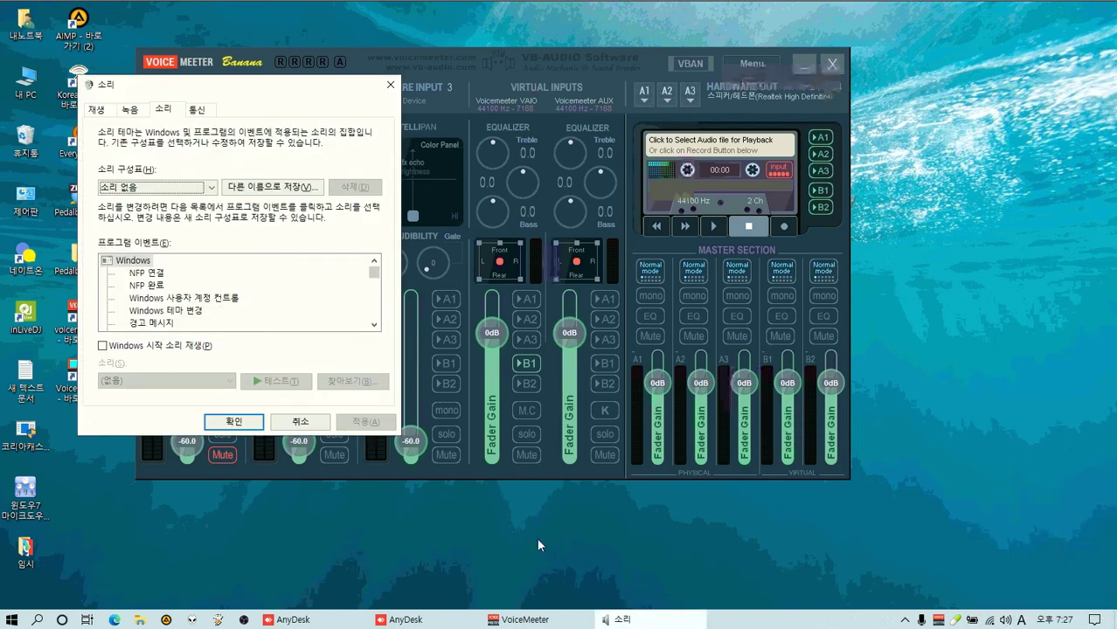
left_click(198, 110)
left_click_drag(259, 94, 776, 138)
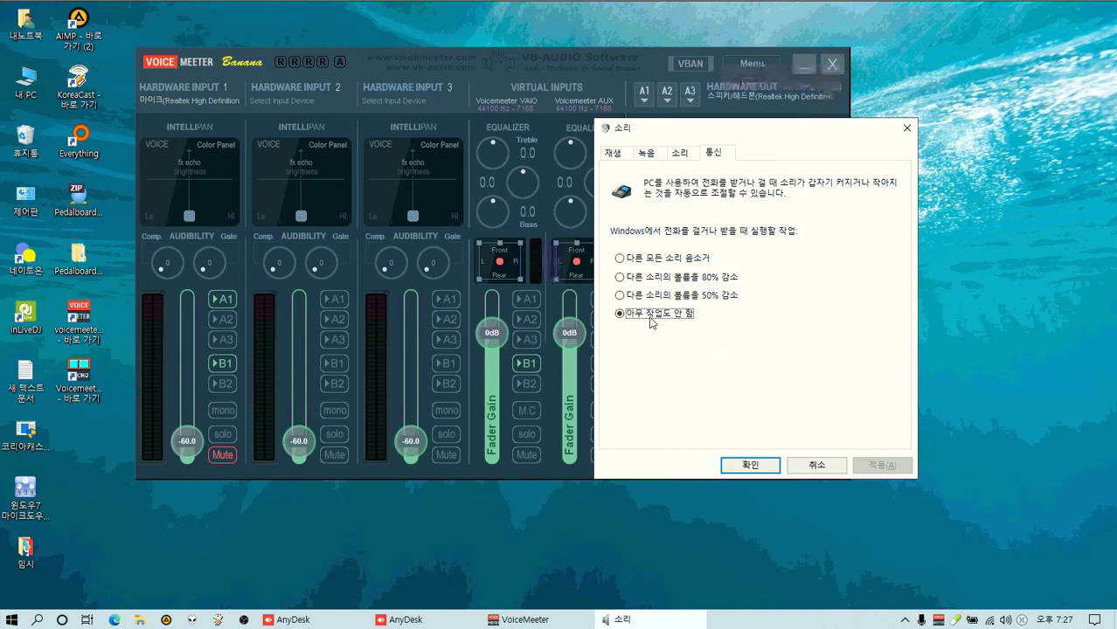
Review the Windows sound scheme selection, keeping 소리 없음 (No Sounds)
left_click(679, 152)
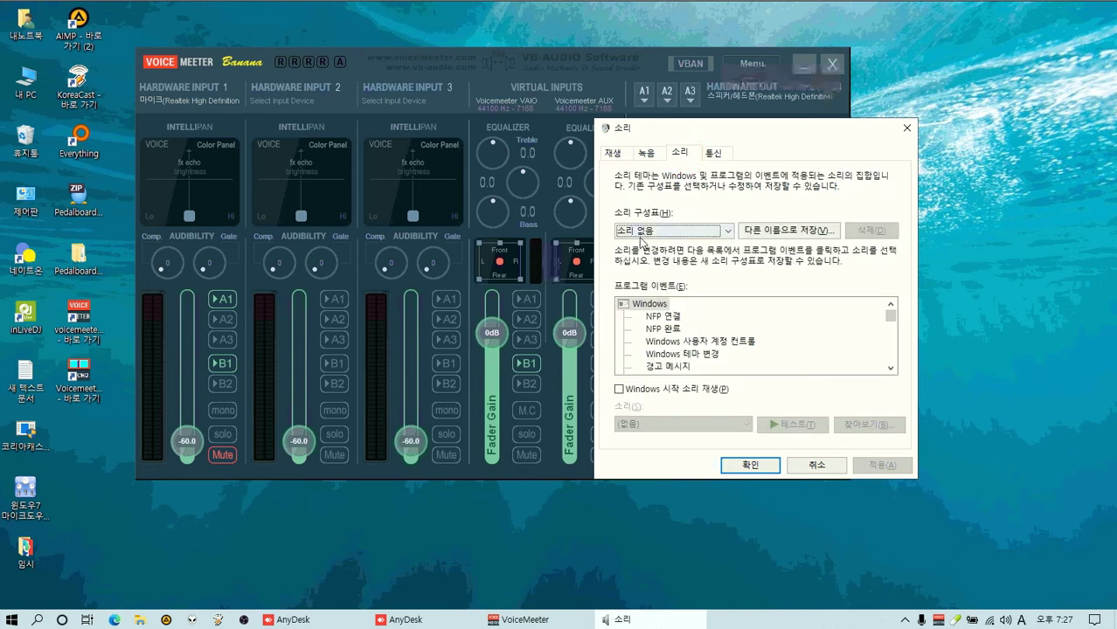
left_click(724, 232)
left_click(715, 243)
left_click(137, 492)
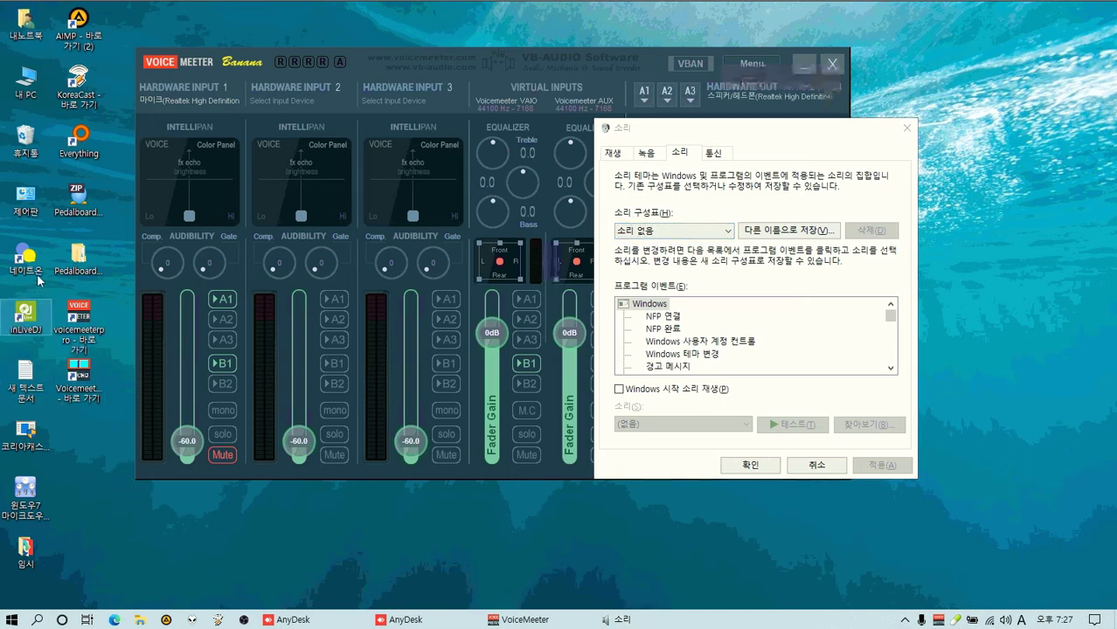
left_click(657, 238)
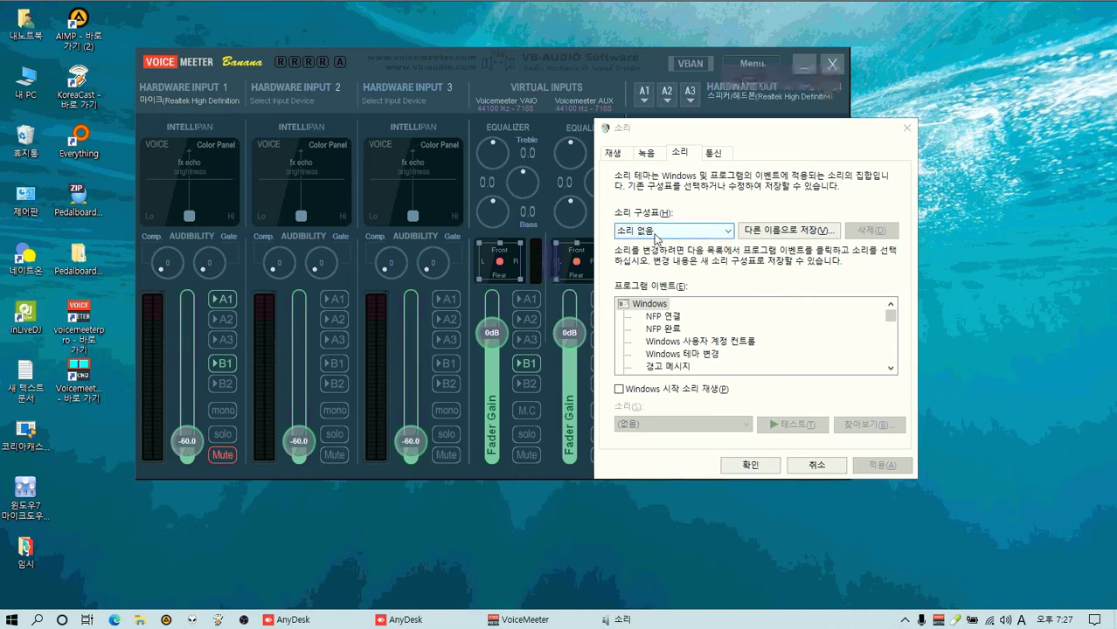
Examine VoiceMeeter Output and VoiceMeeter Aux Output among the Windows recording devices
left_click(647, 153)
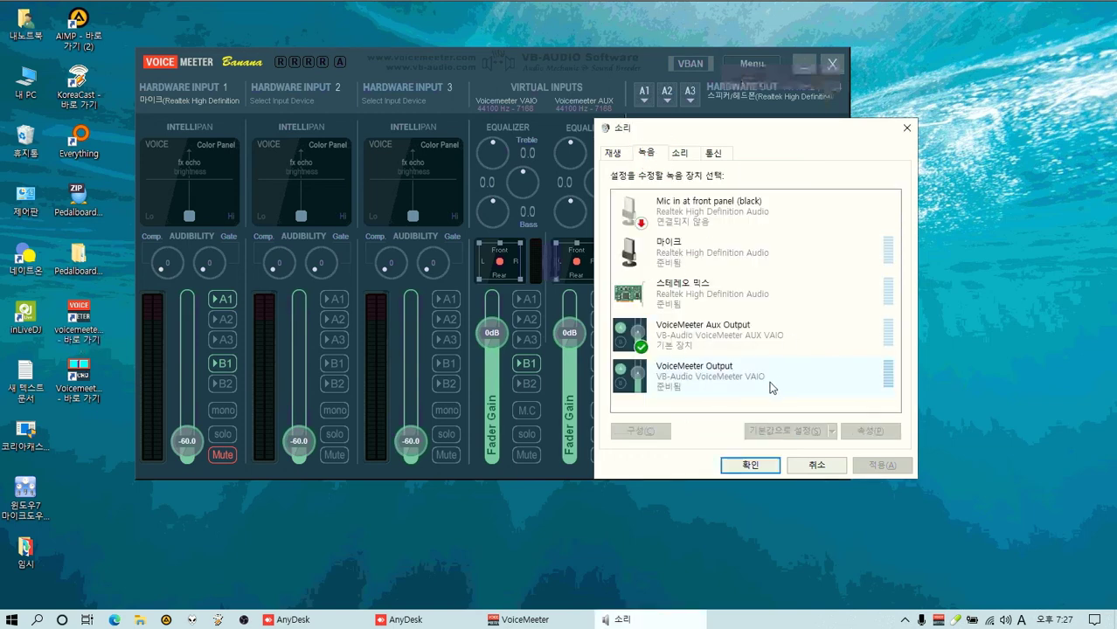
left_click(671, 374)
left_click(673, 337)
left_click(669, 381)
left_click(673, 341)
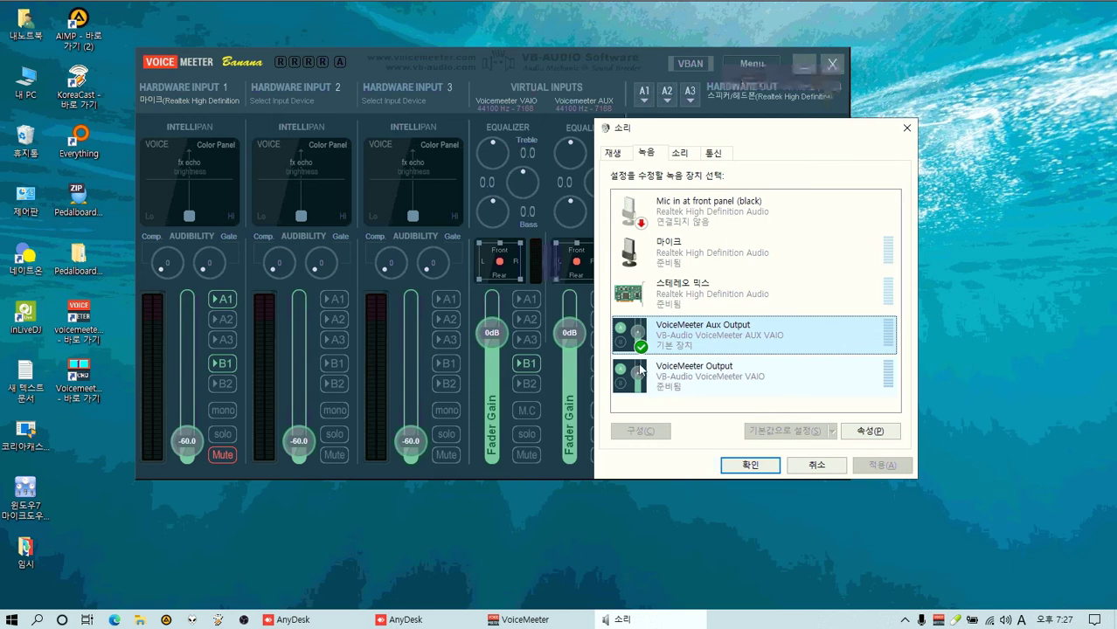
Set VoiceMeeter Input as the default Windows playback device
left_click(612, 153)
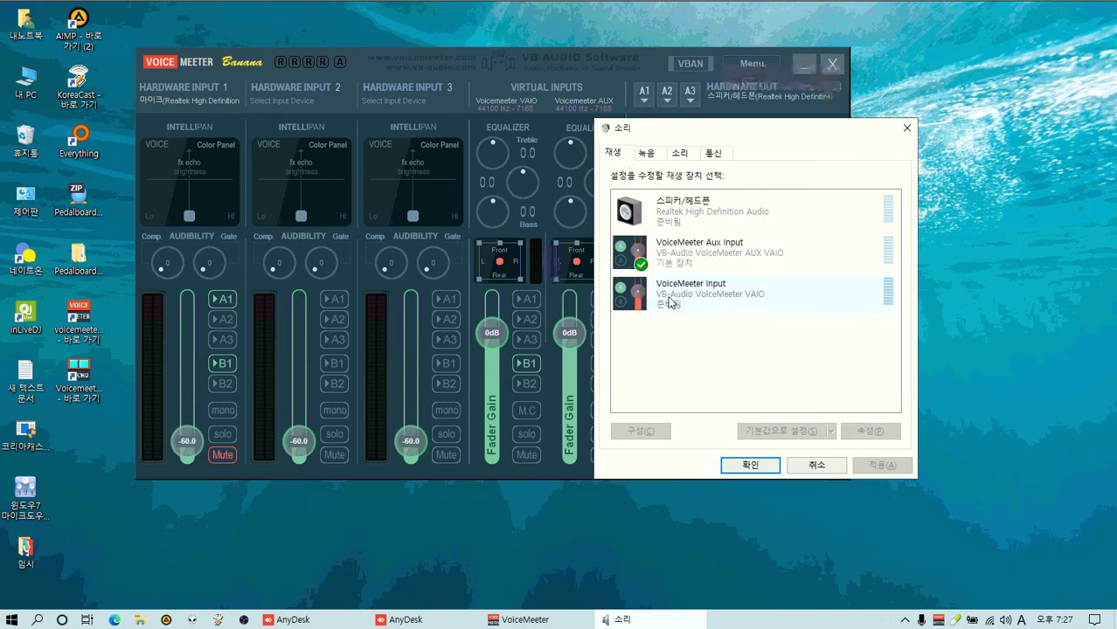
left_click(668, 301)
right_click(669, 301)
left_click(690, 352)
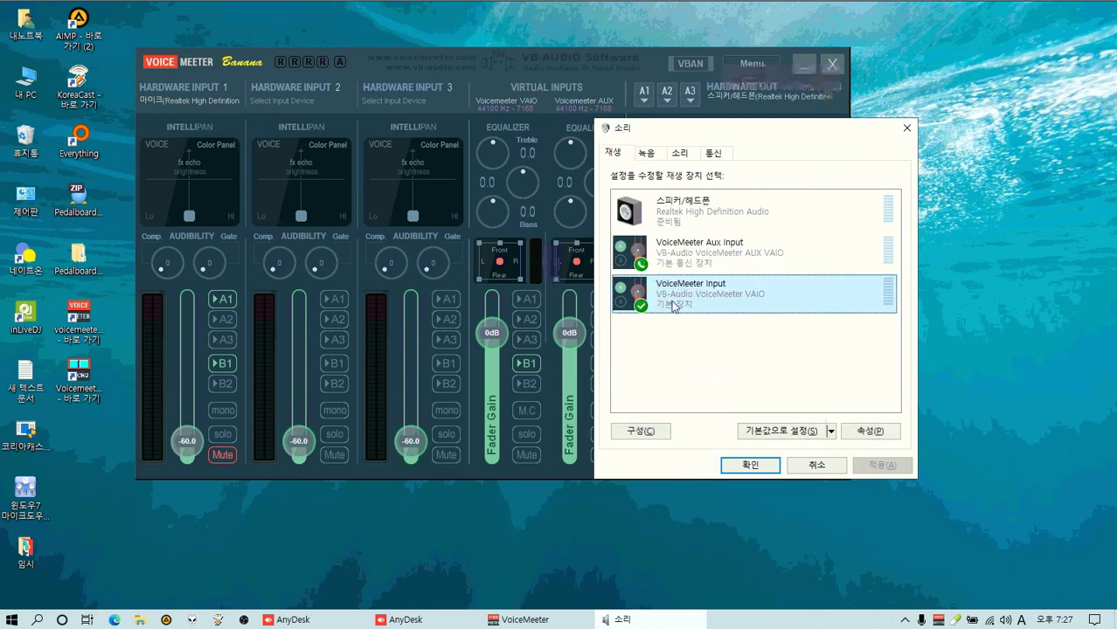
Set VoiceMeeter Input as the default Windows communications device for playback
right_click(679, 313)
left_click(693, 349)
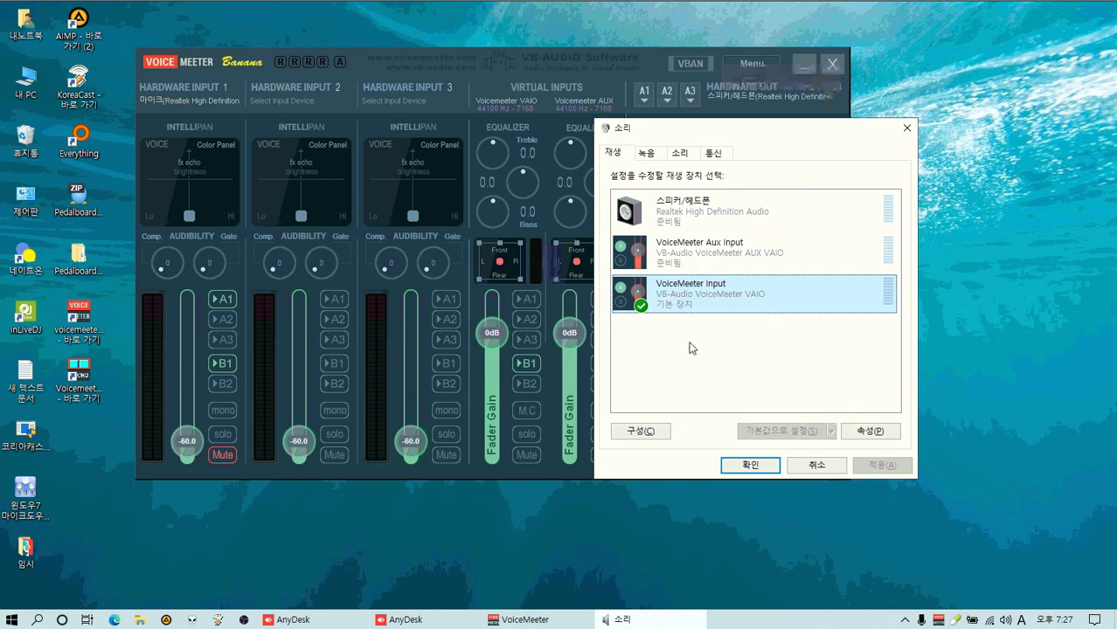
right_click(671, 298)
left_click(644, 350)
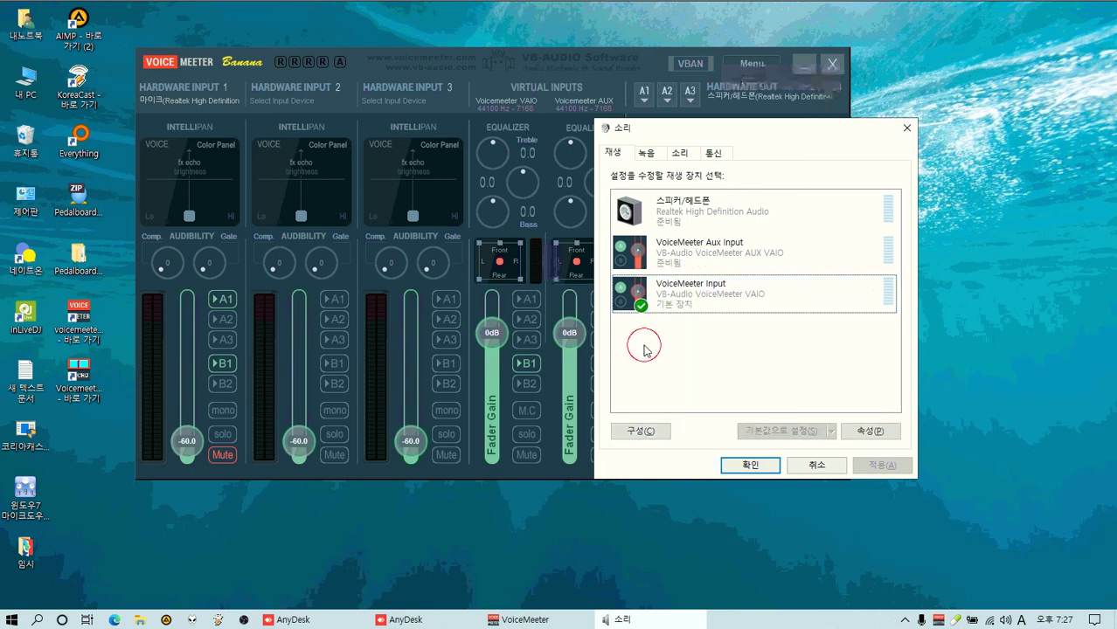
Compare the VoiceMeeter Input and Aux Input playback devices with the VoiceMeeter Output and Aux Output recording devices
left_click(646, 153)
left_click(617, 151)
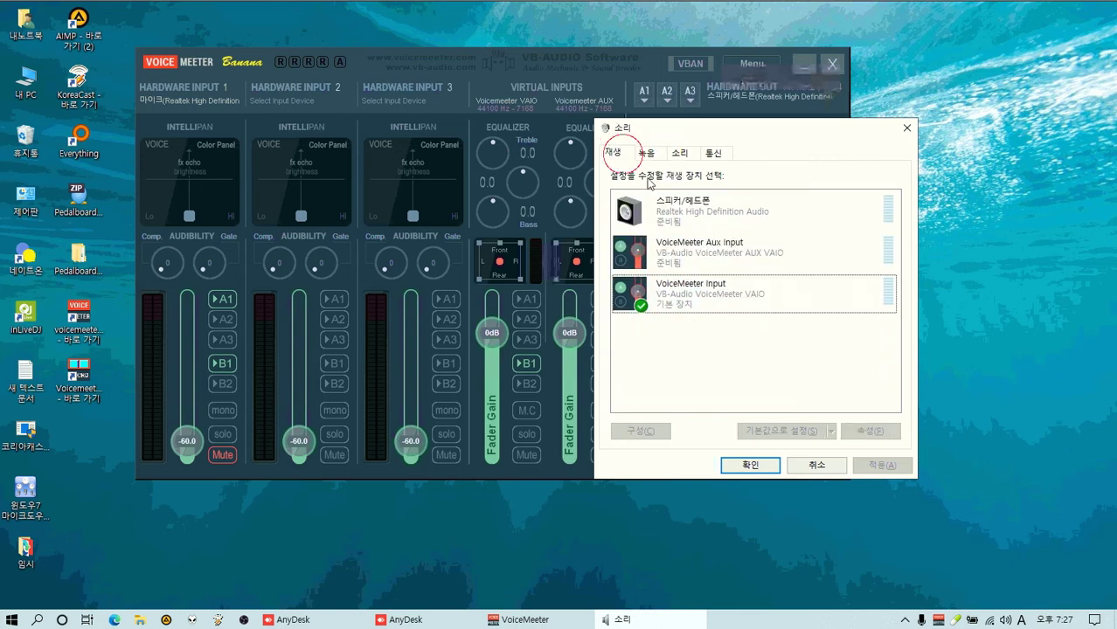
right_click(673, 253)
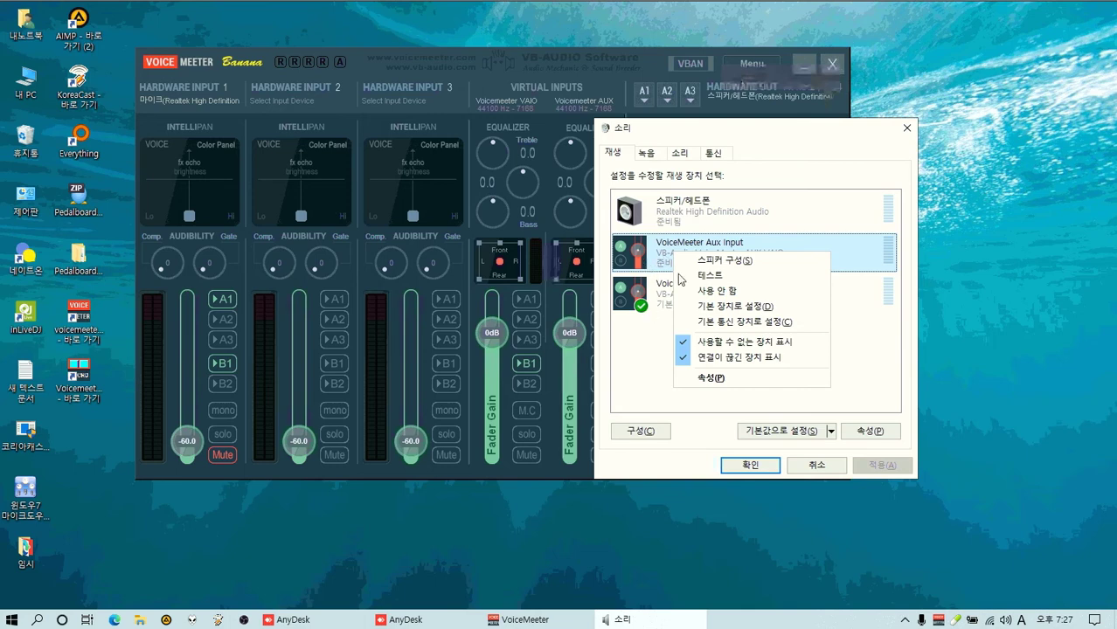
left_click(646, 153)
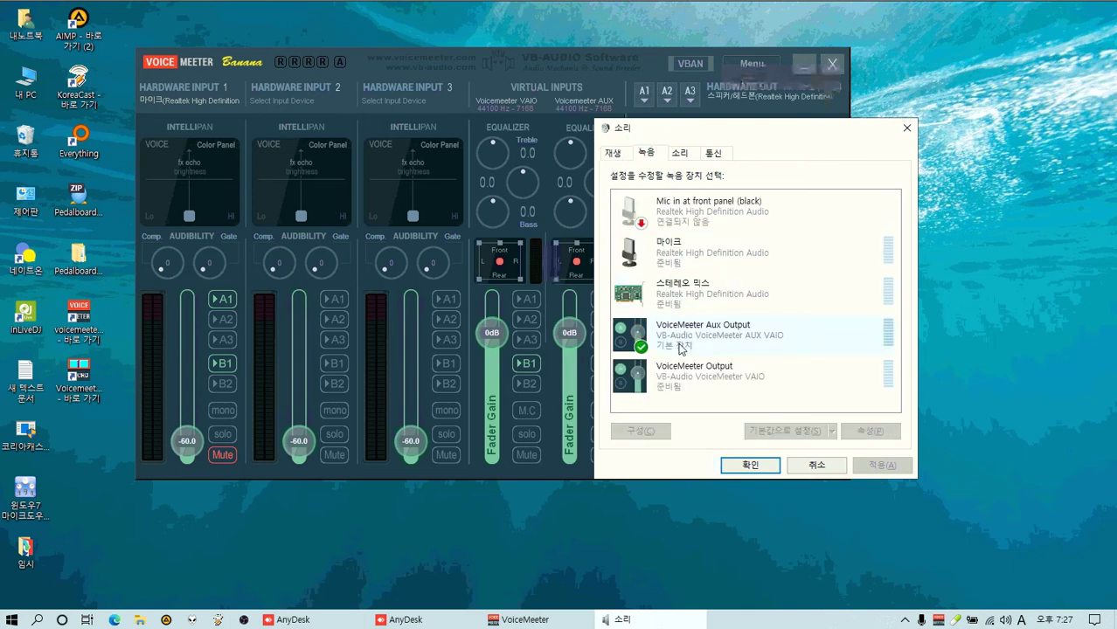
left_click(612, 152)
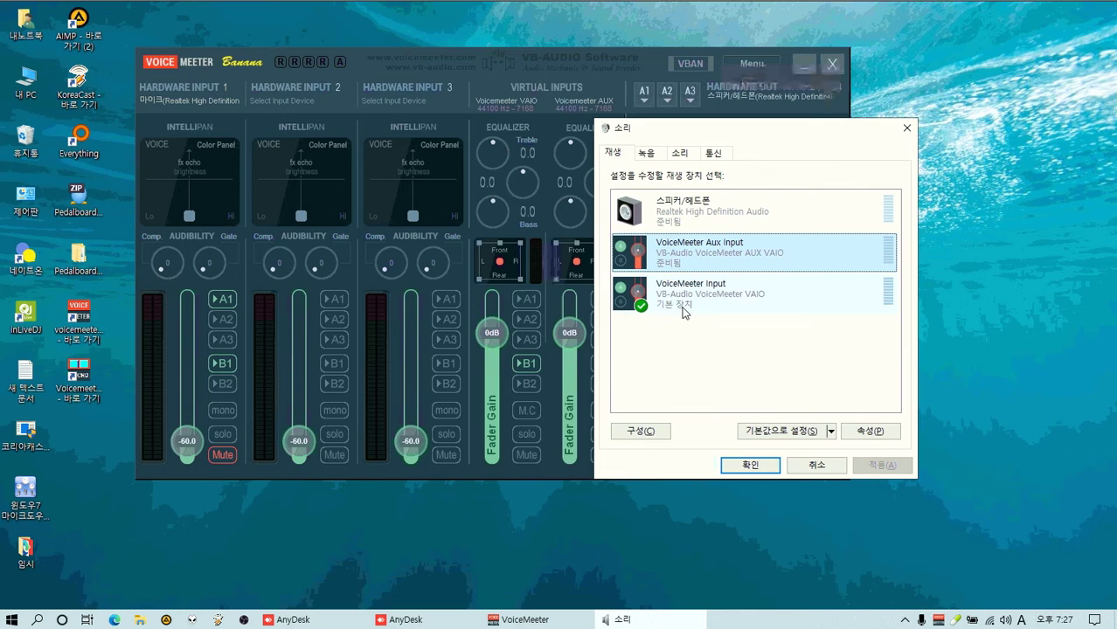
left_click(646, 153)
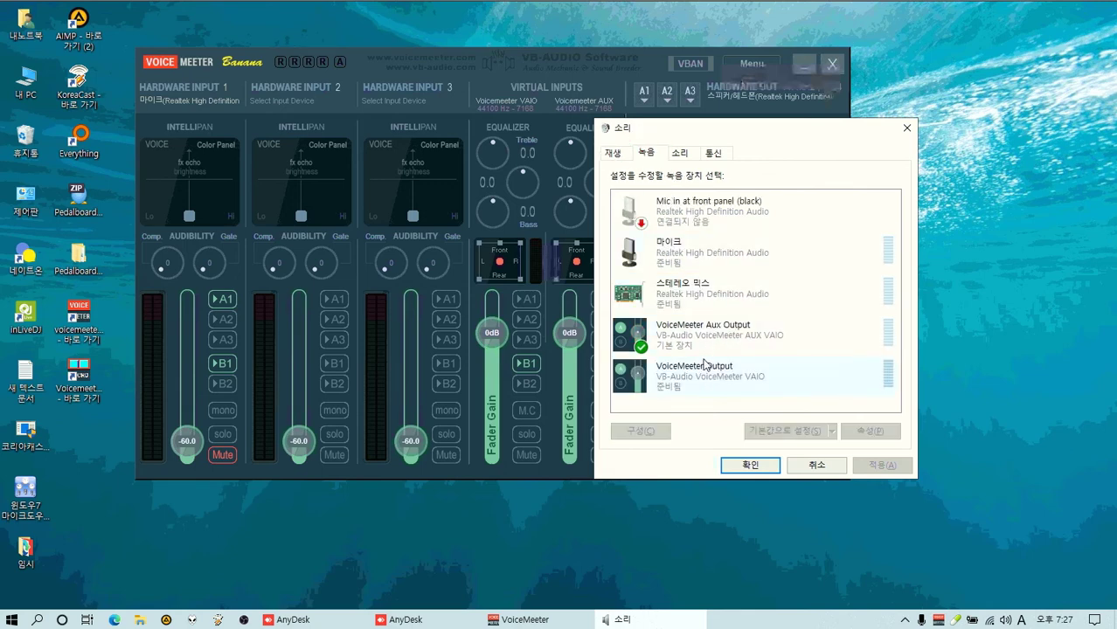
Move the Sound dialog aside and open the Naver home page in Microsoft Edge, ready to enter a search
left_click(465, 540)
left_click_drag(792, 127, 960, 163)
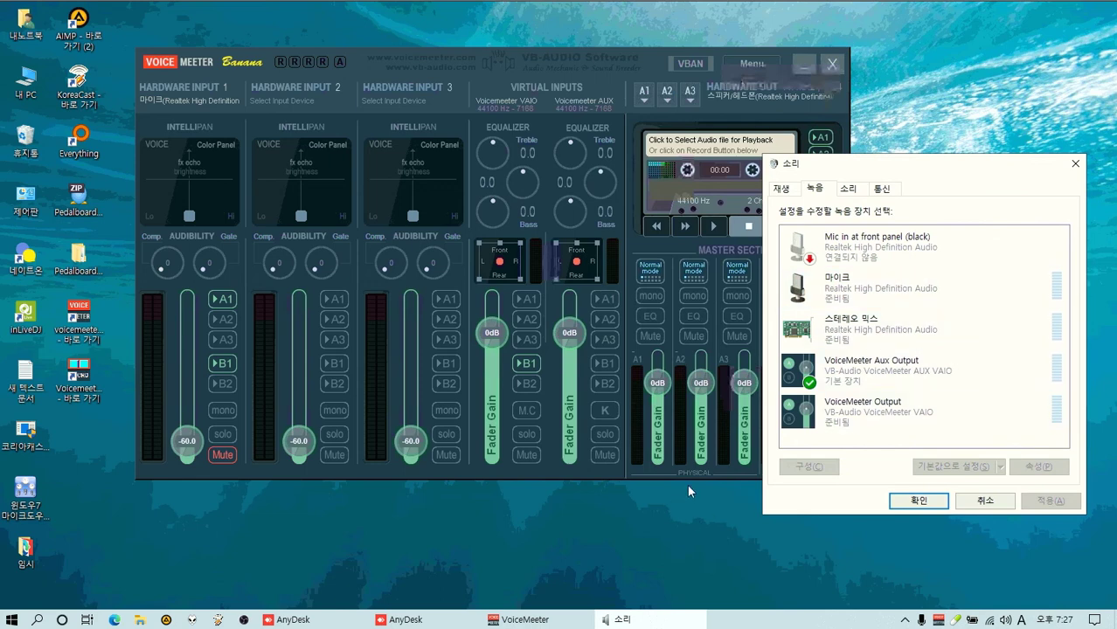
left_click(312, 572)
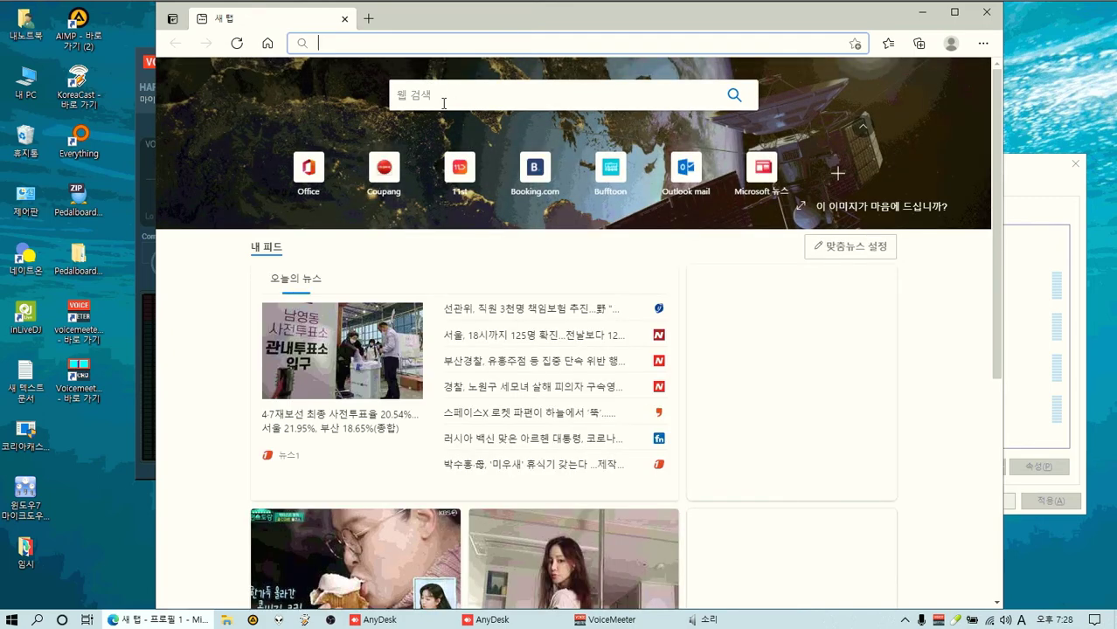
left_click(266, 45)
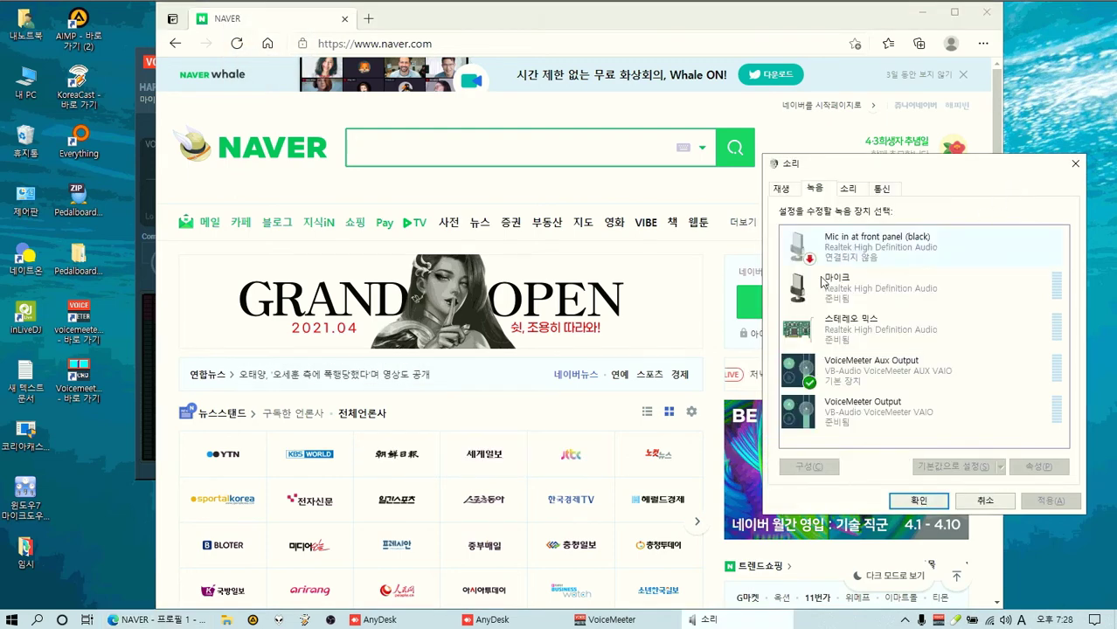
left_click(436, 141)
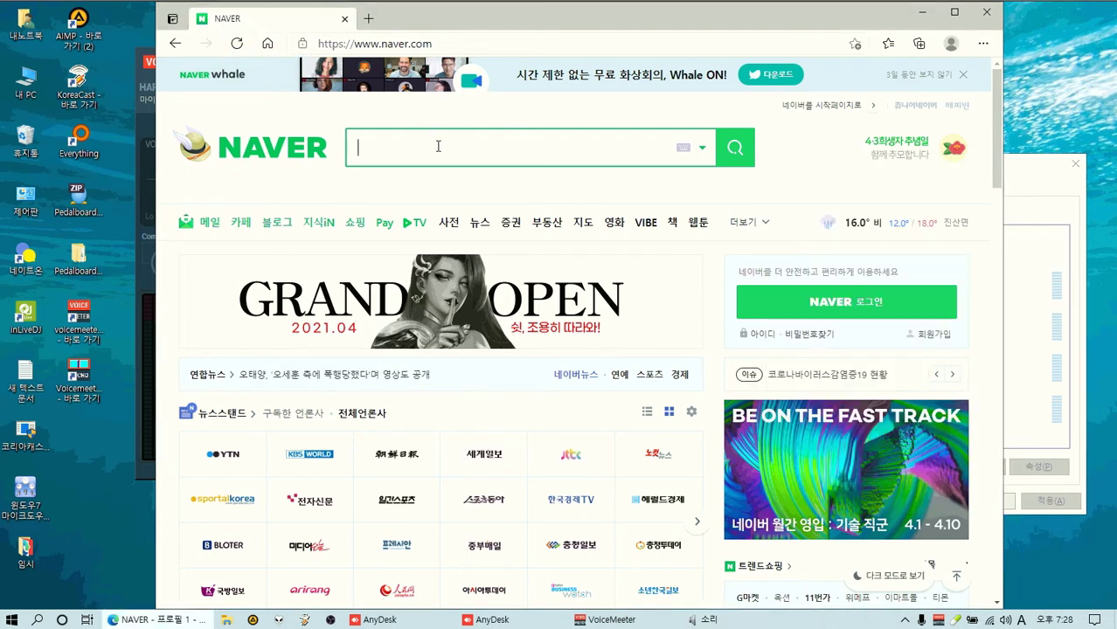
type("dk")
key("BackSpace")
key("BackSpace")
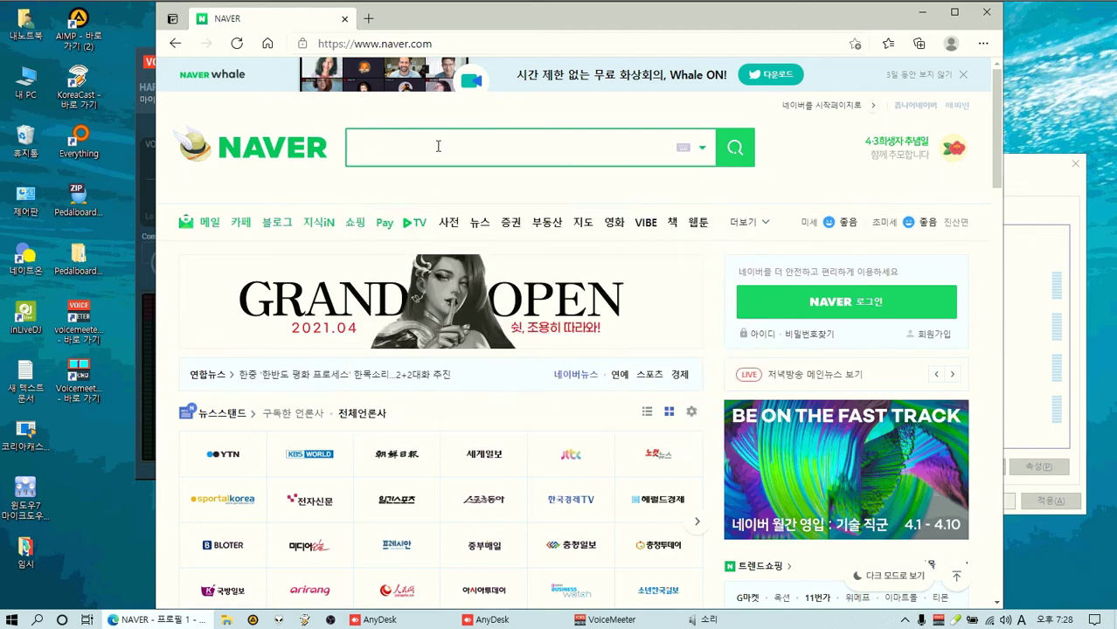
type("db")
key("BackSpace")
key("BackSpace")
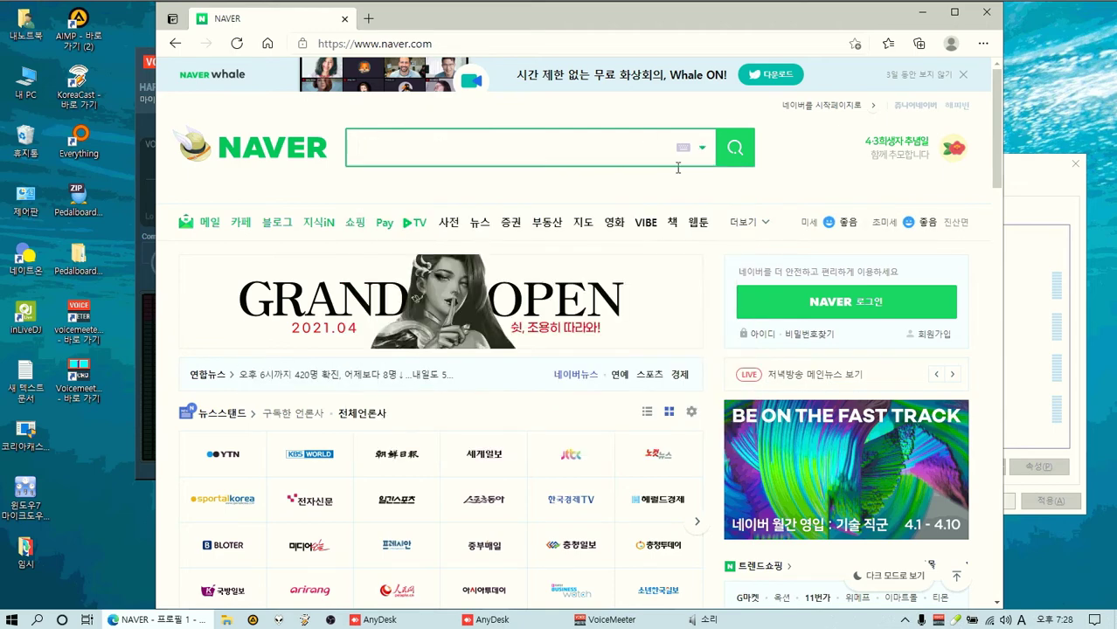
Switch to Korean input, search Naver for 유튜브 and open the YouTube site
left_click(1021, 623)
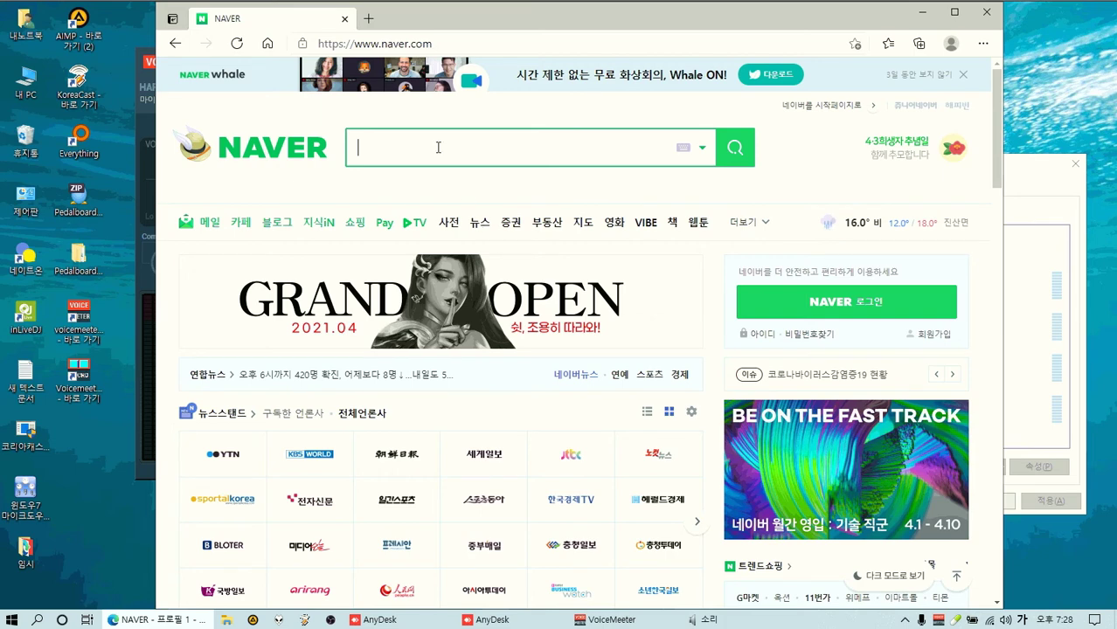
type("유튜브")
key("Return")
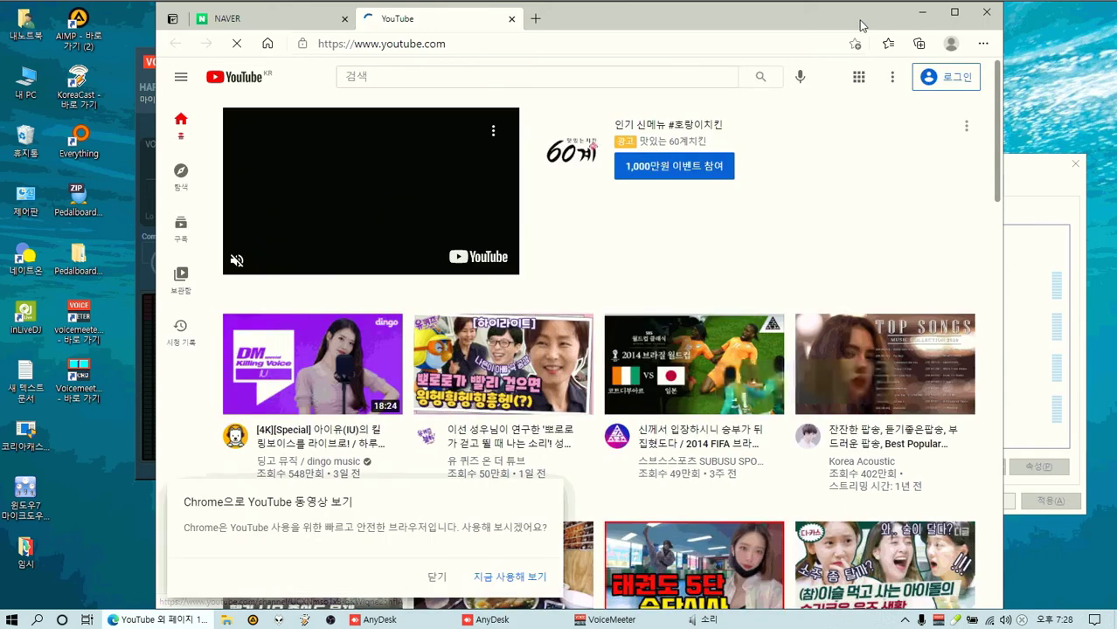
Arrange the browser below the mixer and the Sound dialog beside the mixer's virtual inputs, with foobar2000 open
left_click_drag(860, 24, 846, 537)
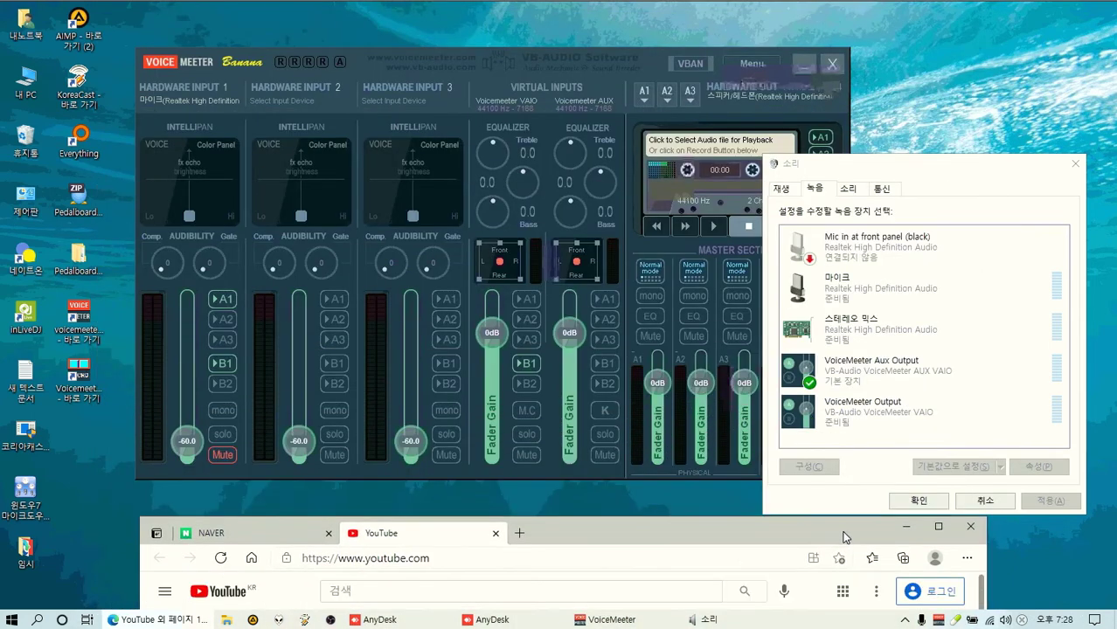
left_click_drag(927, 166, 783, 147)
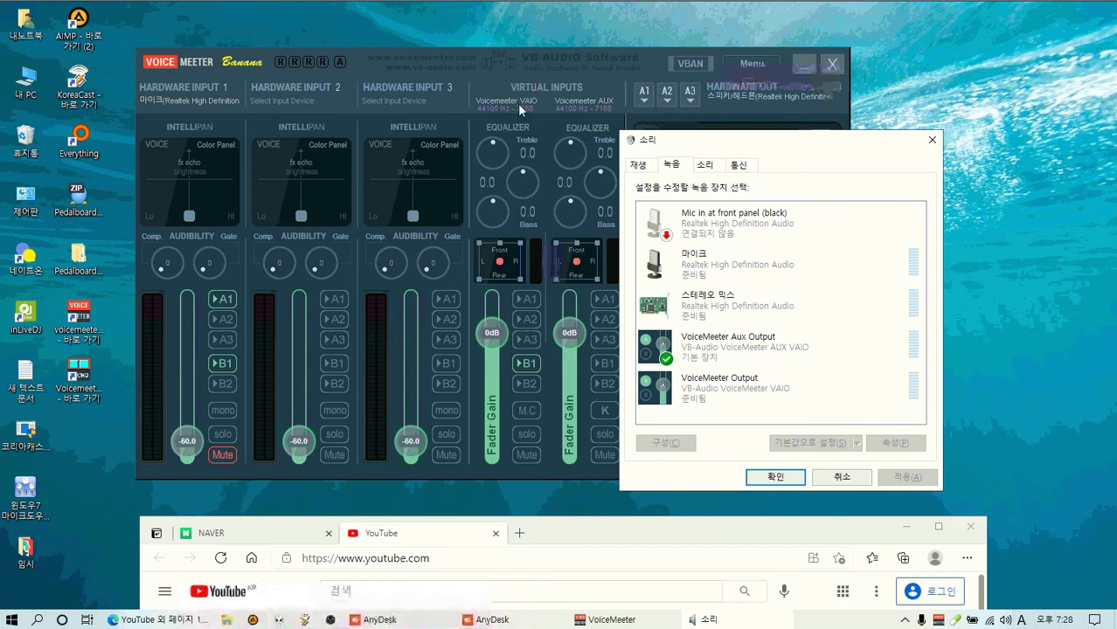
left_click(282, 620)
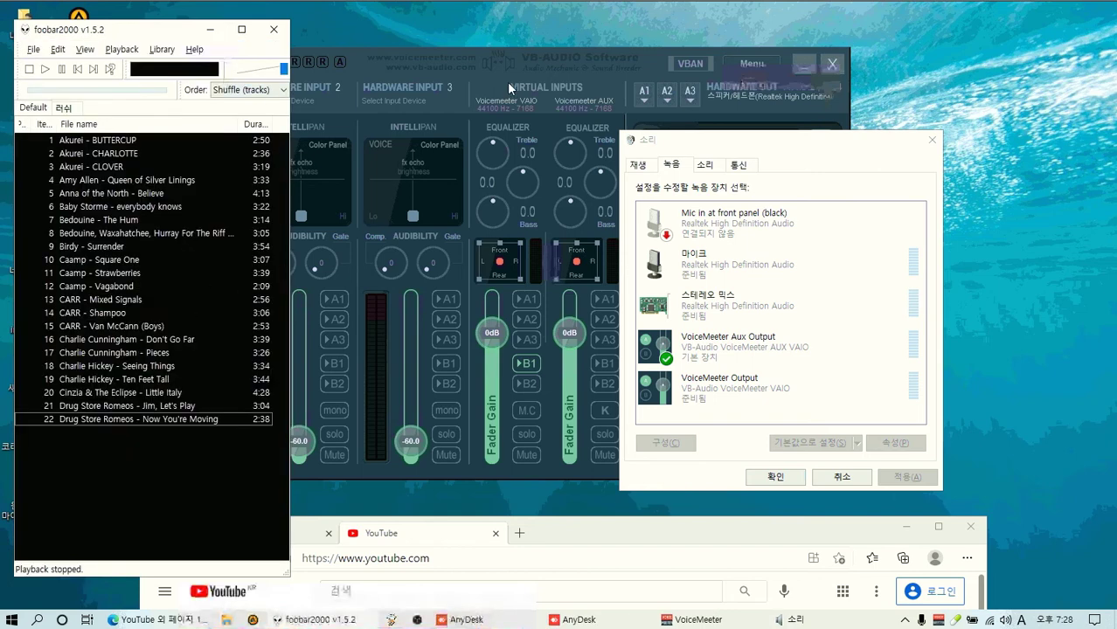
left_click(478, 301)
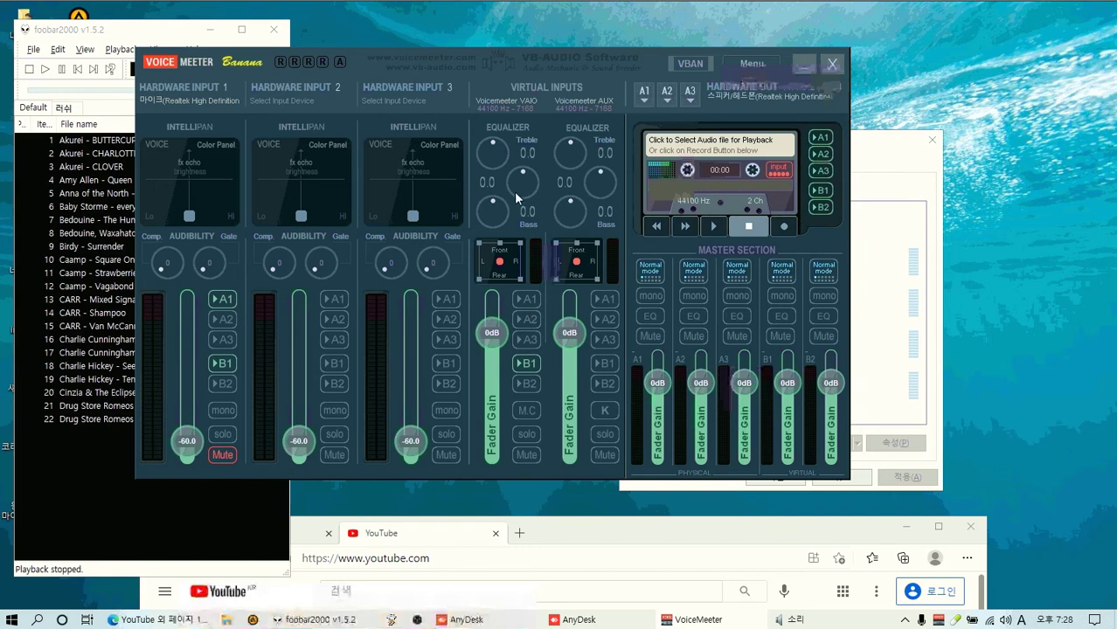
left_click_drag(868, 154, 980, 145)
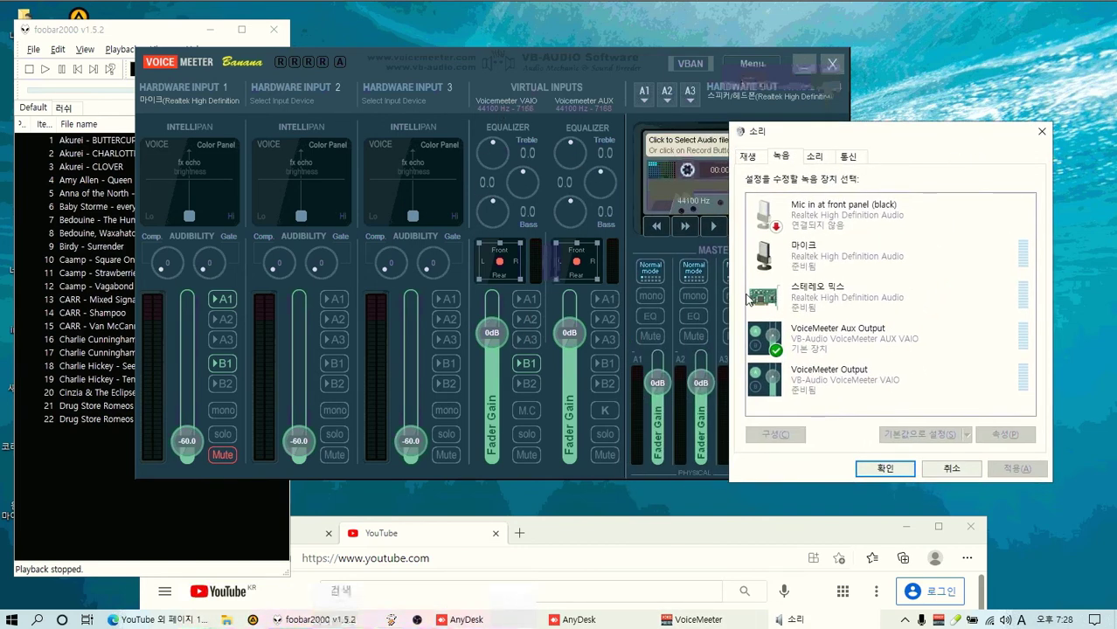
Set VoiceMeeter Output as both the default Windows recording device and the default communications device
right_click(792, 383)
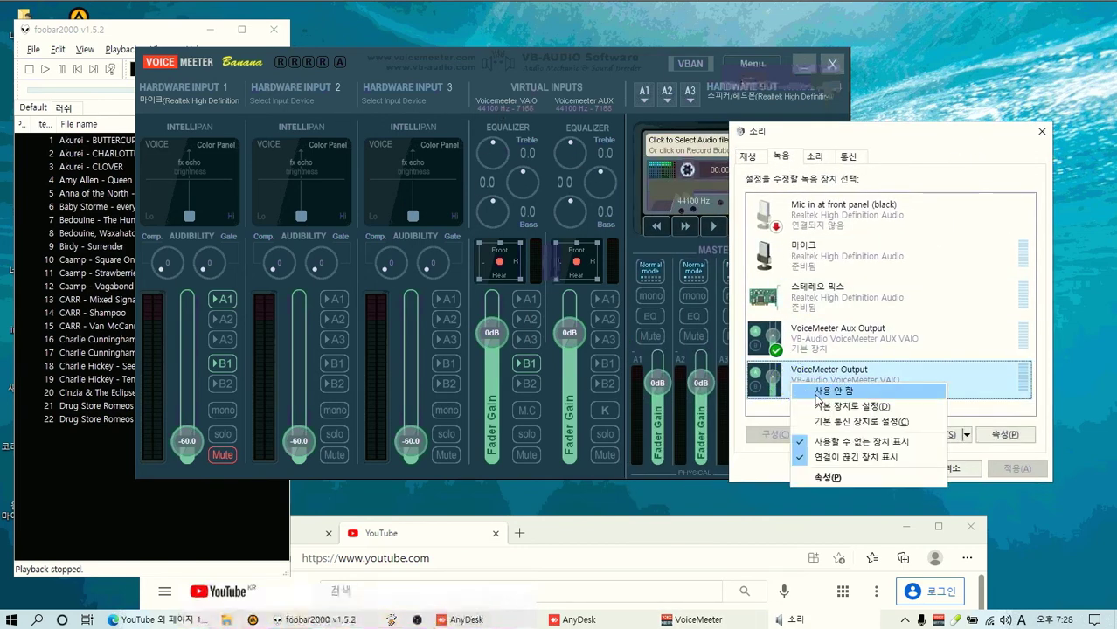
left_click(853, 406)
right_click(752, 385)
left_click(794, 412)
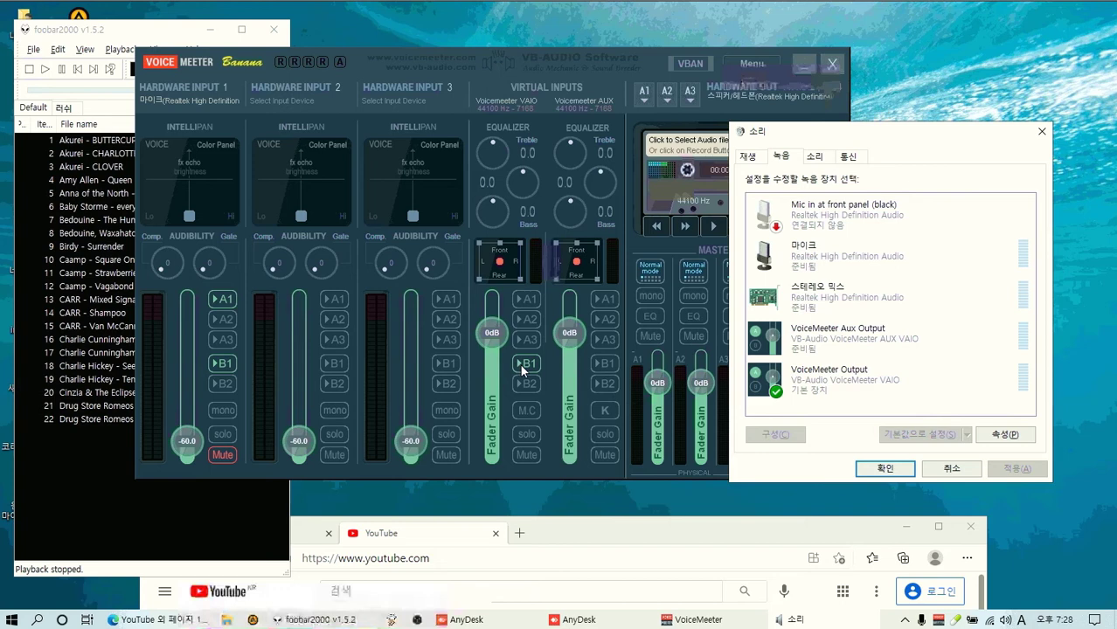
Play the track CARR - Shampoo in foobar2000 through the Voicemeeter VAIO input
left_click(116, 247)
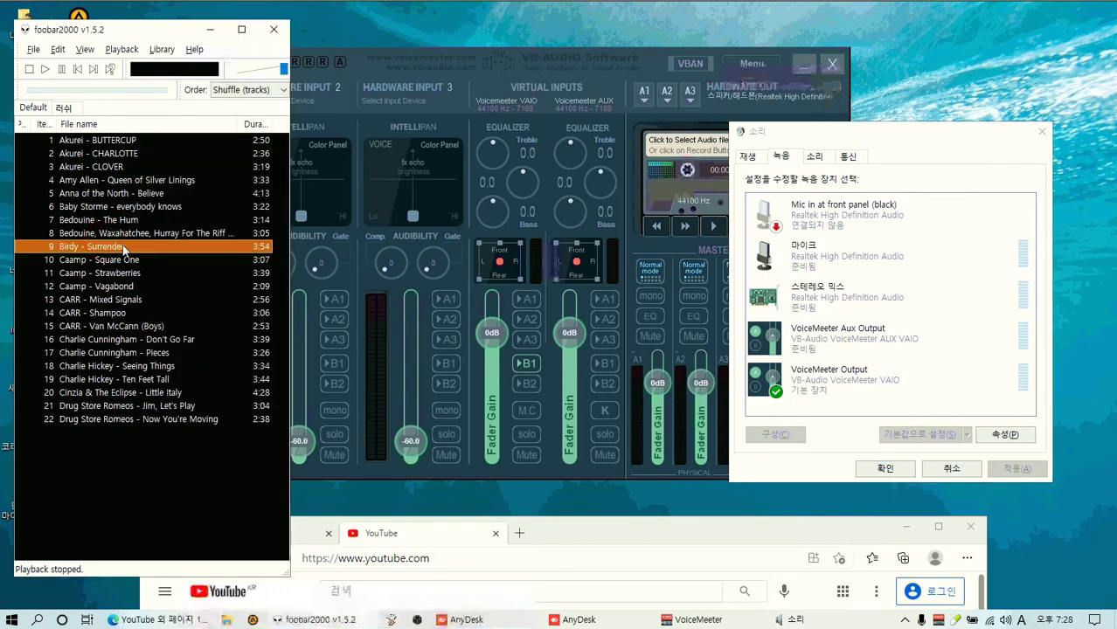
left_click(522, 361)
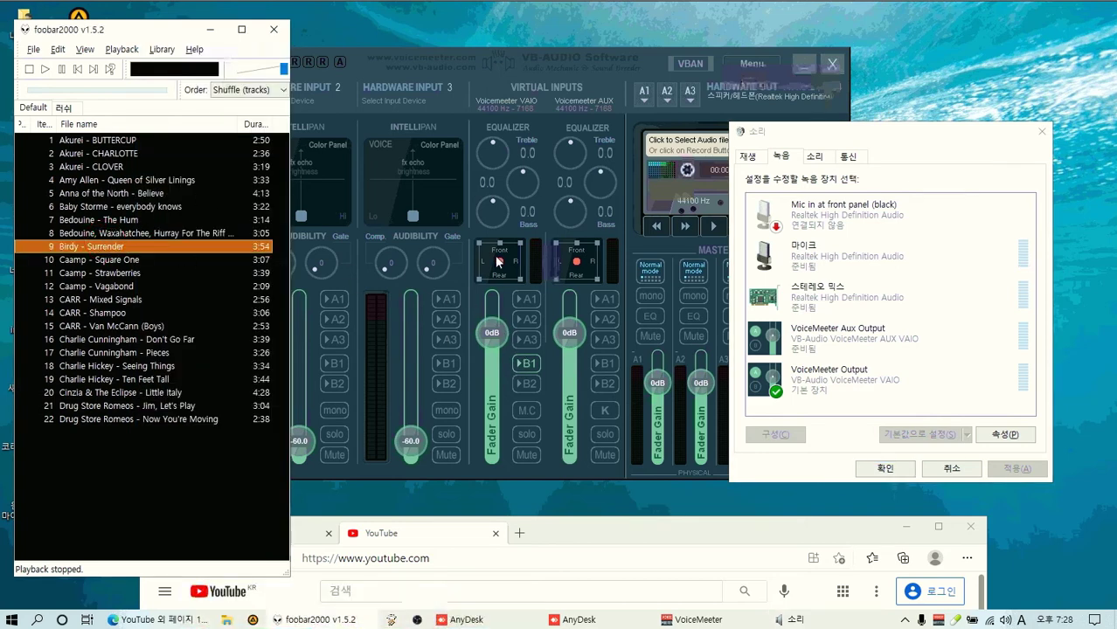
double_click(128, 317)
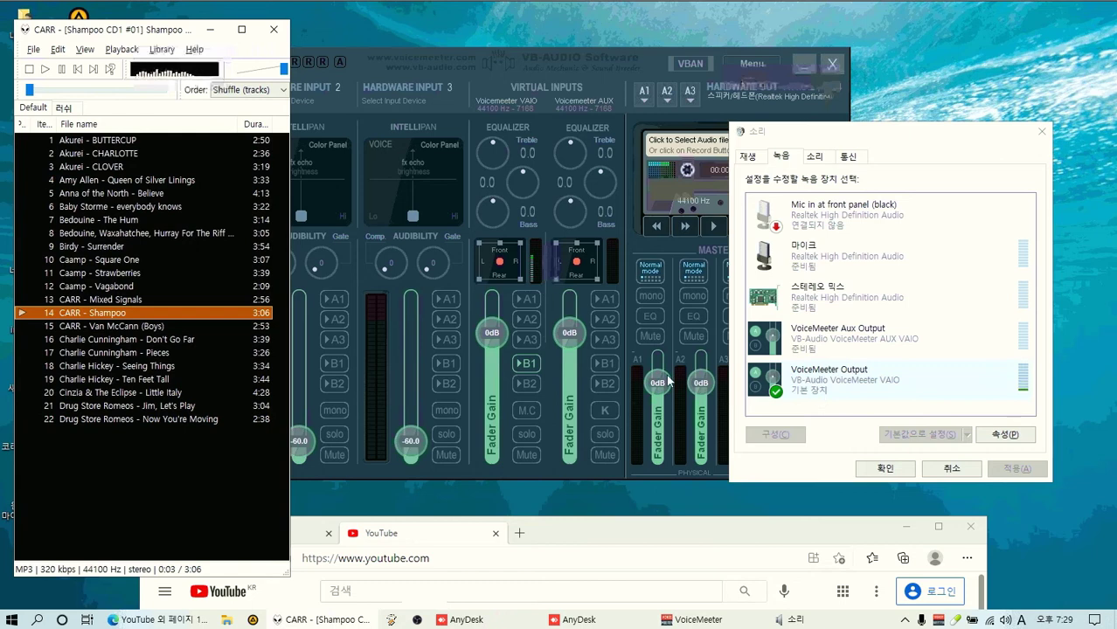
Compare the signal levels of VoiceMeeter Aux Output and VoiceMeeter Output while the track plays
left_click(840, 338)
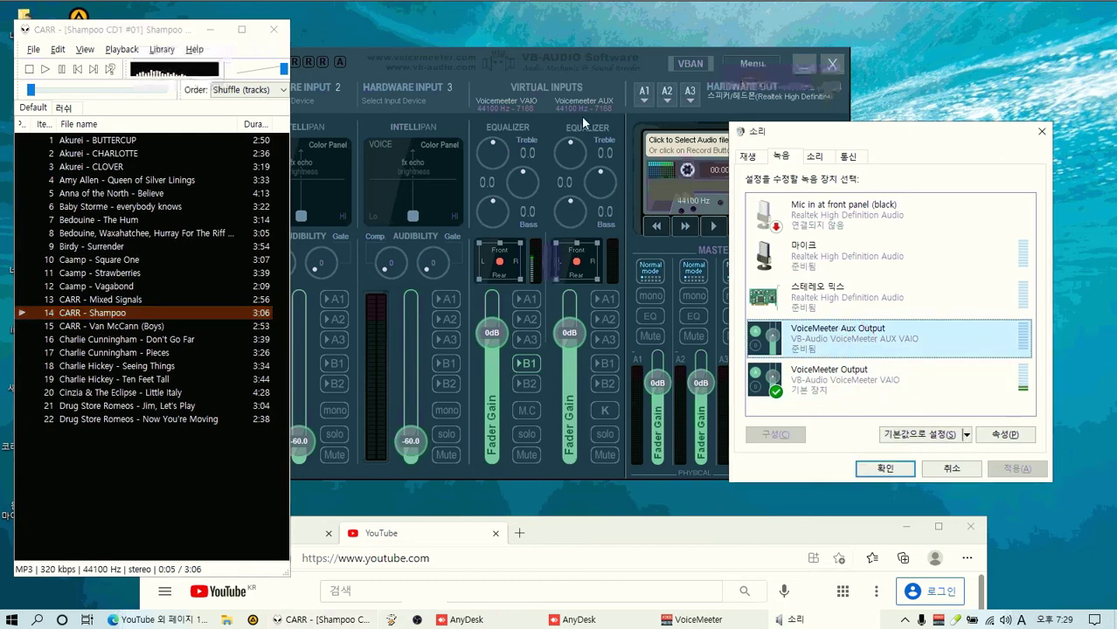
left_click(839, 379)
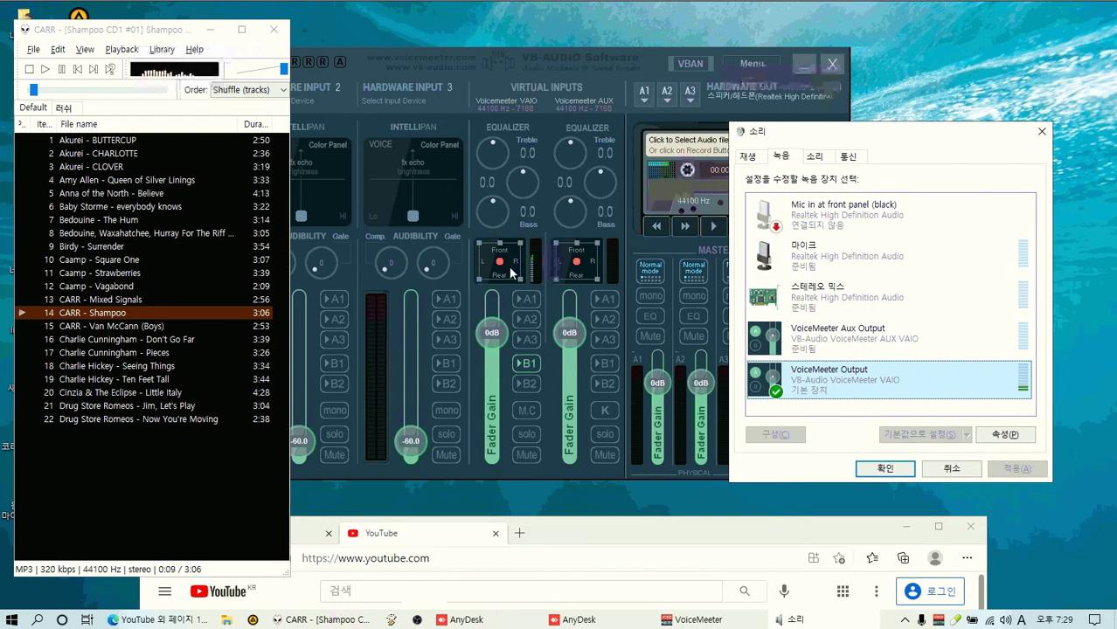
right_click(834, 378)
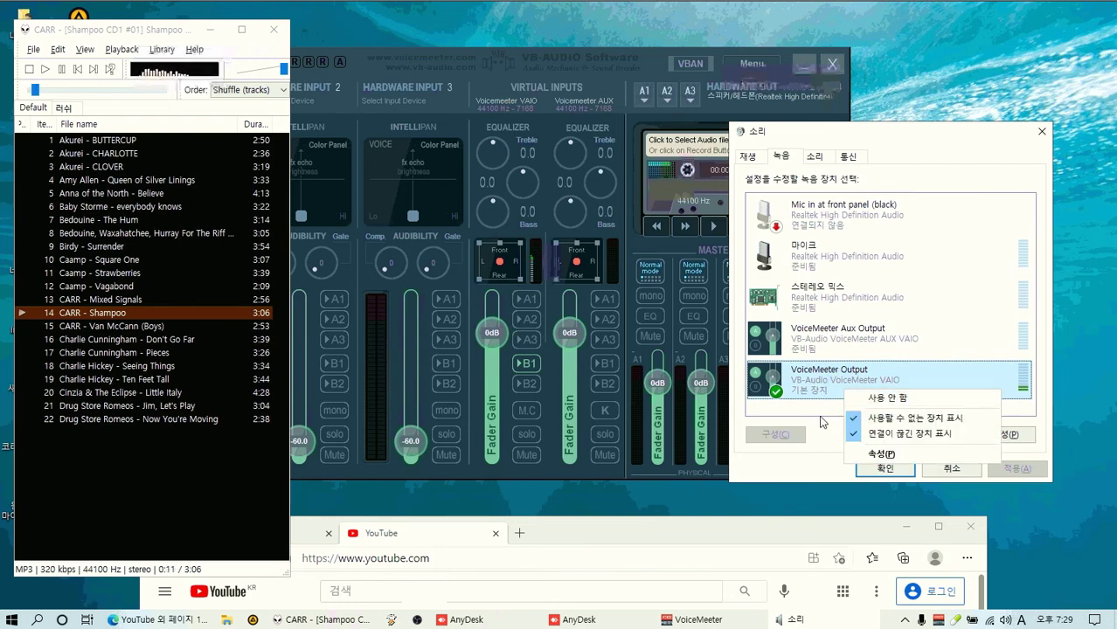
left_click(821, 417)
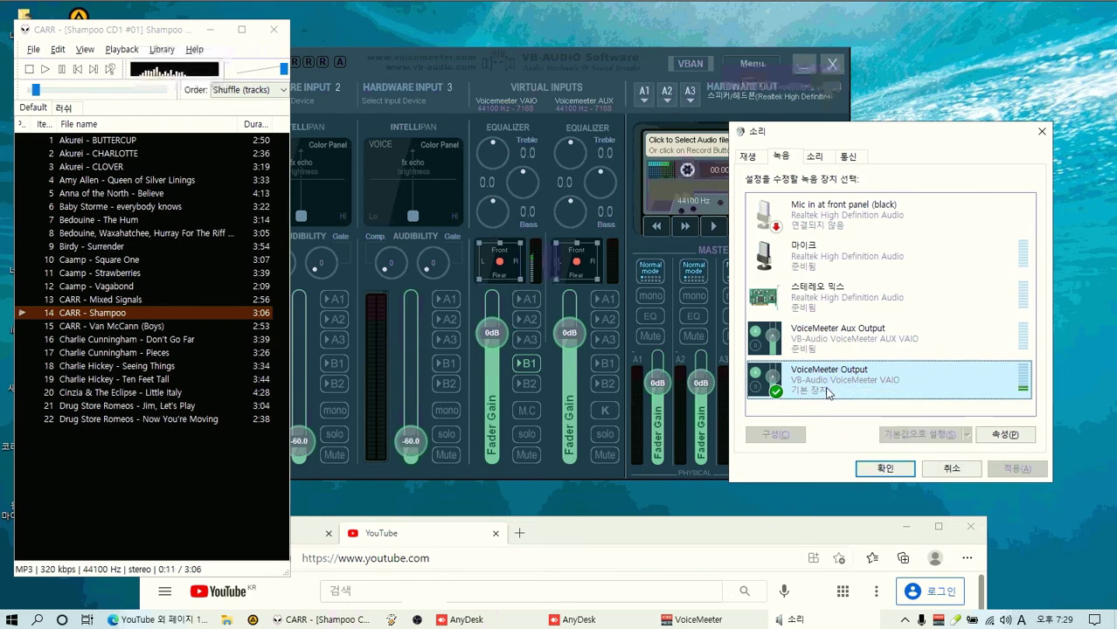
Set VoiceMeeter Aux Input as both the default Windows playback device and the default communications device
left_click(742, 156)
right_click(850, 258)
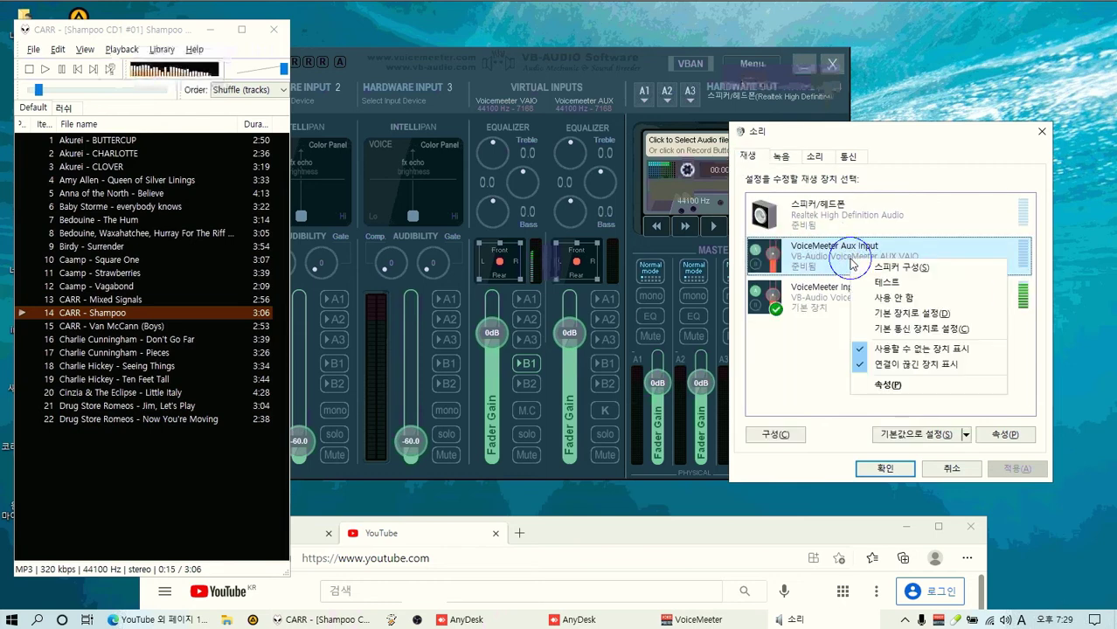
left_click(909, 313)
right_click(827, 266)
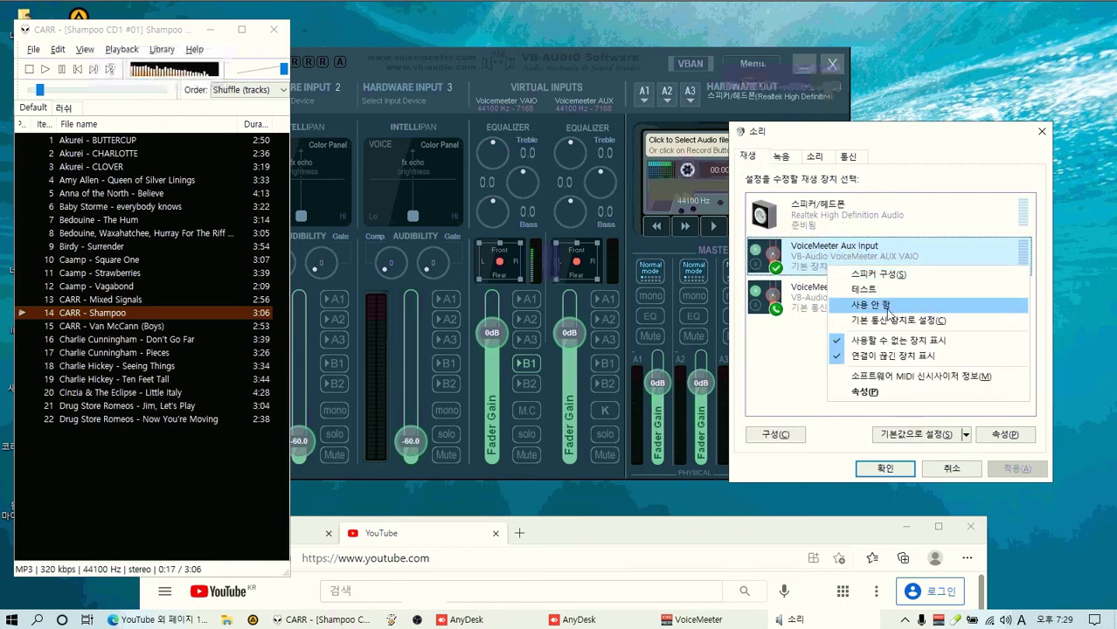
left_click(883, 321)
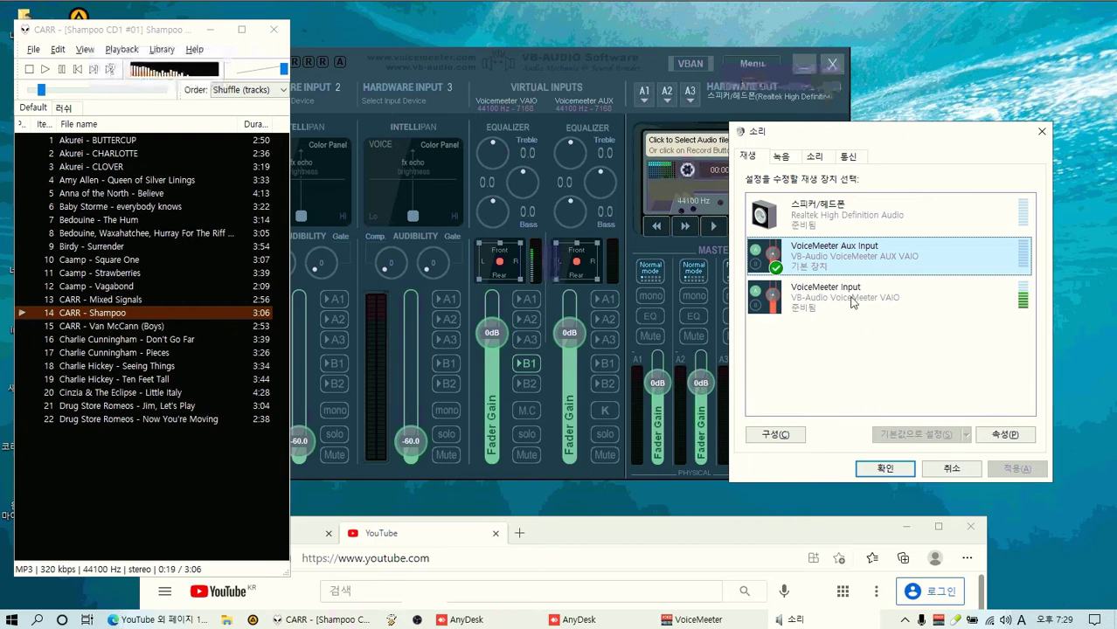
Accept the Windows sound device settings and move the YouTube browser window up over the mixer
left_click(783, 157)
left_click(746, 156)
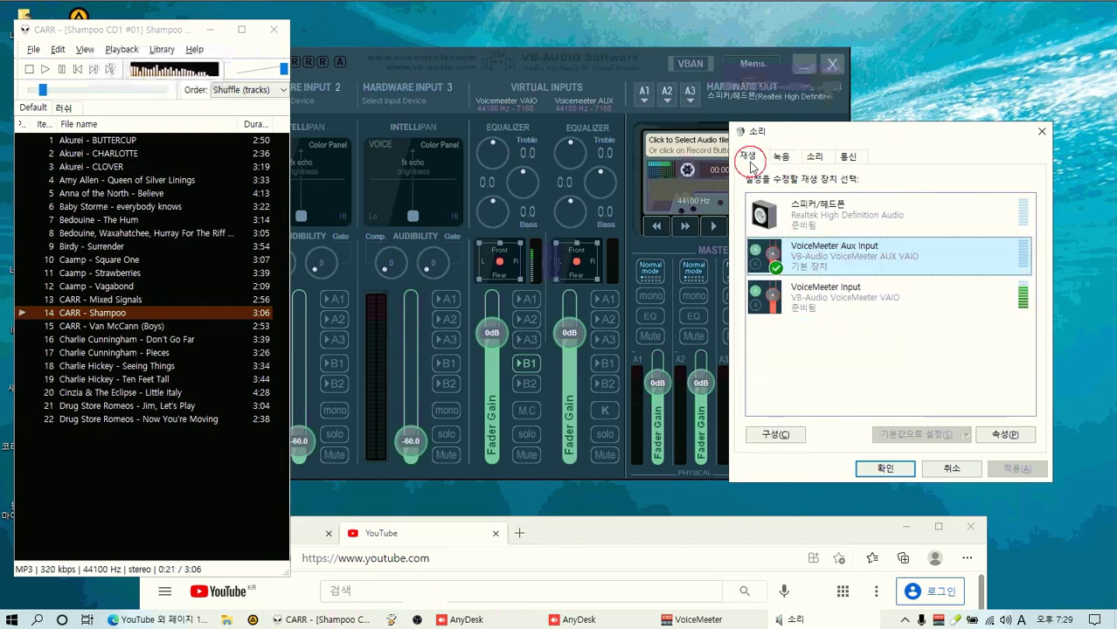
left_click(900, 471)
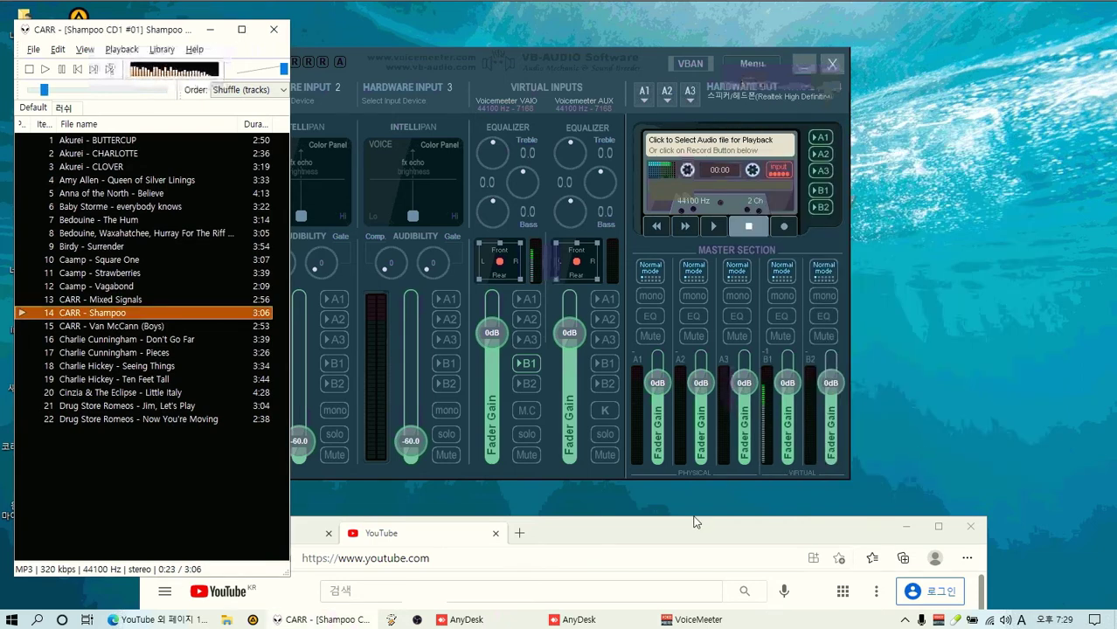
left_click_drag(679, 531, 817, 200)
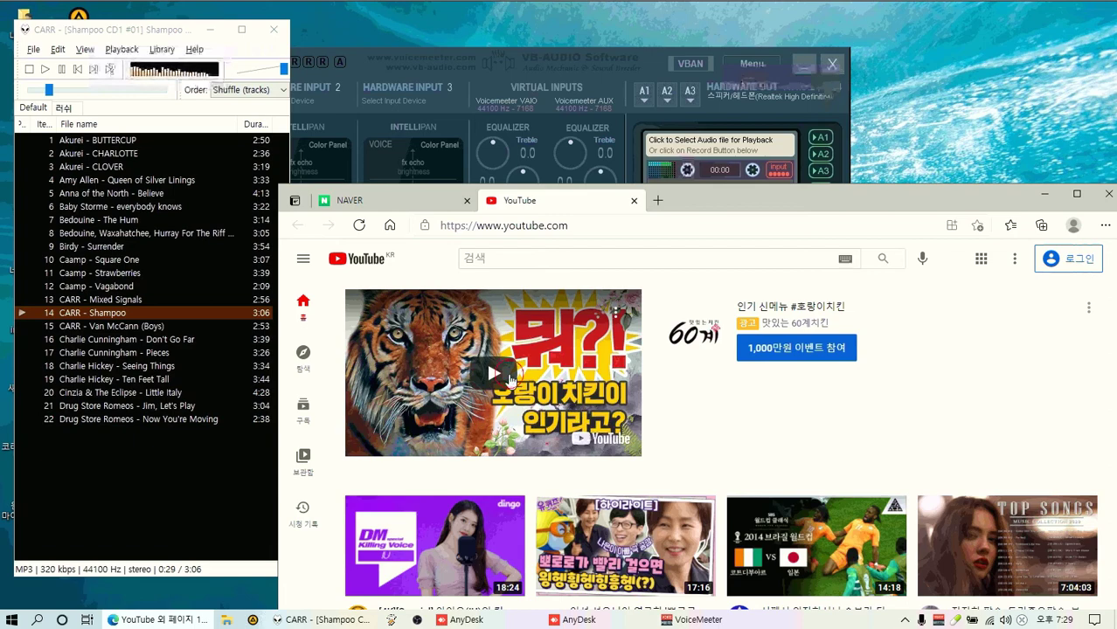
Open the promoted YouTube video and arrange the browser and mixer windows so both can be seen together
left_click(600, 414)
left_click_drag(909, 197, 717, 212)
left_click_drag(606, 52, 835, 21)
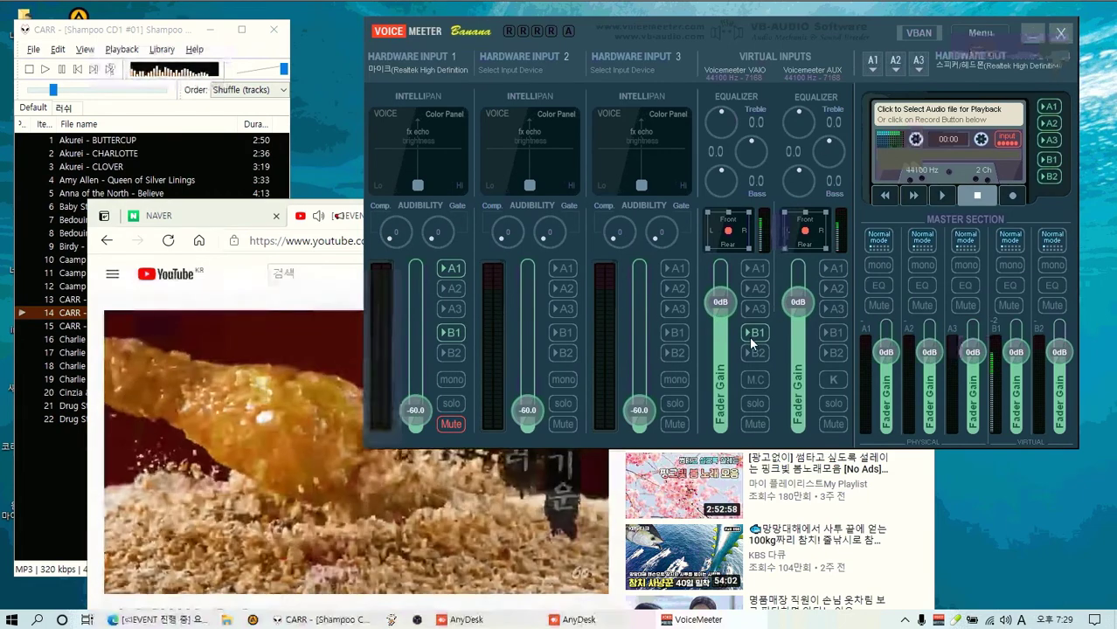
Switch the A1 output on and off for Voicemeeter VAIO and Voicemeeter AUX in turn to compare the music and YouTube audio
left_click(755, 333)
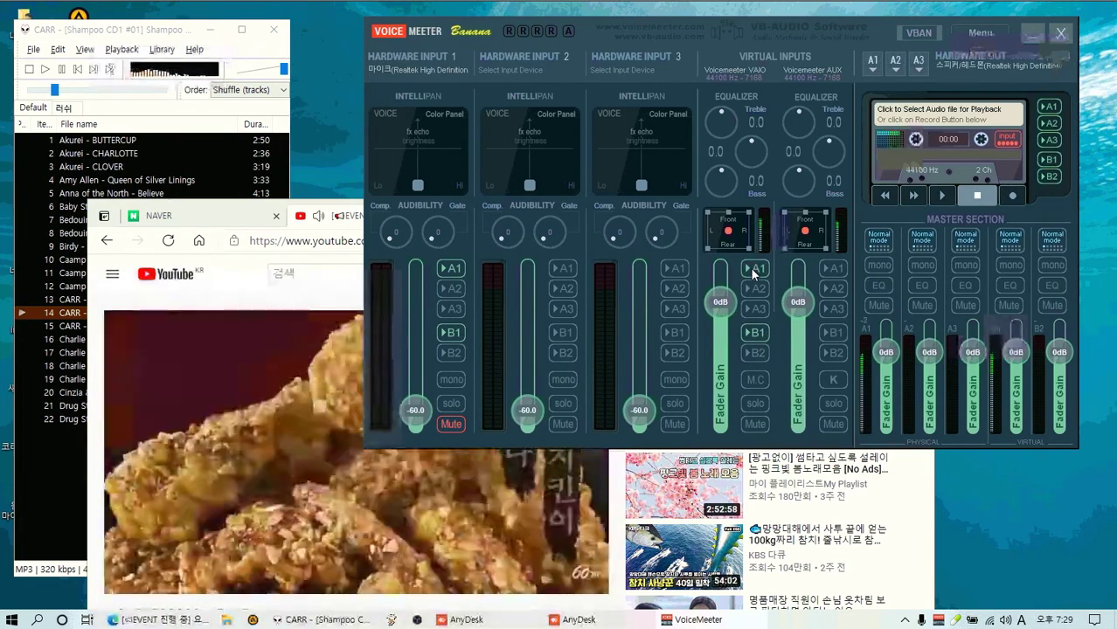
left_click(835, 270)
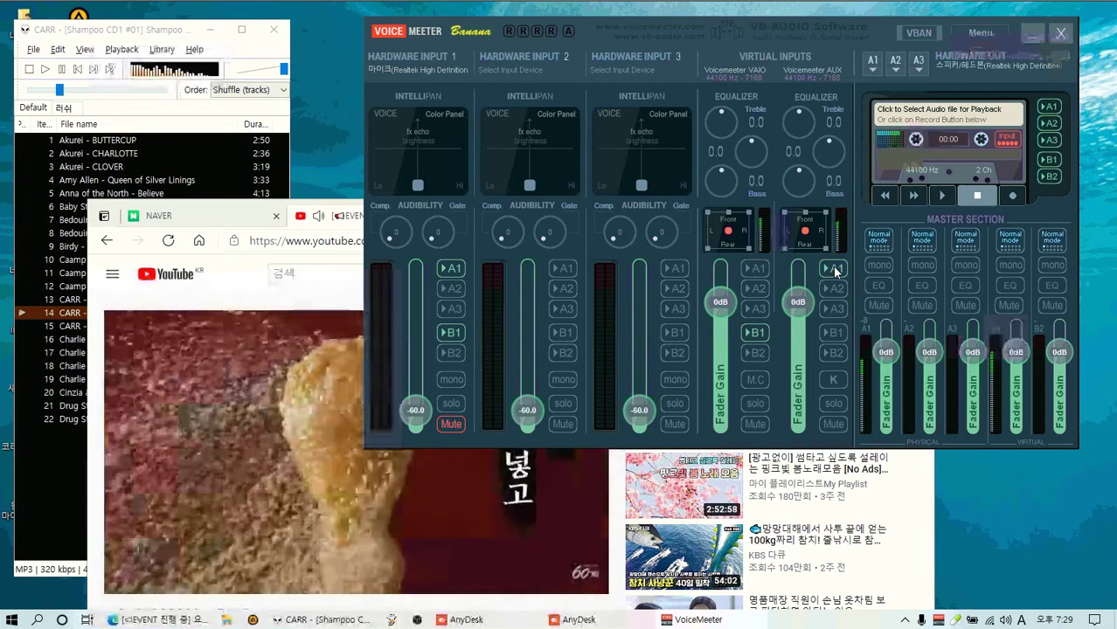
left_click(835, 270)
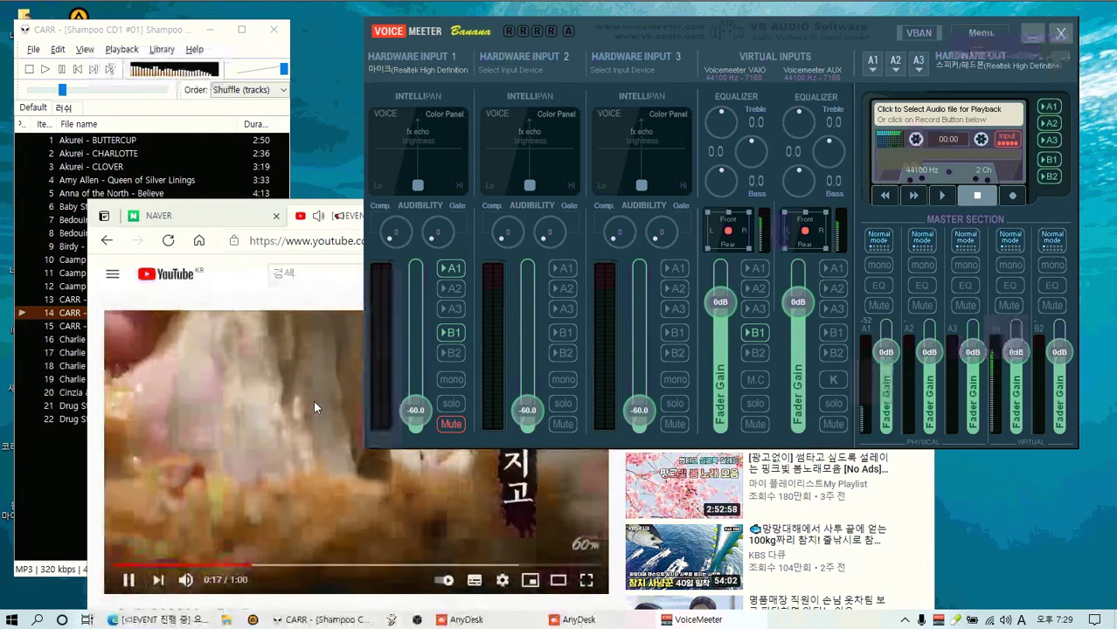
left_click(840, 271)
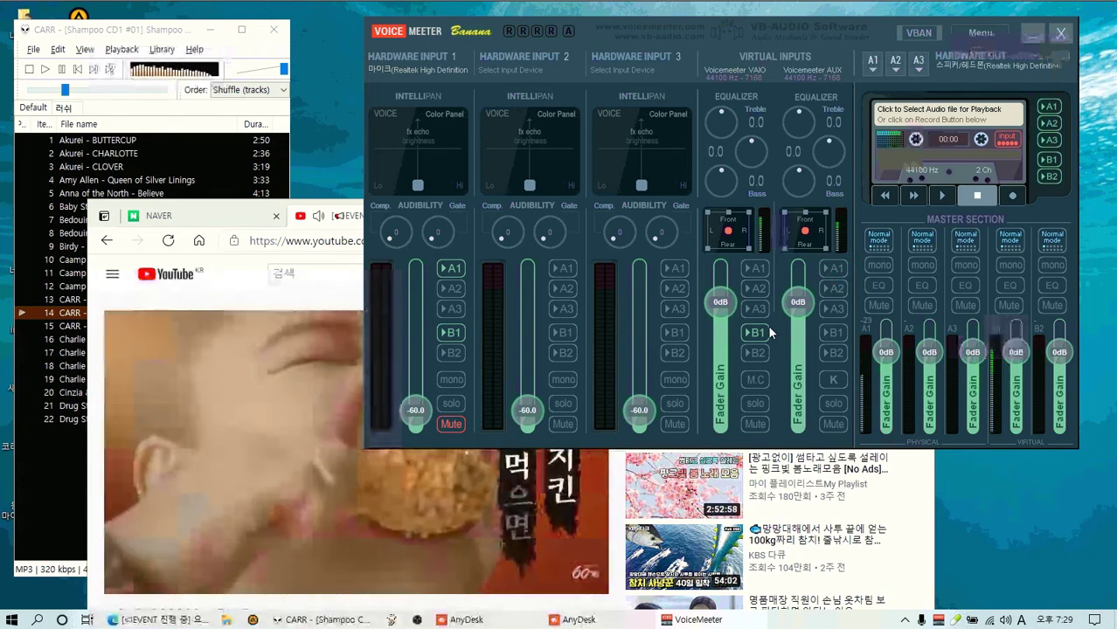
Stop the foobar2000 track and route Voicemeeter AUX to B1 in place of Voicemeeter VAIO
left_click(756, 334)
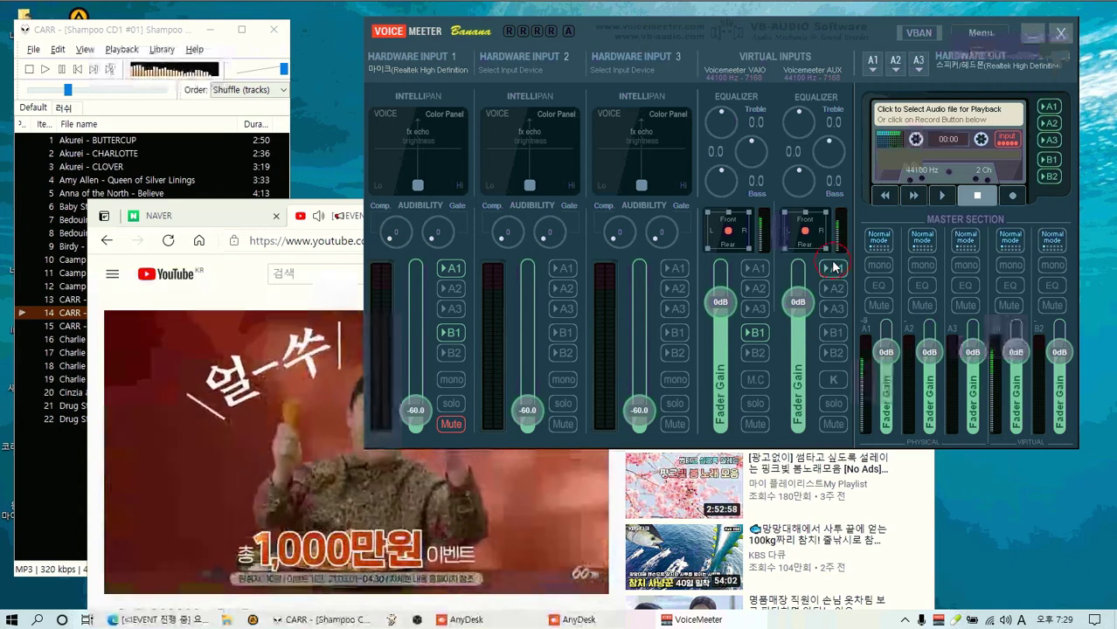
left_click(833, 332)
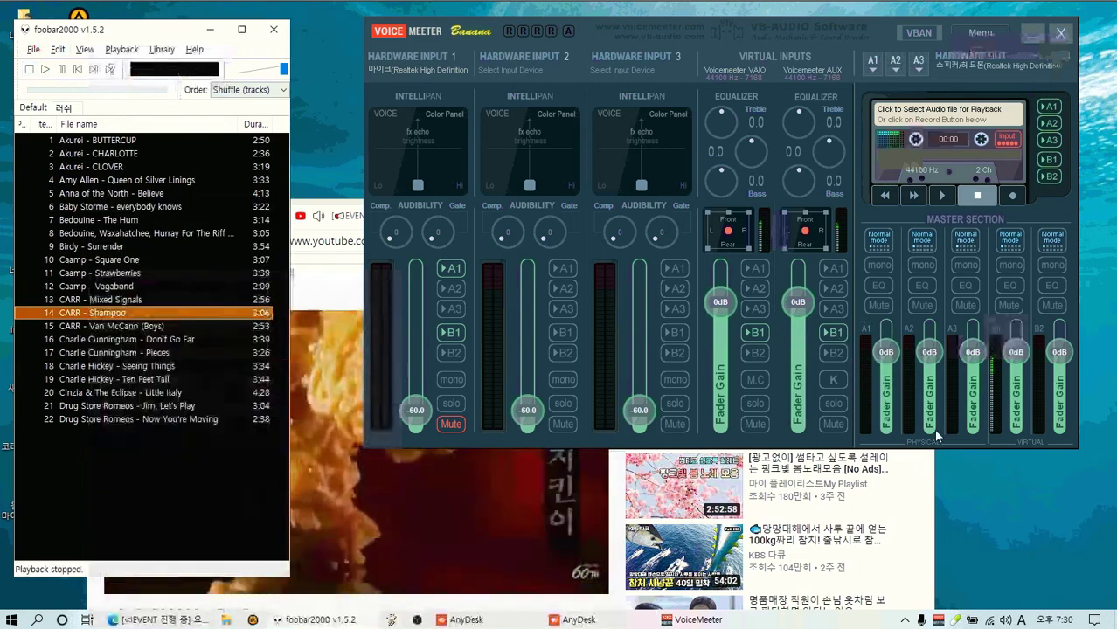
left_click(756, 335)
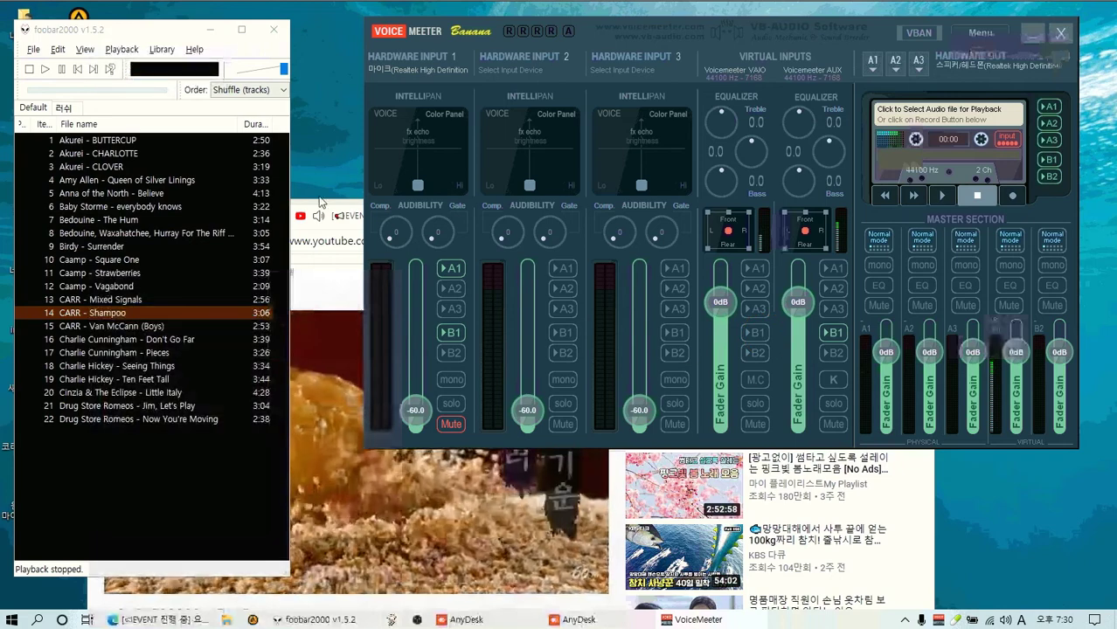
Route only Voicemeeter VAIO to B1 among the virtual inputs and play CARR - Shampoo in foobar2000
left_click(923, 504)
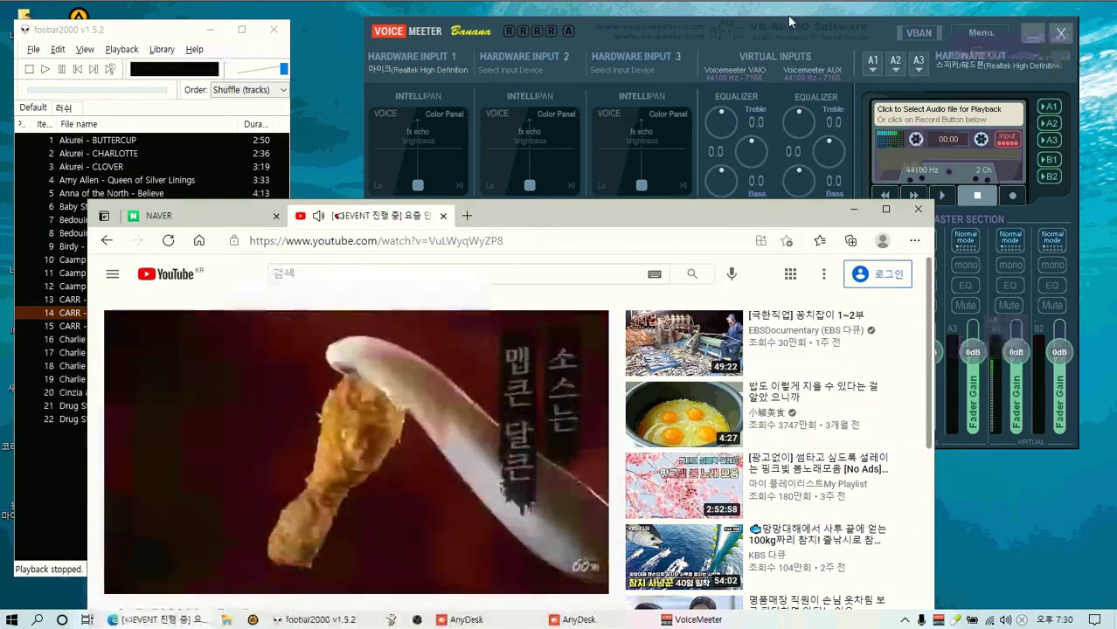
left_click(691, 619)
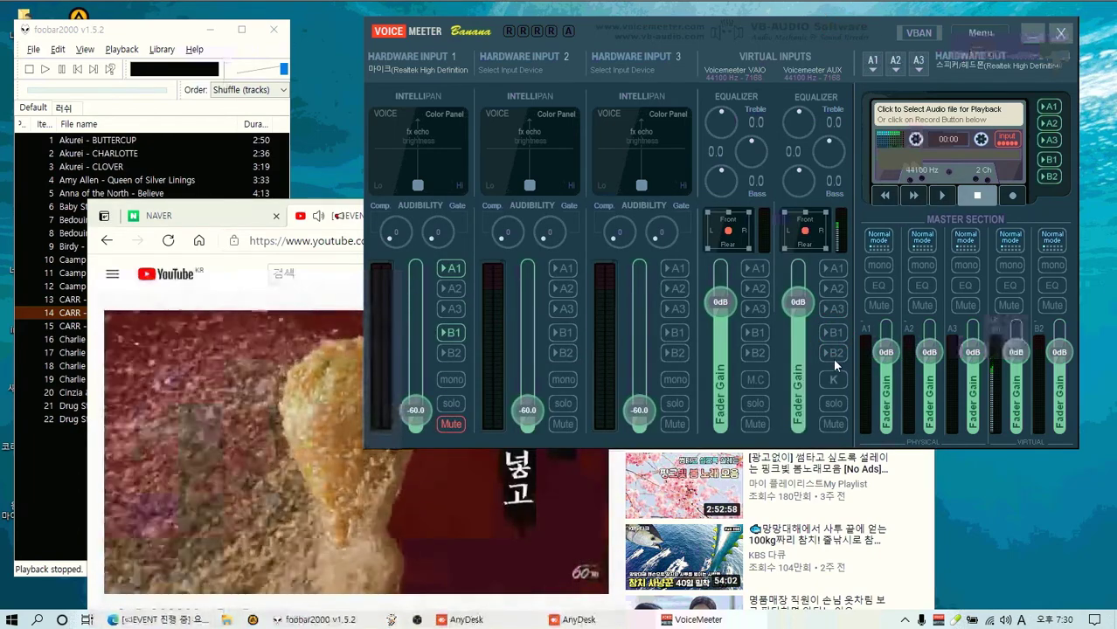
left_click(755, 333)
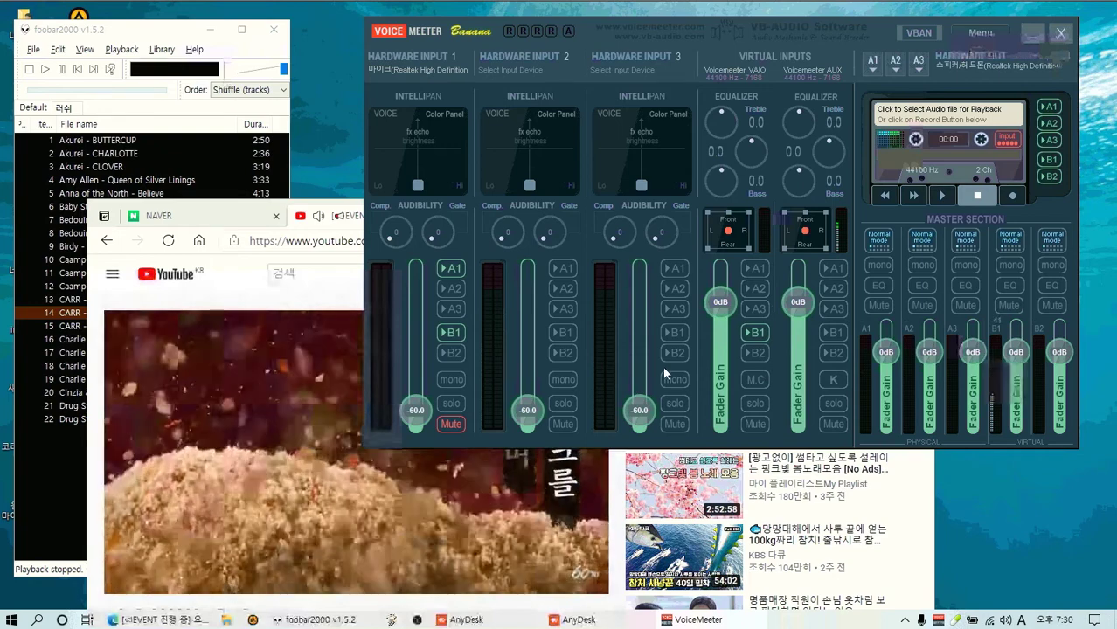
double_click(74, 314)
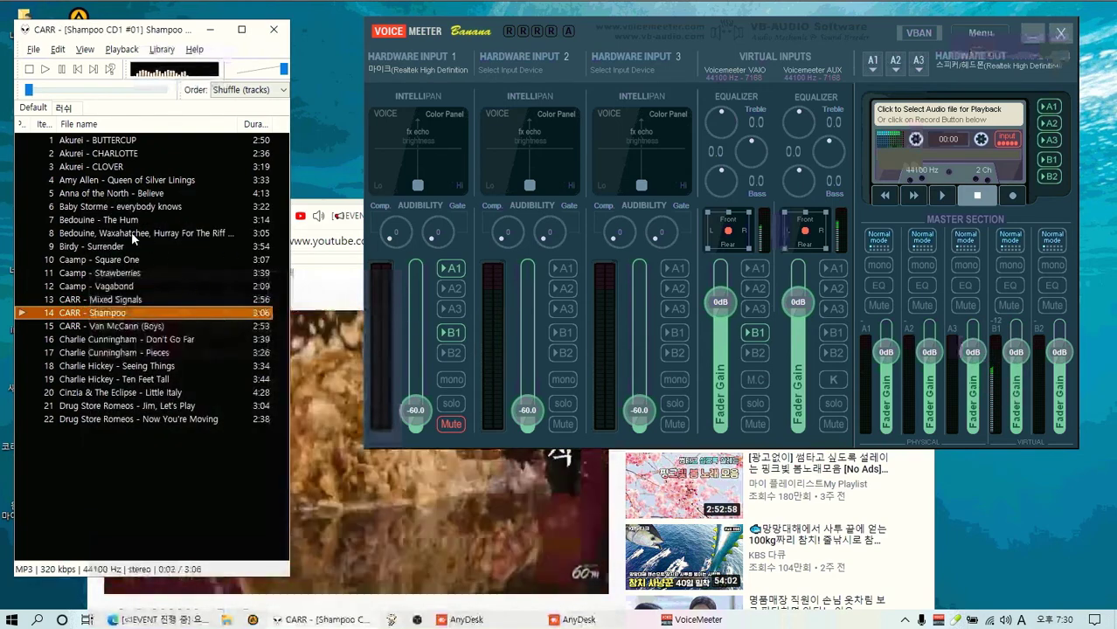
Monitor Voicemeeter VAIO and then Voicemeeter AUX on A1, switching each one off again after listening
left_click(757, 271)
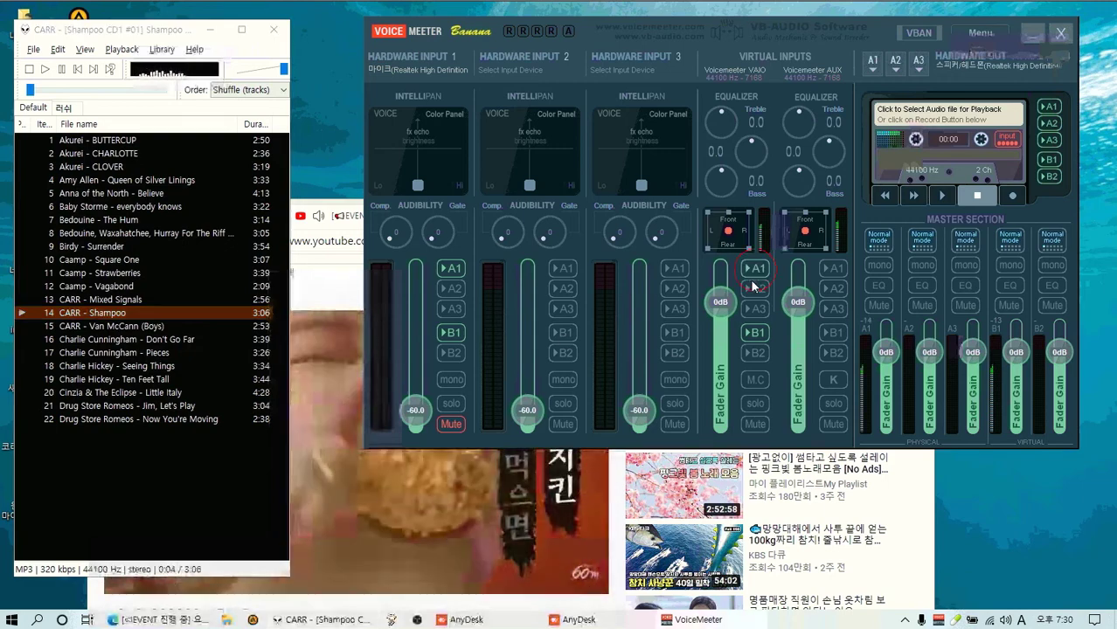
left_click(833, 269)
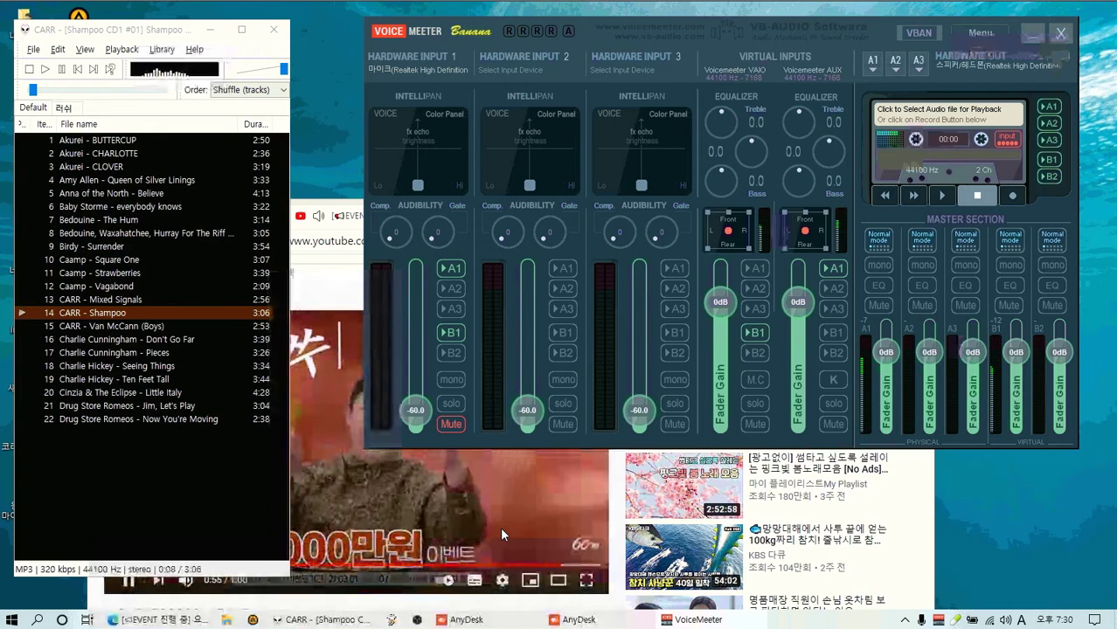
left_click(829, 271)
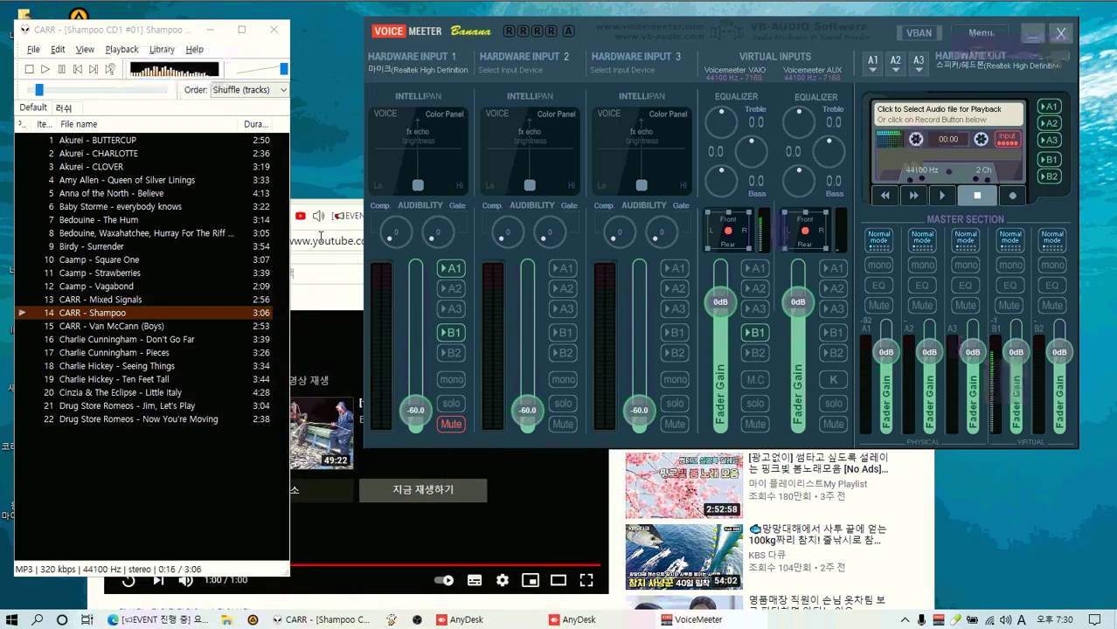
Close the YouTube browser window and open the Windows sound settings
left_click(931, 509)
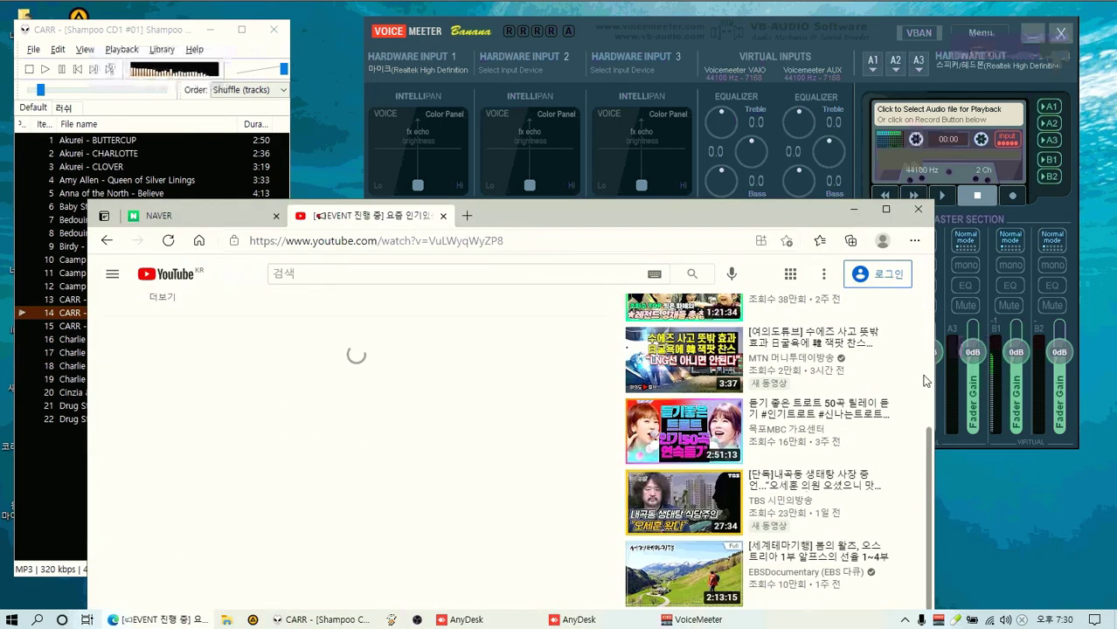
left_click(918, 210)
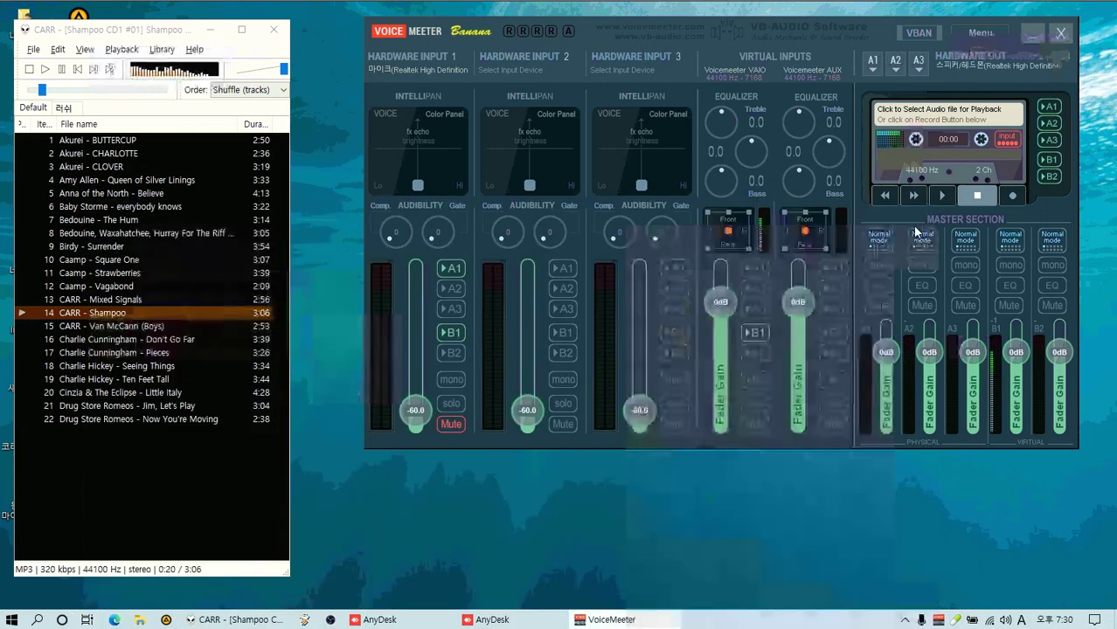
right_click(1010, 618)
left_click(964, 566)
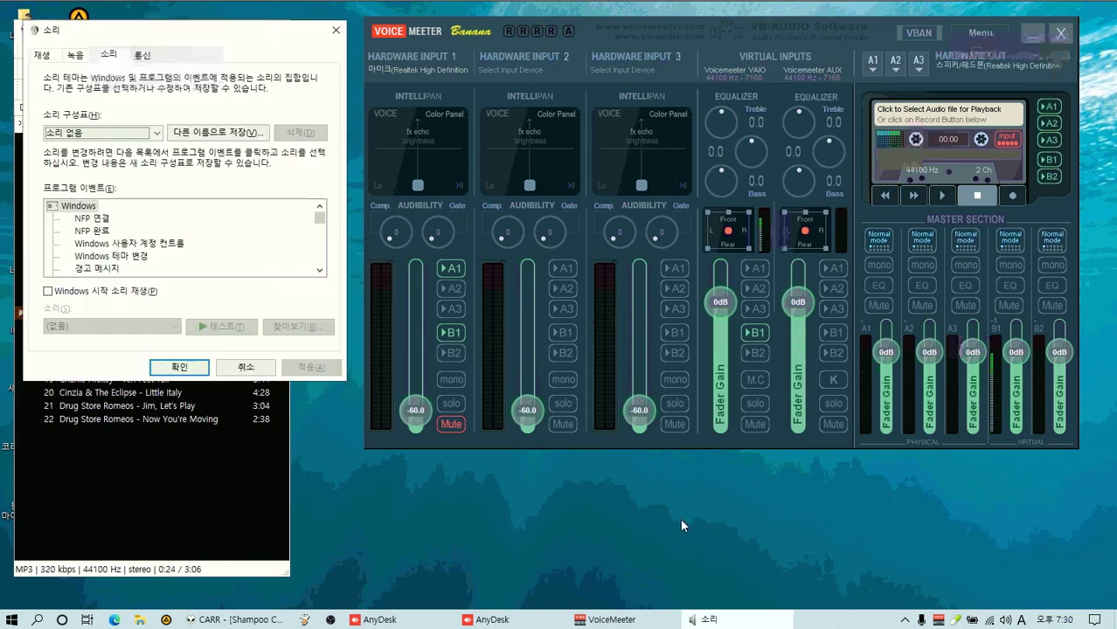
Compare the default Windows recording and playback devices with the B1 routing of the mixer's virtual inputs
left_click(79, 56)
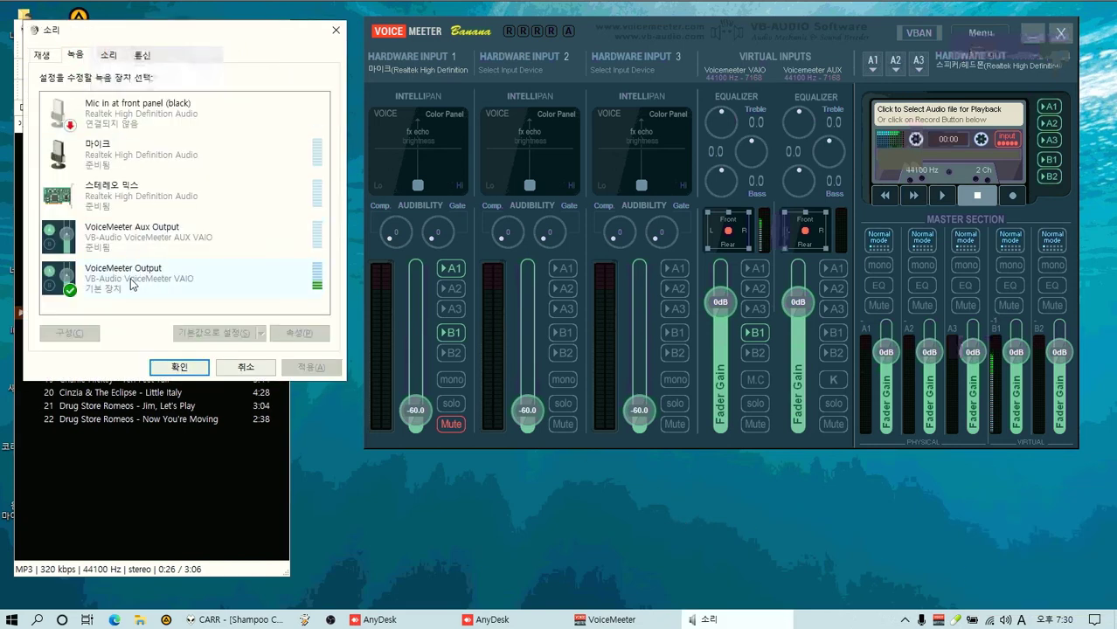
left_click(41, 55)
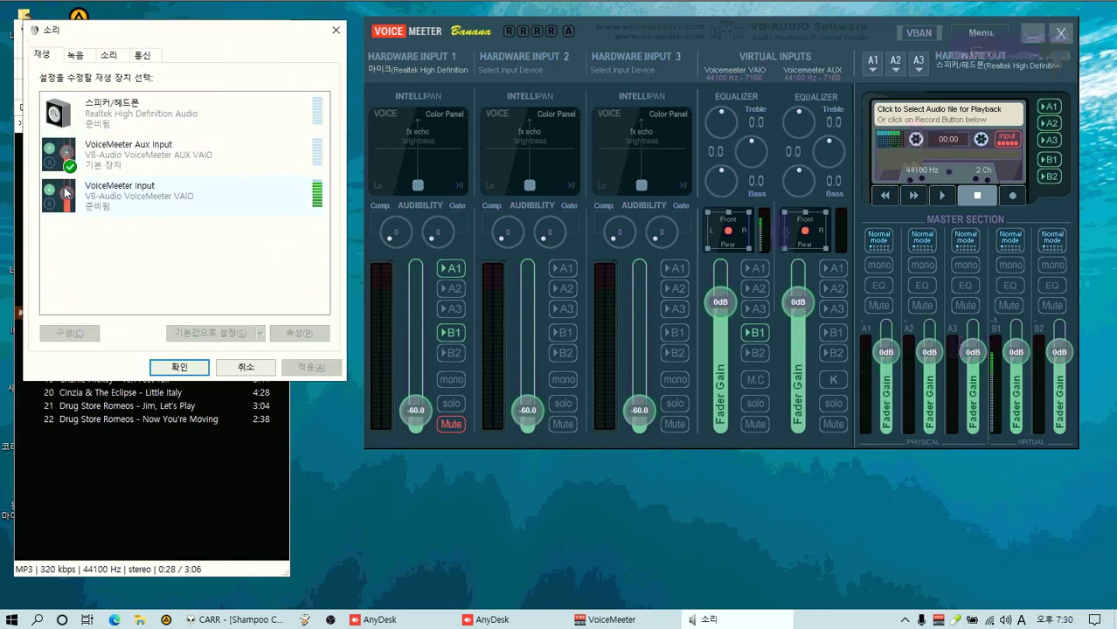
left_click(76, 52)
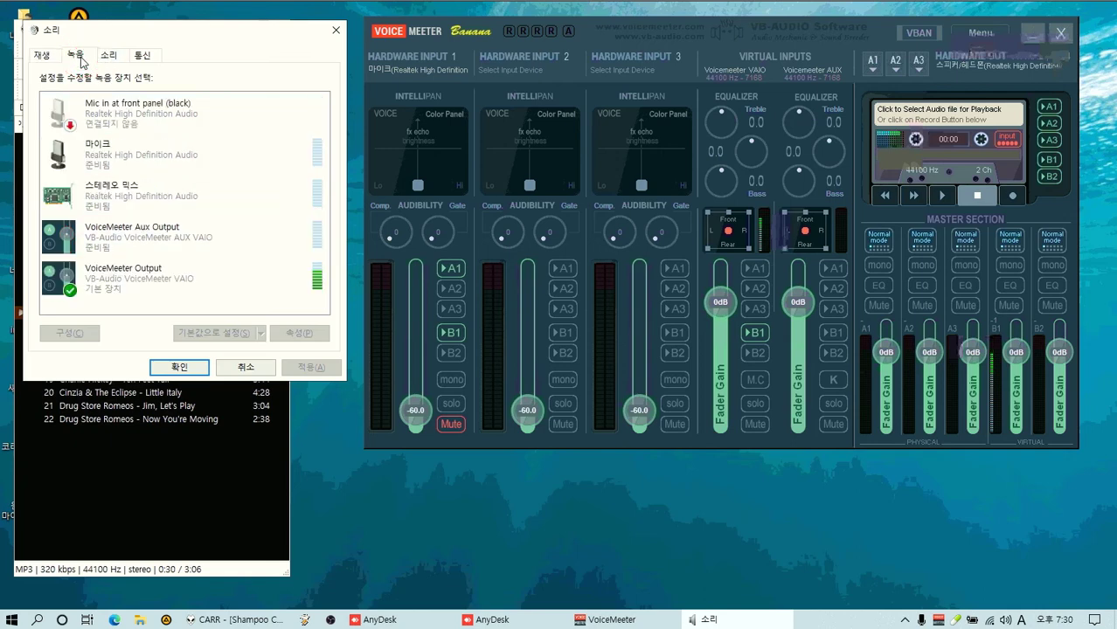
left_click_drag(256, 39, 411, 301)
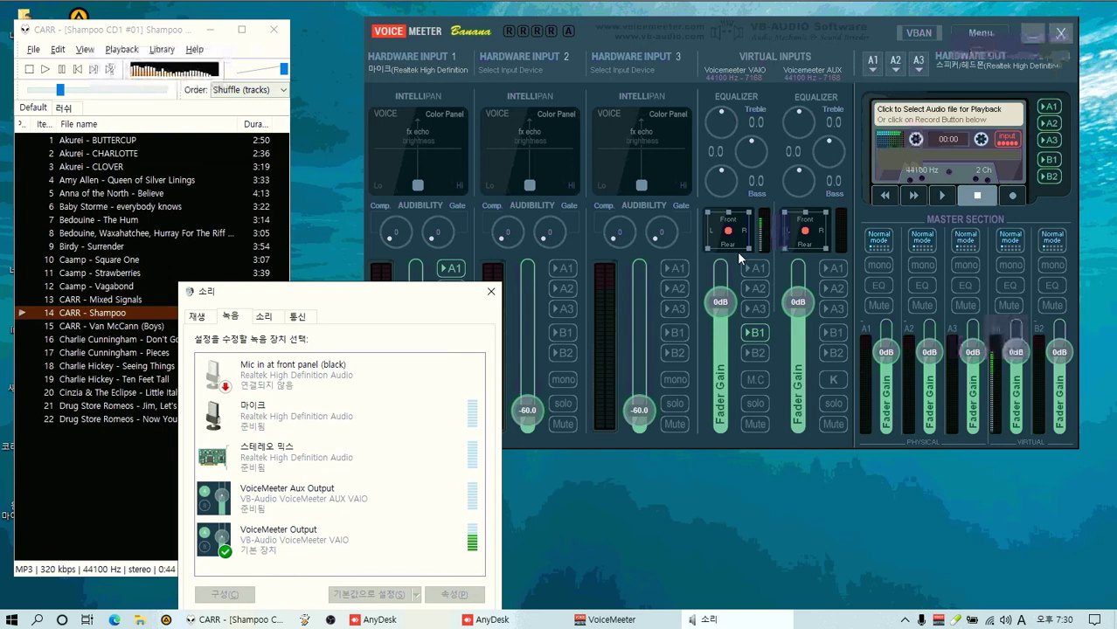
left_click(830, 334)
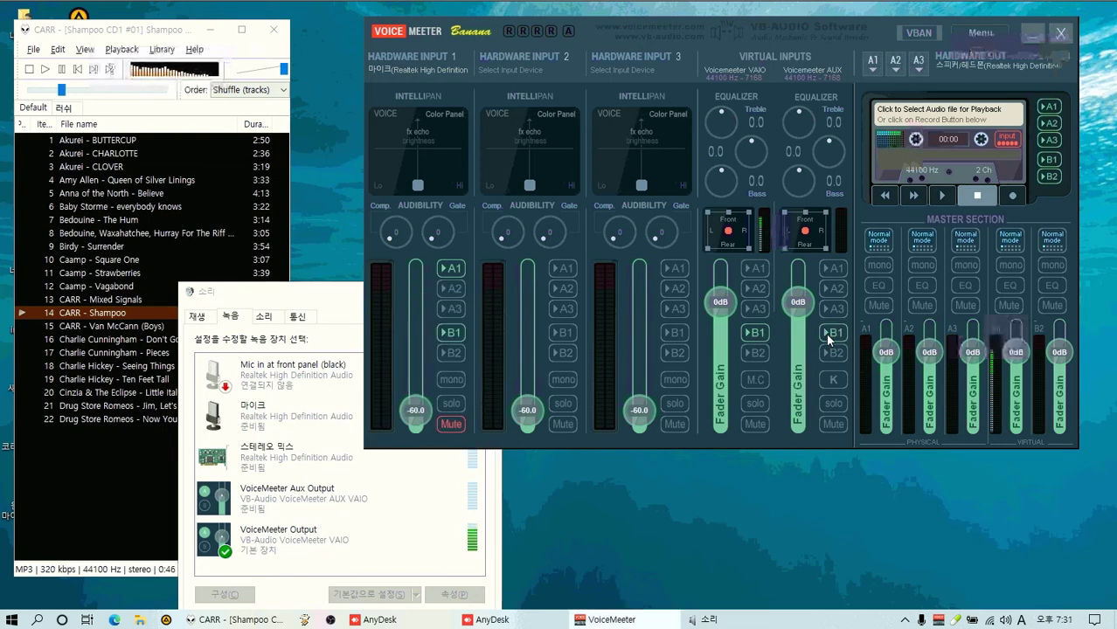
Set VoiceMeeter Input as both the default Windows playback device and the default communications device
left_click(194, 319)
right_click(276, 458)
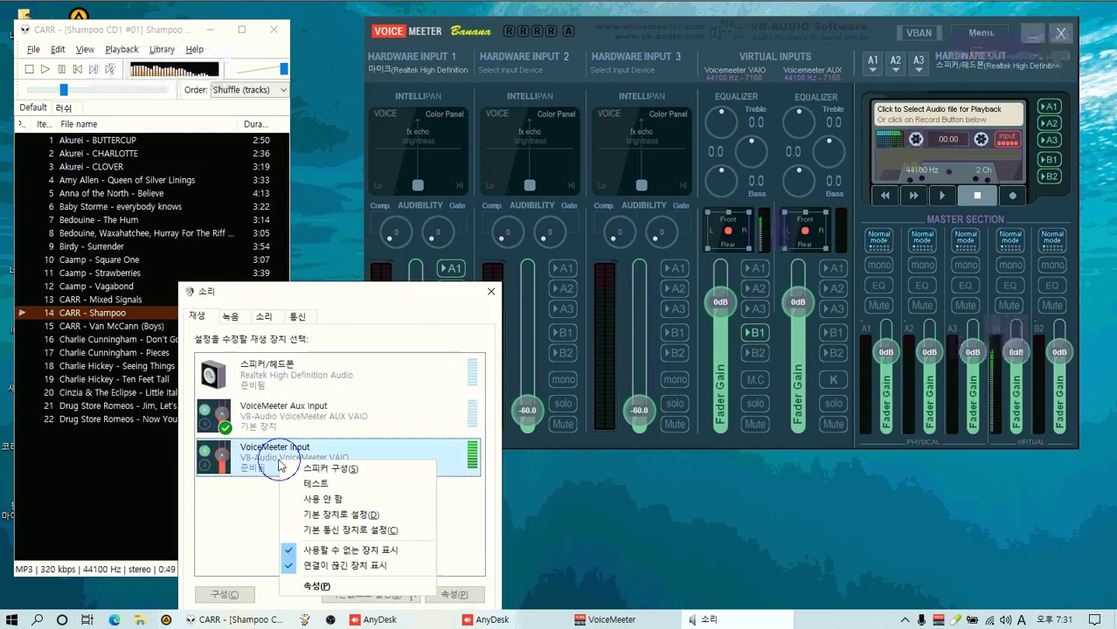
left_click(297, 512)
right_click(261, 471)
left_click(291, 528)
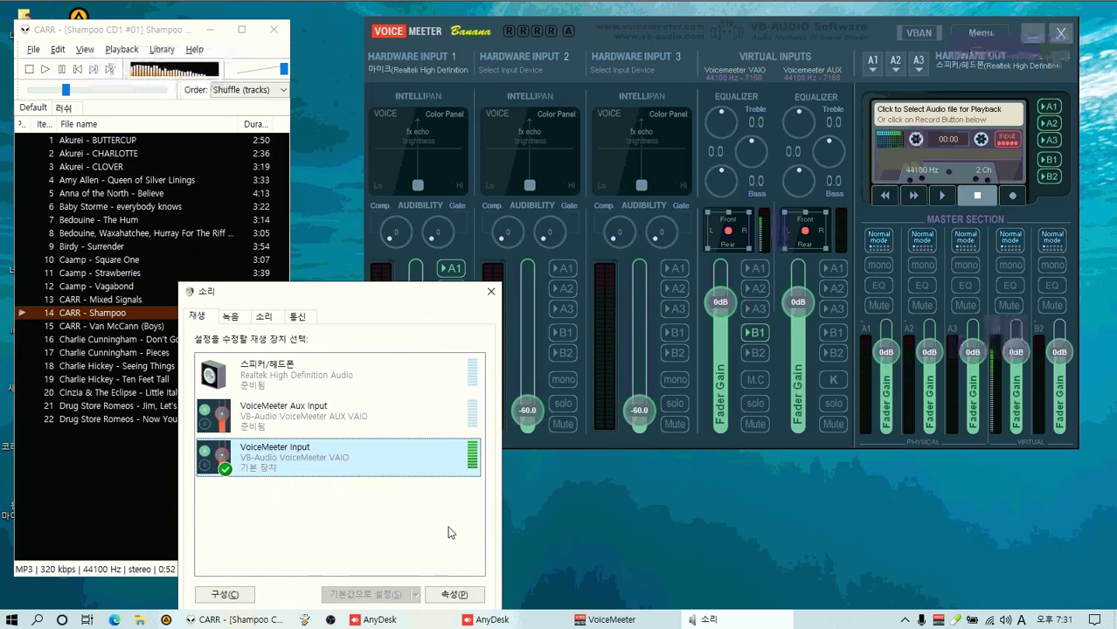
left_click(592, 527)
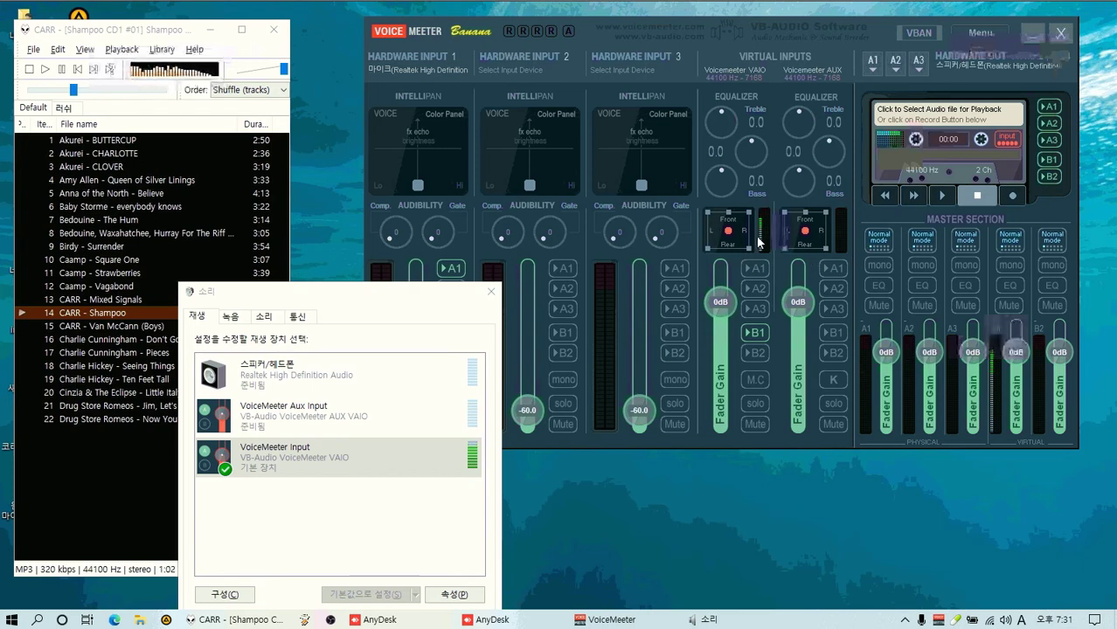
left_click(376, 455)
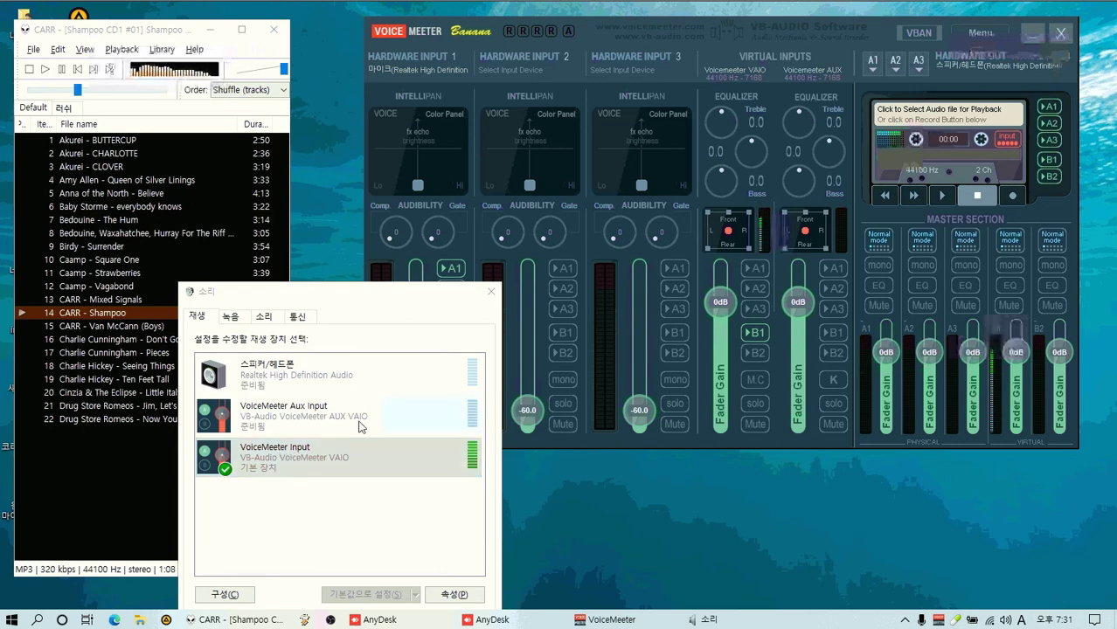
Make VoiceMeeter Aux Input the default playback and default communications device, and accept the sound settings
right_click(282, 414)
left_click(320, 469)
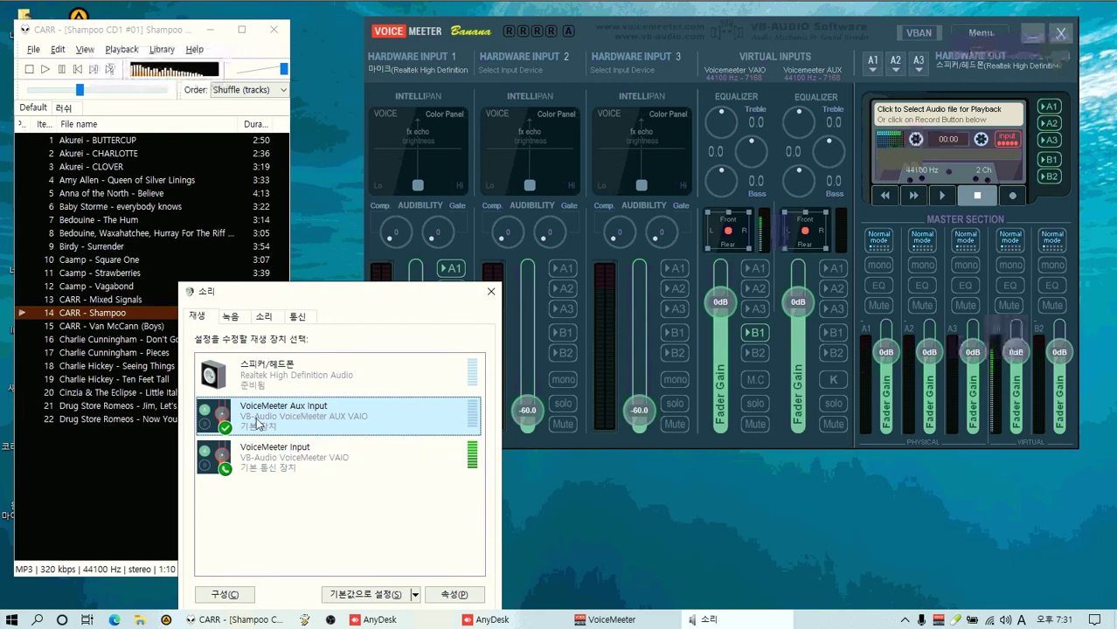
right_click(258, 424)
left_click(281, 474)
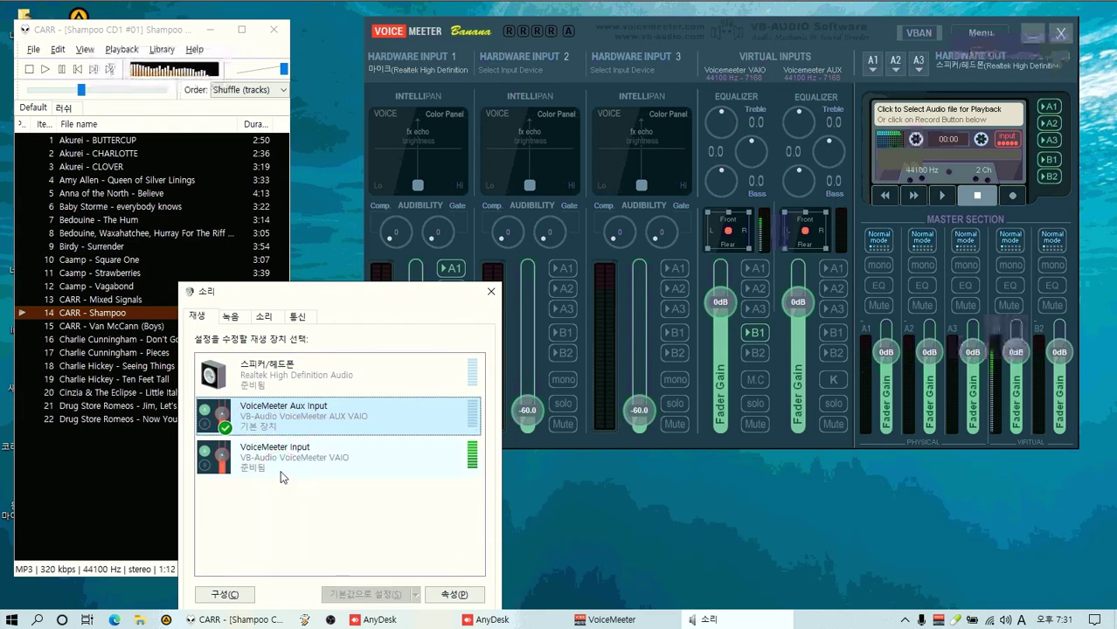
left_click_drag(373, 293, 343, 175)
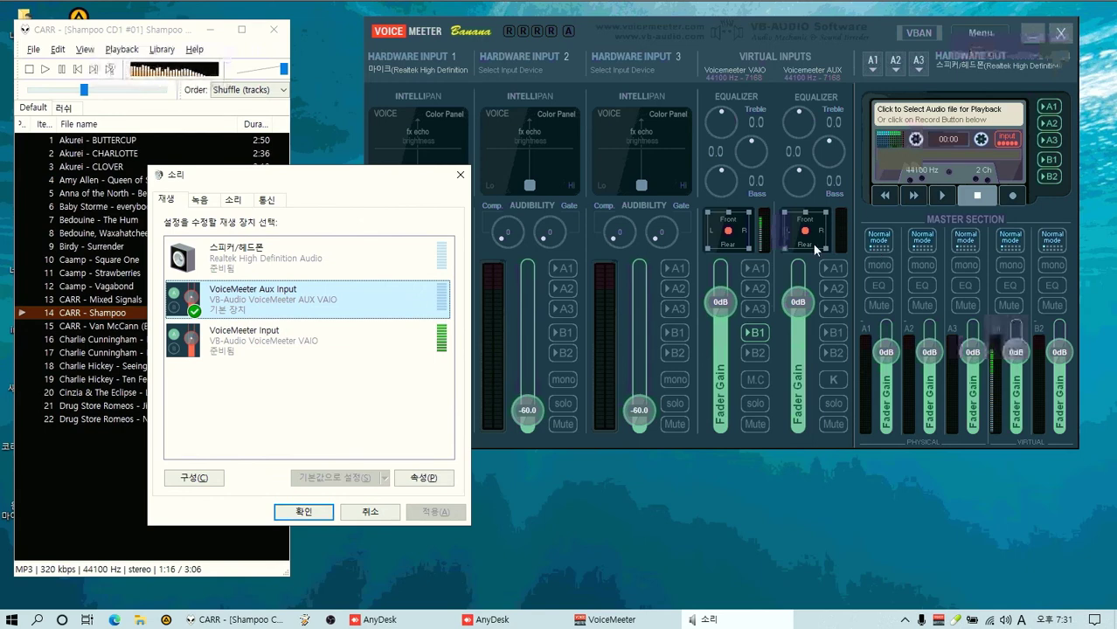
left_click(300, 511)
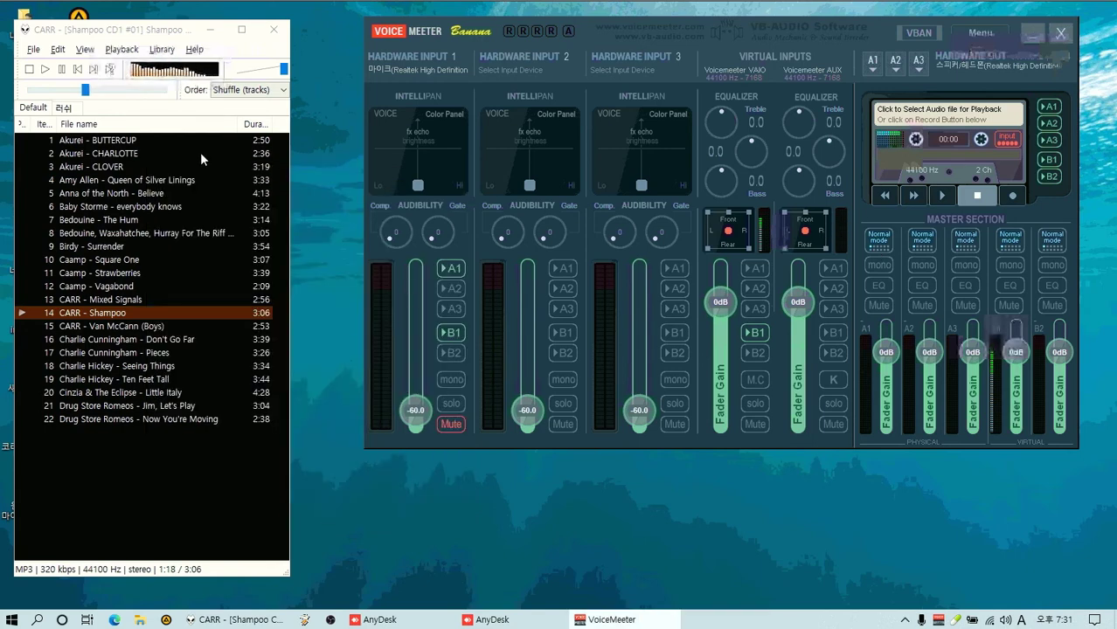
Stop the music playback and close foobar2000
left_click(28, 69)
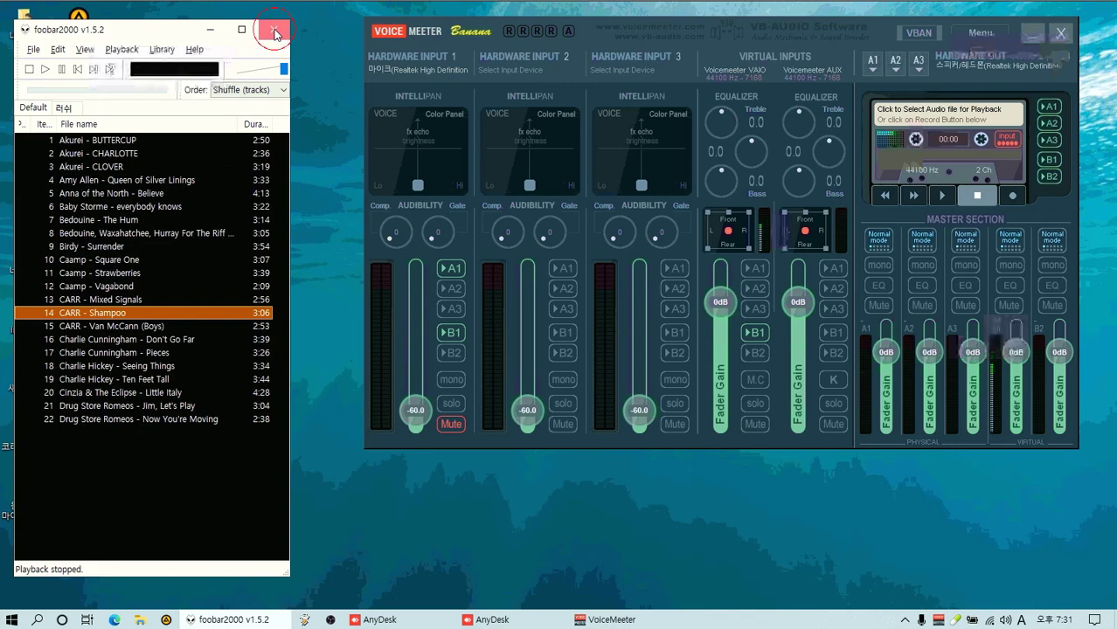
left_click(274, 33)
Move the mixer window to the middle of the desktop and open Voicemeeter's System Settings / Options
left_click_drag(822, 31, 638, 79)
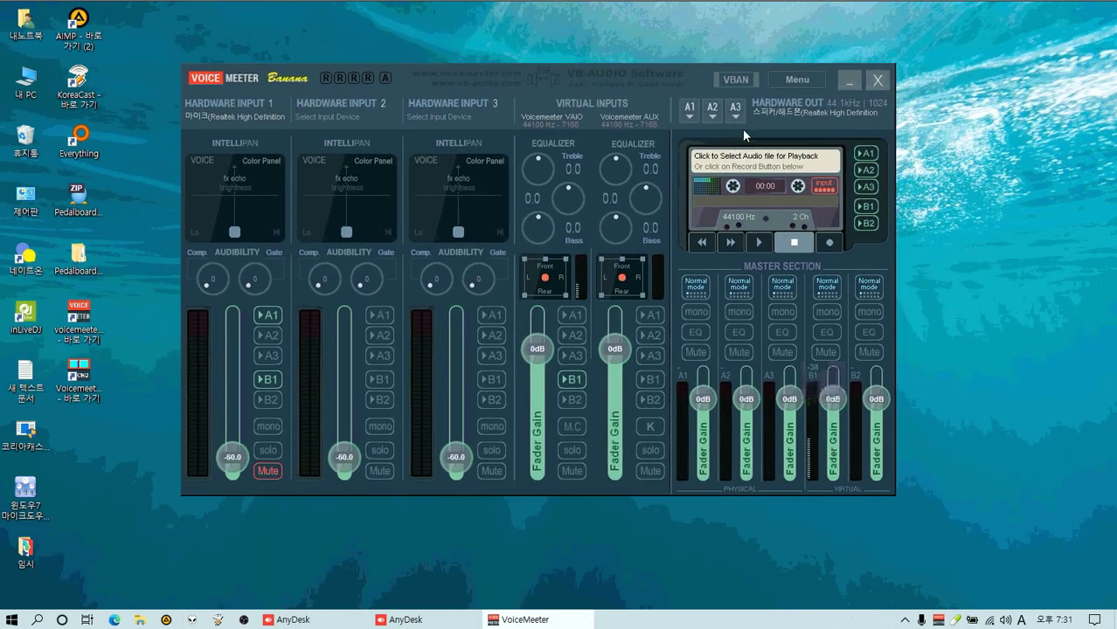
left_click(798, 80)
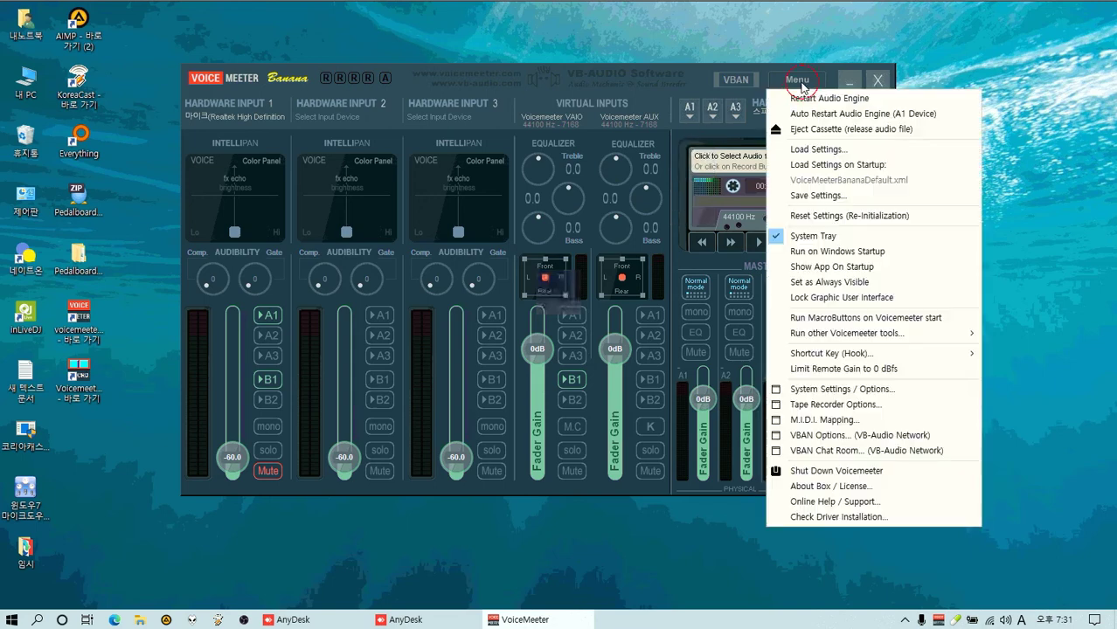
left_click(861, 389)
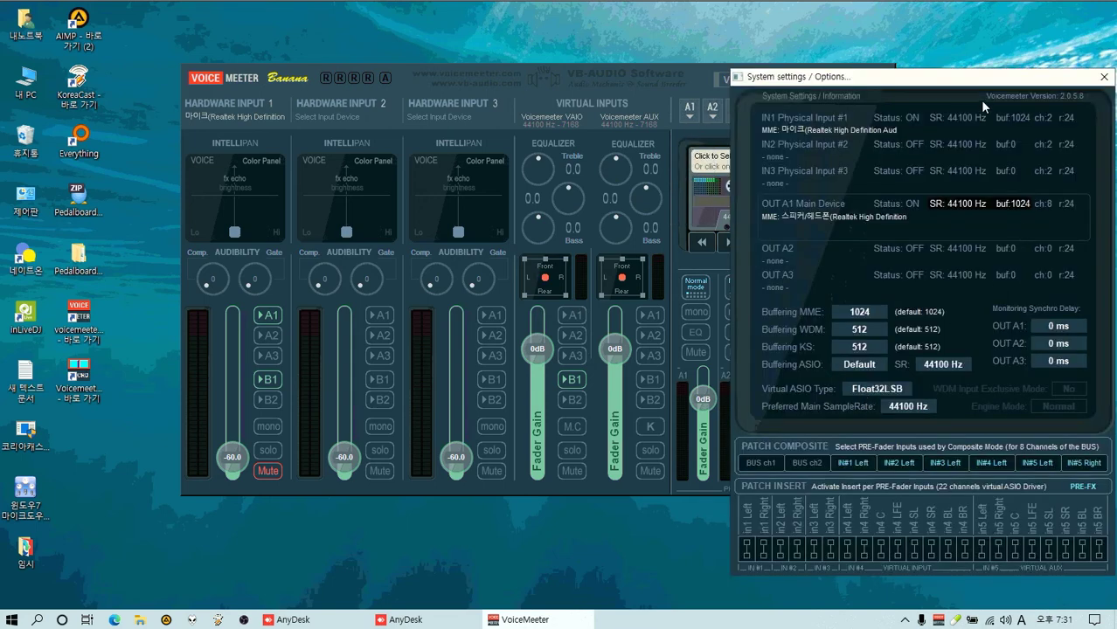
Review the System Settings / Options window and the main output device's AUDIO QOS Statistics, and close both windows
left_click_drag(969, 92, 662, 66)
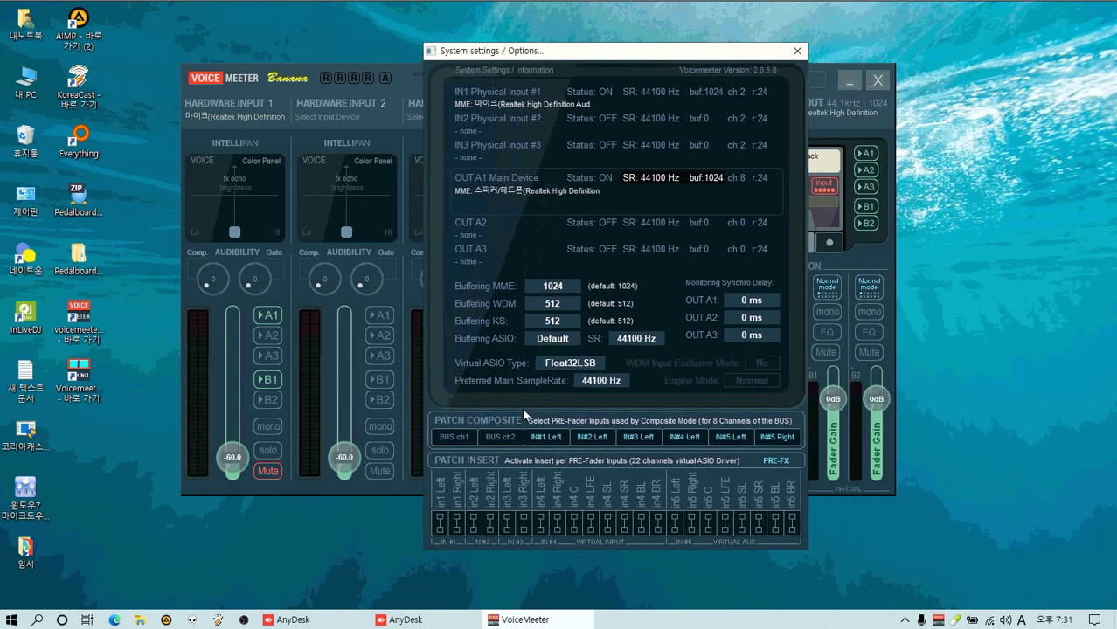
left_click(797, 50)
left_click(798, 79)
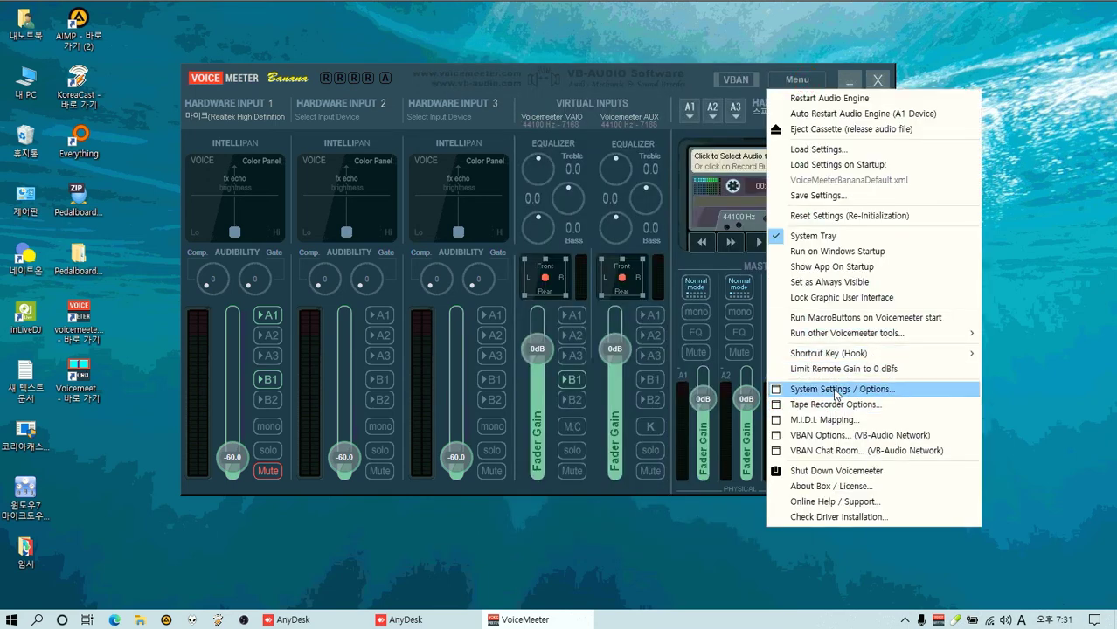
left_click(833, 390)
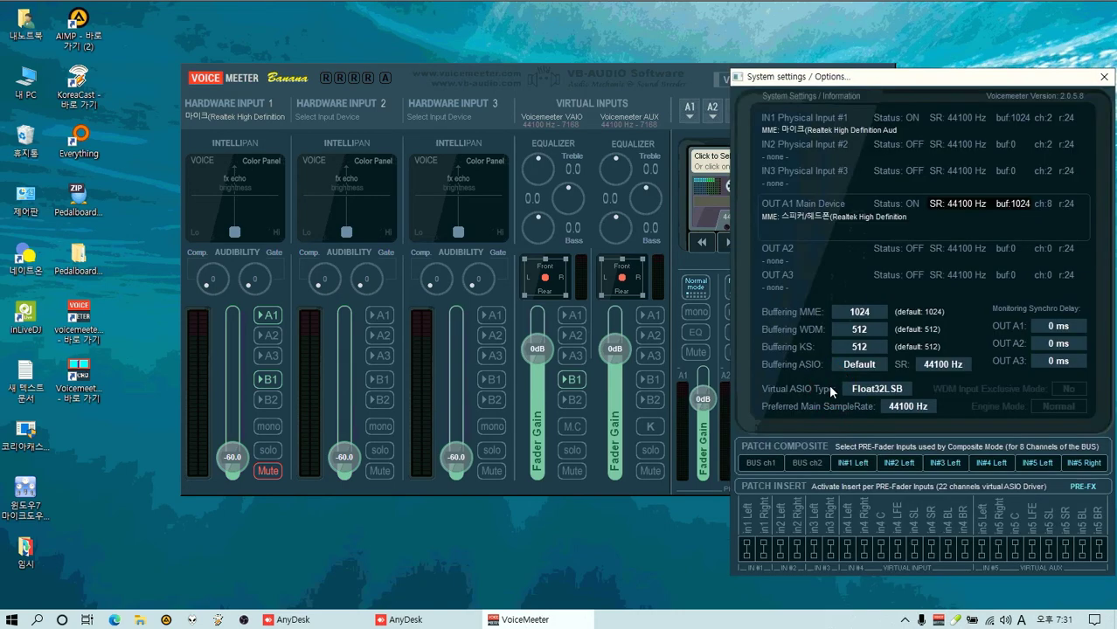
left_click_drag(935, 76, 462, 51)
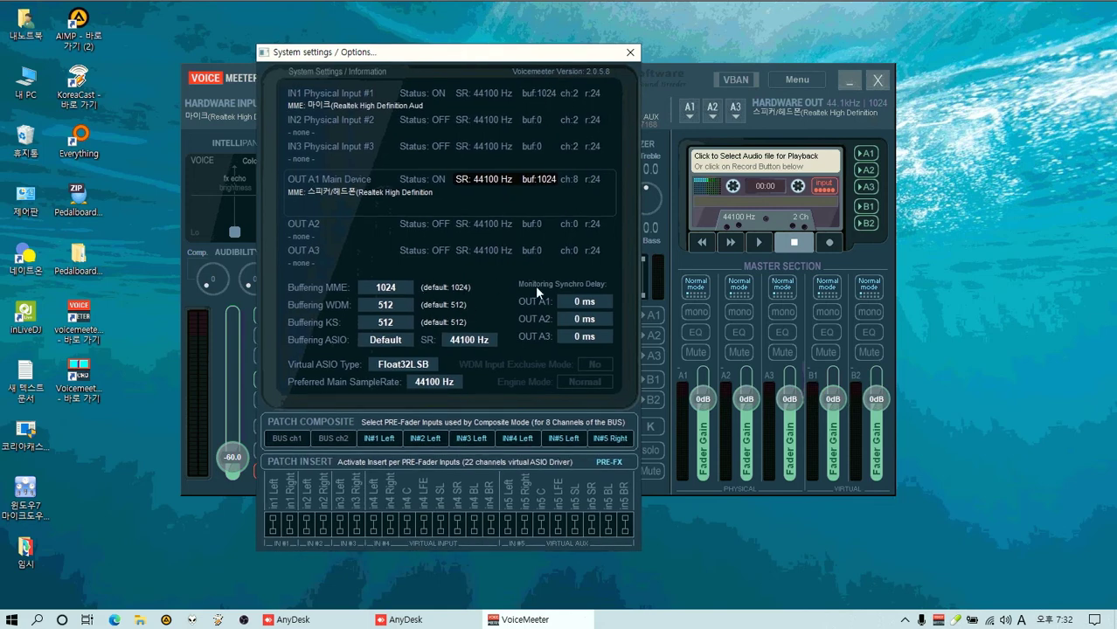
left_click(557, 184)
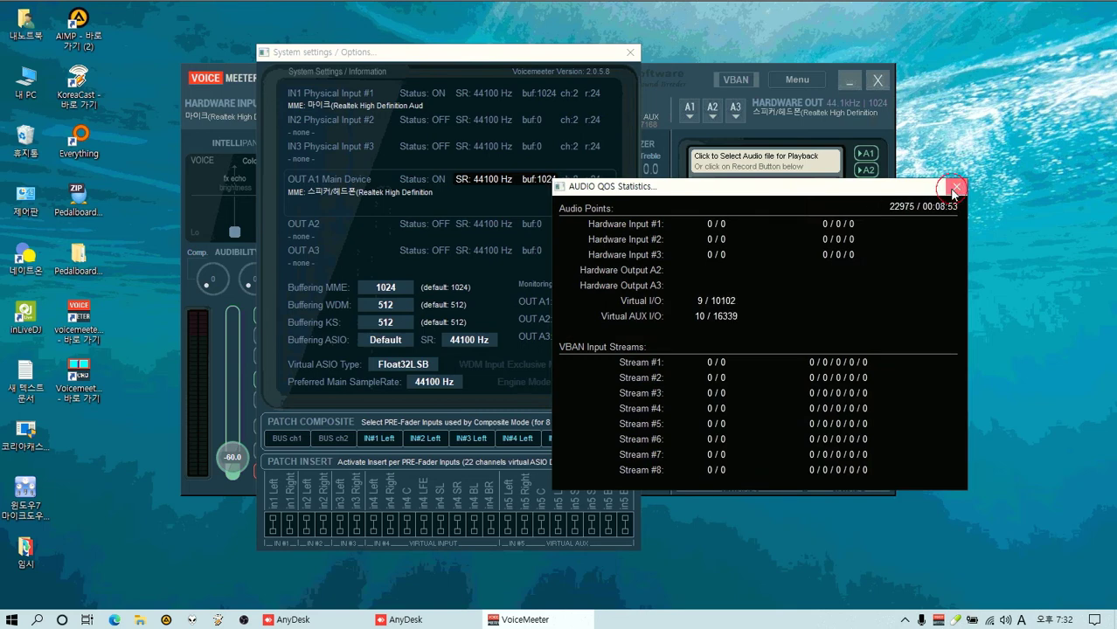
left_click(953, 189)
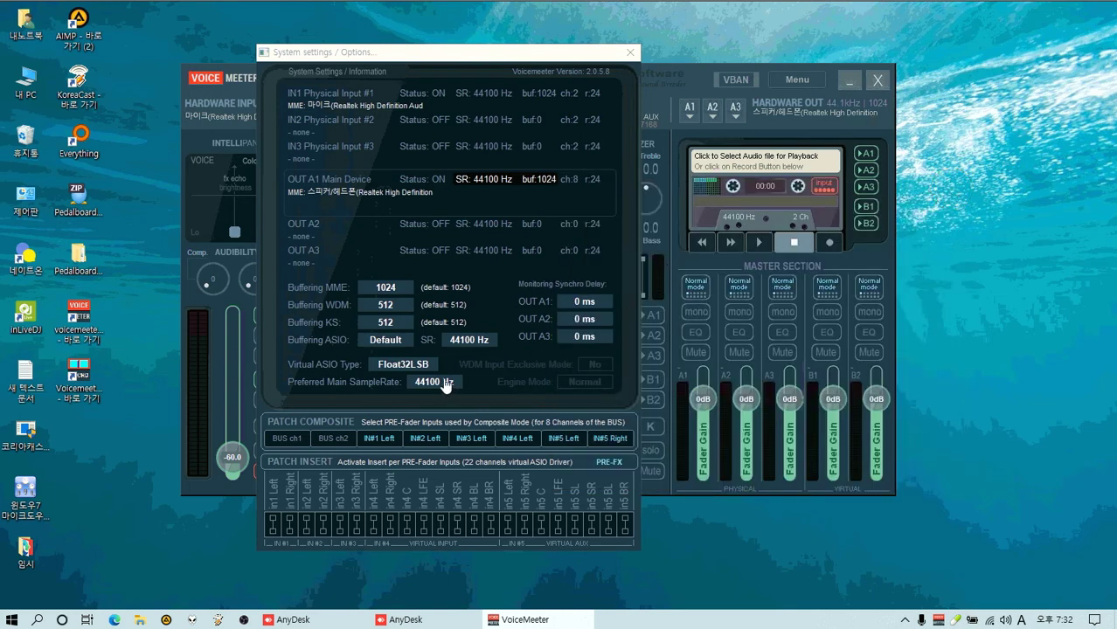
left_click(630, 52)
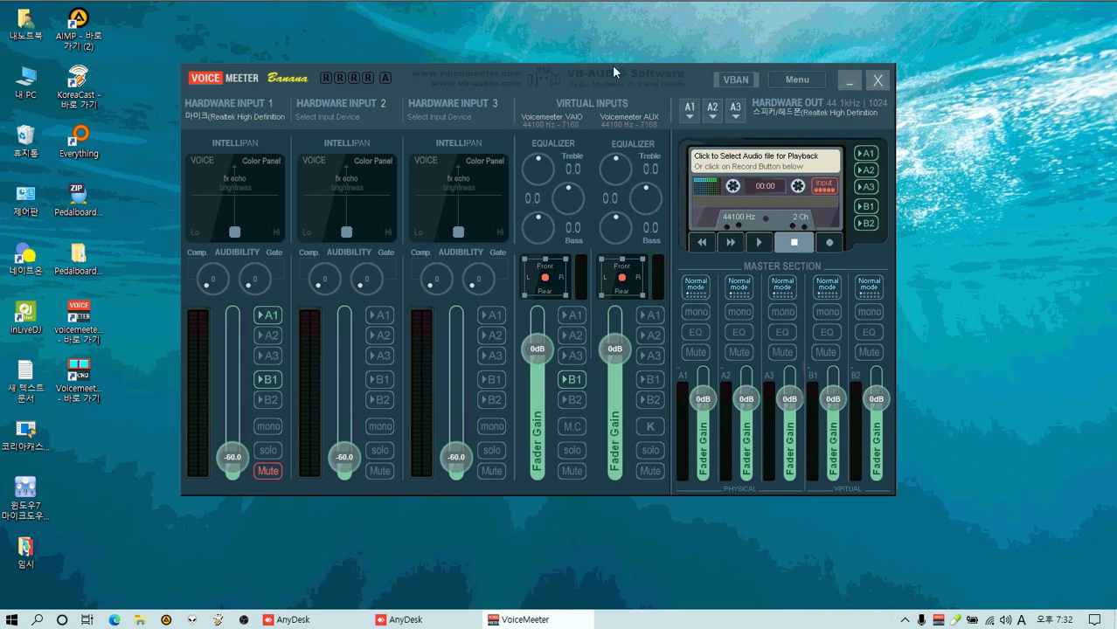
Move the mixer window slightly on the desktop and set ASIO4ALL v2 as the A1 hardware output device
left_click_drag(587, 69, 649, 60)
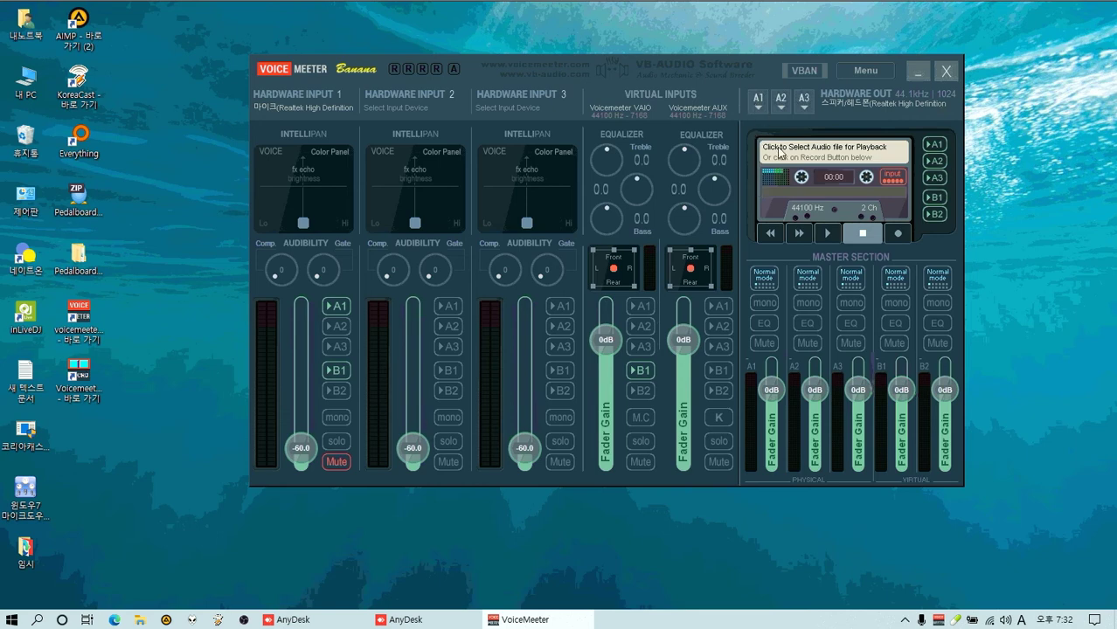
left_click(757, 100)
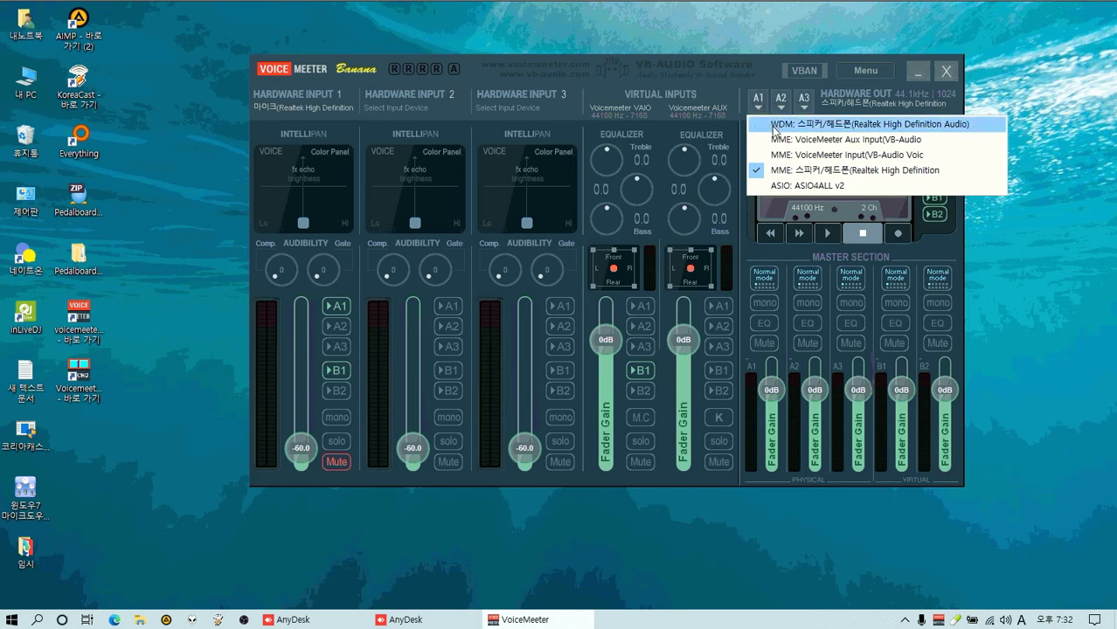
left_click(783, 186)
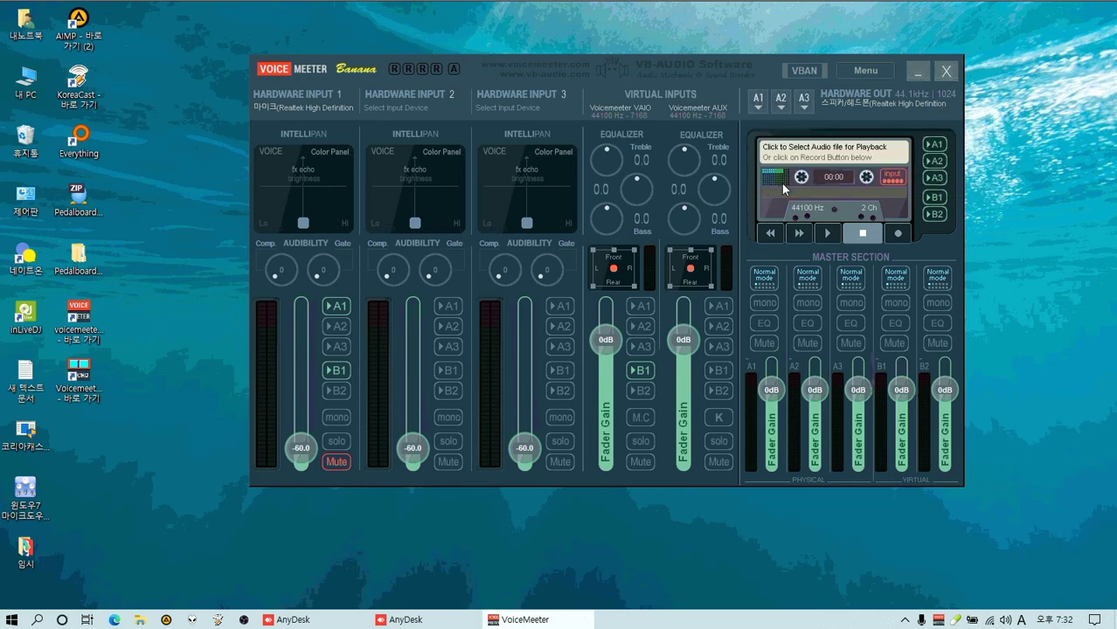
left_click(759, 105)
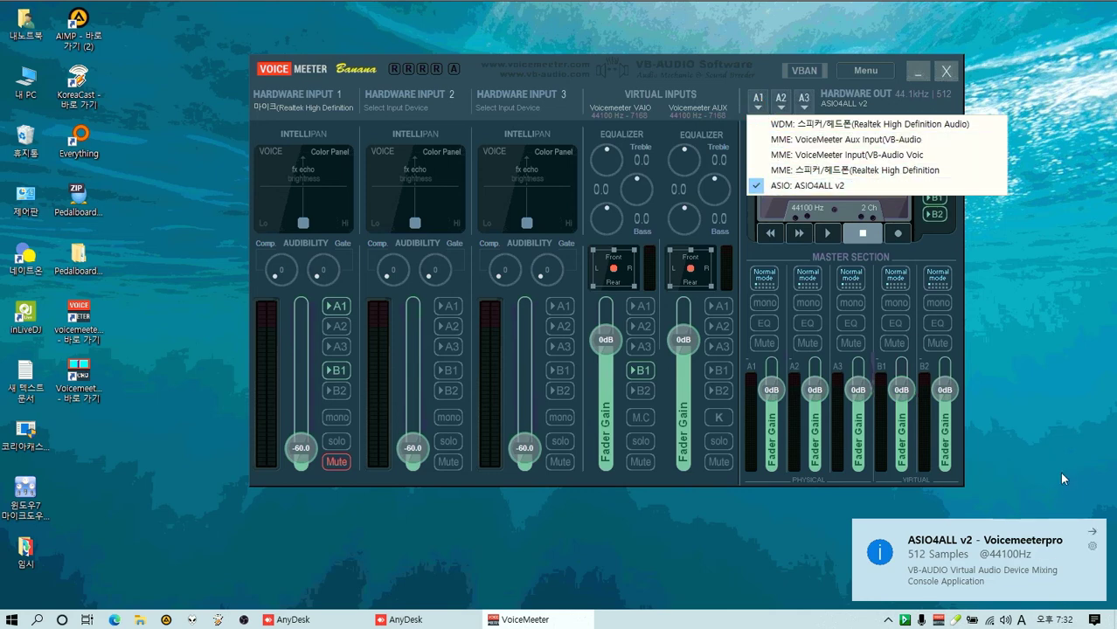
left_click(1055, 413)
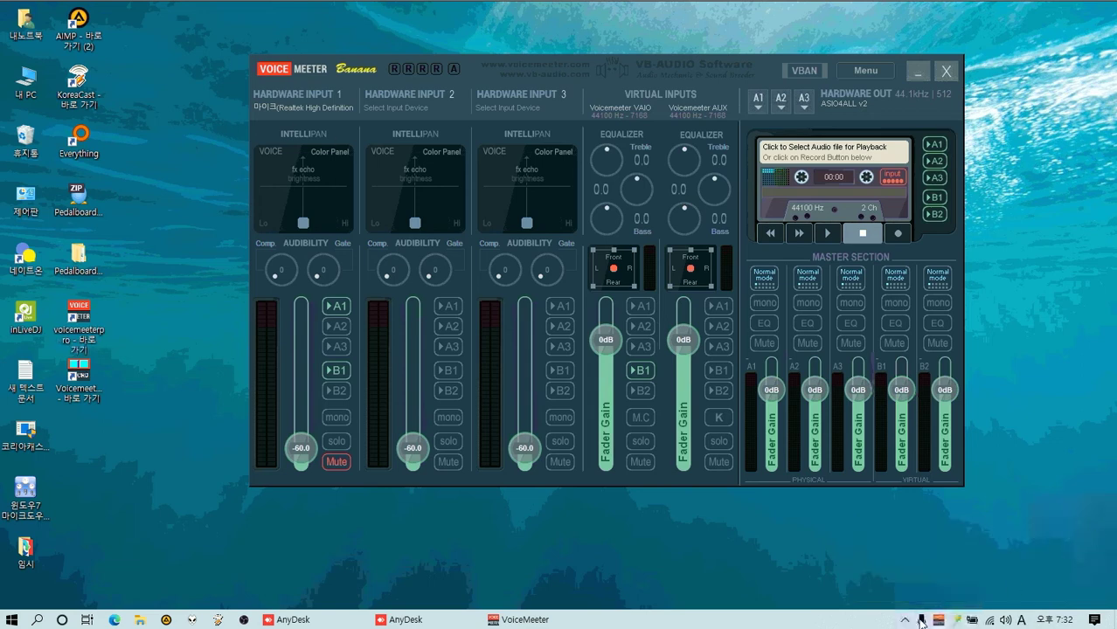
Look at the WDM device list in the ASIO4ALL v2 settings opened from the system tray, and close them
left_click(906, 620)
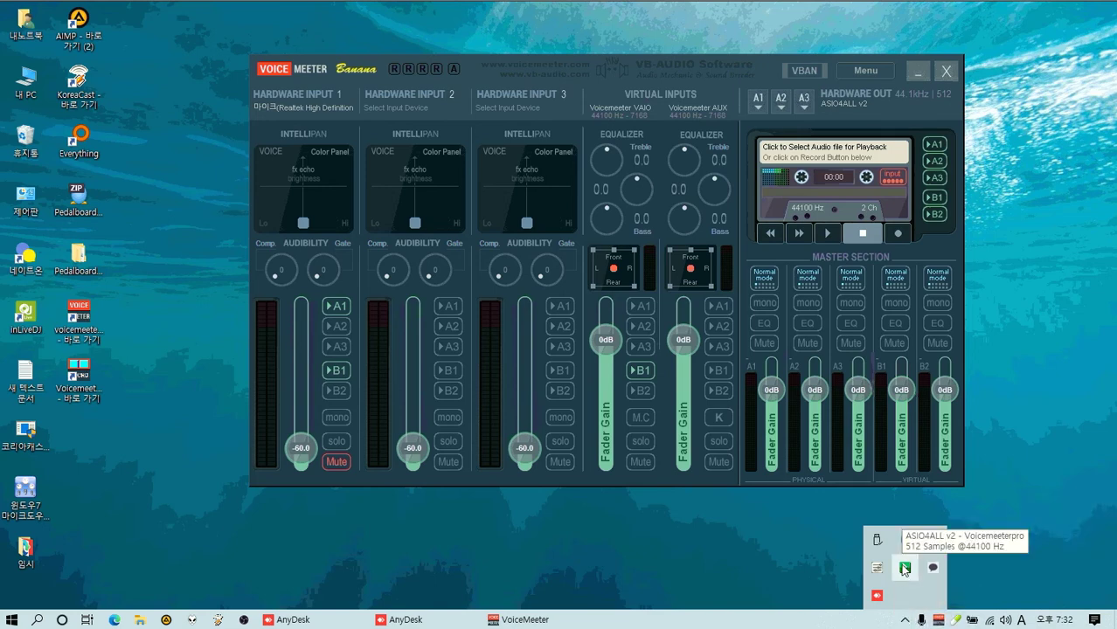
left_click(905, 569)
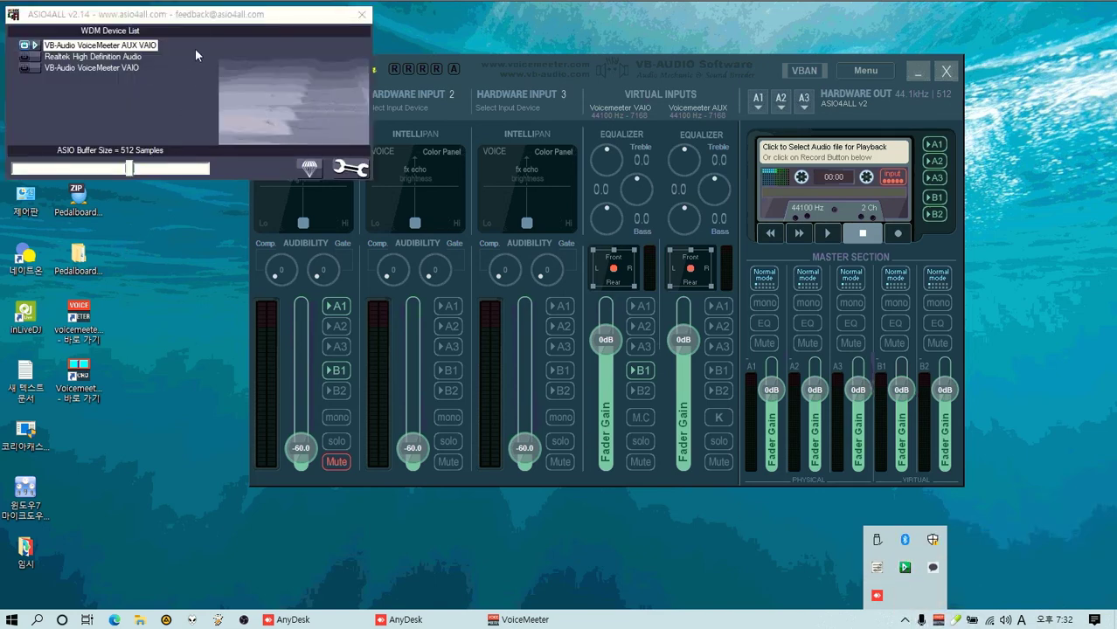
left_click_drag(181, 22, 697, 216)
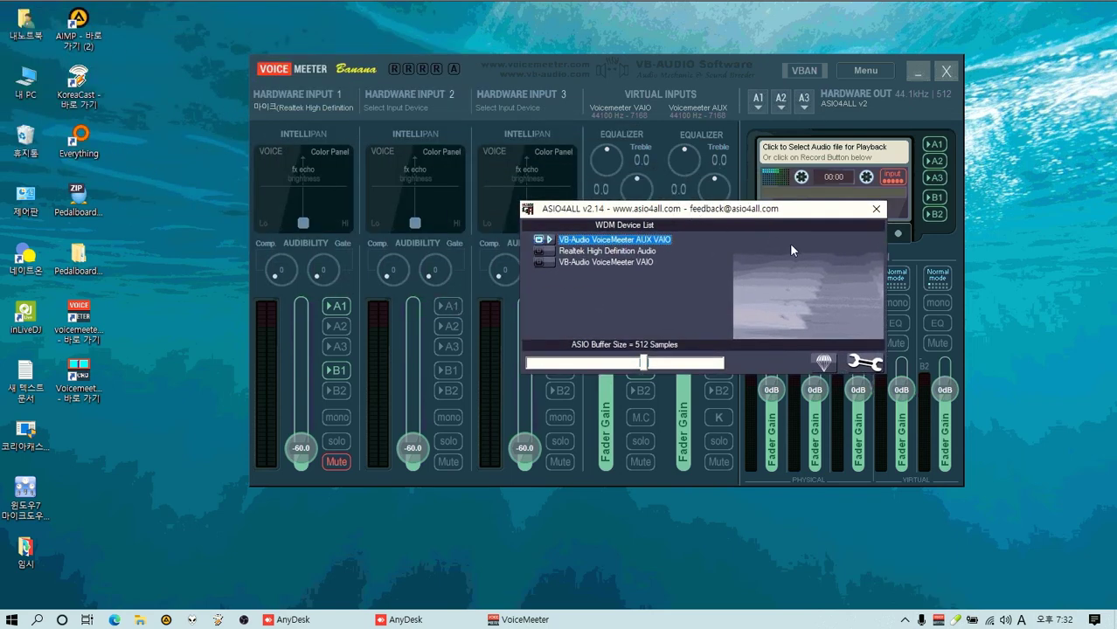
left_click(871, 213)
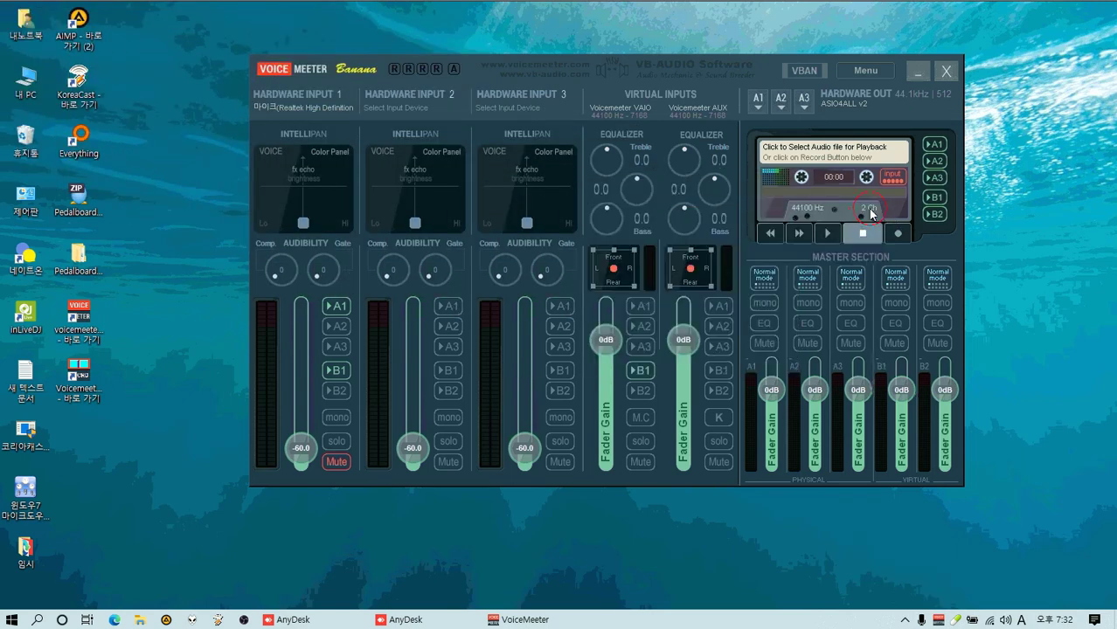
Remove the device selection from Hardware Input 1 and check which driver is selected for output A1
left_click(307, 109)
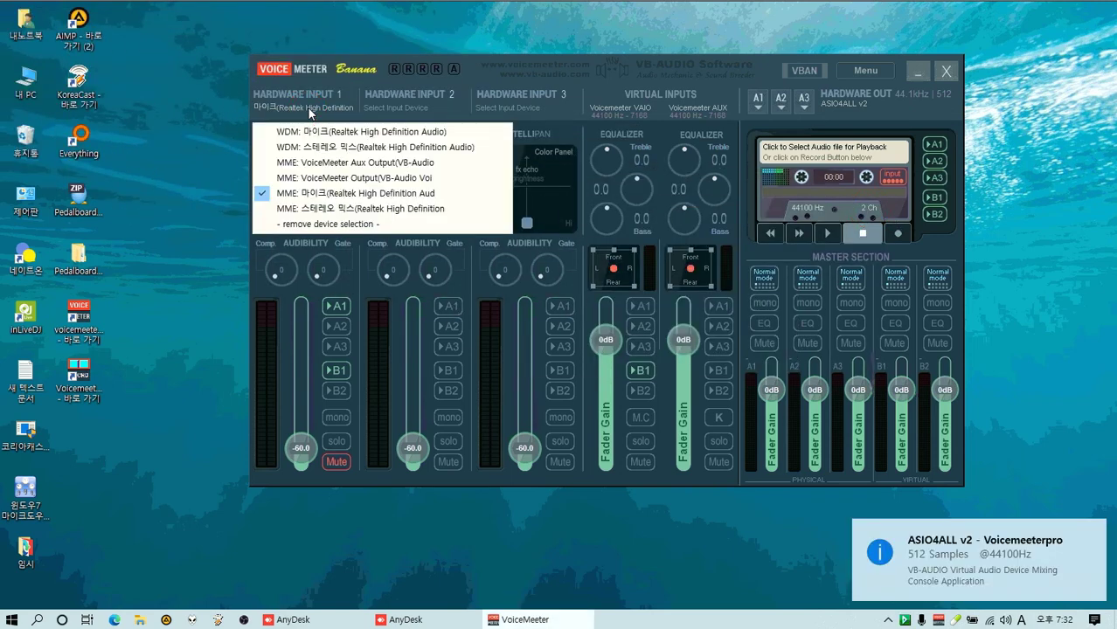
left_click(284, 226)
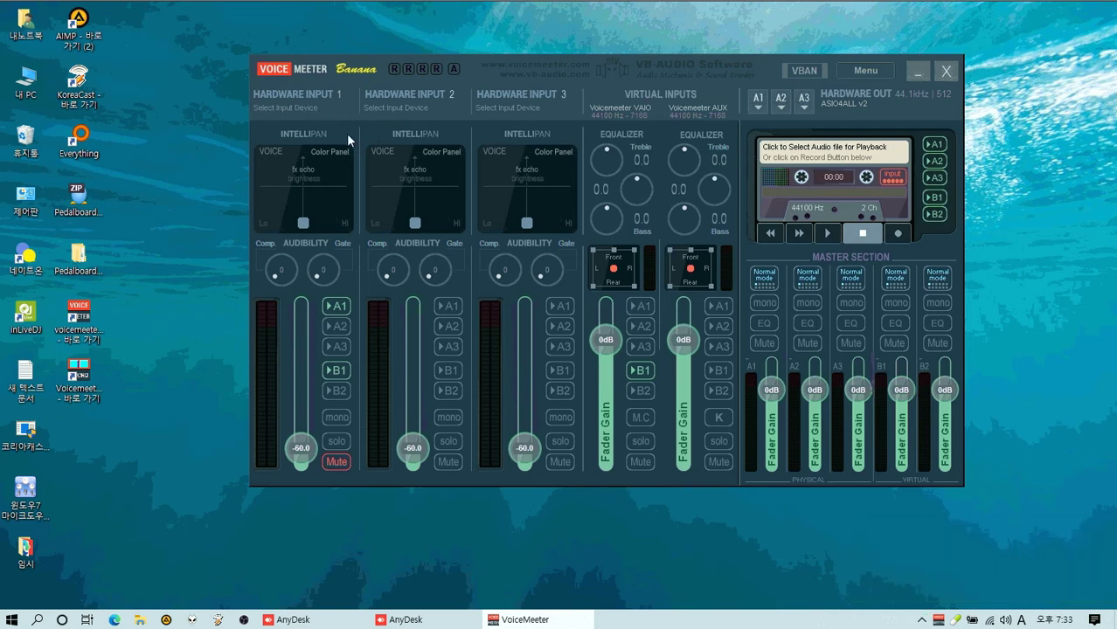
left_click(866, 71)
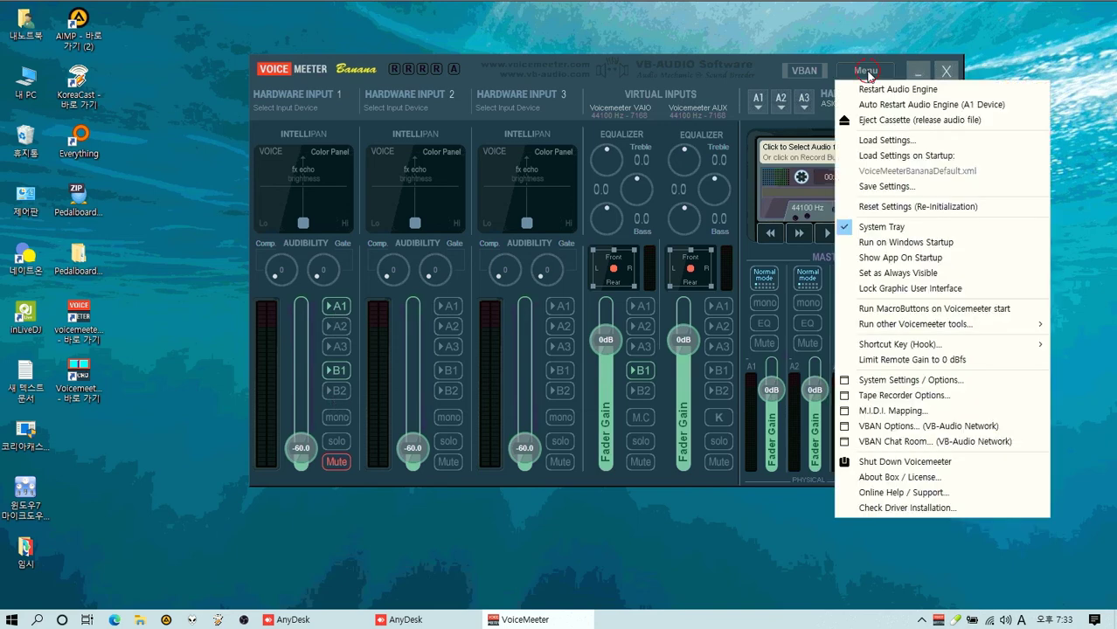
left_click(759, 104)
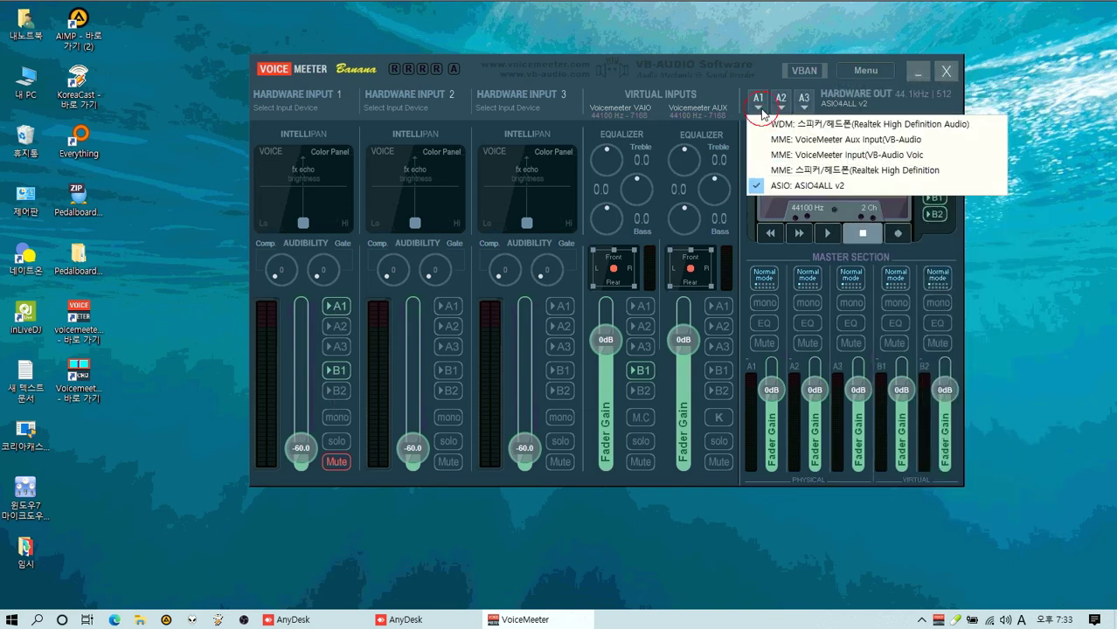
left_click(1045, 271)
Open System Settings / Options, move it aside, and bring up the ASIO4ALL control panel from the ASIO patch section
left_click(866, 70)
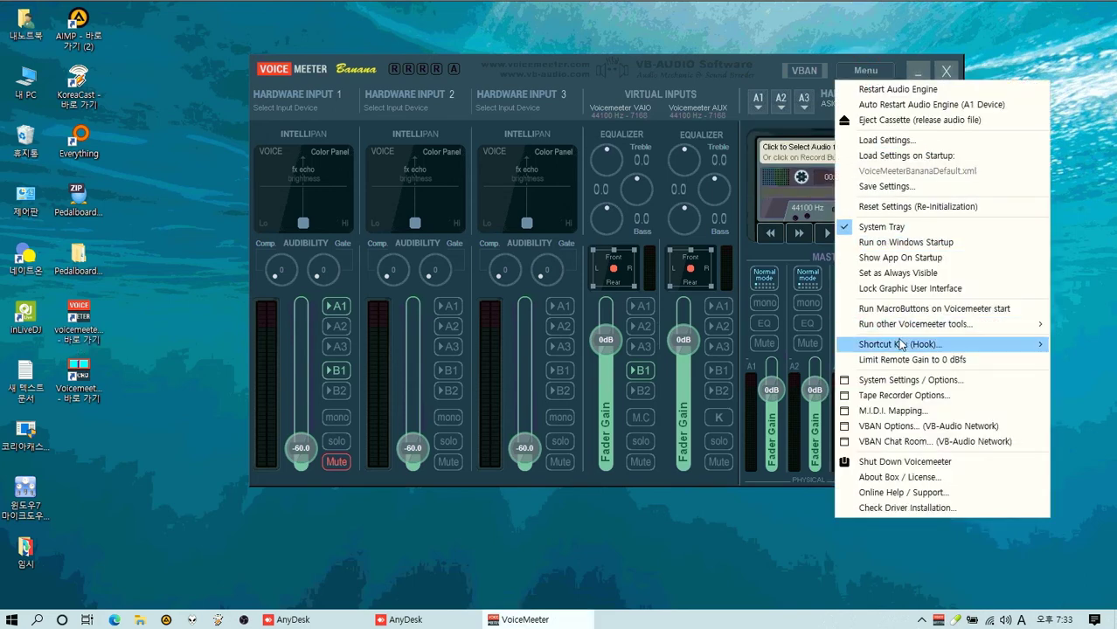
left_click(890, 382)
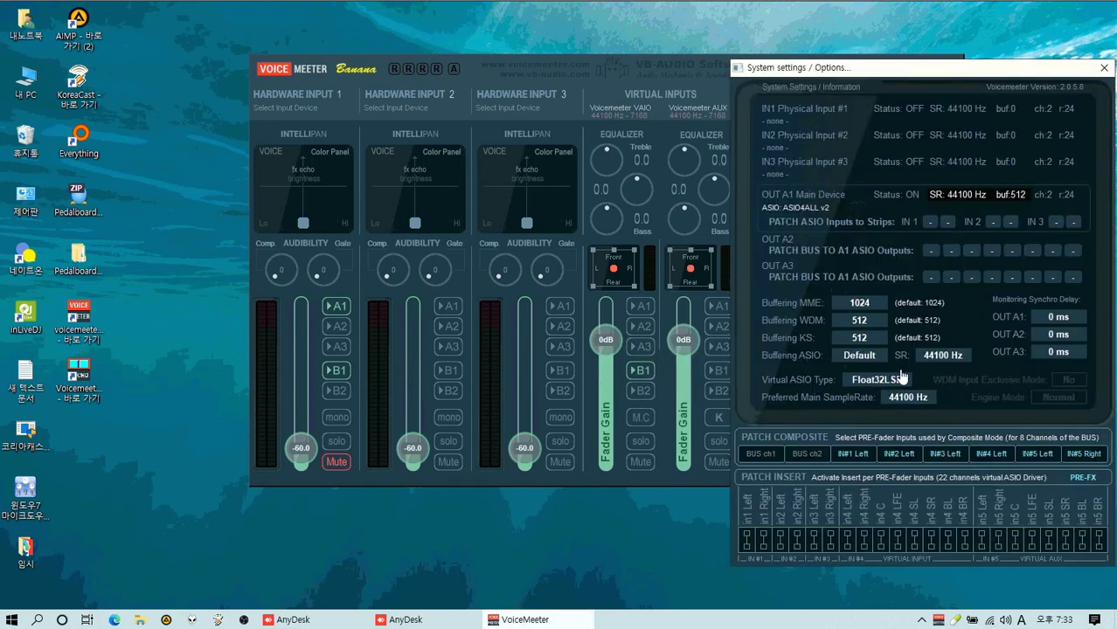
left_click_drag(948, 70, 345, 90)
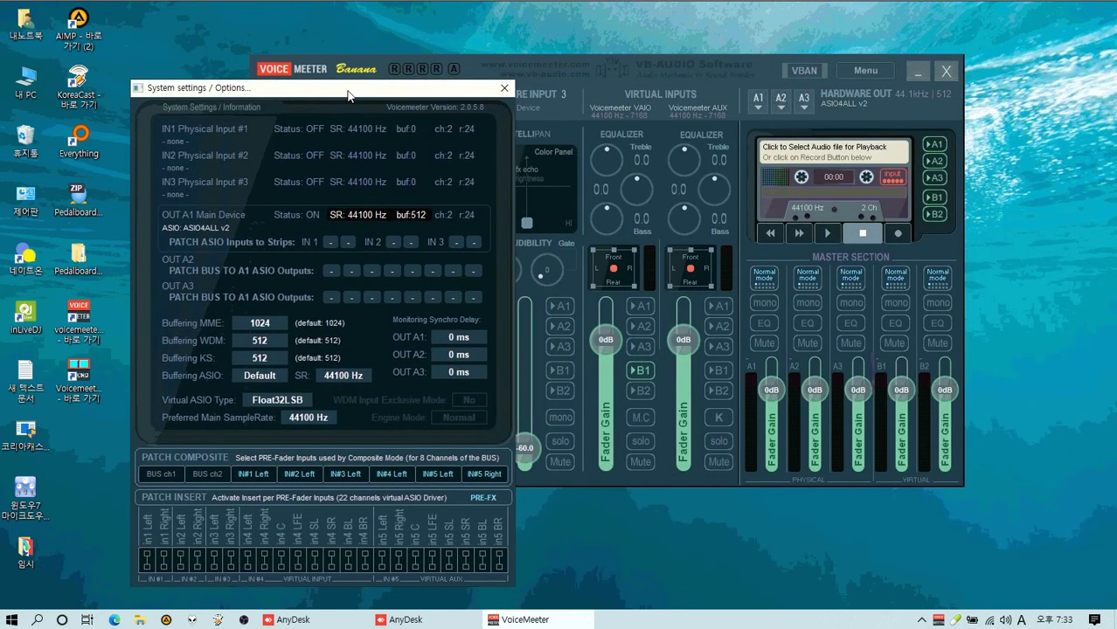
left_click(196, 238)
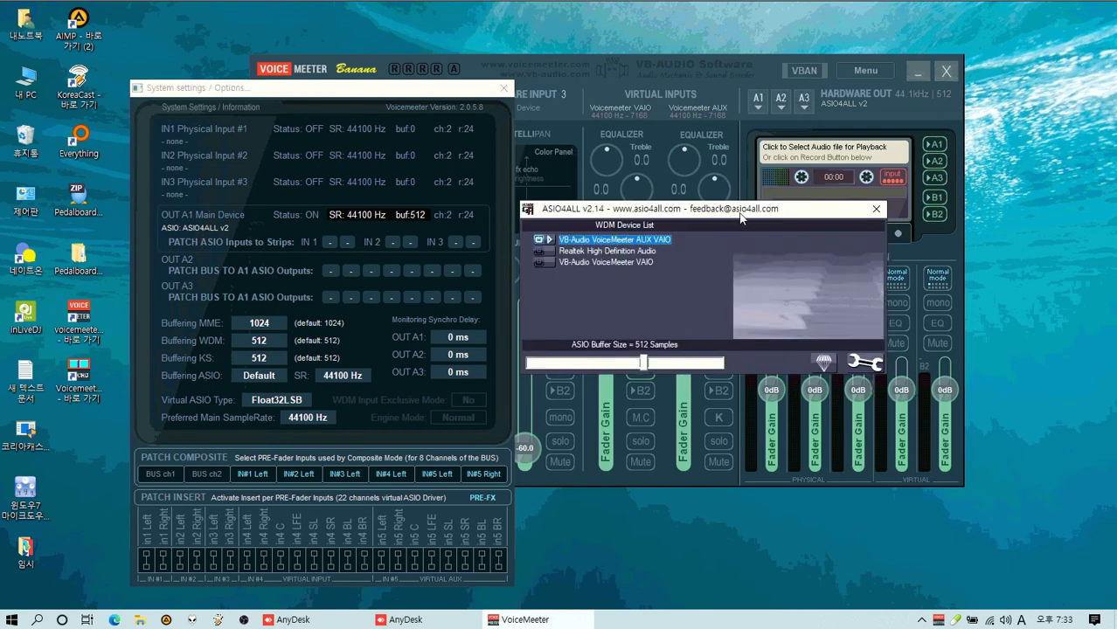
left_click_drag(745, 209, 412, 202)
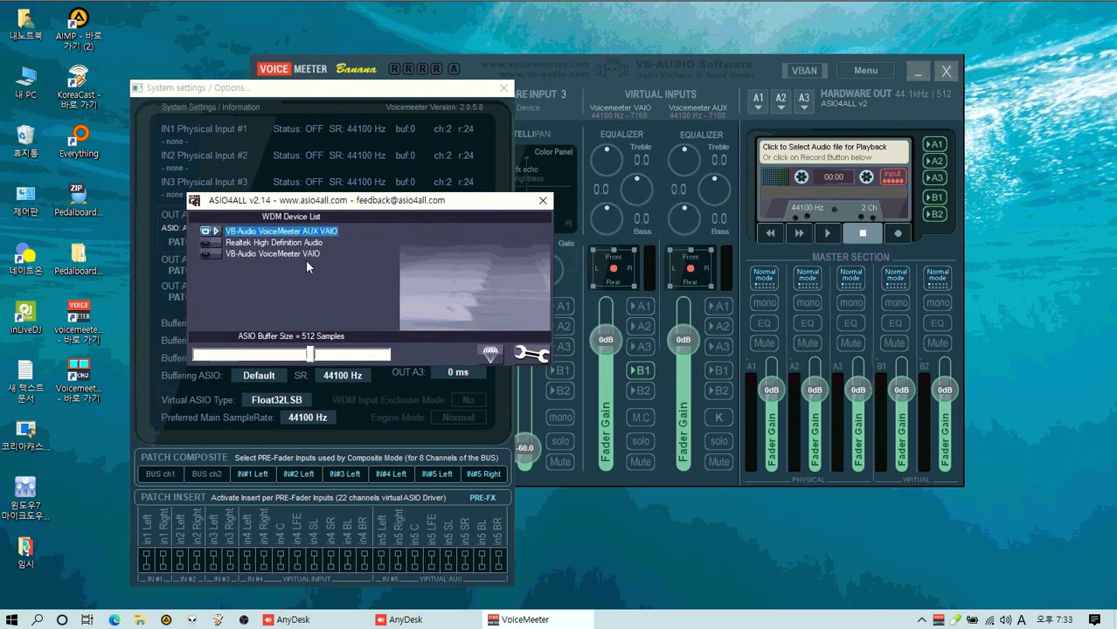
Activate Realtek High Definition Audio in the WDM device list, show the advanced options and expand its inputs and outputs
left_click(206, 243)
left_click(208, 245)
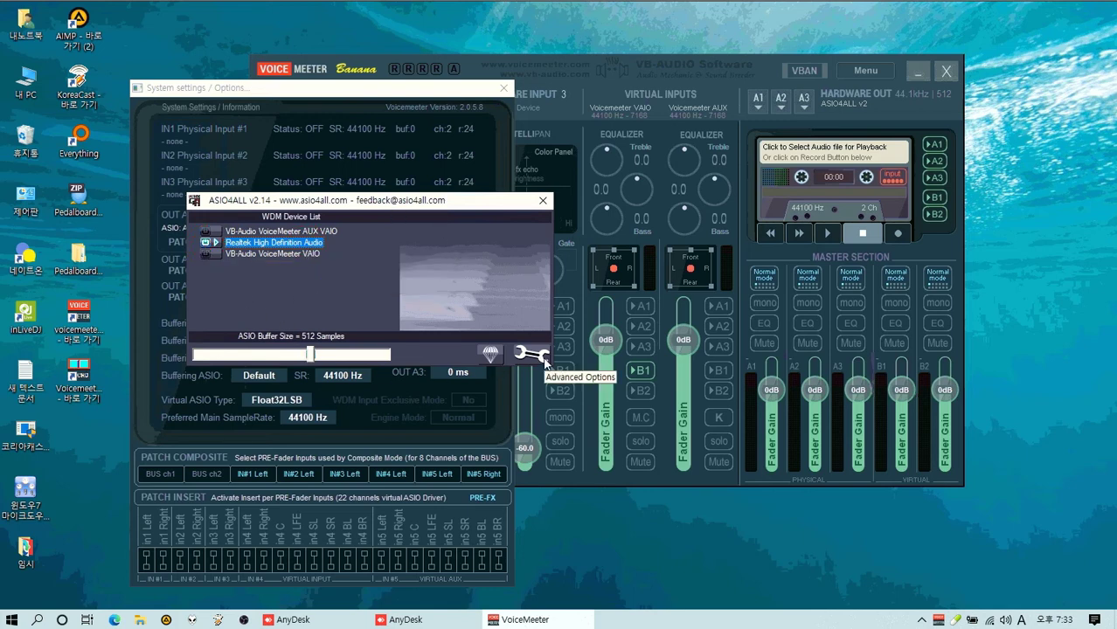
left_click(530, 354)
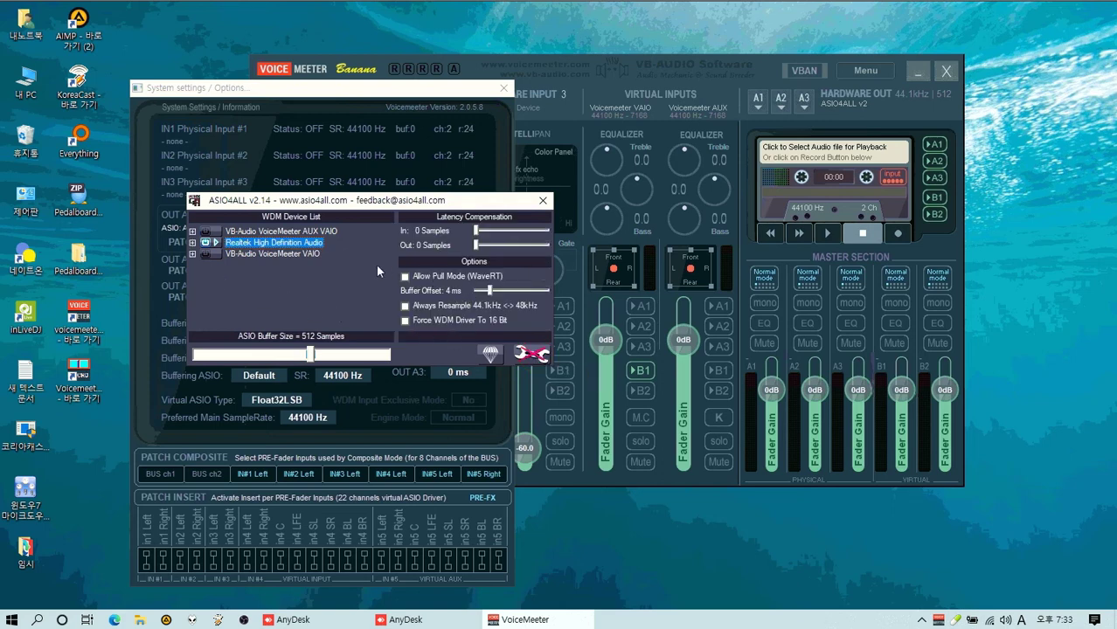
left_click(193, 243)
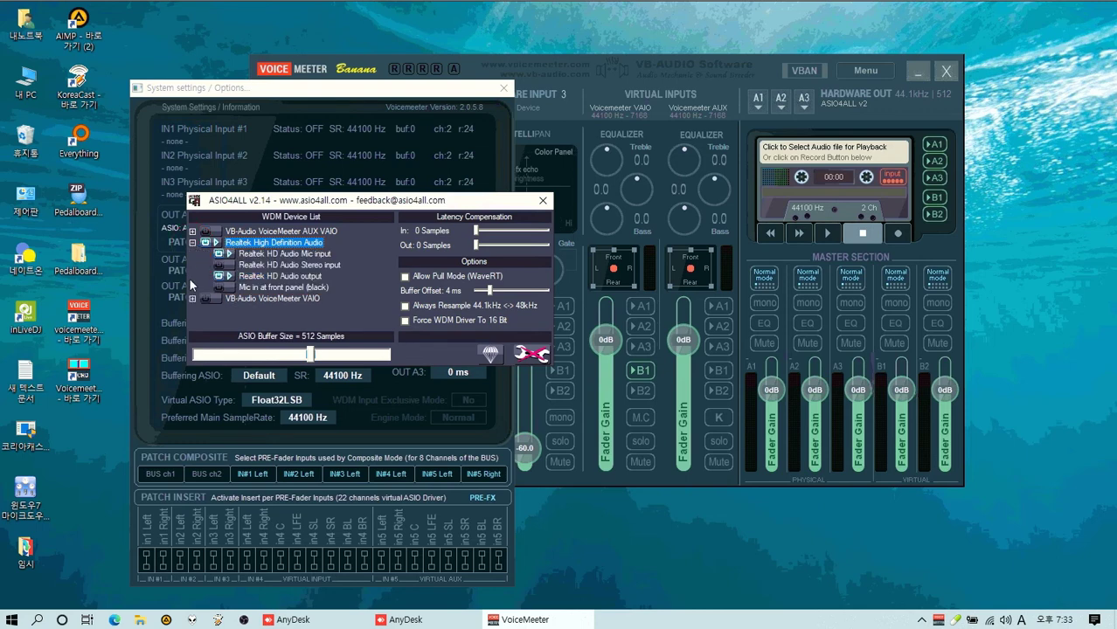
Move the ASIO4ALL window over the mixer and examine the In and Out entries of VB-Audio VoiceMeeter AUX VAIO
left_click_drag(416, 199, 665, 92)
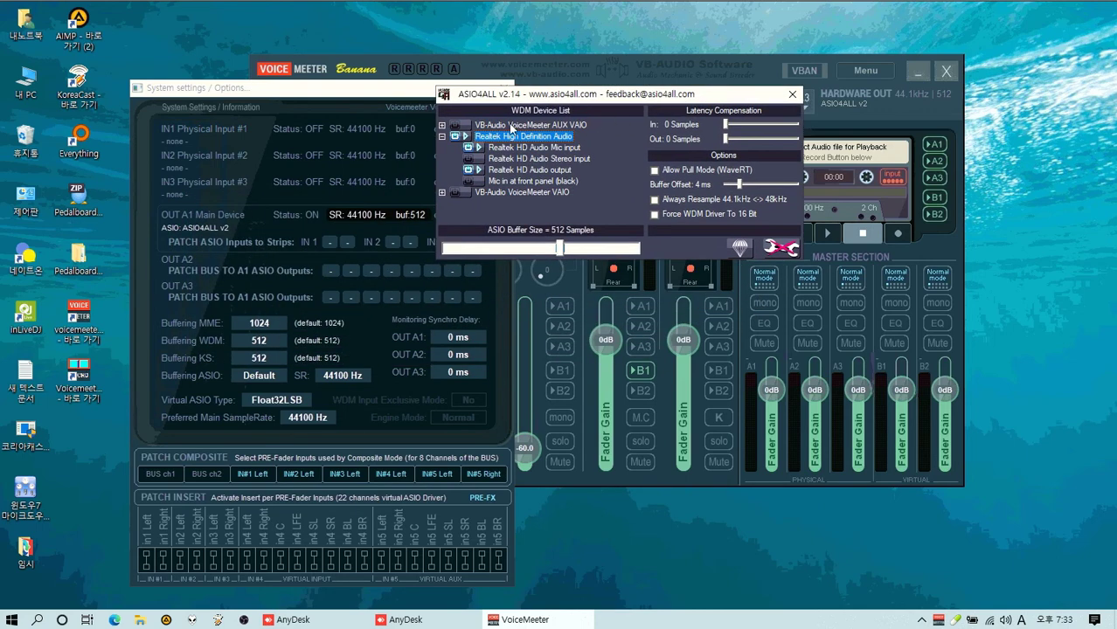
left_click(442, 125)
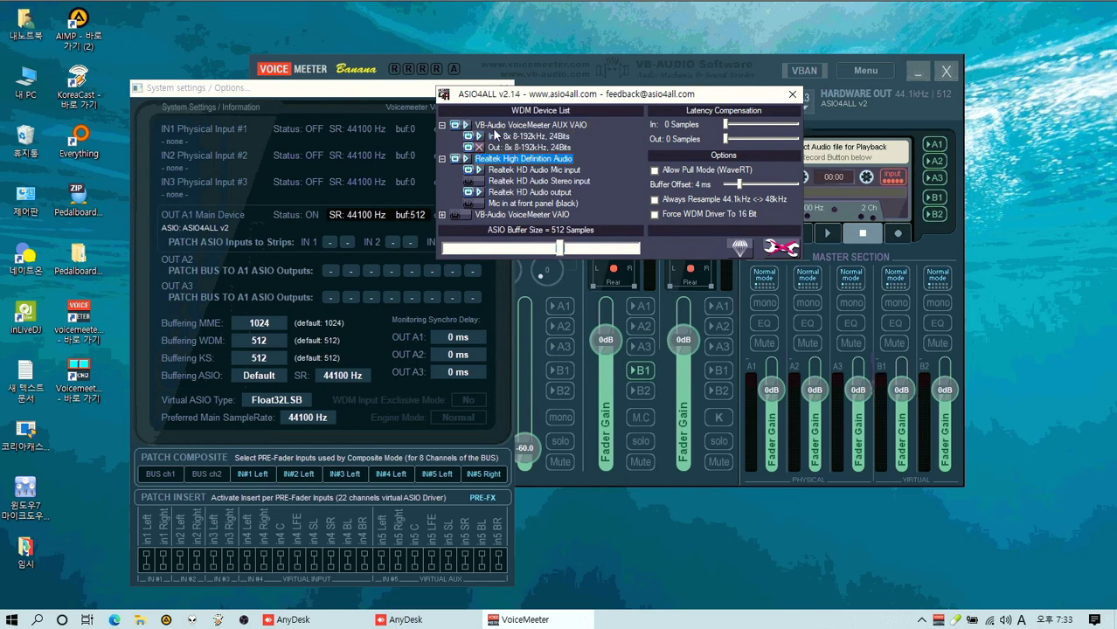
left_click(479, 136)
left_click(442, 126)
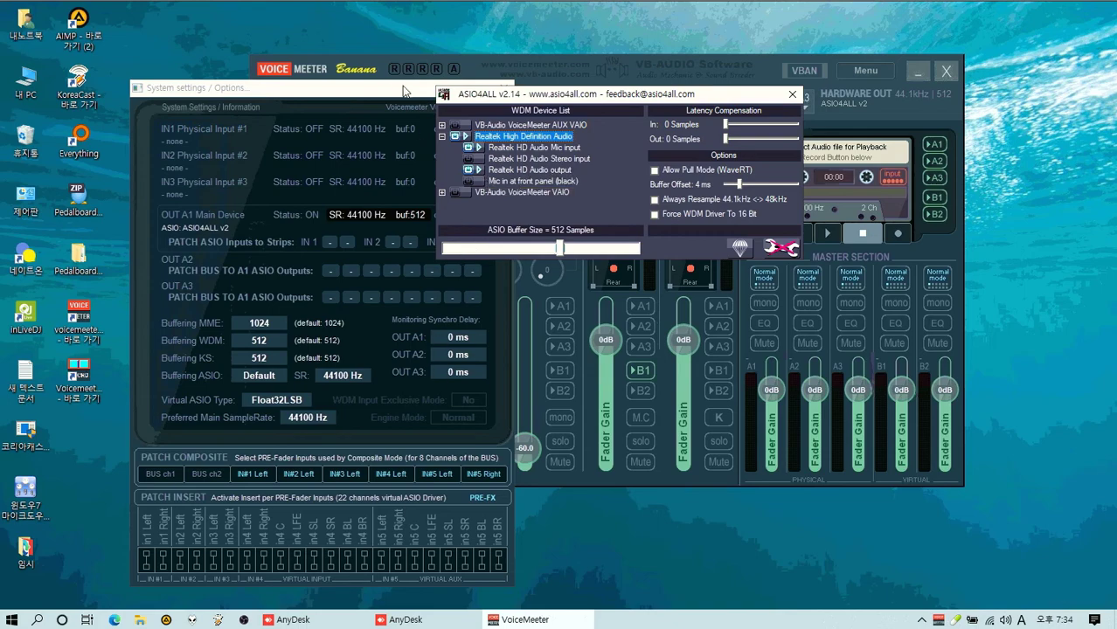
Move the system settings window aside, test-play "Birdy - Surrender" in foobar2000 and stop playback
left_click_drag(360, 92, 1004, 189)
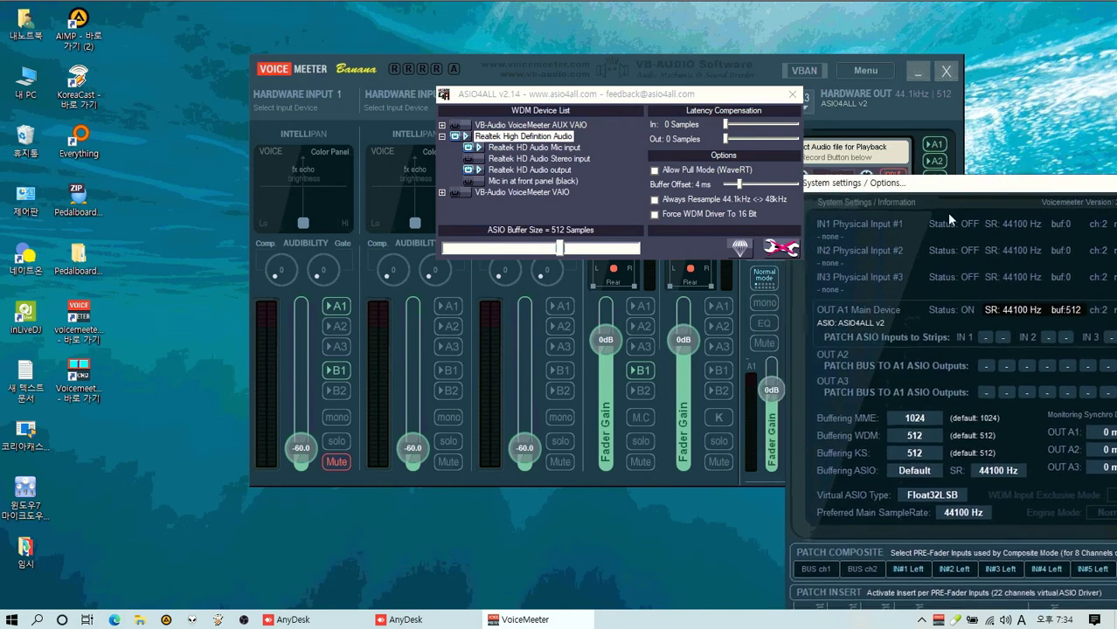
left_click(191, 620)
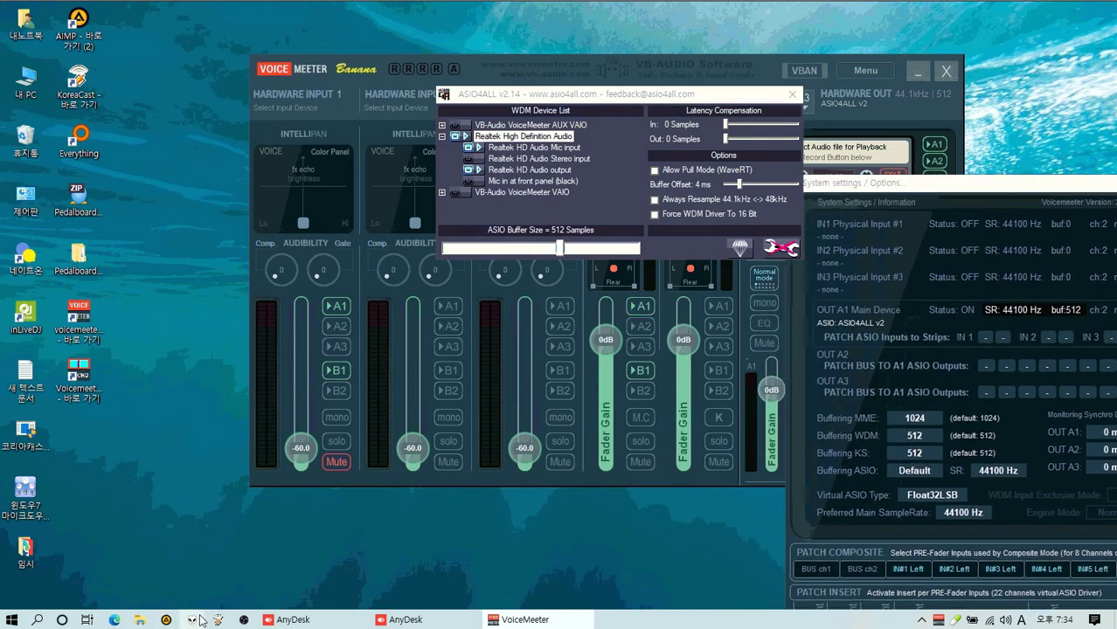
double_click(98, 251)
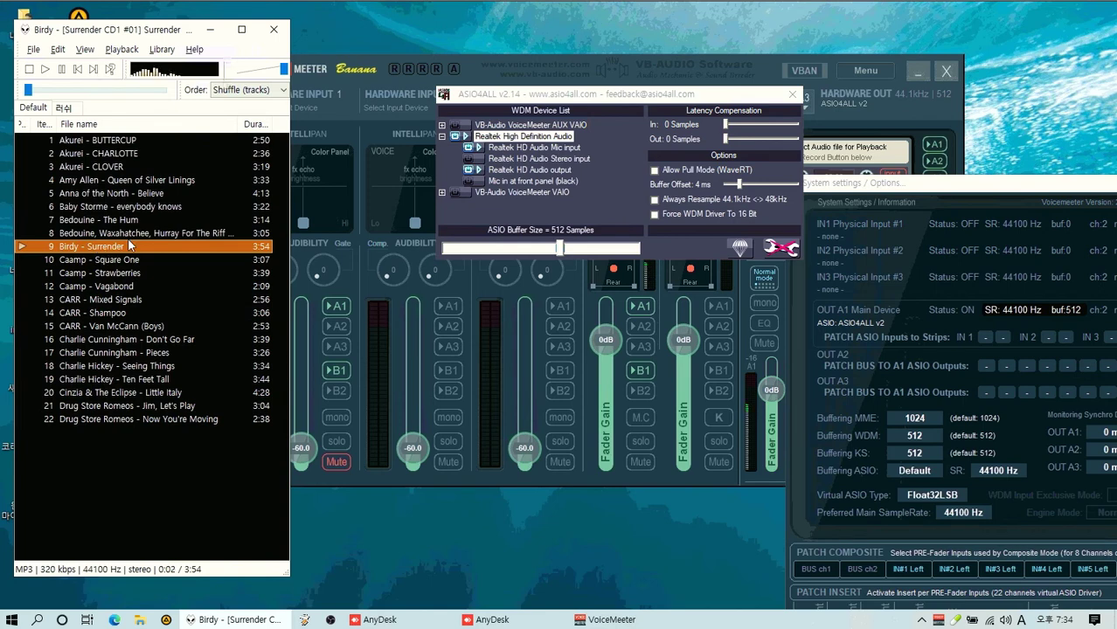
left_click(29, 70)
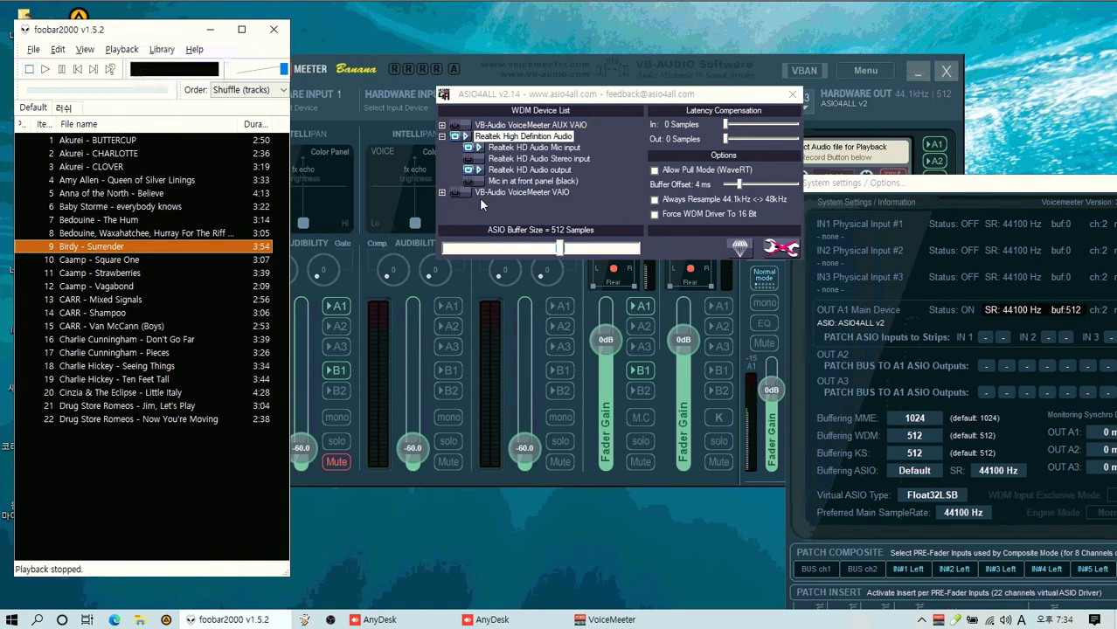
Play "Birdy - Surrender" while switching Realtek HD Audio output off and back on in ASIO4ALL, and stop and close foobar2000
double_click(102, 250)
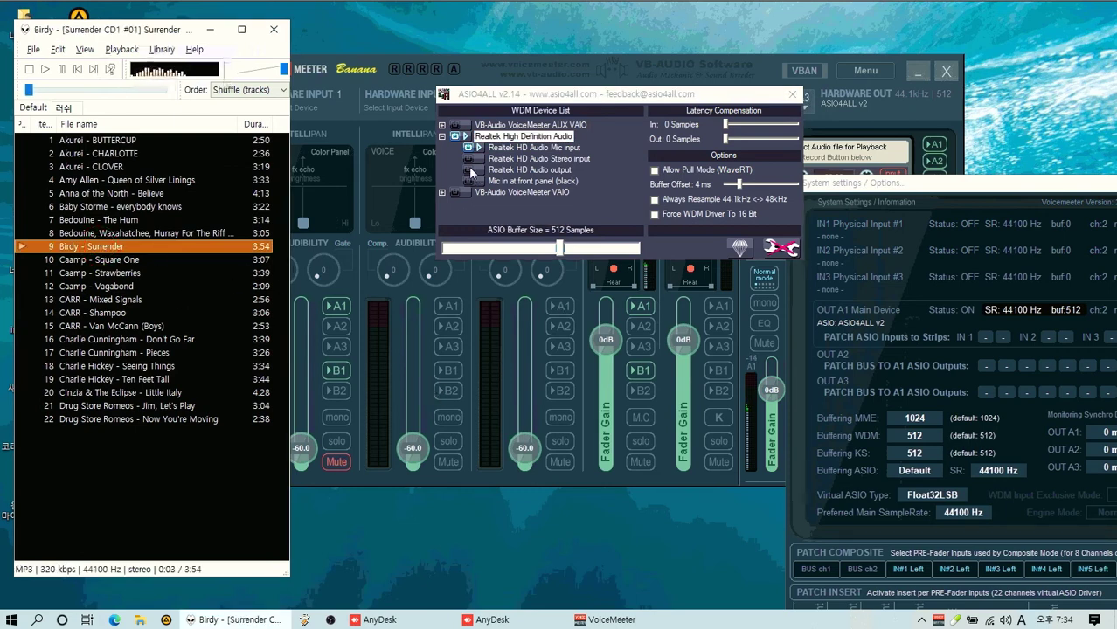
left_click(467, 171)
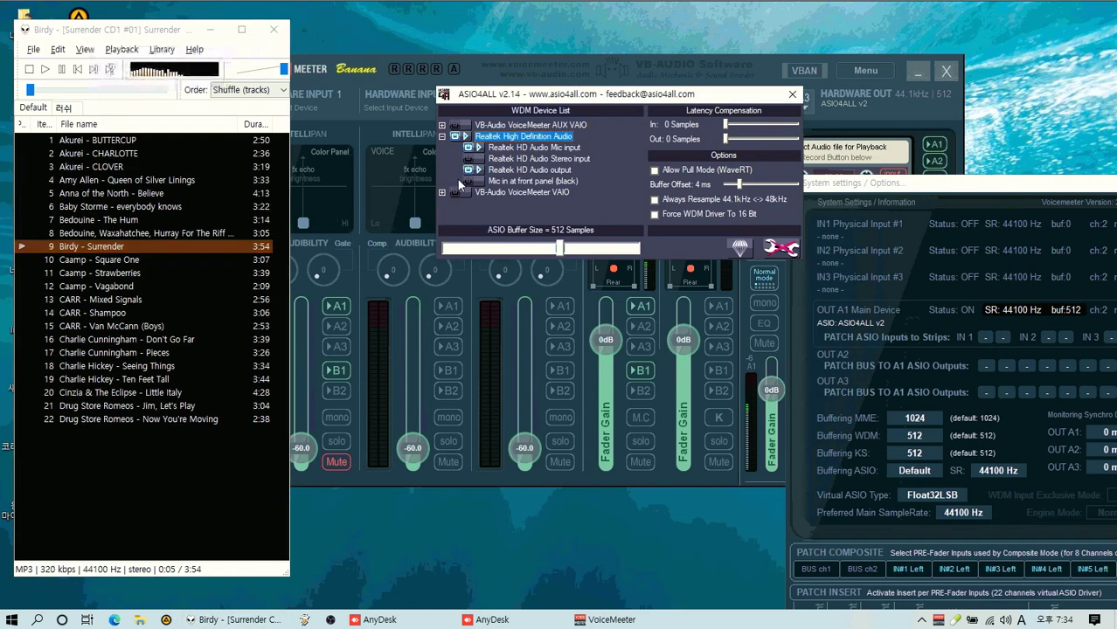
left_click(30, 72)
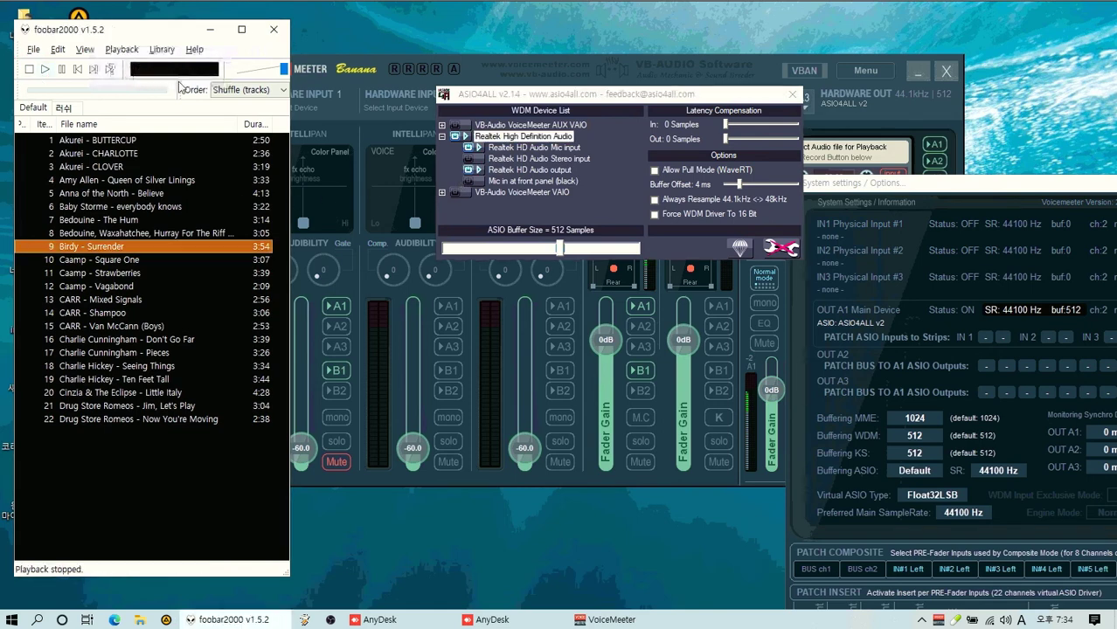
left_click(274, 30)
Move the settings and ASIO4ALL windows apart and set In and Out latency compensation to 512 samples and buffer offset to 0 ms
left_click_drag(924, 188, 203, 291)
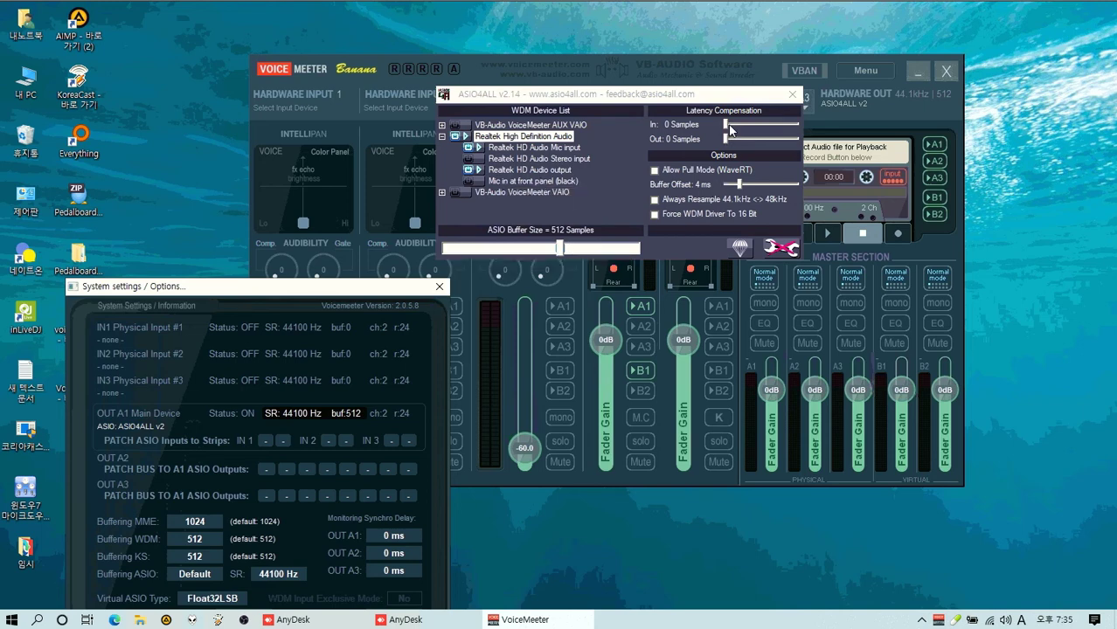
left_click_drag(741, 95, 711, 174)
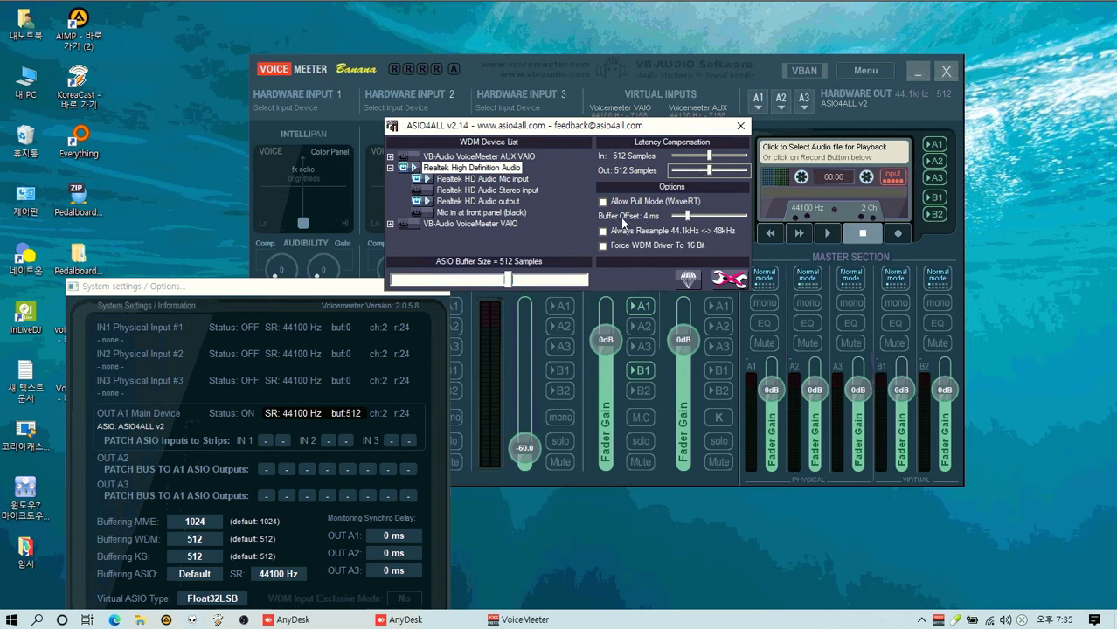
left_click_drag(689, 217, 653, 221)
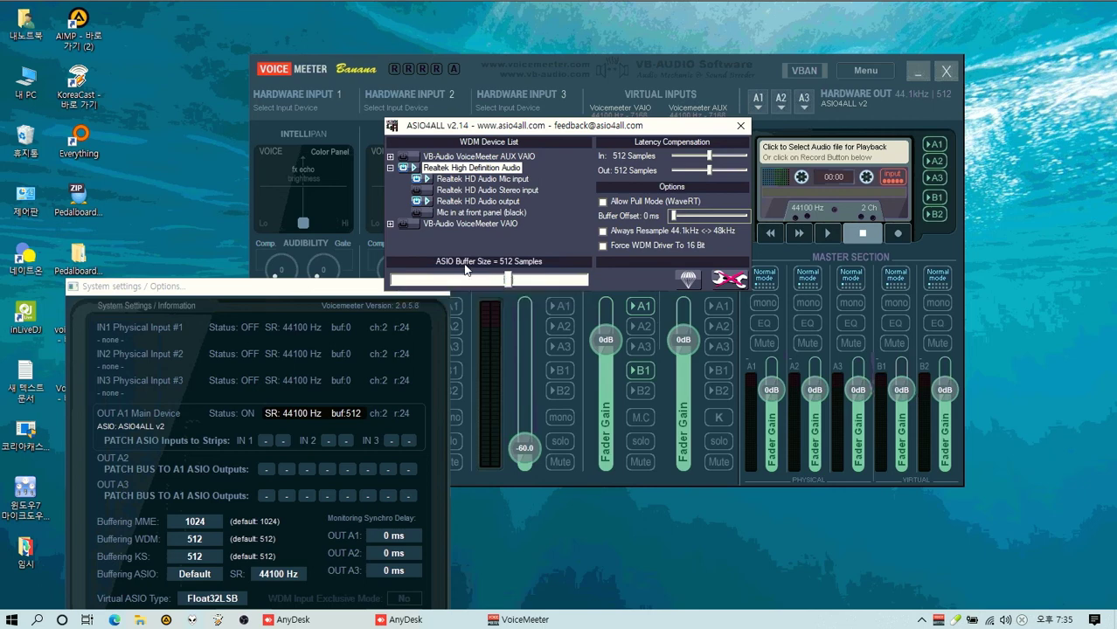
Reduce the ASIO buffer size in ASIO4ALL to 192 samples
left_click(511, 280)
left_click_drag(496, 278, 452, 289)
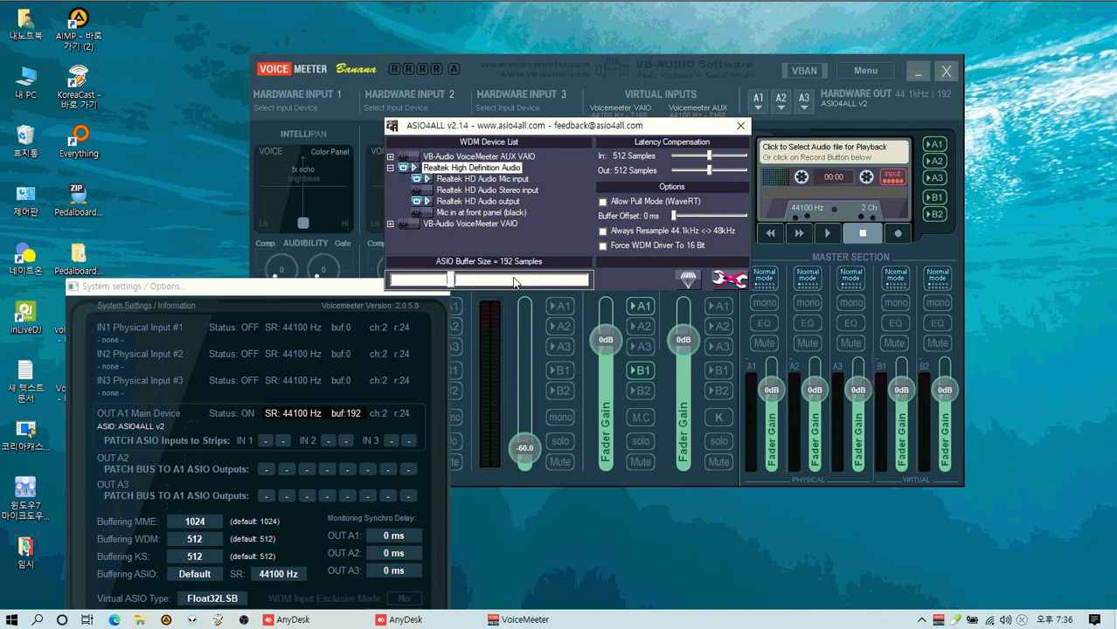
left_click(454, 278)
left_click_drag(433, 286, 453, 287)
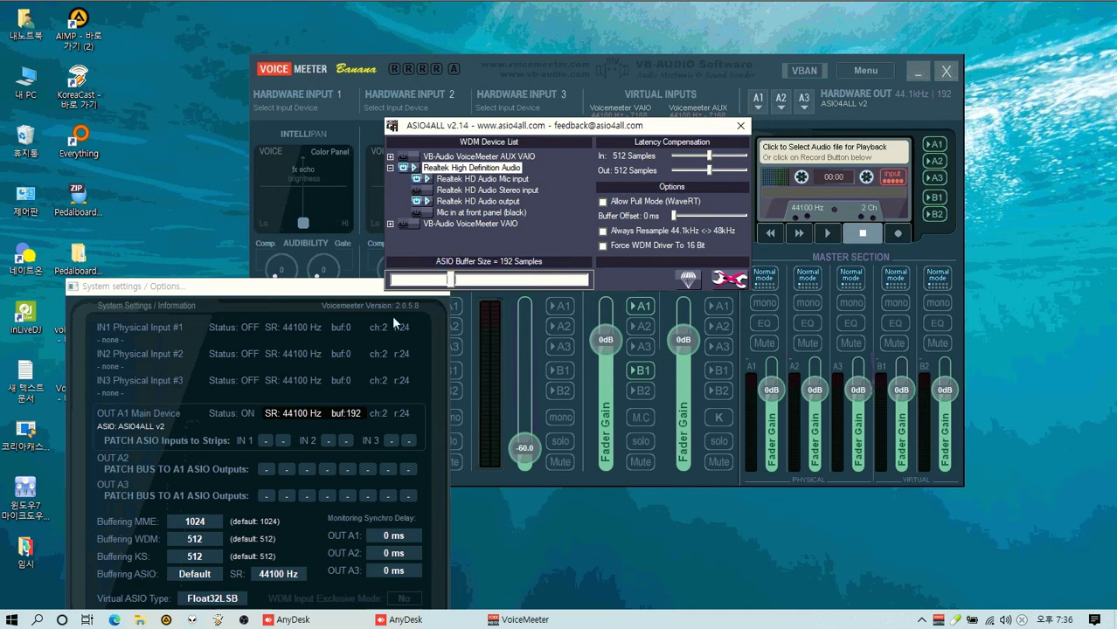
Move the system settings window aside, collapse the Realtek High Definition Audio entry and close the ASIO4ALL panel
left_click_drag(310, 287, 250, 160)
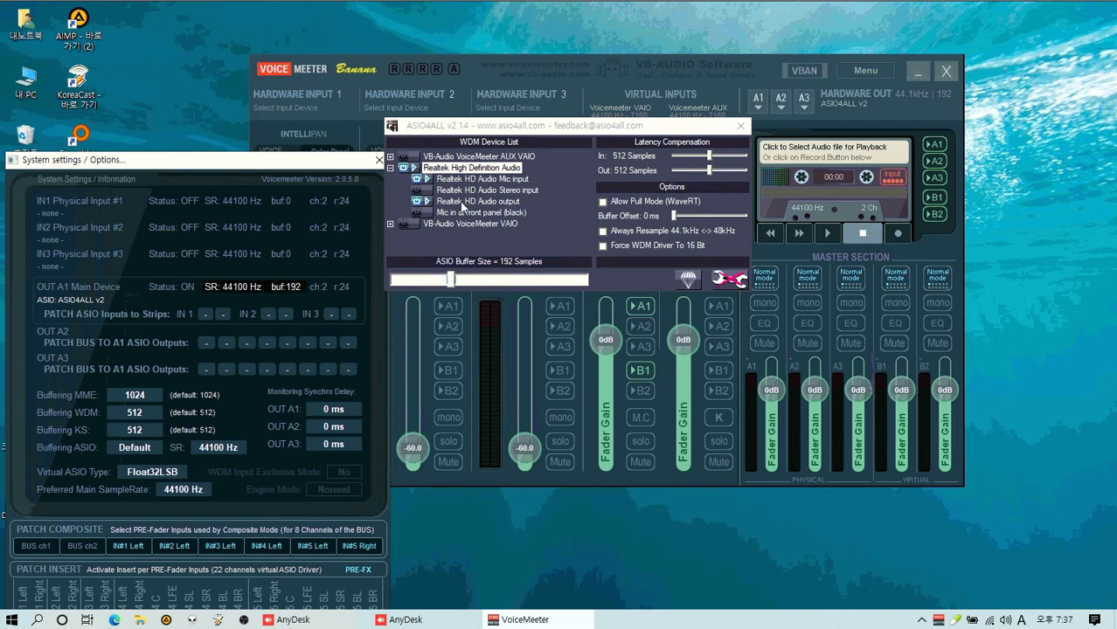
left_click(390, 166)
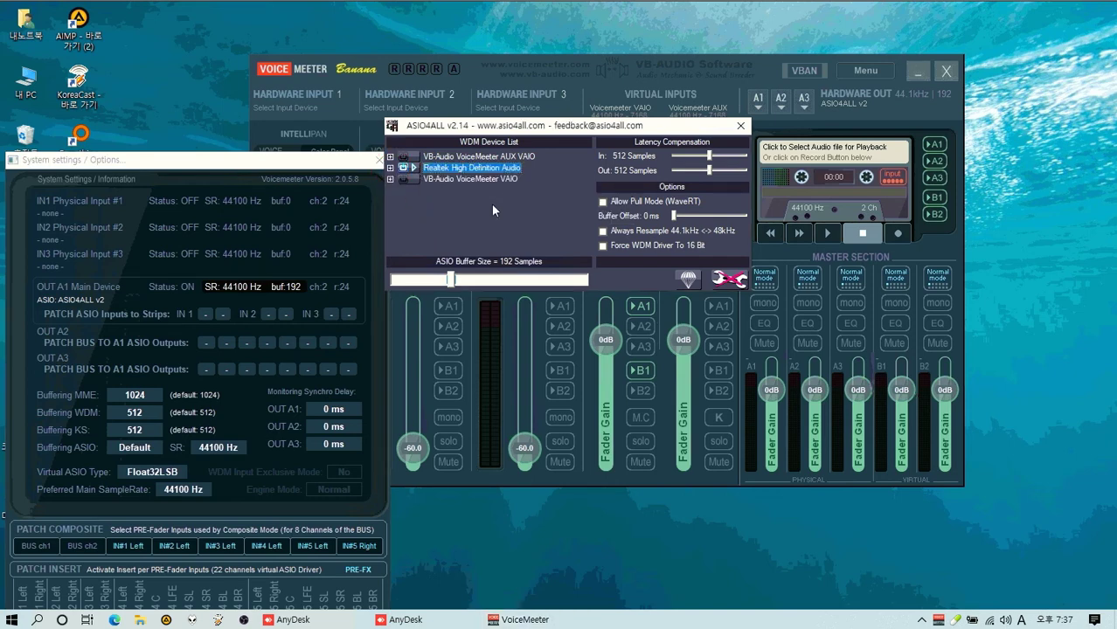
mouse_move(441, 172)
left_click(676, 215)
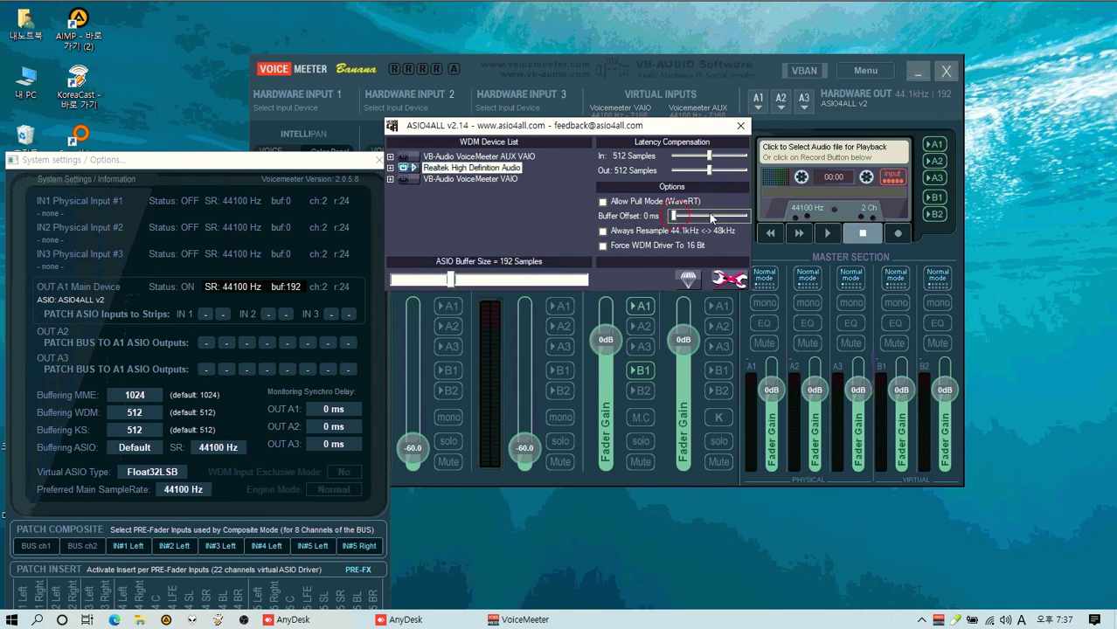
left_click(742, 128)
Move the system settings window clear of the hardware strips, and unmute Hardware Input 1 with its fader at 0 dB
left_click_drag(192, 163, 766, 33)
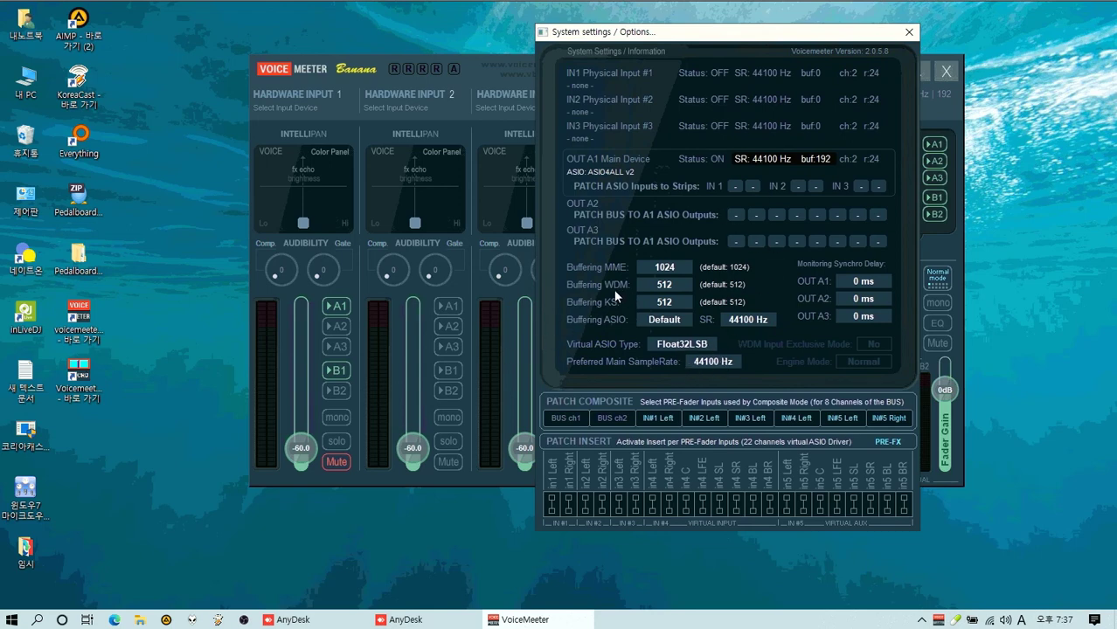
double_click(297, 447)
left_click_drag(773, 40, 916, 61)
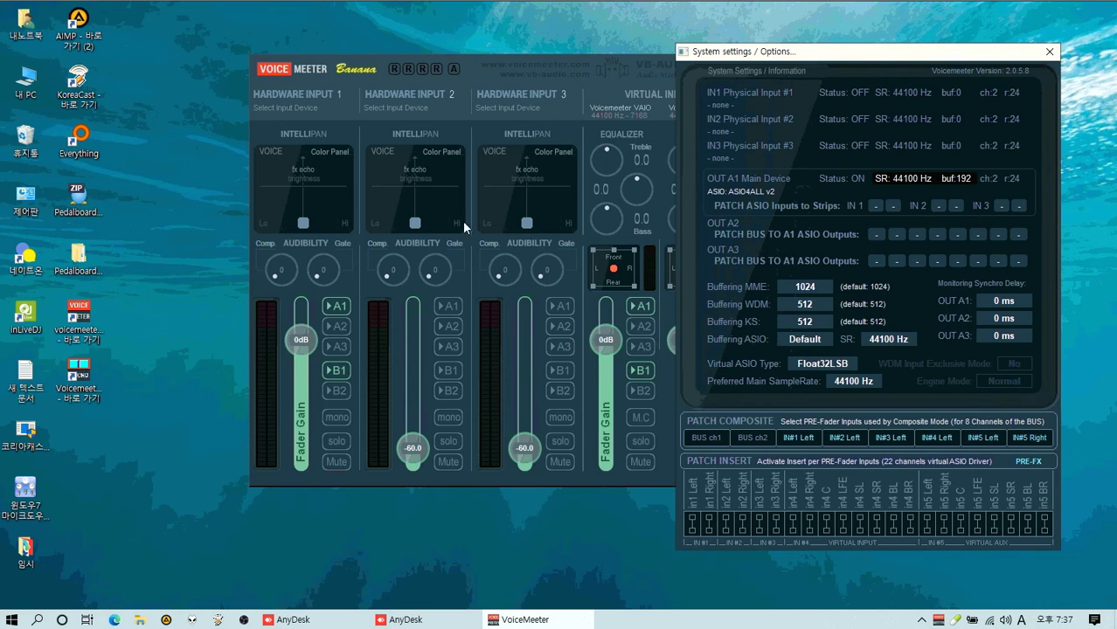
View the device choices for Hardware Inputs 2 and 3 without selecting a device
left_click(420, 110)
left_click(528, 106)
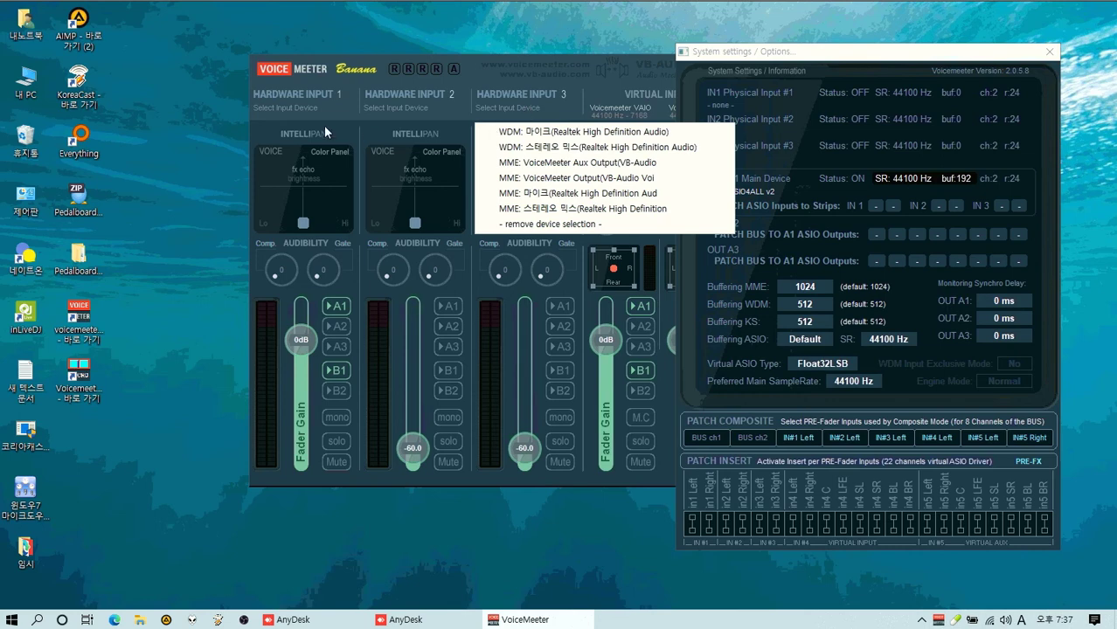
left_click(539, 66)
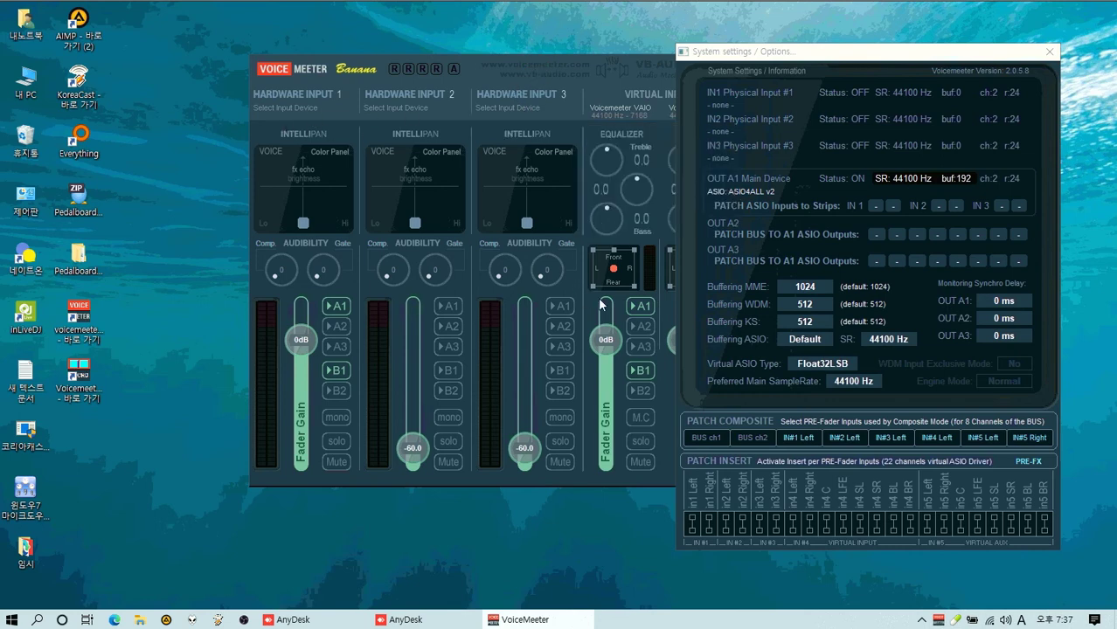
Patch ASIO input 1 to the first channel of IN 1 and turn off that strip's A1 routing while it is briefly muted
left_click(874, 203)
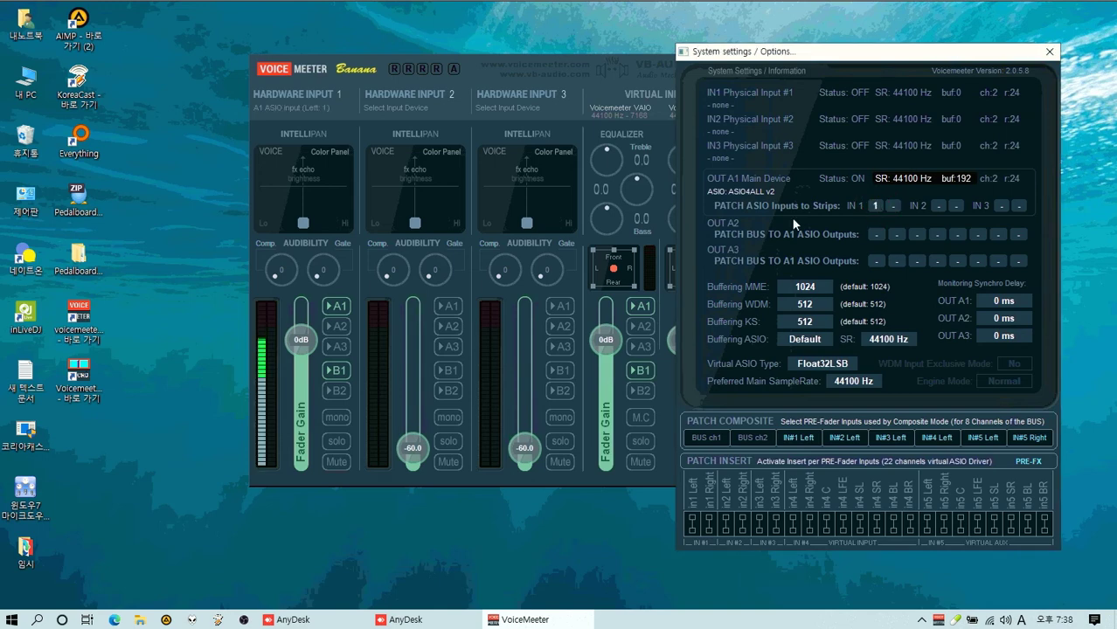
left_click(337, 461)
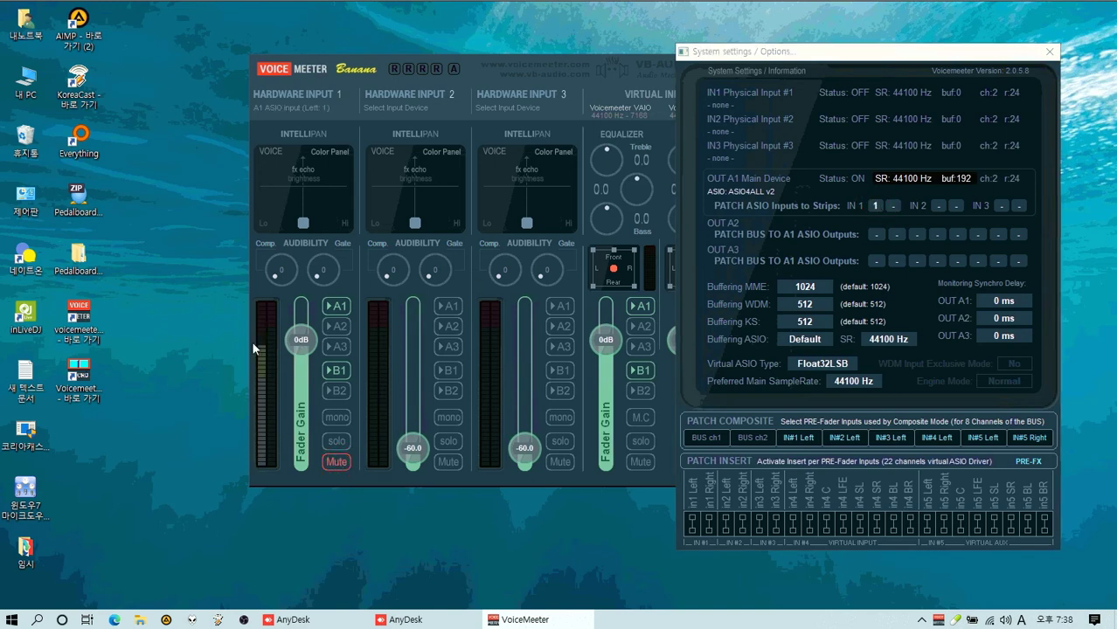
left_click(338, 307)
left_click(335, 463)
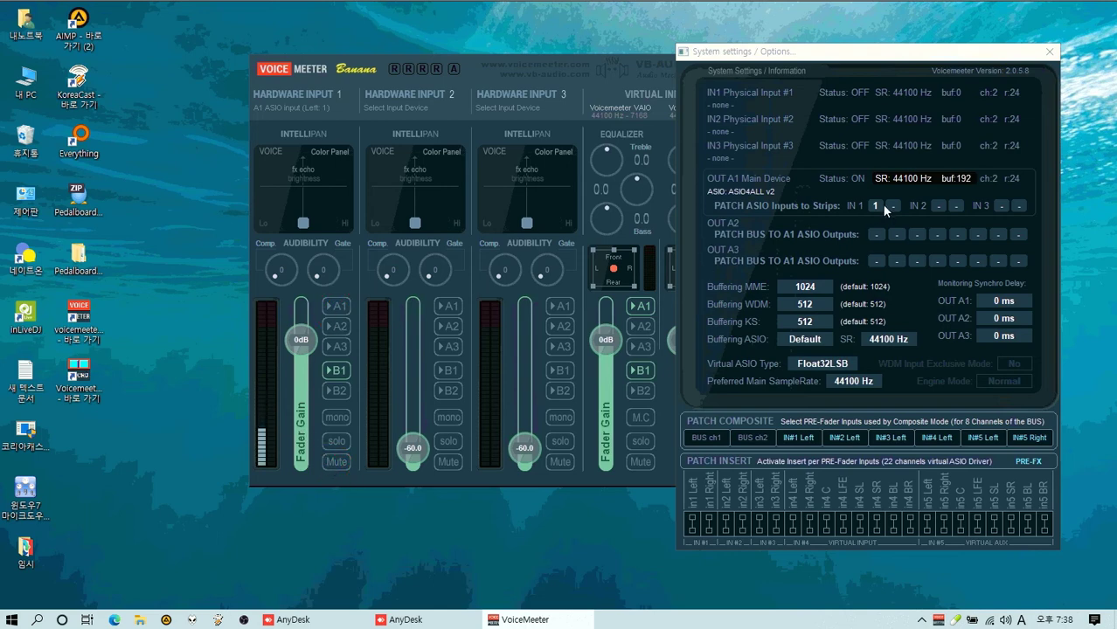
Move the ASIO input patch from IN 1 to IN 2 and set the Hardware Input 2 and 3 faders to 0 dB
left_click(938, 206)
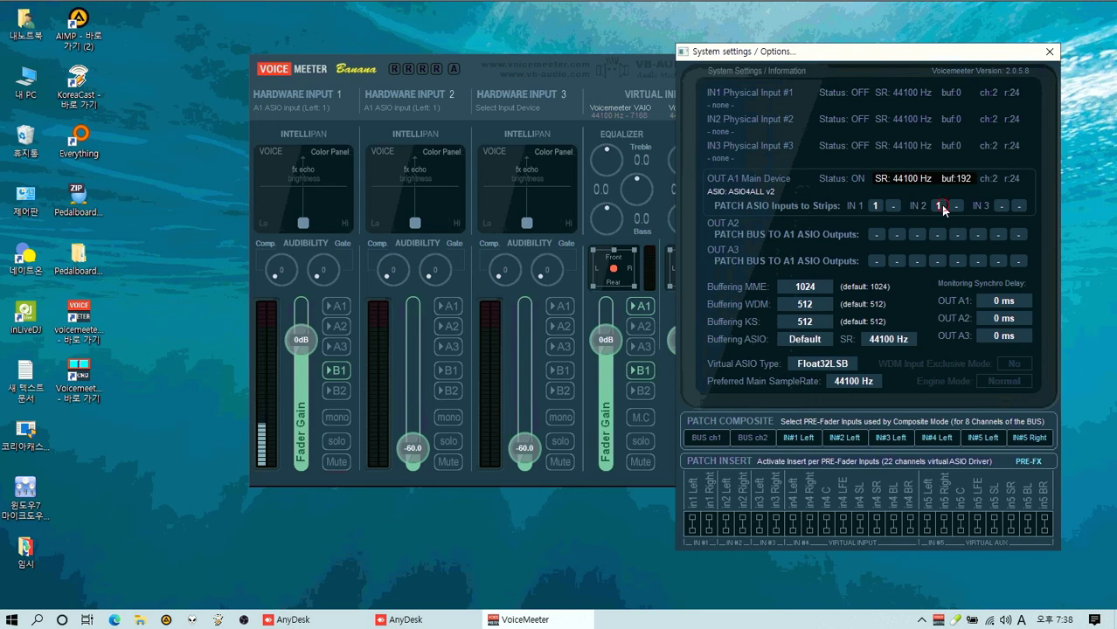
left_click(874, 206)
double_click(411, 446)
double_click(522, 449)
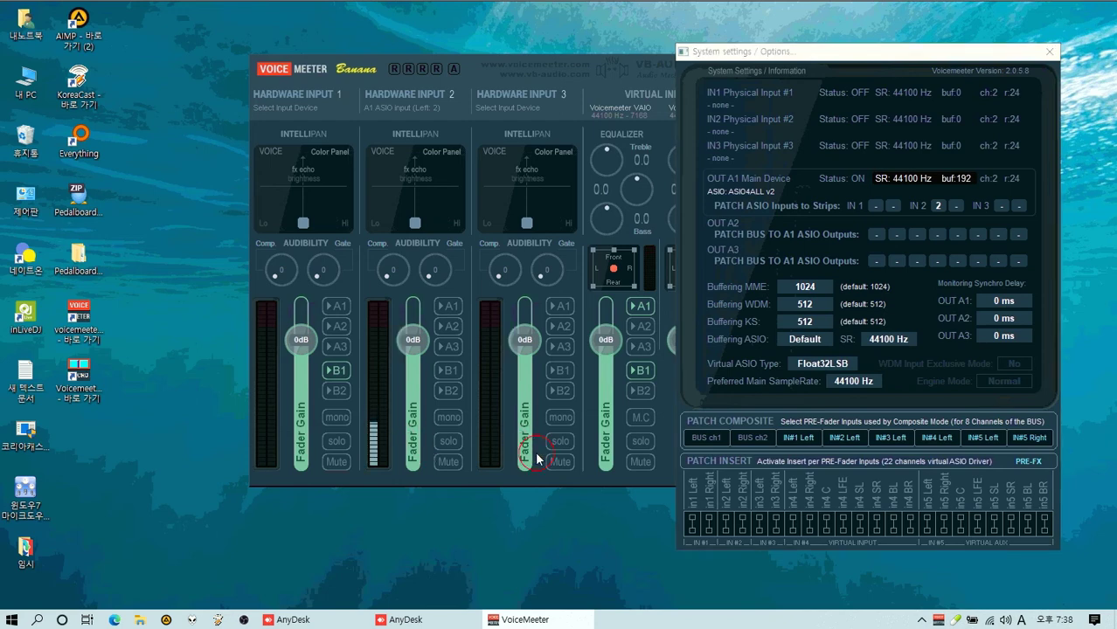
Clear the ASIO input patch from the IN 2 strip
left_click(938, 207)
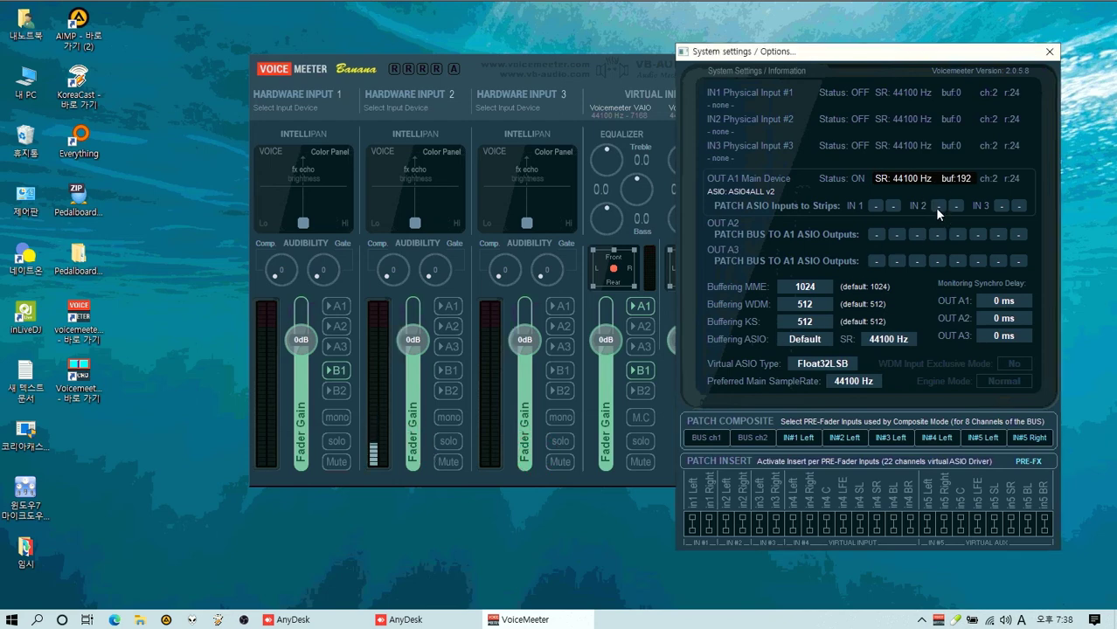
left_click(935, 207)
left_click(635, 371)
right_click(942, 206)
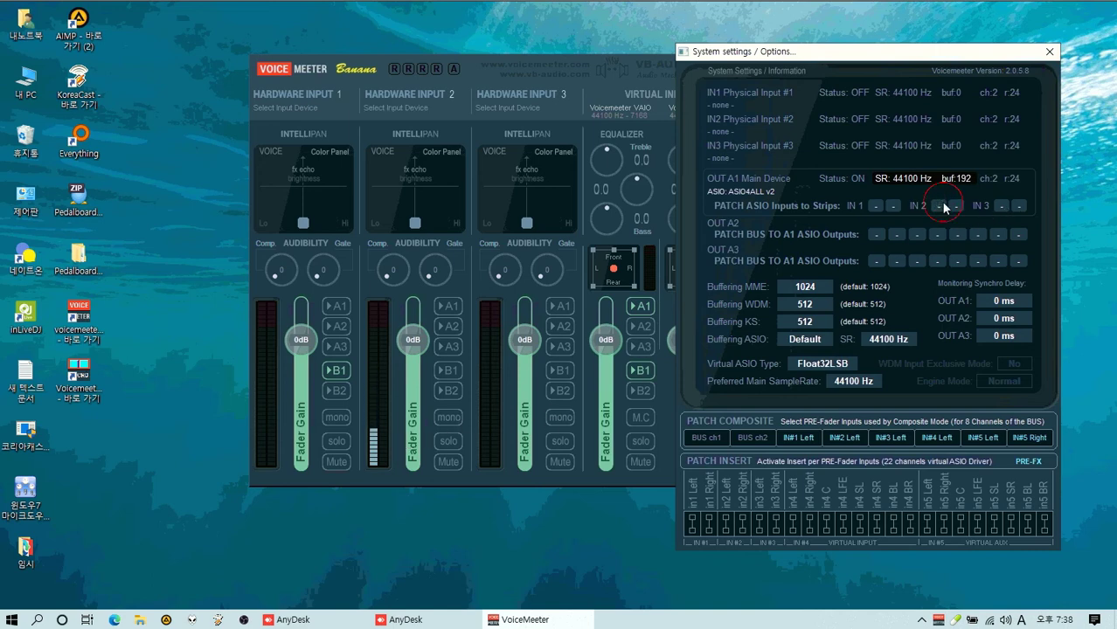
Patch ASIO input 1 to the first channel of IN 3 and clear it again
left_click(1001, 205)
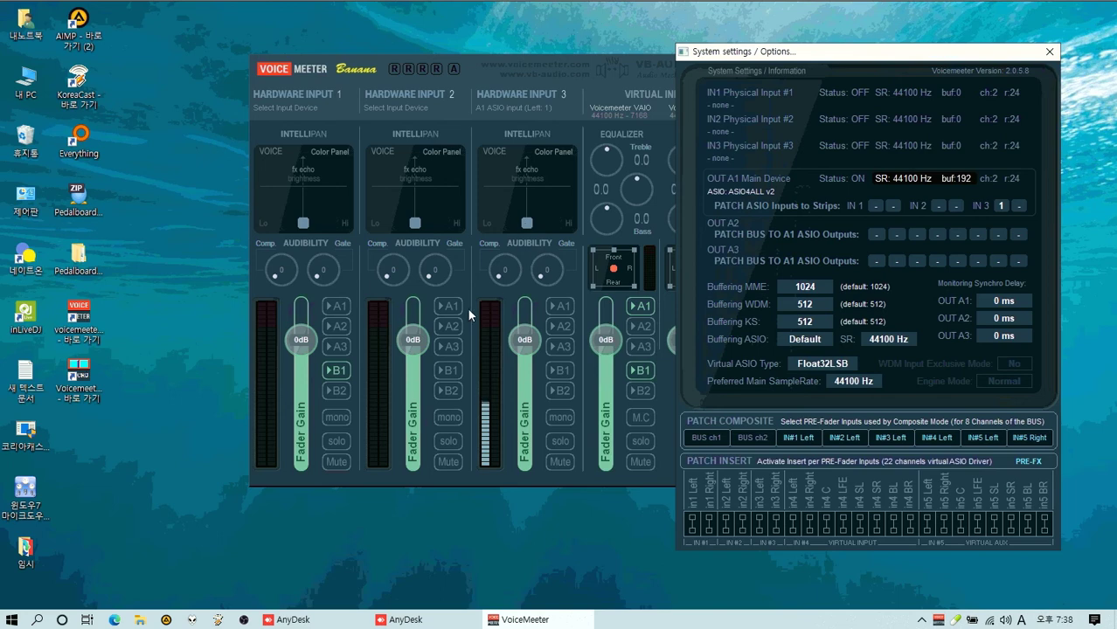
left_click(1001, 206)
left_click(1002, 206)
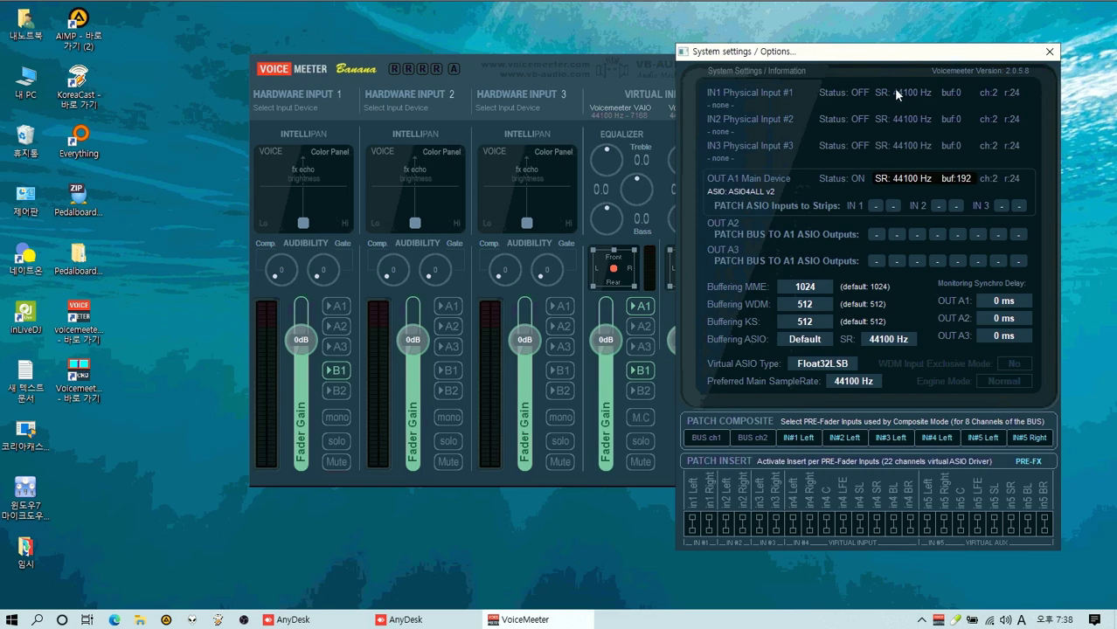
Shift the system settings window slightly and patch ASIO input 1 to both channels of IN 1
left_click_drag(903, 58, 883, 78)
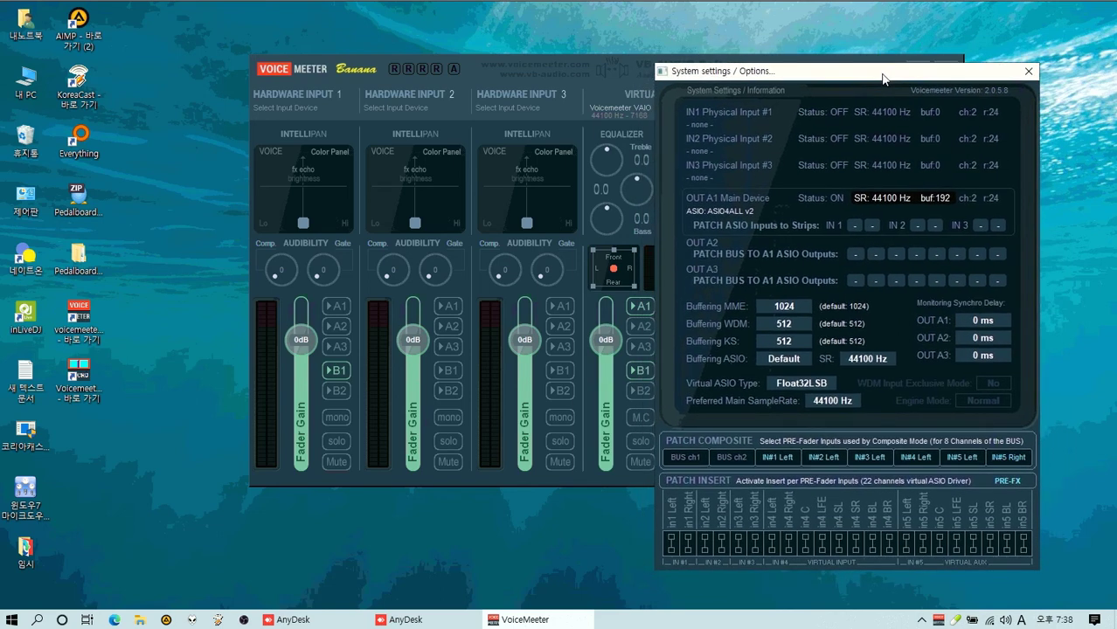
left_click(856, 225)
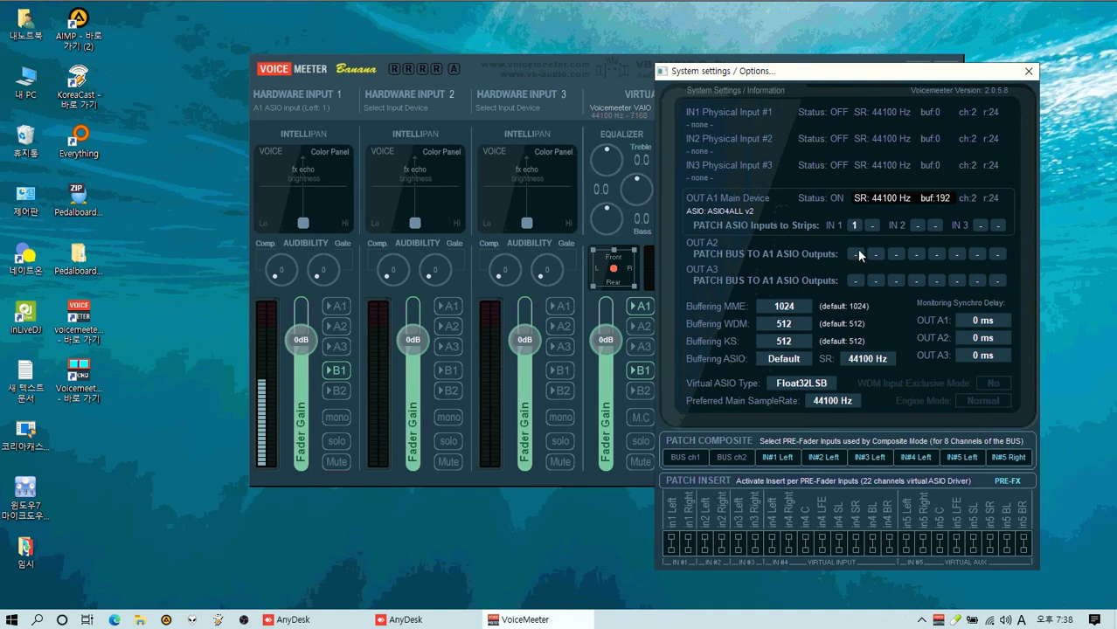
left_click(871, 226)
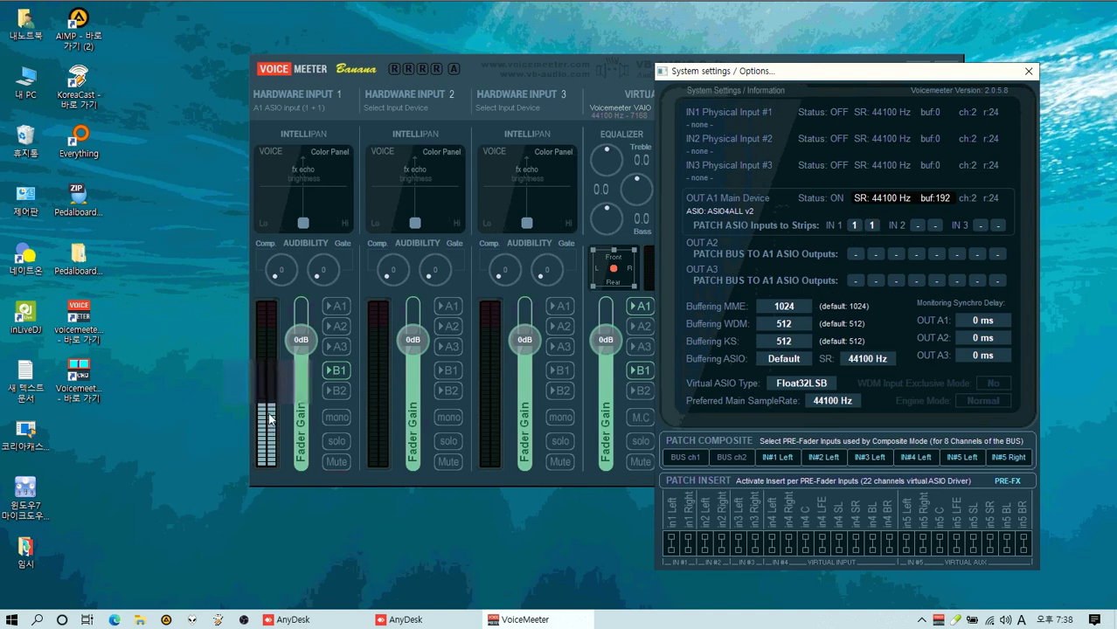
left_click(871, 225)
left_click(873, 226)
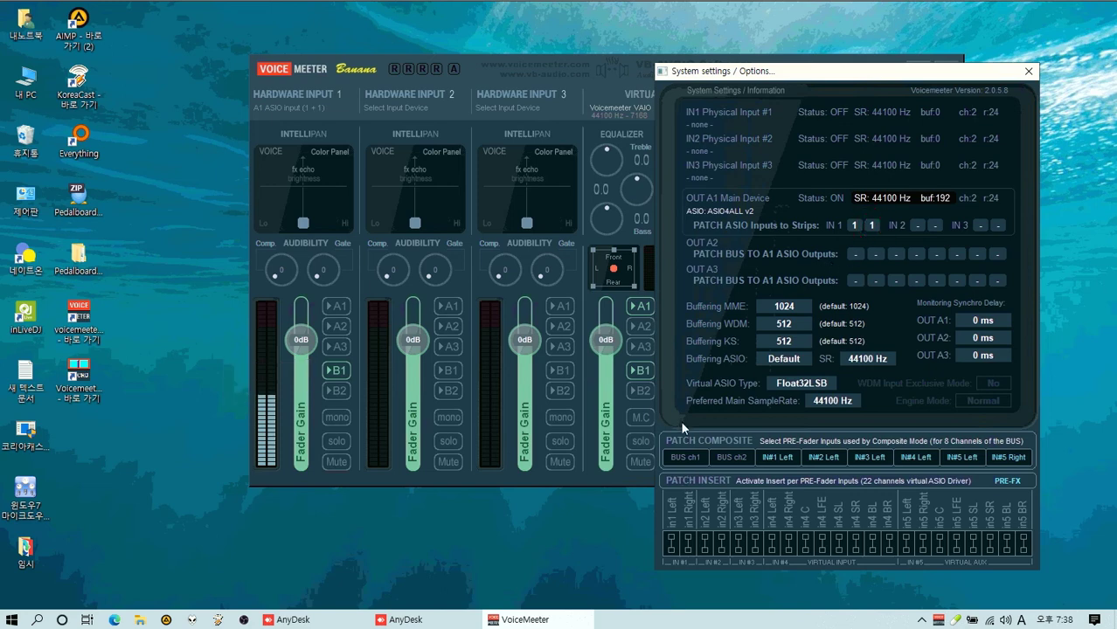
Move the settings window over the middle strips, clear both IN 1 patches and reassign ASIO input 1 to its first channel only
left_click_drag(862, 62, 586, 52)
left_click(596, 217)
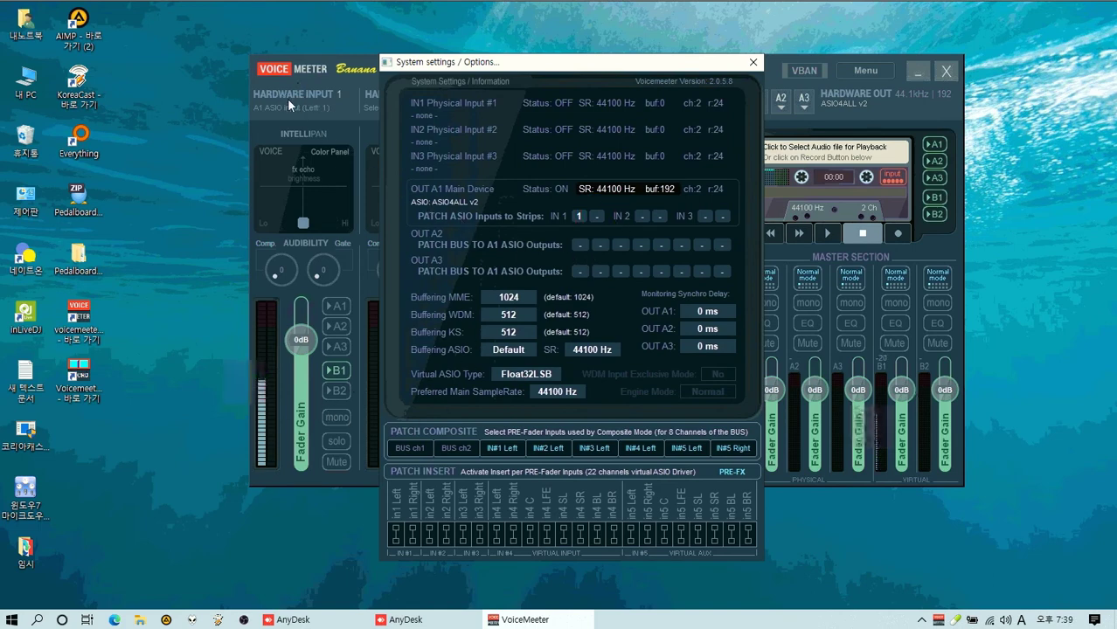
left_click(577, 216)
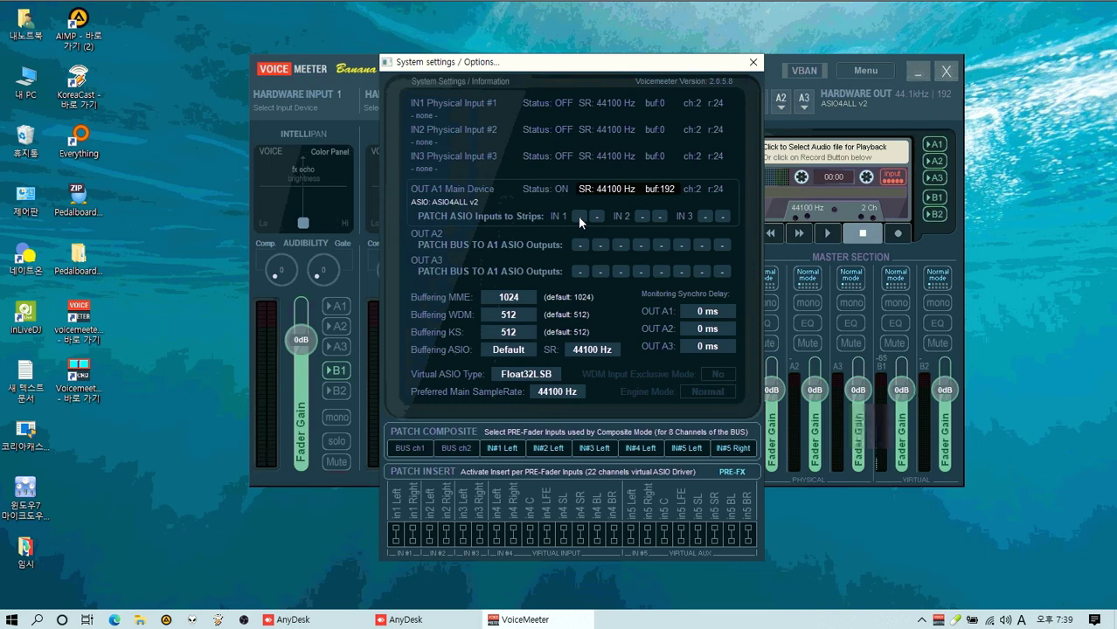
left_click(578, 216)
Switch mono on and off for Hardware Input 1 and patch ASIO input 1 to the second channel of IN 1
left_click(334, 417)
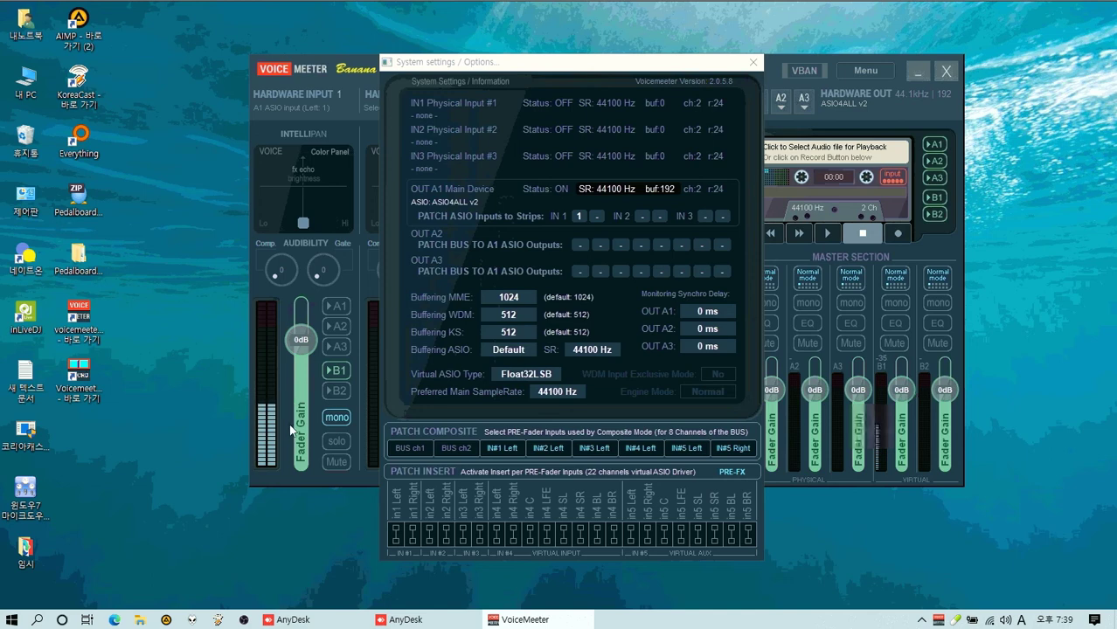
left_click(338, 417)
left_click(596, 216)
left_click(596, 216)
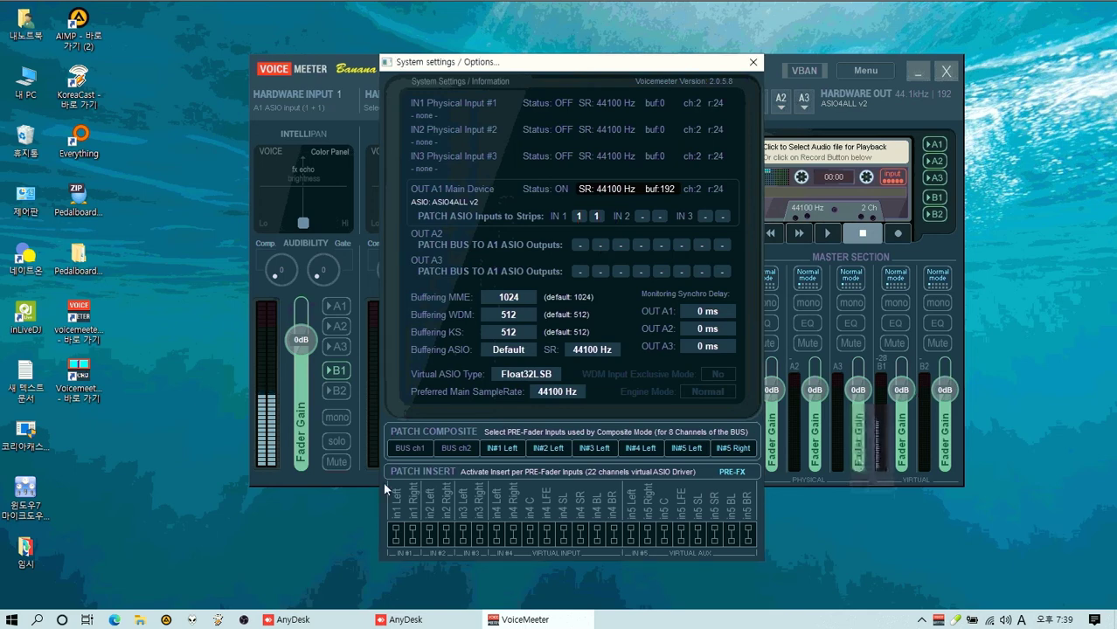
Toggle Hardware Input 1's mono mode repeatedly, leaving it off, and clear and restore ASIO input 1 on IN 1's second channel
left_click(337, 418)
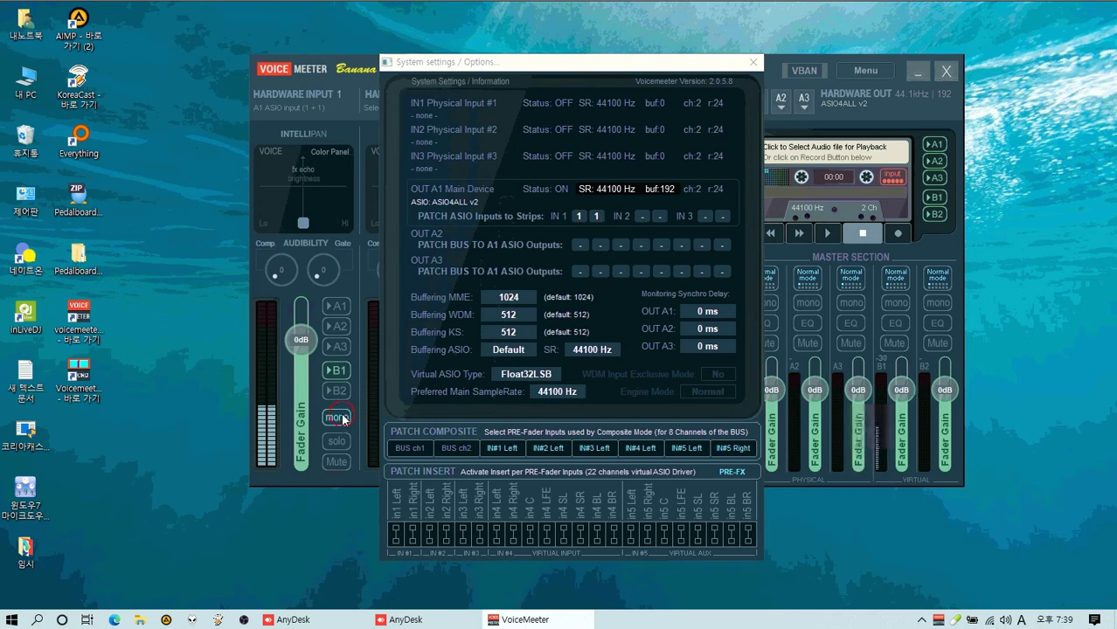
left_click(342, 419)
left_click(343, 419)
left_click(343, 418)
left_click(342, 419)
left_click(342, 418)
left_click(597, 218)
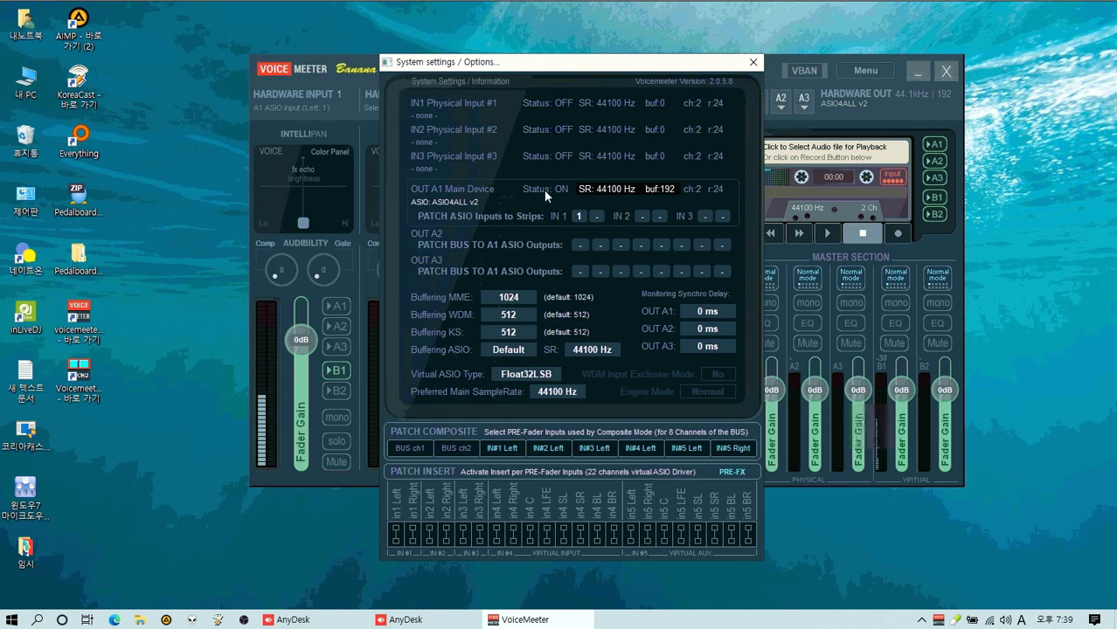
left_click(596, 217)
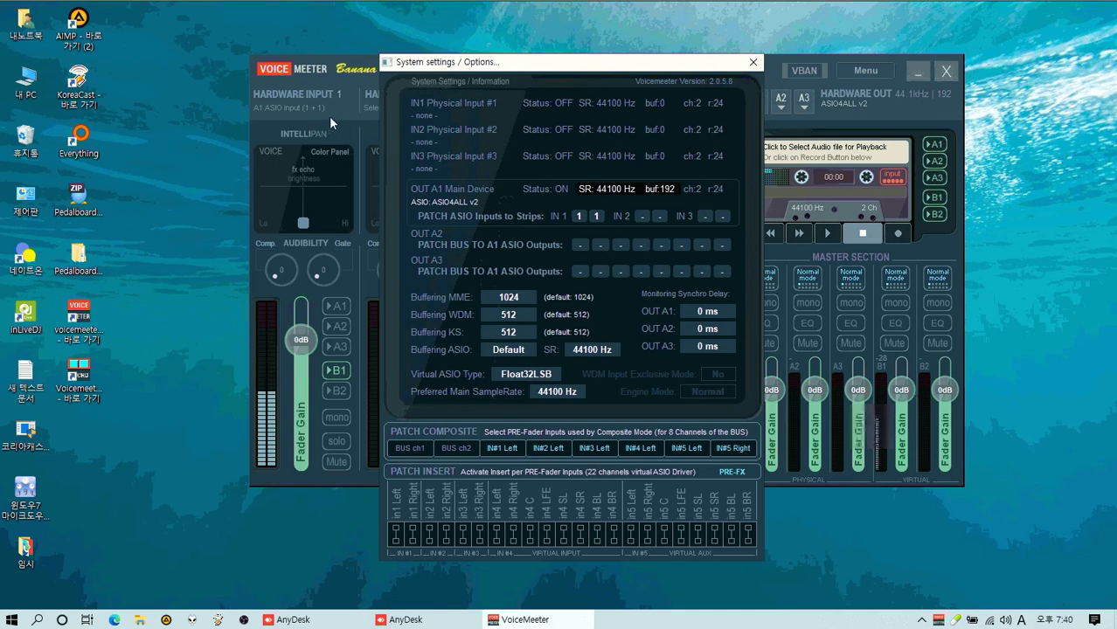
Patch ASIO input 2 to the second channel of IN 1 and close the system settings
left_click(597, 217)
left_click(595, 217)
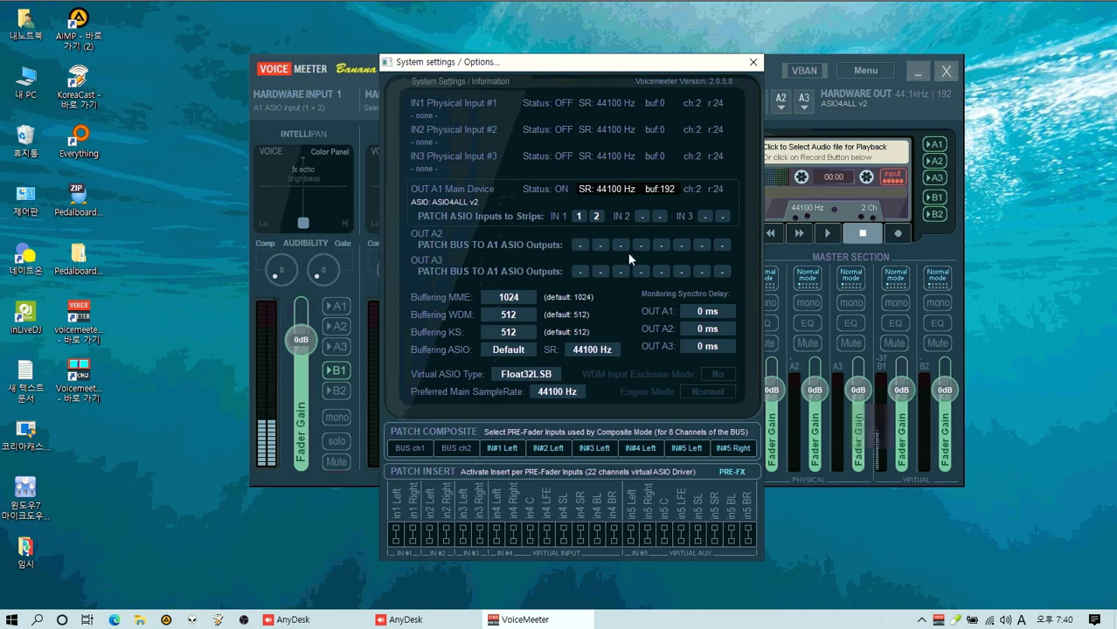
left_click_drag(592, 66, 900, 56)
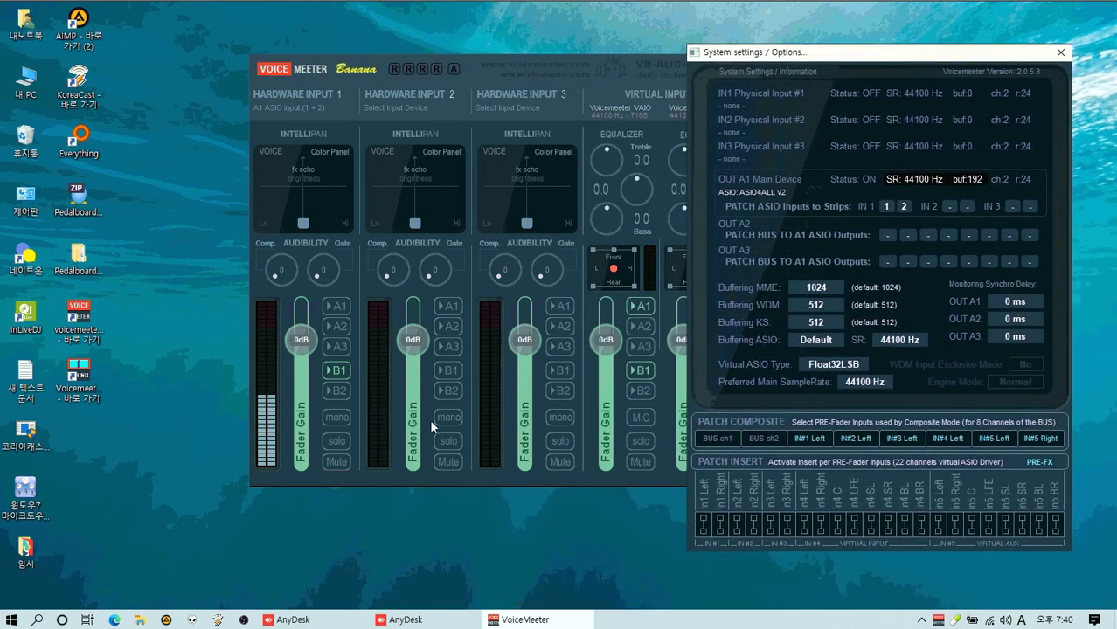
left_click(1060, 51)
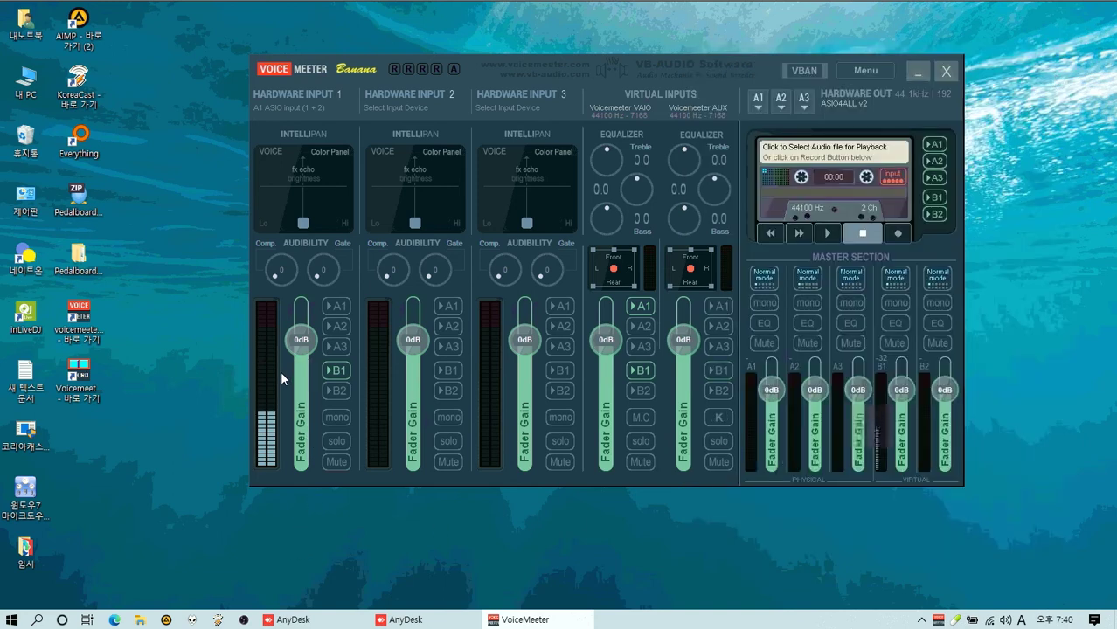
Try the Realtek 마이크 on Hardware Input 1 as WDM, MME and WDM again, and remove the device selection
left_click(292, 108)
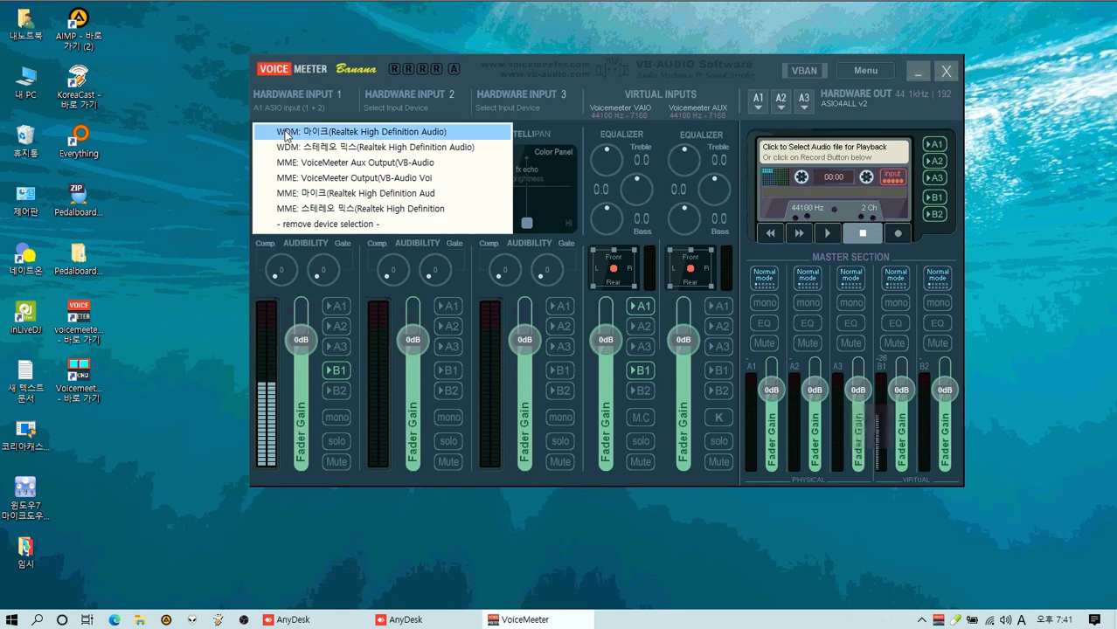
left_click(286, 131)
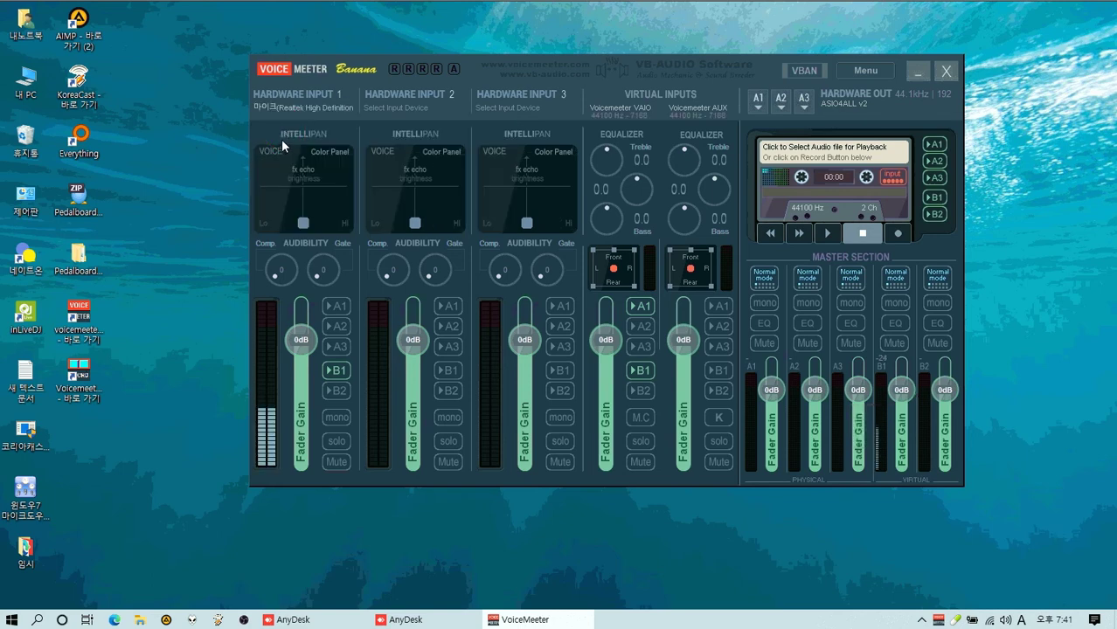
left_click(293, 106)
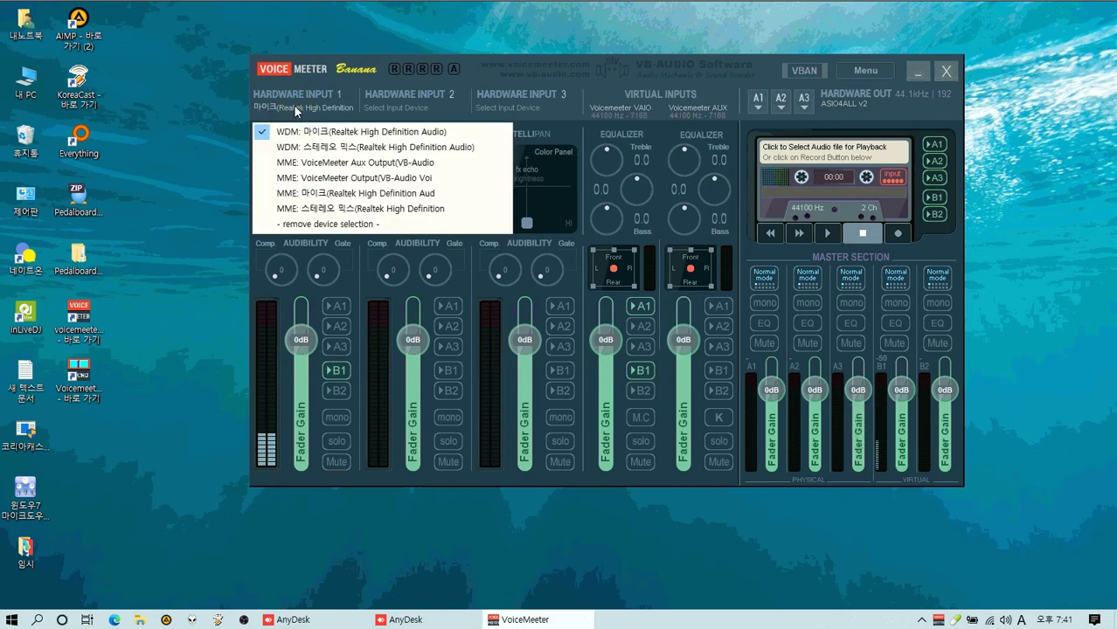
left_click(288, 193)
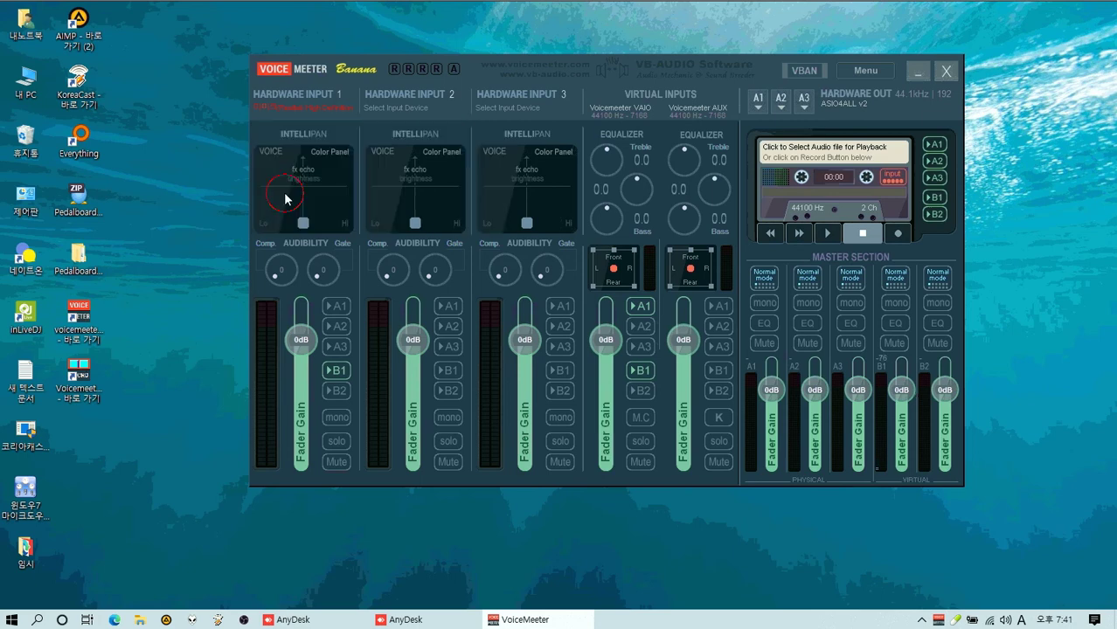
left_click(315, 107)
left_click(317, 131)
left_click(223, 337)
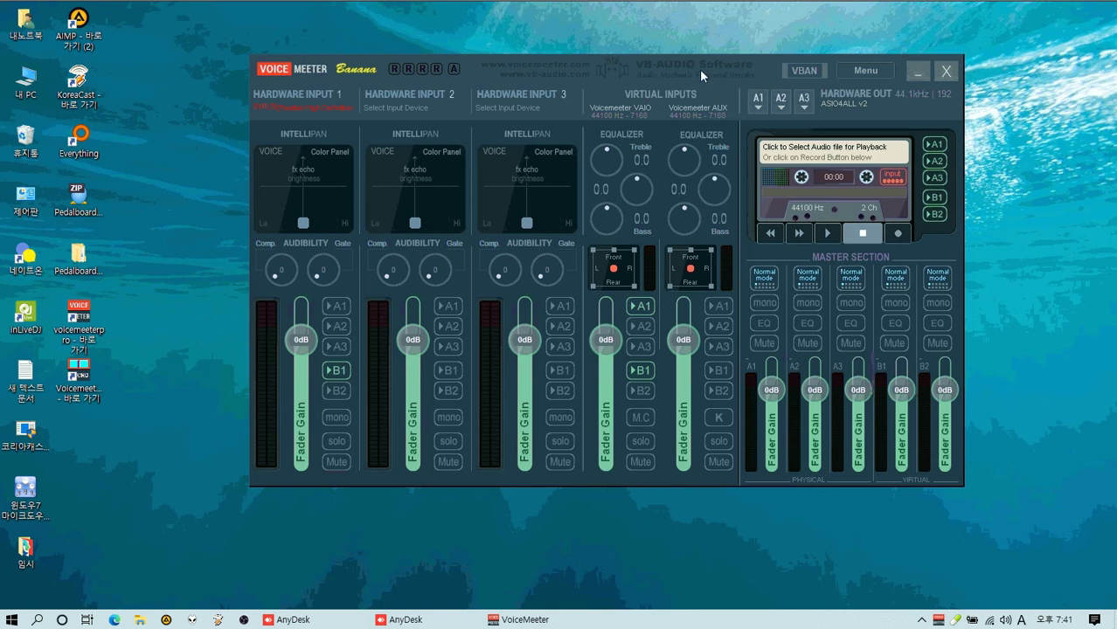
left_click(672, 77)
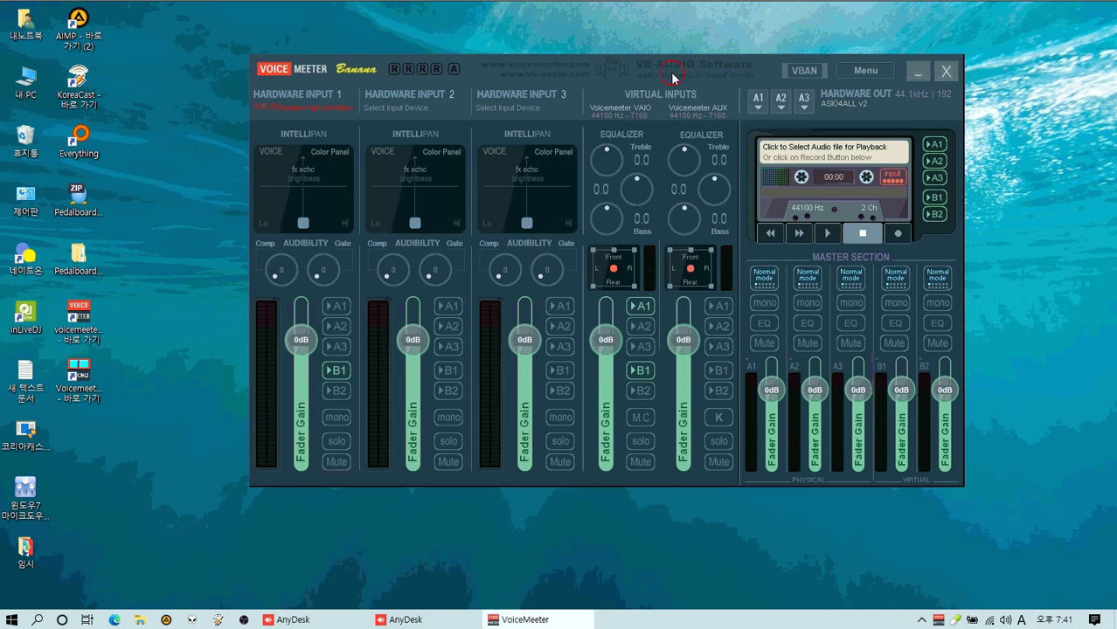
left_click(316, 90)
left_click(304, 224)
Assign the MME Realtek 마이크 device to Hardware Input 1 and remove the device selection
left_click(295, 94)
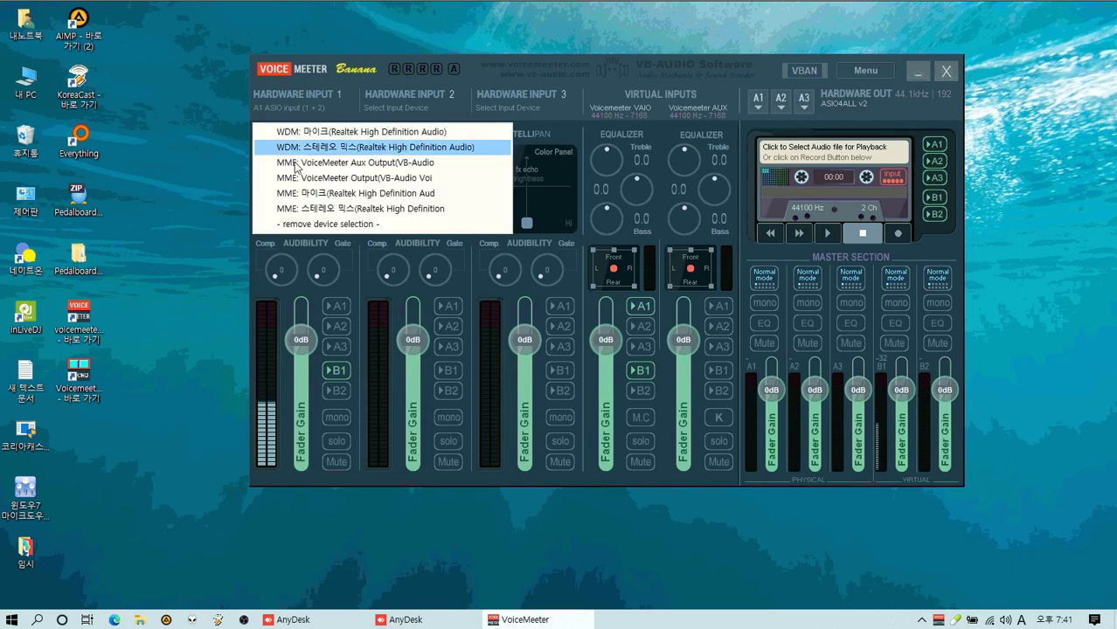
left_click(302, 193)
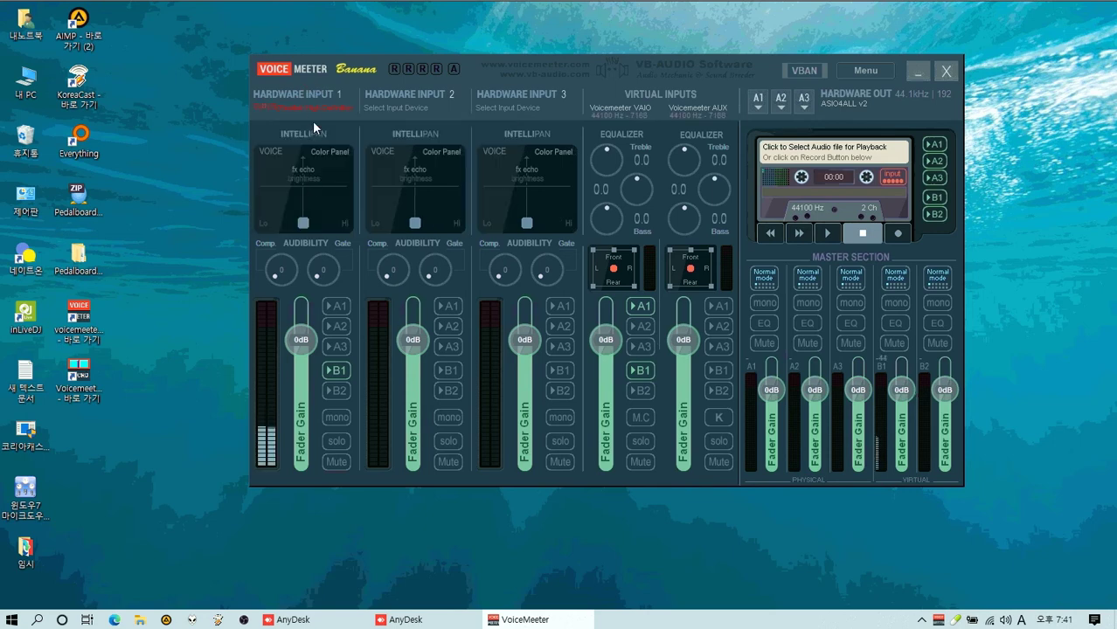
left_click(308, 105)
left_click(302, 222)
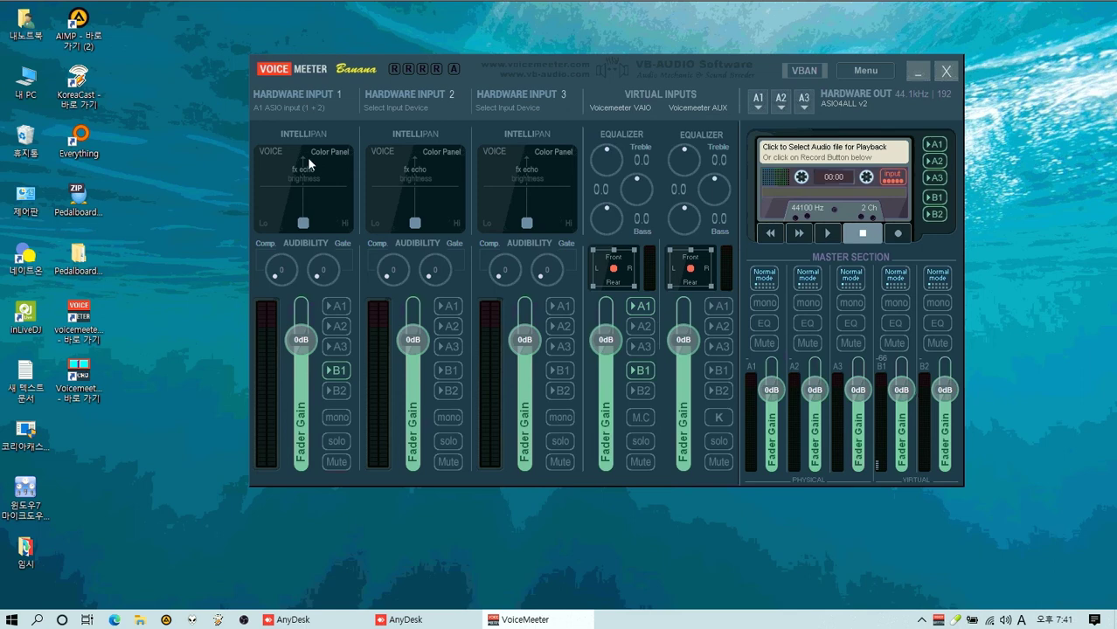
Assign the WDM Realtek 마이크 device to Hardware Input 1, check its device list and remove the device selection
left_click(302, 104)
left_click(296, 130)
left_click(306, 103)
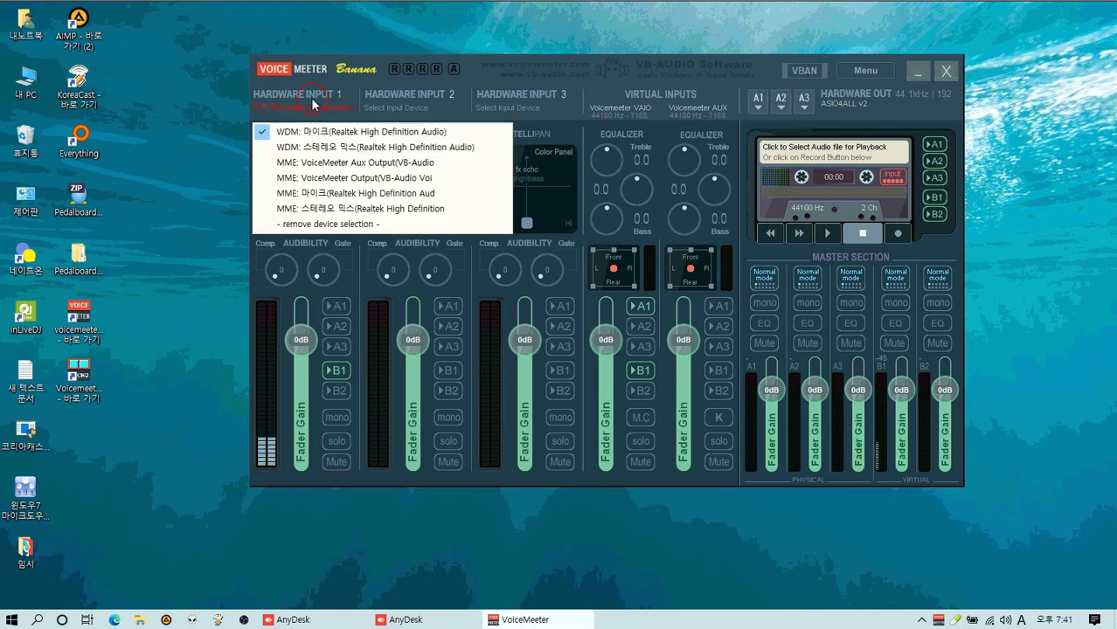
left_click(571, 34)
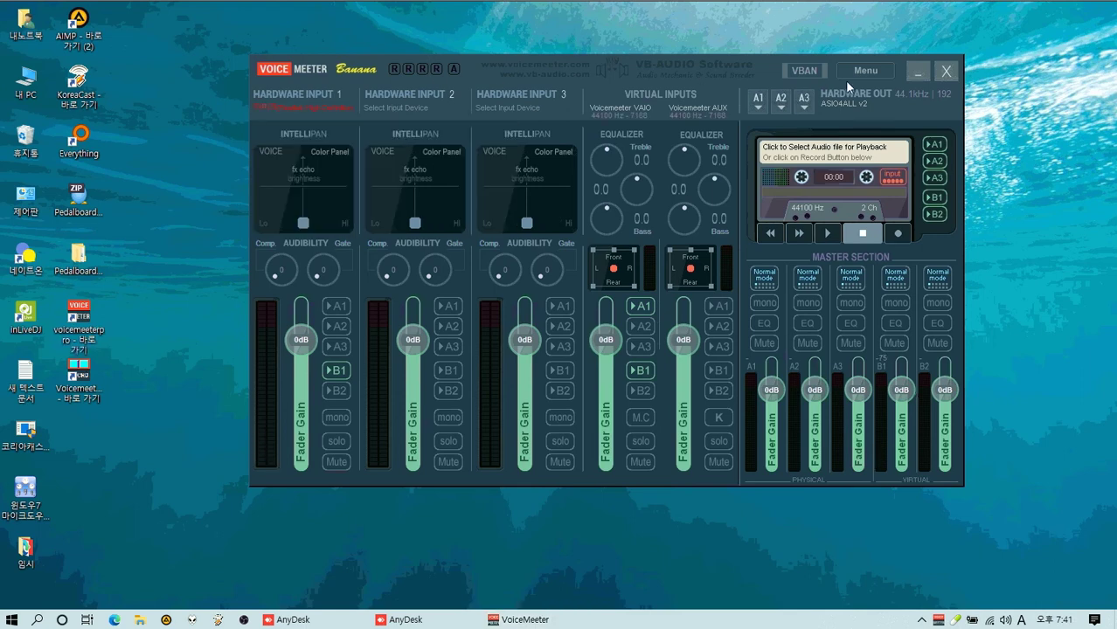
left_click(360, 109)
left_click(349, 221)
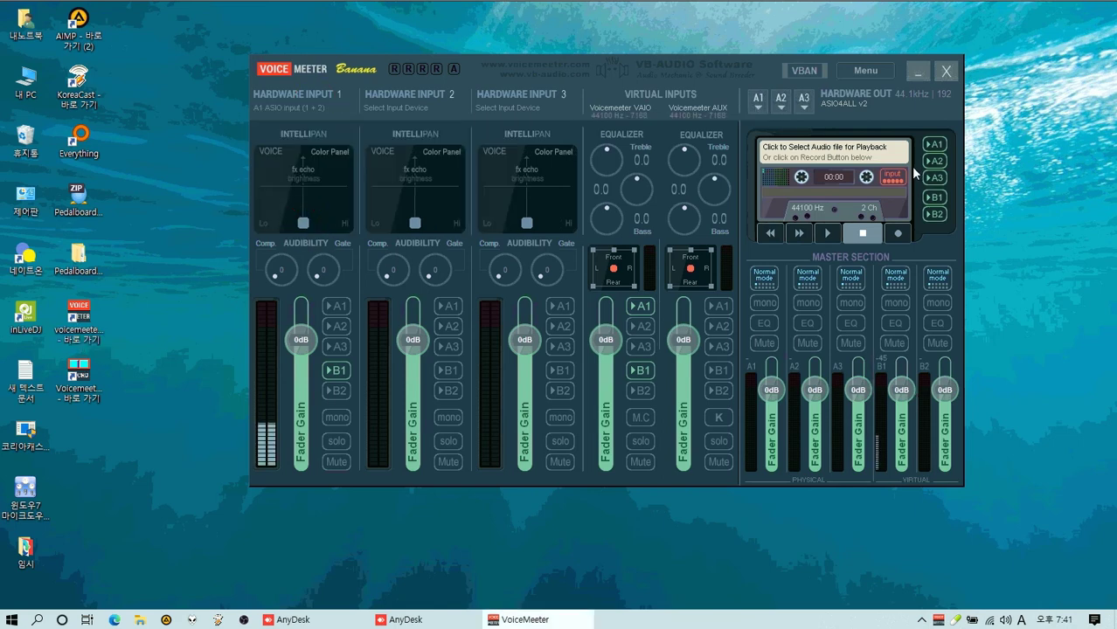
Shut down Voicemeeter completely, relaunch it from the desktop and dismiss the installation warning
left_click(943, 71)
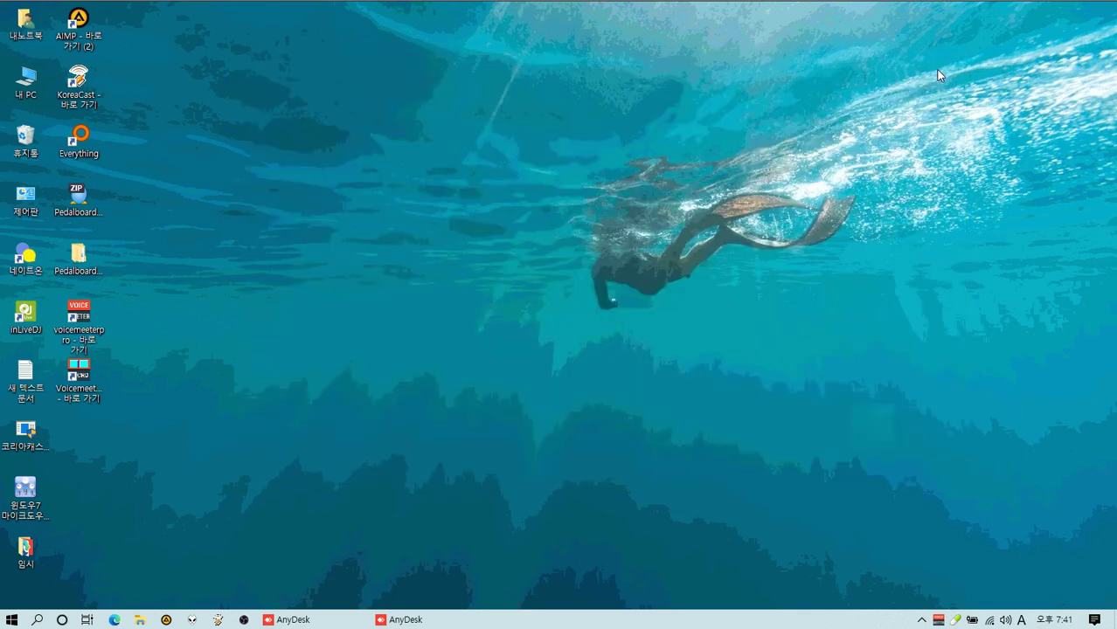
right_click(938, 619)
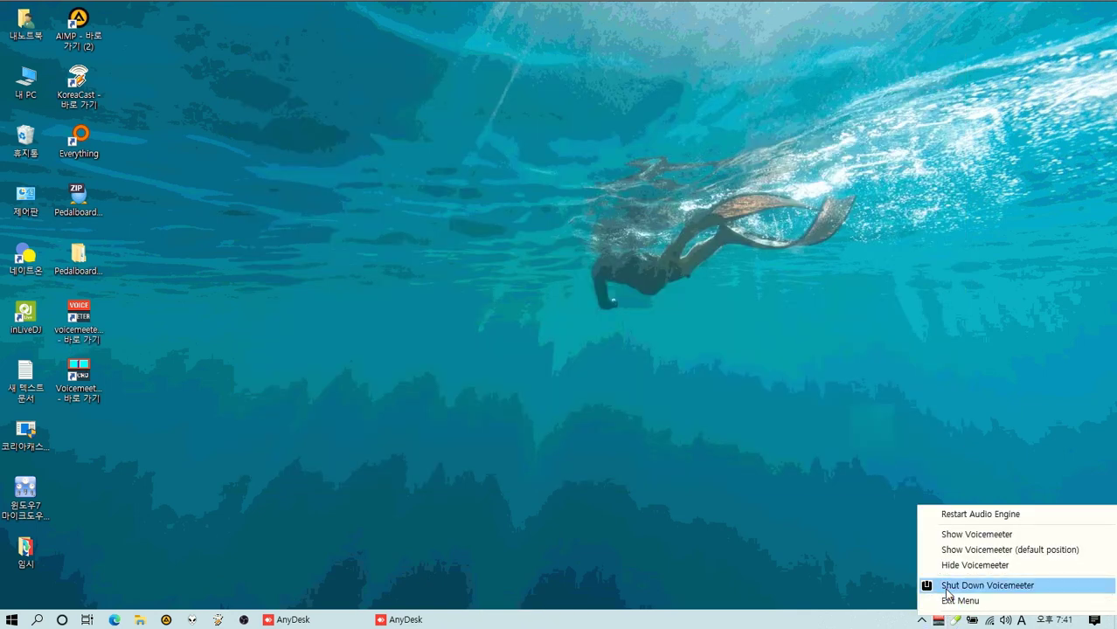
left_click(946, 588)
double_click(80, 319)
left_click(648, 382)
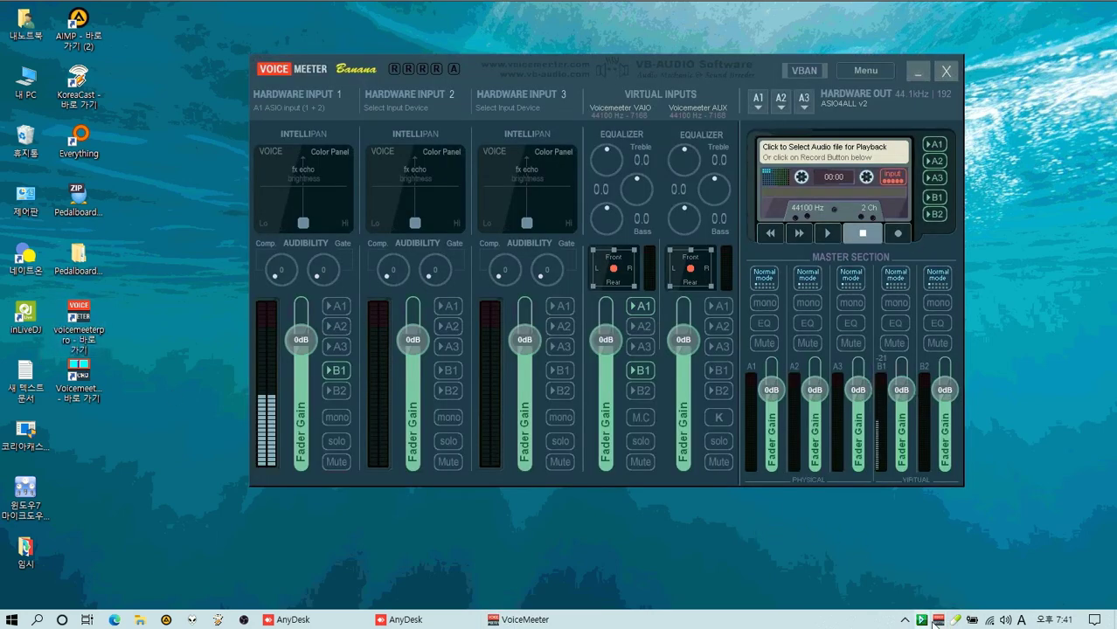
Repeat the full Voicemeeter shutdown and relaunch, acknowledging the driver installation warning
left_click(946, 71)
right_click(937, 620)
left_click(962, 597)
right_click(937, 620)
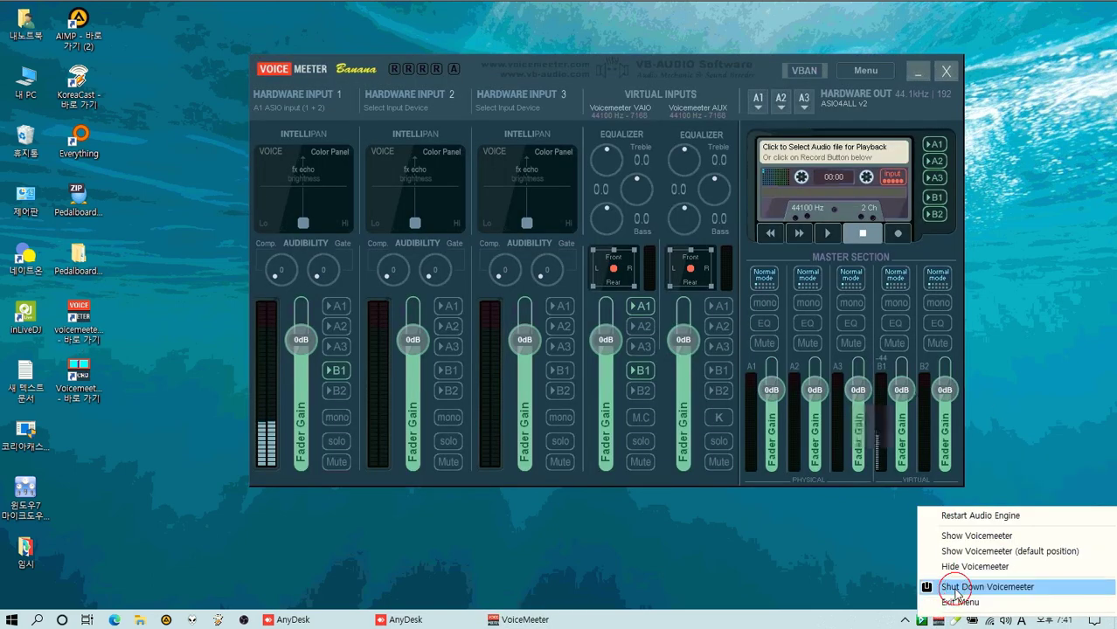
left_click(987, 586)
double_click(77, 325)
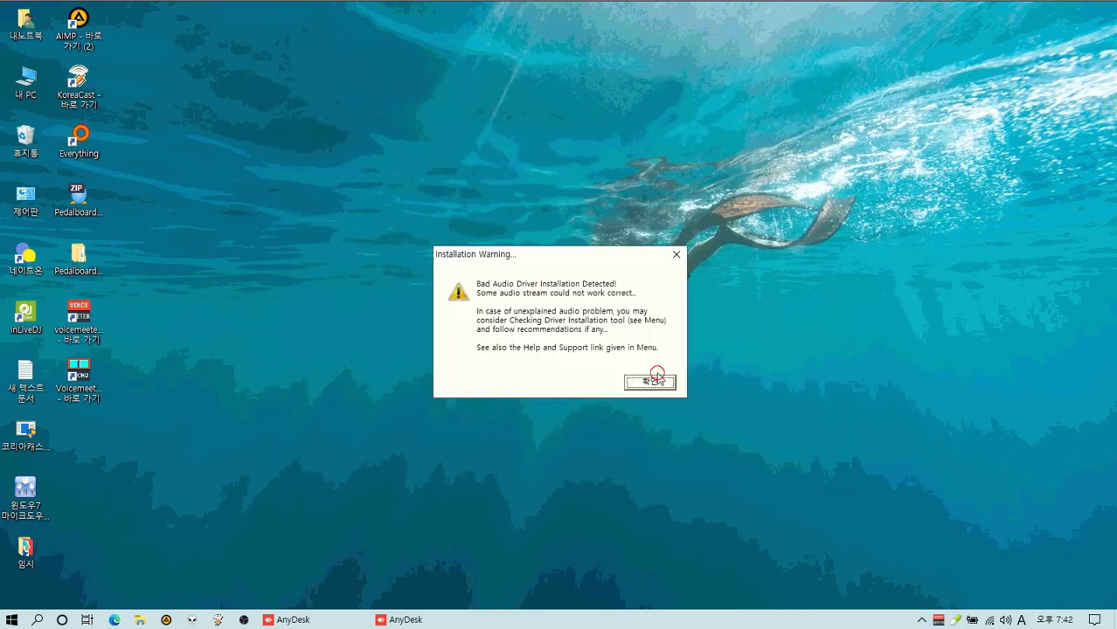
left_click(654, 381)
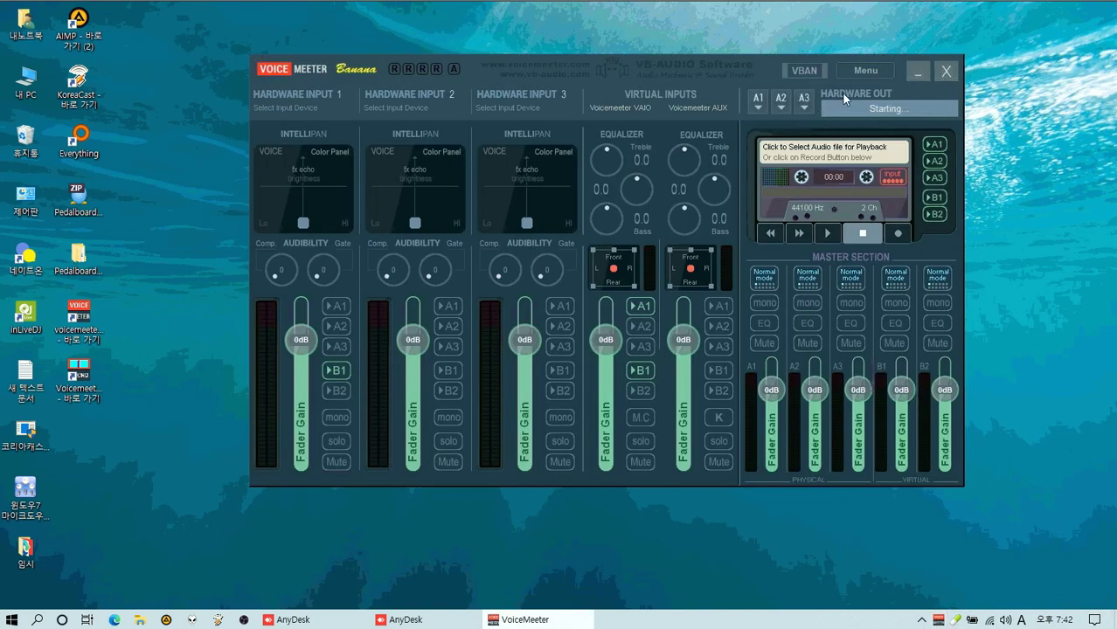
Check the device selected for output A1 and review the IN 1 ASIO patches in the system settings
left_click(757, 99)
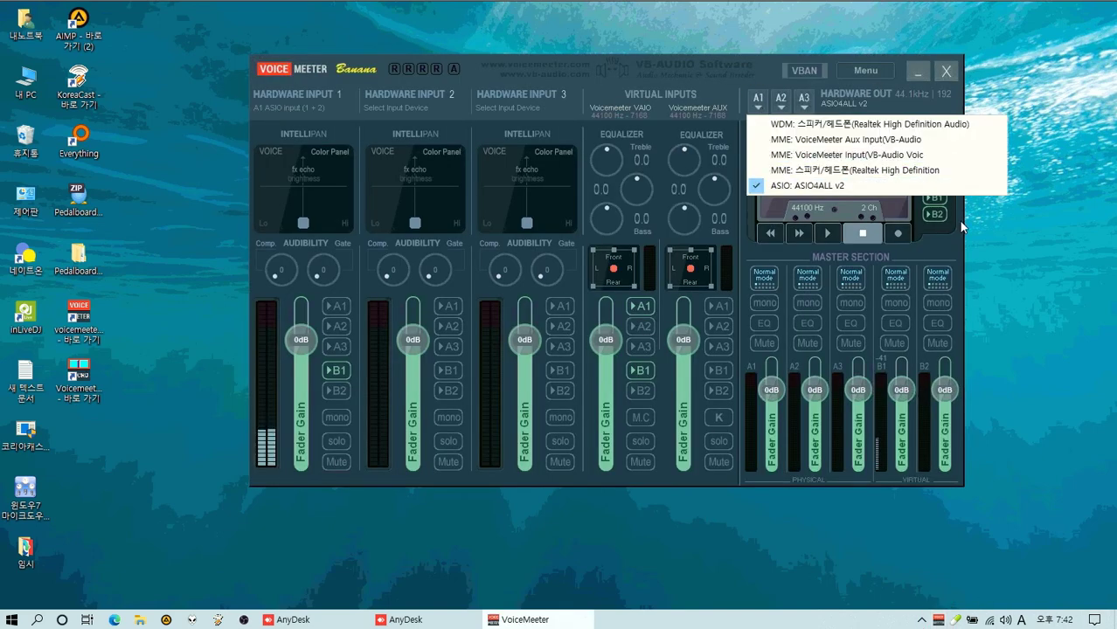
left_click(1039, 309)
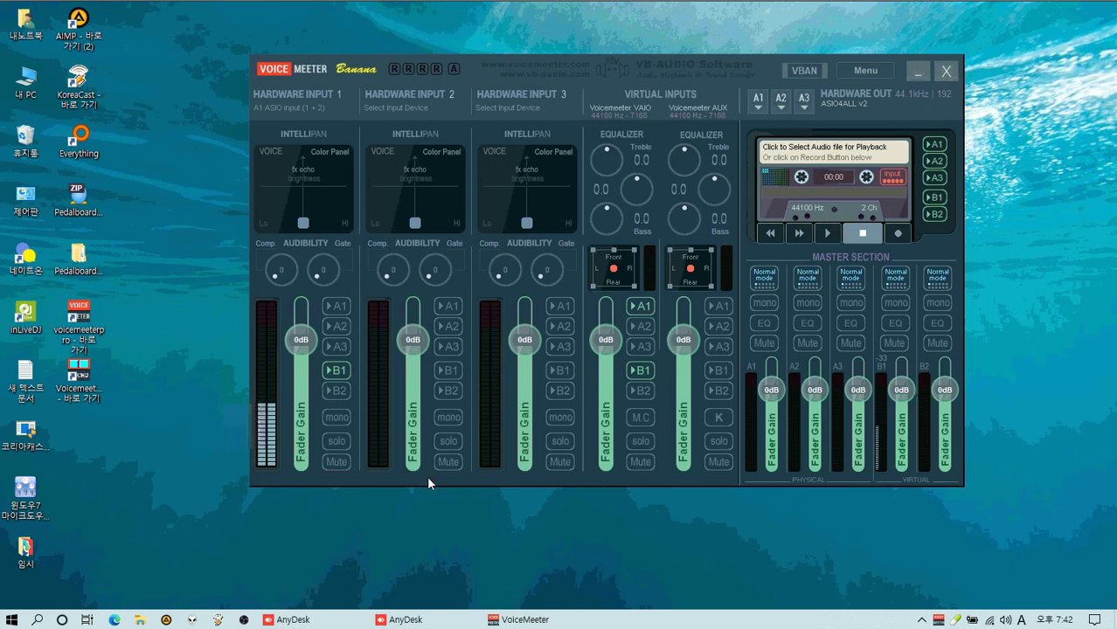
left_click(867, 70)
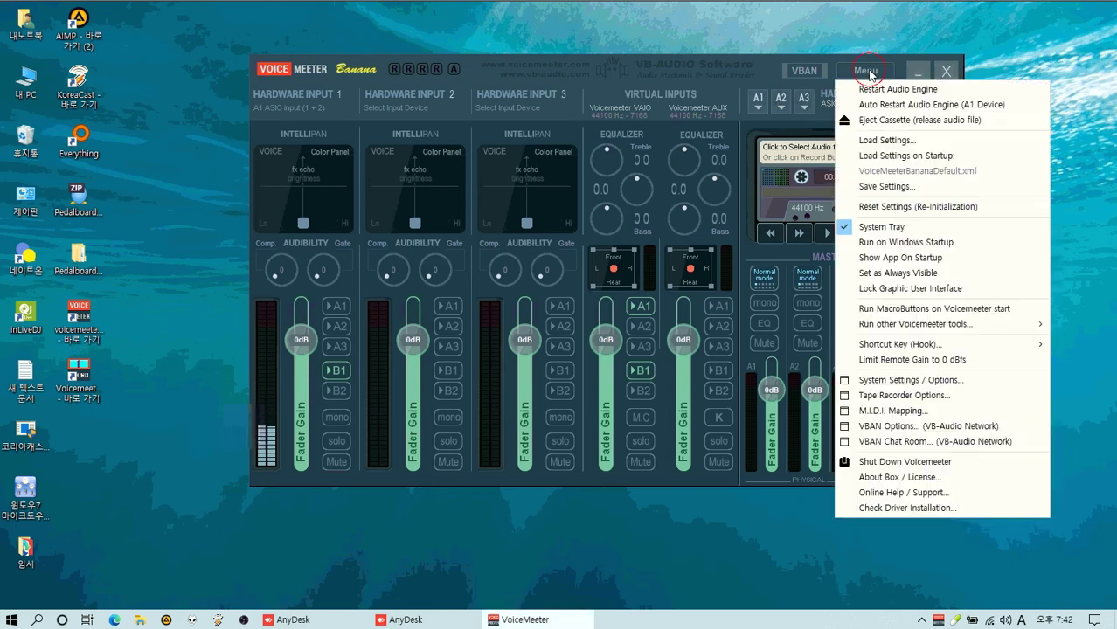
left_click(903, 385)
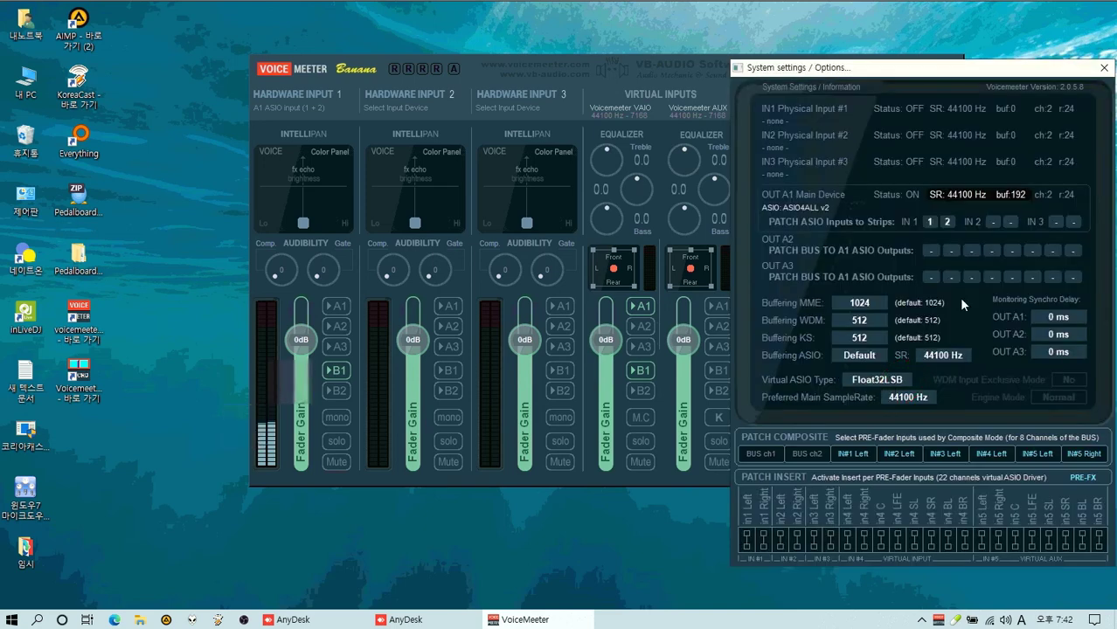
left_click_drag(948, 76, 837, 61)
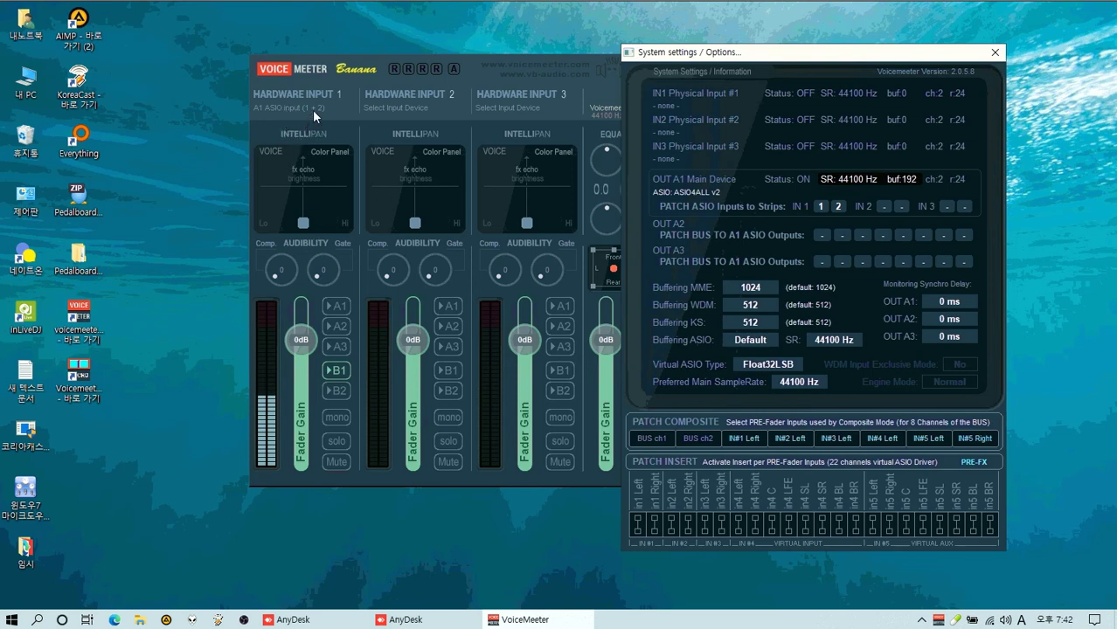
left_click(995, 52)
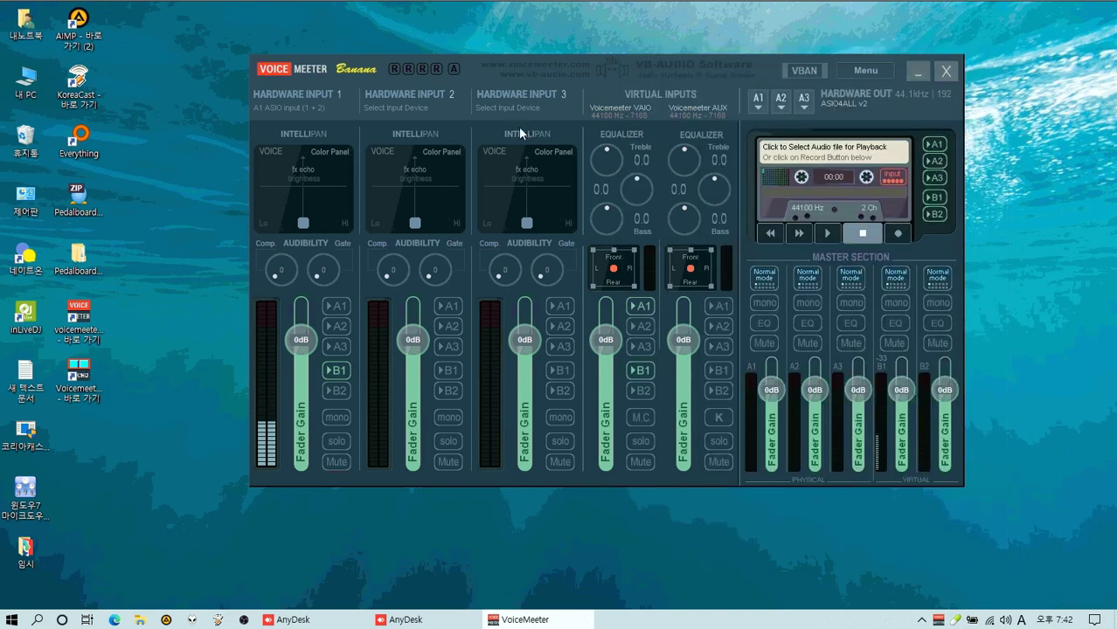
Select WDM: 마이크(Realtek High Definition Audio) for Hardware Input 1 and remove that device selection again
left_click(307, 103)
left_click(302, 131)
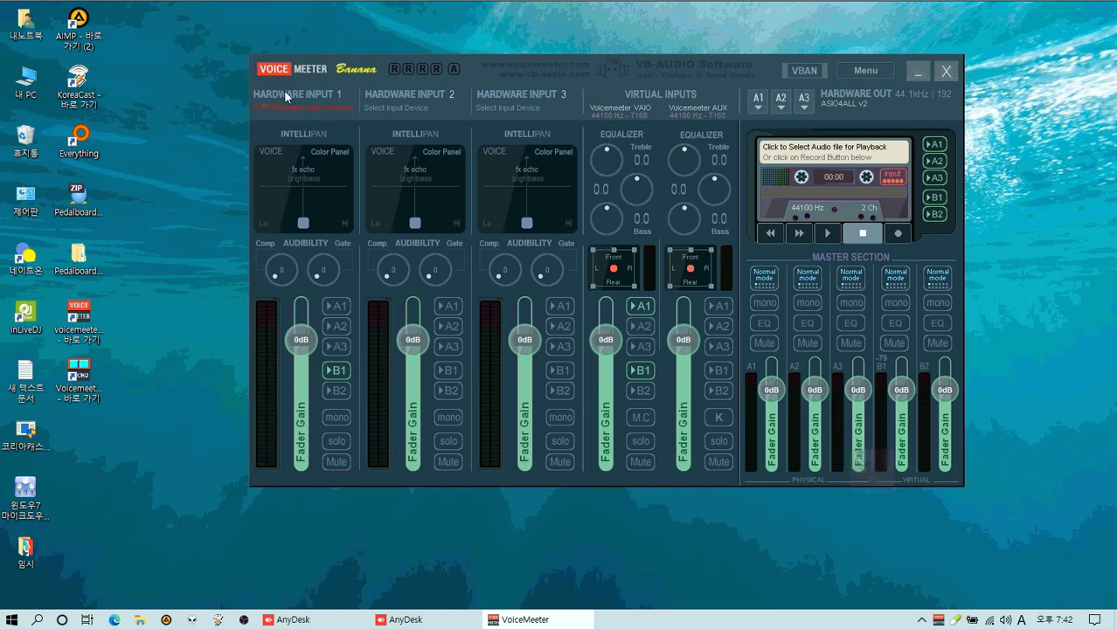
left_click(866, 71)
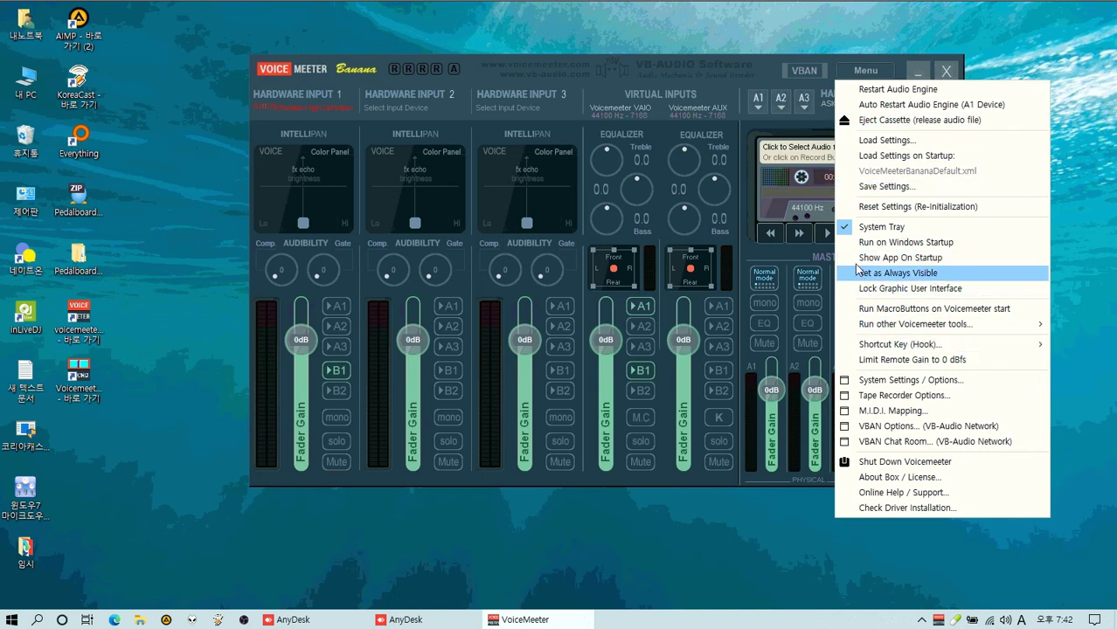
left_click(300, 113)
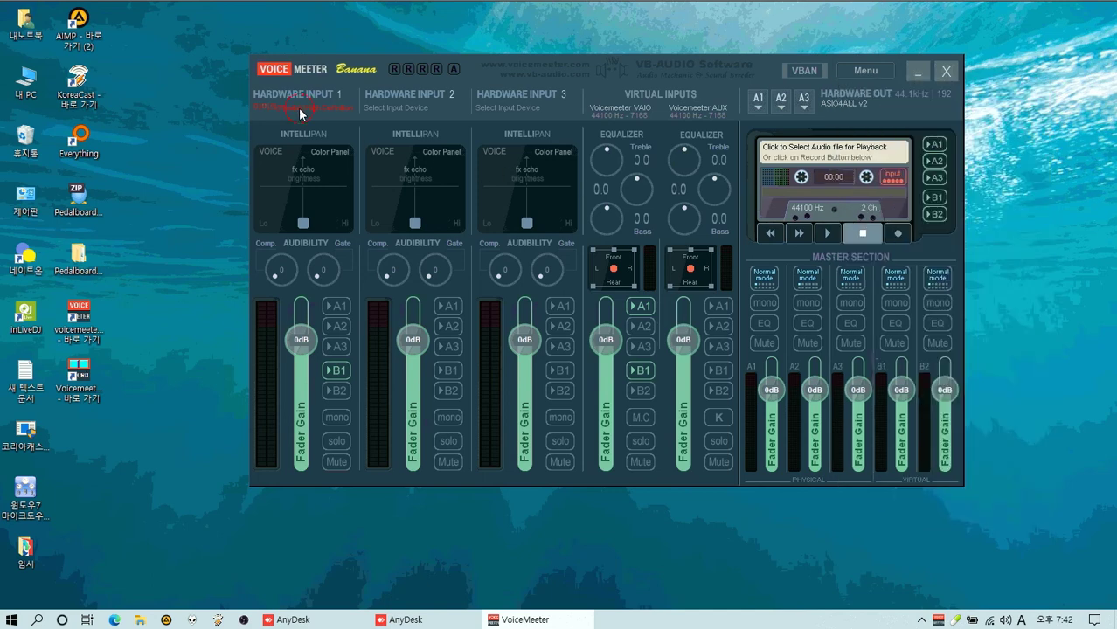
left_click(300, 108)
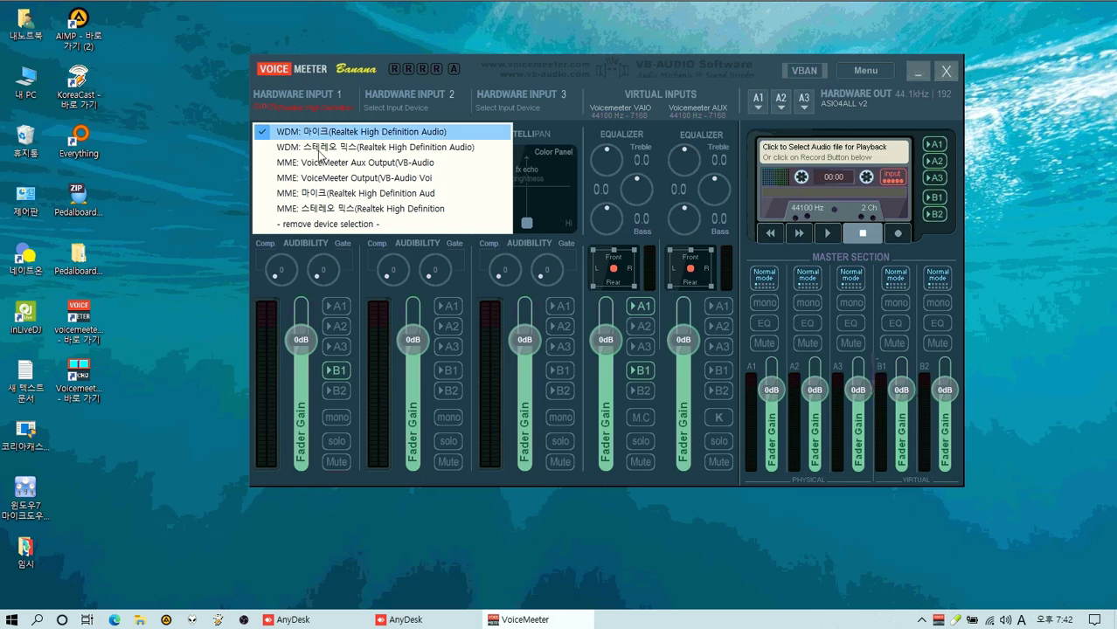
left_click(324, 224)
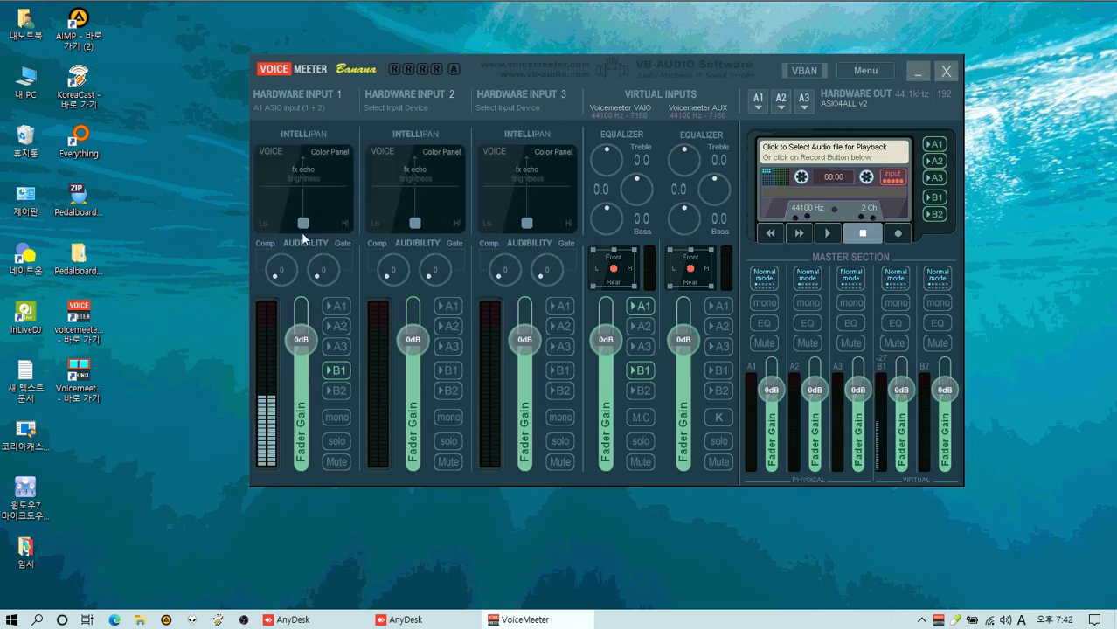
Open the system settings and position the window clear of the three hardware input strips
left_click(866, 70)
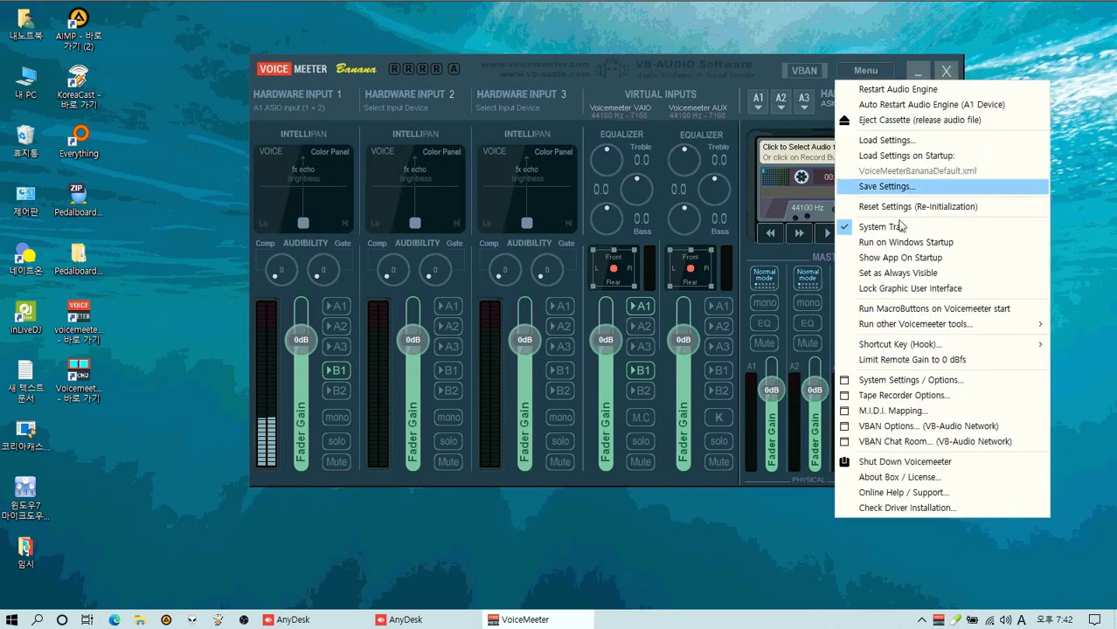
left_click(918, 381)
left_click_drag(932, 74, 754, 62)
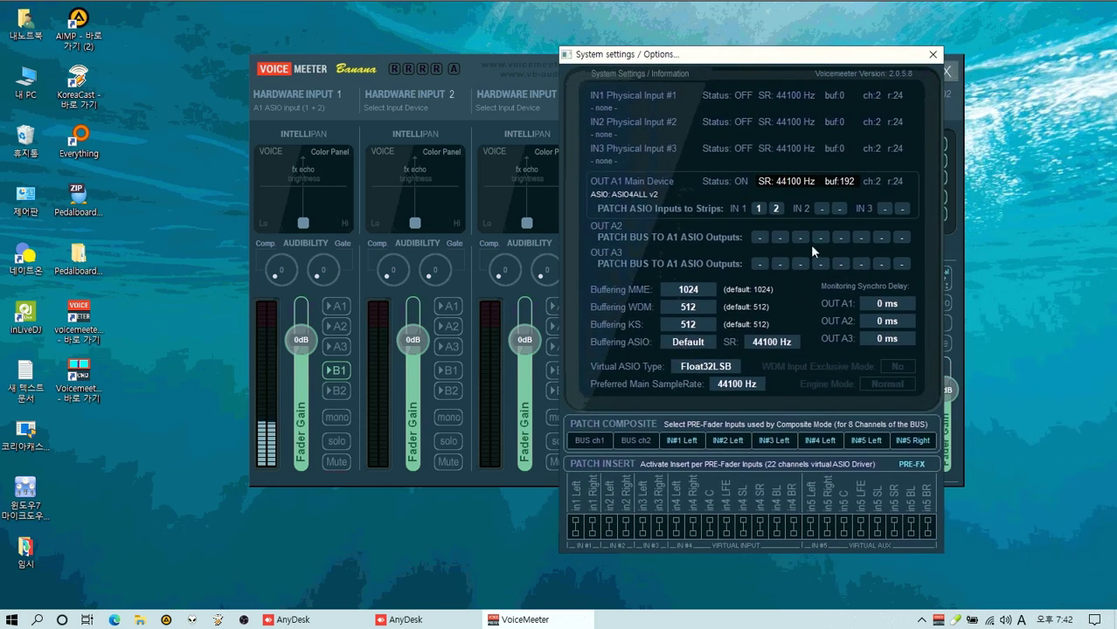
left_click_drag(787, 55, 908, 49)
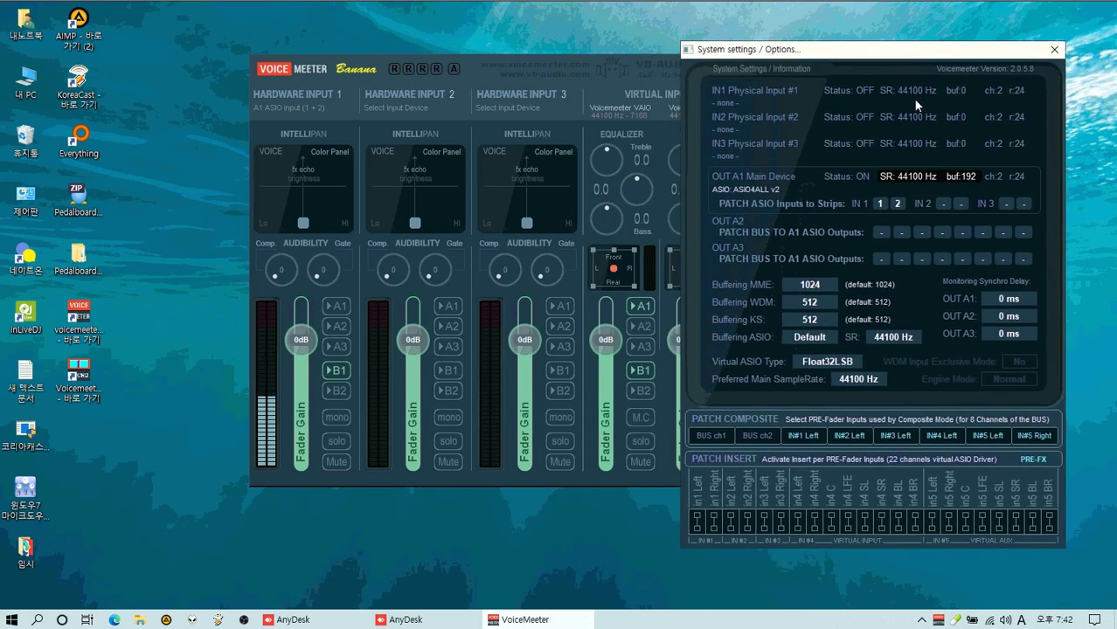
Patch ASIO input 1 to both IN 2 channels and clear the two IN 1 patches
left_click(943, 203)
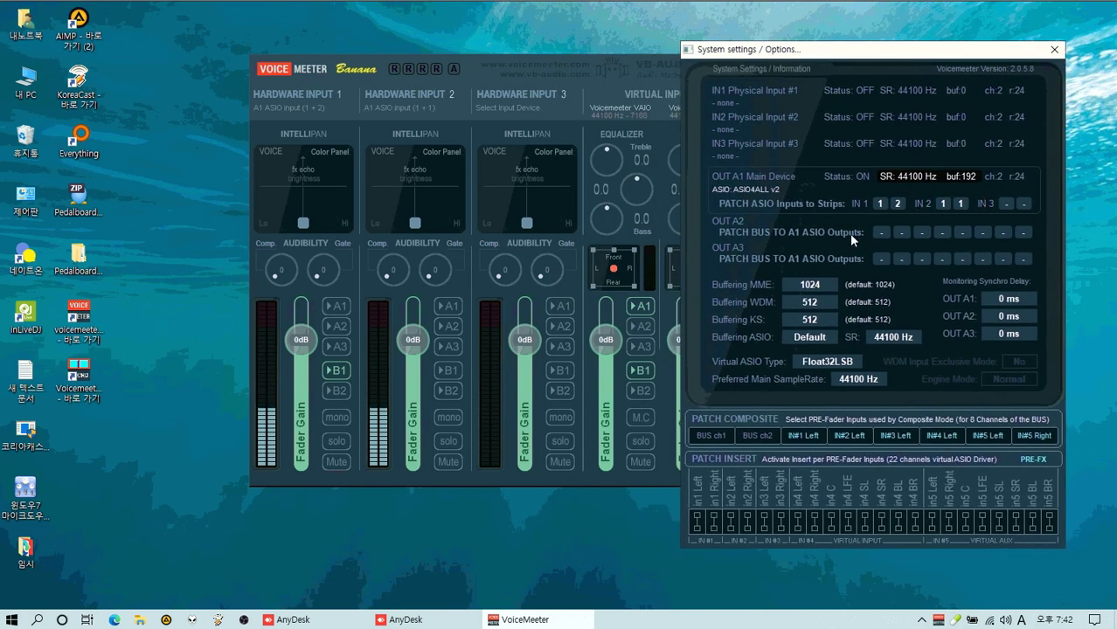
left_click(896, 204)
left_click(881, 203)
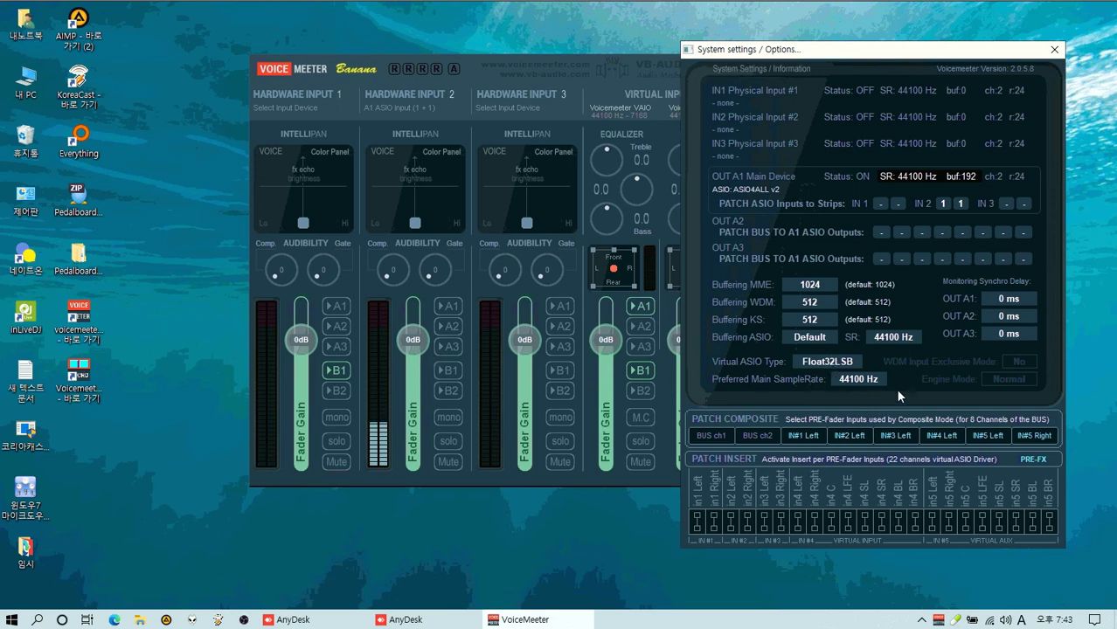
Move the system settings window clear of the master section and review the A1 device's ASIO4ALL panel and the ASIO sample rate options
left_click_drag(882, 55, 213, 55)
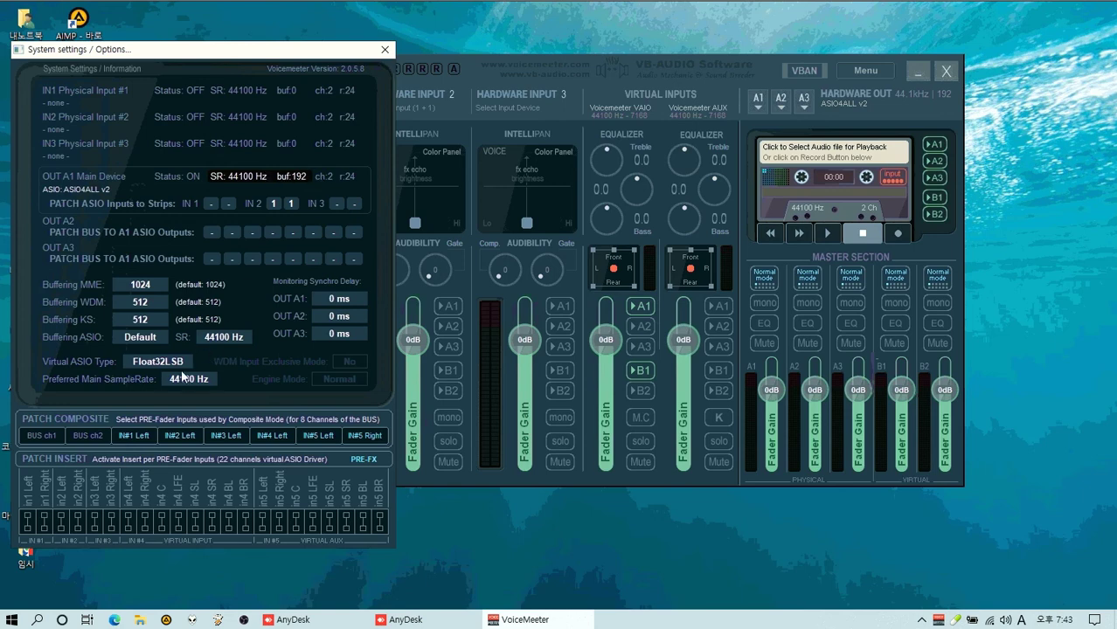
left_click(82, 194)
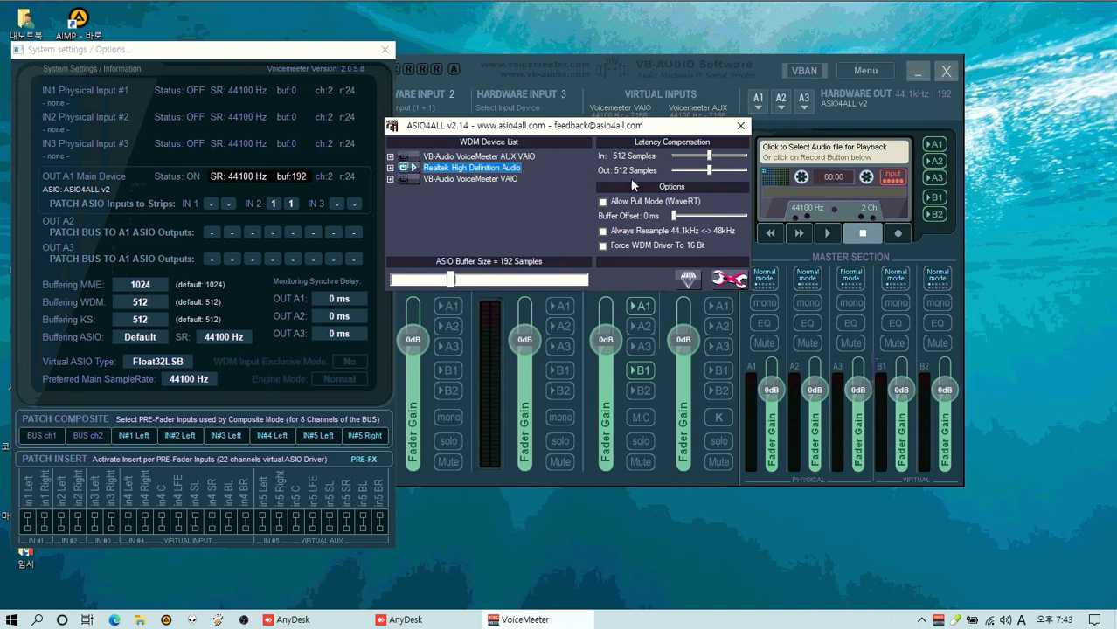
left_click(741, 125)
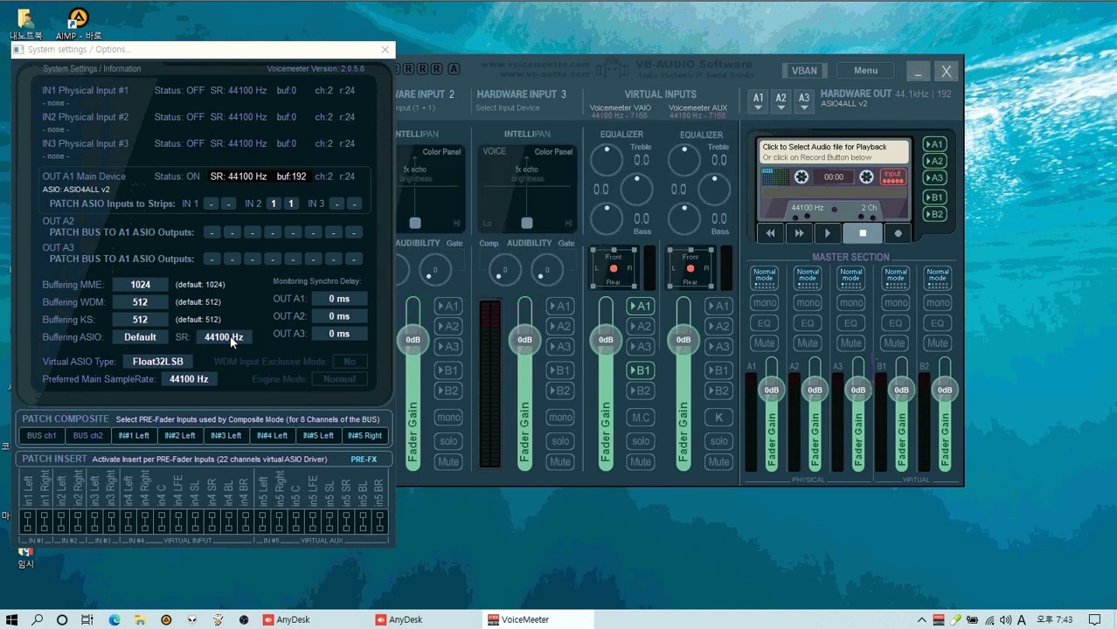
left_click(231, 339)
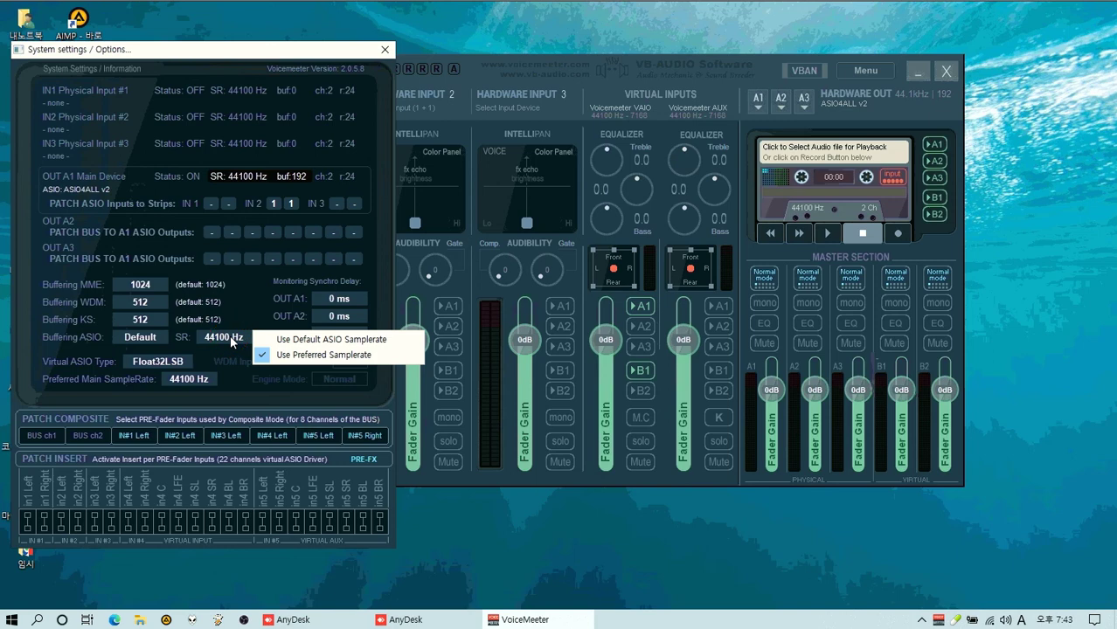
left_click(258, 404)
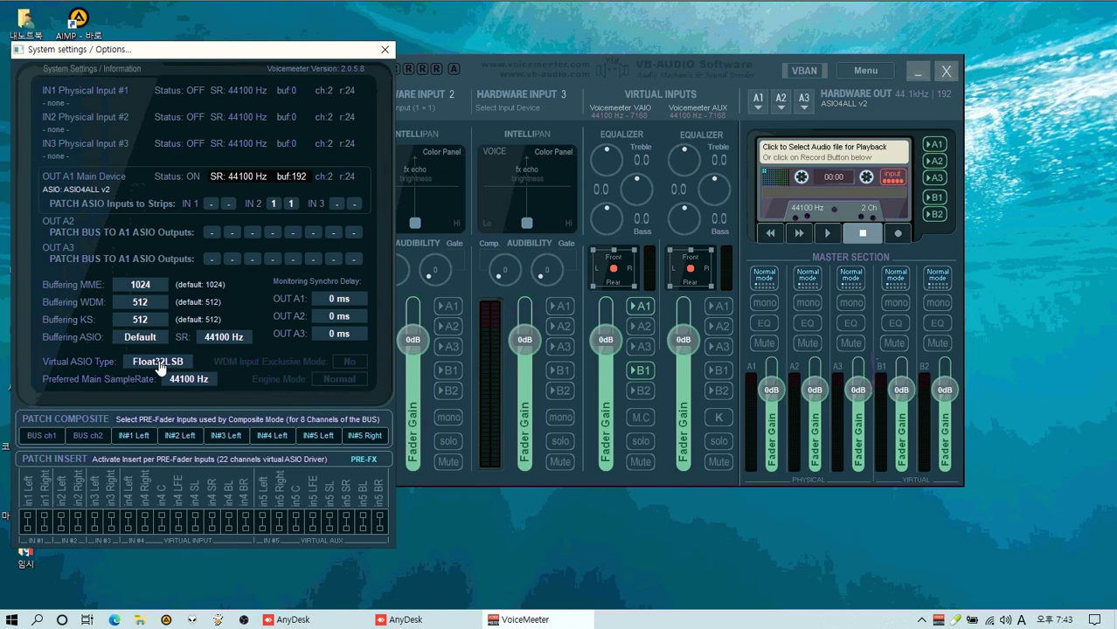
Switch the Virtual ASIO Type to Int32LSB and back to Float32LSB twice, acknowledging each restart notice
left_click(160, 363)
left_click(220, 383)
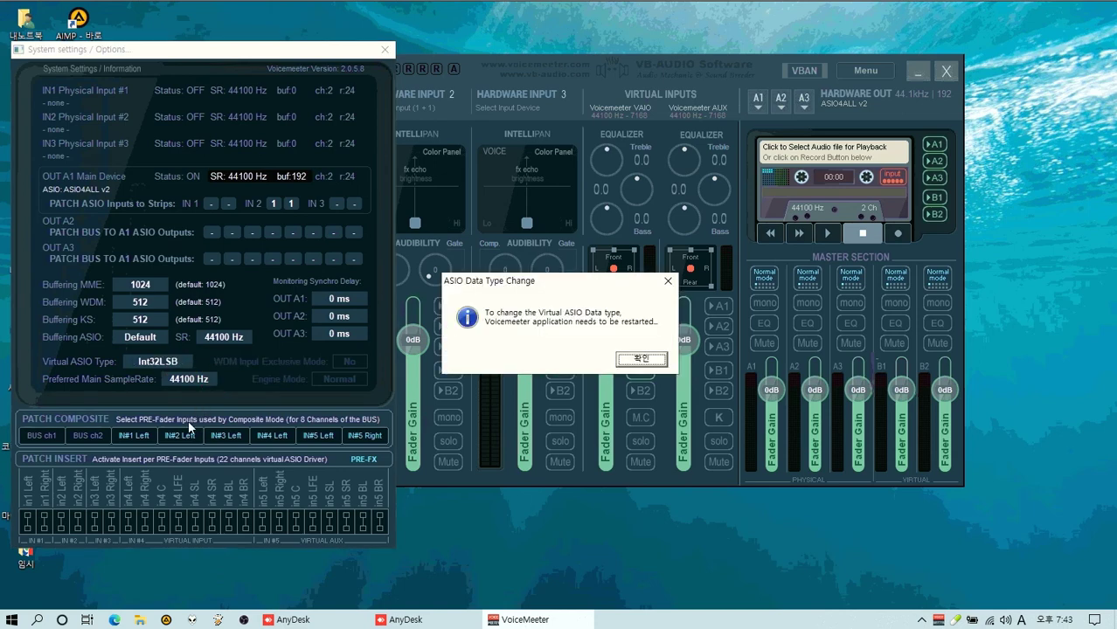
left_click(641, 360)
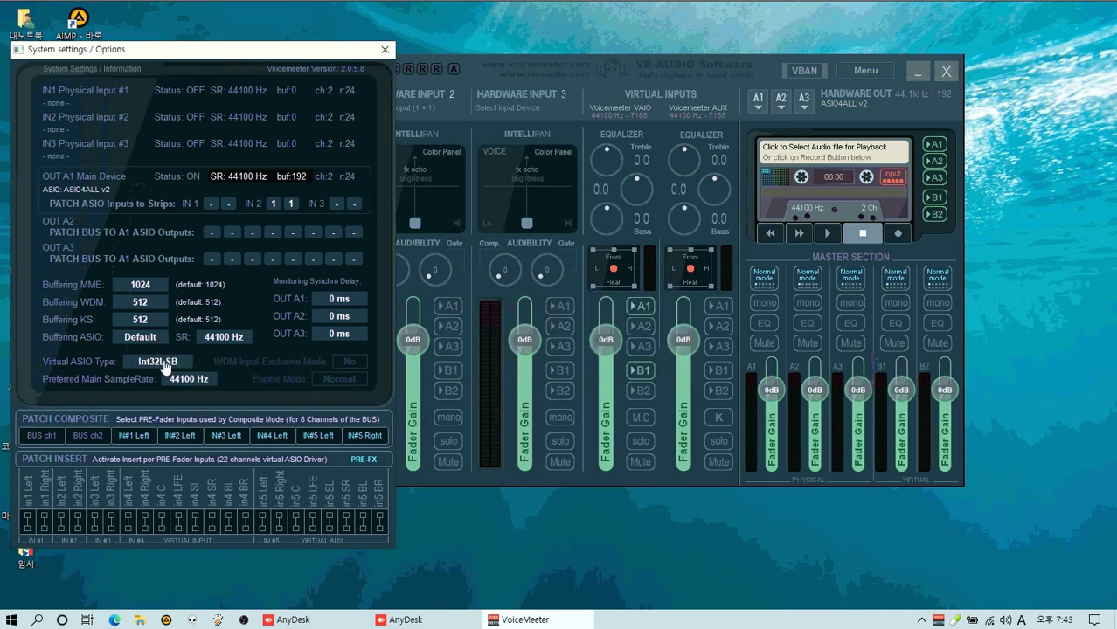
left_click(161, 363)
left_click(219, 364)
left_click(640, 359)
left_click(155, 363)
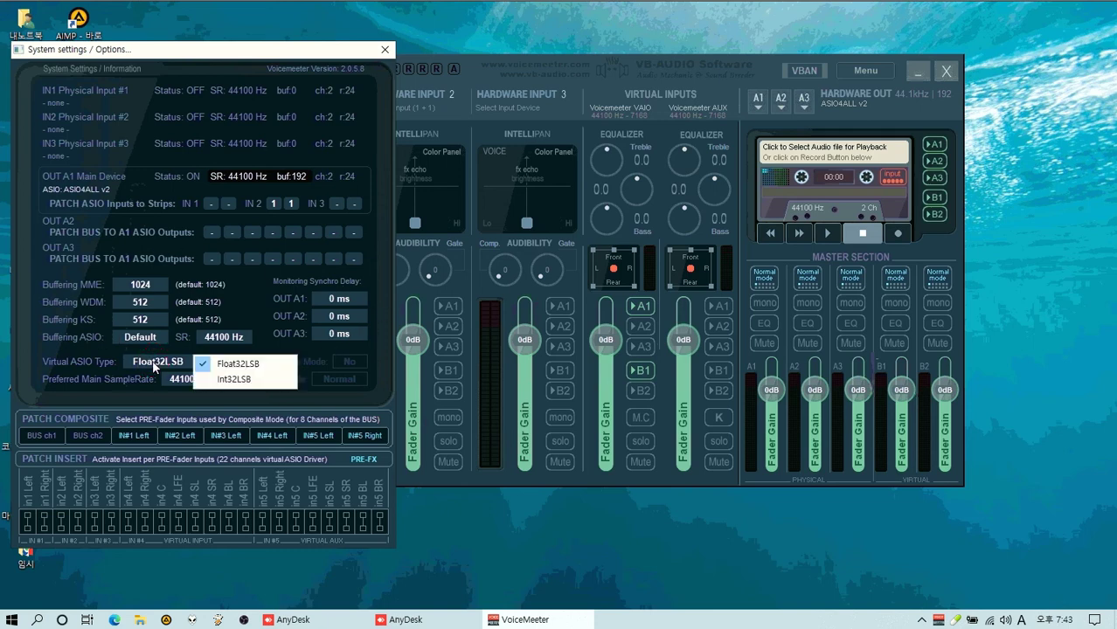
left_click(211, 382)
left_click(641, 359)
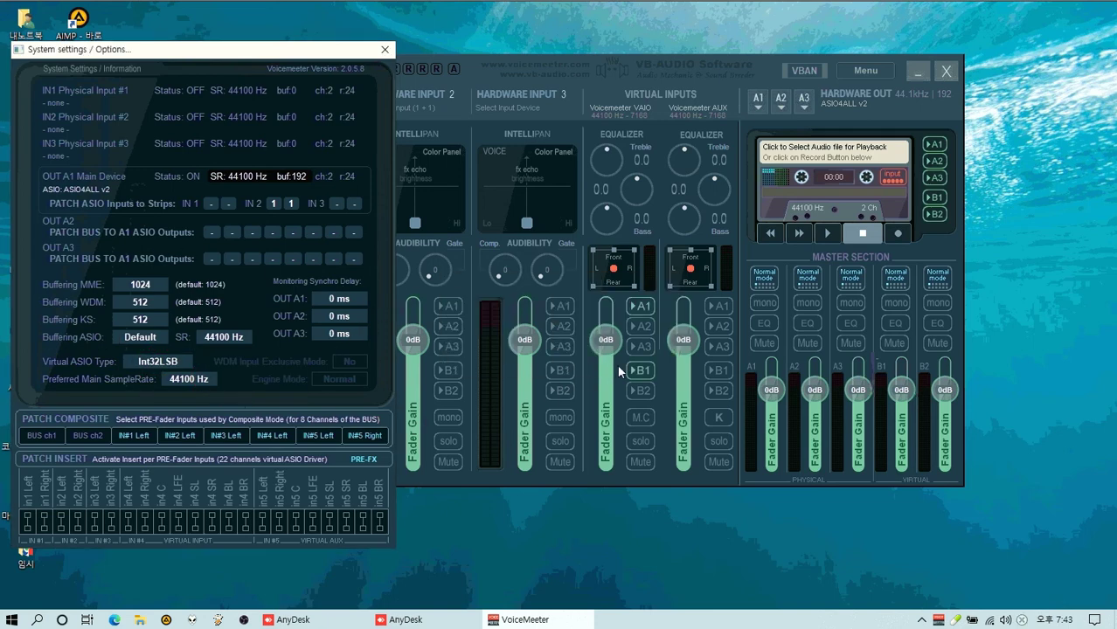
left_click(154, 363)
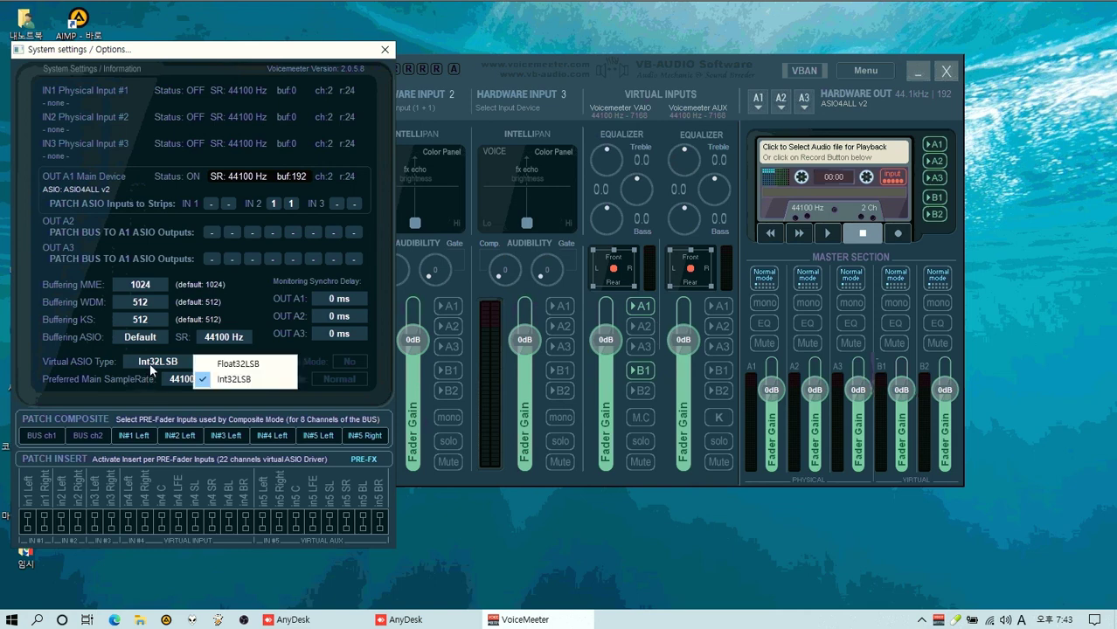
left_click(210, 365)
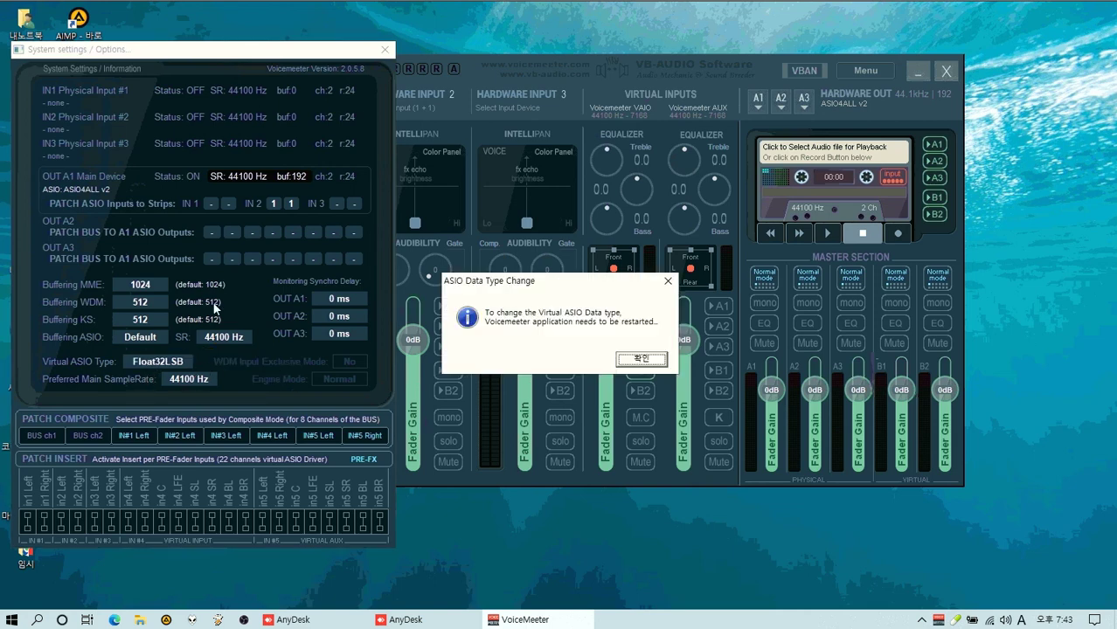
left_click(647, 360)
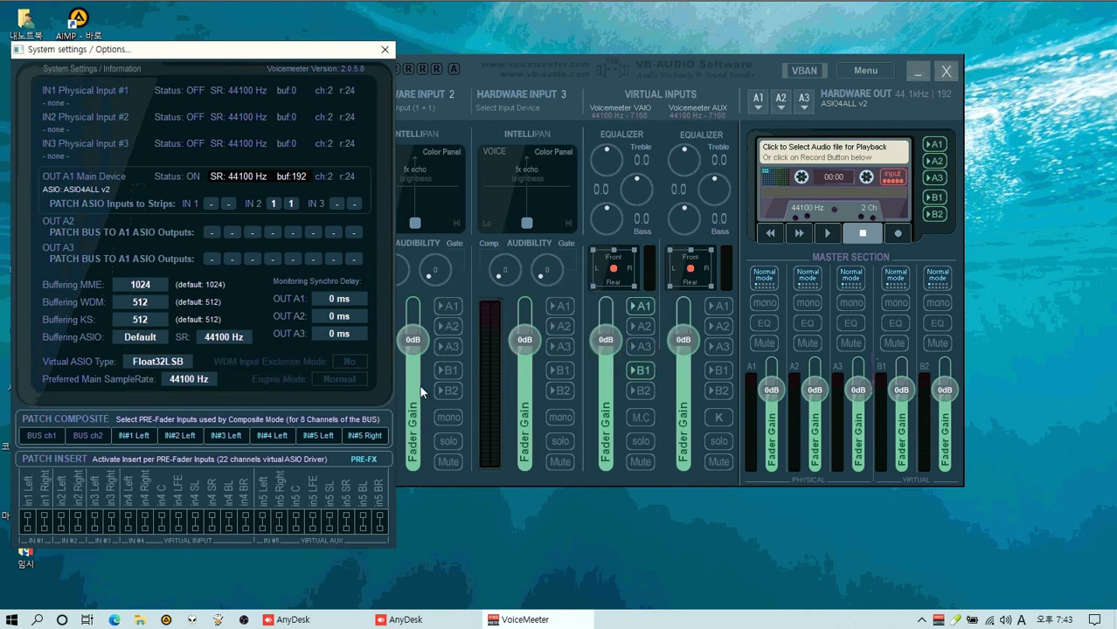
Set the Virtual ASIO Type to Int32LSB once more and restore Float32LSB
left_click(147, 365)
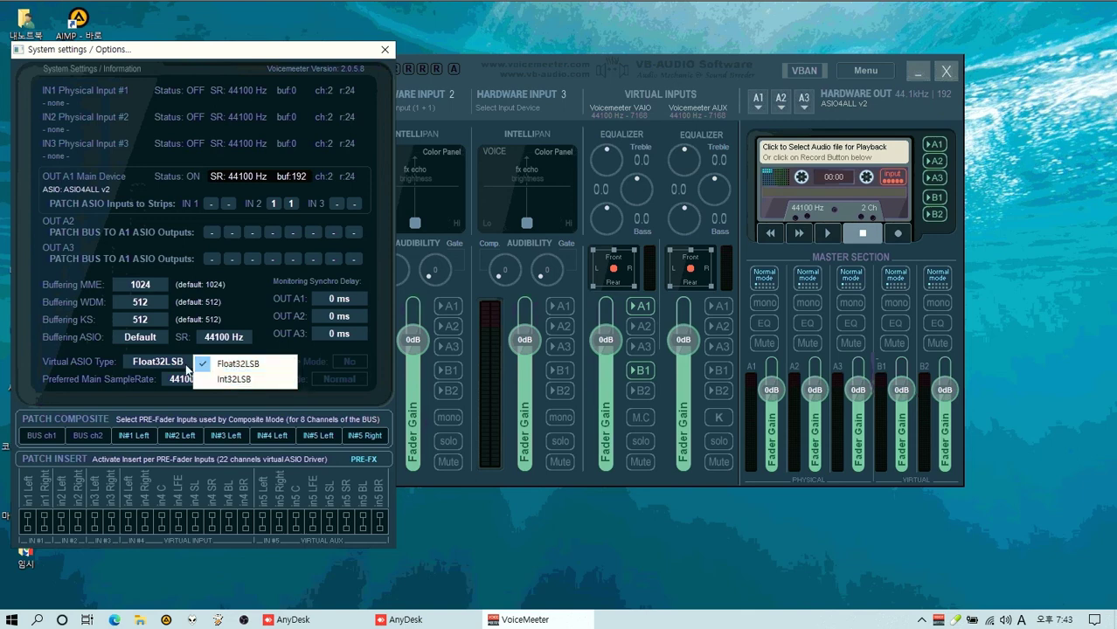
left_click(249, 381)
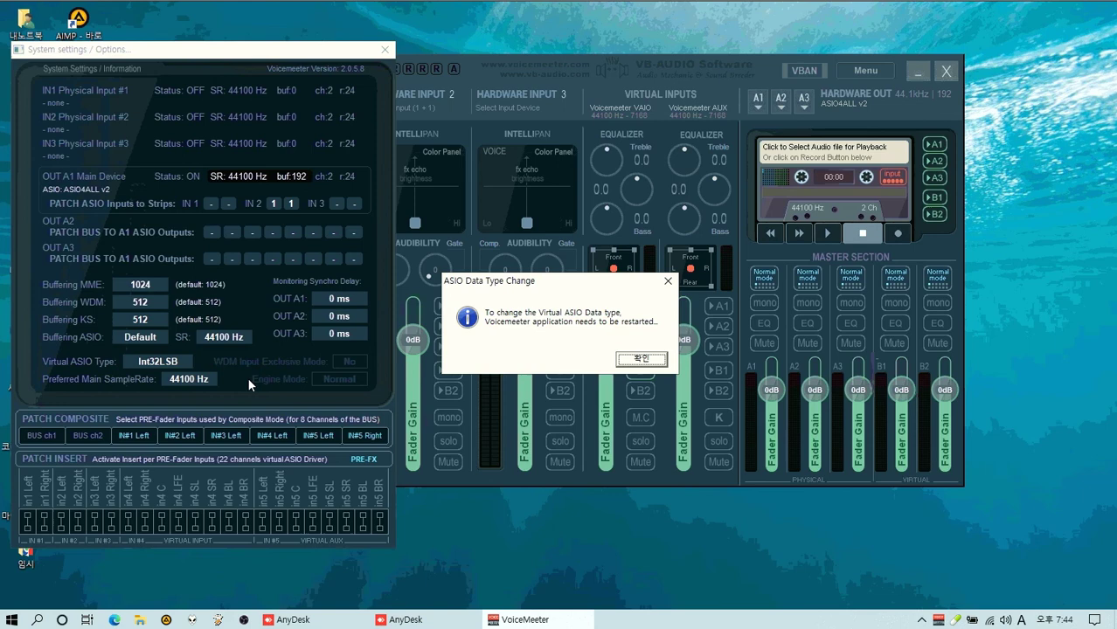
left_click(643, 357)
left_click(159, 363)
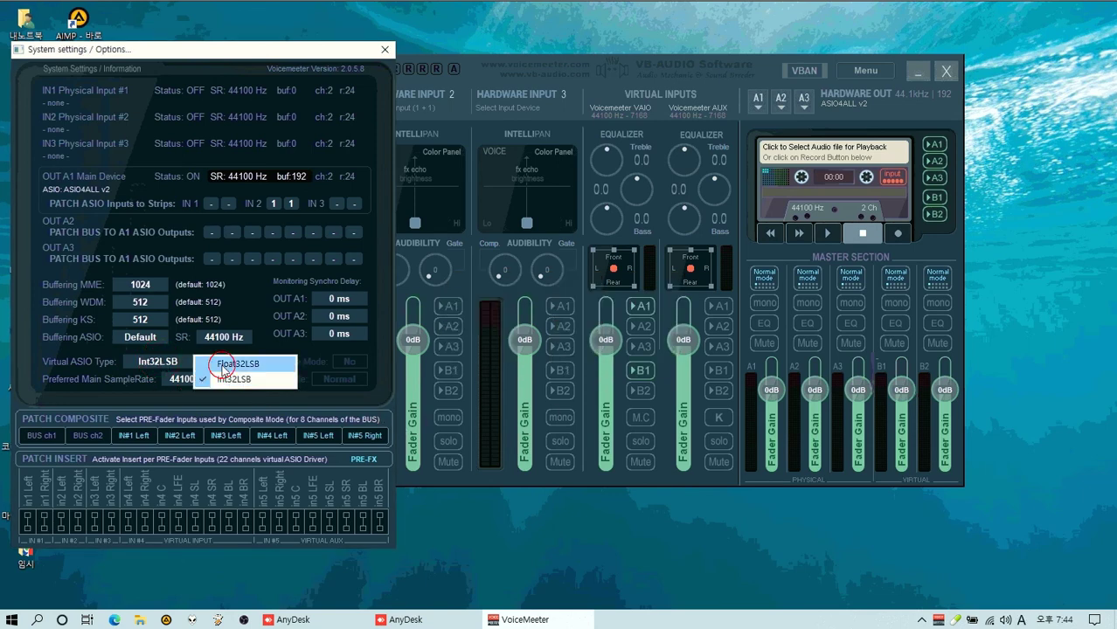
left_click(223, 365)
left_click(641, 358)
Move the settings window off the hardware input strips and switch the Virtual ASIO Type to Int32LSB and back to Float32LSB
left_click_drag(199, 51, 765, 30)
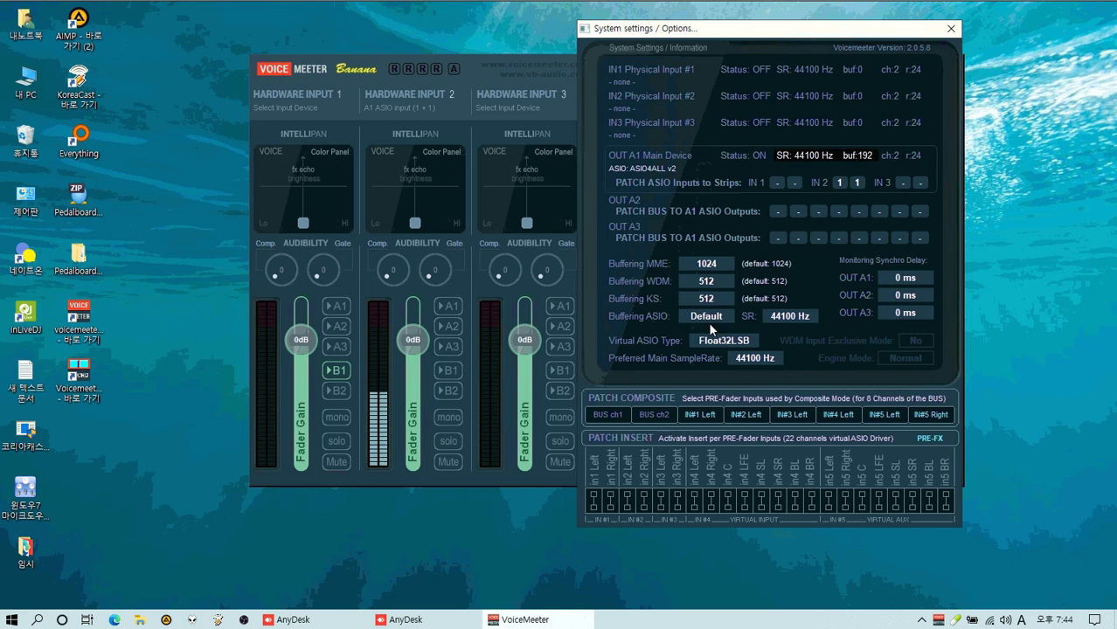
left_click(713, 342)
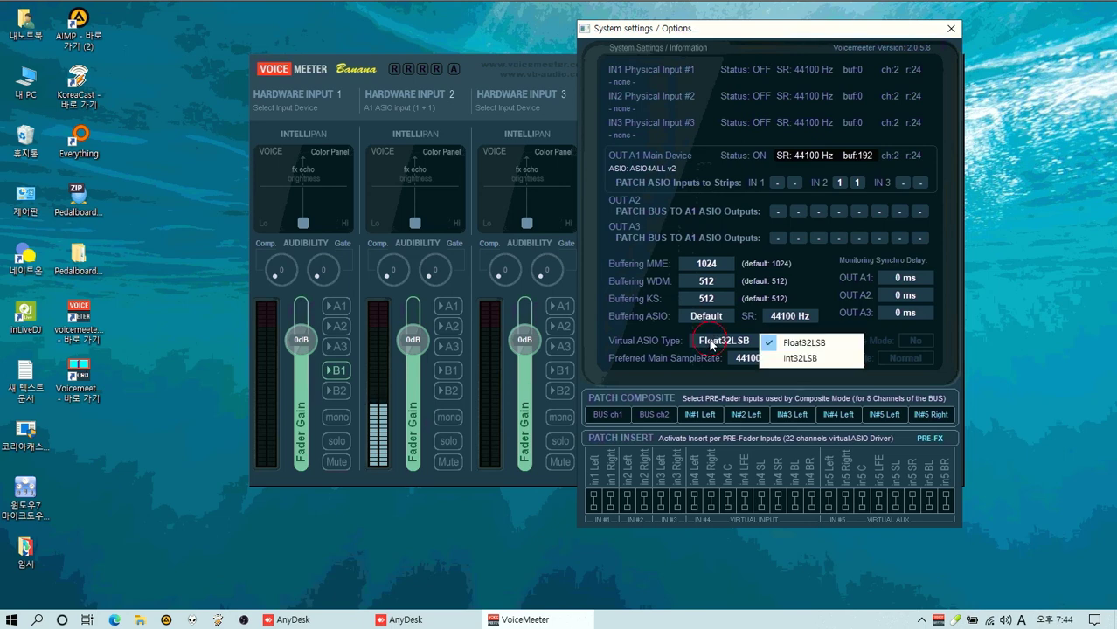
left_click(783, 360)
left_click(647, 359)
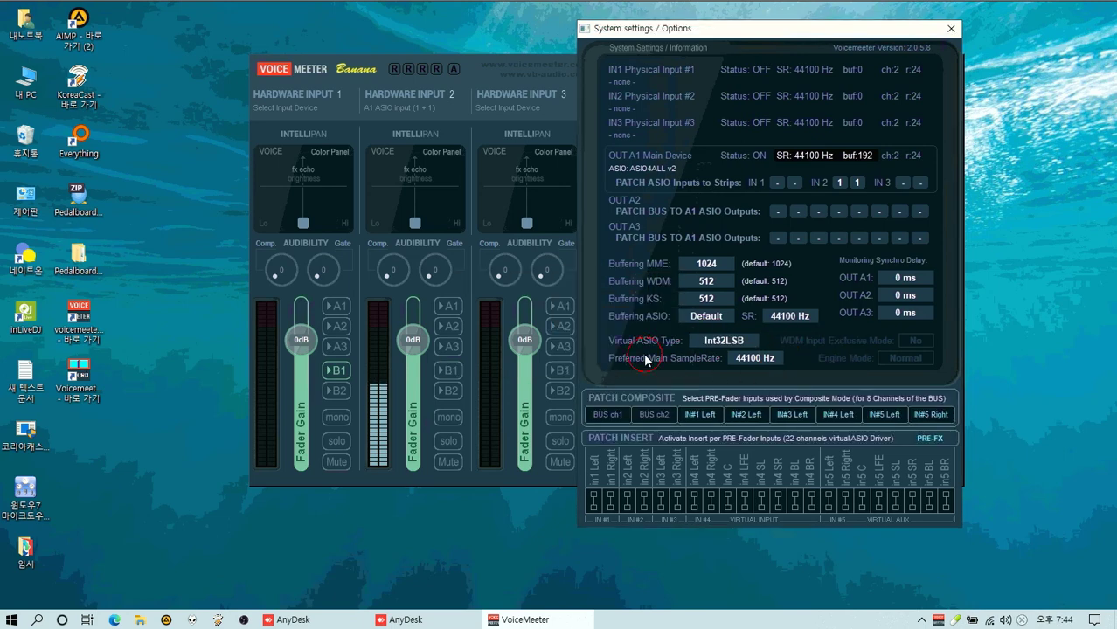
left_click(719, 342)
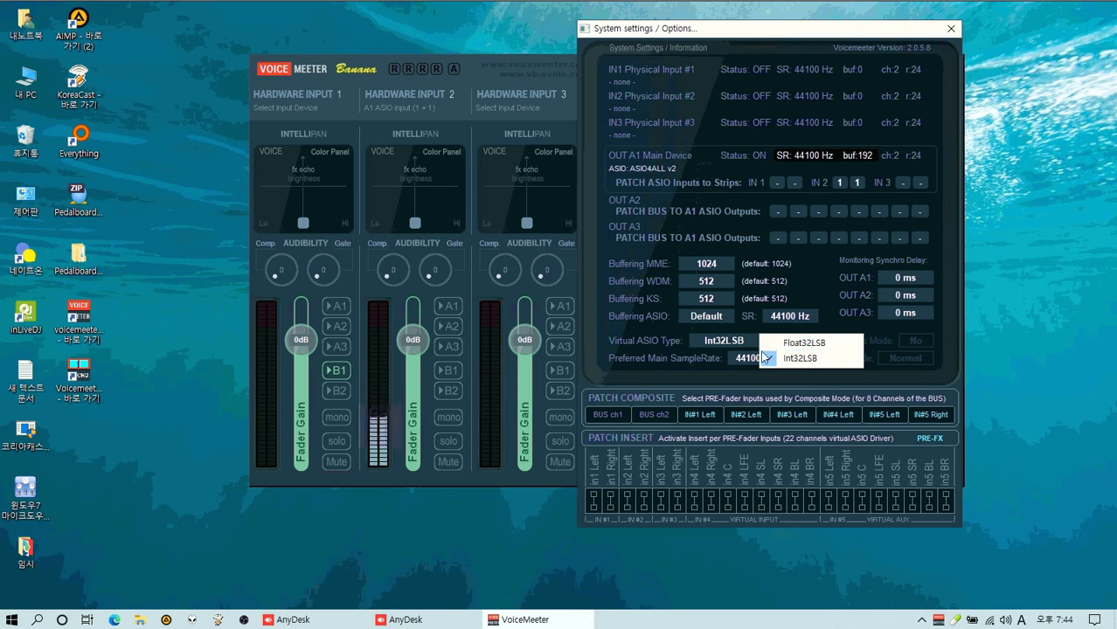
left_click(791, 342)
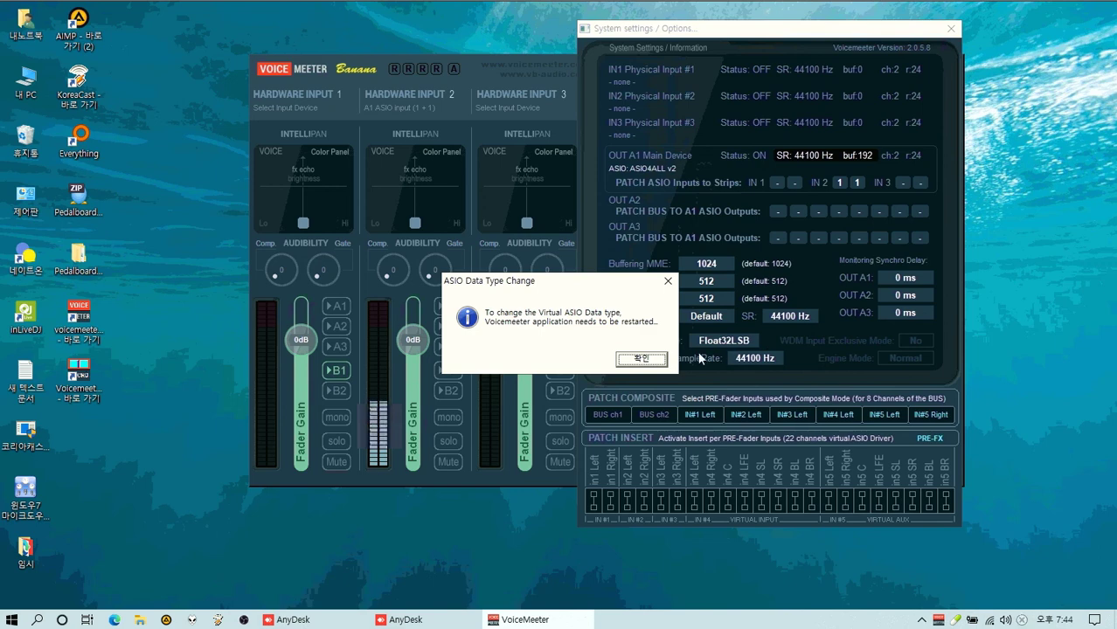
left_click(642, 360)
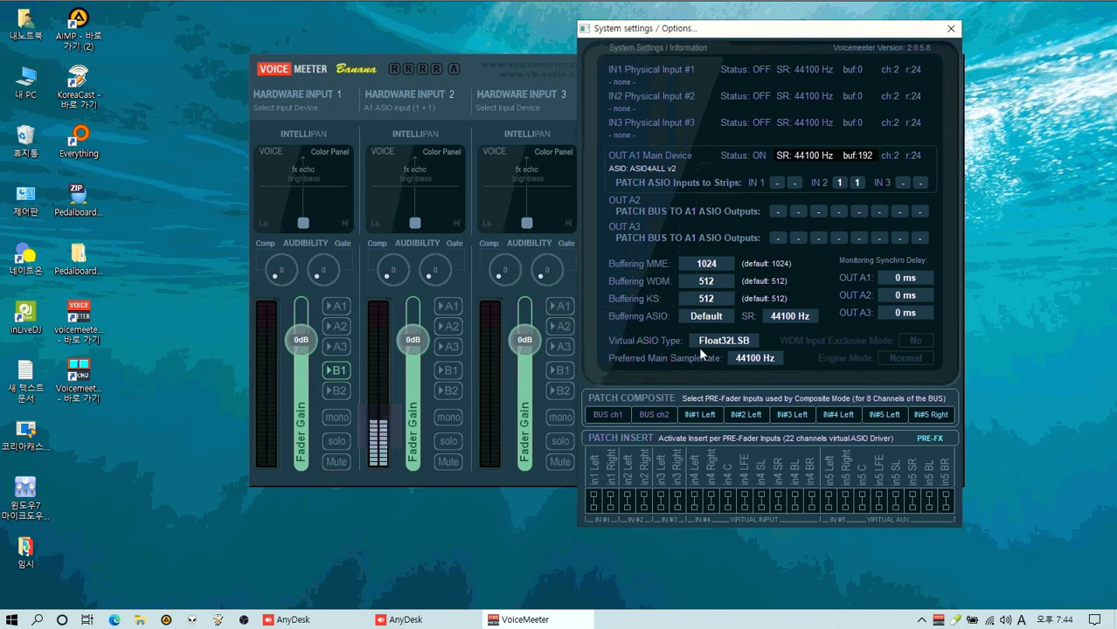
Repeat the Virtual ASIO Type change to Int32LSB and return it to Float32LSB, dismissing both notices
left_click(738, 342)
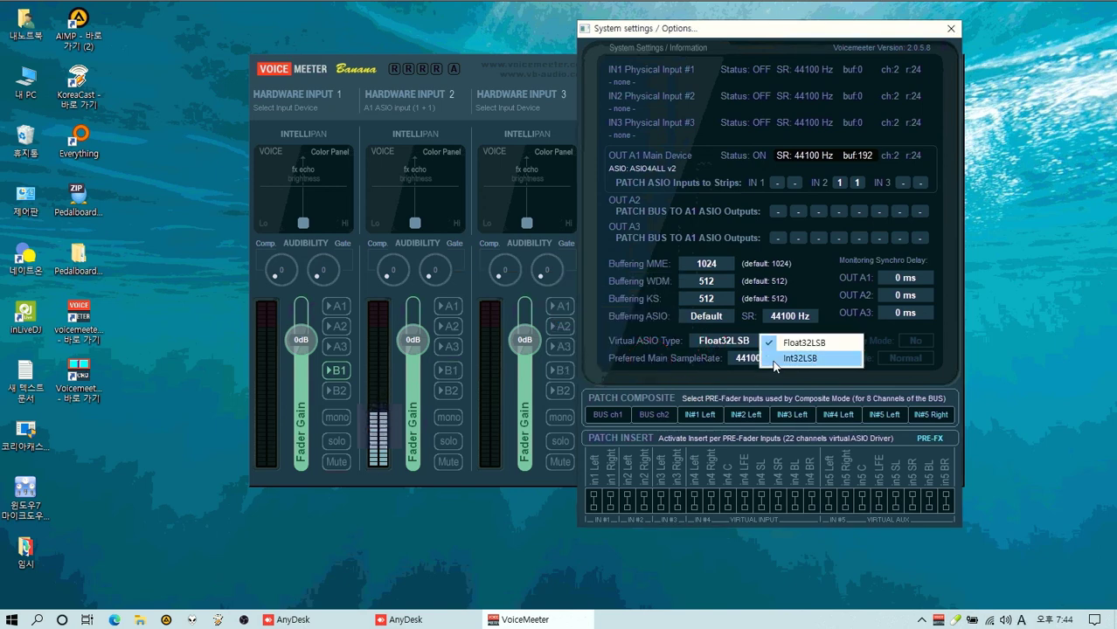
left_click(783, 360)
left_click(657, 361)
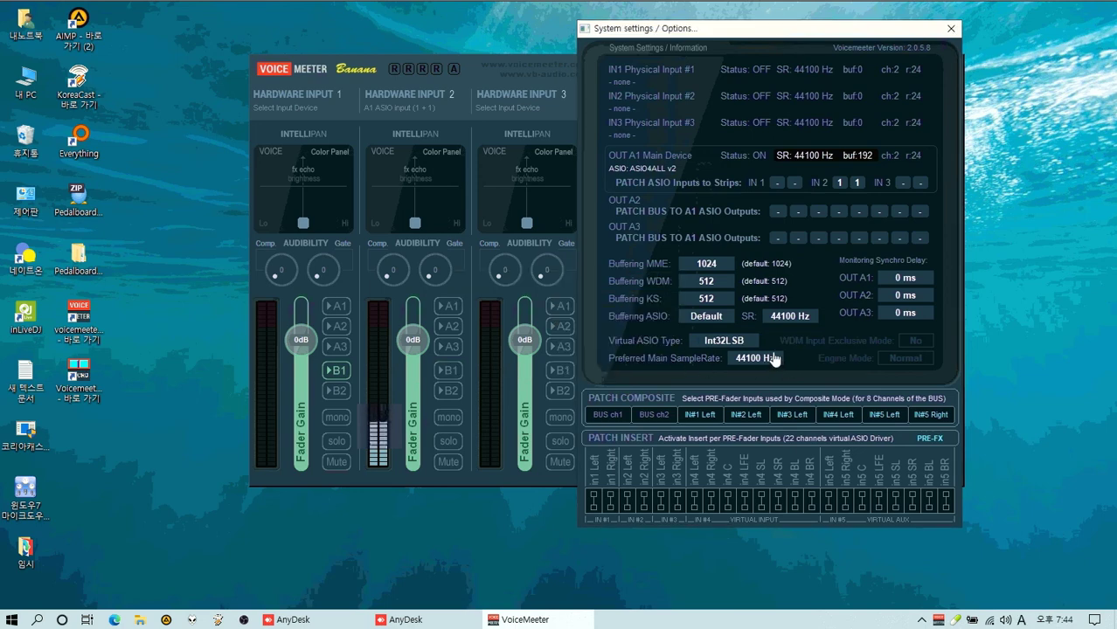
left_click(738, 342)
left_click(800, 343)
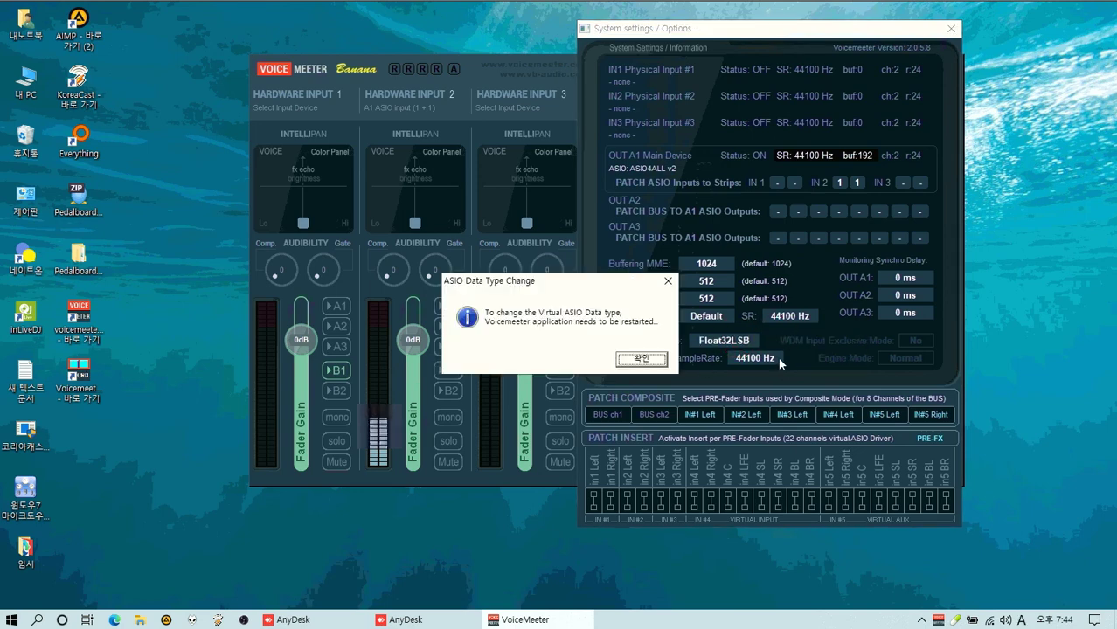
left_click(648, 359)
Try to change the WDM Input Exclusive Mode, dismiss the notice and reposition the settings window
left_click(891, 341)
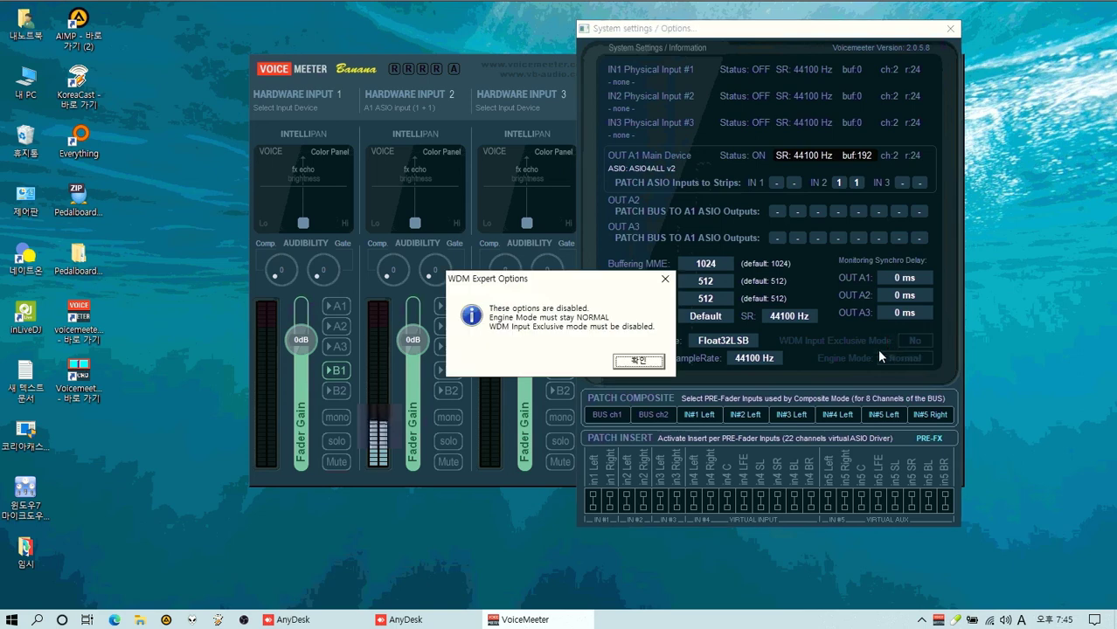
left_click(638, 366)
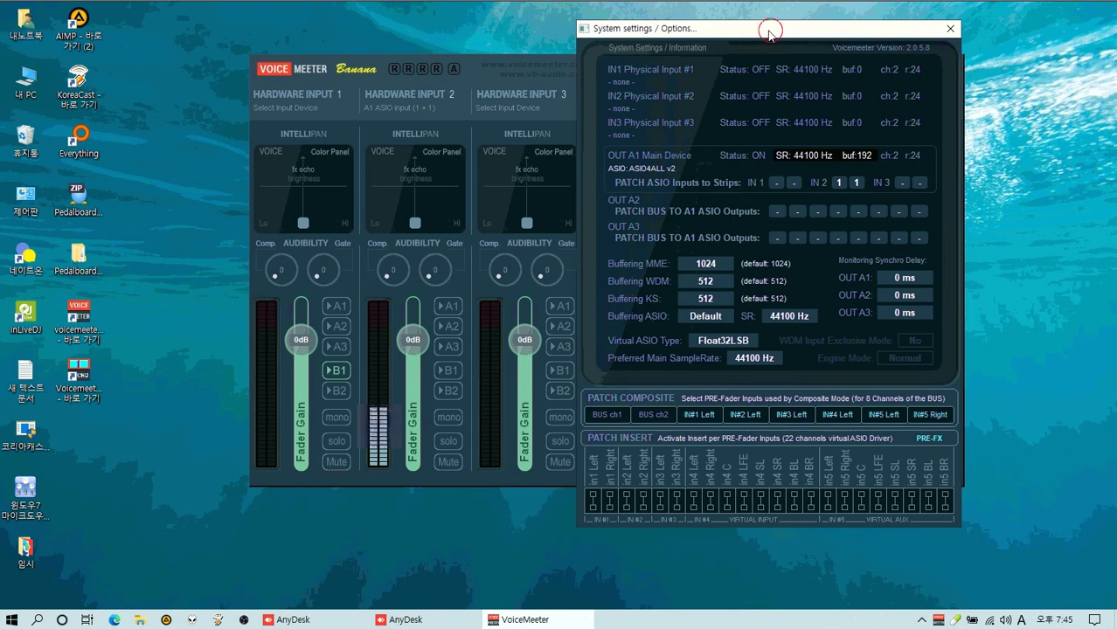
mouse_move(762, 28)
left_mouse_down()
mouse_move(655, 35)
mouse_move(777, 44)
mouse_move(760, 44)
left_mouse_up()
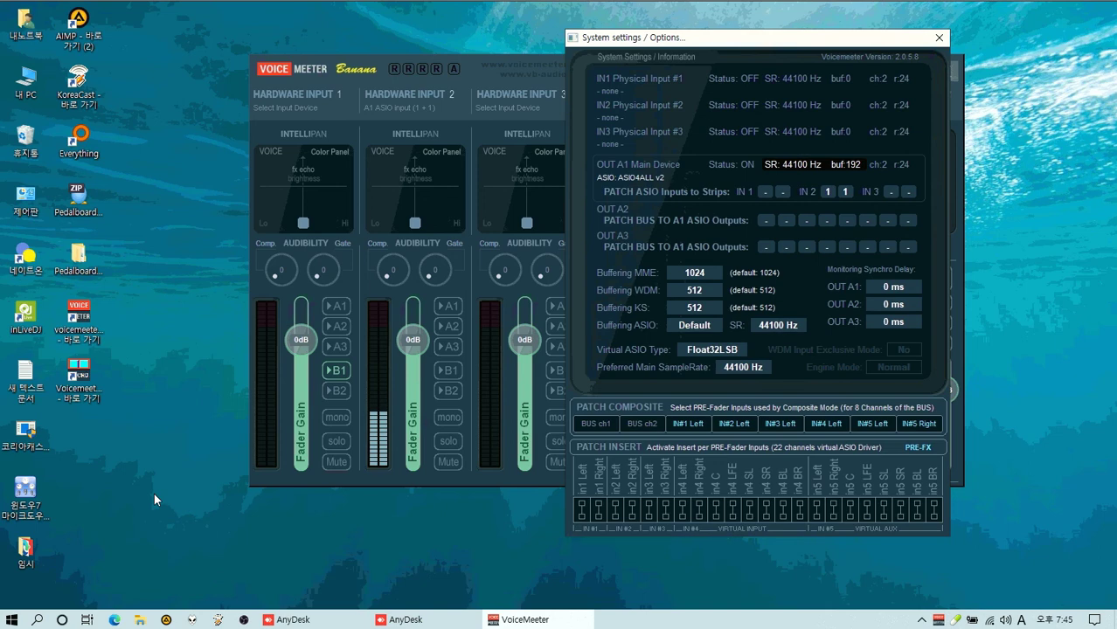
Launch Pedalboard2-64bit from the Pedalboard2 folder inside Pedalboard2-2.14-windows on the desktop and close the folder window
left_click(88, 262)
double_click(87, 262)
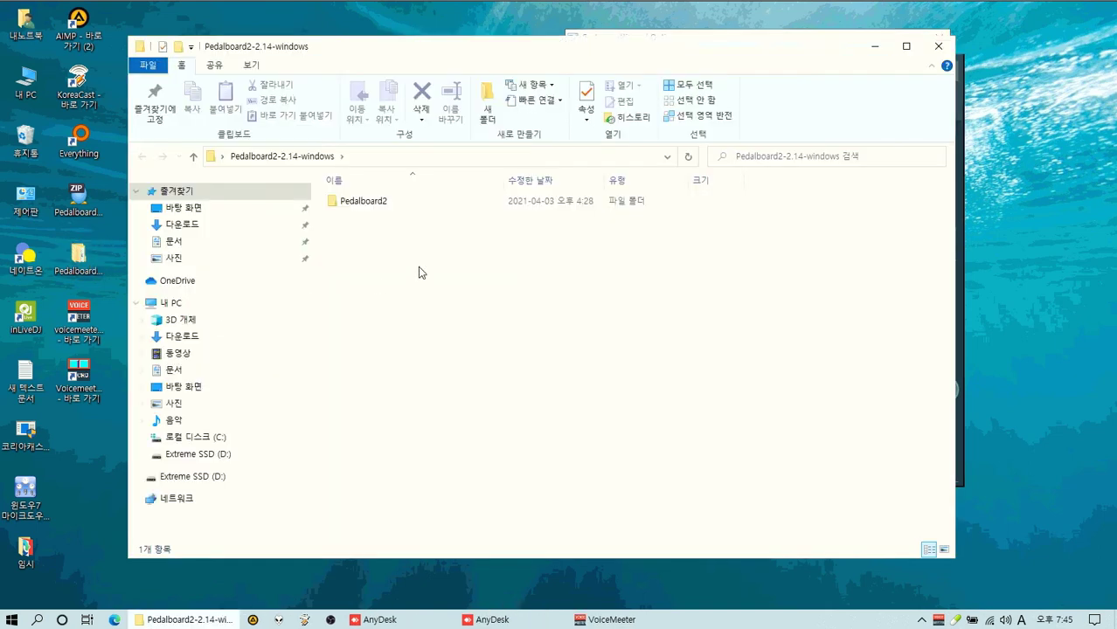
double_click(344, 201)
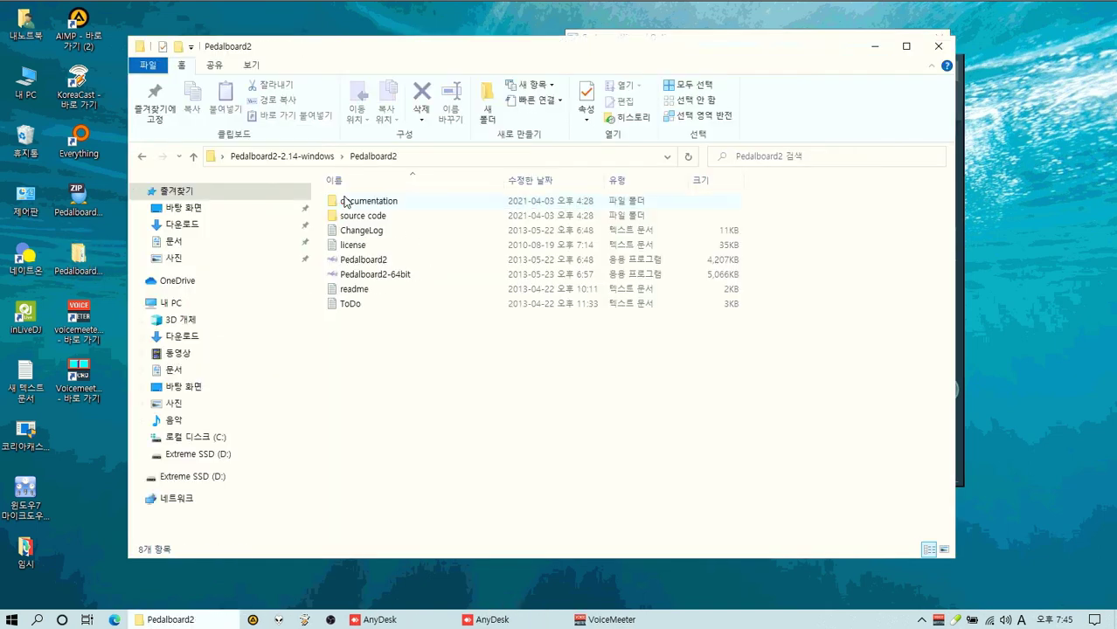
double_click(367, 275)
left_click(937, 46)
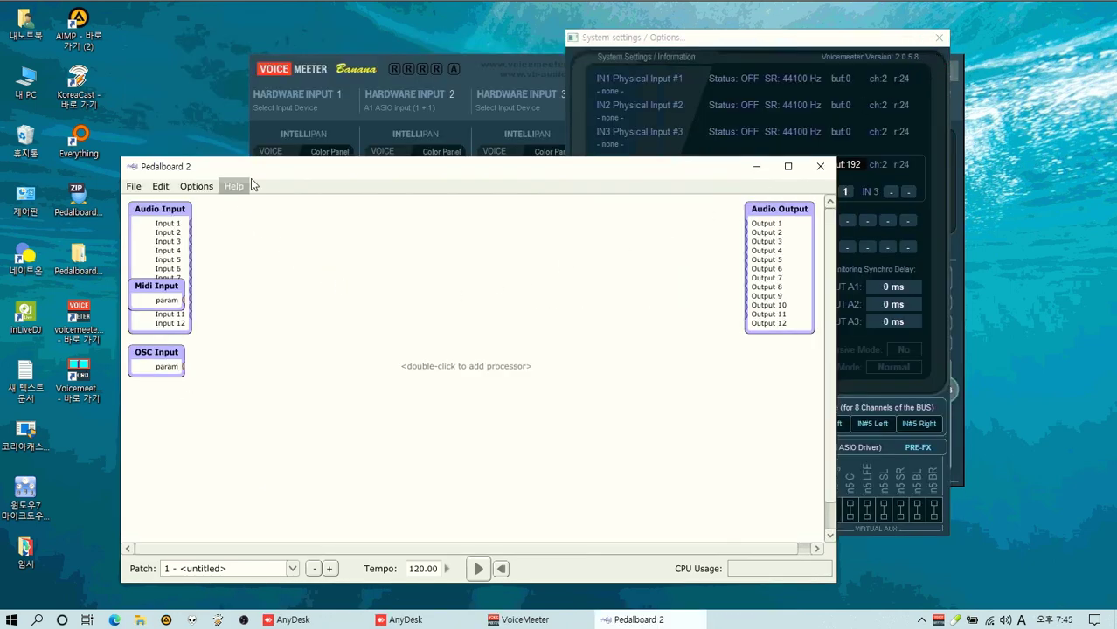
Arrange the Pedalboard 2 and system settings windows so the pedalboard is fully visible beside the IN 2 patches
left_click_drag(343, 168, 344, 210)
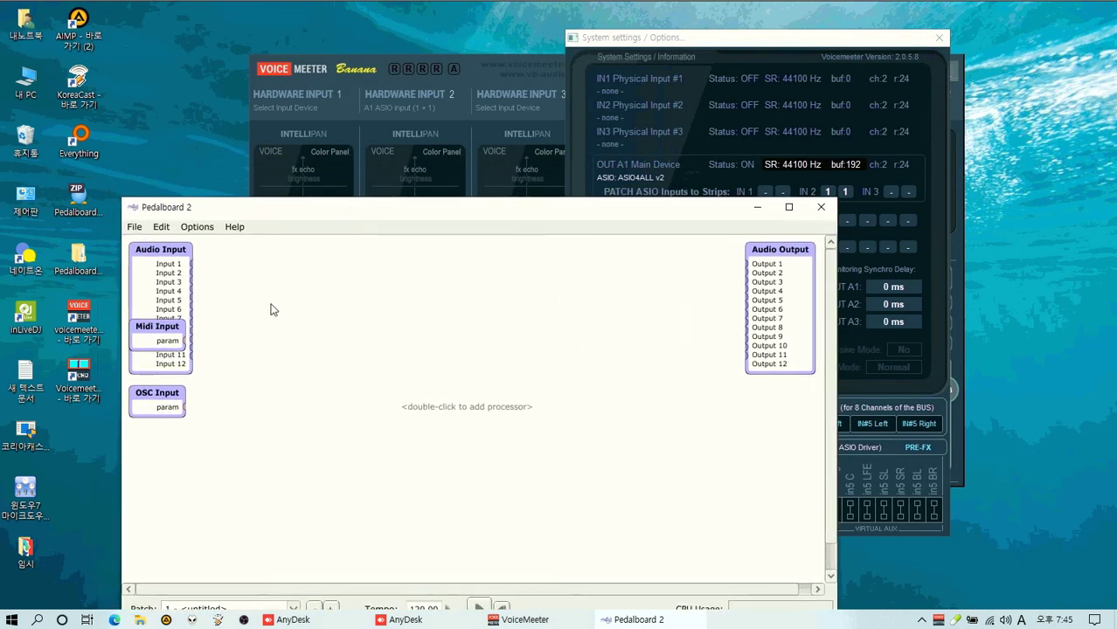
left_click_drag(656, 214, 571, 261)
left_click_drag(766, 41, 909, 50)
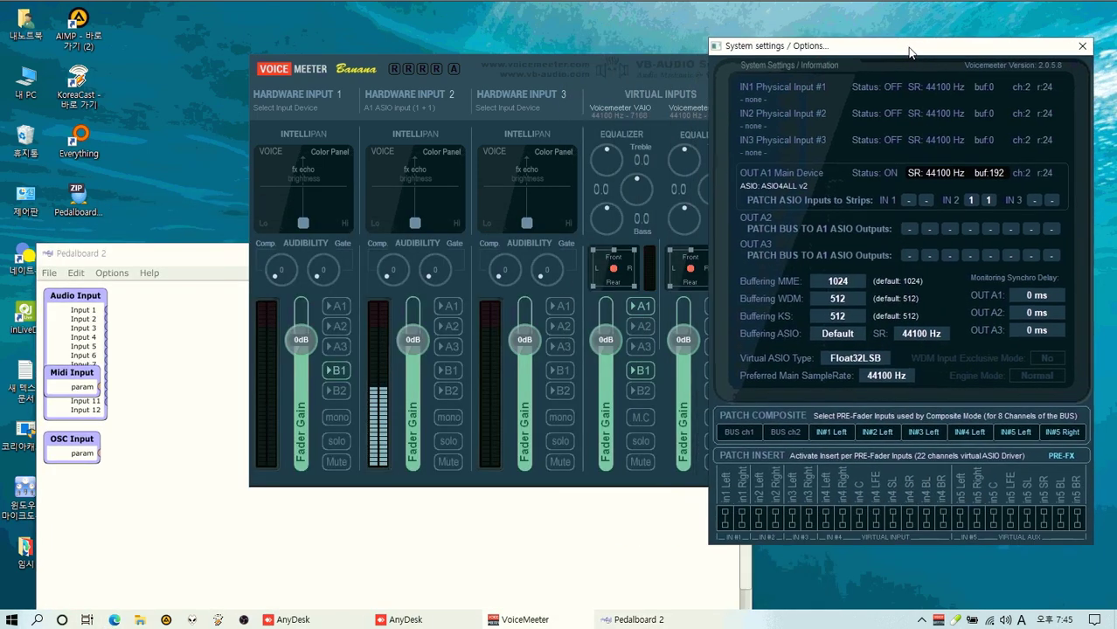
left_click(430, 564)
left_click_drag(423, 254, 478, 177)
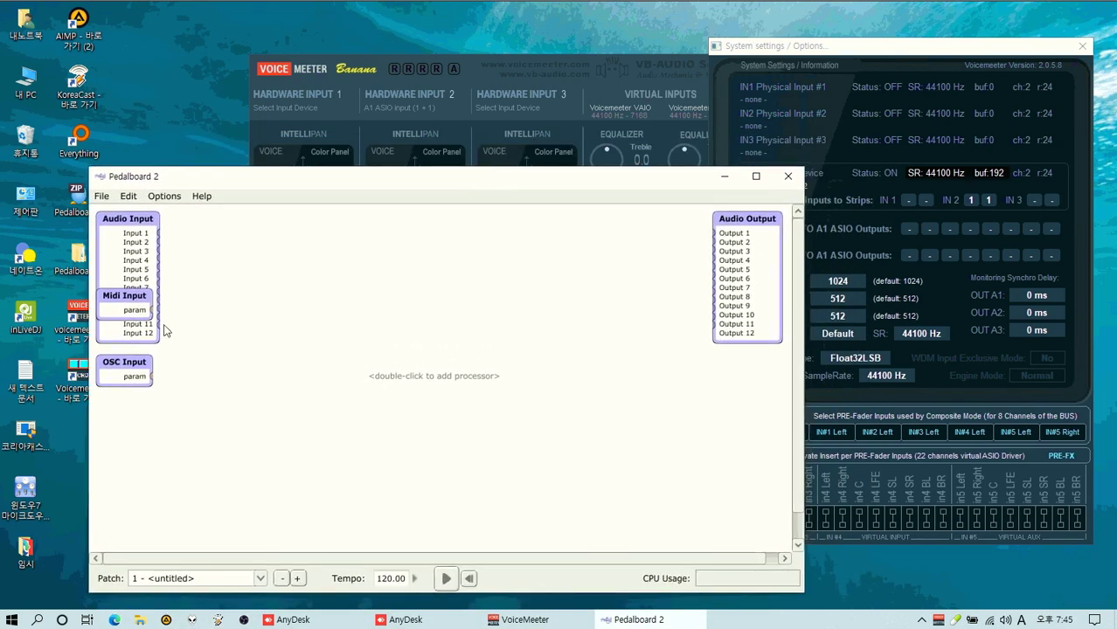
Stack the OSC Input and Midi Input blocks below the Audio Input block on the pedalboard
left_click_drag(126, 300, 124, 410)
left_click_drag(133, 370, 133, 365)
left_click_drag(122, 404, 123, 402)
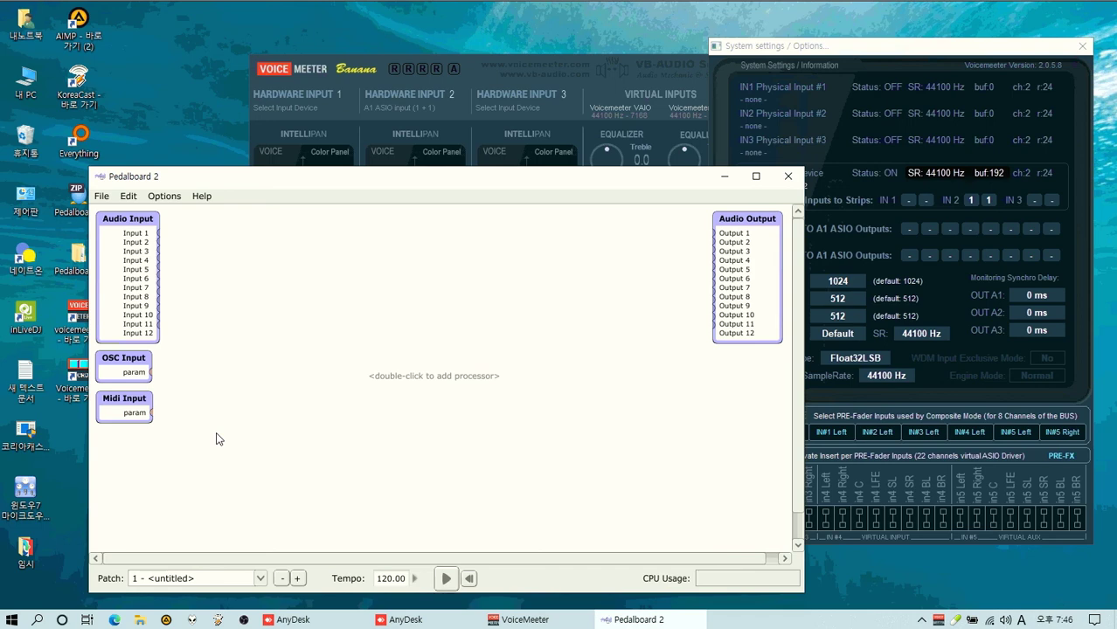
Move the Pedalboard 2 window off the system settings and place the Voicemeeter window beside the settings so PATCH INSERT is accessible
left_click_drag(266, 176, 245, 187)
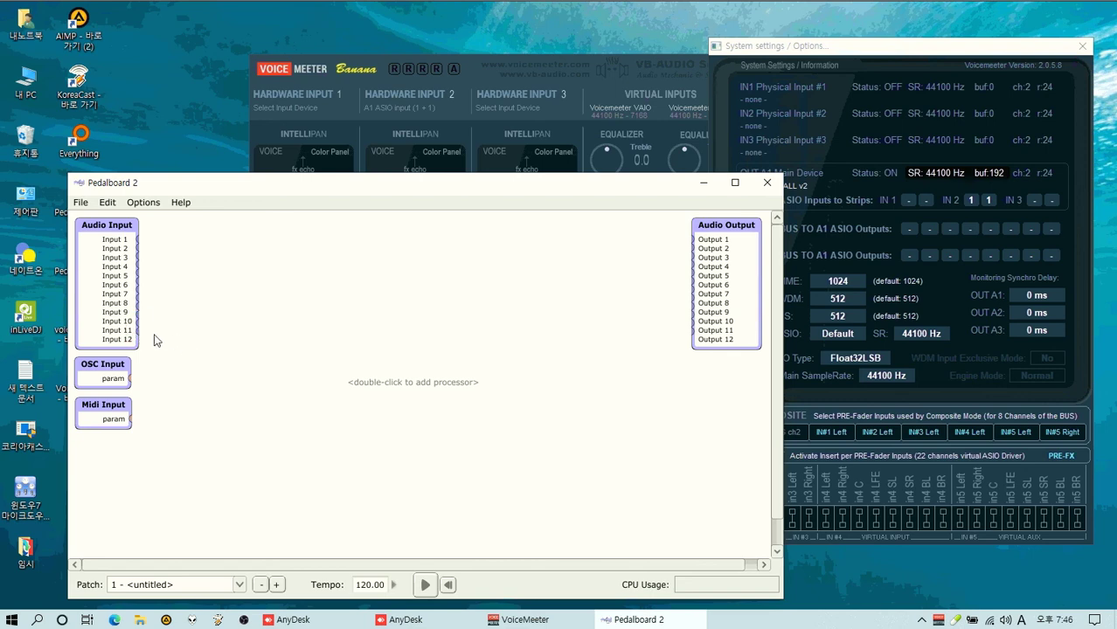
left_click_drag(540, 185, 514, 220)
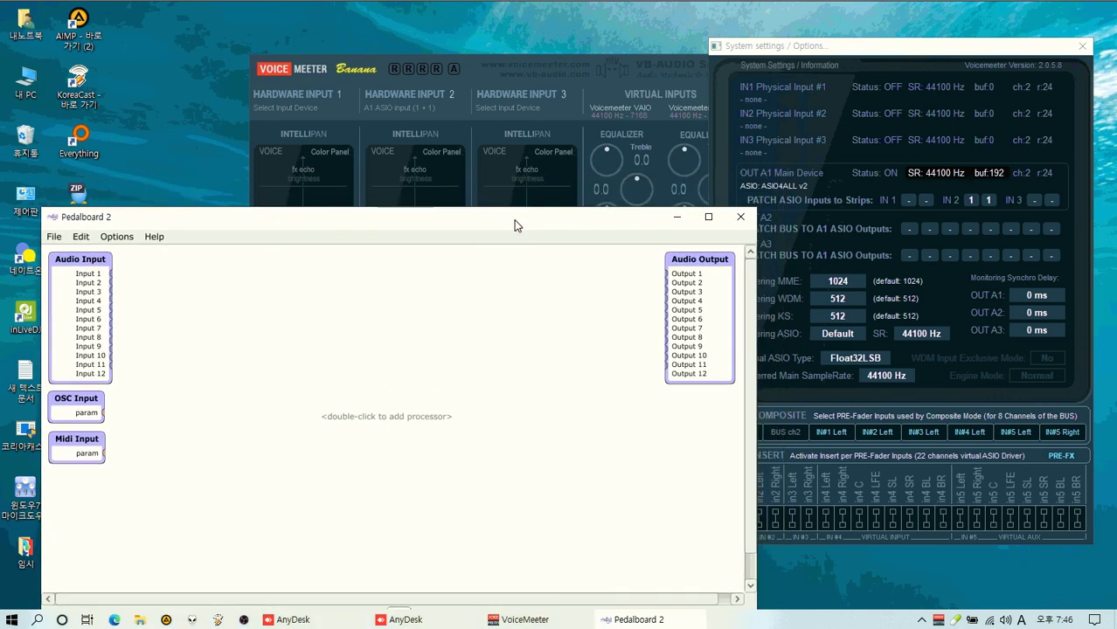
double_click(382, 443)
left_click(430, 491)
left_click(841, 84)
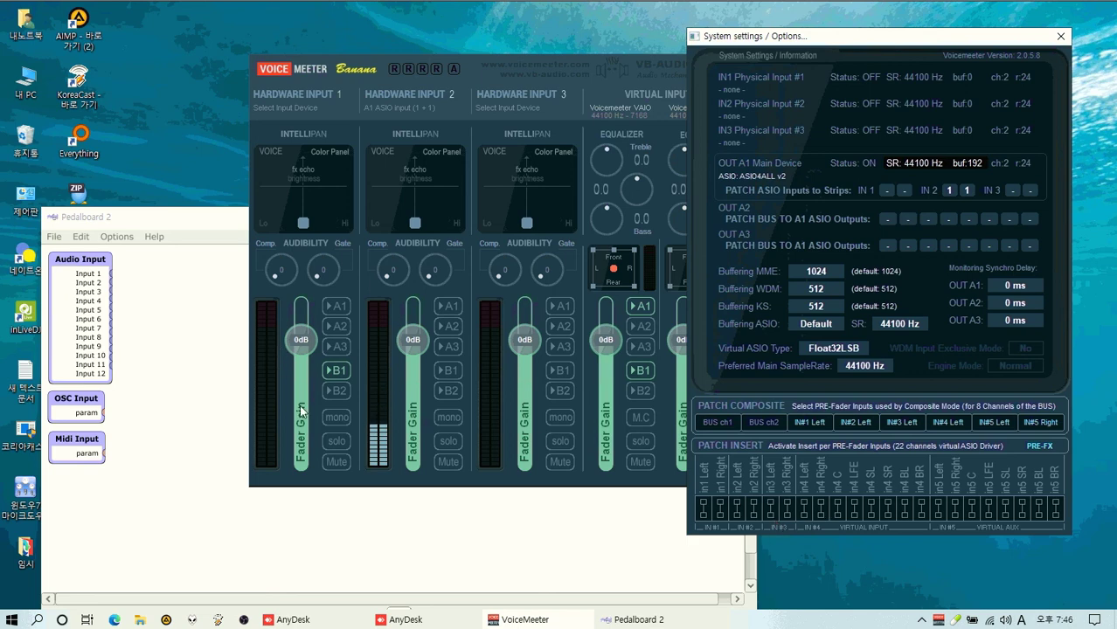
left_click(517, 421)
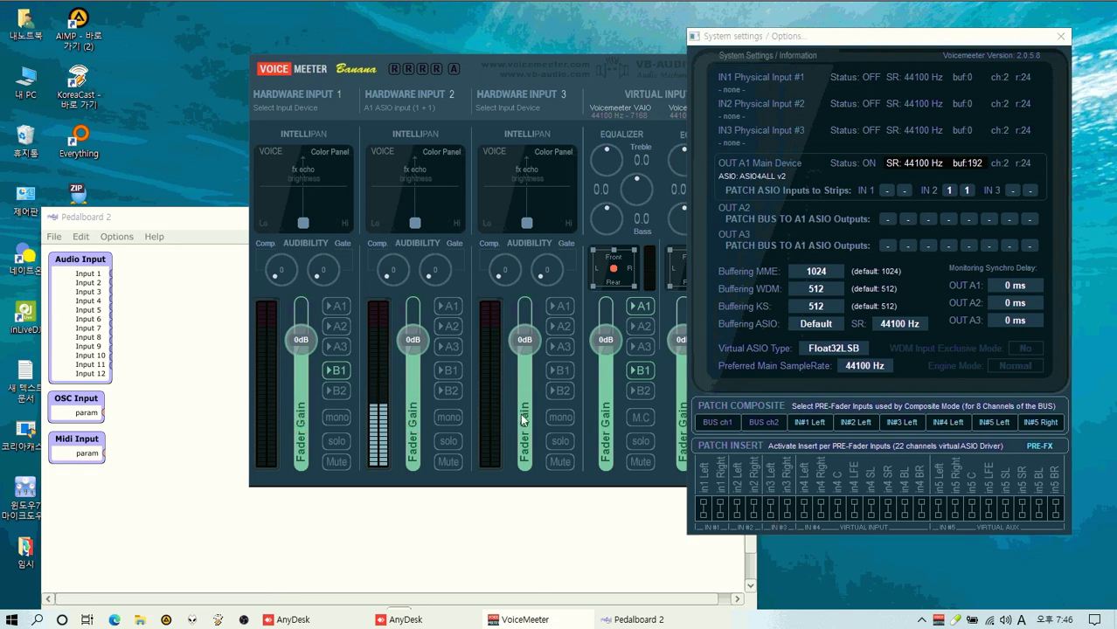
left_click_drag(569, 61, 316, 62)
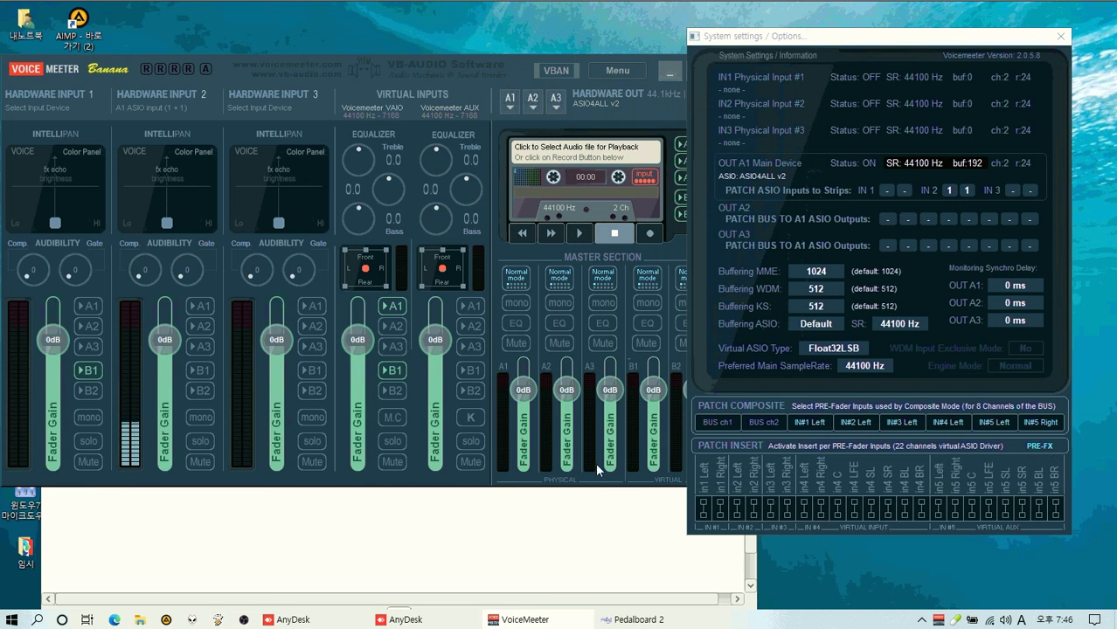
Demonstrate the in1 Left and in1 Right patch inserts by switching them on and off, showing Pedalboard 2 in between
left_click(705, 507)
left_click(722, 514)
left_click(705, 514)
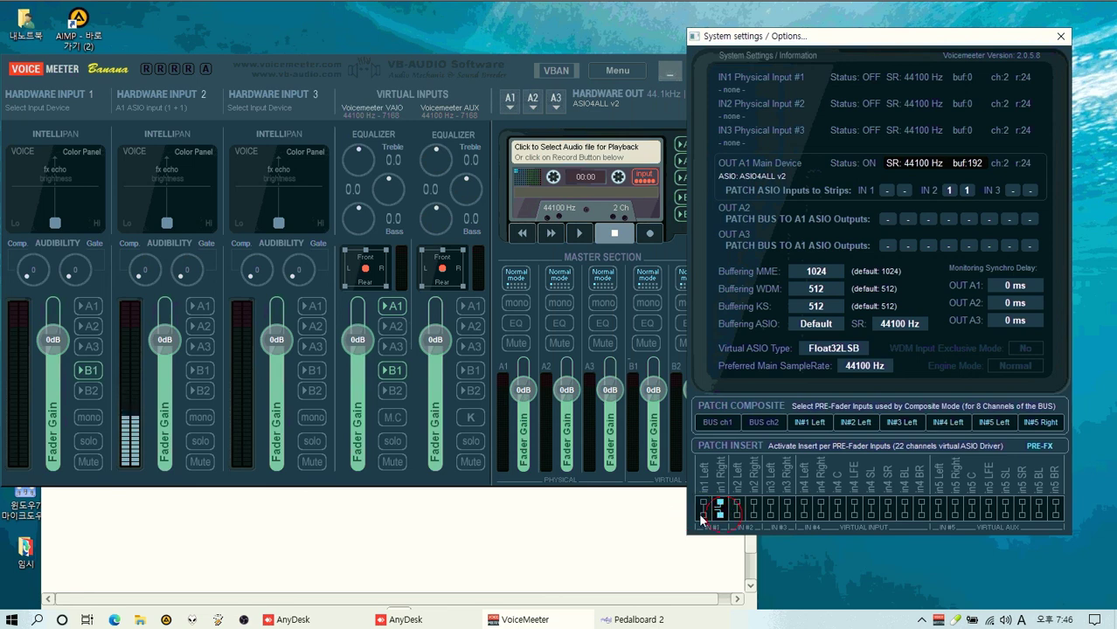
left_click(330, 560)
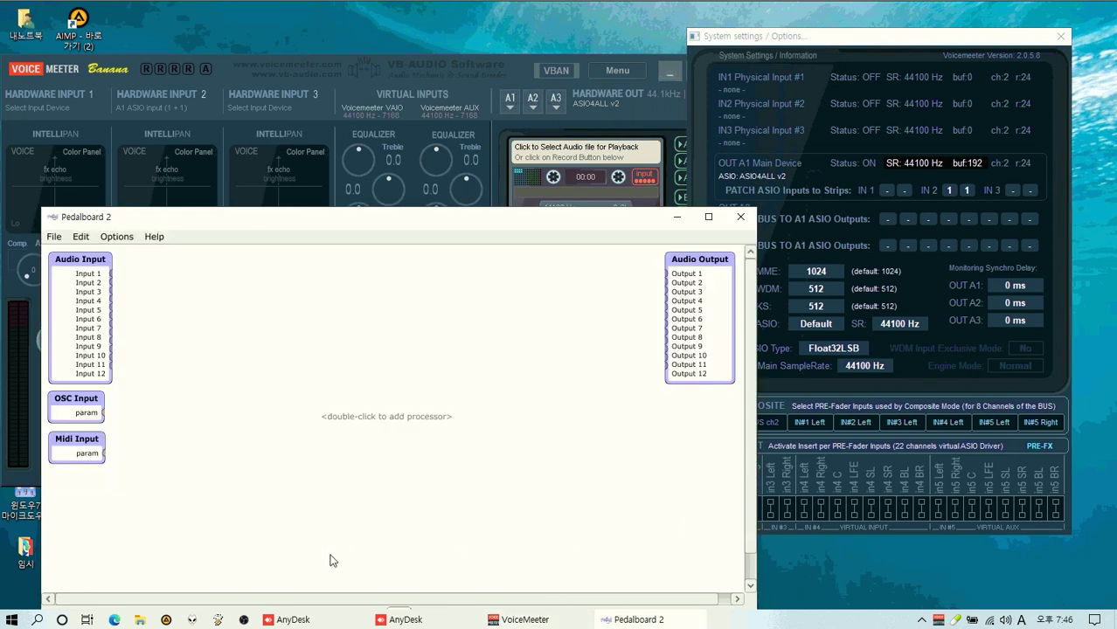
left_click(676, 216)
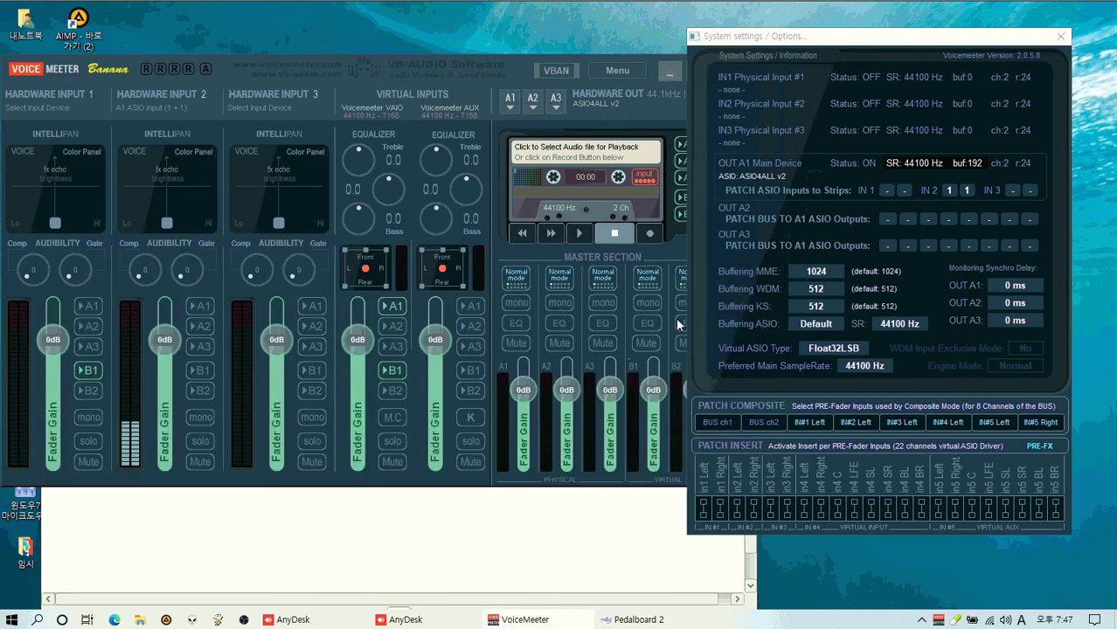
left_click(722, 513)
left_click(706, 513)
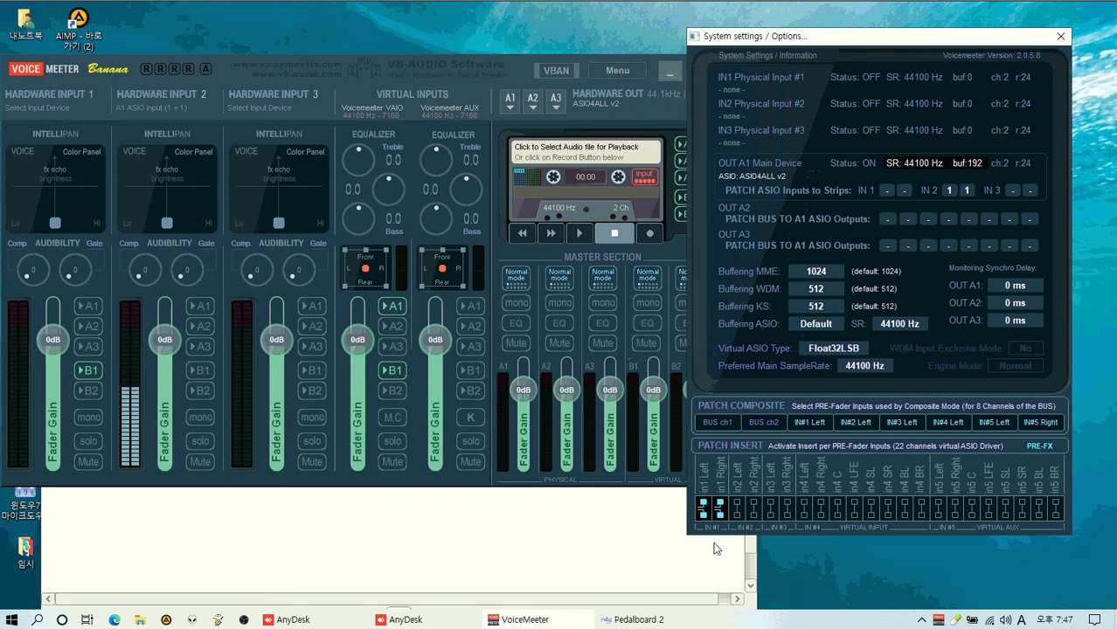
left_click(603, 534)
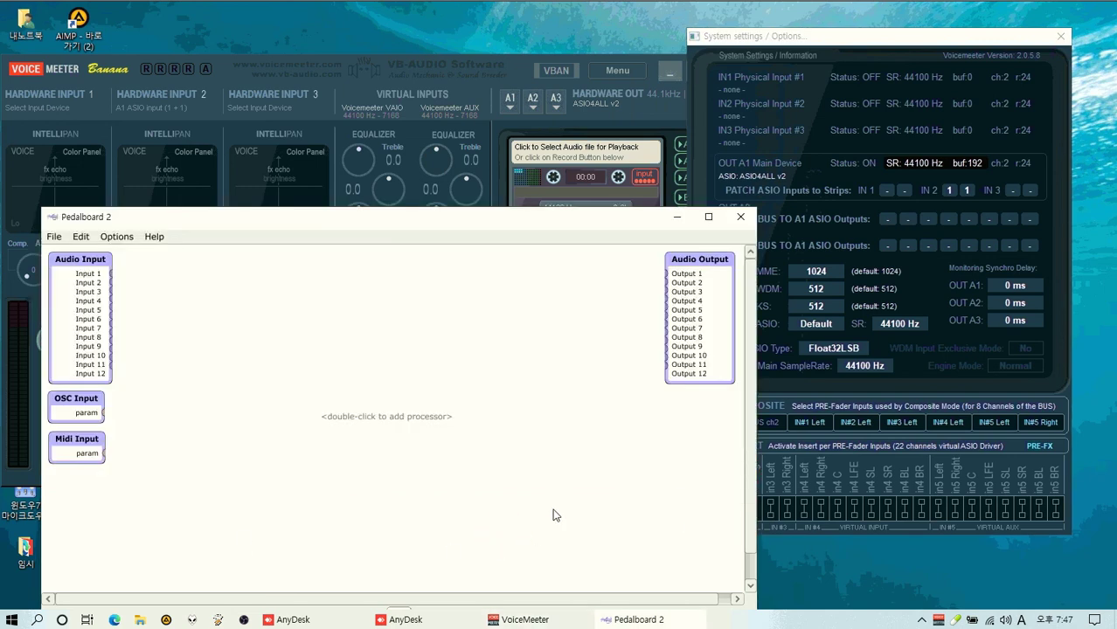
left_click(471, 61)
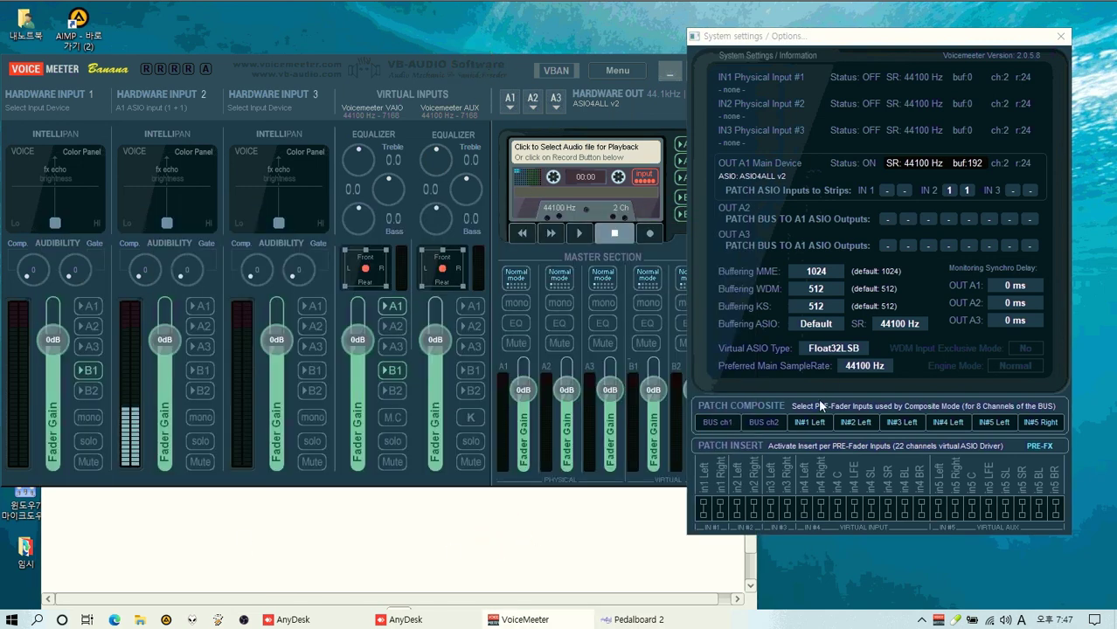
Switch the in2 Left/Right and in3 Left/Right patch inserts on and off again, one pair after the other
left_click(736, 505)
left_click(753, 506)
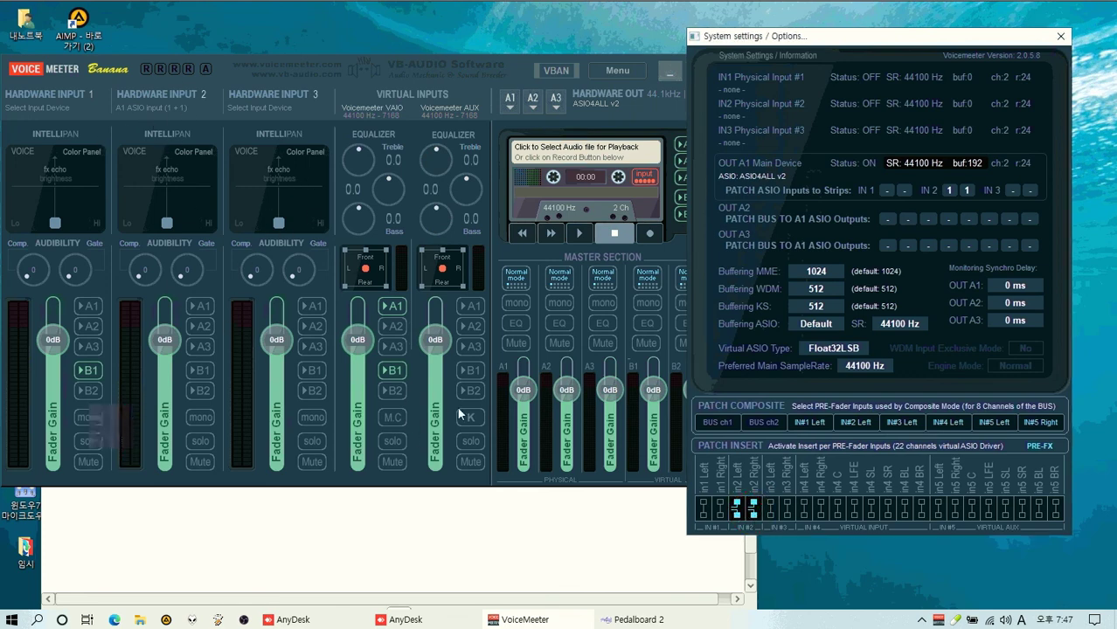
left_click(754, 505)
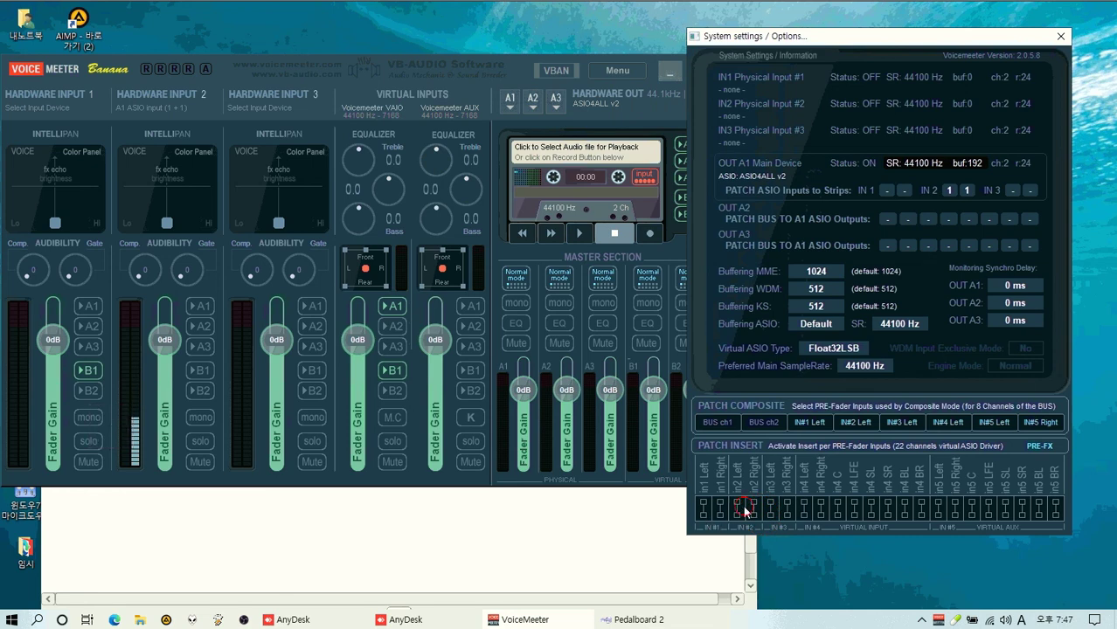
left_click(742, 507)
left_click(770, 507)
left_click(787, 507)
left_click(770, 507)
left_click(787, 507)
Enable the Left and Right patch inserts for in4 and in5, followed by those for in3, in2 and in1
left_click(801, 514)
left_click(821, 511)
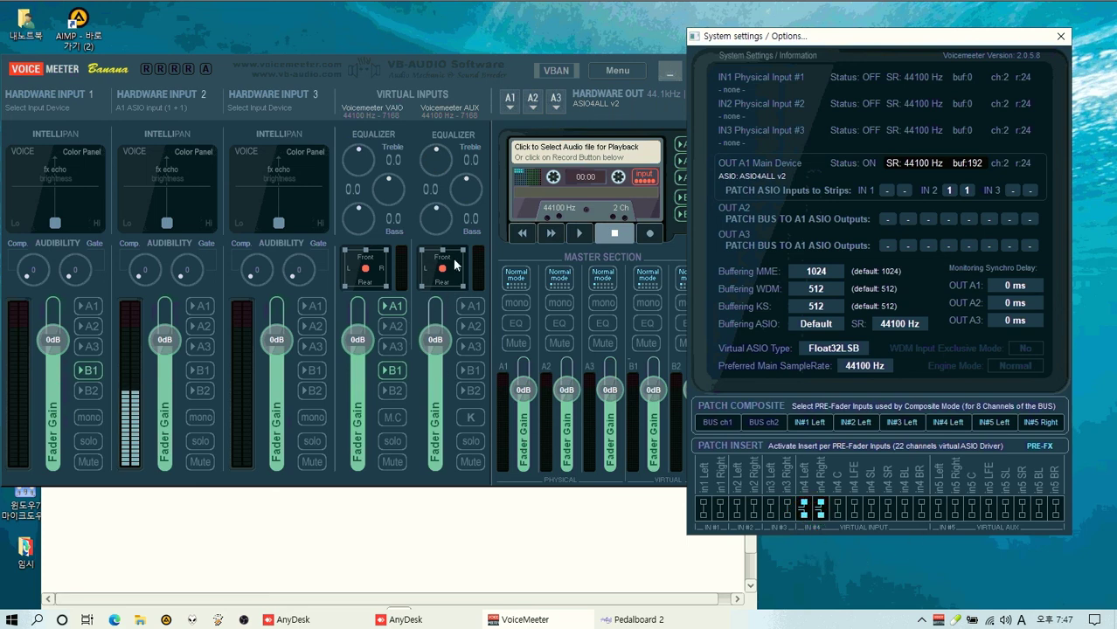
left_click(938, 510)
left_click(954, 510)
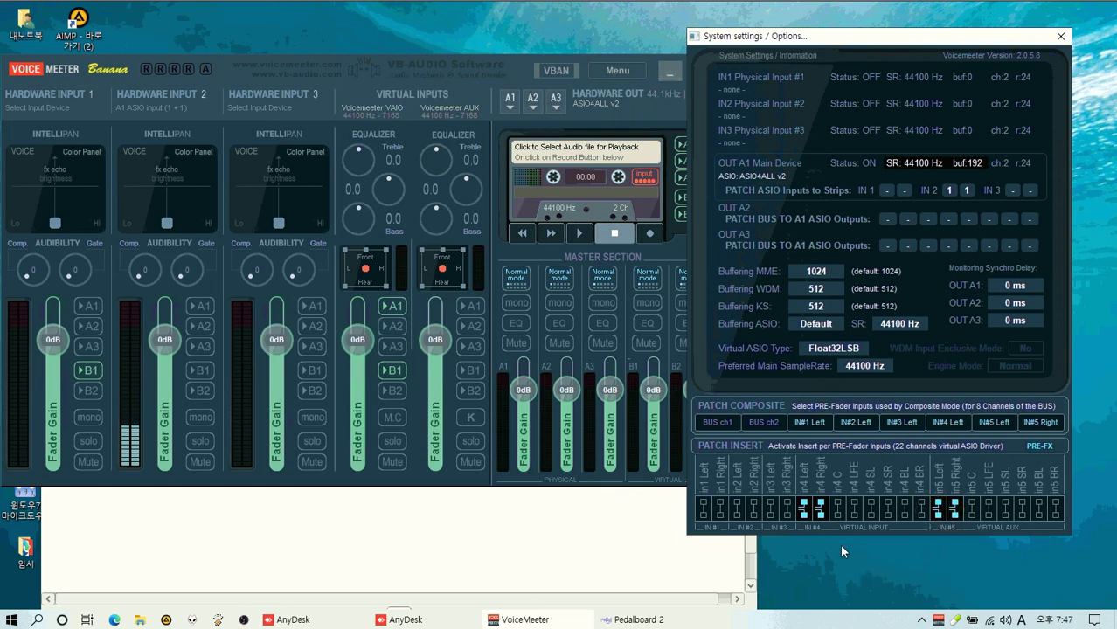
left_click(787, 511)
left_click(770, 511)
left_click(754, 511)
left_click(737, 510)
left_click(703, 511)
left_click(719, 510)
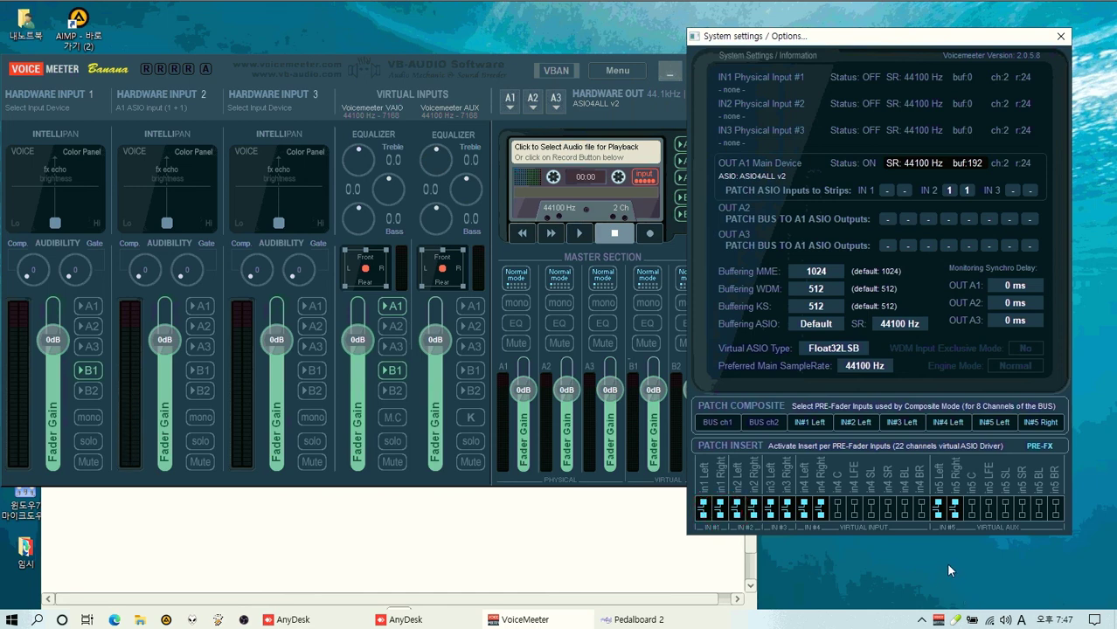
Disable the in1, in2 and in3 patch inserts and minimize the Pedalboard 2 window
left_click(784, 516)
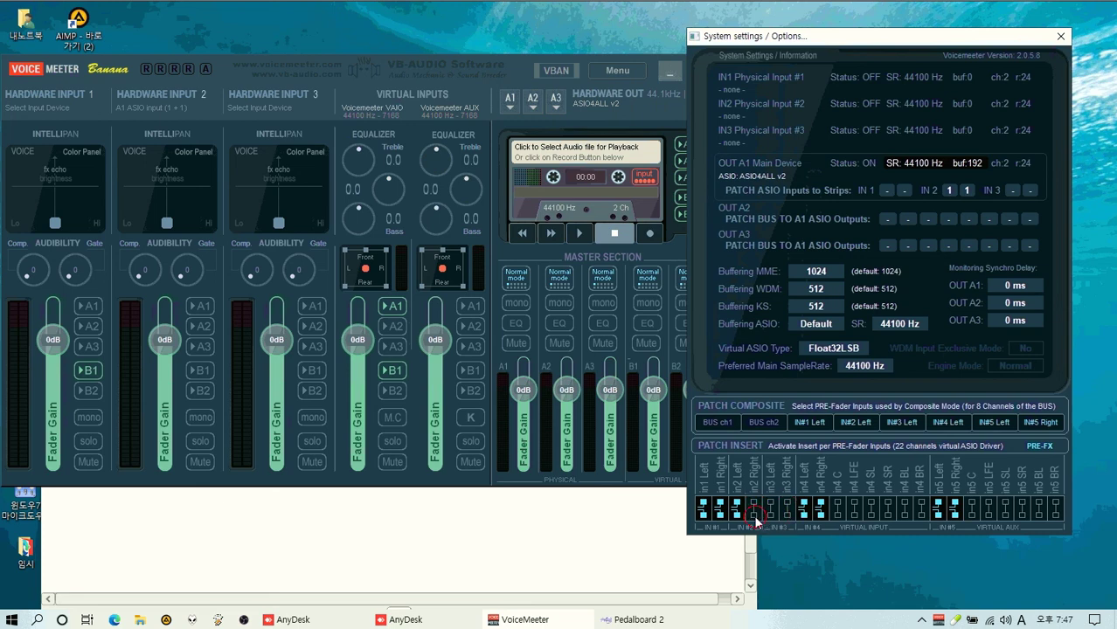
left_click(739, 514)
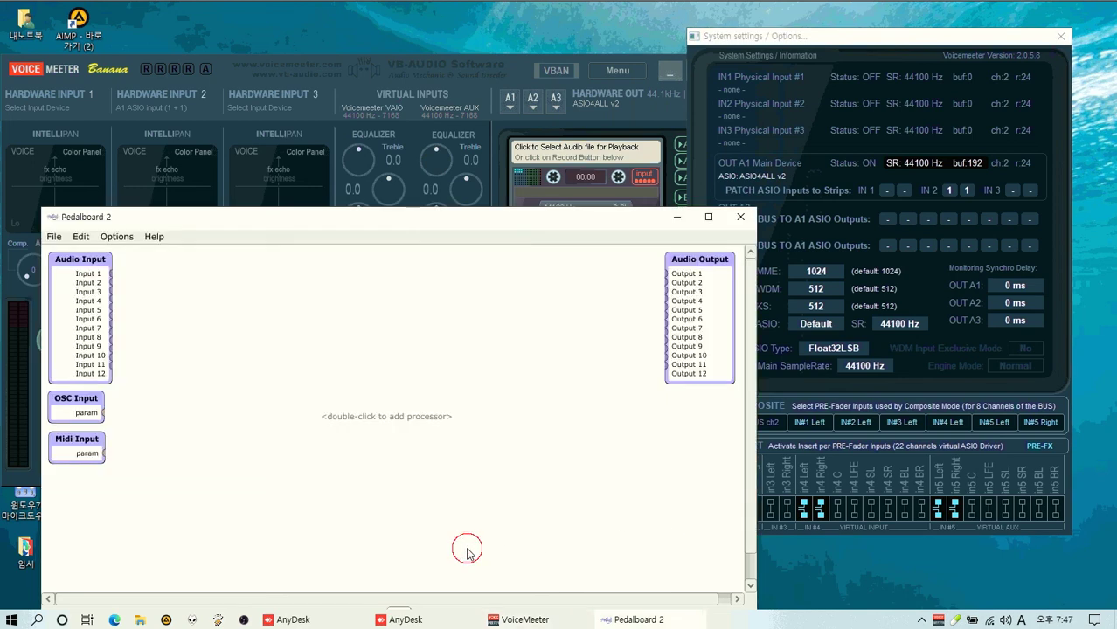
left_click(466, 548)
left_click(676, 217)
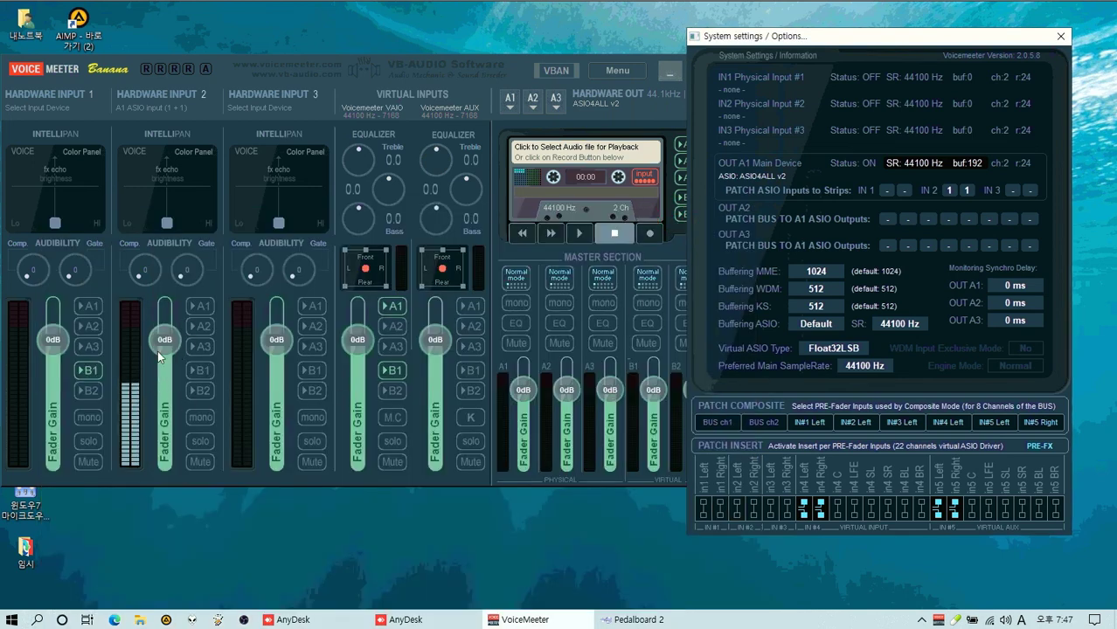
Enable the in2 Left and in2 Right patch inserts and toggle the in4 and in5 inserts off and on
left_click(737, 510)
left_click(754, 511)
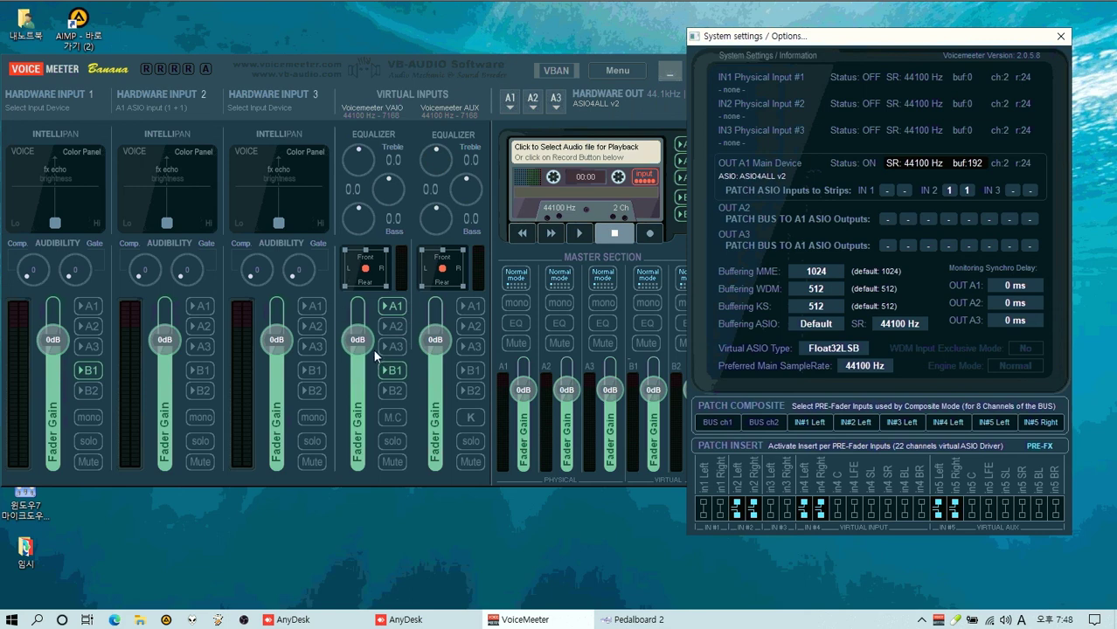
left_click(820, 510)
left_click(953, 511)
left_click(937, 510)
left_click(937, 509)
left_click(954, 509)
Disable the in2 Left/Right patch inserts and enable the in3 Left/Right inserts instead
left_click(736, 509)
left_click(753, 509)
left_click(769, 509)
left_click(787, 509)
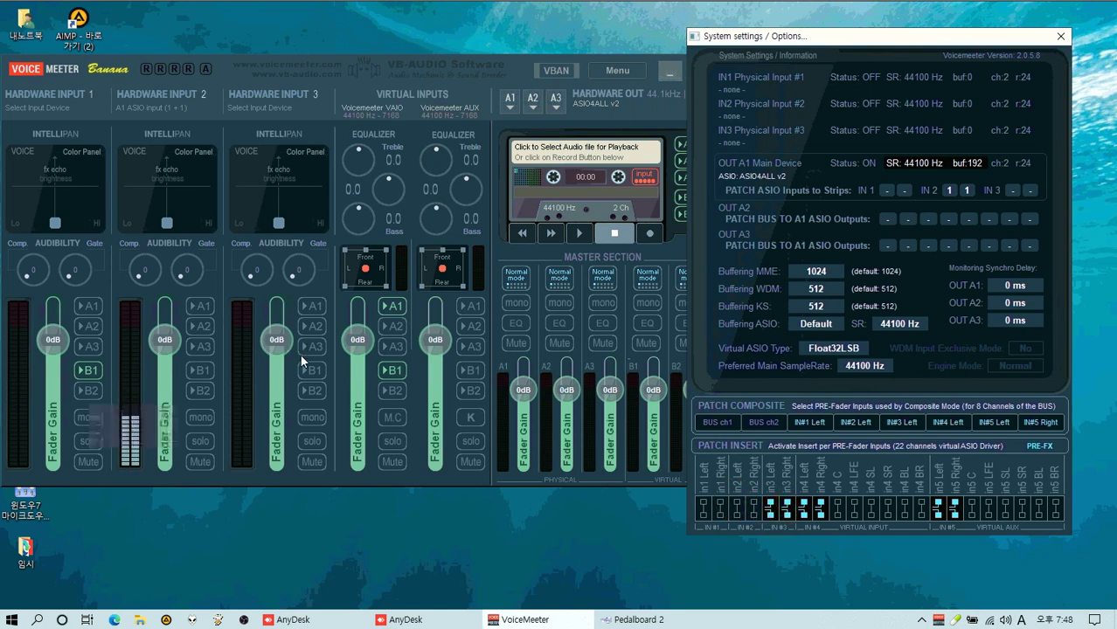
Disable the Left and Right patch inserts for in3, in5 and in4
left_click(779, 511)
left_click(769, 510)
left_click(953, 509)
left_click(937, 510)
left_click(820, 509)
left_click(802, 510)
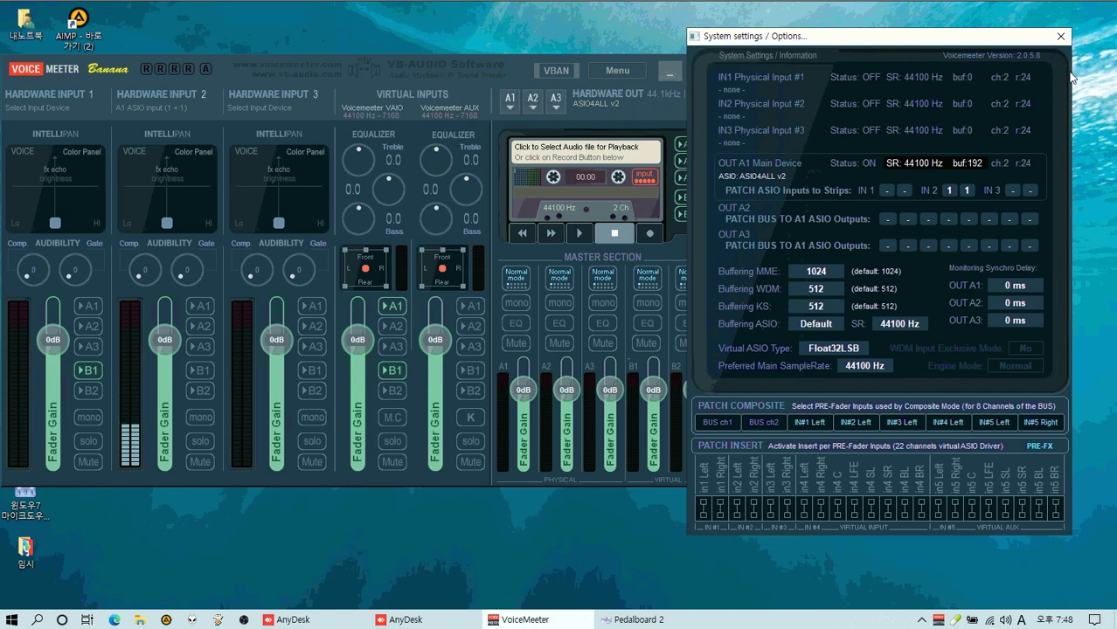
Close the system settings window and move the Voicemeeter window back to the middle of the desktop
left_click(1060, 36)
left_click_drag(382, 63, 639, 61)
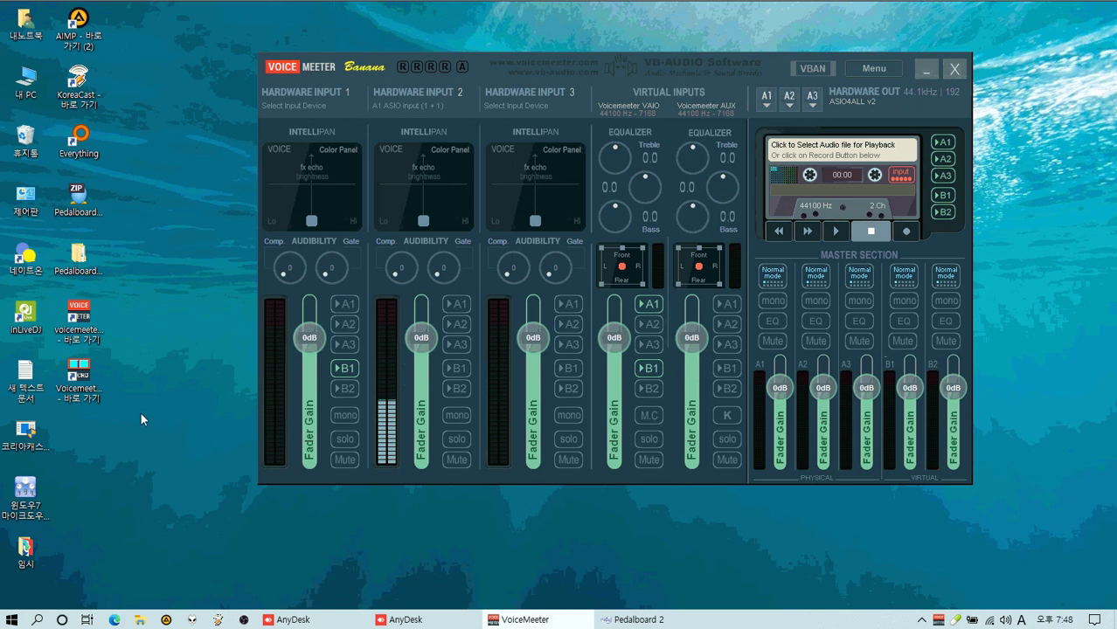
Launch Voicemeeter MacroButtons from the desktop, reposition and resize its window to show the macro buttons, and close it
double_click(97, 388)
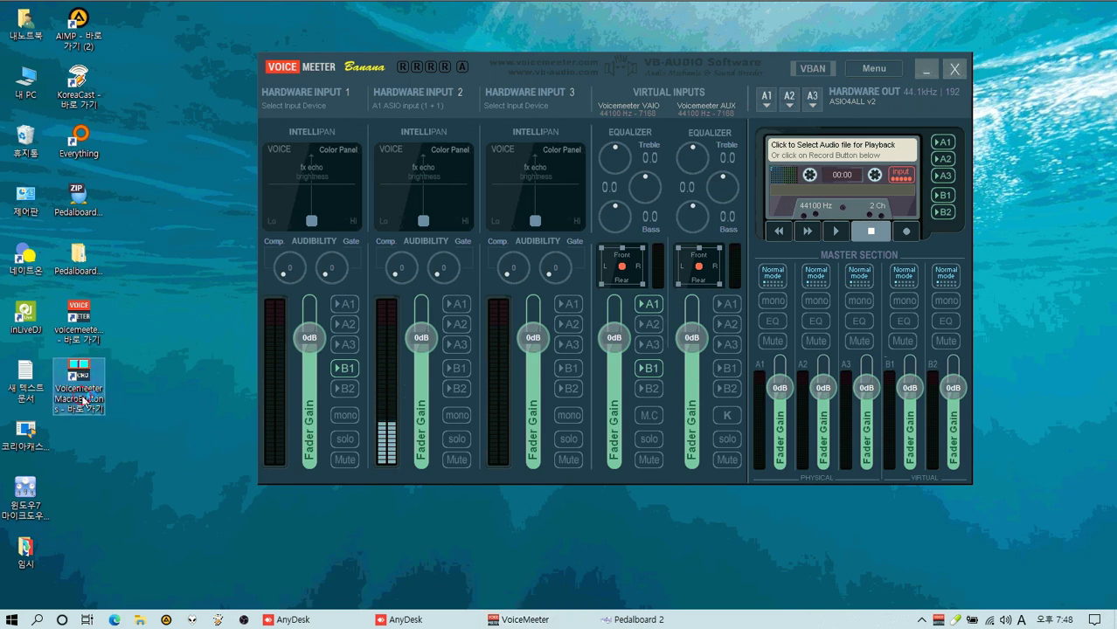
left_click_drag(522, 317, 194, 337)
mouse_move(326, 492)
left_mouse_down()
mouse_move(668, 554)
mouse_move(354, 530)
mouse_move(326, 521)
mouse_move(330, 494)
left_mouse_up()
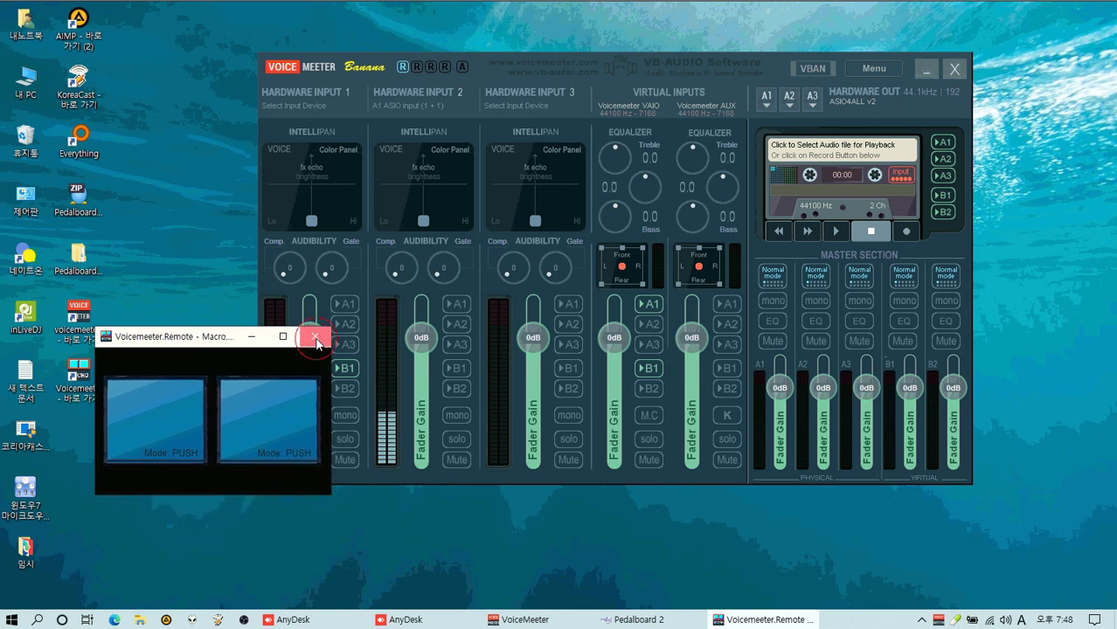
left_click(315, 335)
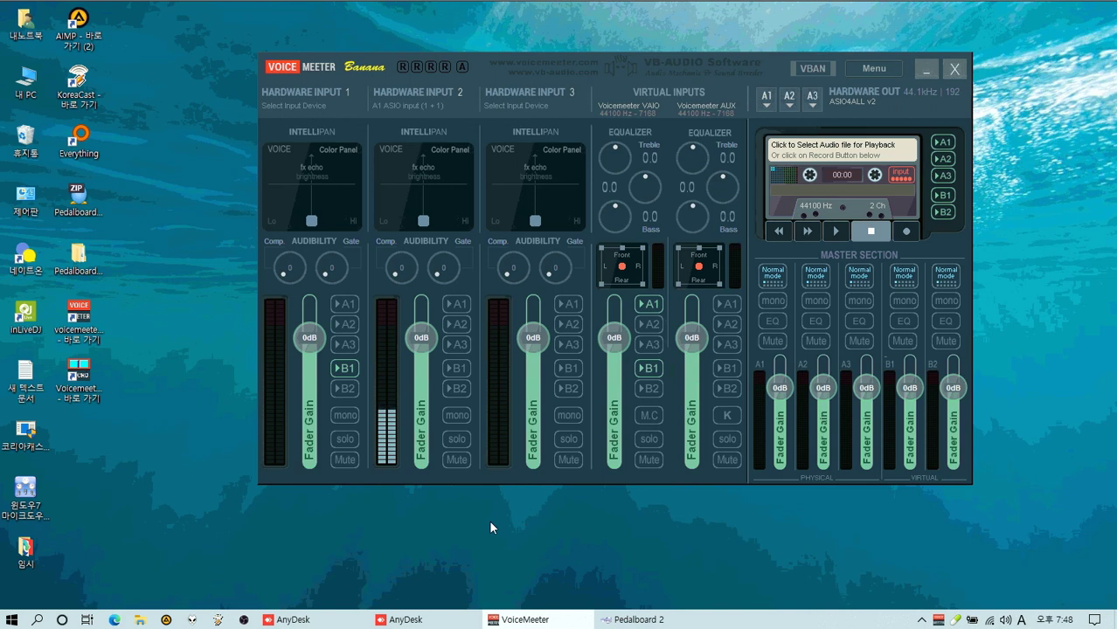
Reopen and close Voicemeeter MacroButtons, and look inside the Pedalboard2-2.14-windows desktop folder before closing it
double_click(87, 391)
left_click(317, 341)
double_click(79, 255)
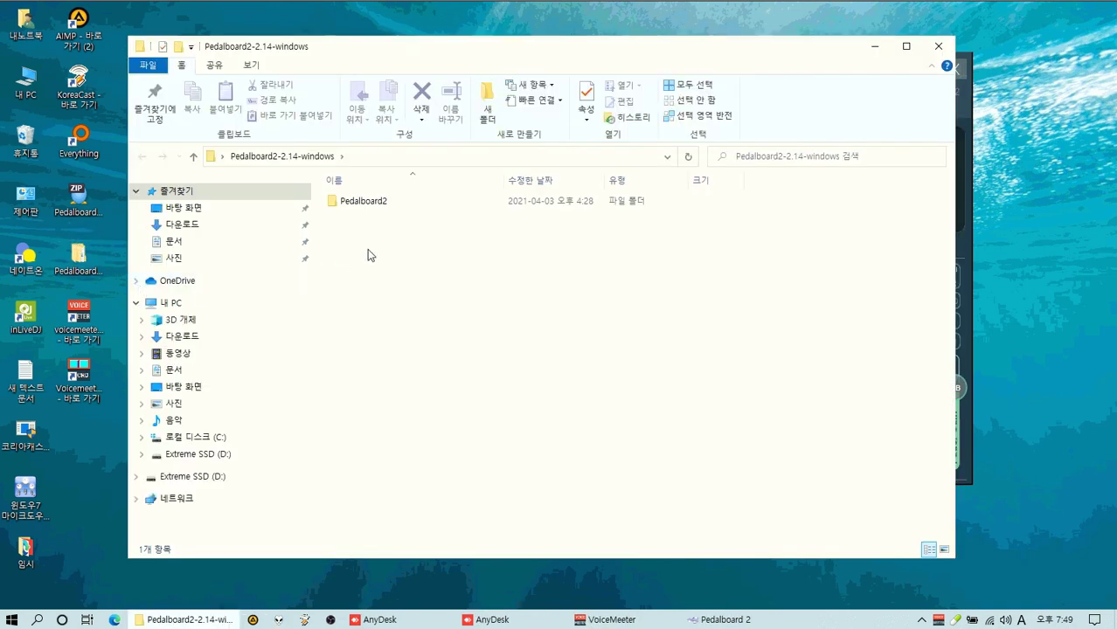
left_click(938, 45)
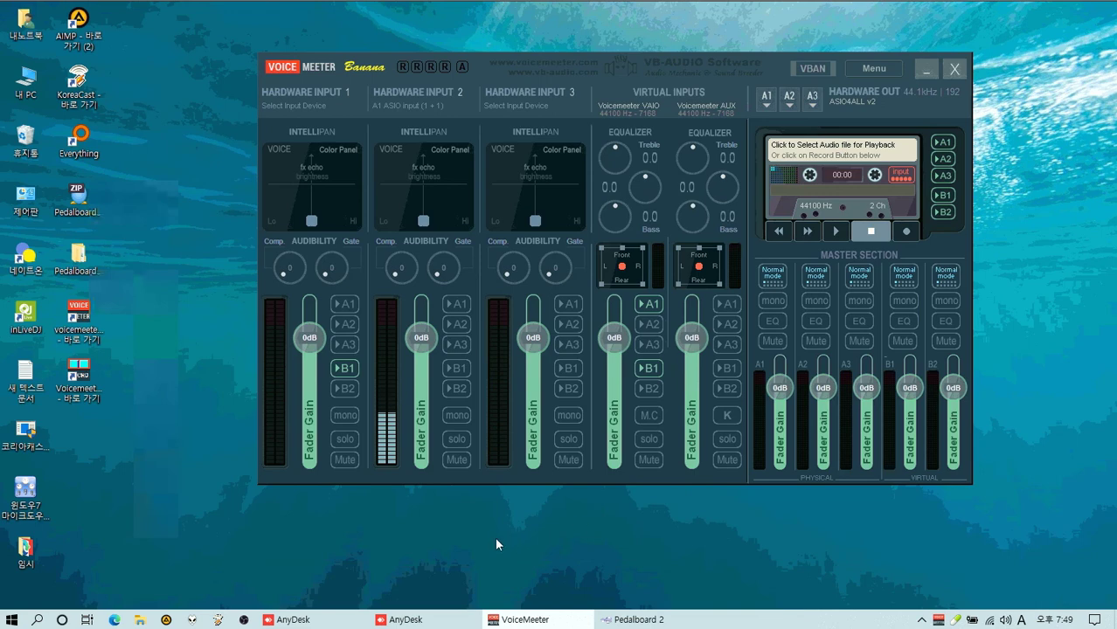